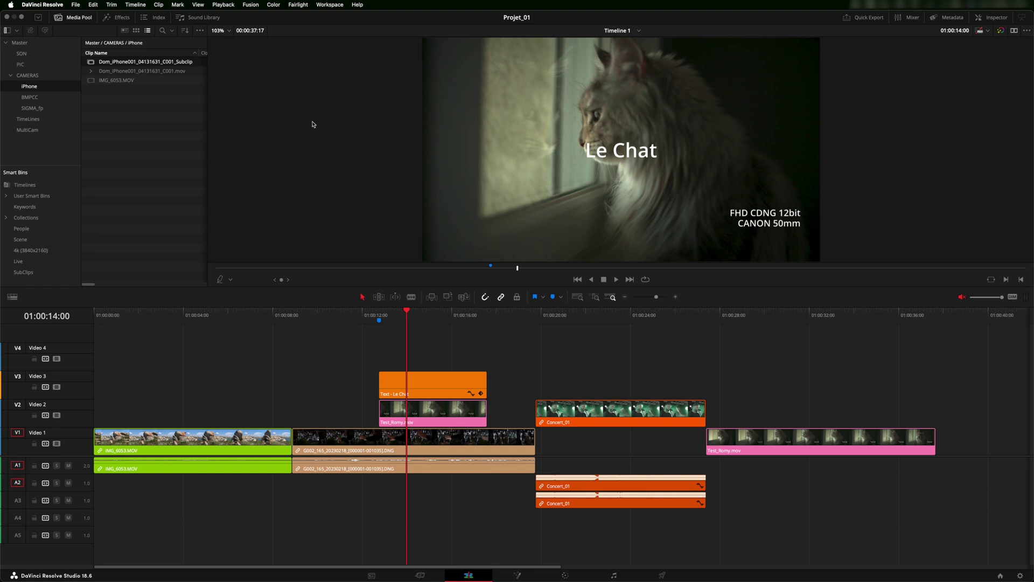
# Step: Preview Dom_iPhone001_04131631_C001_Subclip in the viewer and return to Timeline 1 at 01:00:14:03
pyautogui.doubleClick(91, 63)
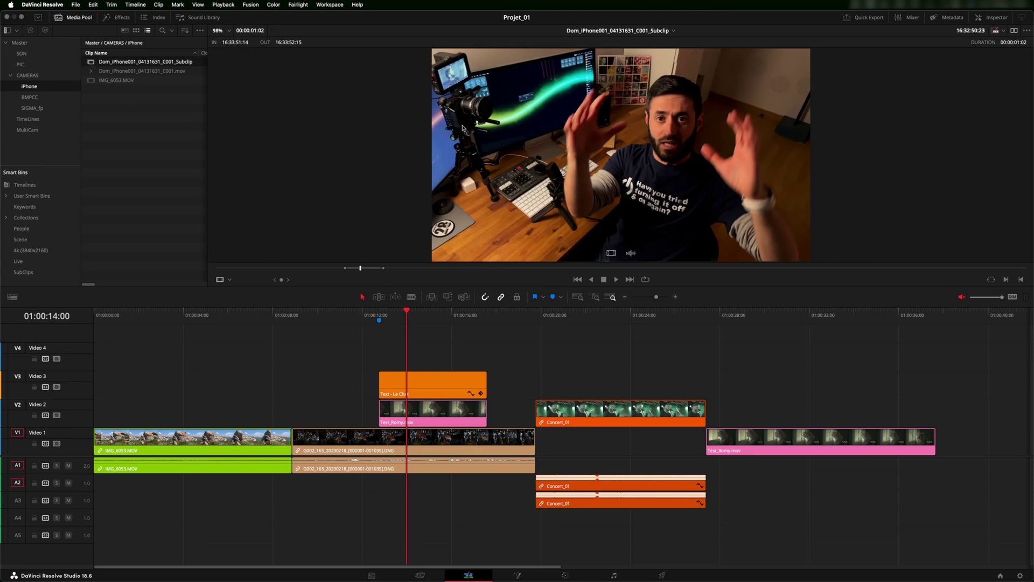
pyautogui.moveTo(362, 269); pyautogui.dragTo(364, 268)
pyautogui.click(410, 351)
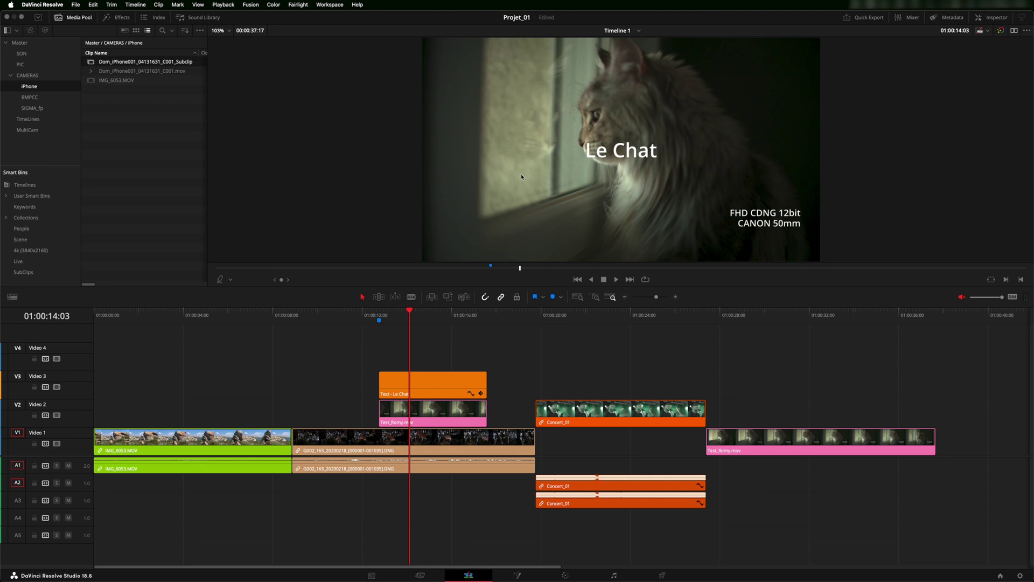
# Step: Enable the viewer's Transform overlay, show the Inspector and select the Test_Romy.mov clip on Video 2
pyautogui.click(230, 280)
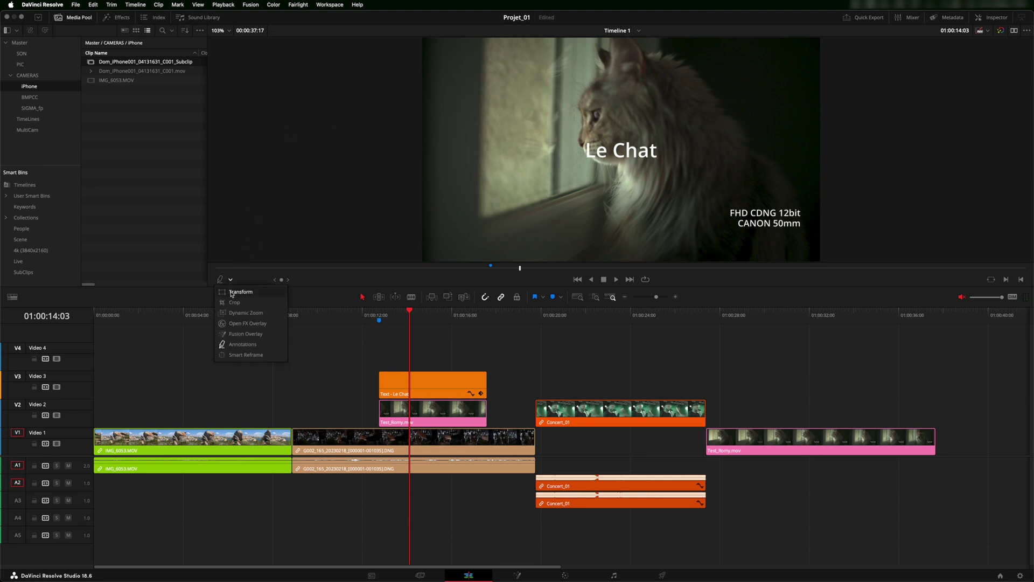
pyautogui.click(237, 292)
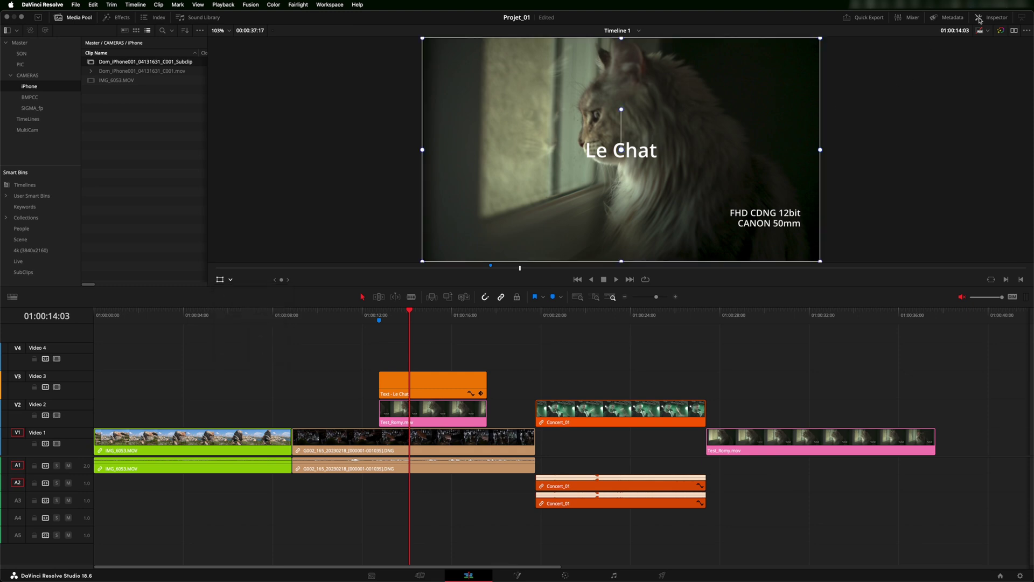
pyautogui.click(980, 20)
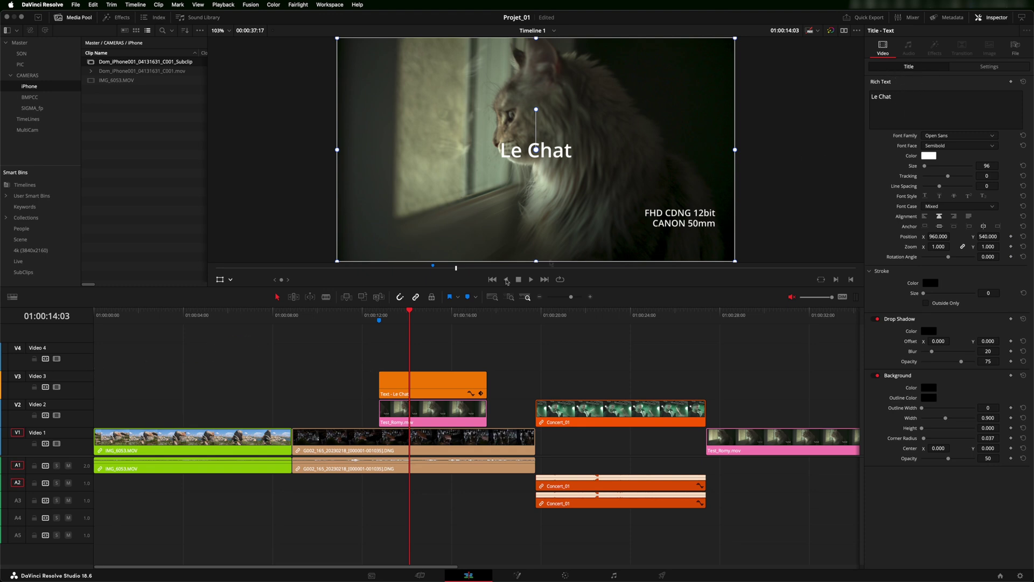
pyautogui.click(421, 380)
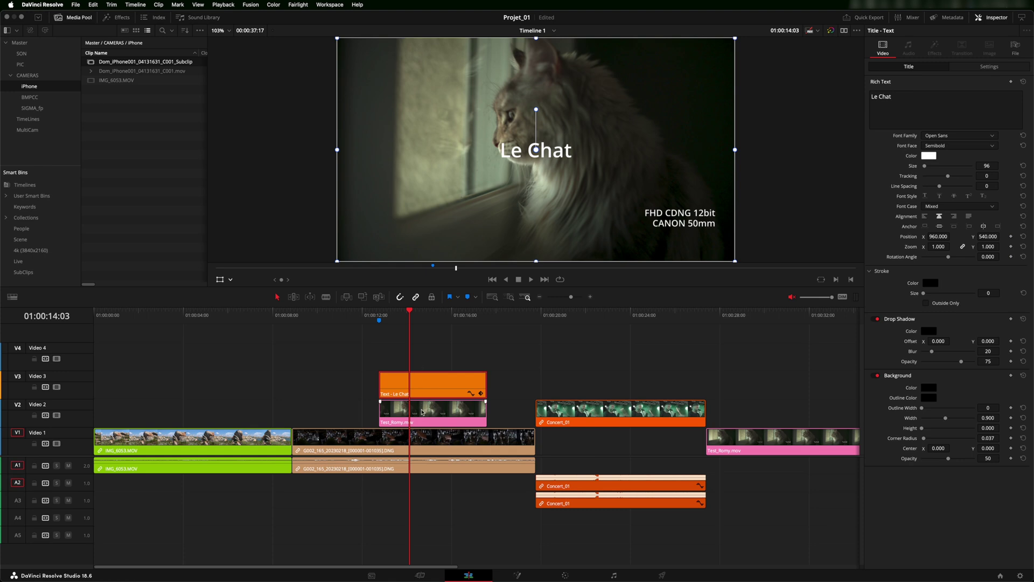
pyautogui.click(422, 412)
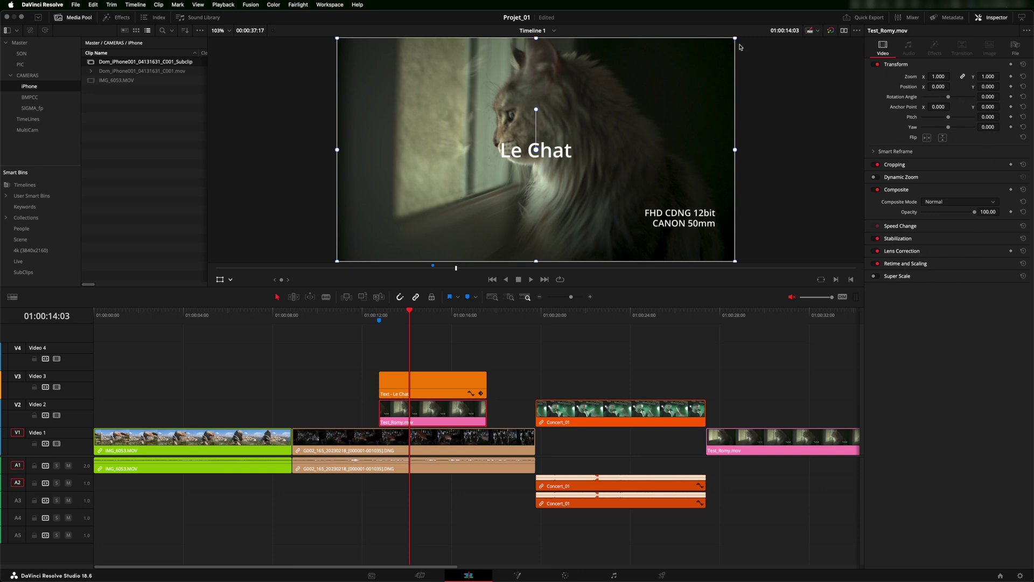
# Step: Try scaling Test_Romy.mov from a corner of its frame, reset its Transform values and hide the viewer overlay
pyautogui.moveTo(735, 40)
pyautogui.mouseDown()
pyautogui.moveTo(633, 100)
pyautogui.moveTo(732, 47)
pyautogui.mouseUp()
pyautogui.click(1023, 64)
pyautogui.click(224, 281)
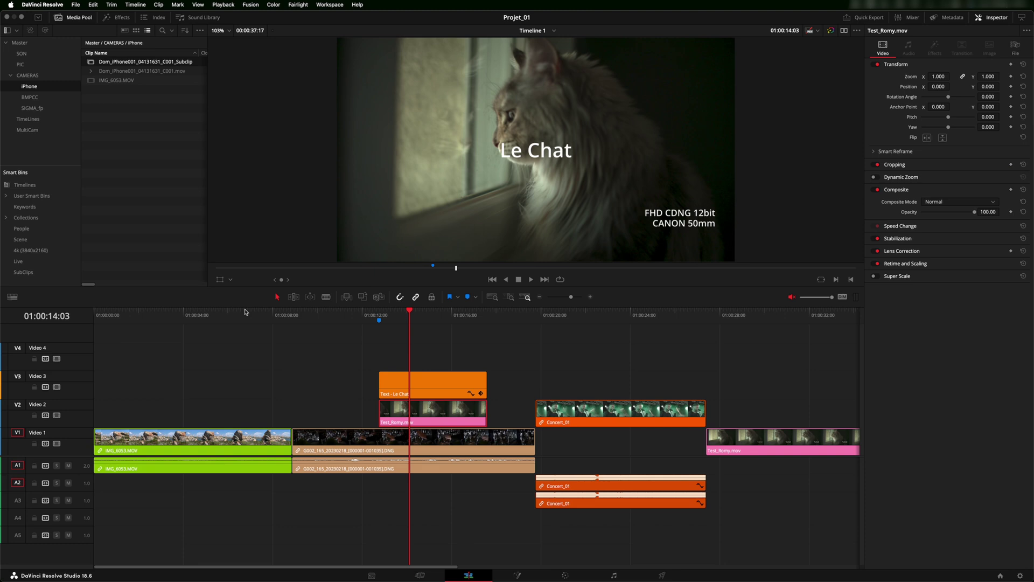
# Step: Scale Test_Romy.mov to a zoom of about 0.454 and position it at about X 512, Y 233, shifting its anchor point
pyautogui.moveTo(990, 76); pyautogui.dragTo(952, 86)
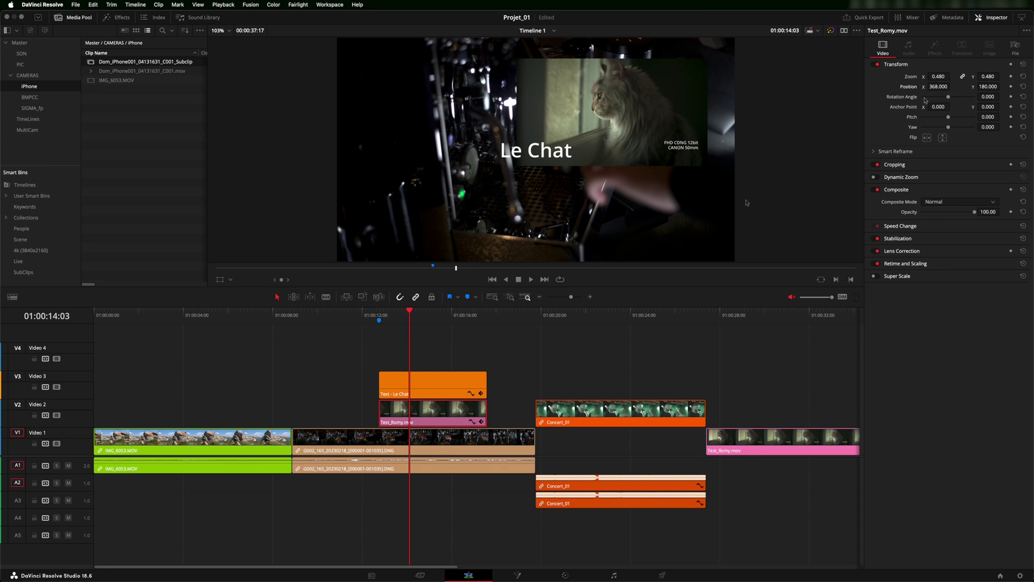
pyautogui.click(220, 280)
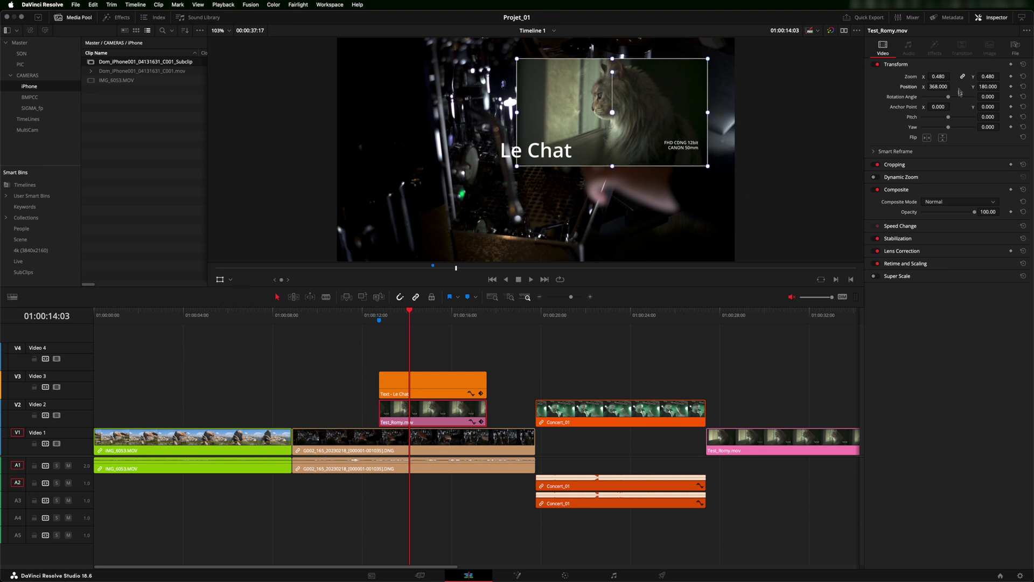
pyautogui.moveTo(940, 86); pyautogui.dragTo(934, 76)
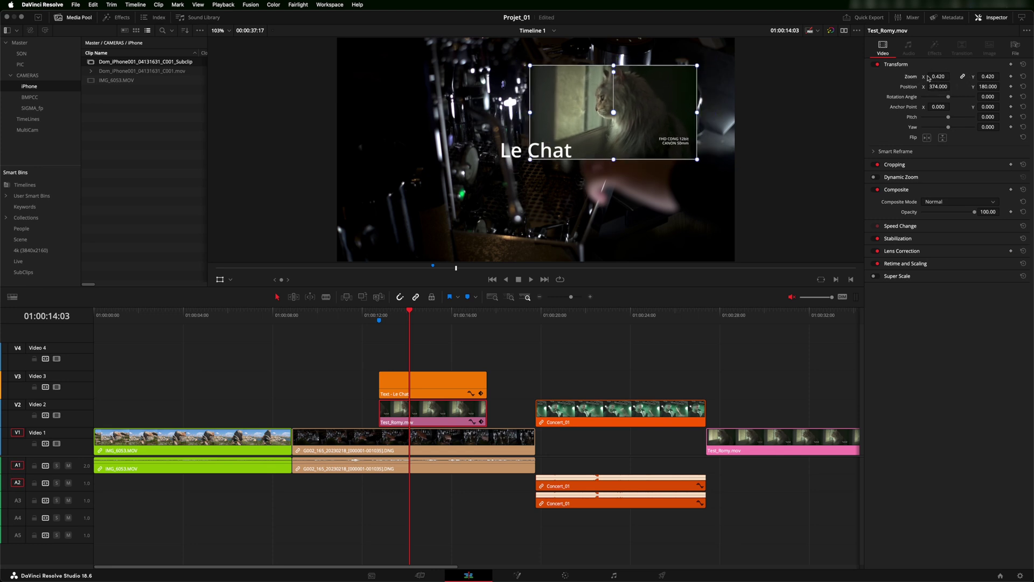
pyautogui.moveTo(699, 68); pyautogui.dragTo(704, 61)
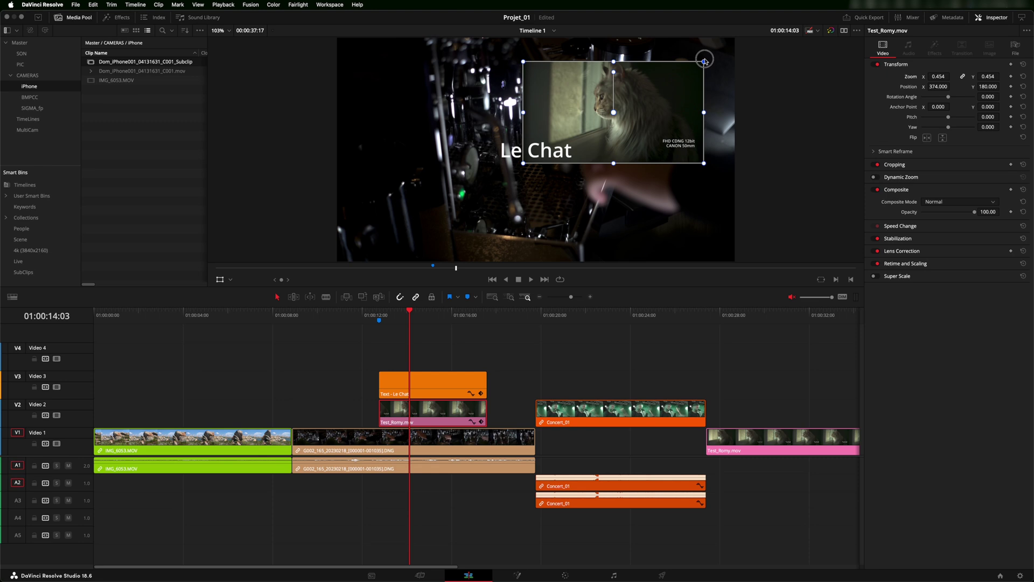
pyautogui.moveTo(613, 114); pyautogui.dragTo(642, 103)
# Step: Crop Test_Romy.mov in the viewer by about 498 on the left, 250 on the right and 267 at the bottom
pyautogui.click(230, 281)
pyautogui.click(234, 301)
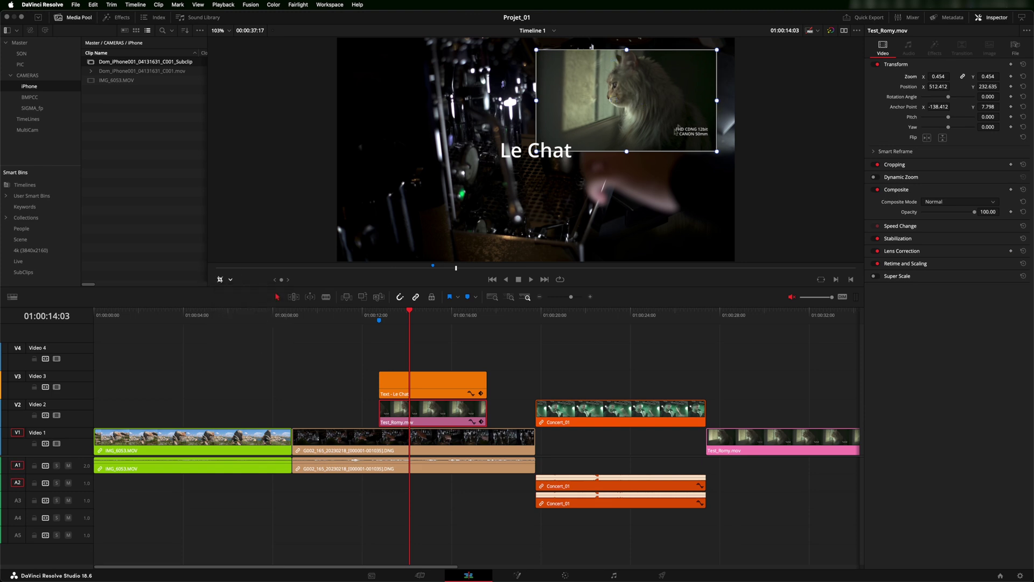
pyautogui.moveTo(717, 104); pyautogui.dragTo(694, 103)
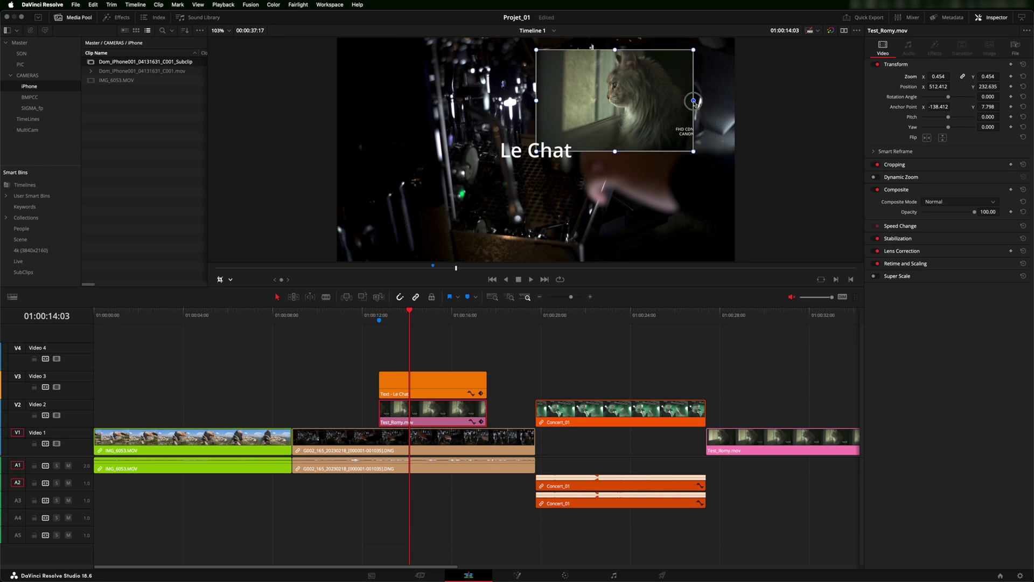
pyautogui.moveTo(537, 101); pyautogui.dragTo(583, 101)
pyautogui.moveTo(639, 153); pyautogui.dragTo(640, 127)
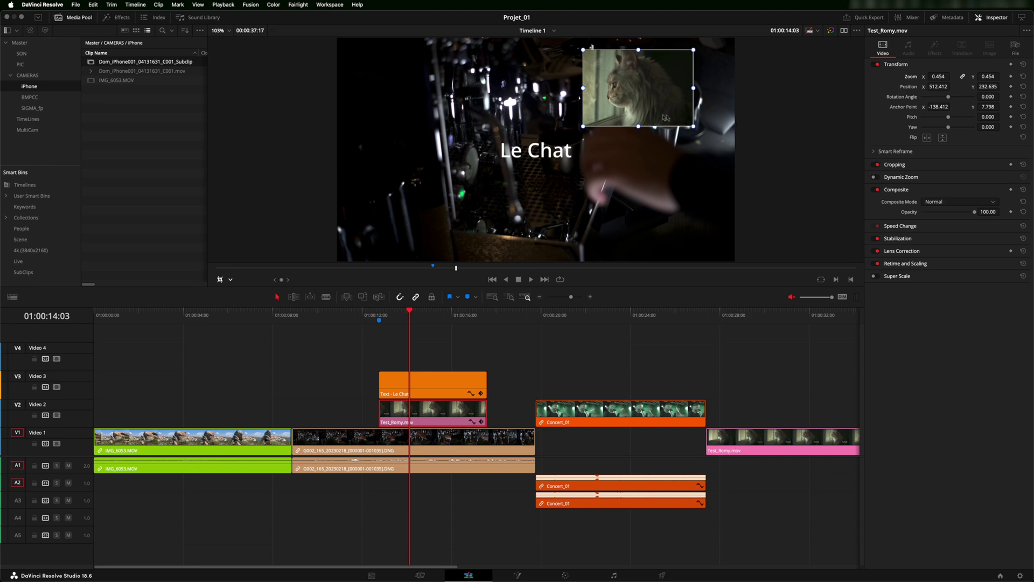
pyautogui.moveTo(640, 109); pyautogui.dragTo(588, 83)
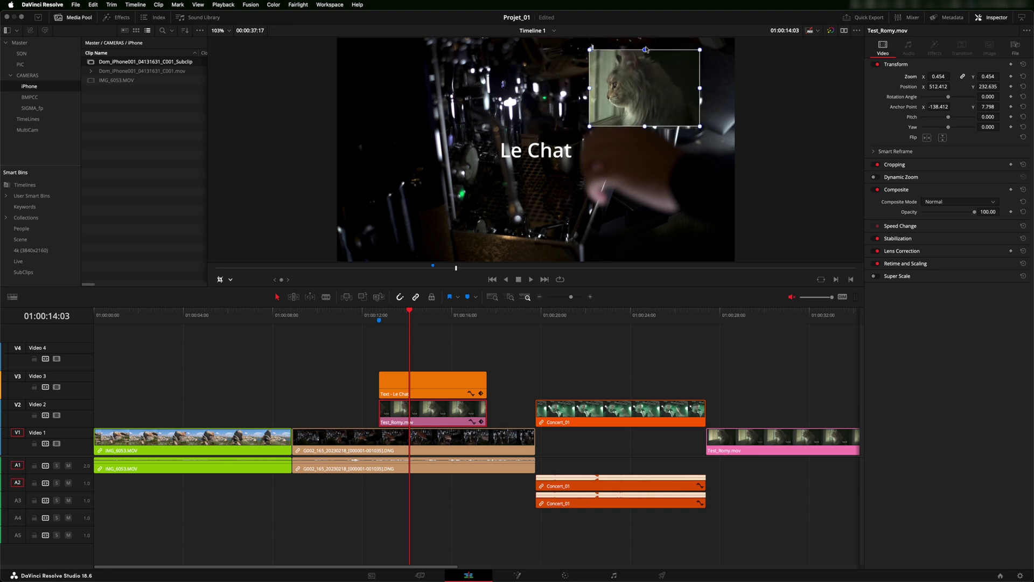
pyautogui.moveTo(642, 68); pyautogui.dragTo(635, 69)
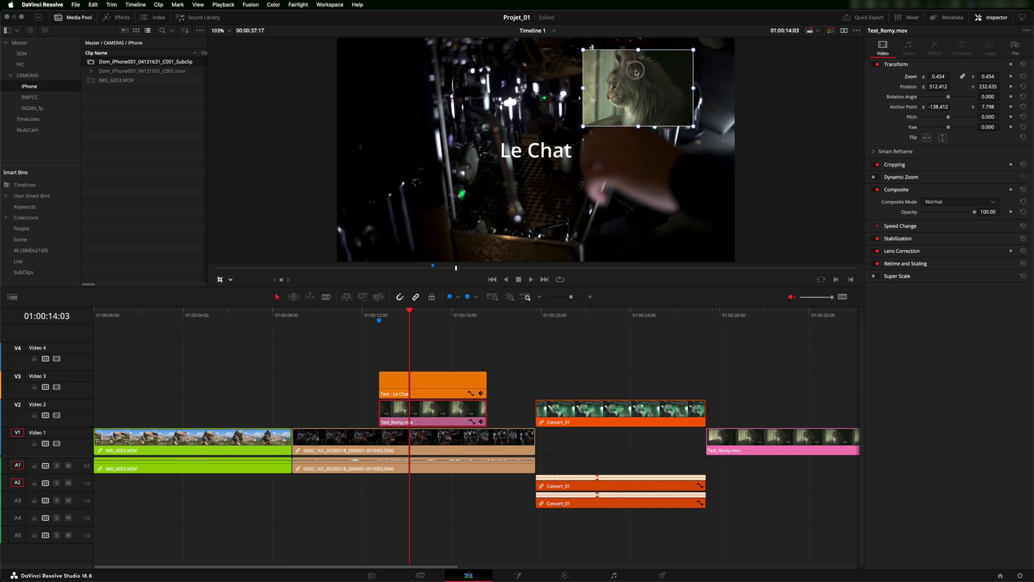
# Step: Move the anchor point of Test_Romy.mov to about X -107, Y 49 and reduce its zoom to about 0.333 with the Transform overlay
pyautogui.click(233, 281)
pyautogui.click(245, 324)
pyautogui.moveTo(615, 101); pyautogui.dragTo(643, 104)
pyautogui.moveTo(586, 122)
pyautogui.mouseDown()
pyautogui.moveTo(553, 141)
pyautogui.moveTo(577, 117)
pyautogui.mouseUp()
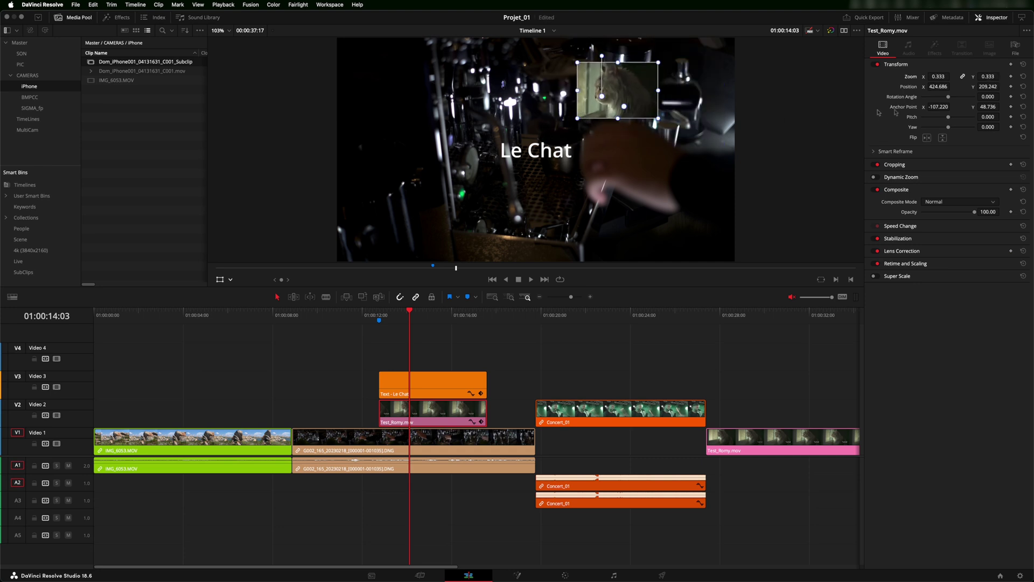
# Step: Reduce the cropping of Test_Romy.mov to 322.4 on the left and 146.6 on the right
pyautogui.click(890, 165)
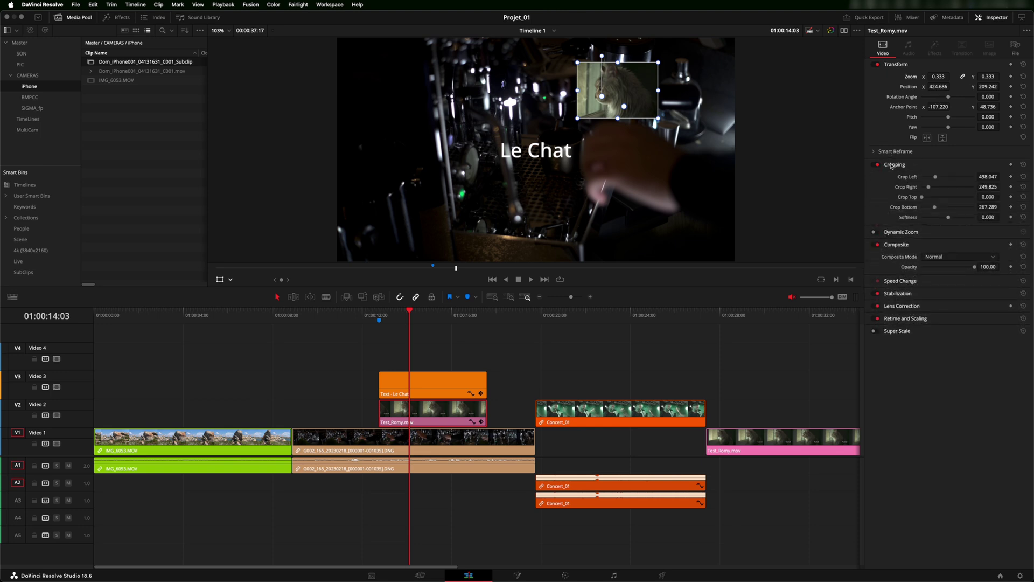
pyautogui.moveTo(935, 177)
pyautogui.mouseDown()
pyautogui.moveTo(951, 176)
pyautogui.moveTo(897, 177)
pyautogui.moveTo(949, 186)
pyautogui.moveTo(897, 187)
pyautogui.moveTo(926, 177)
pyautogui.moveTo(927, 189)
pyautogui.mouseUp()
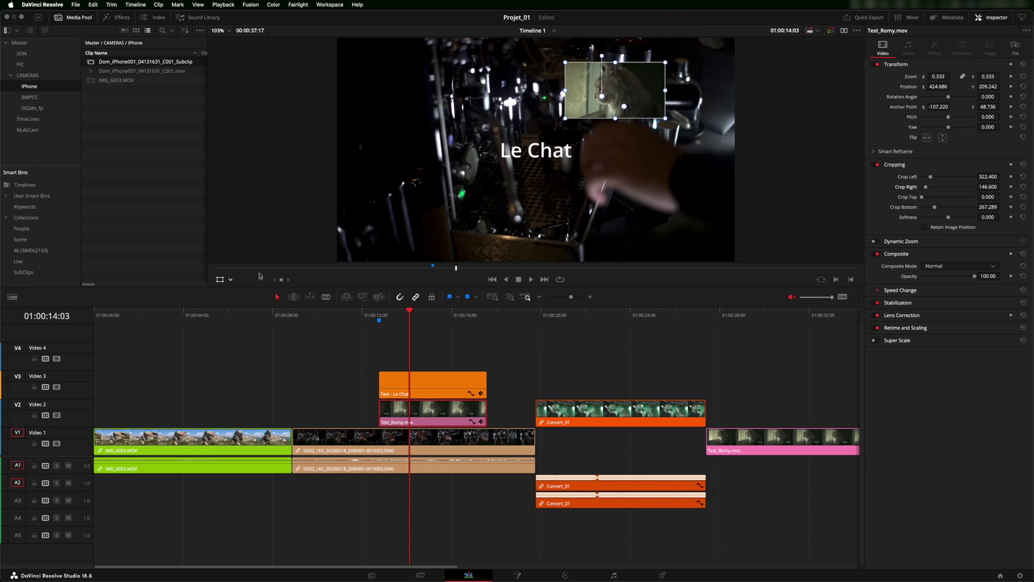
# Step: Display the Dynamic Zoom overlay for Test_Romy.mov and switch Dynamic Zoom on and back off
pyautogui.click(231, 280)
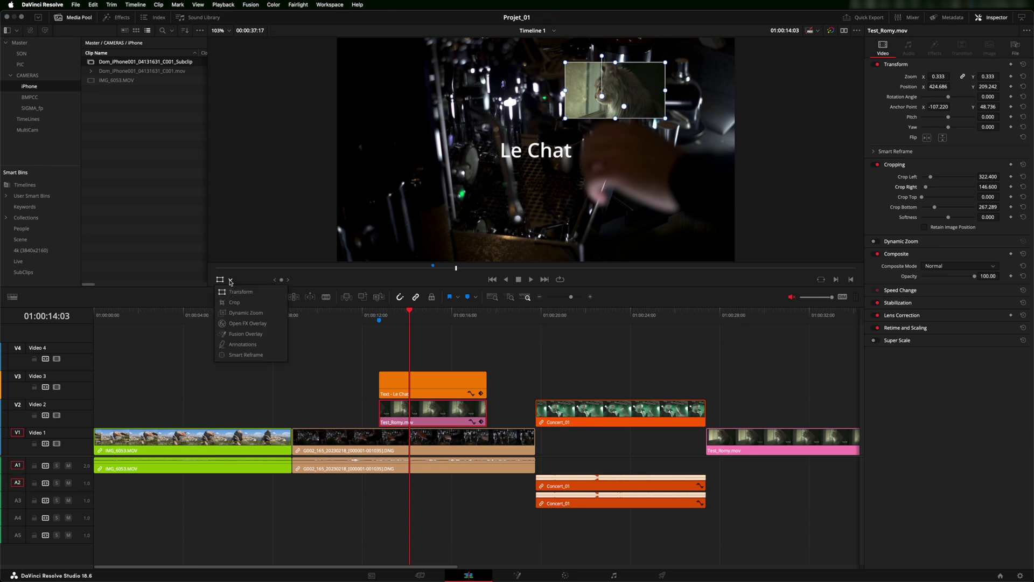
pyautogui.click(235, 315)
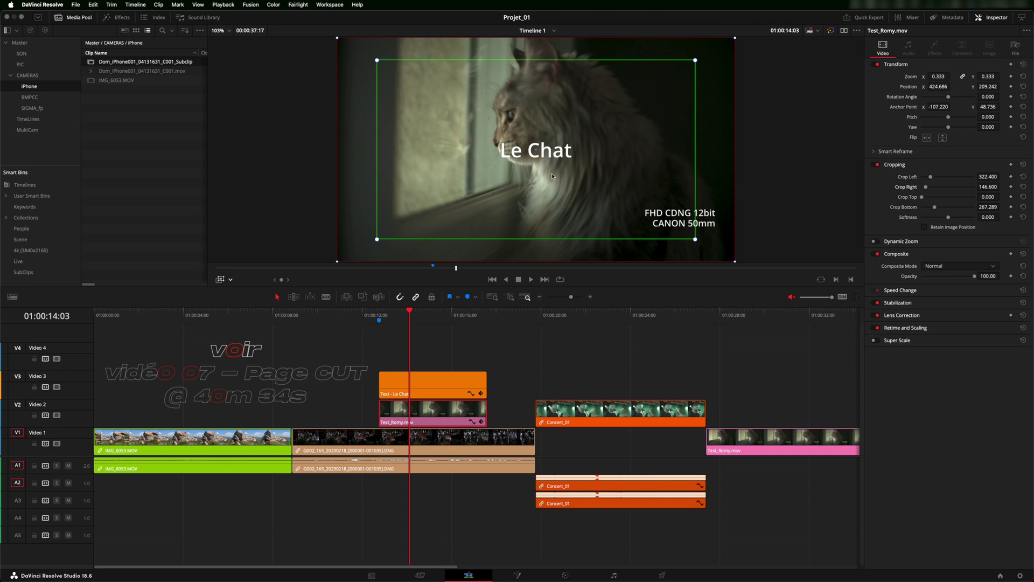
pyautogui.click(877, 241)
pyautogui.click(876, 241)
# Step: Review the Open FX, Fusion, Annotations and Smart Reframe viewer overlays in turn and hide the overlay
pyautogui.click(222, 279)
pyautogui.click(242, 324)
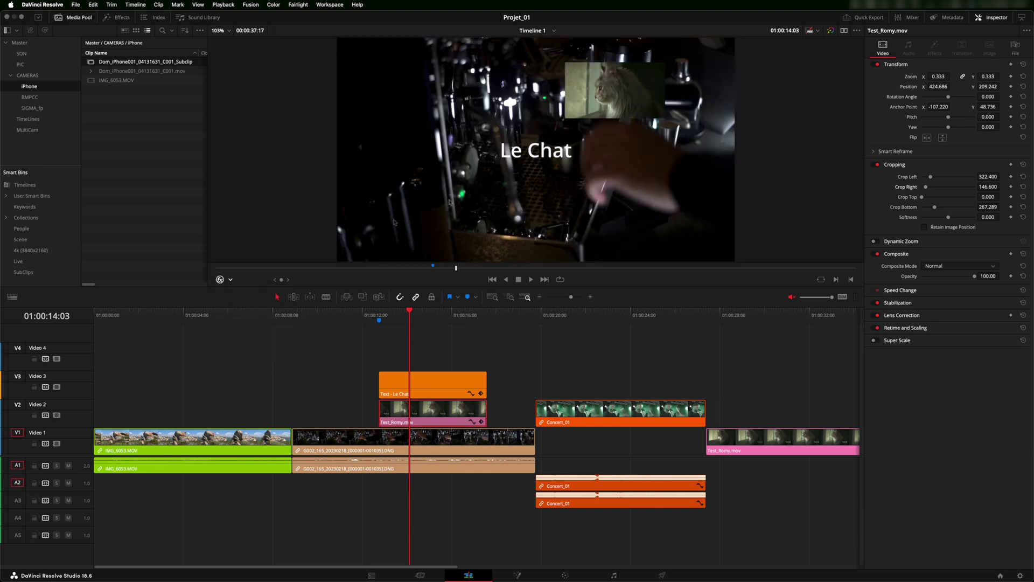
pyautogui.click(232, 280)
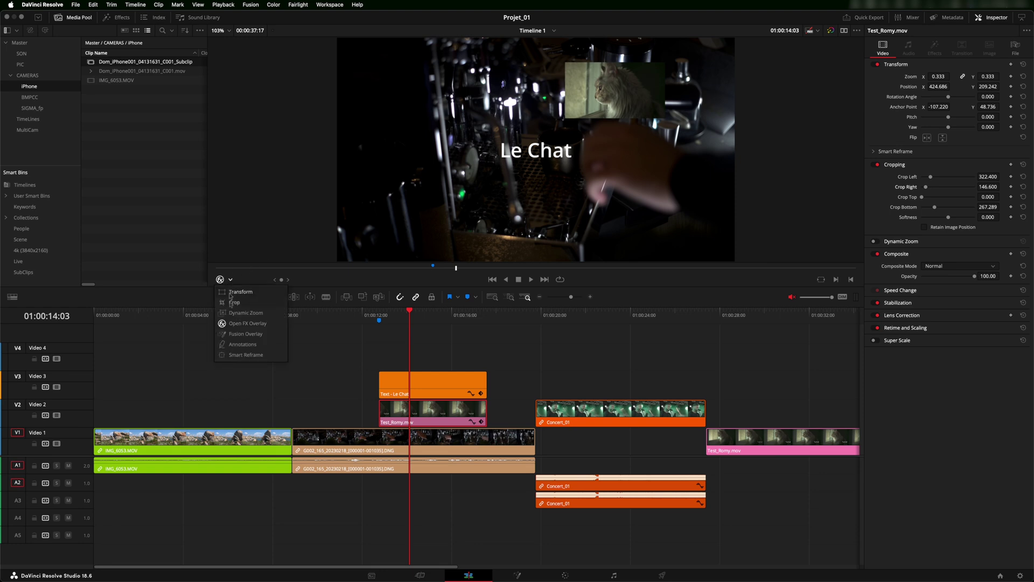
pyautogui.click(235, 335)
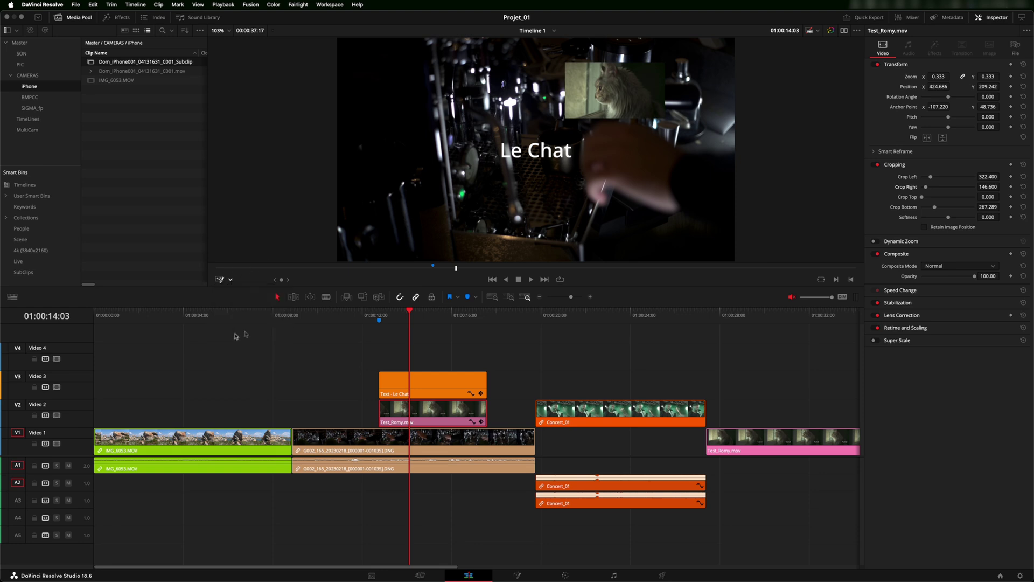
pyautogui.click(232, 280)
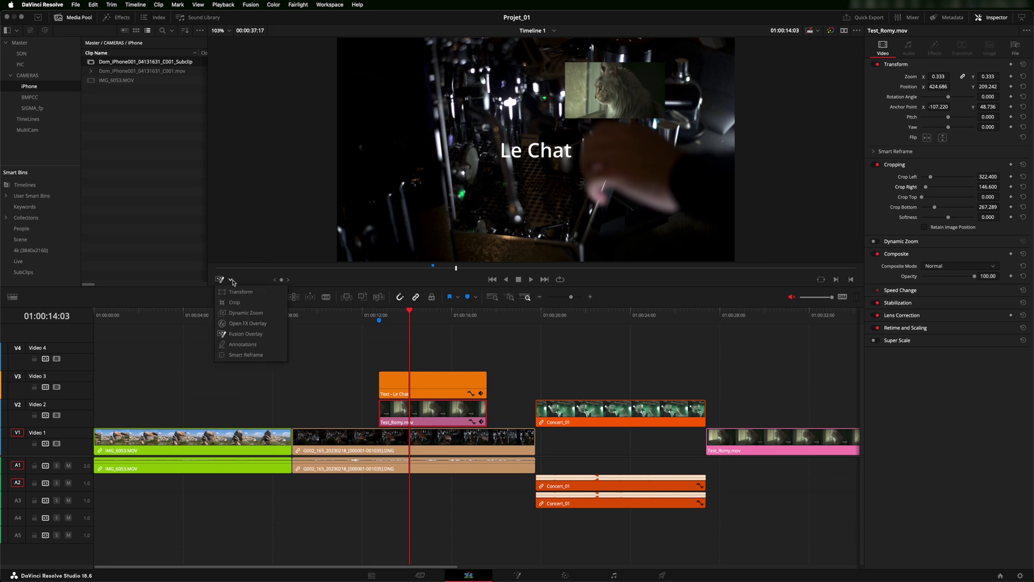
pyautogui.click(241, 344)
pyautogui.click(231, 280)
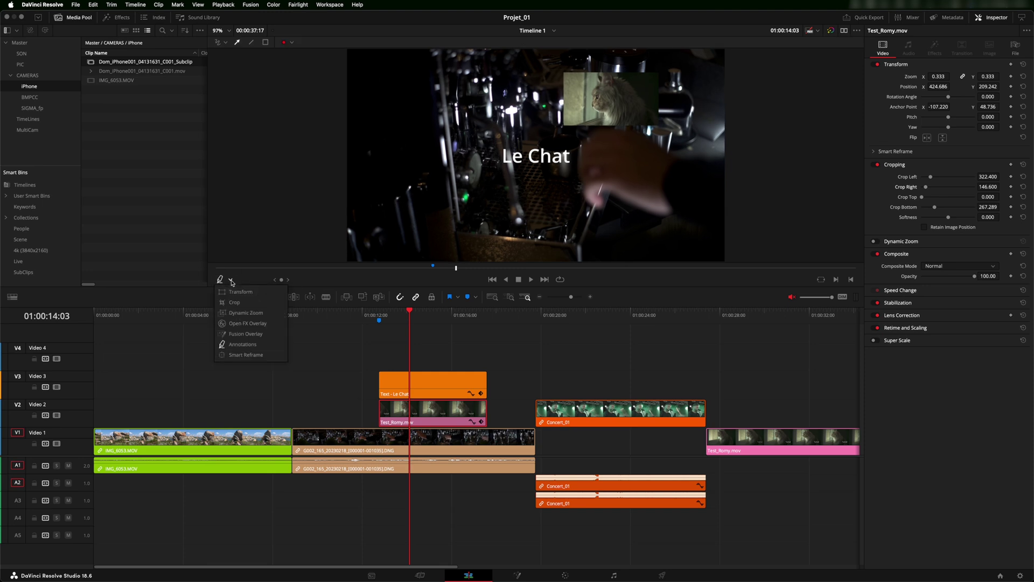
pyautogui.click(242, 356)
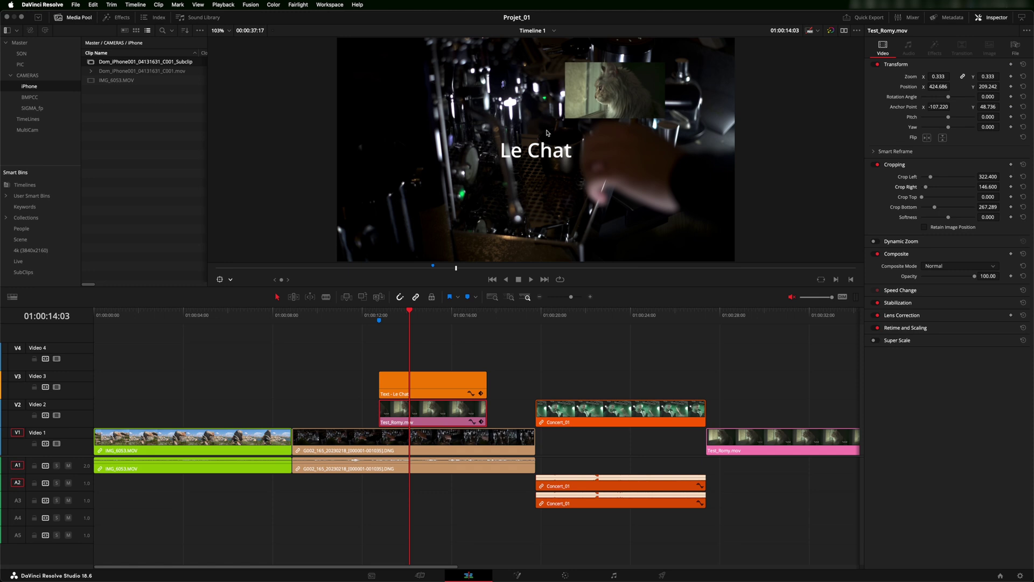
pyautogui.click(231, 280)
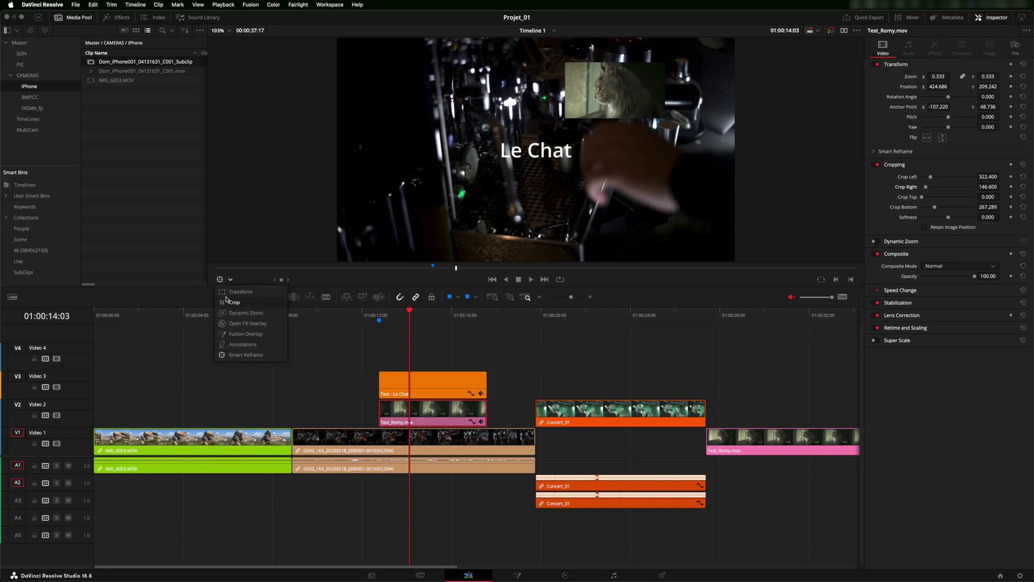
pyautogui.click(223, 301)
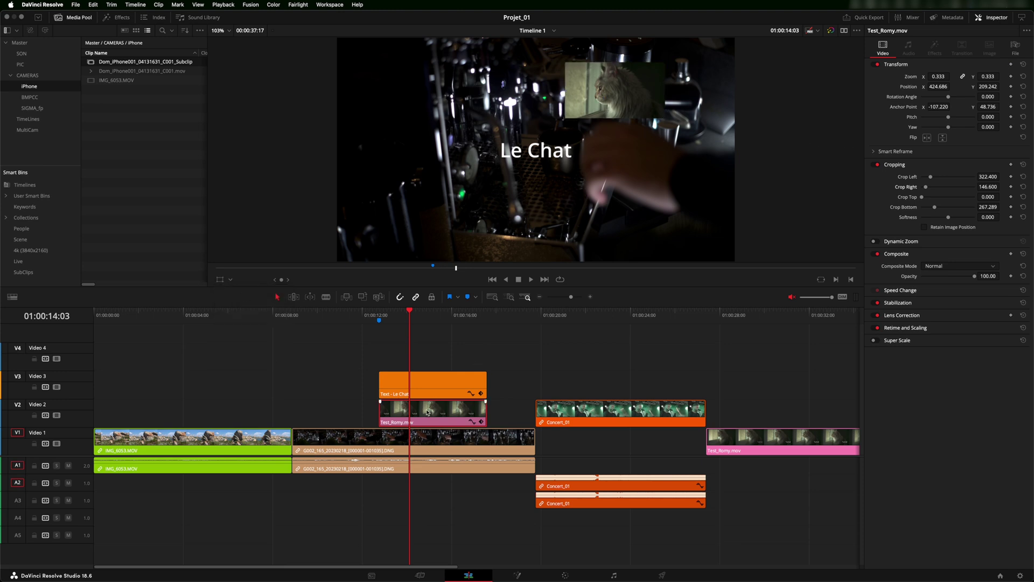
# Step: Reset the Transform and Cropping settings of Test_Romy.mov, check the Inspector's global reset options and undo both resets
pyautogui.click(1023, 64)
pyautogui.click(1024, 164)
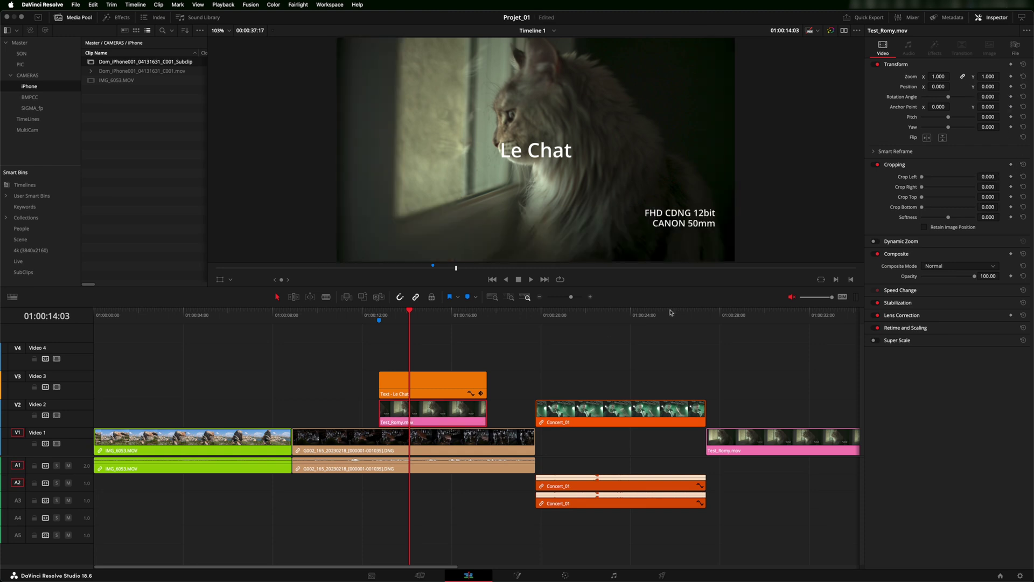
pyautogui.click(1026, 31)
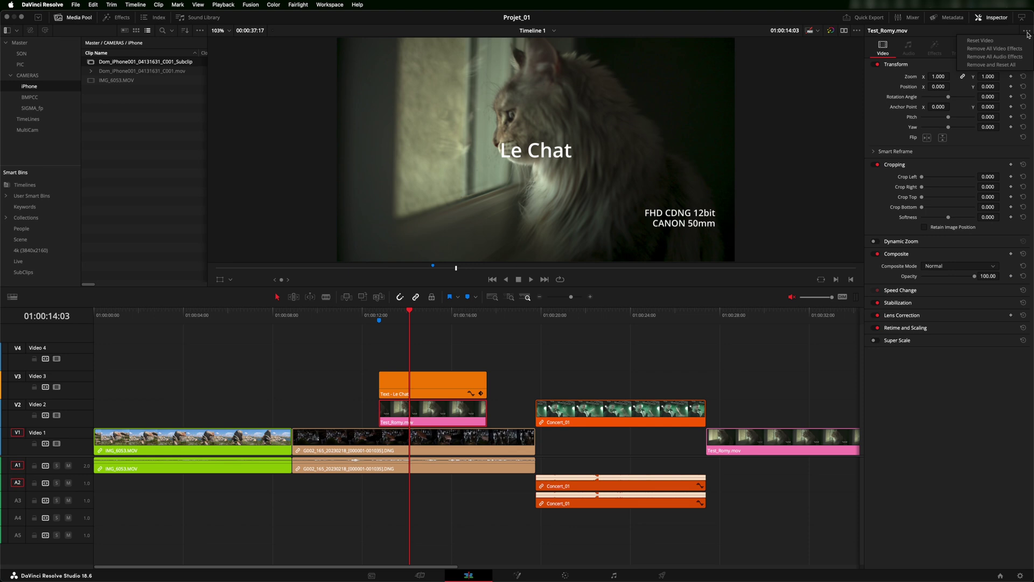
pyautogui.click(890, 74)
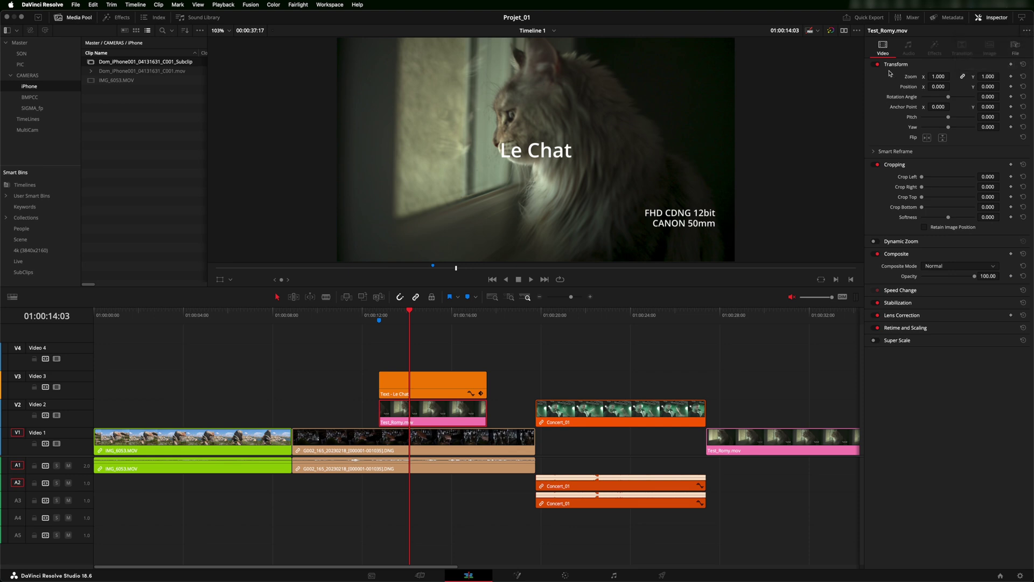
pyautogui.press('super+z')
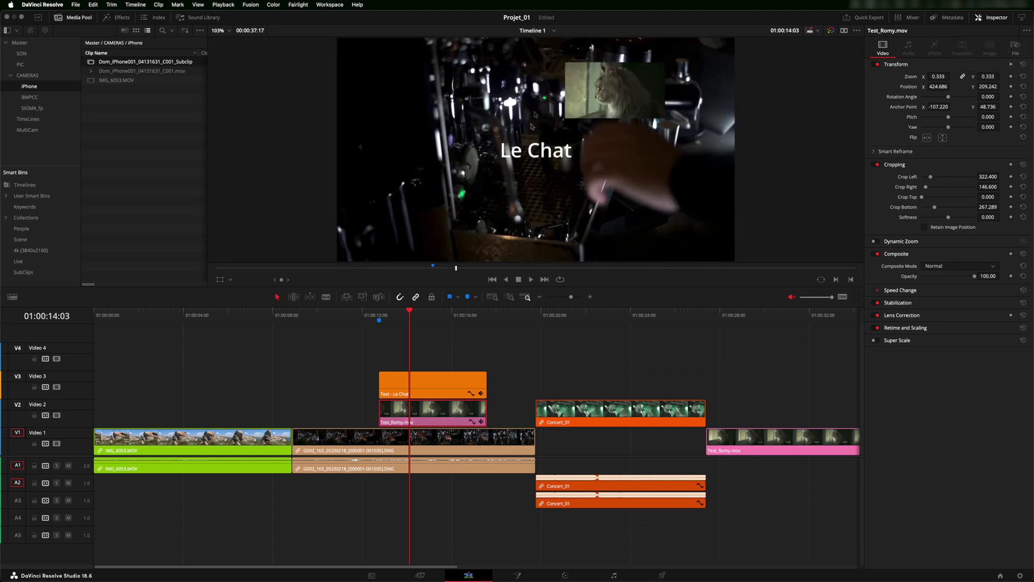
# Step: Save the project and reset all Transform values of Test_Romy.mov to their defaults
pyautogui.press('super+s')
pyautogui.click(1023, 65)
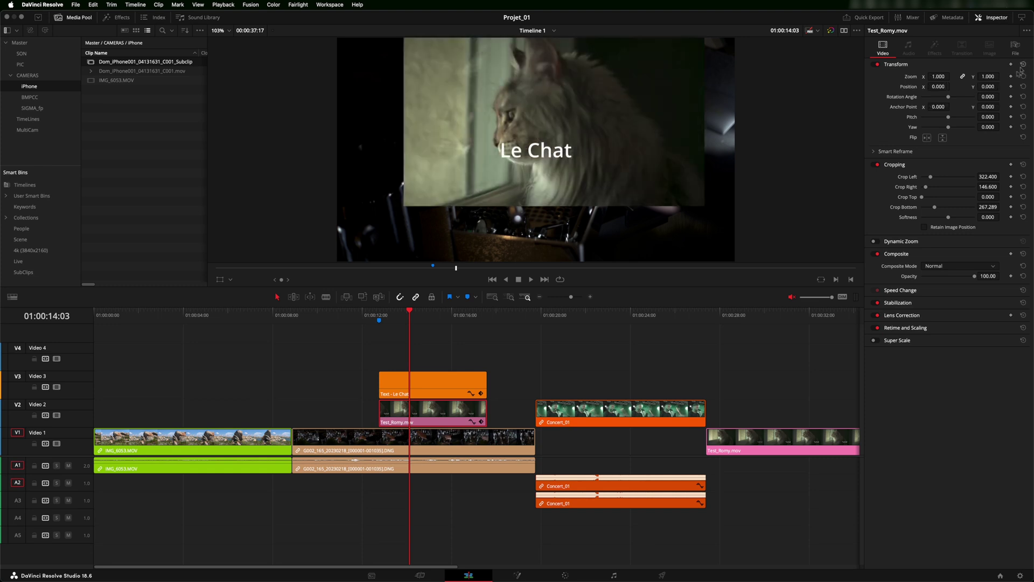
# Step: Reset the Cropping settings of Test_Romy.mov and undo both the Cropping and Transform resets
pyautogui.click(1023, 165)
pyautogui.press('super+z')
pyautogui.press('super+z')
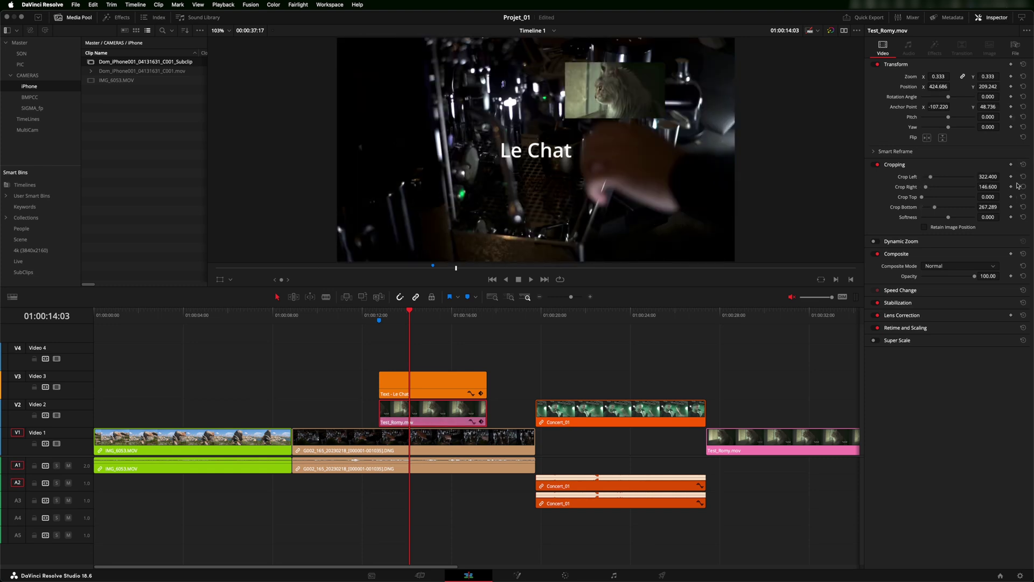
# Step: Reset all Inspector attributes of Test_Romy.mov to their defaults with a single global reset
pyautogui.click(1026, 31)
pyautogui.click(1001, 42)
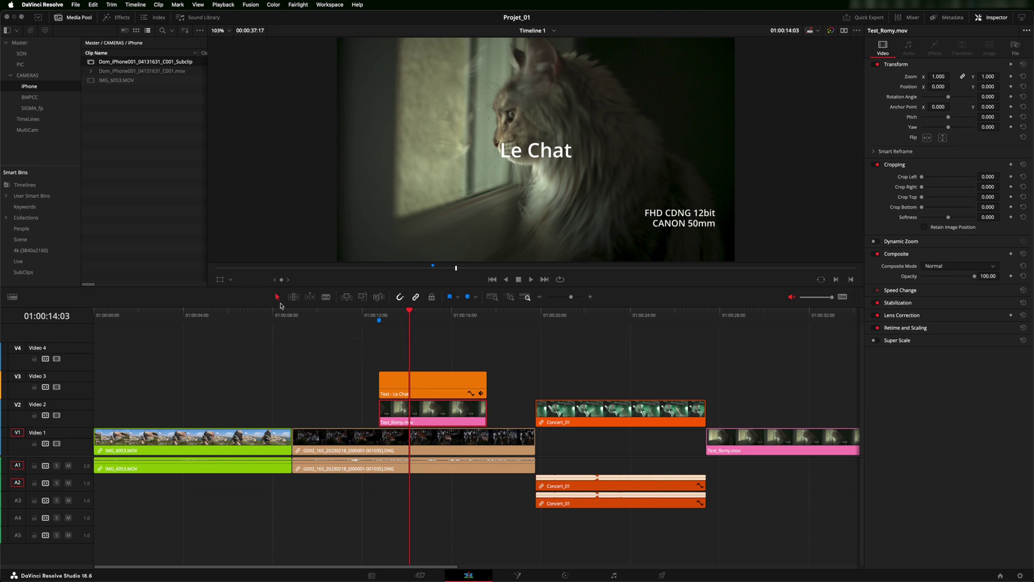
# Step: Select the Le Chat title clip and switch the timeline from Selection Mode to Trim Edit Mode
pyautogui.moveTo(426, 384)
pyautogui.mouseDown()
pyautogui.moveTo(372, 384)
pyautogui.moveTo(427, 382)
pyautogui.moveTo(366, 409)
pyautogui.moveTo(268, 354)
pyautogui.moveTo(255, 471)
pyautogui.moveTo(253, 412)
pyautogui.moveTo(426, 384)
pyautogui.mouseUp()
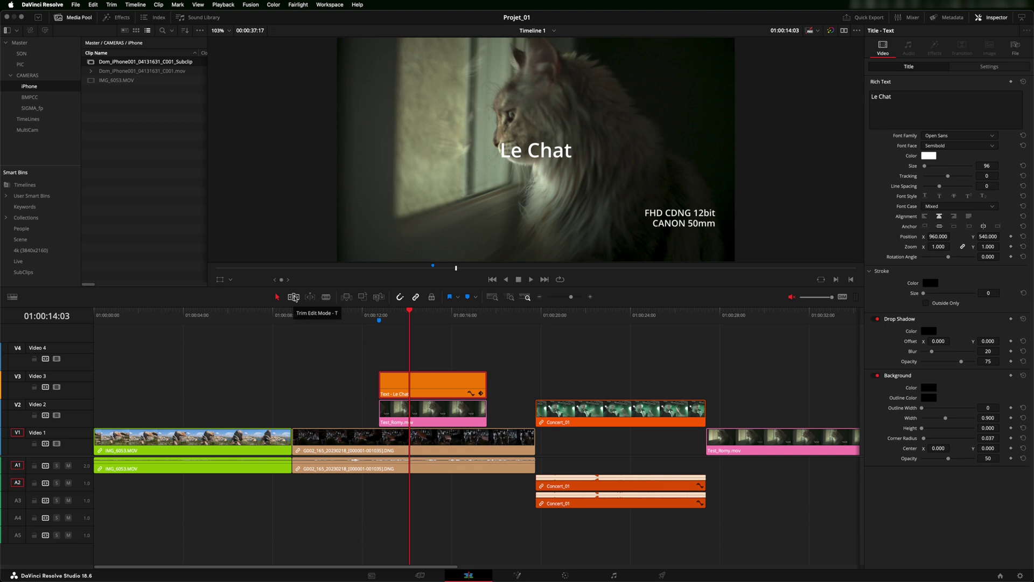
pyautogui.click(295, 298)
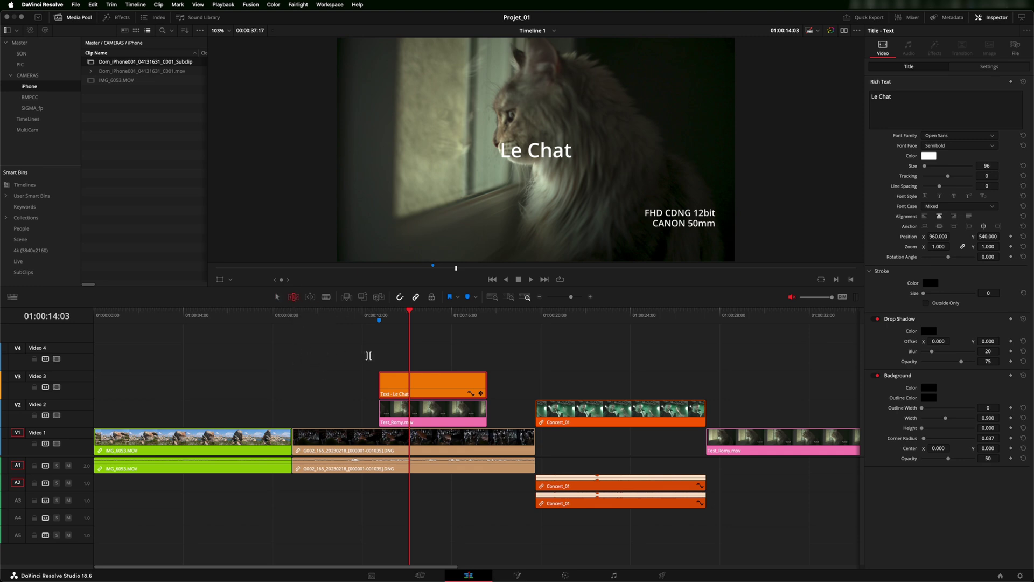
pyautogui.click(277, 297)
pyautogui.press('b')
# Step: Ripple-trim the end of Test_Romy.mov on Video 2 about one second shorter, trim its start, and undo the trims
pyautogui.click(485, 414)
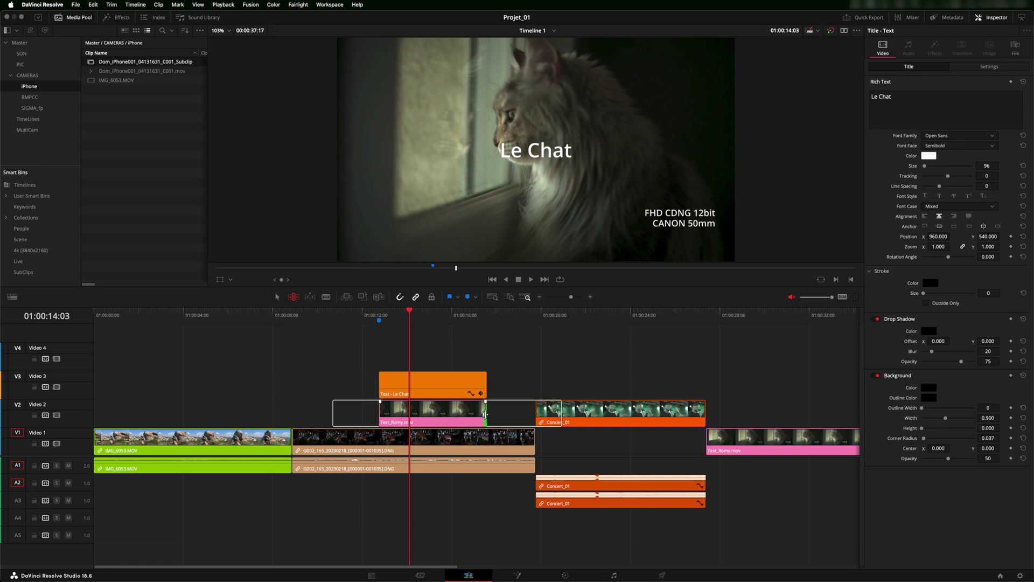
pyautogui.moveTo(485, 414)
pyautogui.mouseDown()
pyautogui.moveTo(450, 414)
pyautogui.moveTo(480, 416)
pyautogui.mouseUp()
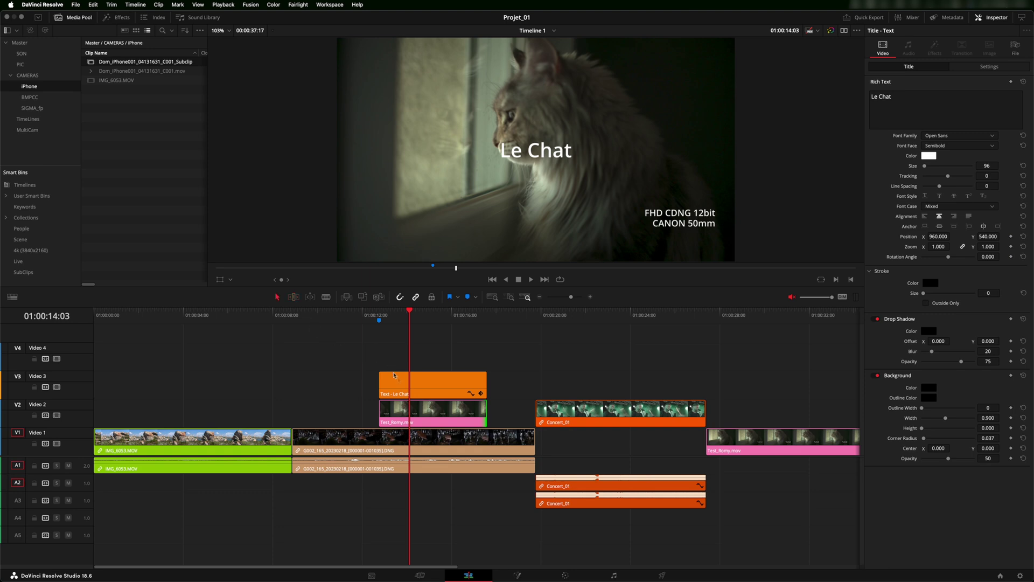
pyautogui.moveTo(482, 412)
pyautogui.mouseDown()
pyautogui.moveTo(444, 410)
pyautogui.moveTo(485, 412)
pyautogui.mouseUp()
pyautogui.moveTo(482, 411); pyautogui.dragTo(458, 411)
pyautogui.click(382, 410)
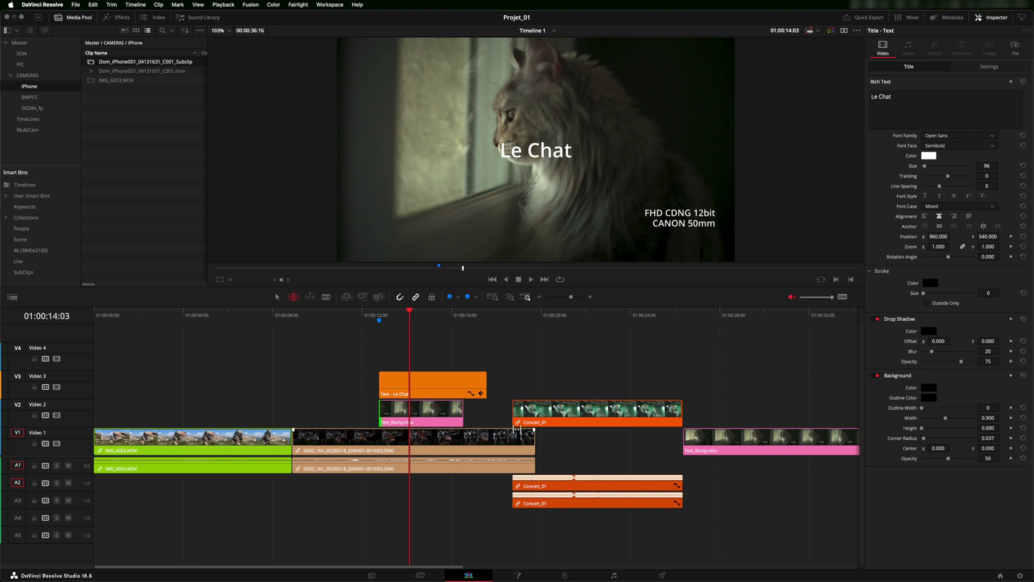
pyautogui.moveTo(382, 411); pyautogui.dragTo(402, 413)
pyautogui.press('super+z')
pyautogui.press('super+z')
pyautogui.press('super+z')
pyautogui.press('super+z')
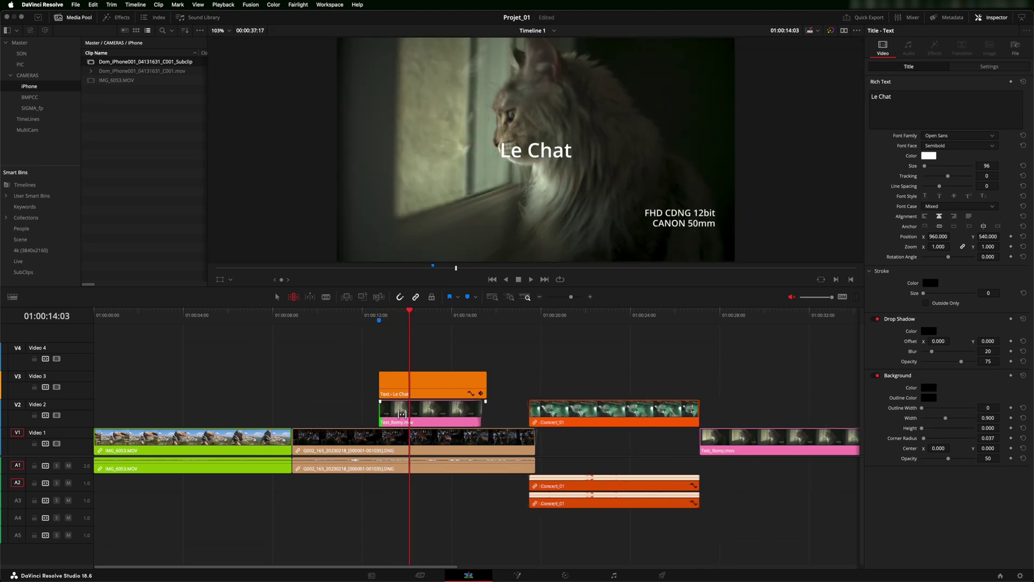
# Step: Ripple-trim 18 frames off the start of the G002 DNG clip on Video 1 and save the project
pyautogui.moveTo(532, 443)
pyautogui.mouseDown()
pyautogui.moveTo(509, 443)
pyautogui.moveTo(535, 443)
pyautogui.mouseUp()
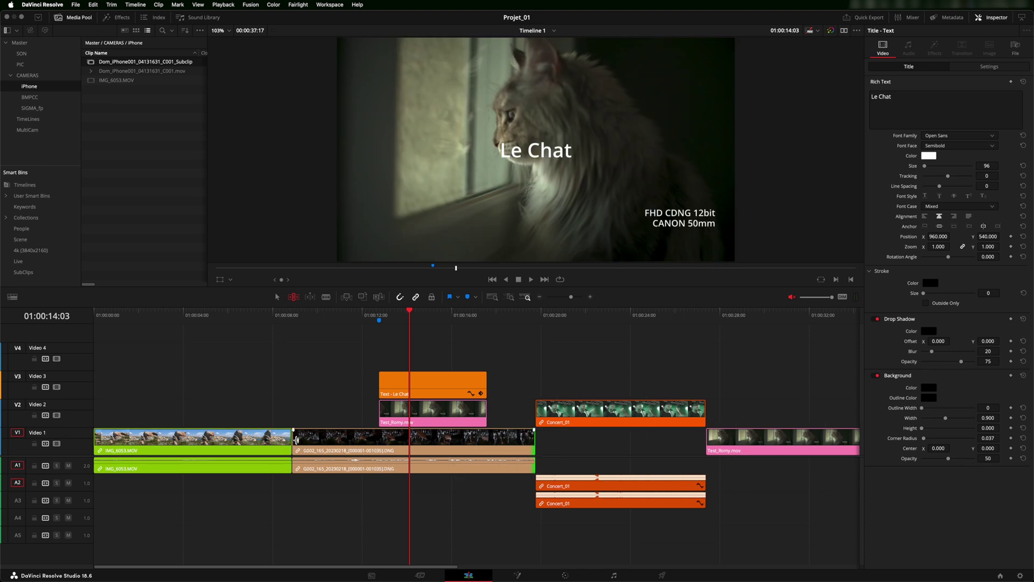
pyautogui.moveTo(297, 440); pyautogui.dragTo(313, 441)
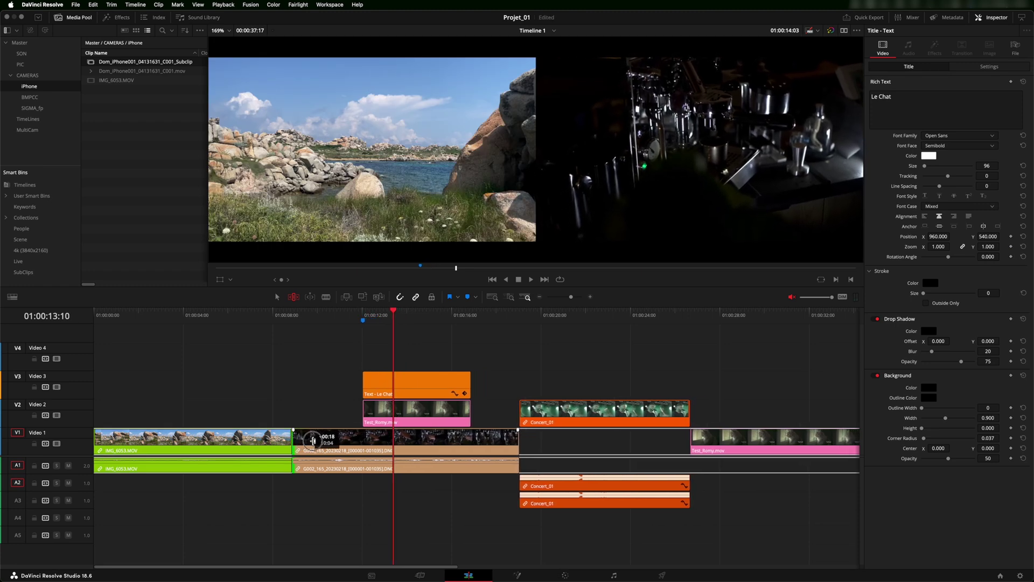
pyautogui.press('super+s')
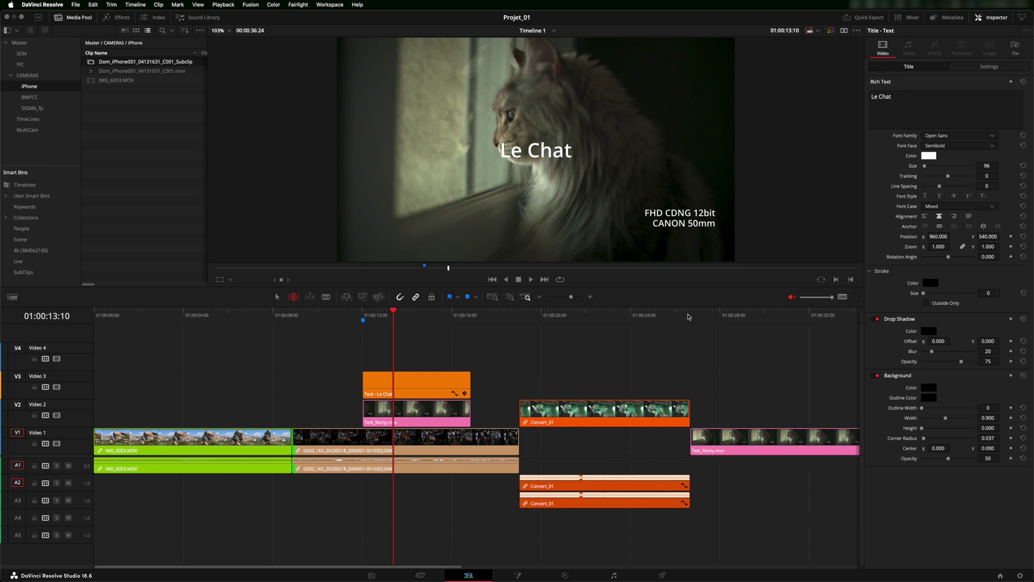
# Step: Examine the cut between Concert_01 and the last Test_Romy.mov by stepping single frames and playing backward and forward
pyautogui.click(688, 317)
pyautogui.press('Left')
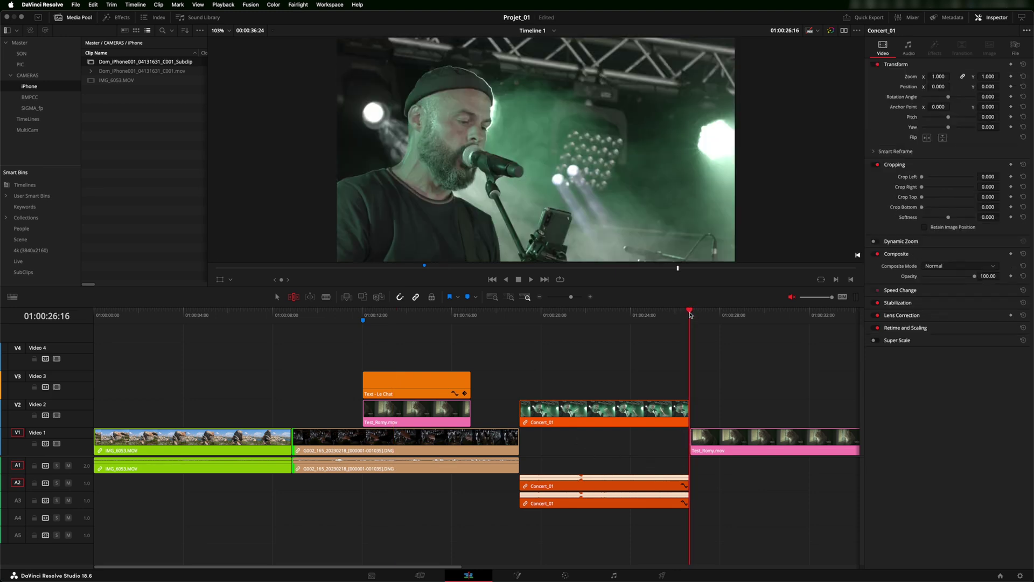
pyautogui.press('Right')
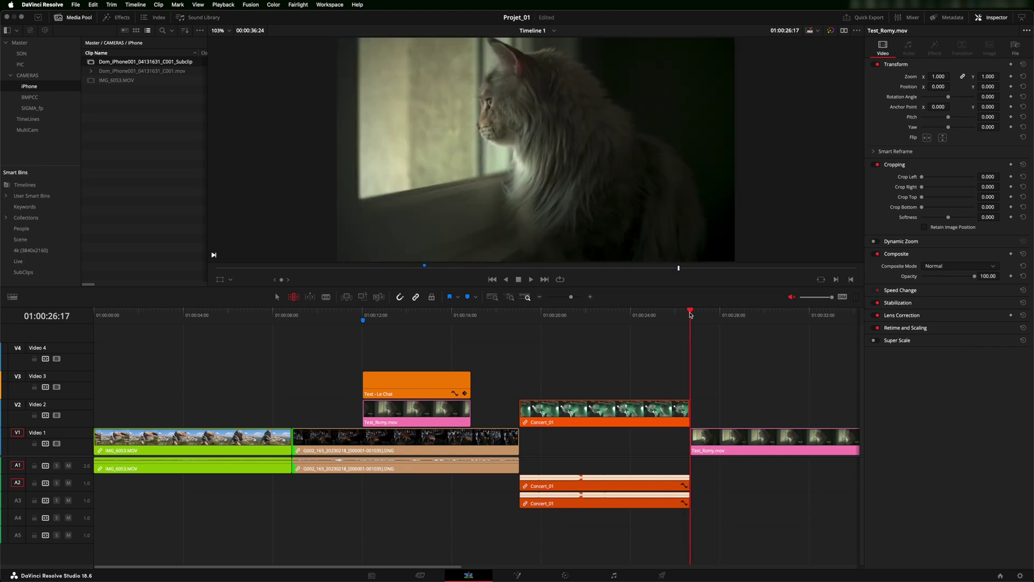
pyautogui.press('Left')
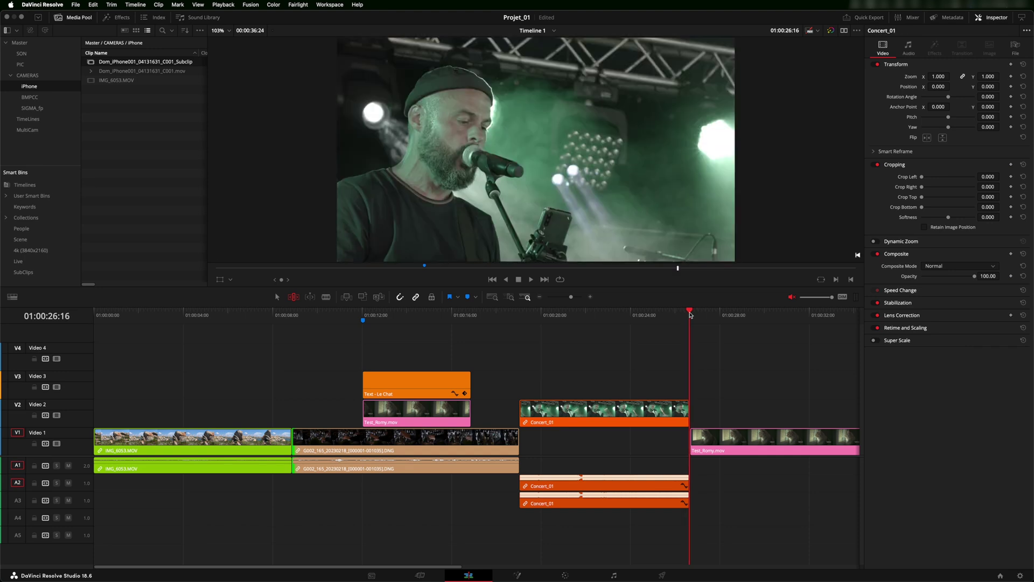
pyautogui.press('j')
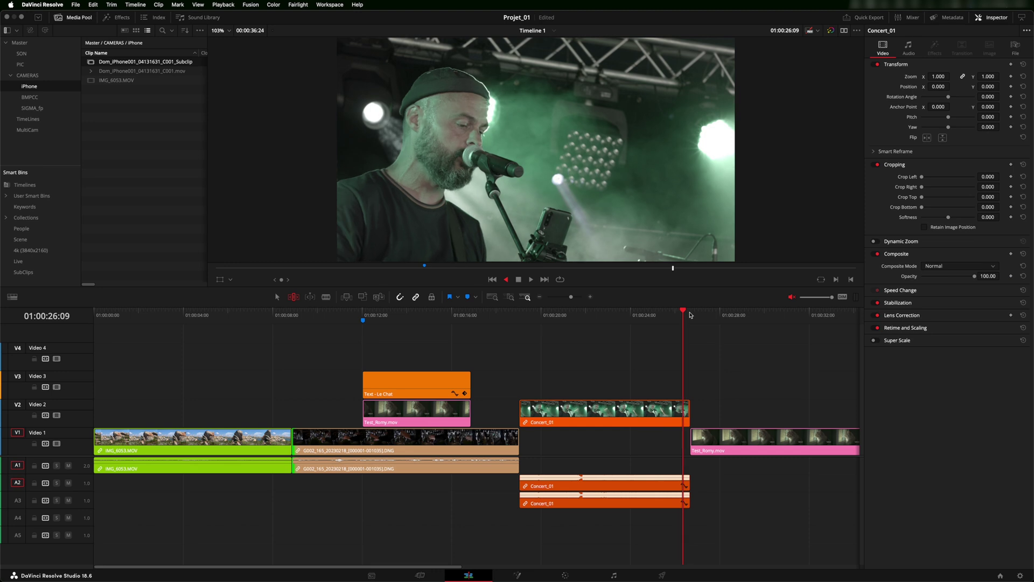
pyautogui.press('k')
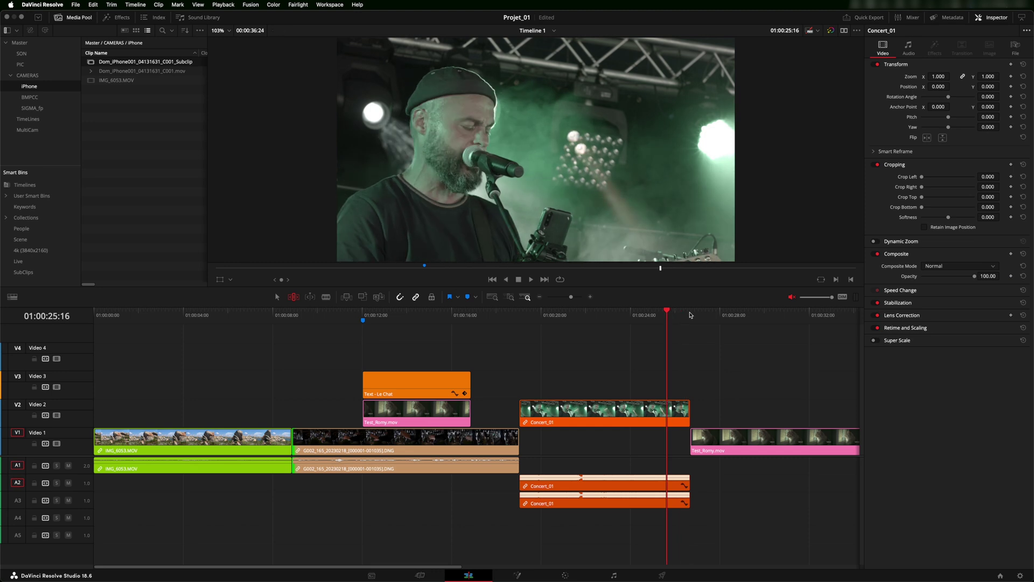
pyautogui.press('l')
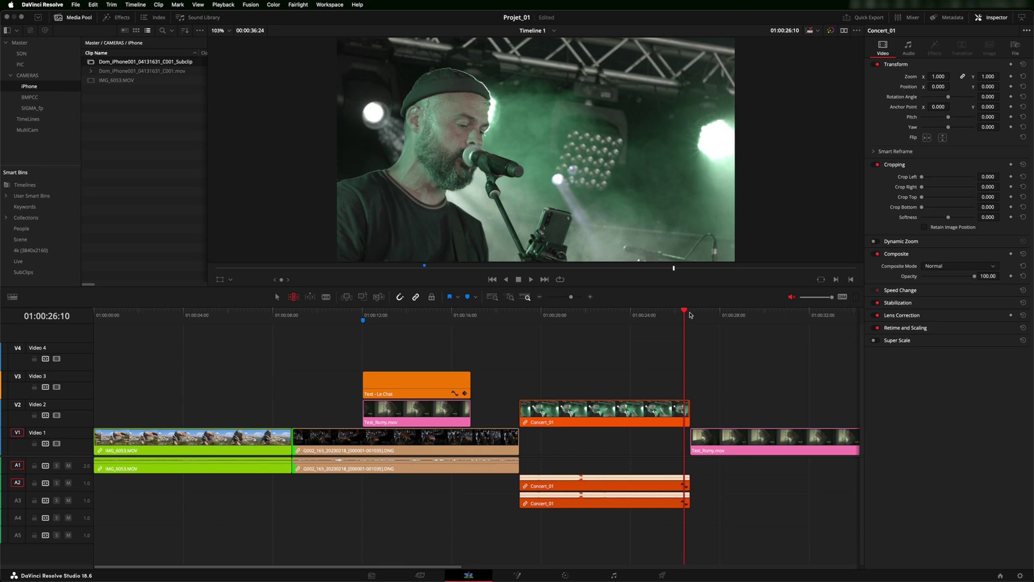
pyautogui.press('j')
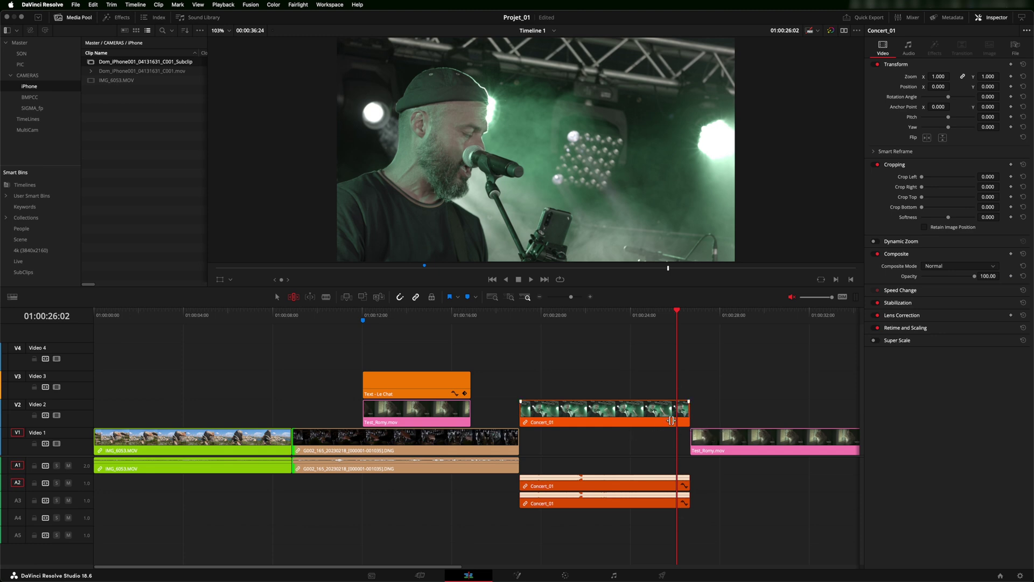
# Step: Ripple-trim the end of Concert_01 on Video 2 shorter by 11 frames and play across the resulting cut
pyautogui.click(685, 412)
pyautogui.moveTo(686, 412)
pyautogui.mouseDown()
pyautogui.moveTo(676, 412)
pyautogui.moveTo(692, 412)
pyautogui.mouseUp()
pyautogui.moveTo(677, 312); pyautogui.dragTo(575, 313)
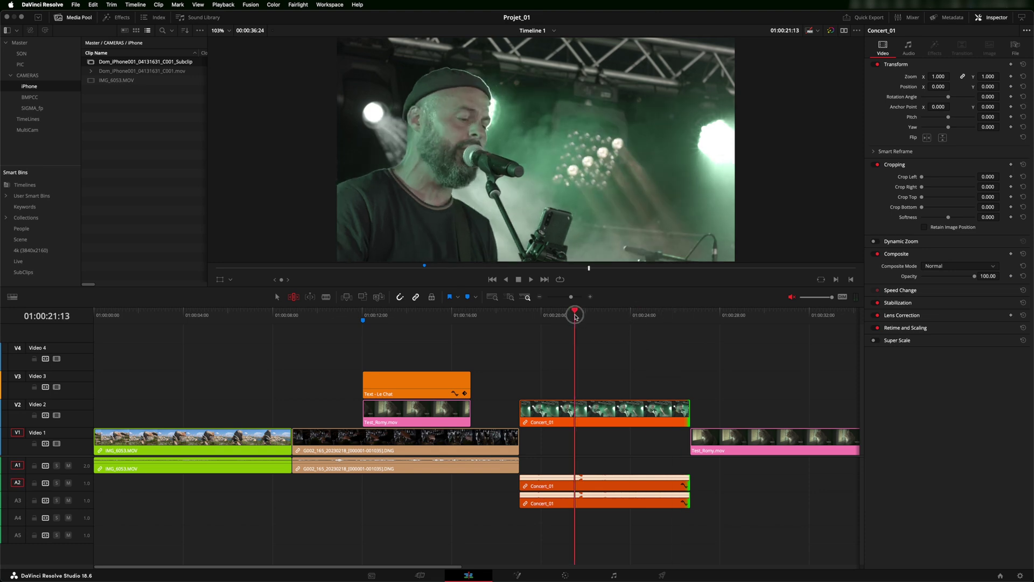
pyautogui.click(685, 412)
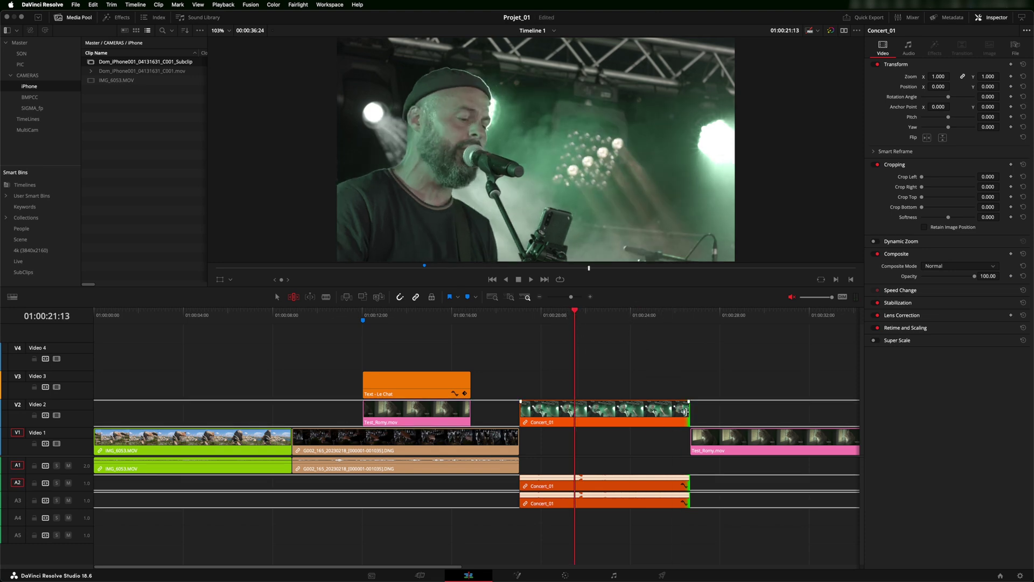
pyautogui.moveTo(685, 412); pyautogui.dragTo(684, 412)
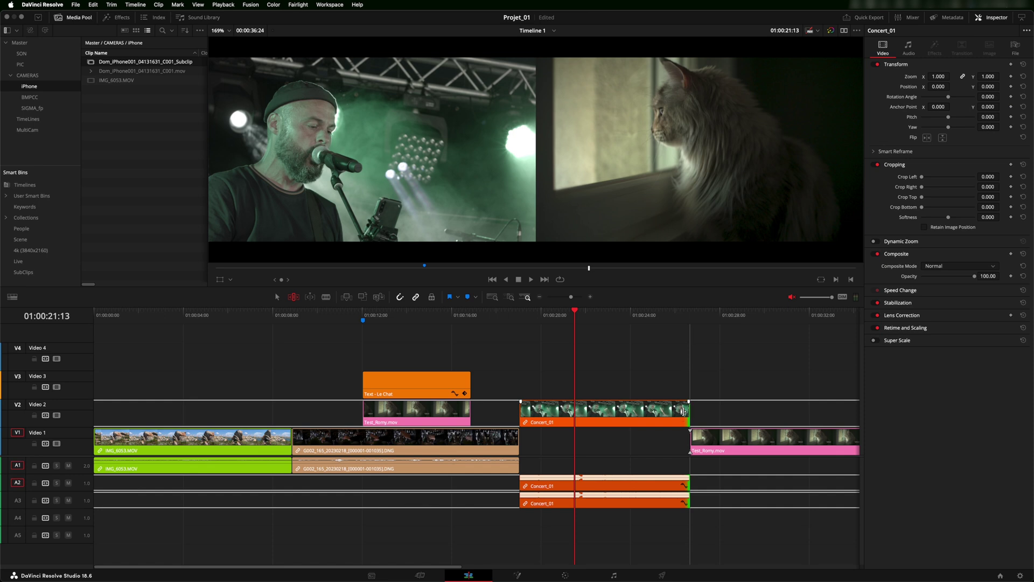
pyautogui.moveTo(680, 411); pyautogui.dragTo(675, 412)
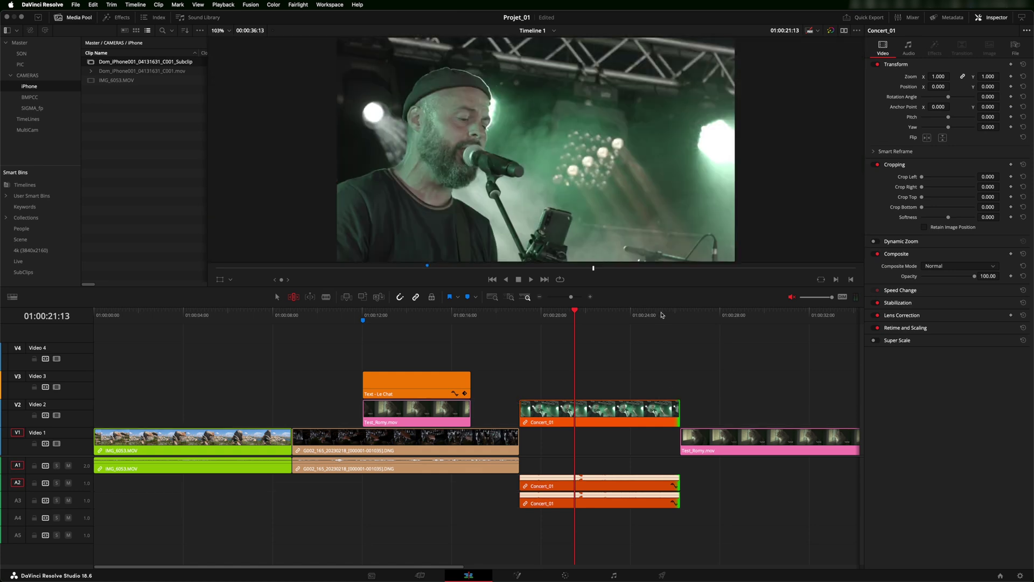
pyautogui.click(661, 317)
pyautogui.press('space')
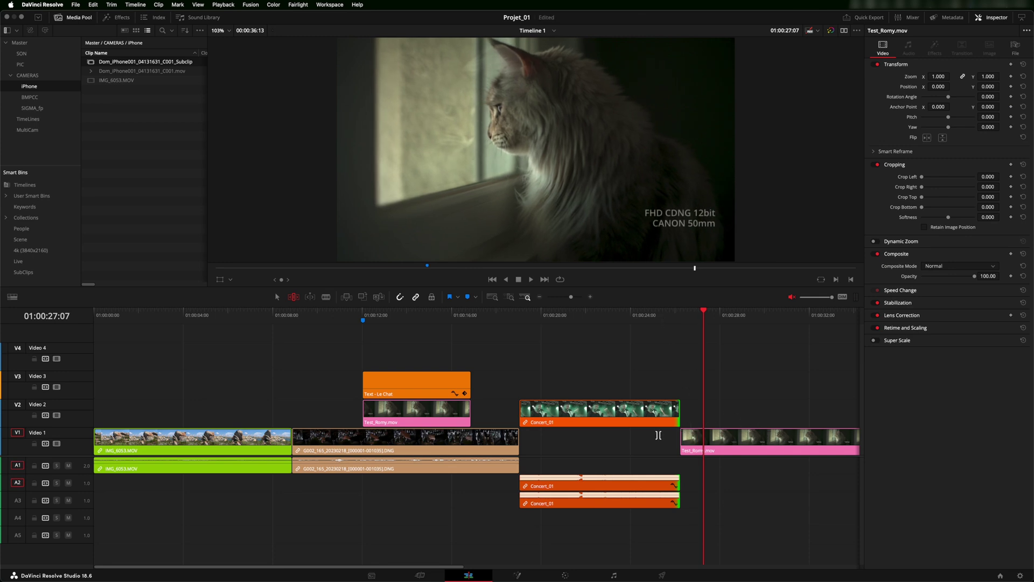
# Step: Shorten the end of Concert_01 in Selection Mode so a gap remains before Test_Romy.mov, and undo the trim
pyautogui.moveTo(658, 435); pyautogui.dragTo(667, 435)
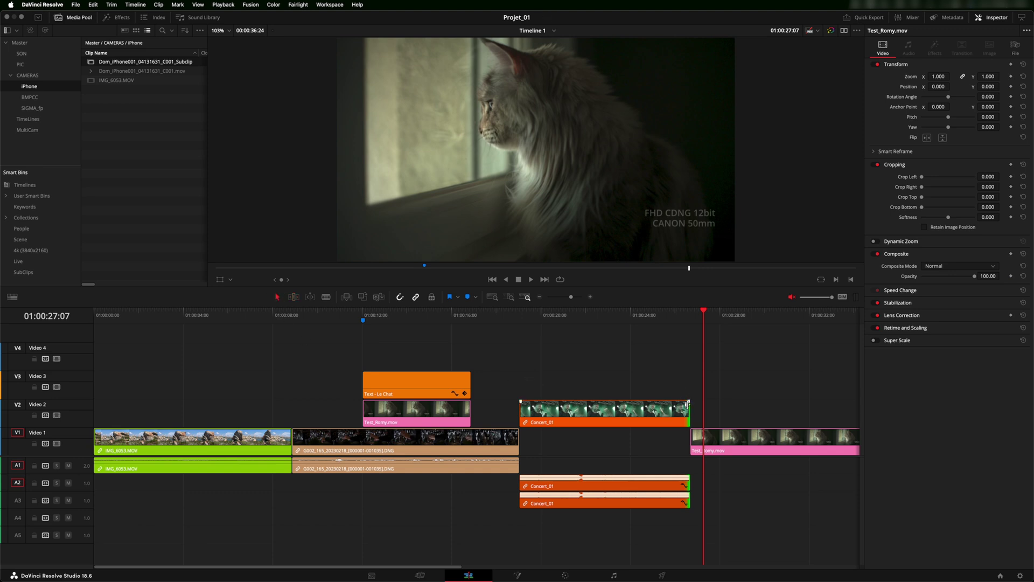
pyautogui.moveTo(689, 403); pyautogui.dragTo(676, 408)
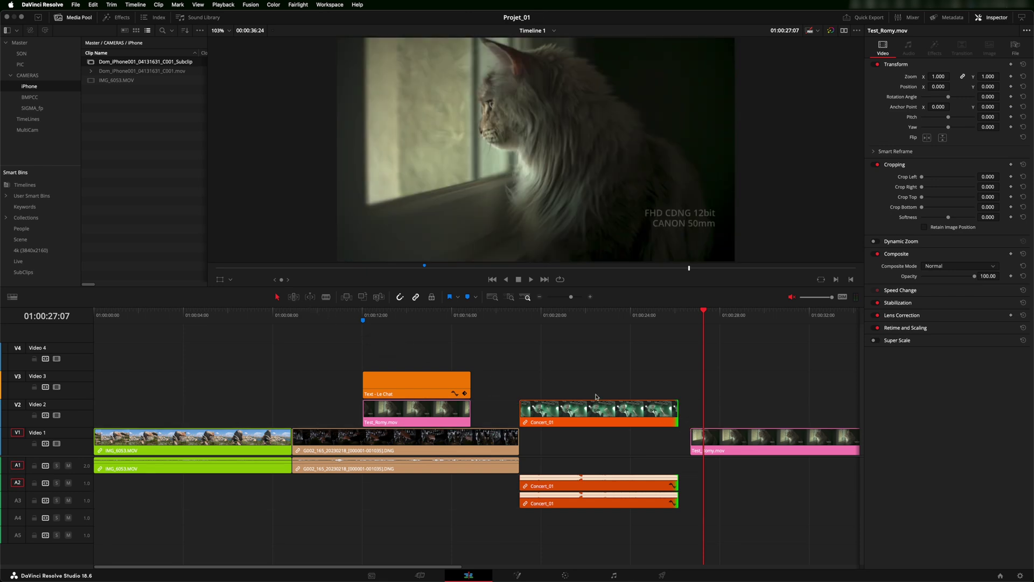
pyautogui.press('super+z')
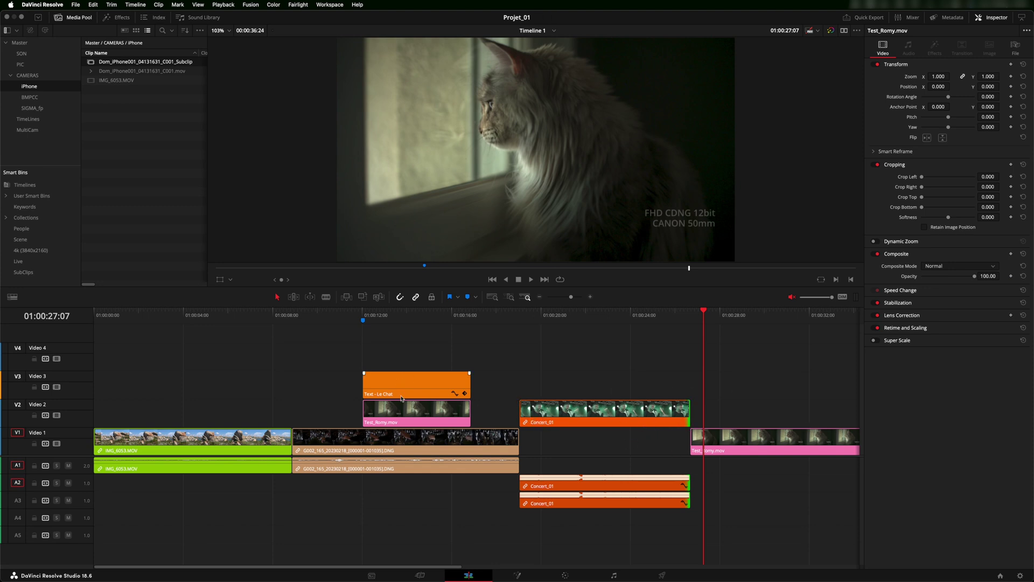
# Step: Select the Concert_01 clip on Video 2 and activate Trim Edit Mode
pyautogui.click(592, 414)
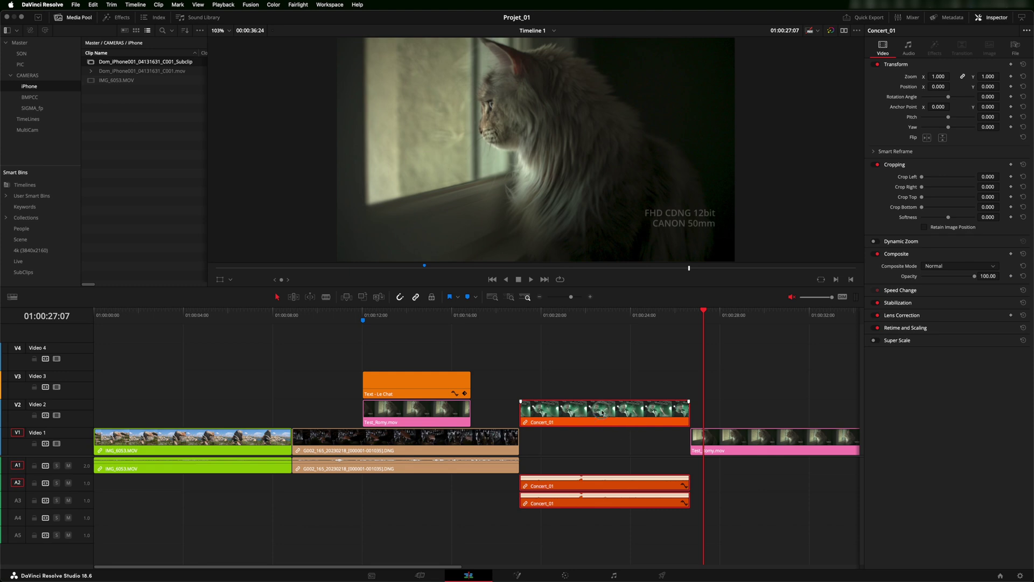
pyautogui.moveTo(602, 412)
pyautogui.mouseDown()
pyautogui.moveTo(577, 411)
pyautogui.moveTo(601, 411)
pyautogui.mouseUp()
pyautogui.press('t')
# Step: Ripple-trim the end of Concert_01 shorter, nudge it forward by four multi-frame steps and back by one frame
pyautogui.moveTo(522, 411); pyautogui.dragTo(527, 412)
pyautogui.moveTo(684, 411)
pyautogui.mouseDown()
pyautogui.moveTo(641, 410)
pyautogui.moveTo(668, 411)
pyautogui.mouseUp()
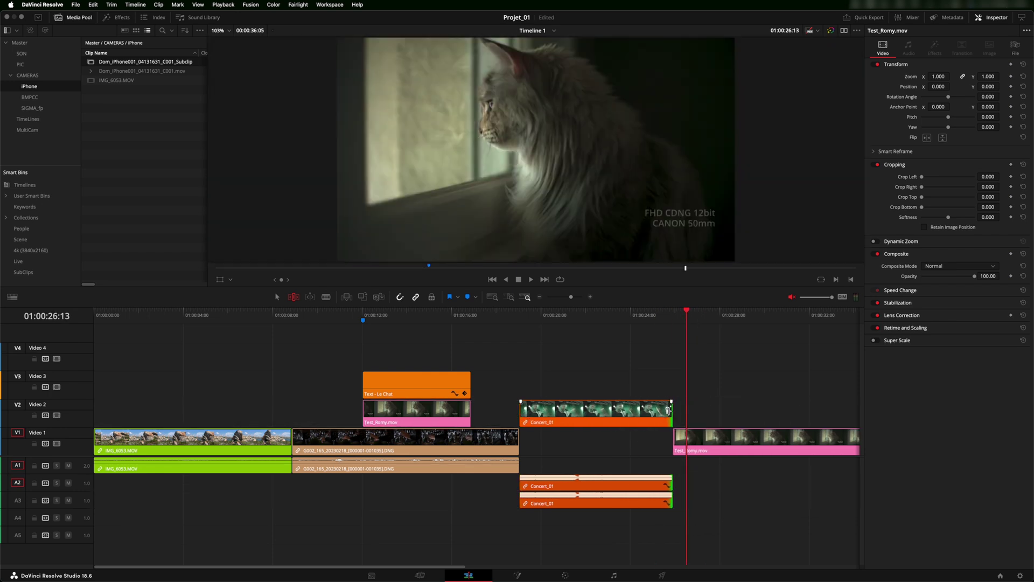
pyautogui.hotkey('shift', '.')
pyautogui.hotkey('shift', '.')
pyautogui.hotkey('shift', '.')
pyautogui.hotkey('shift', '.')
pyautogui.press(',')
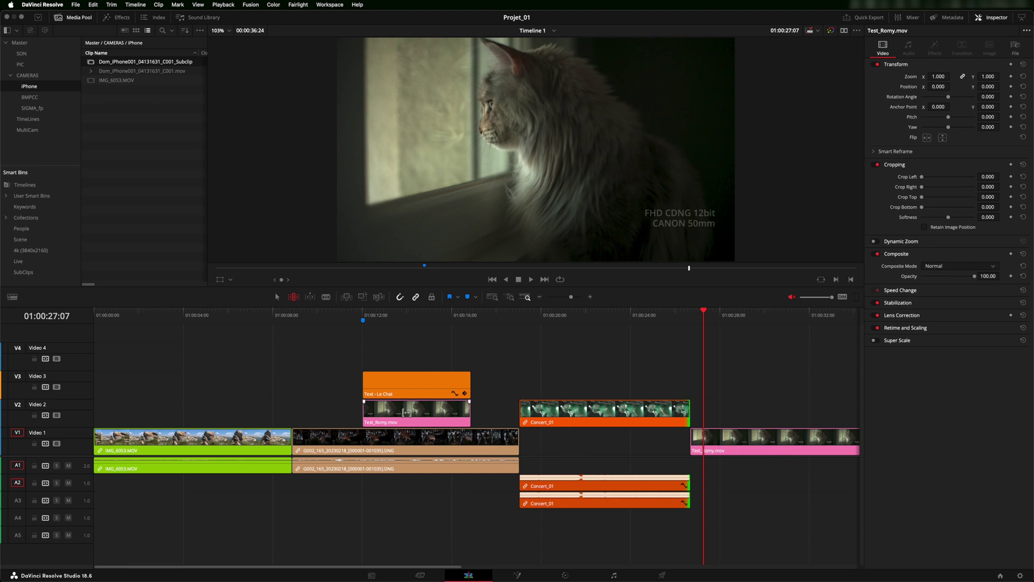
# Step: Slip the content of Test_Romy.mov on Video 2 toward later source footage and play the clip
pyautogui.moveTo(414, 410); pyautogui.dragTo(413, 410)
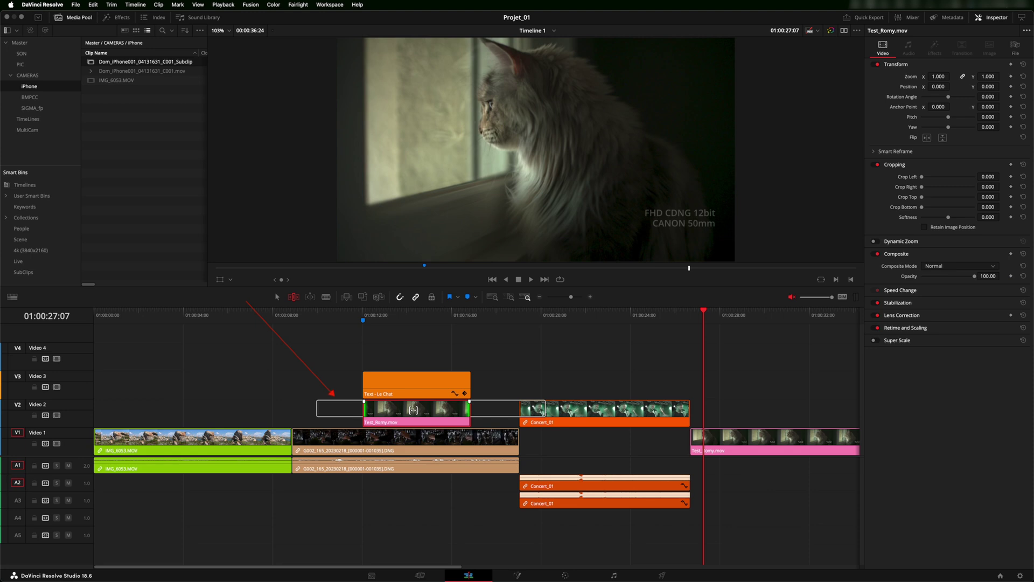
pyautogui.moveTo(414, 410)
pyautogui.mouseDown()
pyautogui.moveTo(436, 411)
pyautogui.moveTo(403, 409)
pyautogui.mouseUp()
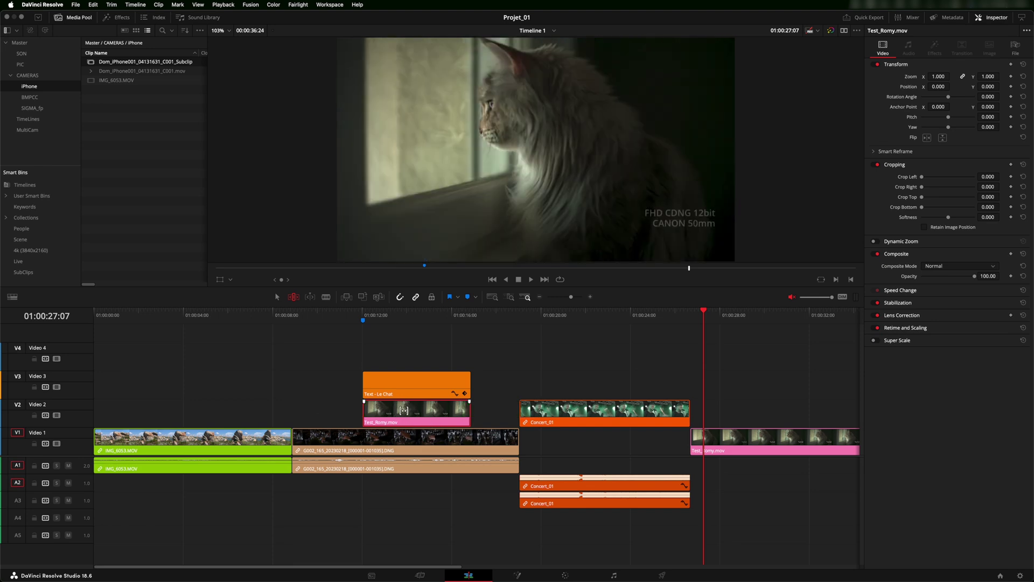
pyautogui.click(363, 311)
pyautogui.press('space')
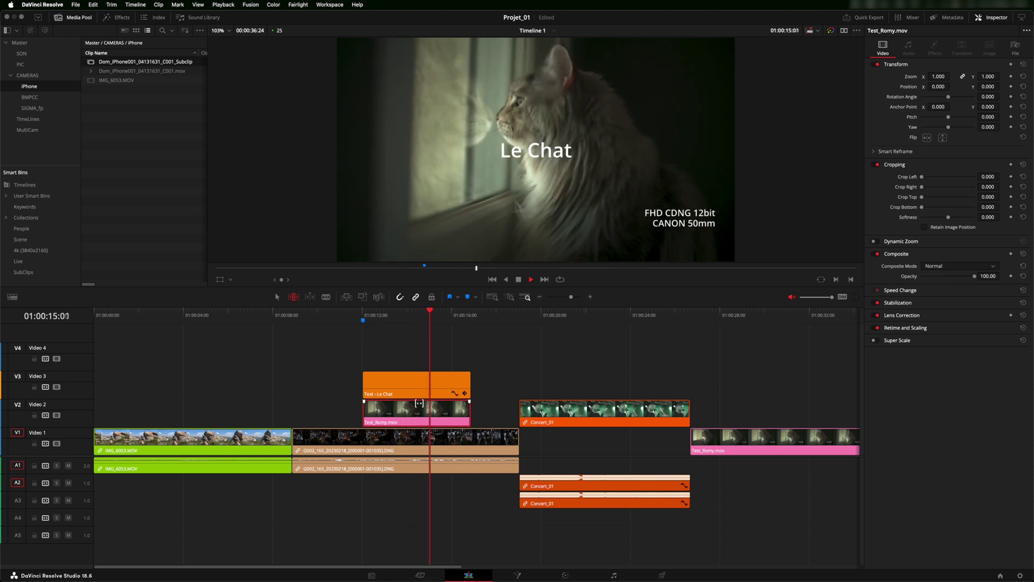
pyautogui.press('space')
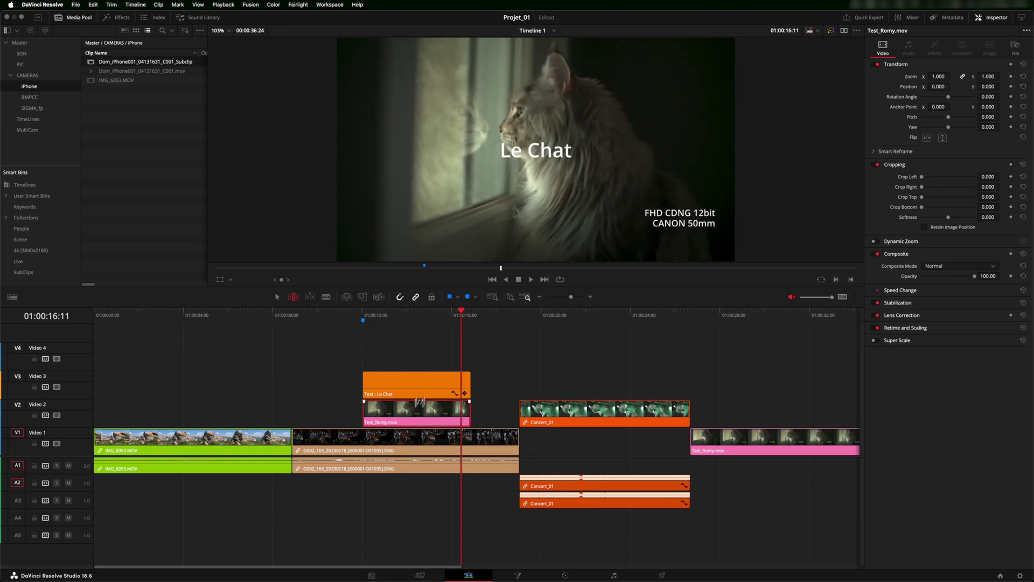
# Step: Slide the G002_165 clip on Video 1 about 01:01 later along the timeline, and slide it back to its starting position
pyautogui.click(406, 316)
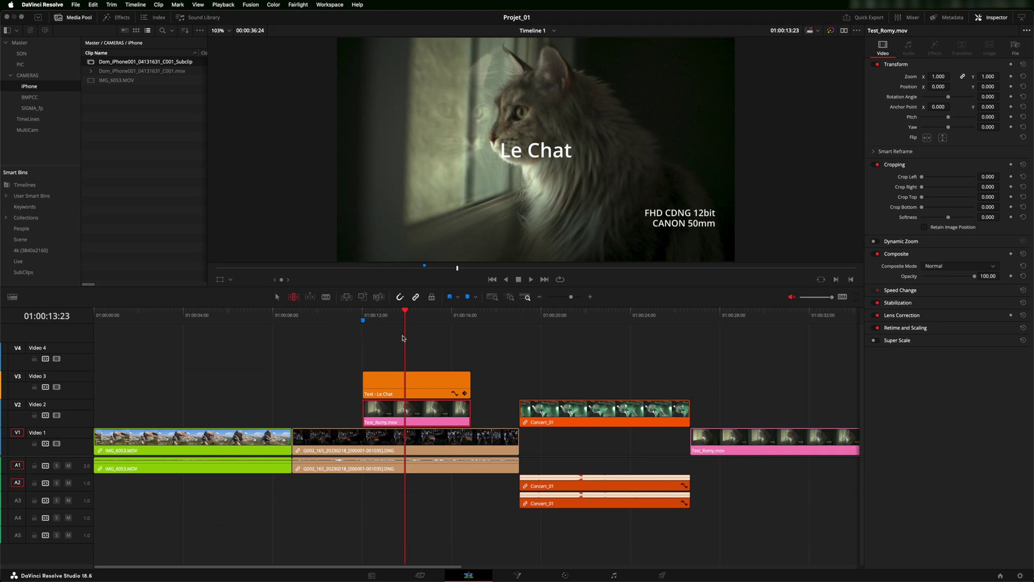
pyautogui.moveTo(422, 420)
pyautogui.mouseDown()
pyautogui.moveTo(453, 421)
pyautogui.moveTo(213, 410)
pyautogui.moveTo(416, 421)
pyautogui.mouseUp()
pyautogui.click(411, 449)
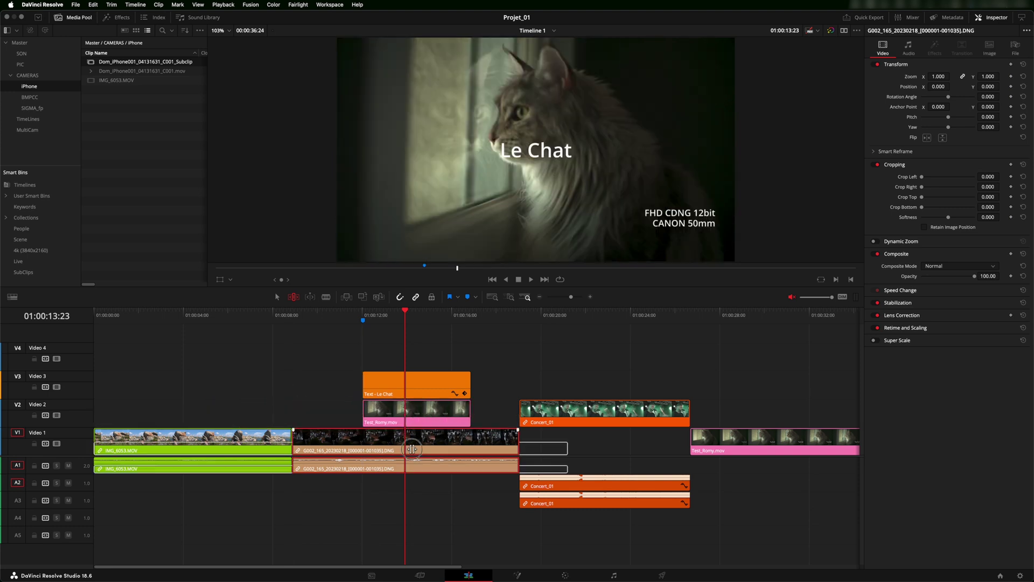
pyautogui.moveTo(411, 448)
pyautogui.mouseDown()
pyautogui.moveTo(369, 447)
pyautogui.moveTo(425, 448)
pyautogui.moveTo(411, 448)
pyautogui.mouseUp()
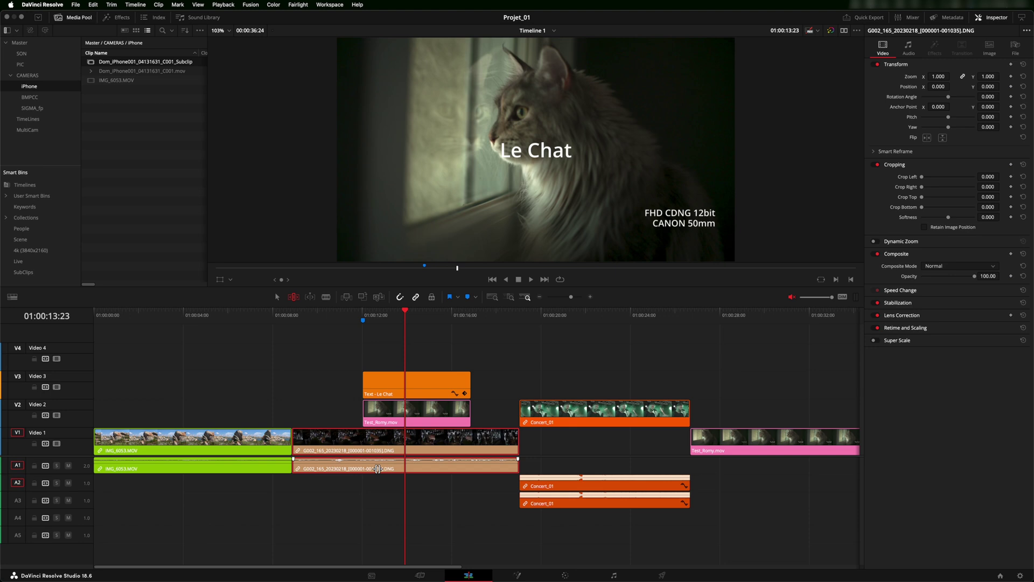
pyautogui.moveTo(380, 468); pyautogui.dragTo(401, 468)
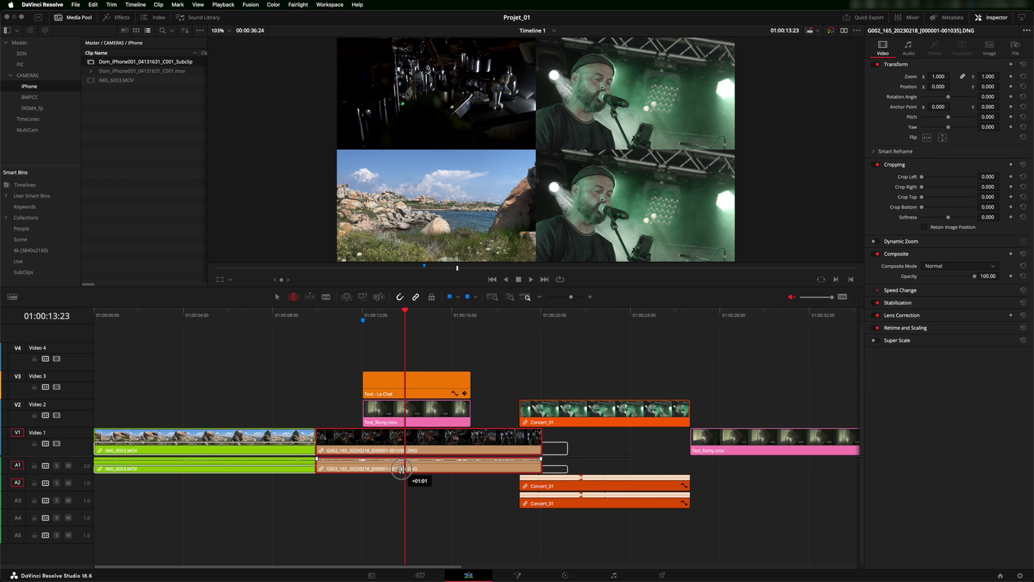
pyautogui.moveTo(401, 468); pyautogui.dragTo(383, 467)
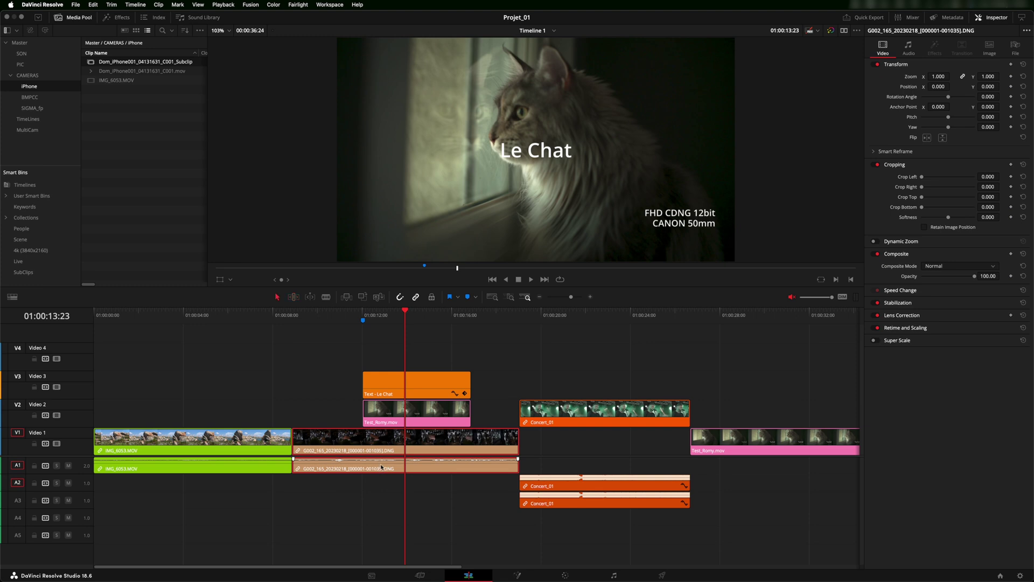
# Step: In Selection Mode, move the G002_165 clip later to open a gap, move it earlier over IMG_6053.MOV, and undo the moves
pyautogui.moveTo(379, 446); pyautogui.dragTo(397, 446)
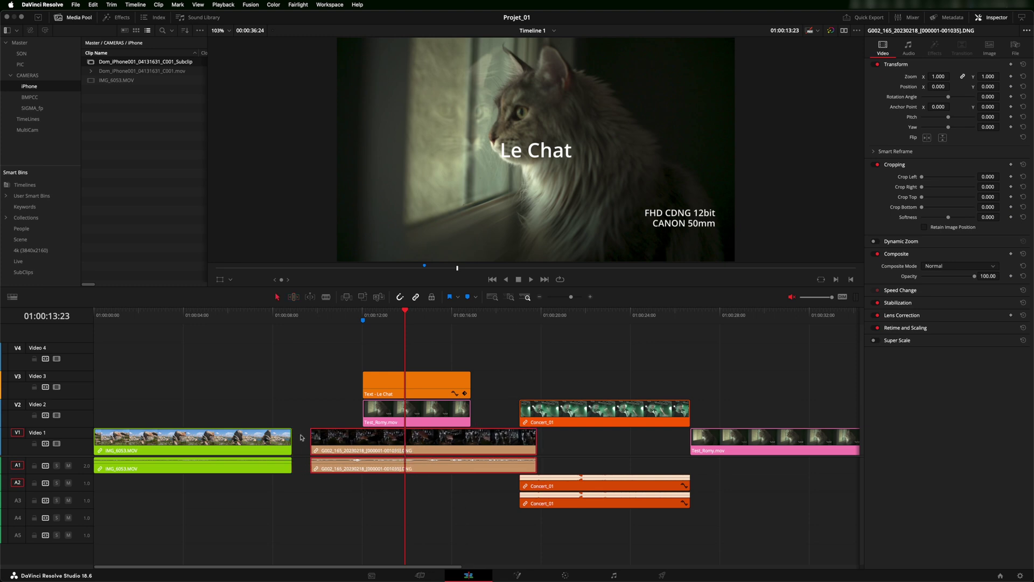
pyautogui.moveTo(429, 445); pyautogui.dragTo(369, 448)
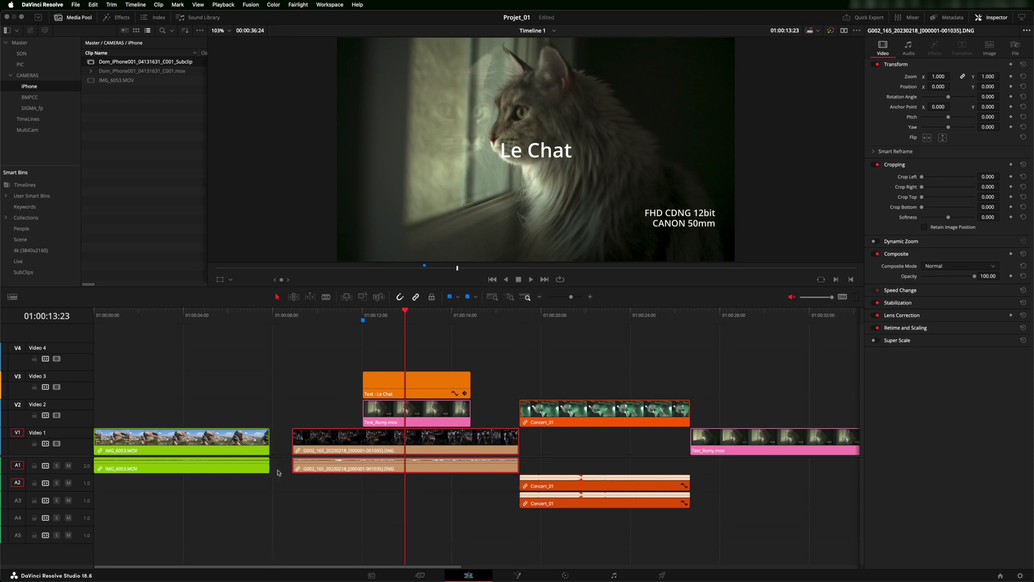
pyautogui.press('super+z')
pyautogui.press('super+z')
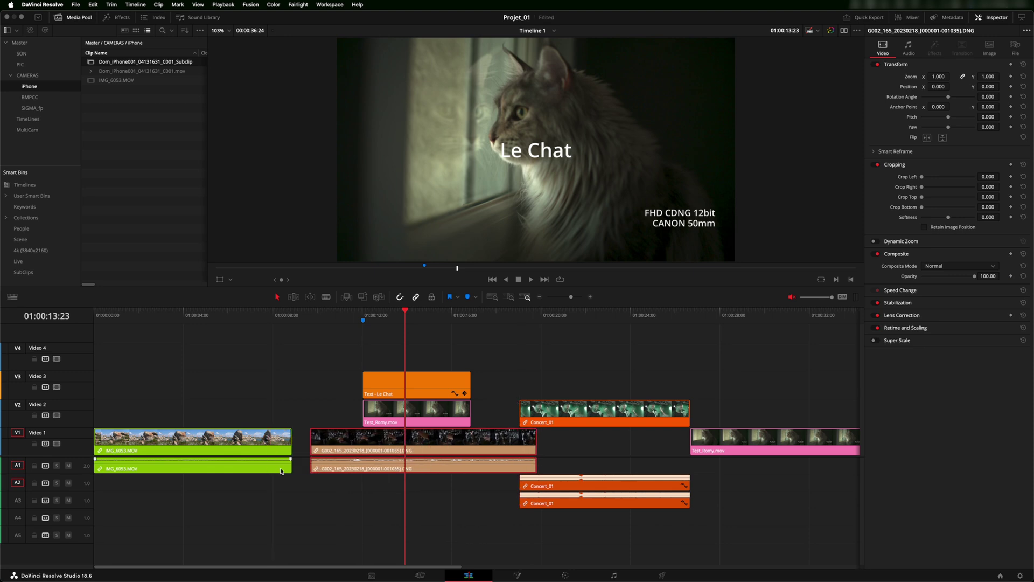
pyautogui.press('super+shift+z')
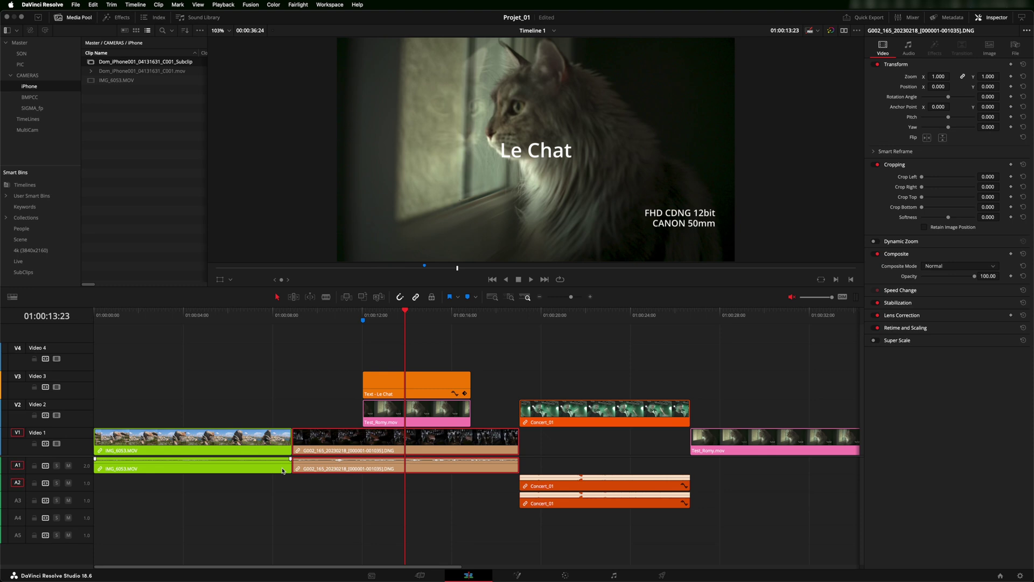
# Step: Save the project, slide the G002_165 clip earlier in Trim Edit Mode, and undo the slide
pyautogui.press('super+s')
pyautogui.moveTo(382, 449); pyautogui.dragTo(354, 448)
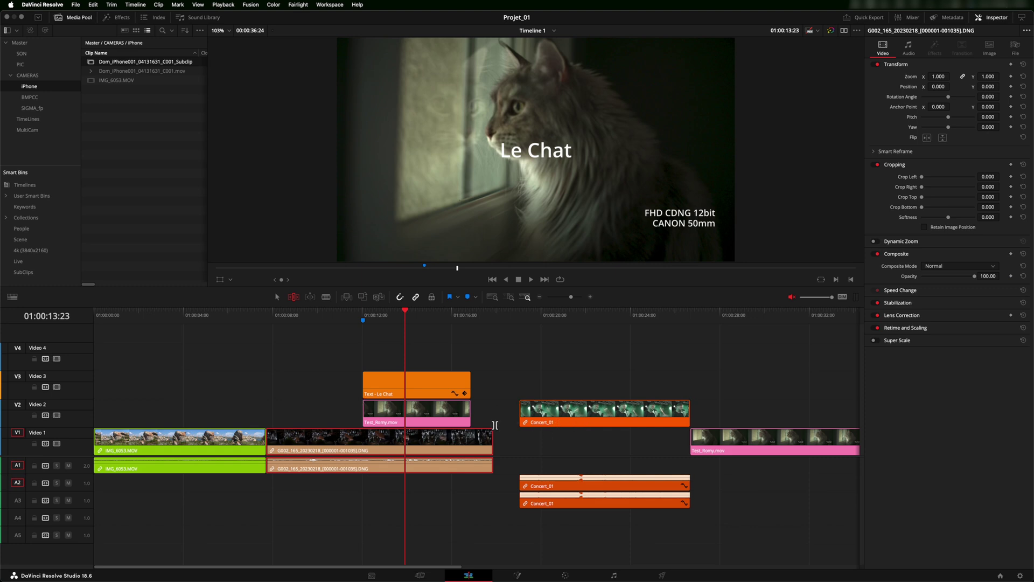
pyautogui.press('super+z')
# Step: Slip the content of the G002_165 clip on Video 1 by a few frames in both directions
pyautogui.moveTo(358, 448)
pyautogui.mouseDown()
pyautogui.moveTo(395, 448)
pyautogui.moveTo(365, 447)
pyautogui.moveTo(400, 437)
pyautogui.moveTo(370, 440)
pyautogui.mouseUp()
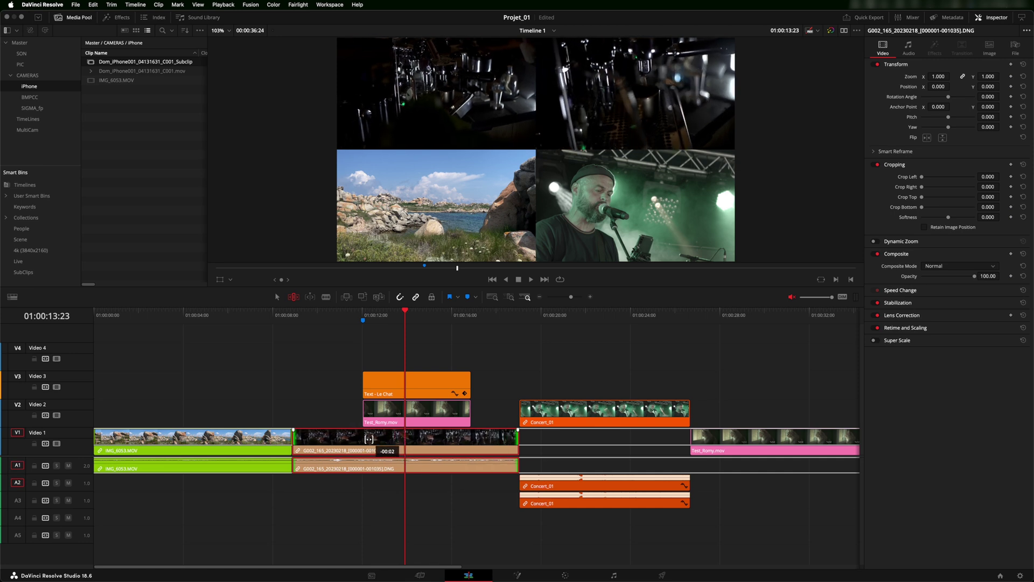
pyautogui.moveTo(370, 439); pyautogui.dragTo(373, 439)
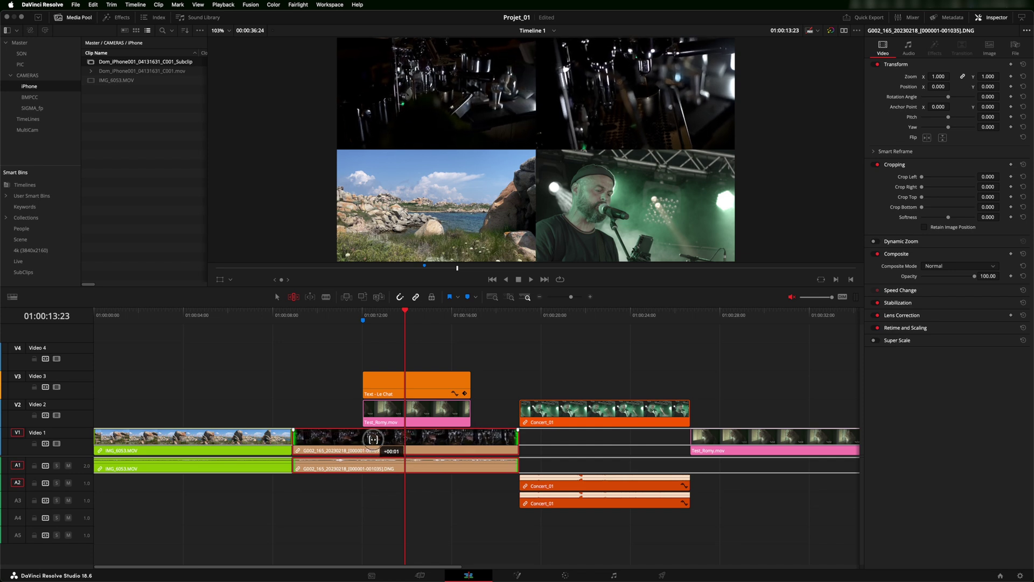
pyautogui.moveTo(374, 439); pyautogui.dragTo(373, 439)
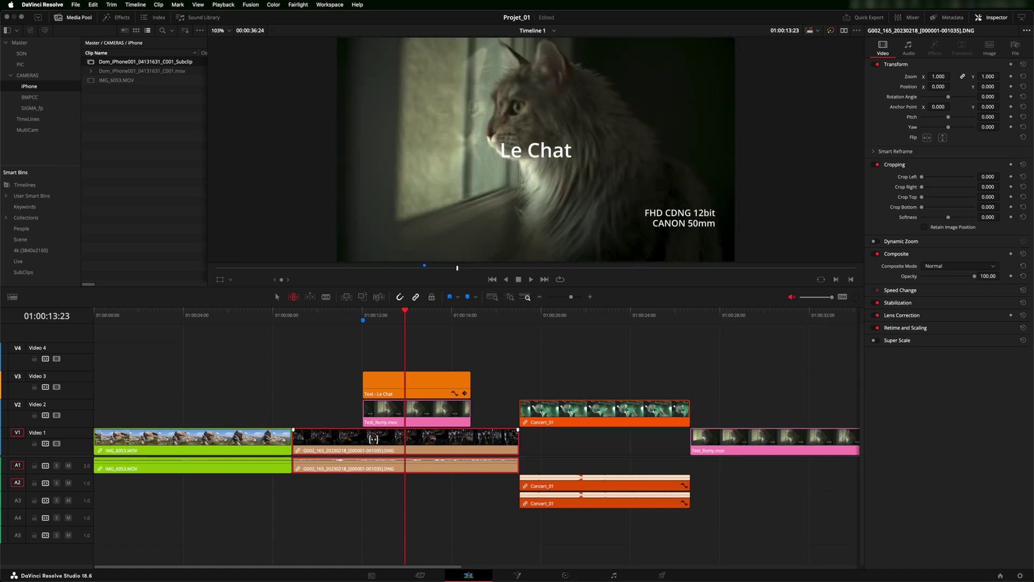
# Step: Park the playhead at the start of the G002_165 clip and slip its content back and forth, to about +01:12
pyautogui.click(293, 314)
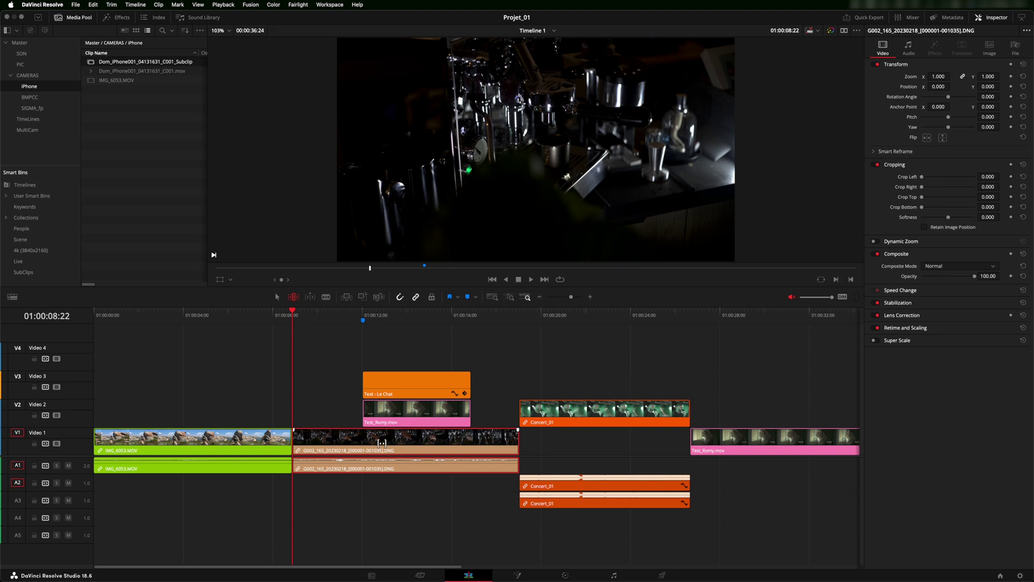
pyautogui.moveTo(382, 440); pyautogui.dragTo(369, 440)
pyautogui.moveTo(294, 311)
pyautogui.mouseDown()
pyautogui.moveTo(312, 313)
pyautogui.moveTo(281, 315)
pyautogui.moveTo(353, 318)
pyautogui.moveTo(293, 324)
pyautogui.mouseUp()
pyautogui.moveTo(385, 441); pyautogui.dragTo(417, 441)
pyautogui.moveTo(417, 441); pyautogui.dragTo(419, 440)
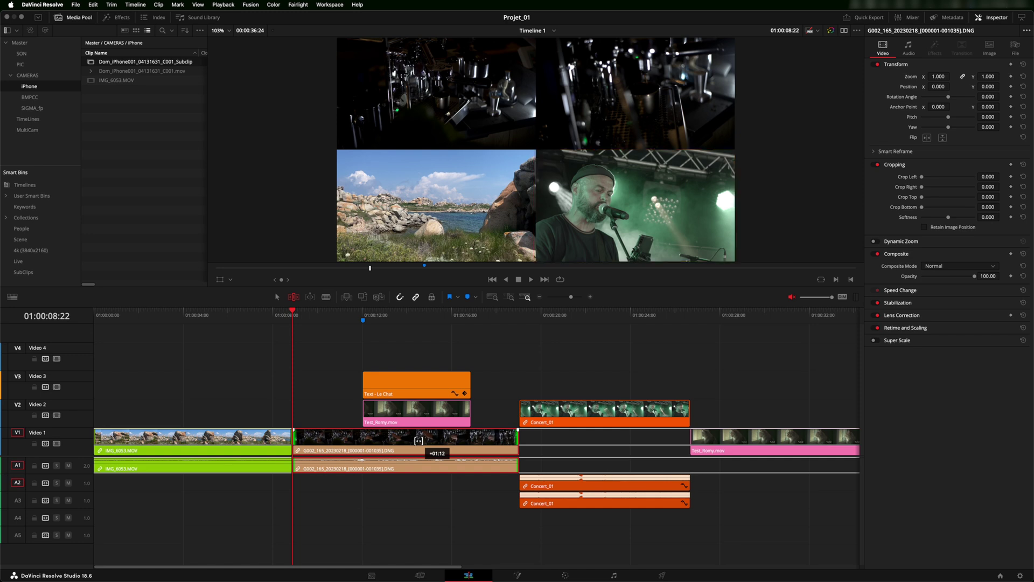
# Step: Activate Blade Edit Mode, cut the G002_165 clip on Video 1 near 01:00:10:19, and undo the cut
pyautogui.moveTo(291, 300); pyautogui.dragTo(323, 302)
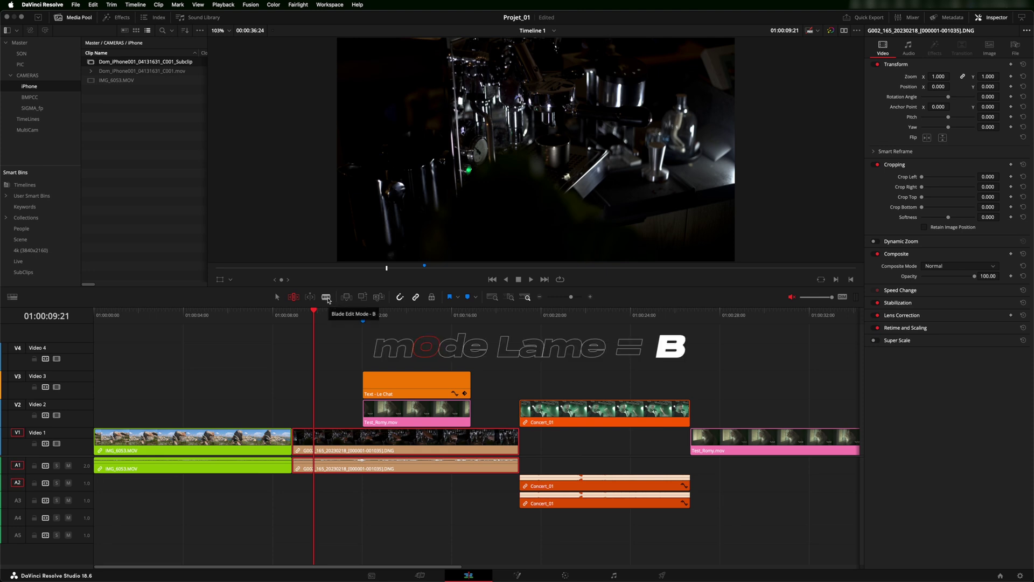
pyautogui.click(326, 297)
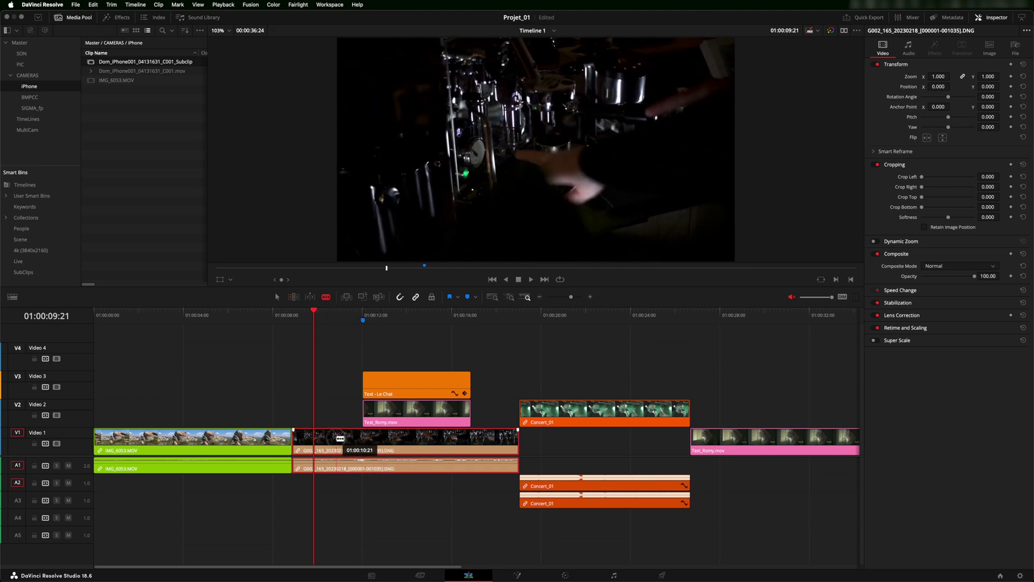
pyautogui.click(335, 439)
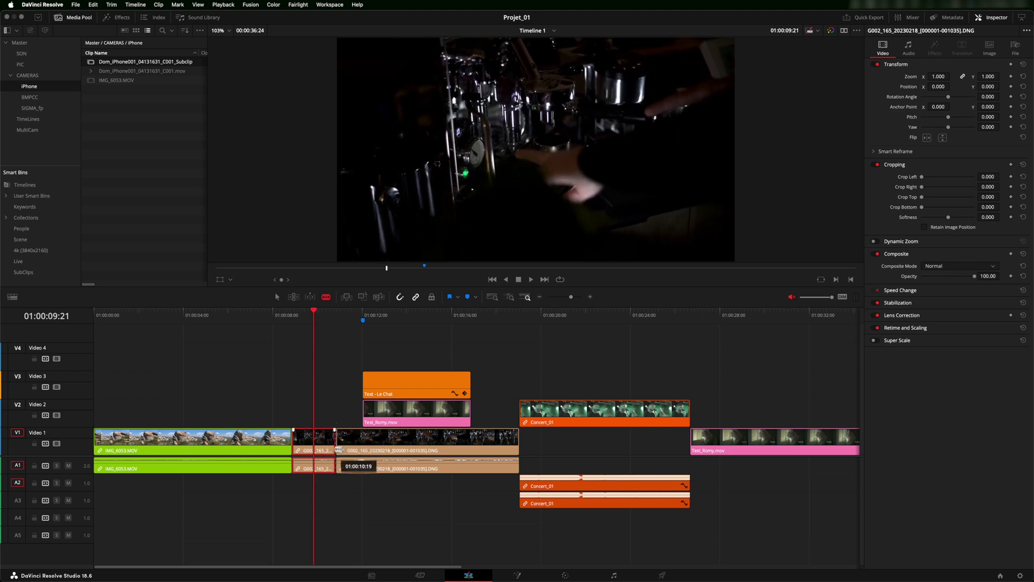
pyautogui.press('super+z')
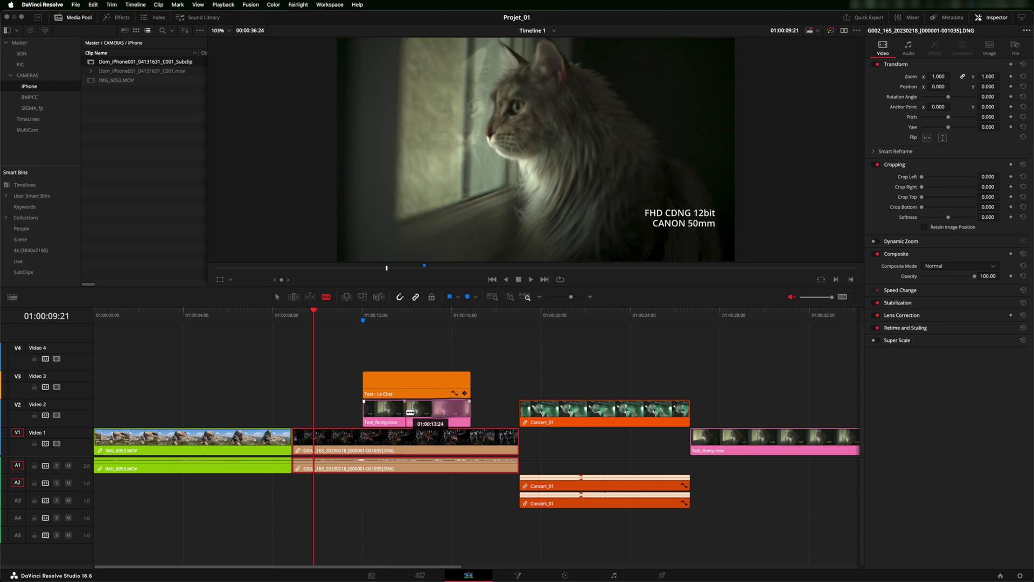
# Step: Blade Test_Romy.mov on Video 2 and the Le Chat title on Video 3 around 01:00:14:00, and undo the cuts
pyautogui.click(406, 416)
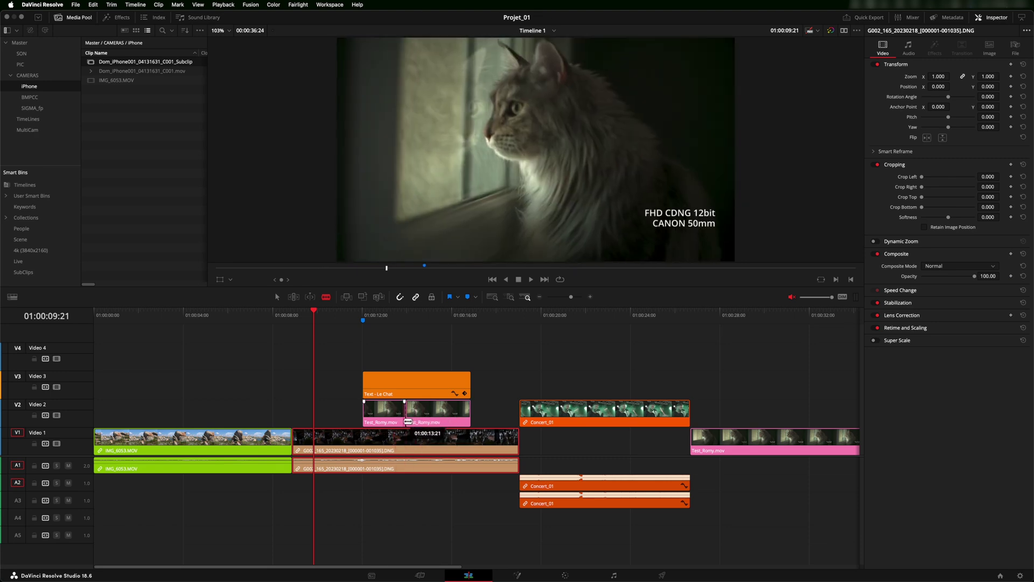
pyautogui.click(409, 467)
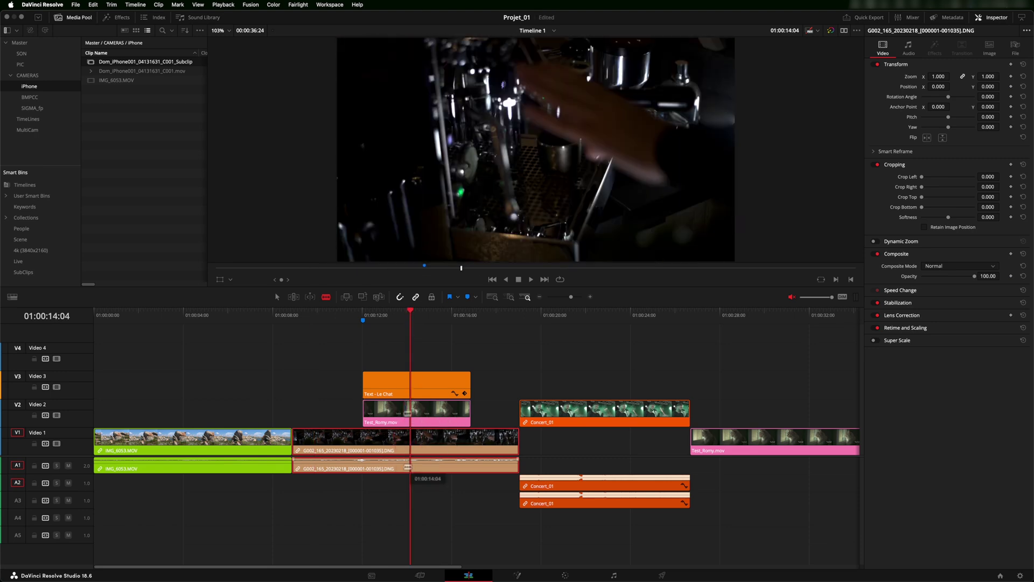
pyautogui.click(411, 414)
pyautogui.moveTo(407, 315); pyautogui.dragTo(392, 315)
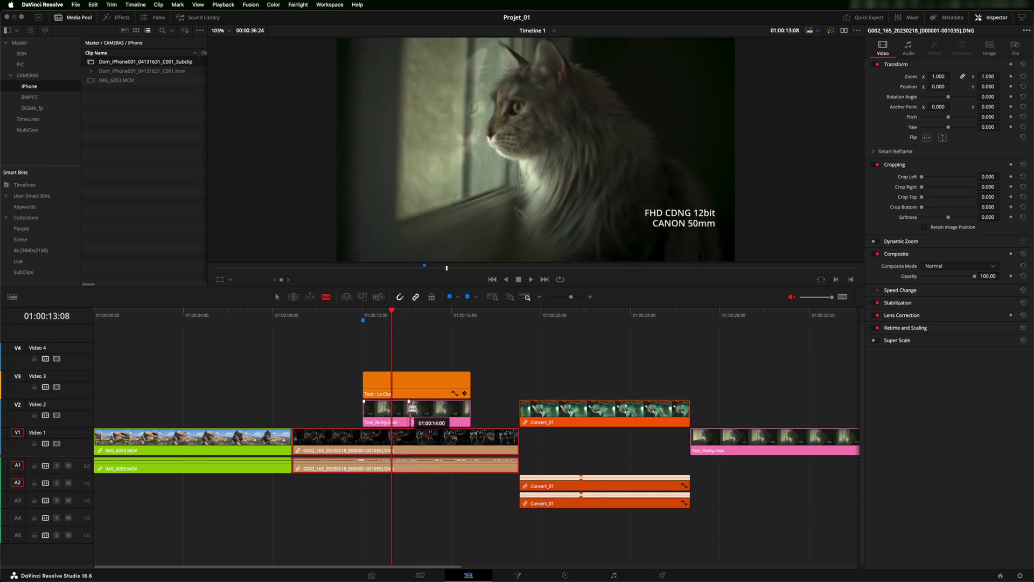
pyautogui.click(415, 377)
pyautogui.press('super+z')
pyautogui.press('super+z')
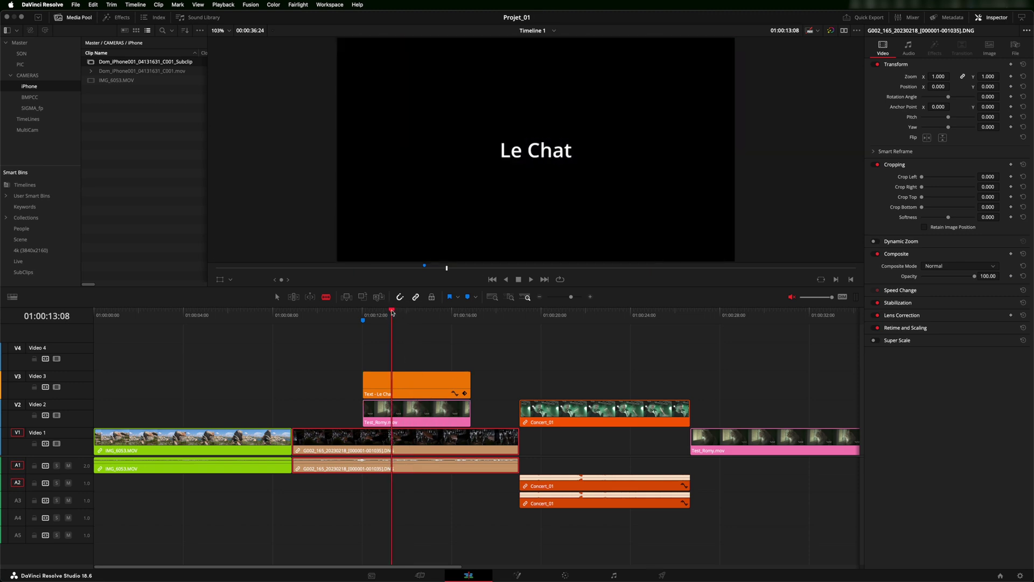
# Step: Blade the Le Chat title, Test_Romy.mov and the G002_165 clip at different points, independent of the playhead, and undo the cuts
pyautogui.click(405, 315)
pyautogui.press('t')
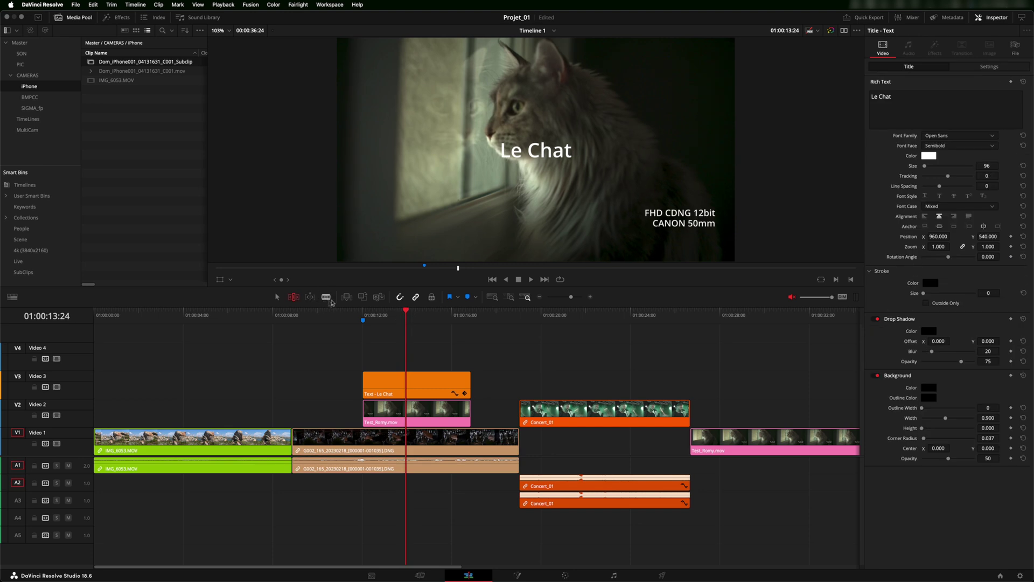
pyautogui.click(326, 297)
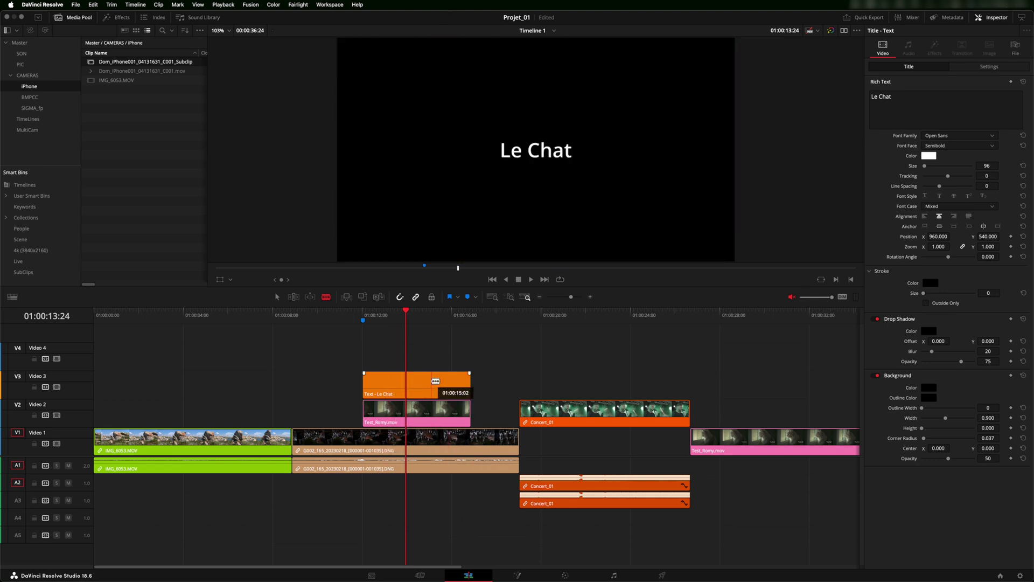
pyautogui.click(432, 384)
pyautogui.click(412, 414)
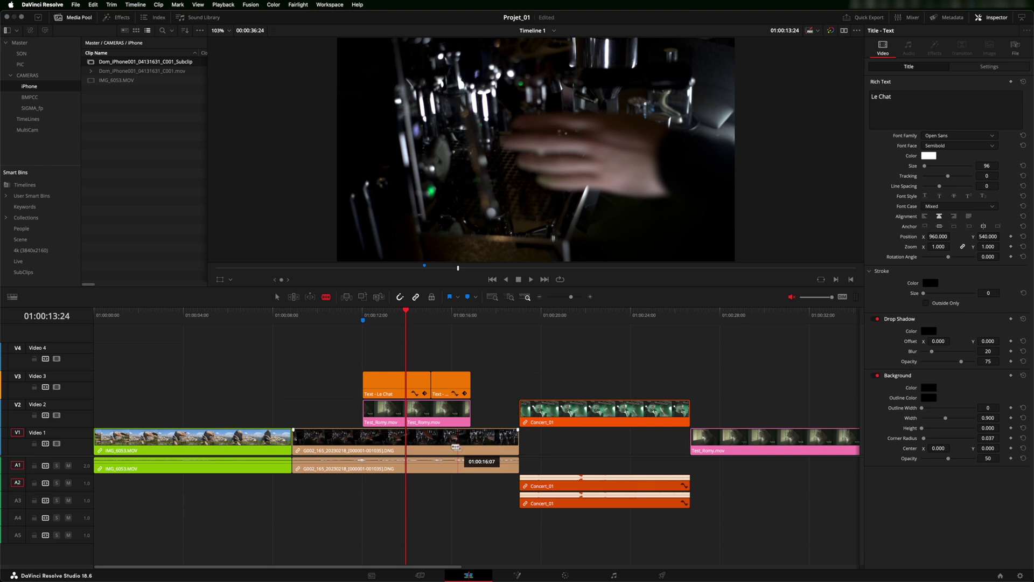
pyautogui.moveTo(406, 310); pyautogui.dragTo(374, 311)
pyautogui.click(451, 442)
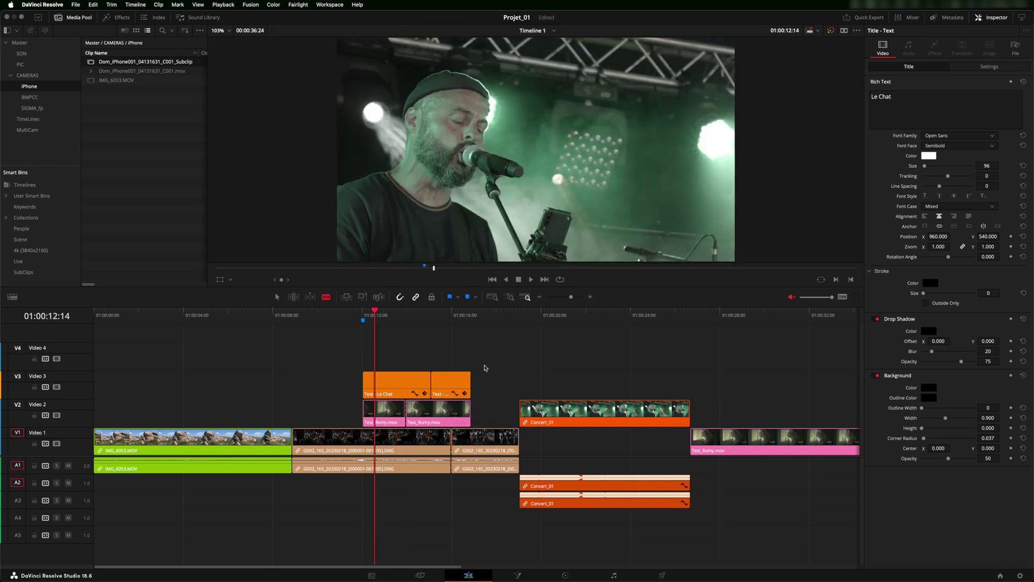
pyautogui.press('super+z')
pyautogui.press('super+z')
# Step: Play the timeline to 01:00:14:02 and switch through Selection, Trim Edit and Blade Edit modes in turn
pyautogui.press('space')
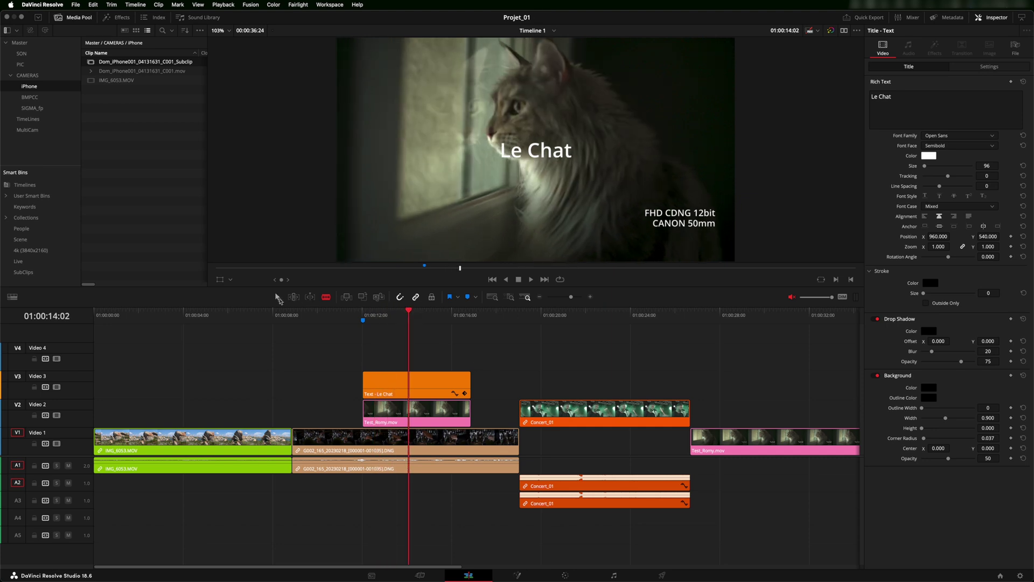
pyautogui.press('a')
pyautogui.press('t')
pyautogui.press('b')
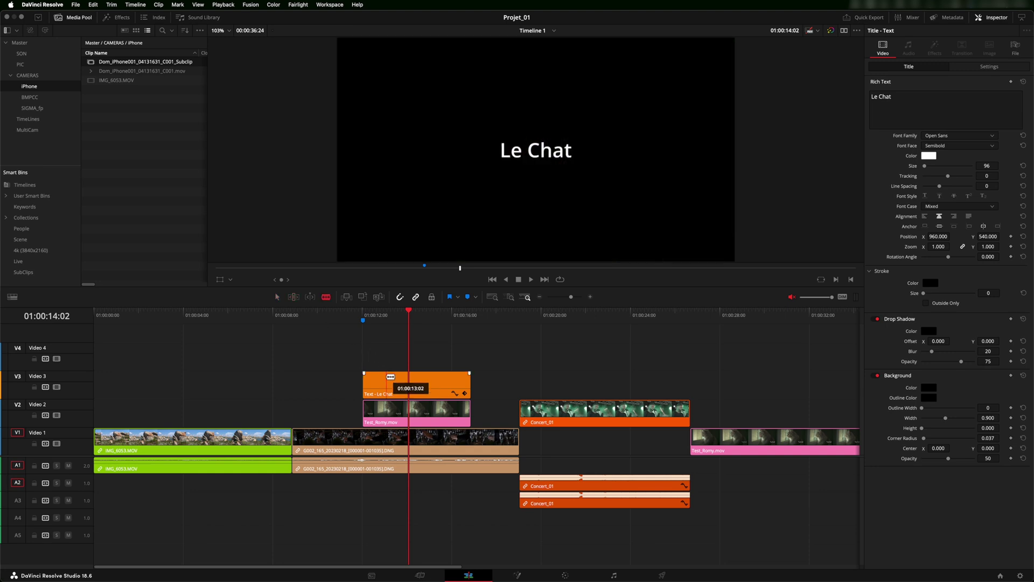
# Step: Return to Selection Mode, split the clips on all tracks at the playhead at 01:00:14:02, and undo the split
pyautogui.press('a')
pyautogui.press('super+b')
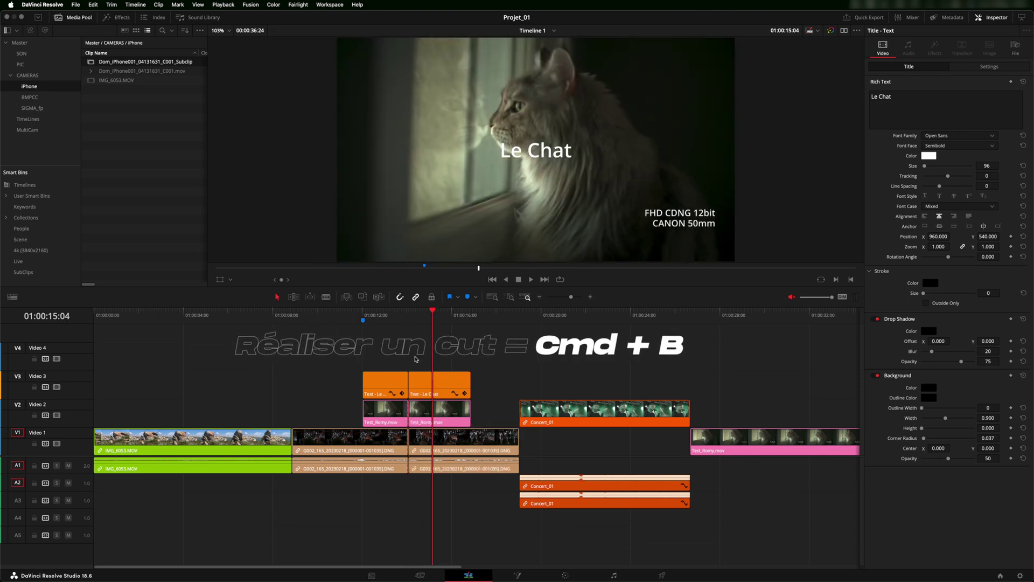
pyautogui.press('super+z')
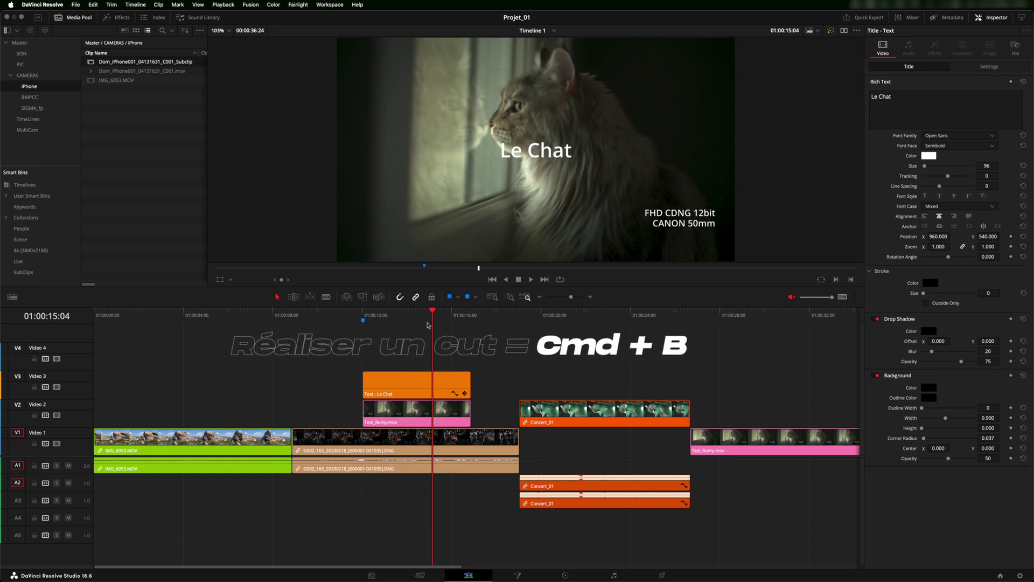
# Step: Disable auto track selection on Video 2 and split the clips on the remaining tracks at 01:00:13:22
pyautogui.moveTo(432, 312); pyautogui.dragTo(404, 312)
pyautogui.press('super+b')
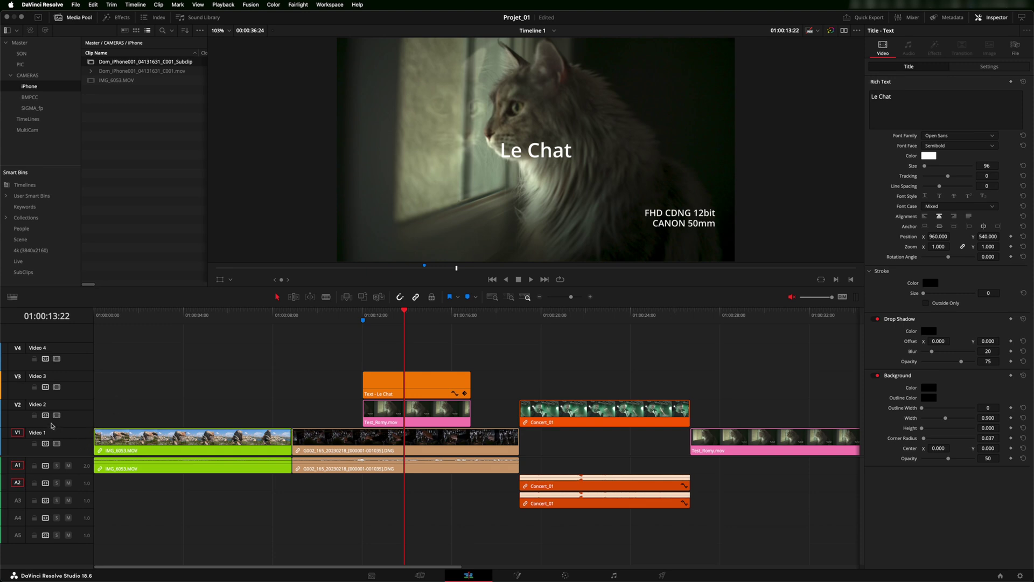
pyautogui.click(46, 415)
pyautogui.click(386, 380)
pyautogui.hotkey('ctrl', 'b')
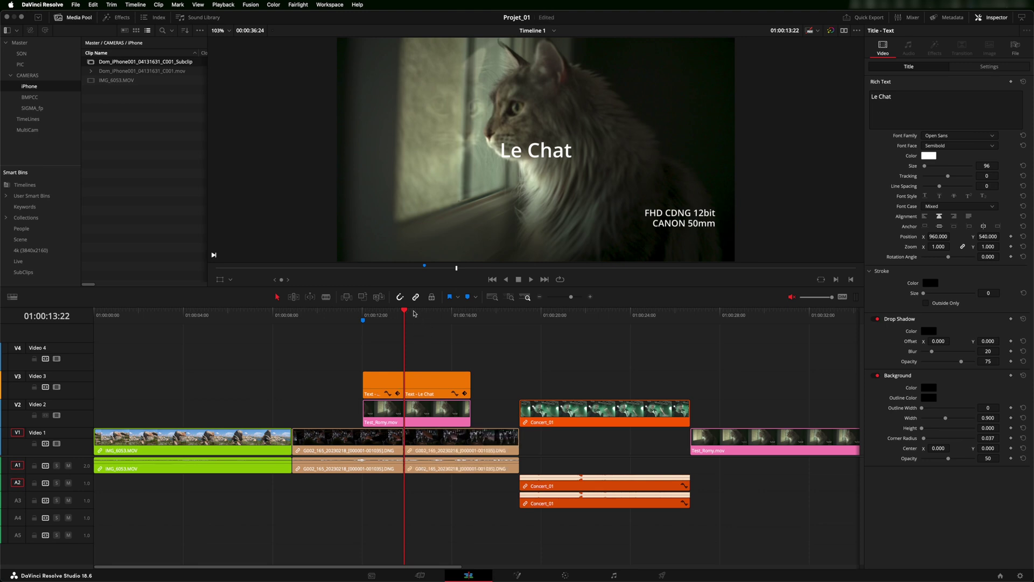
# Step: Move the playhead to 01:00:15:01 and undo the last split on Video 3, Video 1 and Audio 1
pyautogui.click(427, 312)
pyautogui.moveTo(427, 312); pyautogui.dragTo(430, 312)
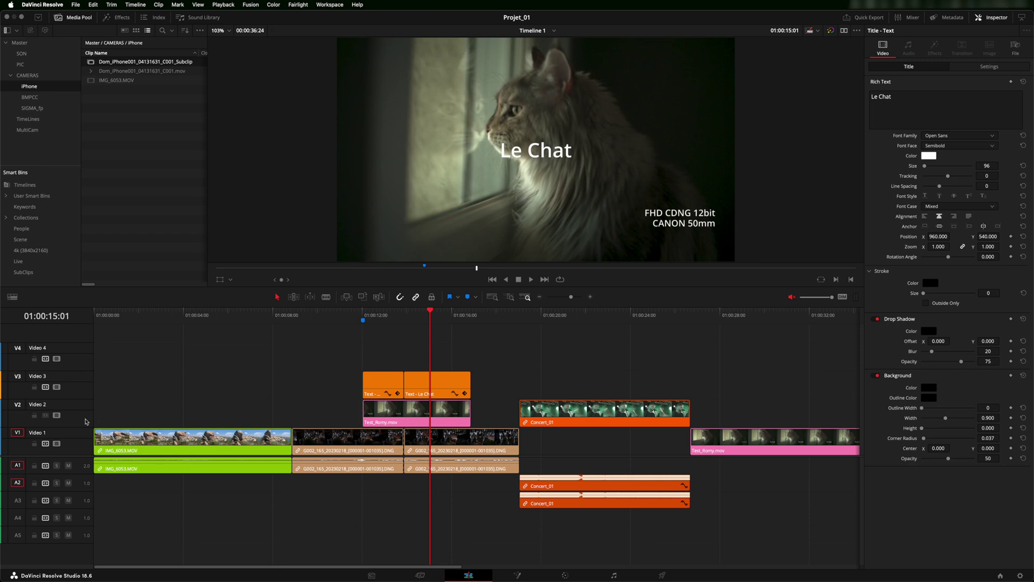
pyautogui.click(46, 416)
pyautogui.press('super+z')
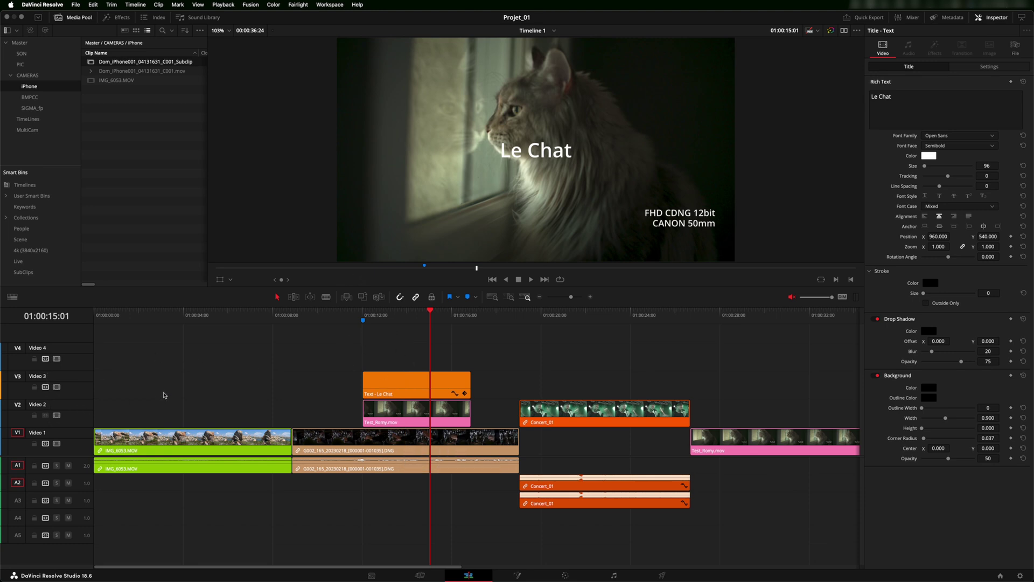
# Step: Move the playhead to 01:00:13:18, enable auto track selection on Video 2, and disable it on Video 1, Video 3 and Video 4
pyautogui.click(431, 312)
pyautogui.moveTo(431, 313); pyautogui.dragTo(401, 315)
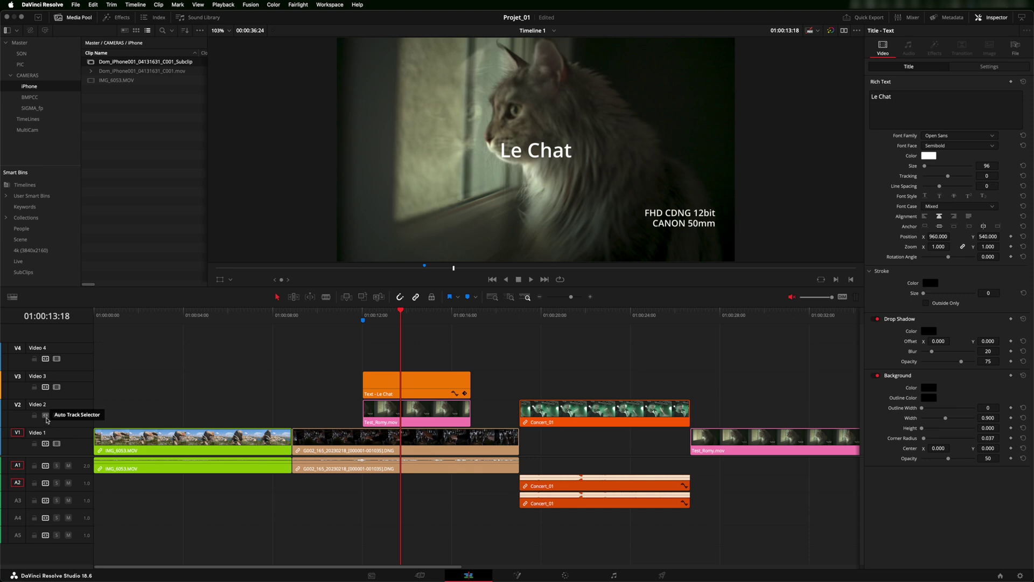
pyautogui.click(46, 416)
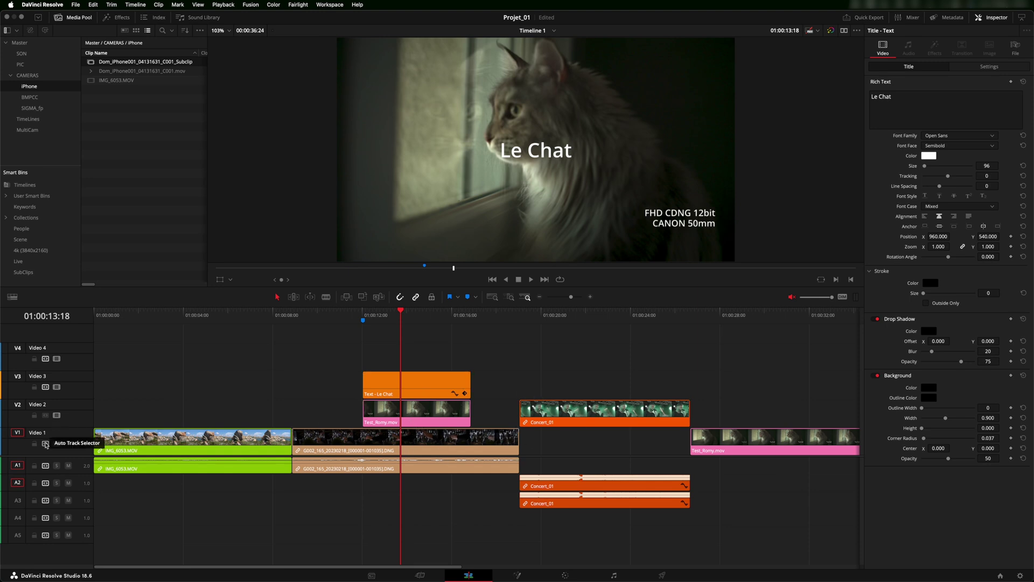
pyautogui.click(45, 444)
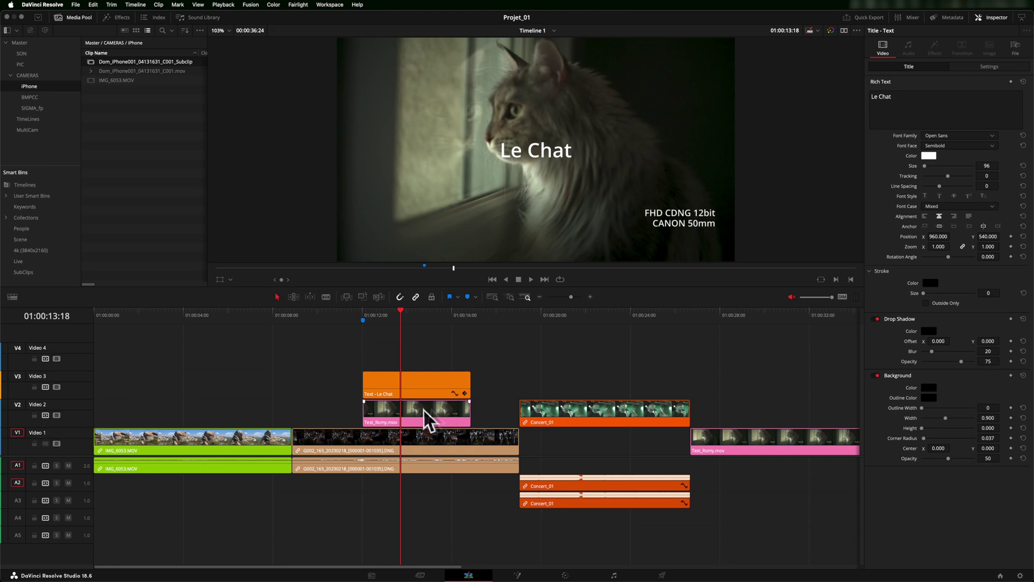
pyautogui.click(46, 387)
pyautogui.click(46, 359)
# Step: Play from the marker to 01:00:13:03, split the clips on the selected tracks there, and move the playhead to 01:00:14:11
pyautogui.click(364, 312)
pyautogui.press('space')
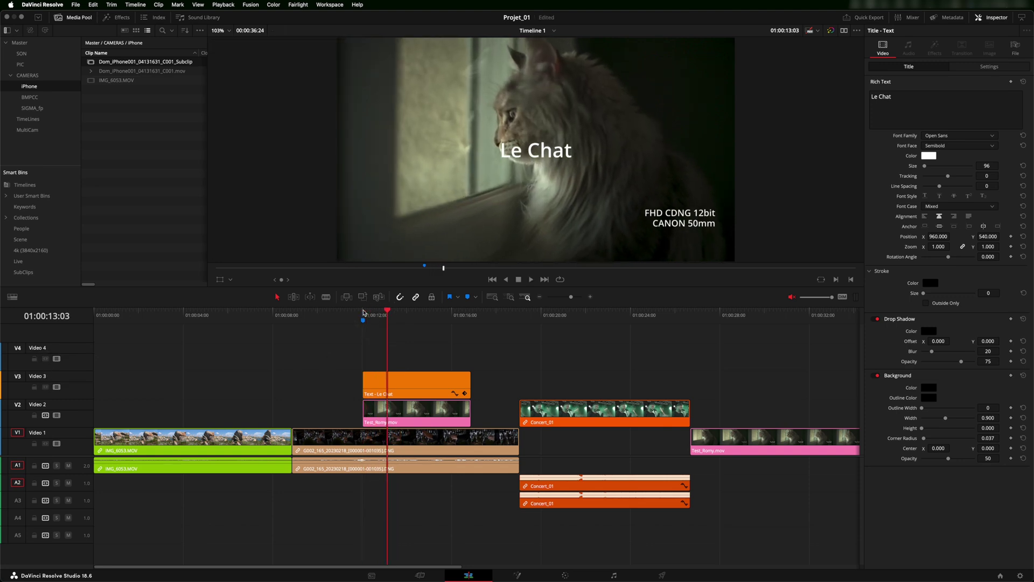
pyautogui.press('super+b')
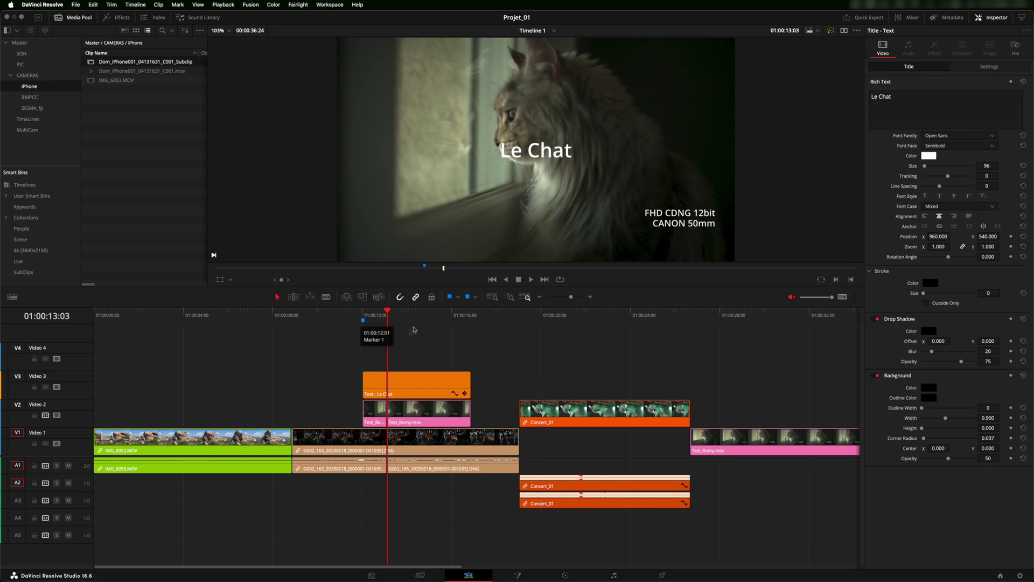
pyautogui.moveTo(396, 311); pyautogui.dragTo(416, 312)
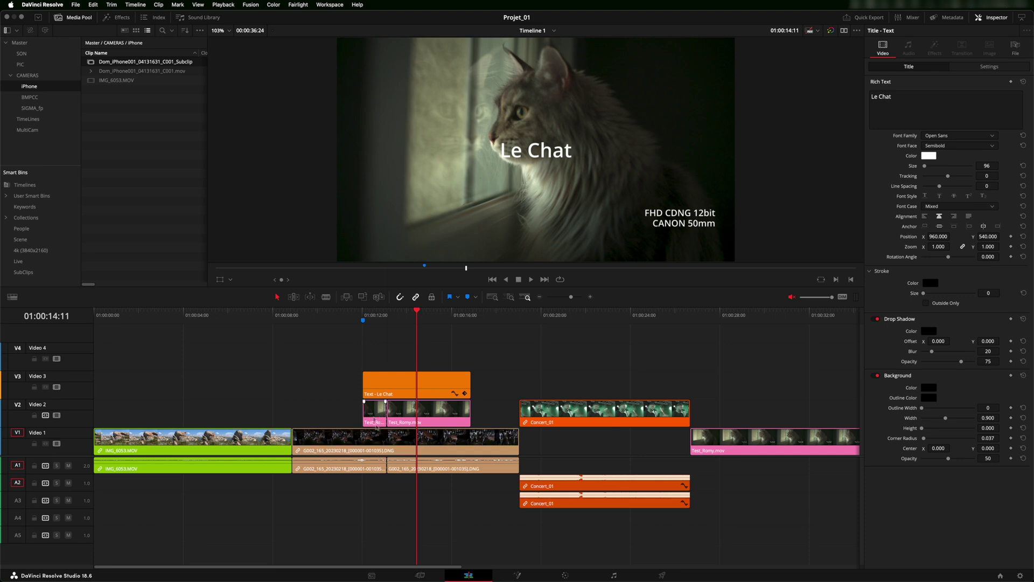
# Step: Delete the first Test_Romy.mov segment on Video 2, and undo both the deletion and the split
pyautogui.moveTo(377, 413)
pyautogui.mouseDown()
pyautogui.moveTo(319, 418)
pyautogui.moveTo(370, 421)
pyautogui.mouseUp()
pyautogui.press('BackSpace')
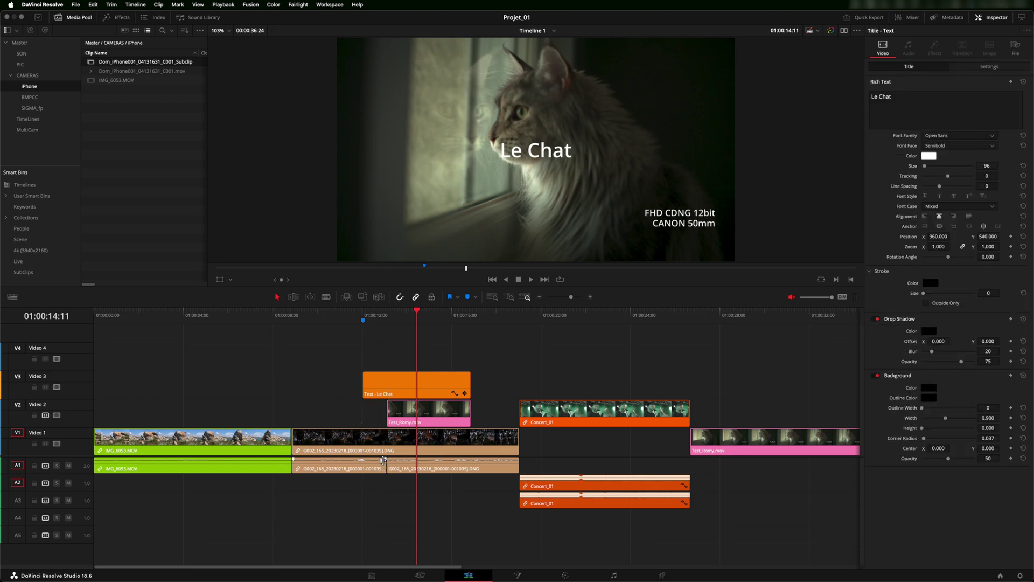
pyautogui.press('super+z')
pyautogui.press('super+z')
pyautogui.press('super+z')
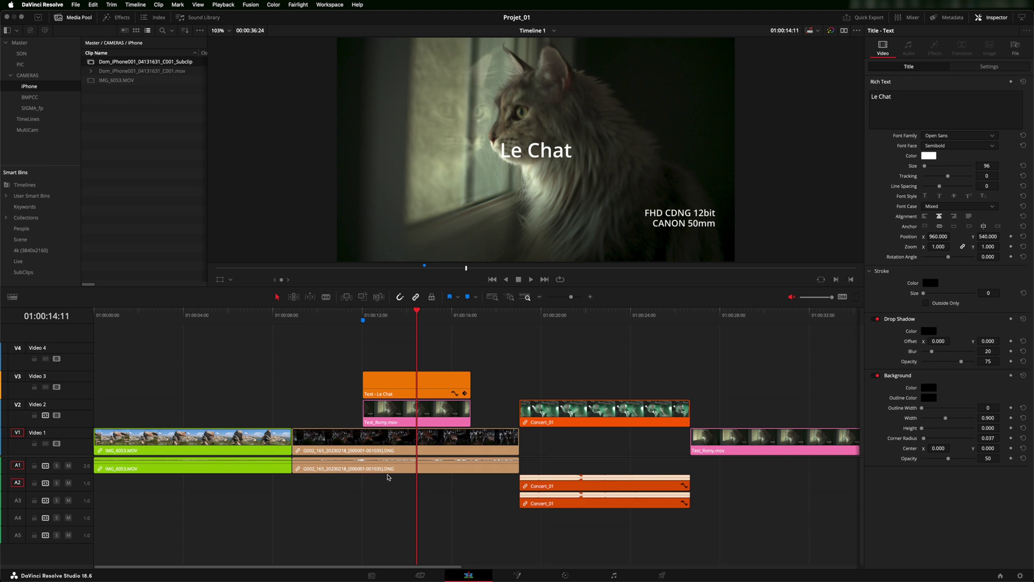
# Step: Return the playhead to 01:00:13:03, disable auto track selection on Audio 1, and split only the Video 2 clip
pyautogui.click(386, 317)
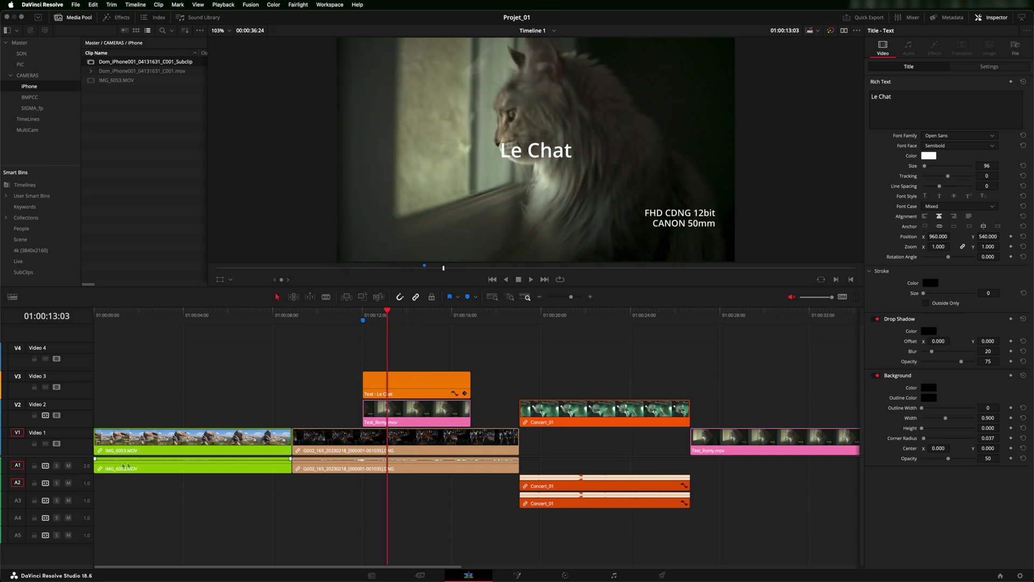
pyautogui.click(46, 467)
pyautogui.press('super+b')
pyautogui.press('space')
pyautogui.moveTo(377, 420)
pyautogui.mouseDown()
pyautogui.moveTo(338, 422)
pyautogui.moveTo(379, 423)
pyautogui.mouseUp()
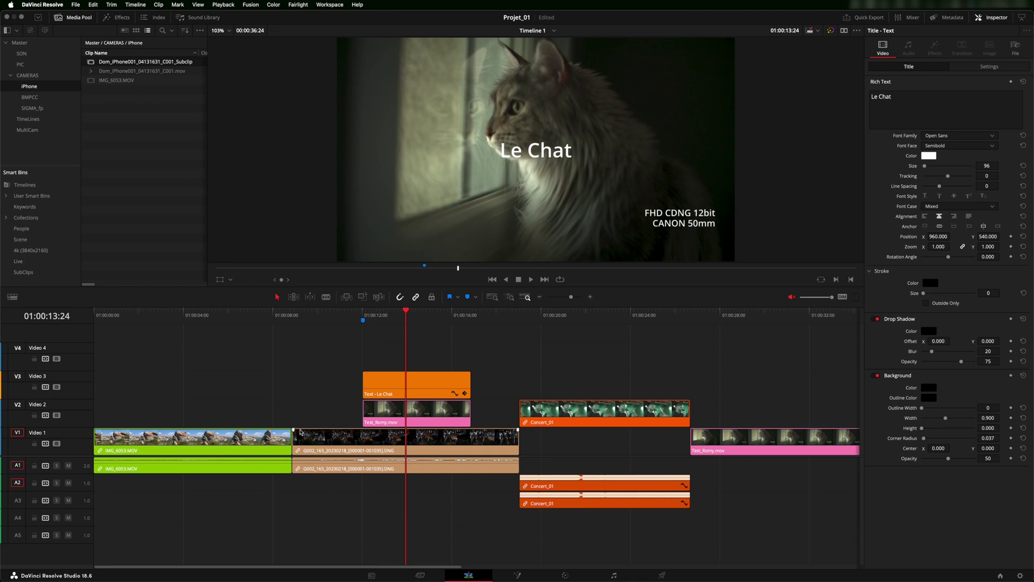
# Step: Select the edit point between IMG_6053.MOV and the G002_165 clip on Video 1 and play the timeline across it
pyautogui.hscroll(2, 298, 409)
pyautogui.scroll(5, 301, 378)
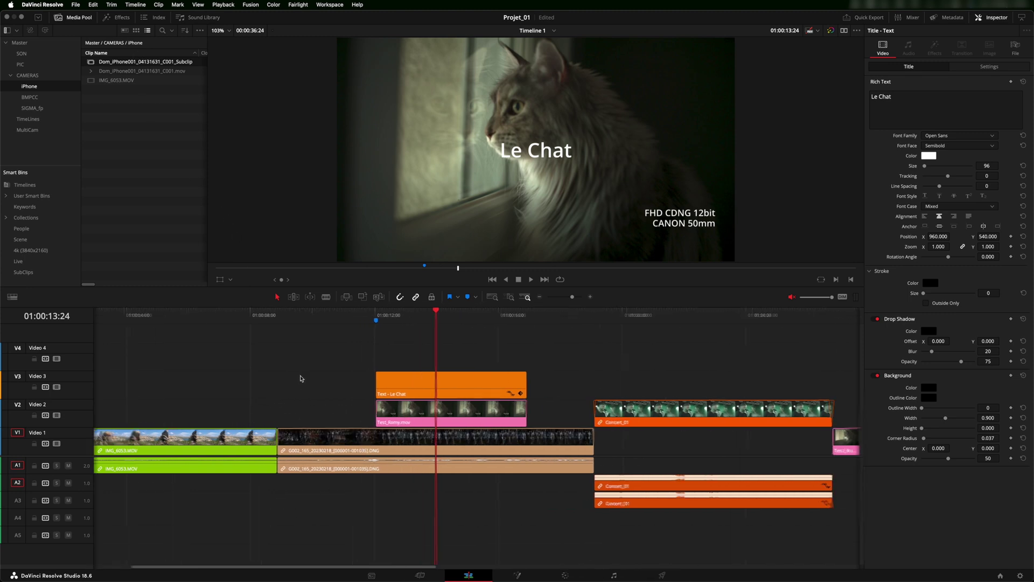
pyautogui.hscroll(-5, 302, 378)
pyautogui.click(431, 437)
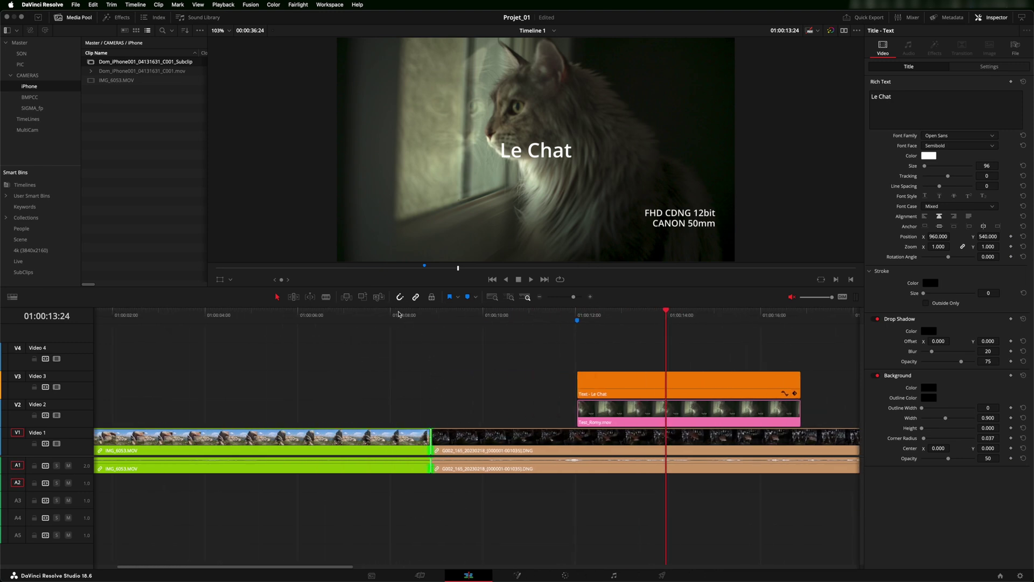
pyautogui.click(390, 314)
pyautogui.press('space')
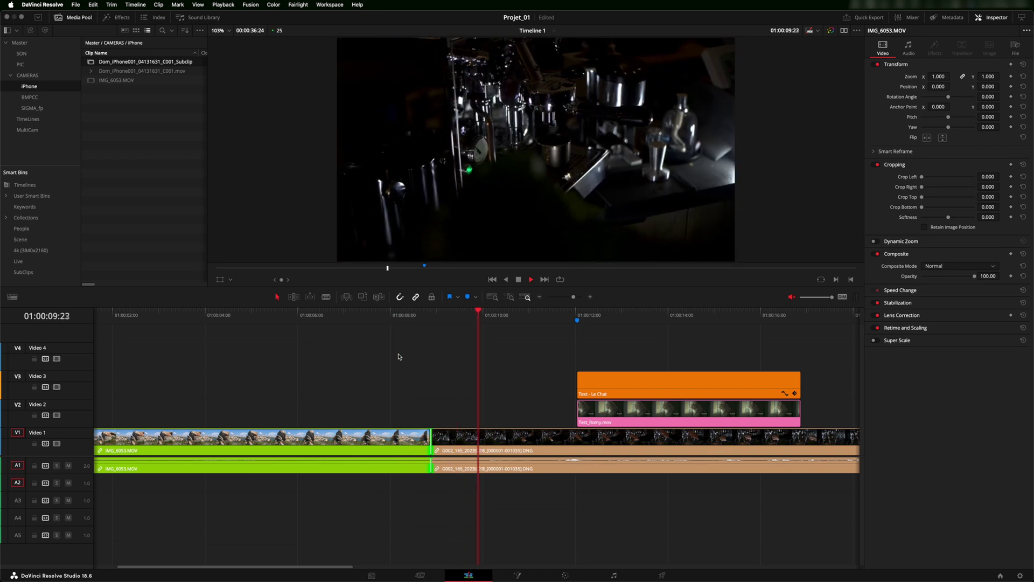
# Step: Place the playhead on the cut at 01:00:08:22, move it to 01:00:09:21, and play around the selected edit point
pyautogui.click(426, 317)
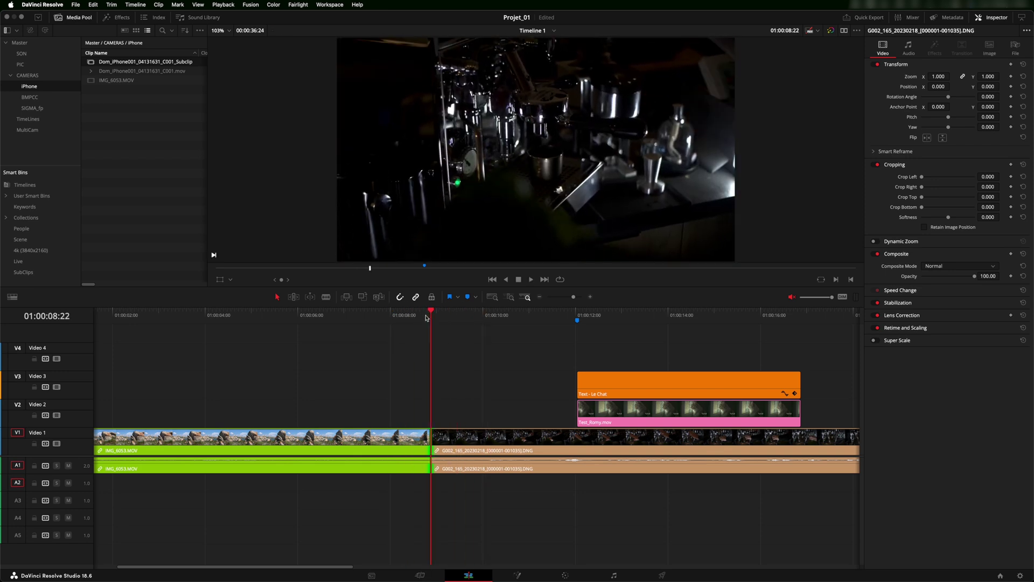
pyautogui.hscroll(-2, 436, 394)
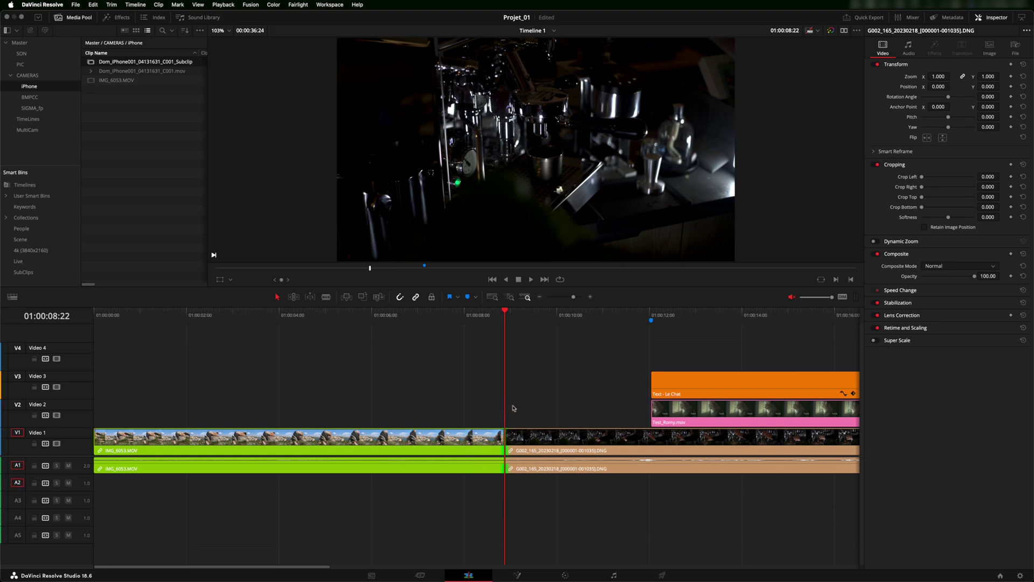
pyautogui.moveTo(506, 313); pyautogui.dragTo(549, 322)
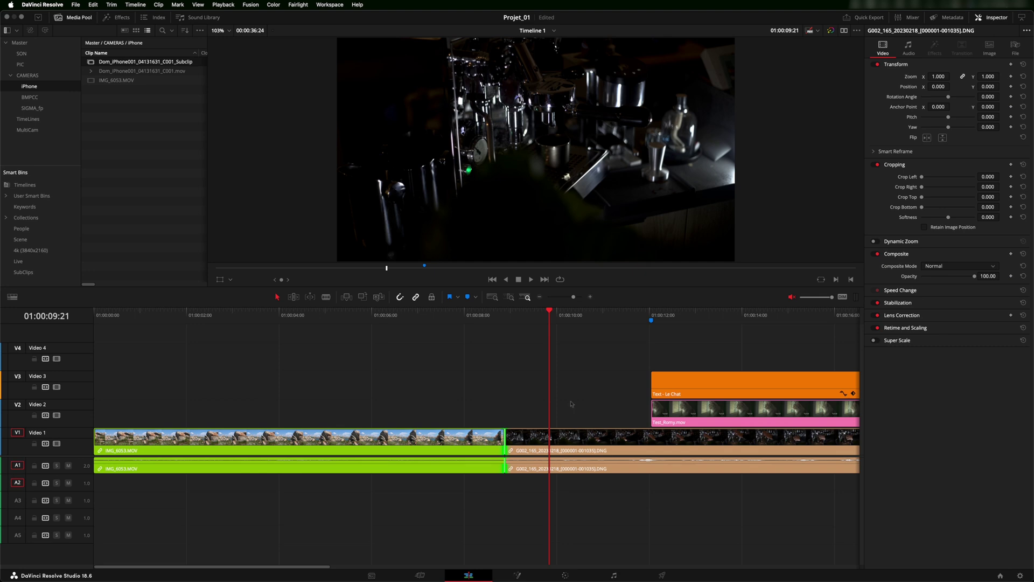
pyautogui.hotkey('shift', '/')
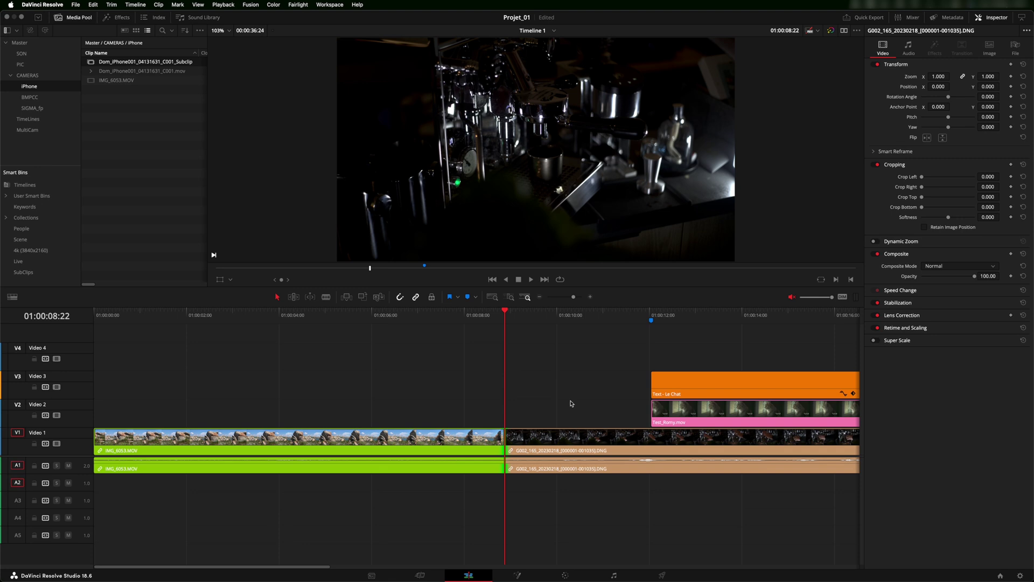
pyautogui.press('/')
pyautogui.press('/')
# Step: Play across the cut from 01:00:07:06, return to the edit point, and move the playhead to 01:00:09:16
pyautogui.click(430, 315)
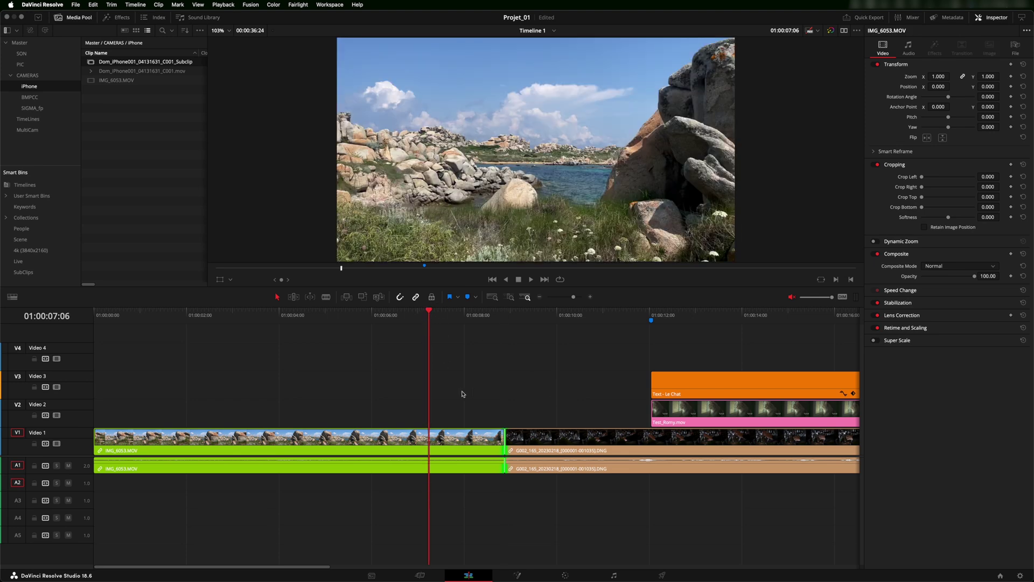
pyautogui.press('space')
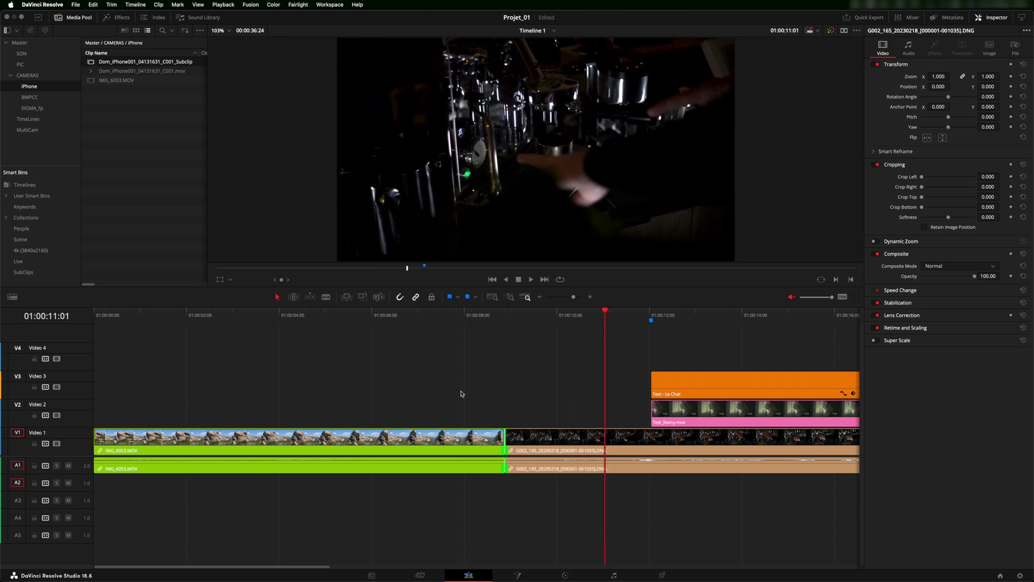
pyautogui.press('/')
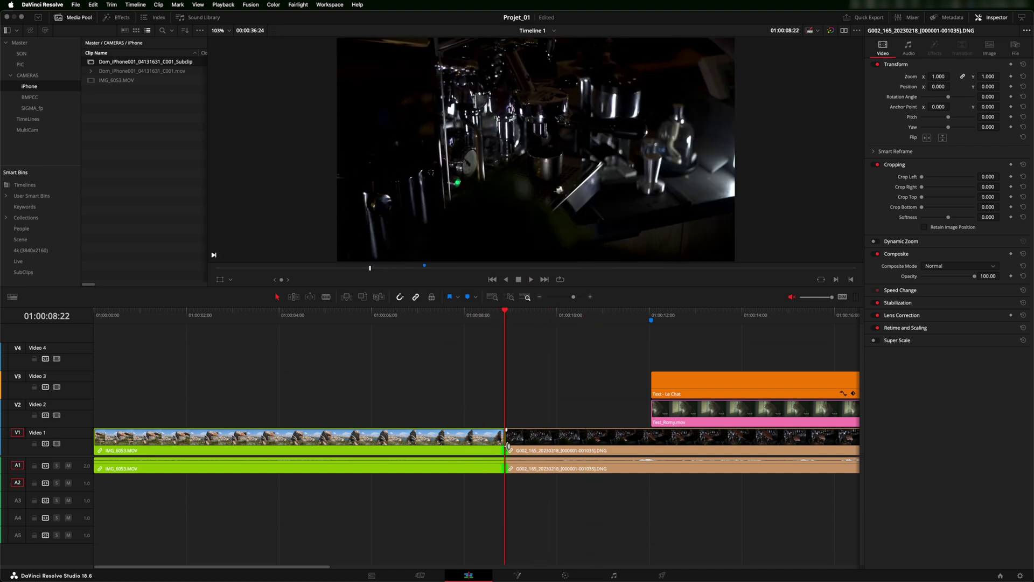
pyautogui.click(540, 318)
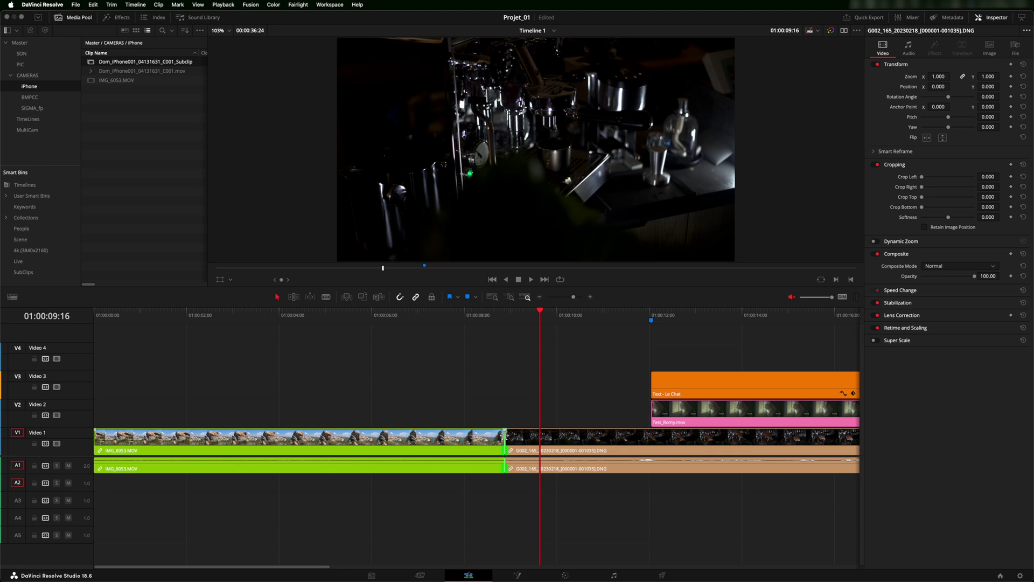
# Step: Show the video transitions in the effects library and examine the categories from Dissolve through Fusion Transitions
pyautogui.click(108, 19)
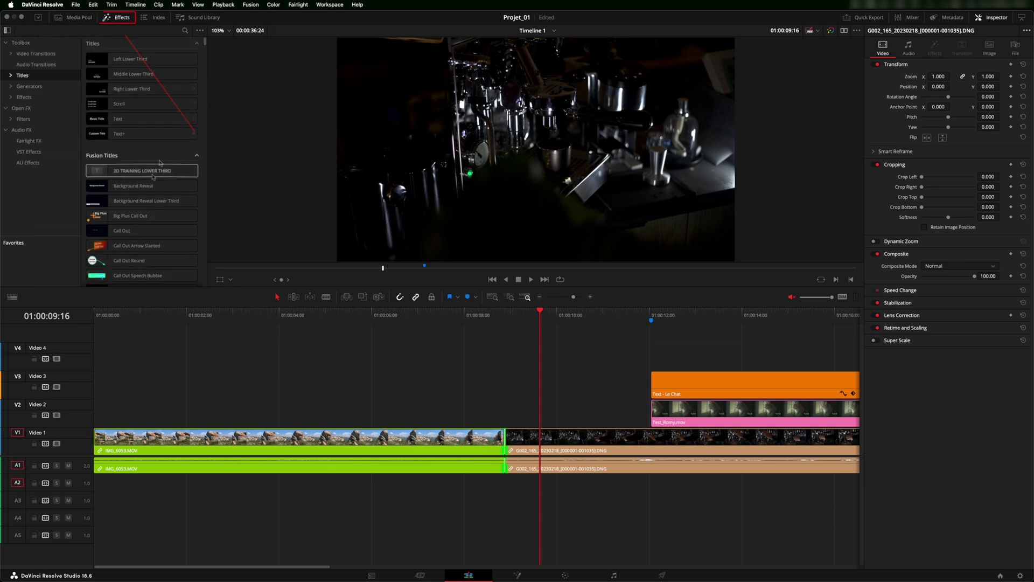
pyautogui.click(27, 54)
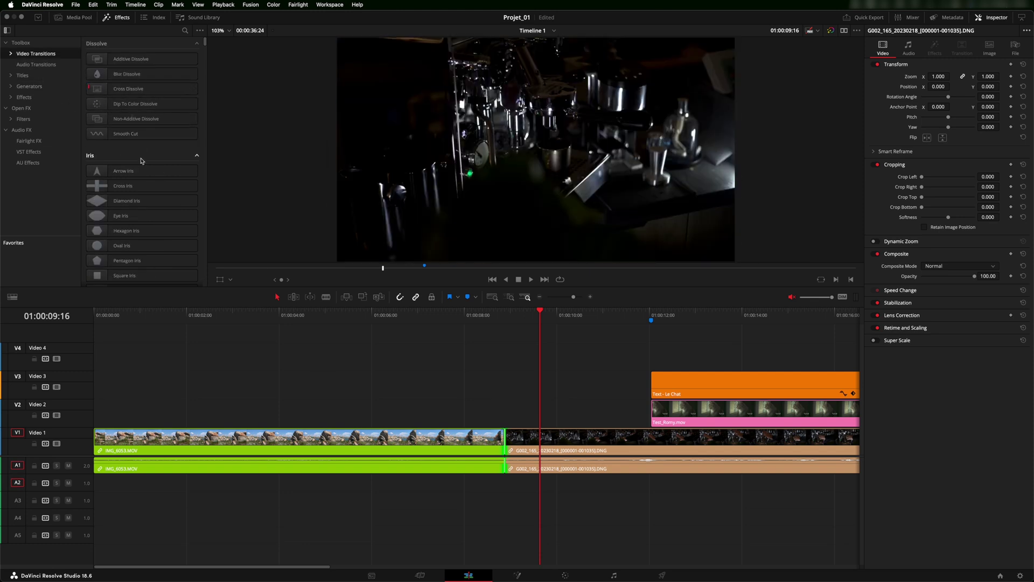
pyautogui.scroll(-10, 141, 160)
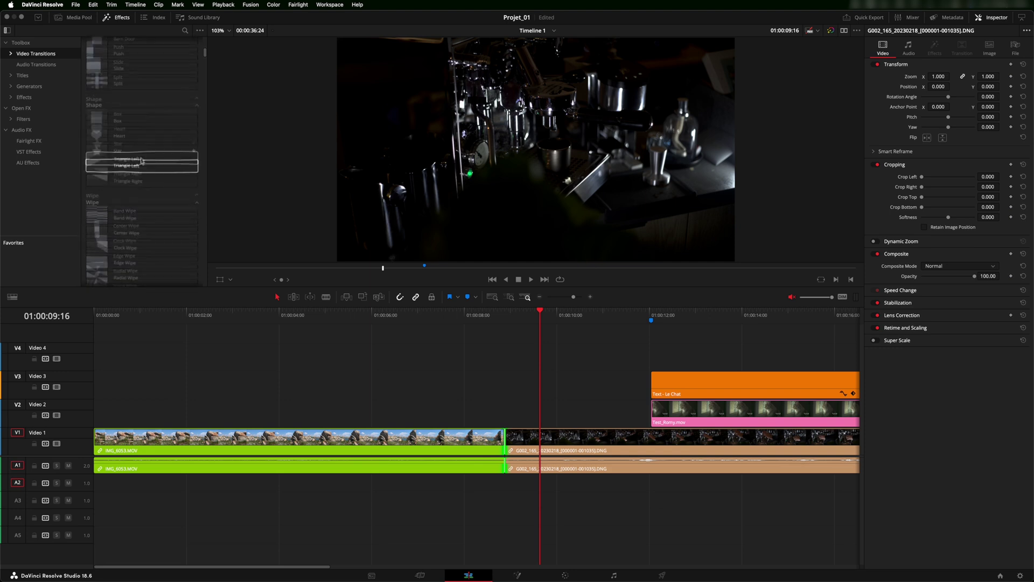
pyautogui.scroll(-5, 142, 160)
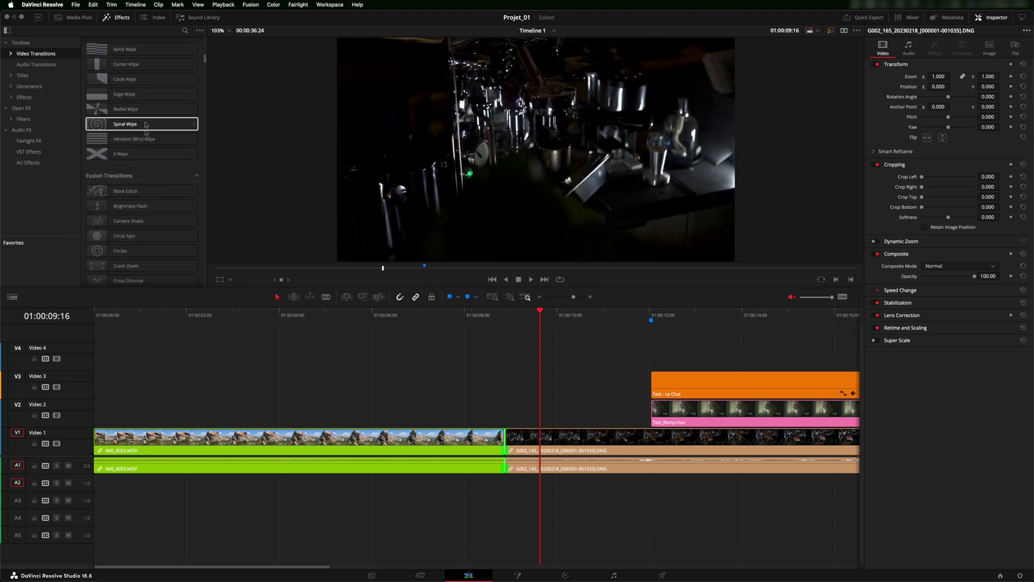
pyautogui.scroll(-4, 144, 135)
pyautogui.scroll(-6, 145, 145)
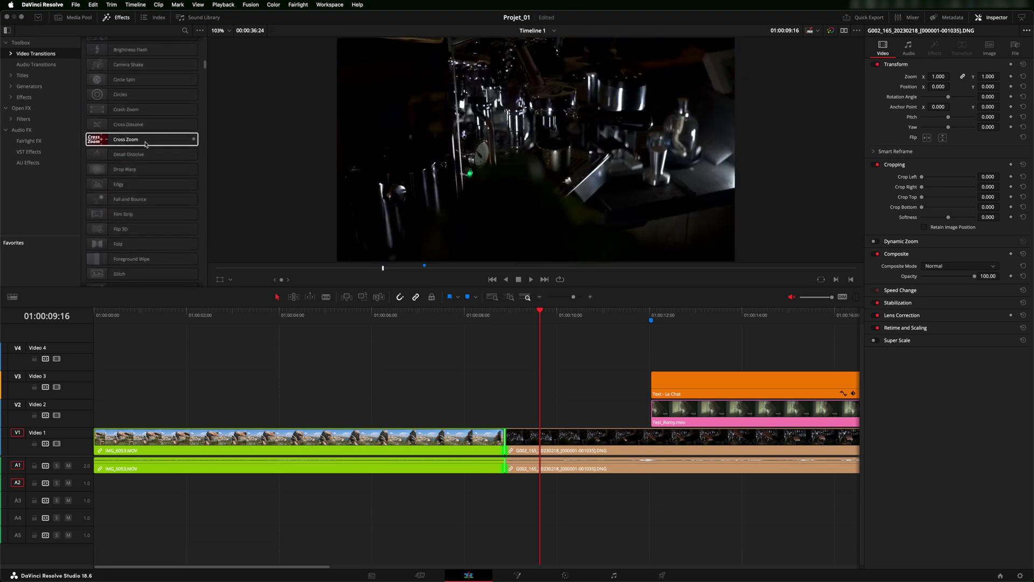
pyautogui.scroll(8, 145, 146)
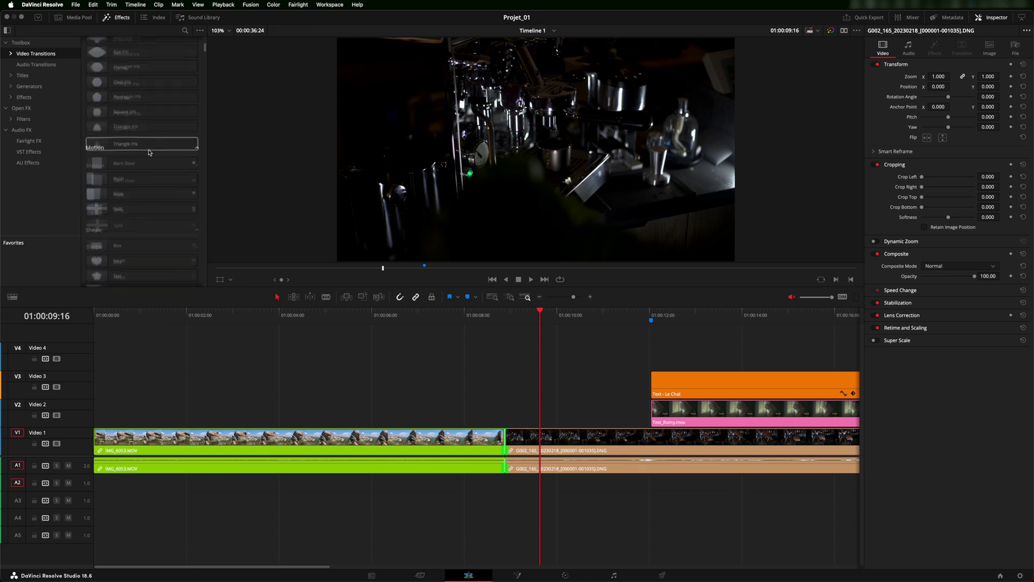
pyautogui.scroll(5, 149, 152)
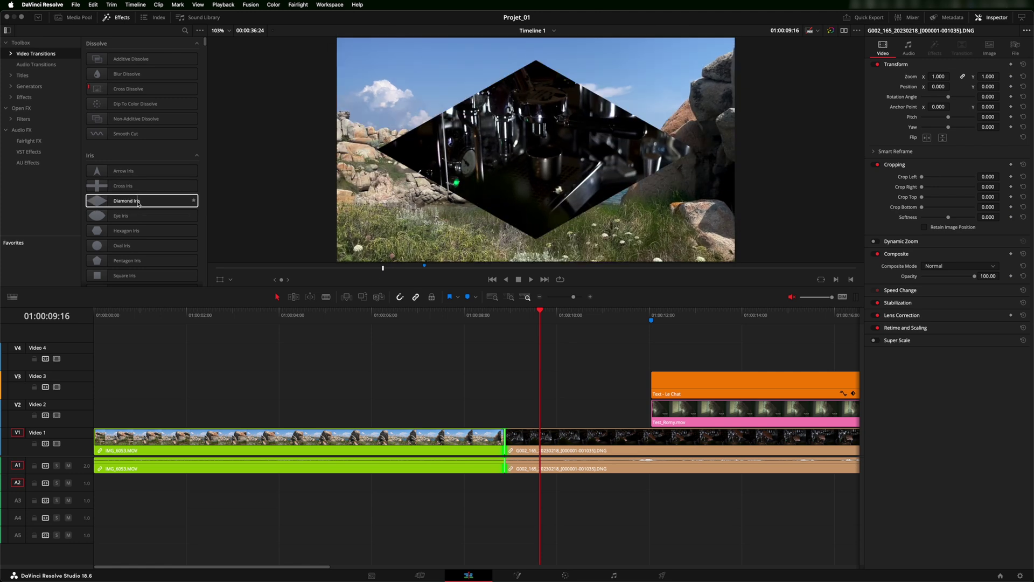
# Step: Apply the Push transition to the cut between IMG_6053.MOV and the G002_165 clip twice, undoing it each time
pyautogui.scroll(-3, 138, 204)
pyautogui.scroll(-3, 139, 204)
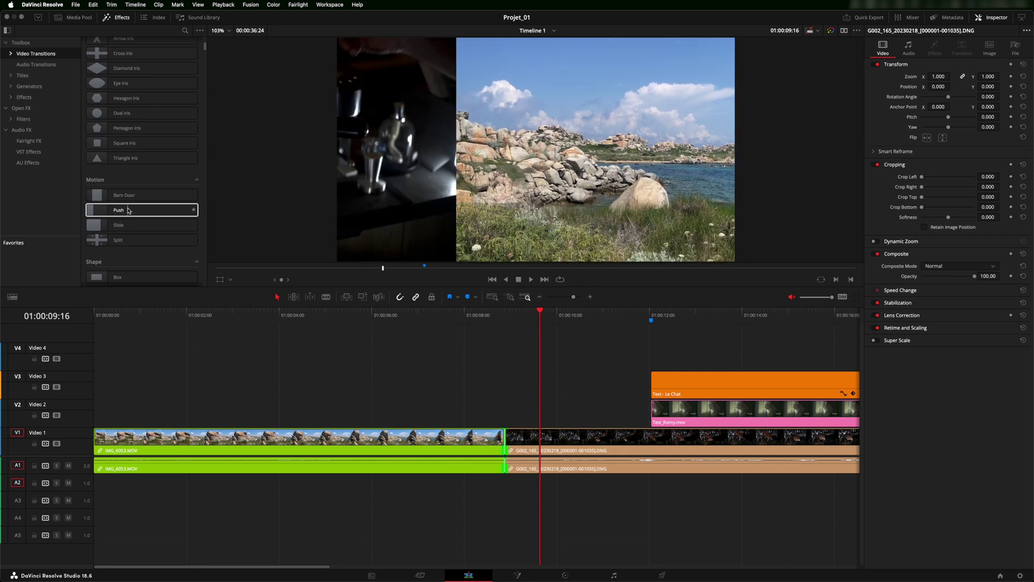
pyautogui.moveTo(128, 210); pyautogui.dragTo(509, 438)
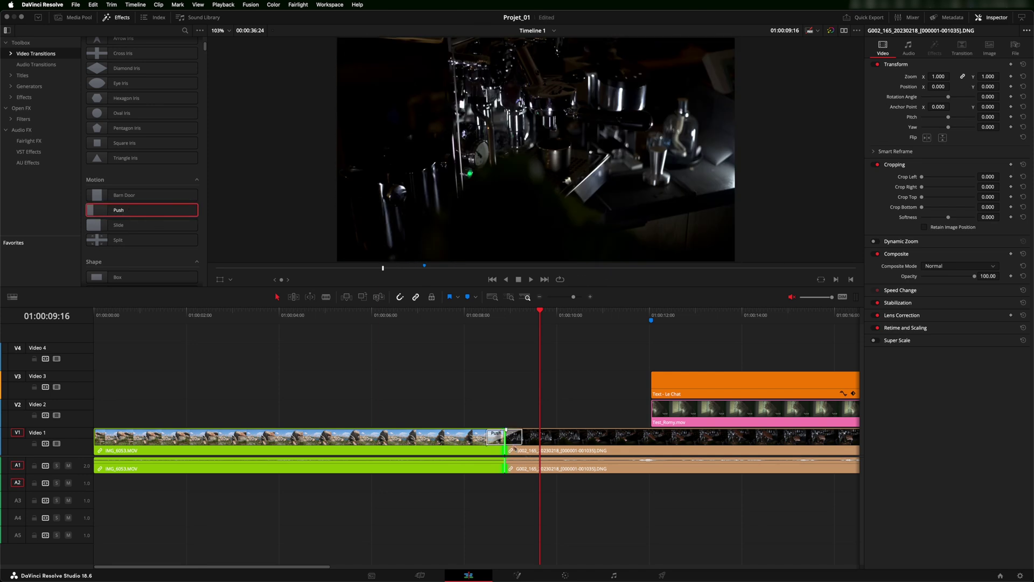
pyautogui.hotkey('ctrl', 'z')
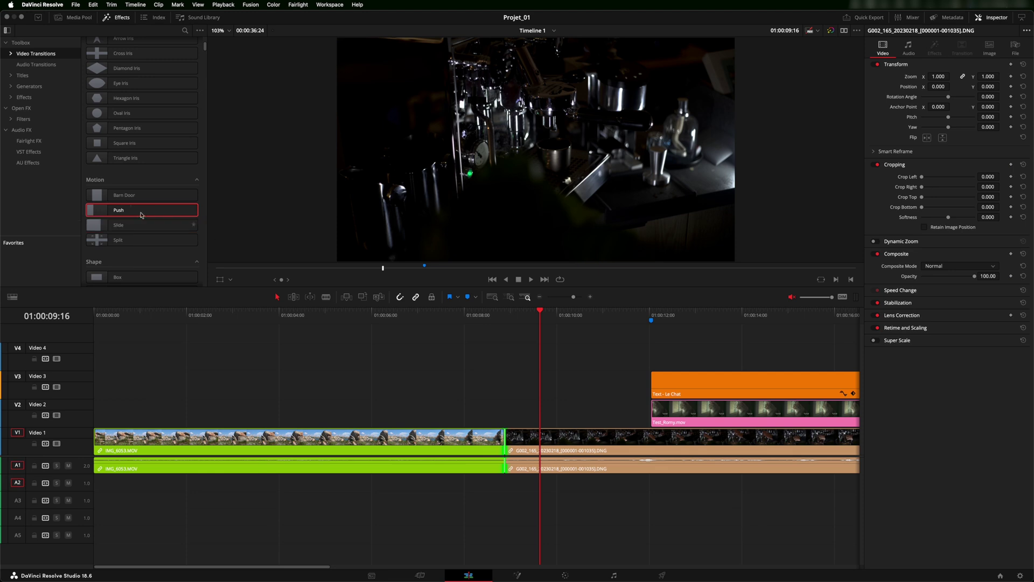
pyautogui.moveTo(117, 210); pyautogui.dragTo(502, 434)
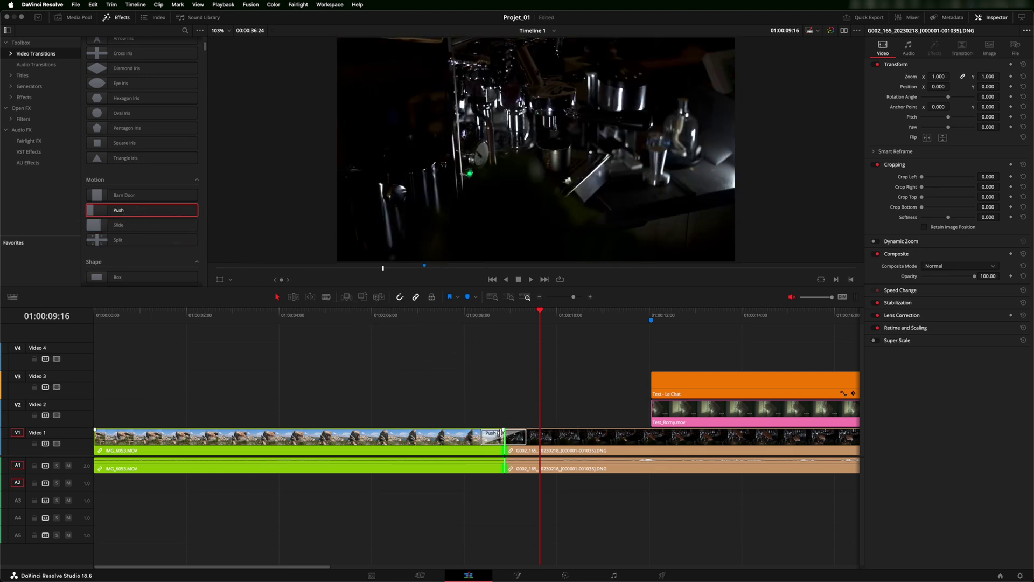
pyautogui.hotkey('ctrl', 'z')
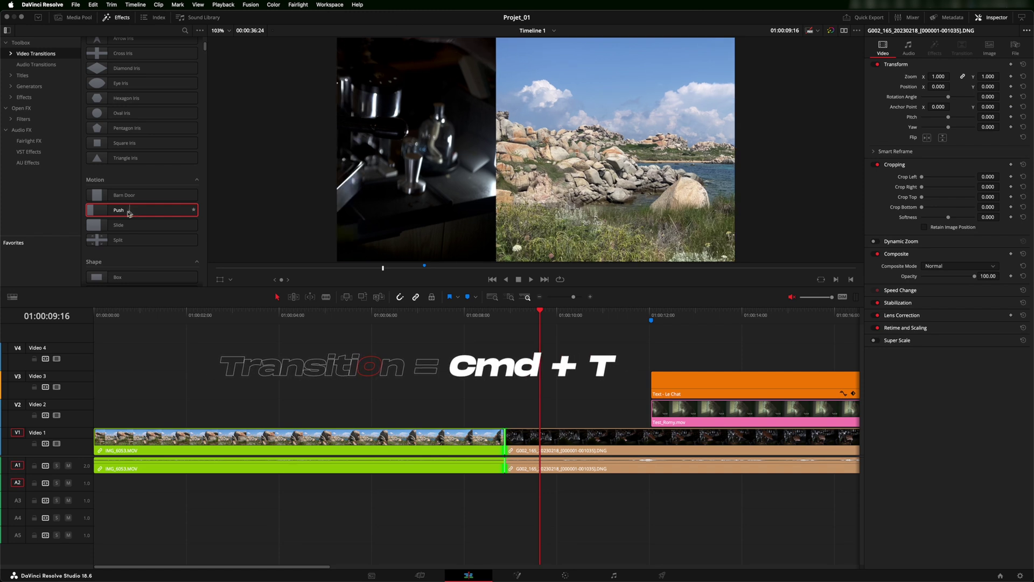
# Step: Add the standard Cross Dissolve transition to the selected cut between IMG_6053.MOV and the G002_165 clip
pyautogui.scroll(1, 127, 214)
pyautogui.scroll(5, 127, 214)
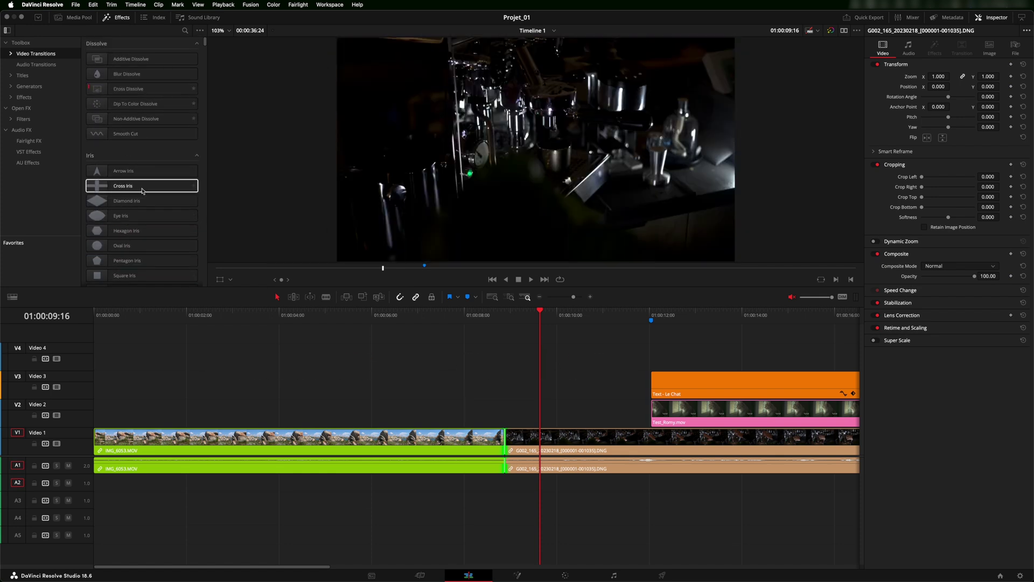
pyautogui.scroll(-8, 142, 190)
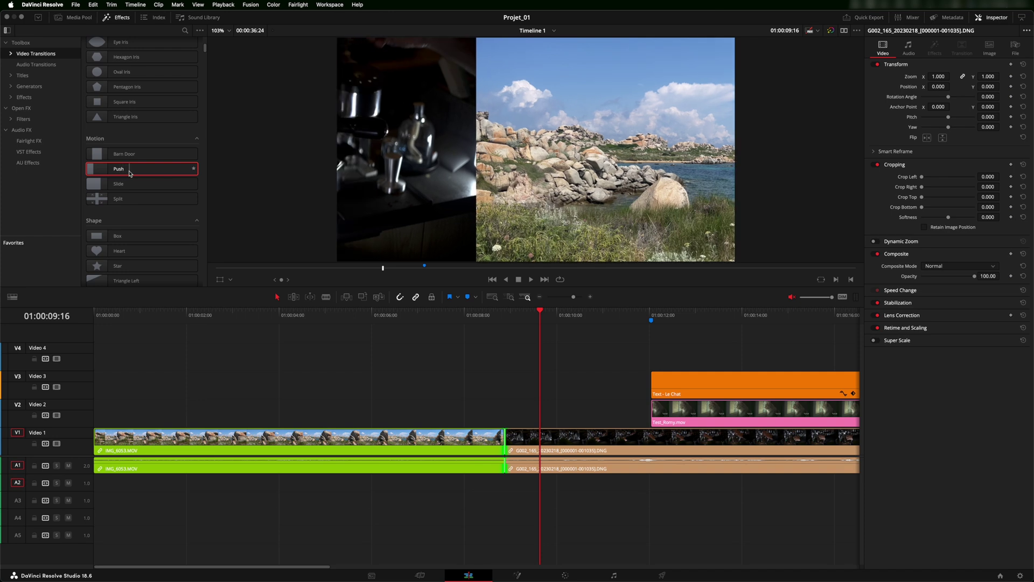
pyautogui.press('super+t')
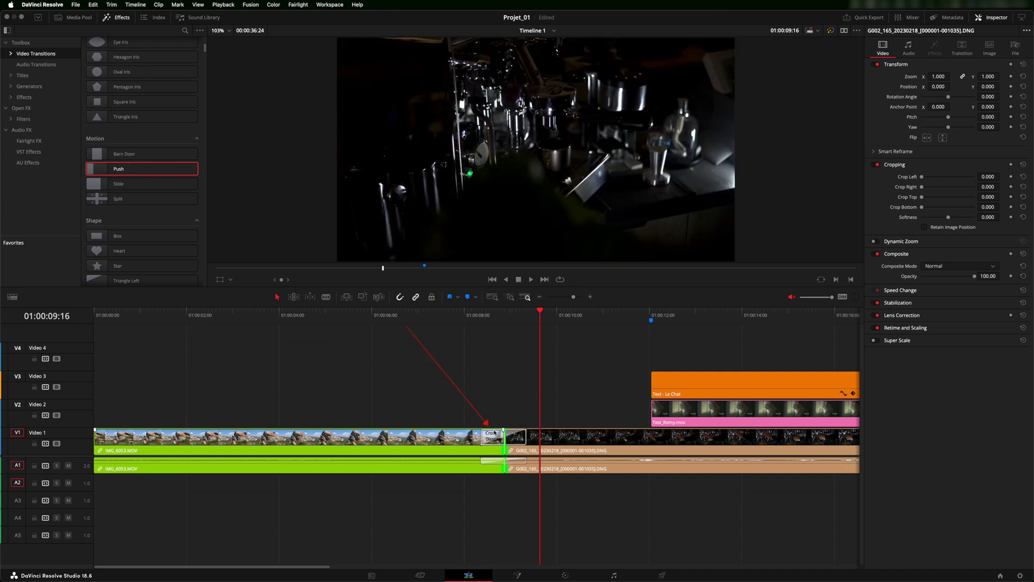
# Step: View the Cross Dissolve's options in the transitions library and delete the transition from the cut
pyautogui.scroll(5, 159, 198)
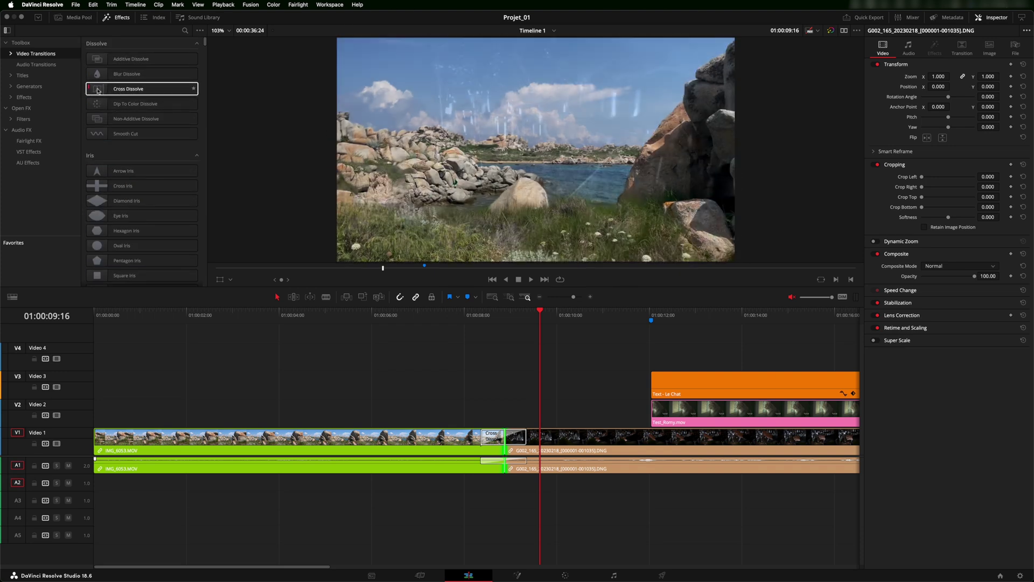
pyautogui.click(90, 90)
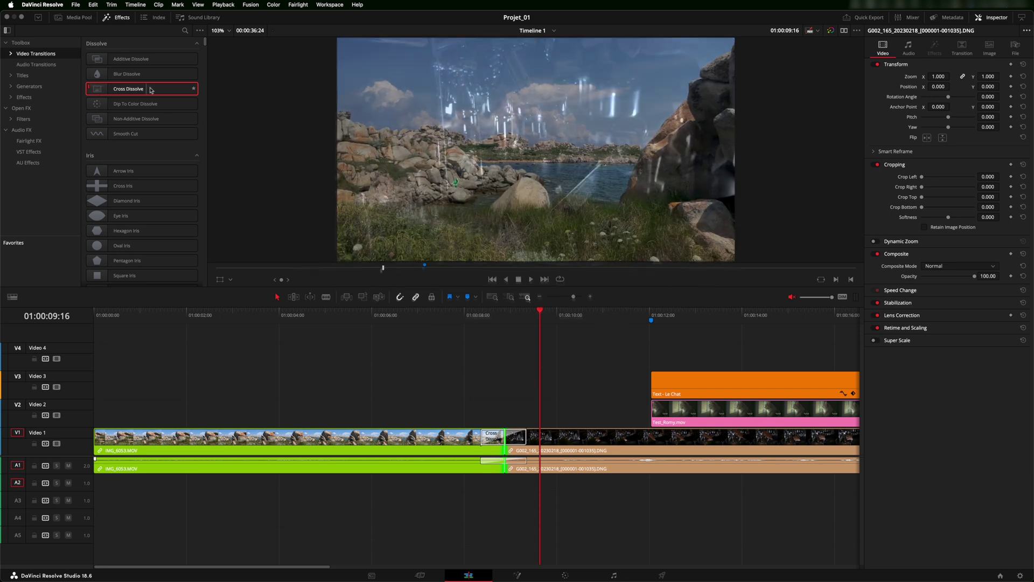
pyautogui.rightClick(142, 135)
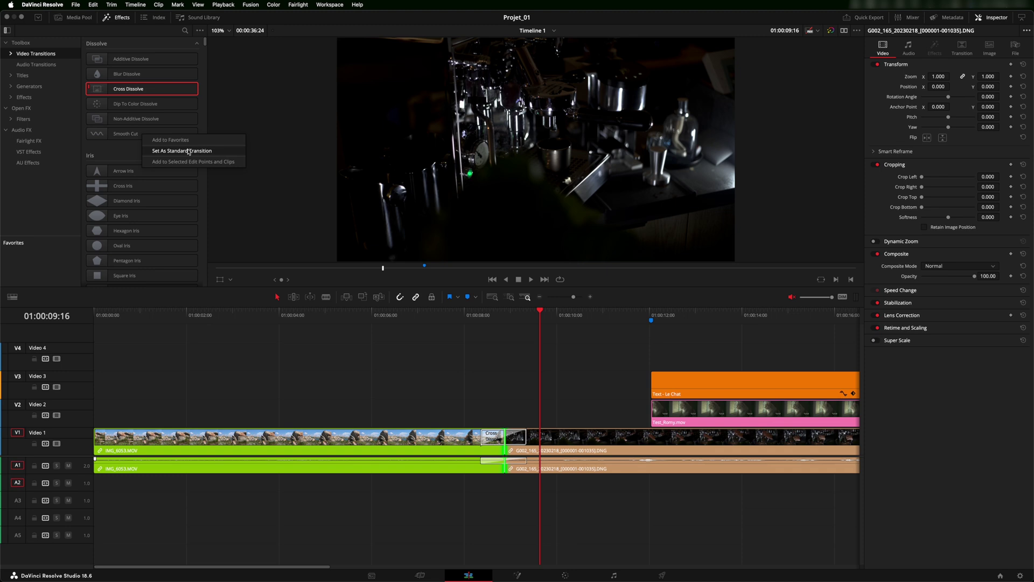
pyautogui.click(235, 194)
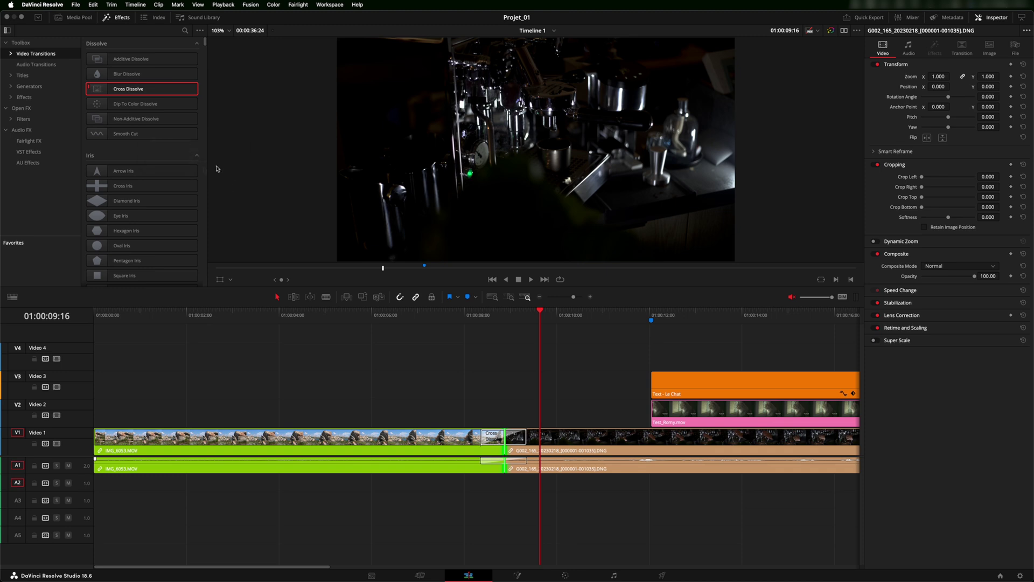
pyautogui.press('Delete')
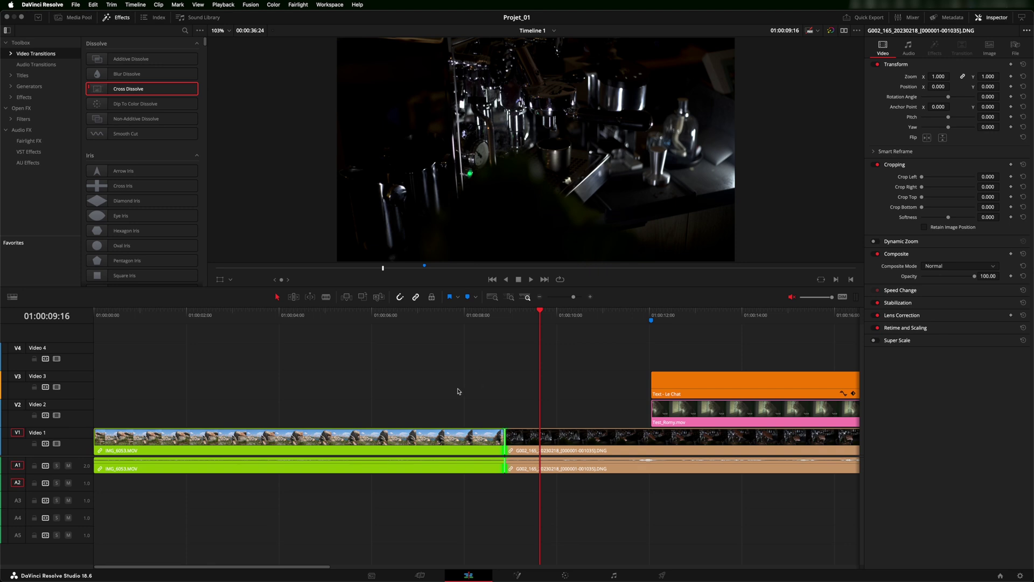
pyautogui.hotkey('ctrl', 'z')
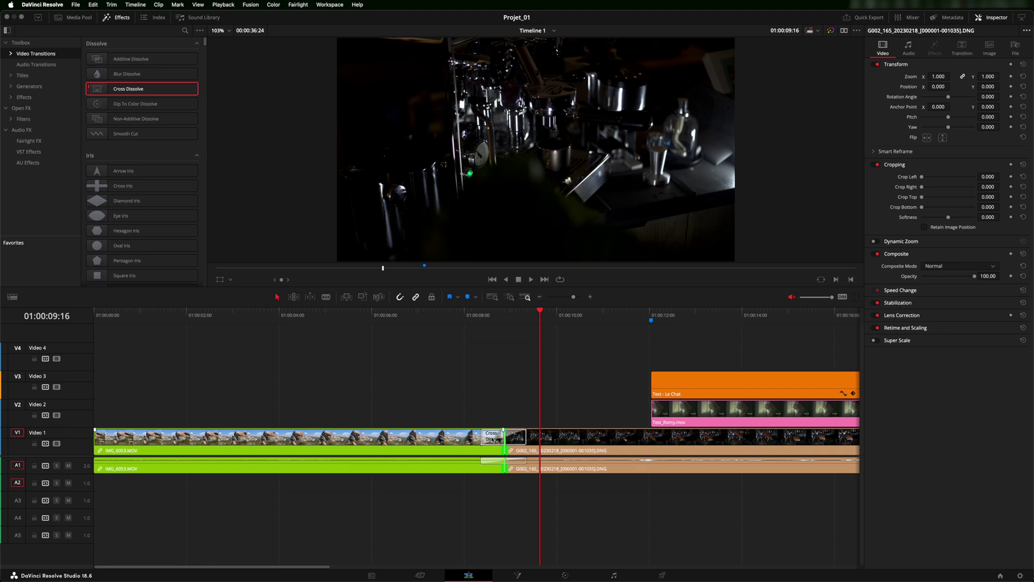
pyautogui.press('Delete')
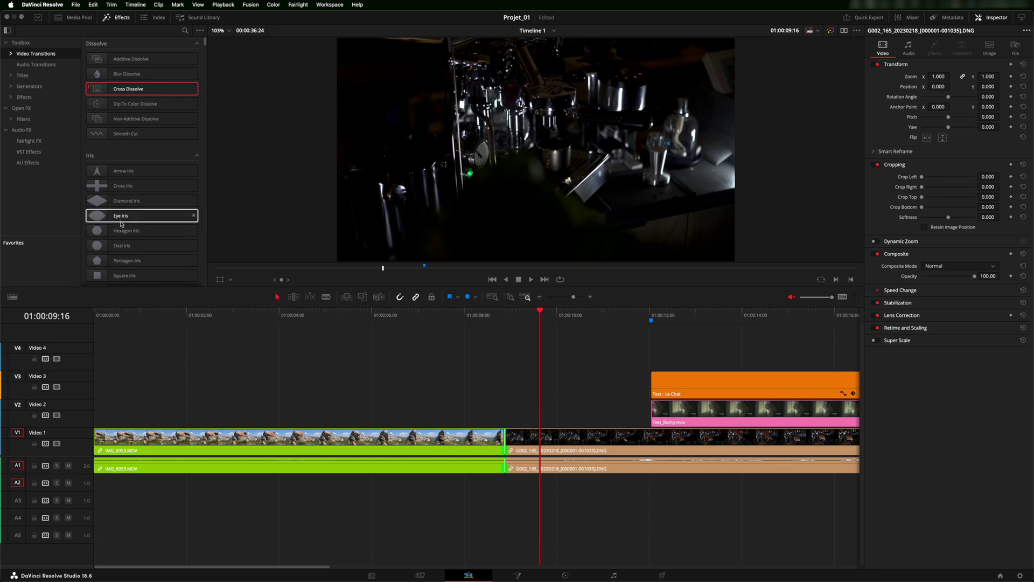
# Step: Set Arrow Iris as the standard transition and apply it to the selected cut on Video 1
pyautogui.scroll(-2, 121, 224)
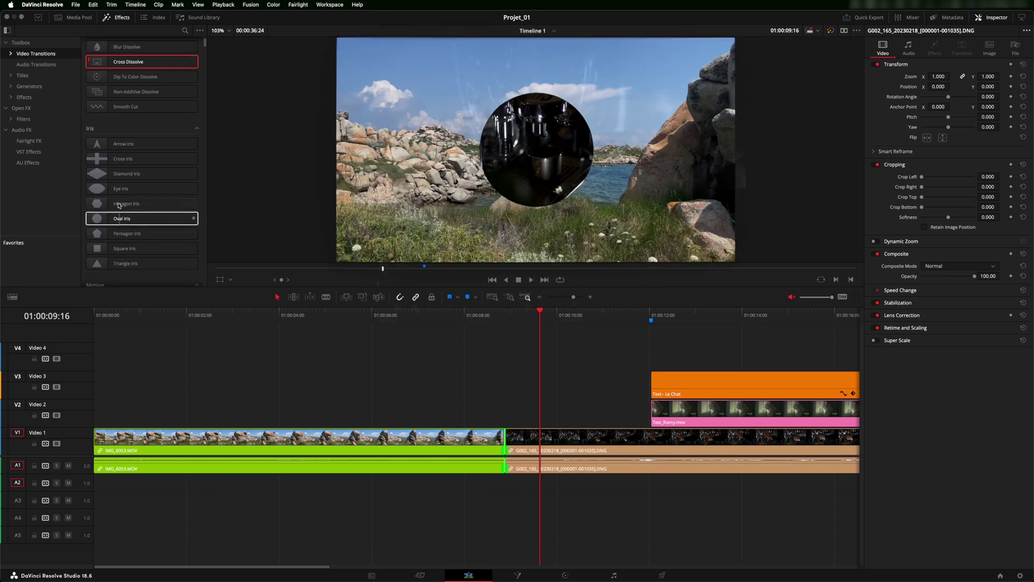
pyautogui.click(112, 144)
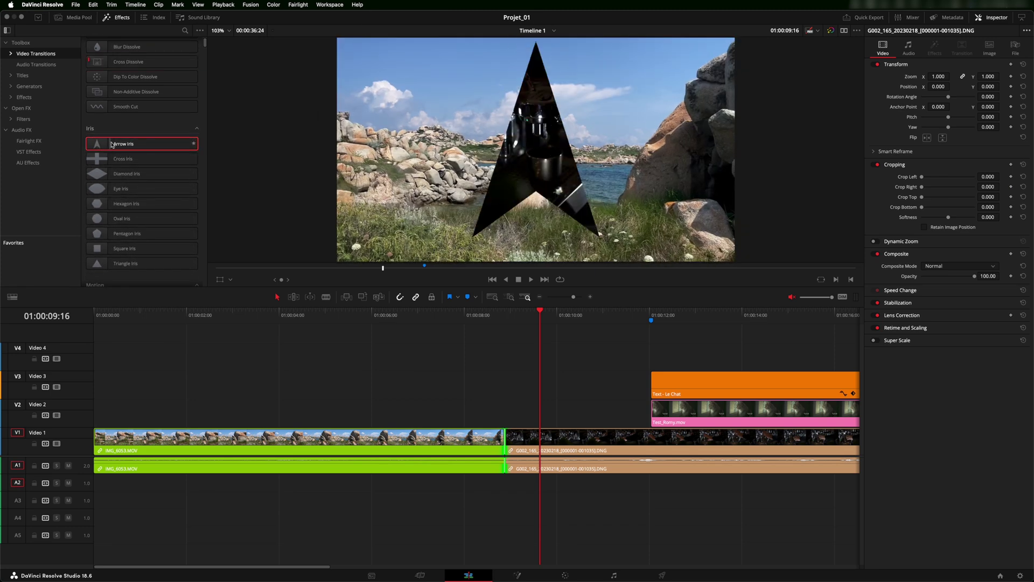
pyautogui.rightClick(130, 144)
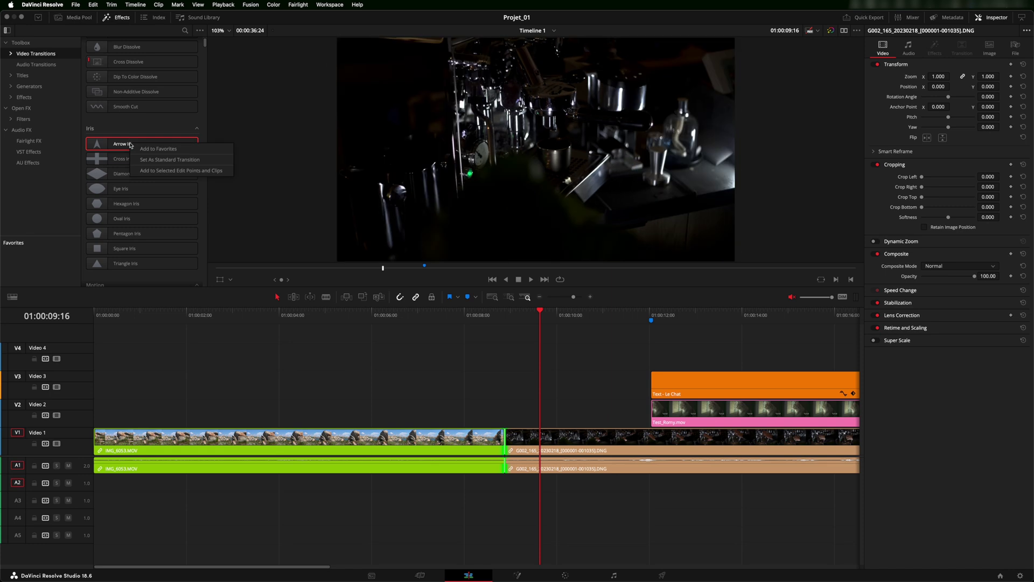
pyautogui.click(166, 160)
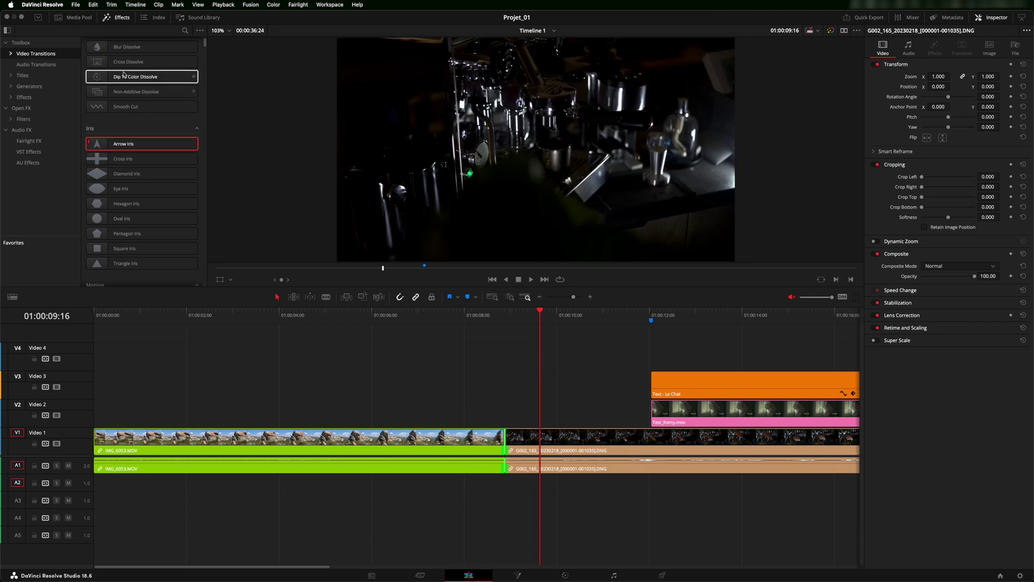
pyautogui.click(123, 61)
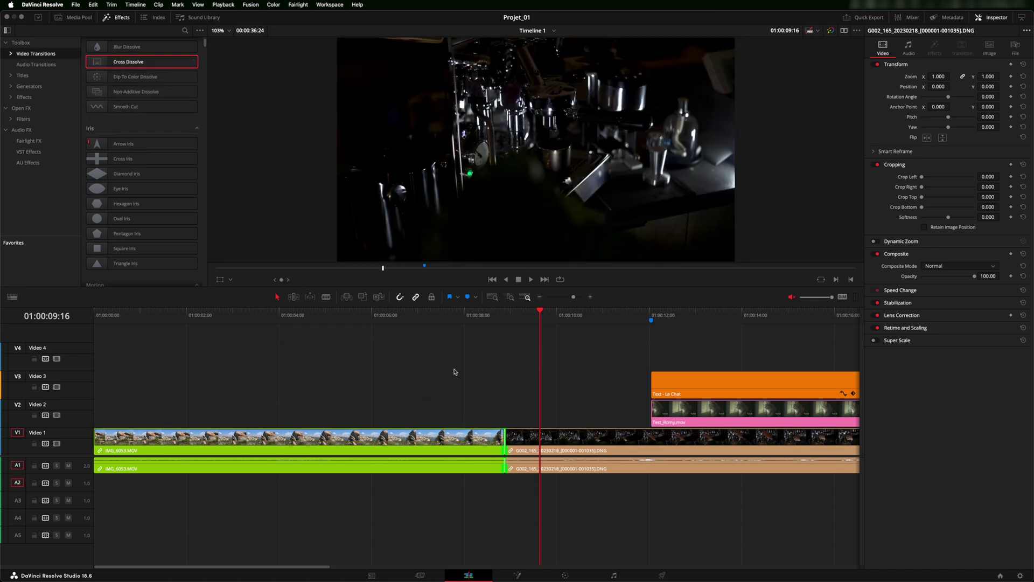
pyautogui.press('super+t')
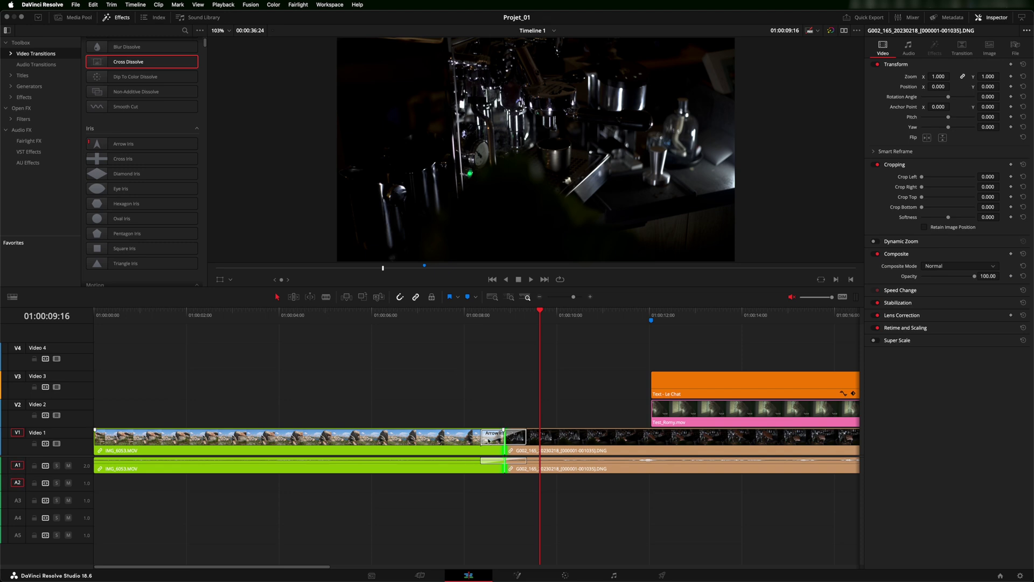
# Step: Undo the Arrow Iris transition on the cut and set Cross Dissolve as the standard transition
pyautogui.press('super+z')
pyautogui.rightClick(142, 63)
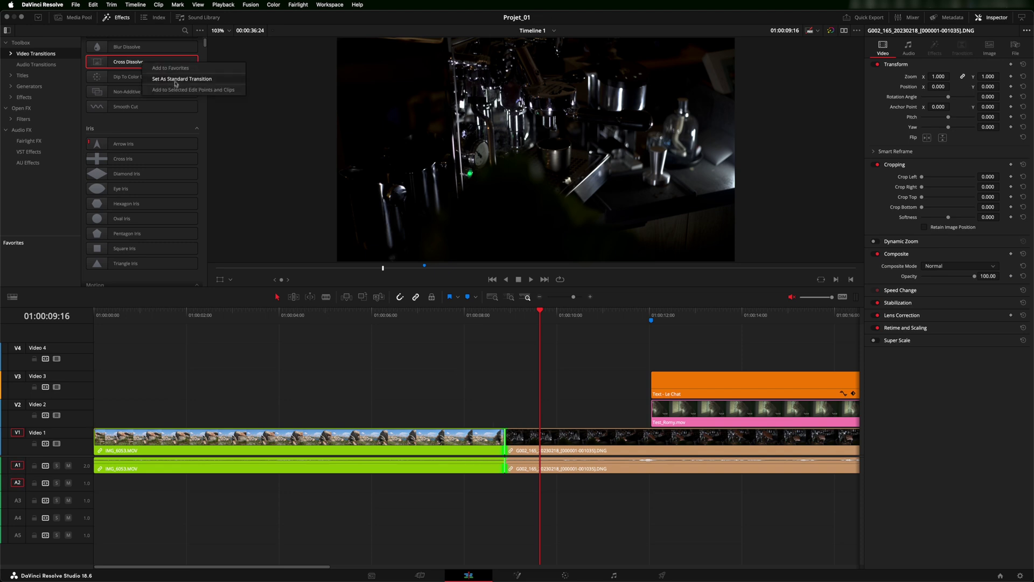
pyautogui.click(175, 80)
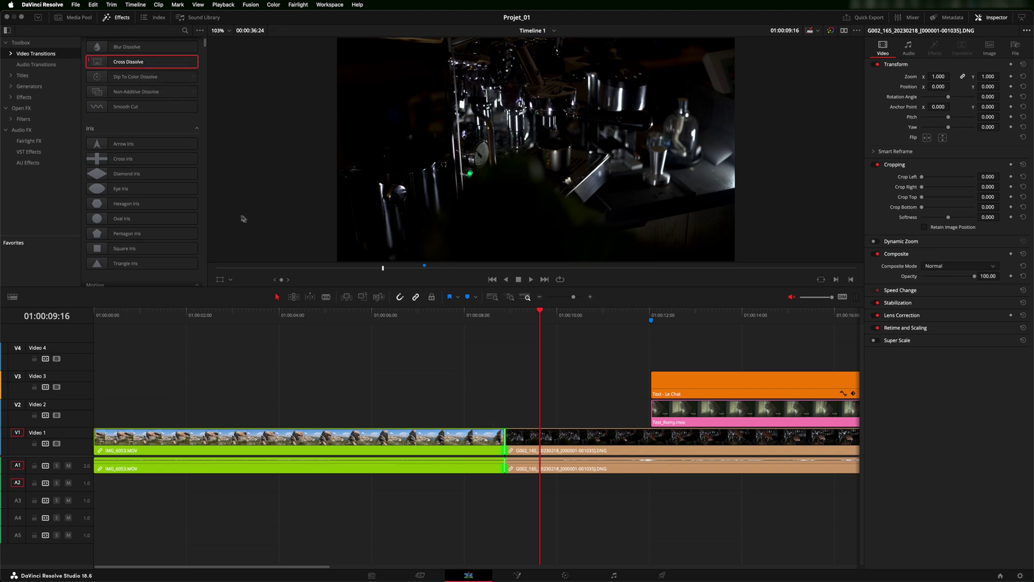
# Step: Apply the Push transition to the cut between IMG_6053.MOV and the G002_165 clip, and select it
pyautogui.scroll(-4, 142, 236)
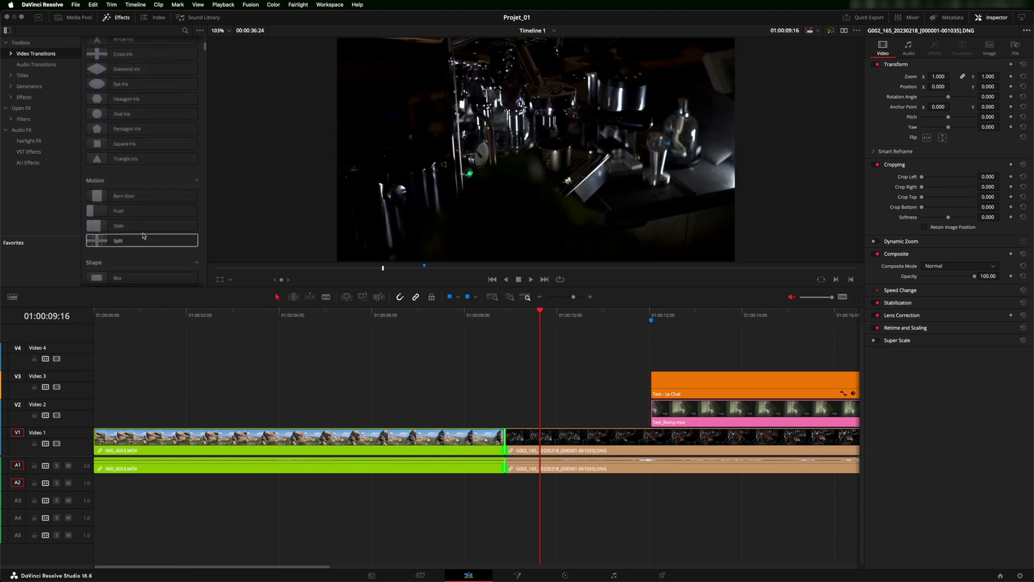
pyautogui.moveTo(143, 212); pyautogui.dragTo(502, 445)
pyautogui.click(522, 438)
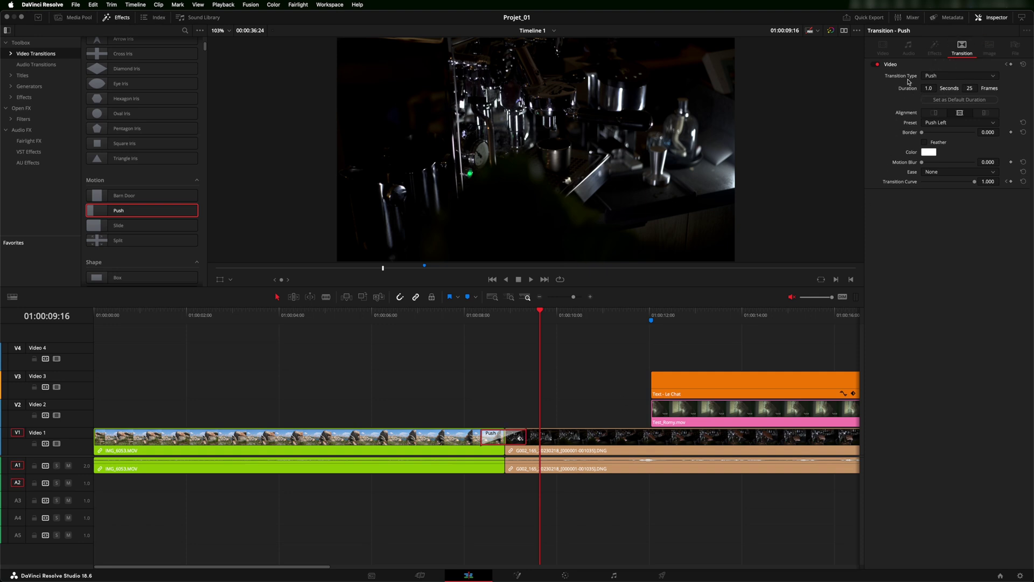
# Step: Browse the available transition types and change the selected Push transition to Barn Door
pyautogui.click(994, 76)
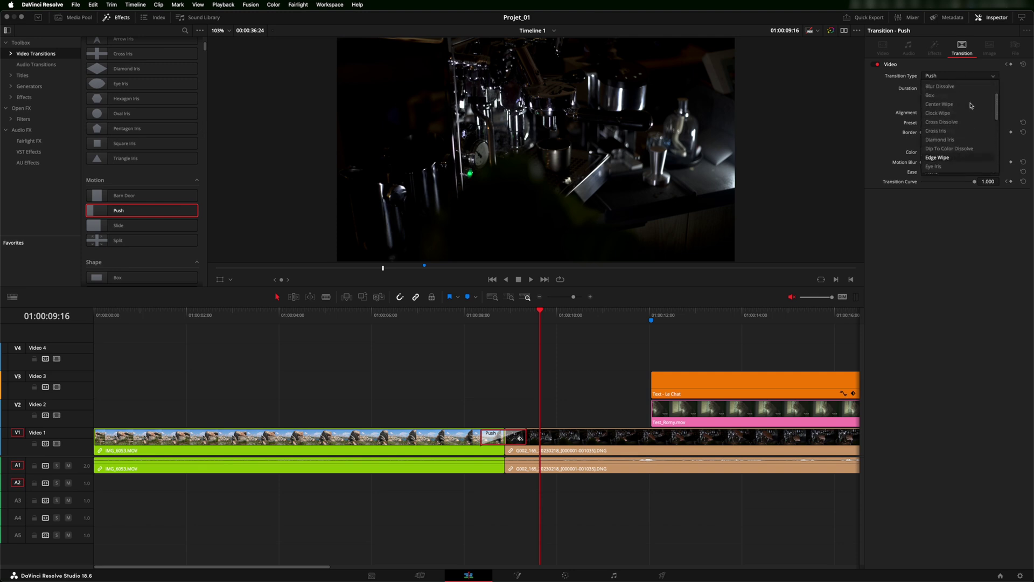
pyautogui.scroll(-10, 970, 110)
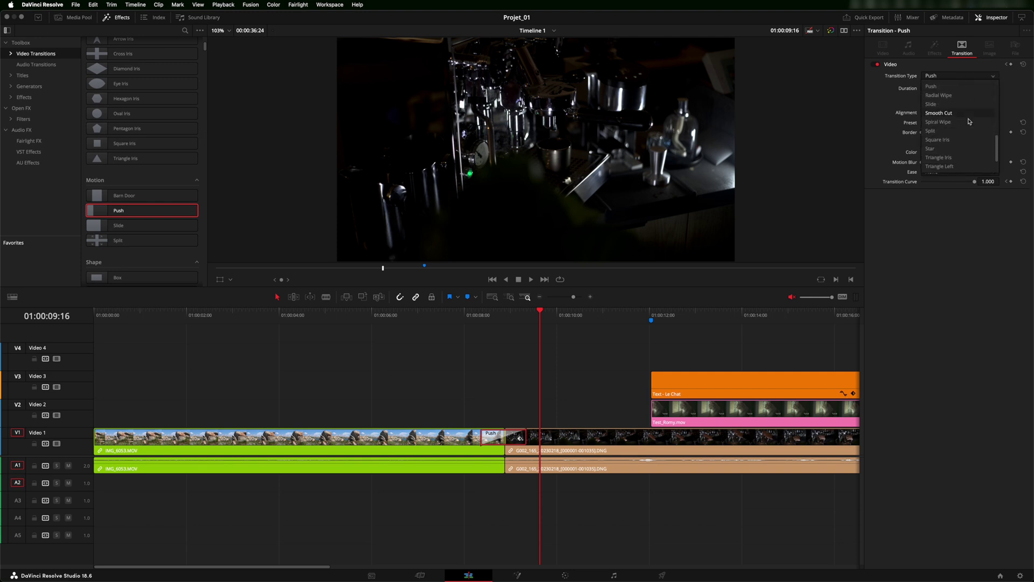
pyautogui.scroll(3, 970, 122)
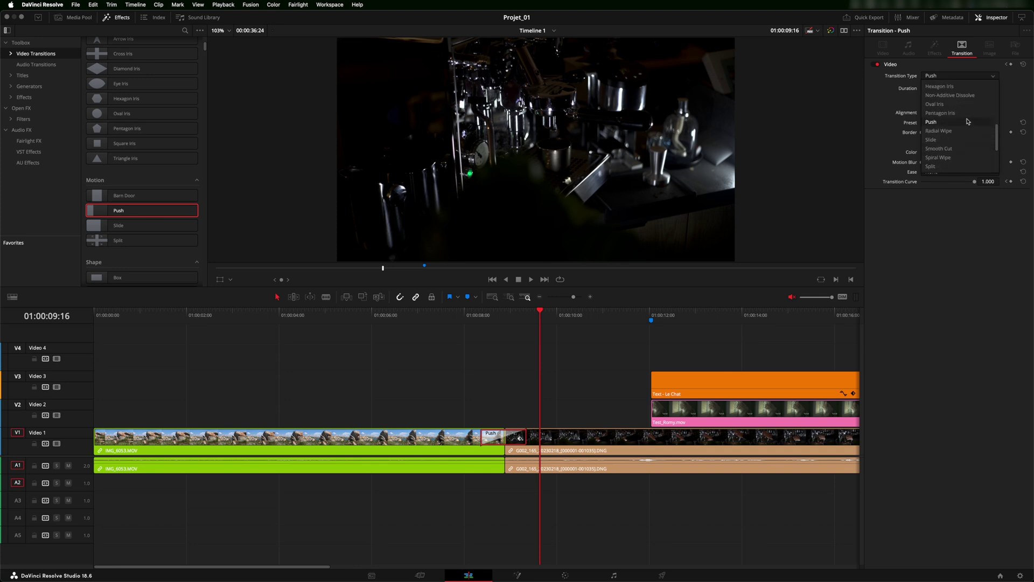
pyautogui.scroll(5, 973, 130)
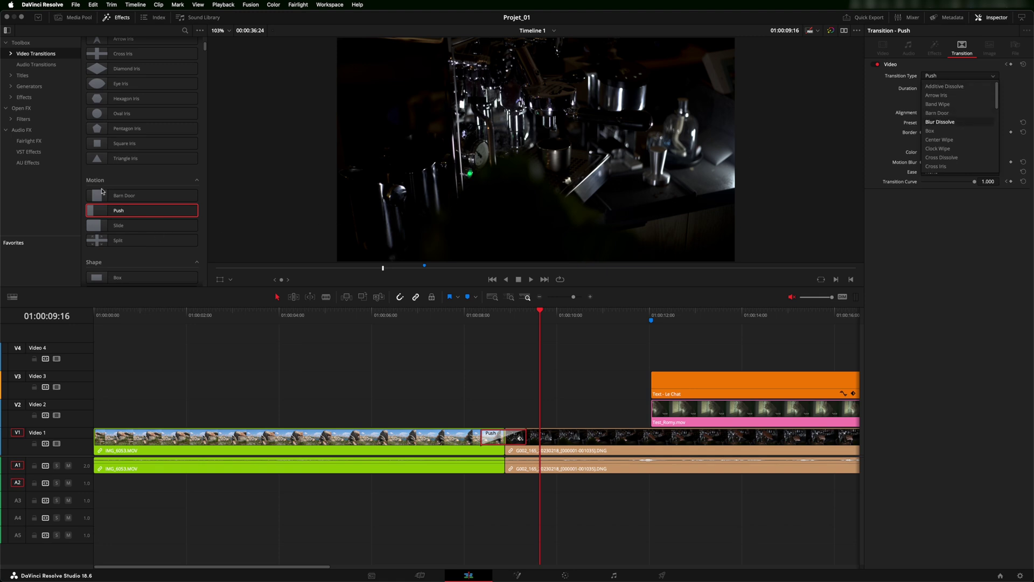
pyautogui.scroll(-1, 948, 162)
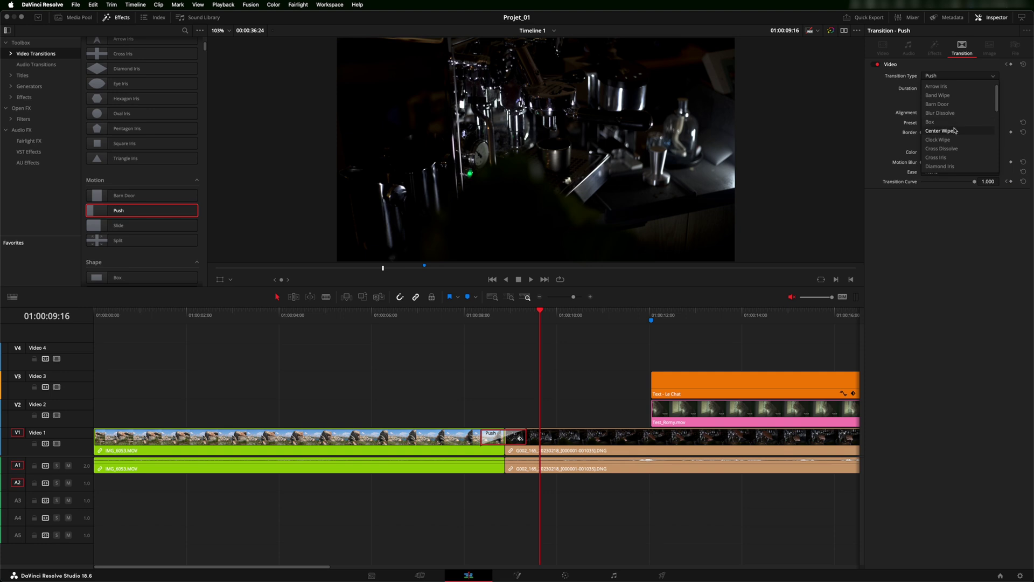
pyautogui.scroll(1, 955, 131)
pyautogui.click(954, 114)
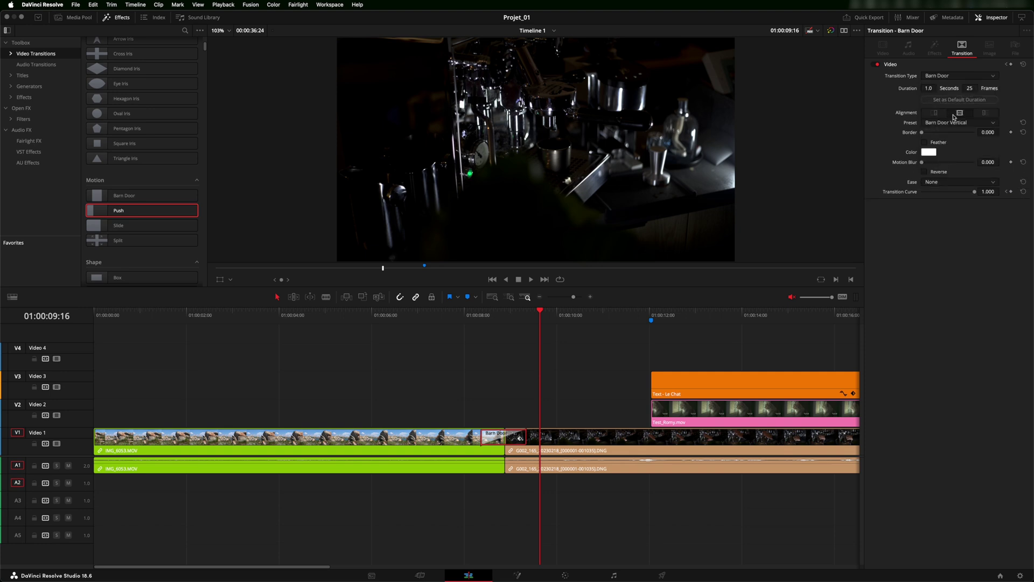
# Step: Play through the Barn Door transition and place the playhead inside it at 01:00:09:01
pyautogui.click(481, 315)
pyautogui.press('space')
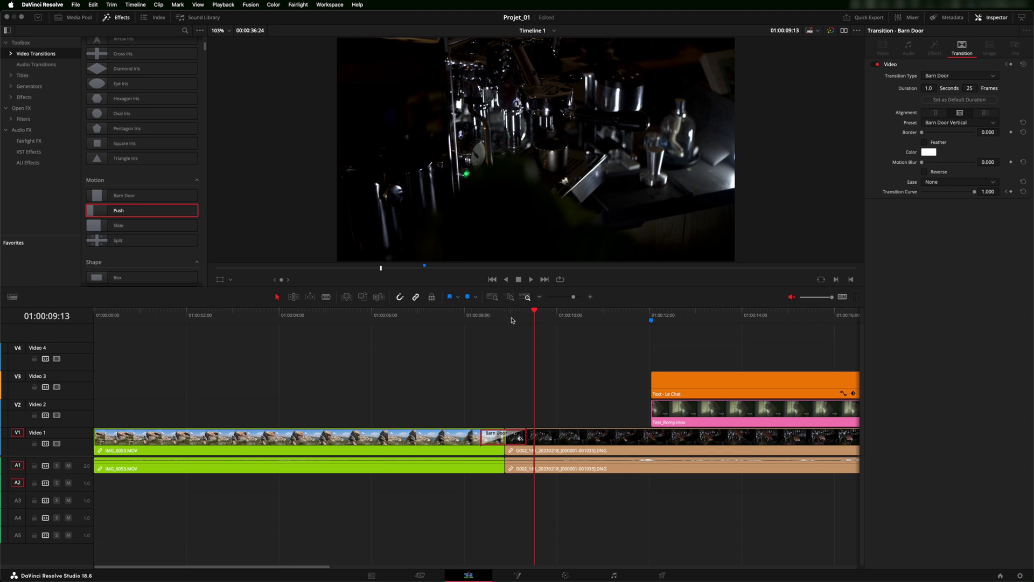
pyautogui.click(512, 320)
# Step: Try the Box transition type on the selected transition and set its type to Push
pyautogui.click(994, 76)
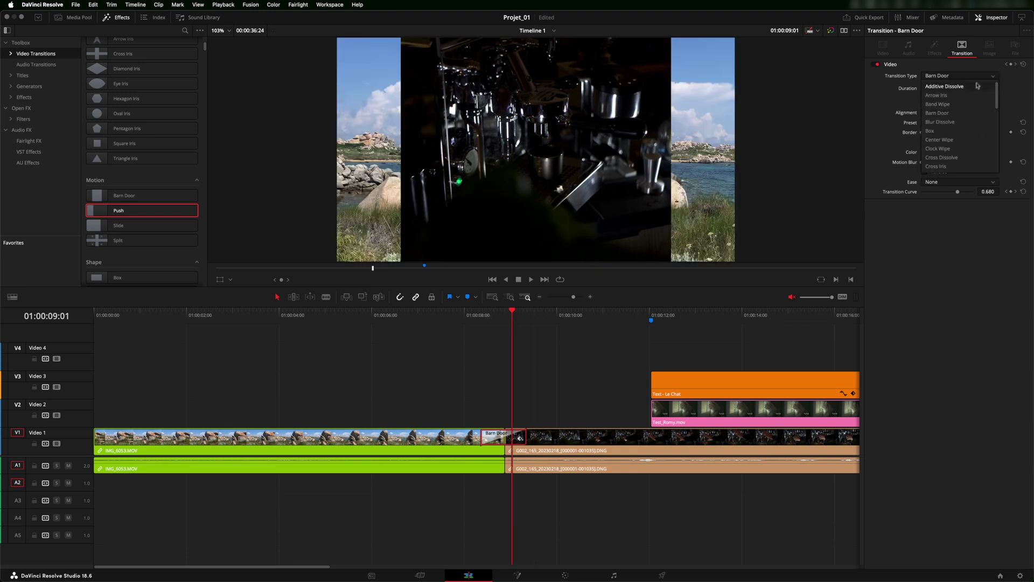
pyautogui.click(959, 134)
pyautogui.click(990, 76)
pyautogui.scroll(-5, 962, 131)
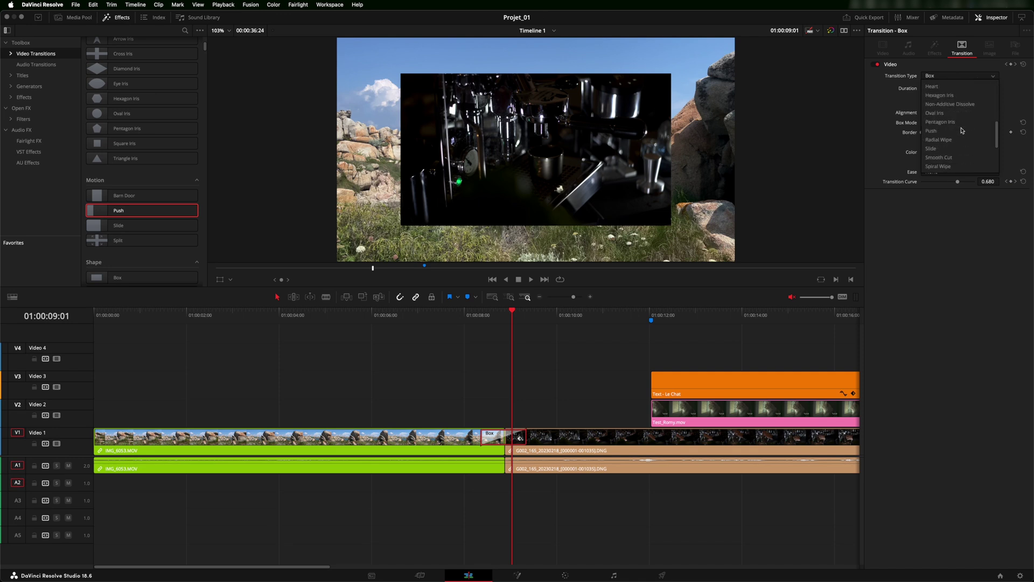
pyautogui.click(962, 130)
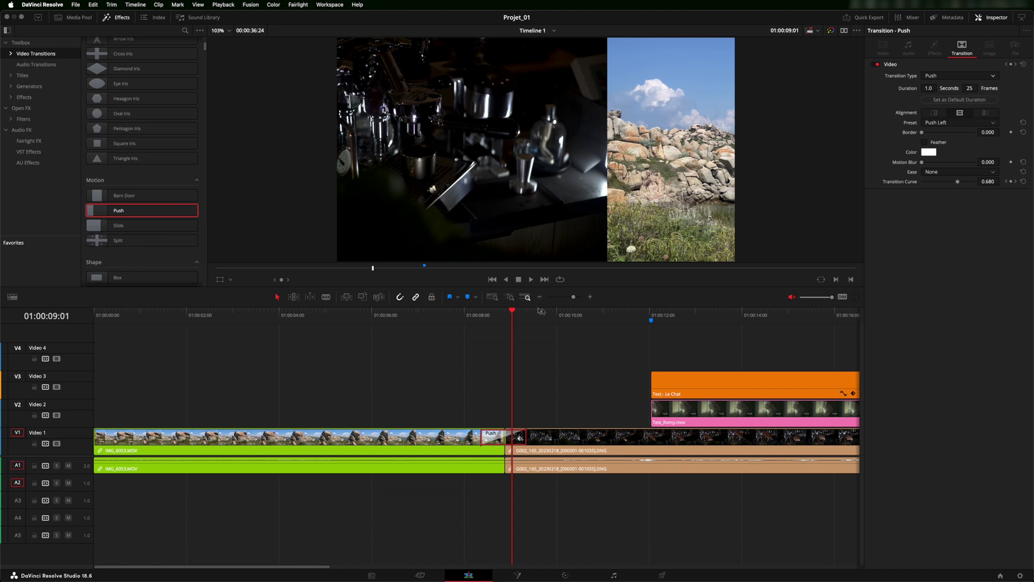
# Step: Set the Push transition's duration to 2.0 seconds
pyautogui.click(964, 100)
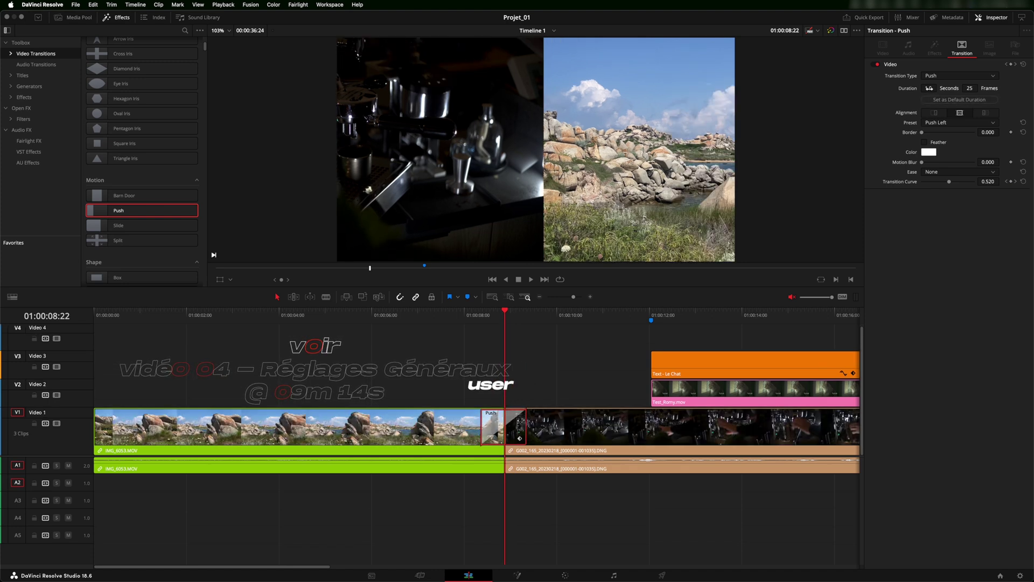
pyautogui.doubleClick(929, 88)
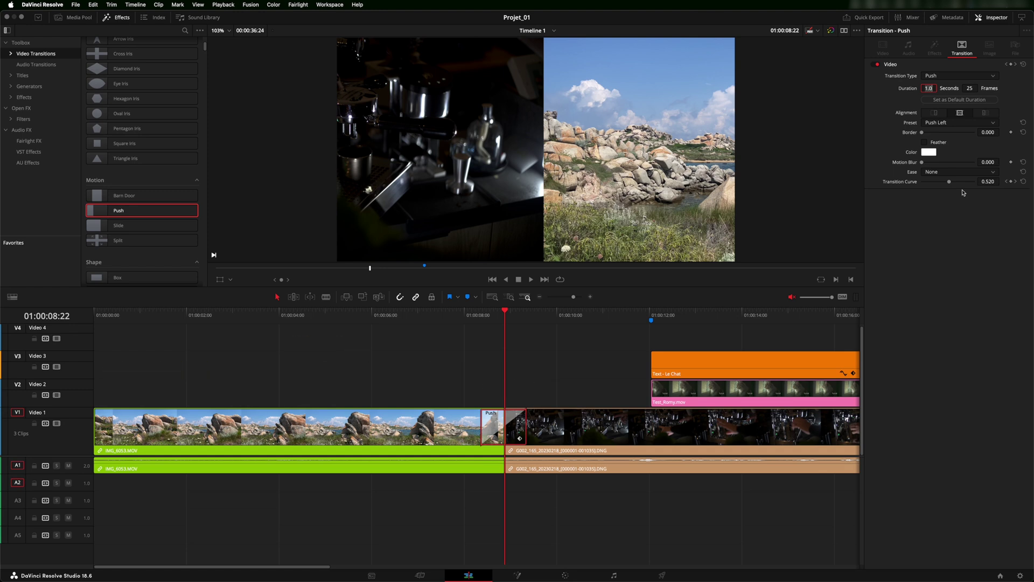
pyautogui.press('Return')
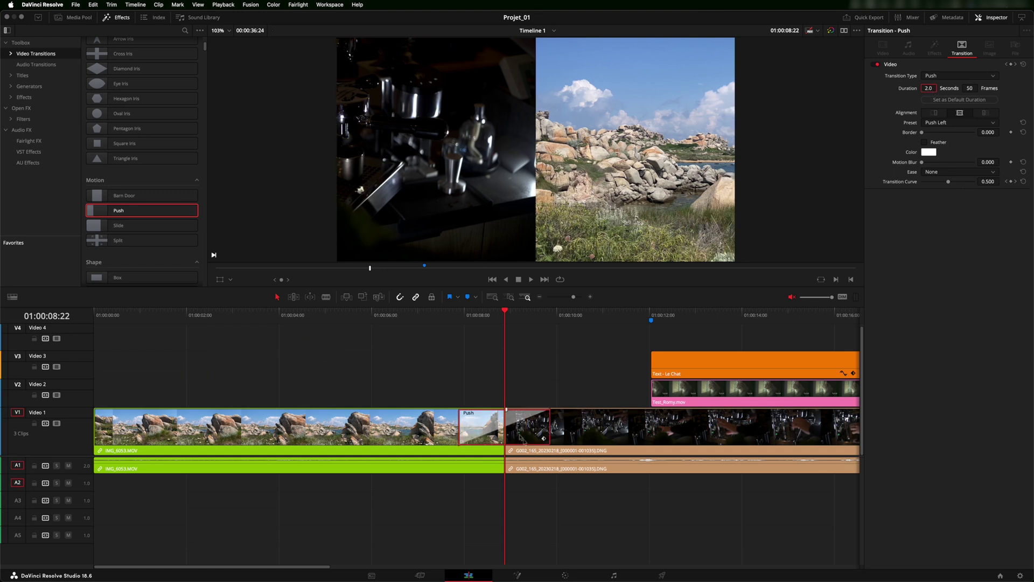
# Step: Play through the lengthened Push transition from just before its start to 01:00:09:22
pyautogui.click(454, 315)
pyautogui.press('space')
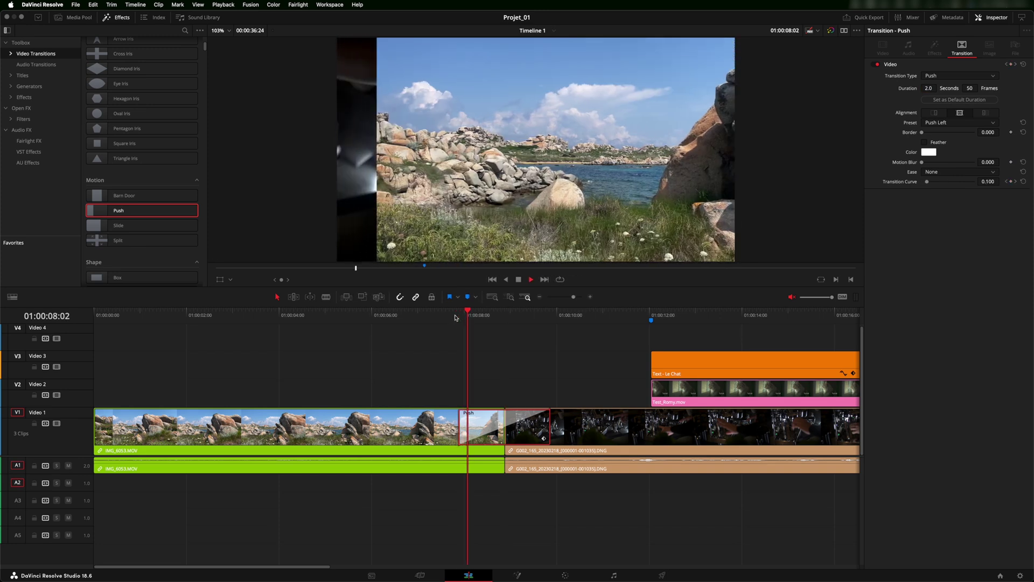
pyautogui.press('space')
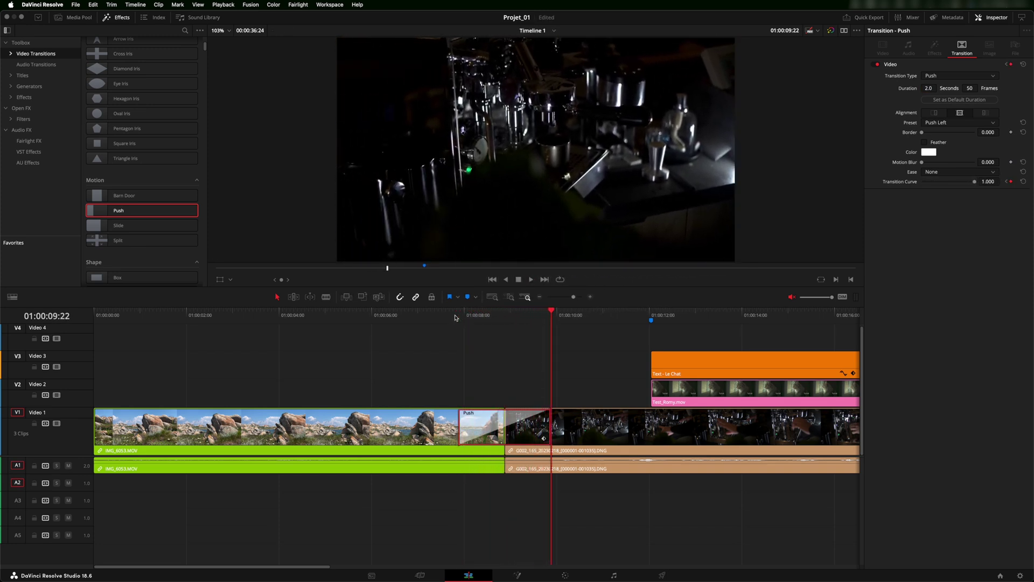
# Step: Set the Push transition's duration to 4.4 seconds
pyautogui.click(930, 88)
pyautogui.write('4.4')
pyautogui.press('Return')
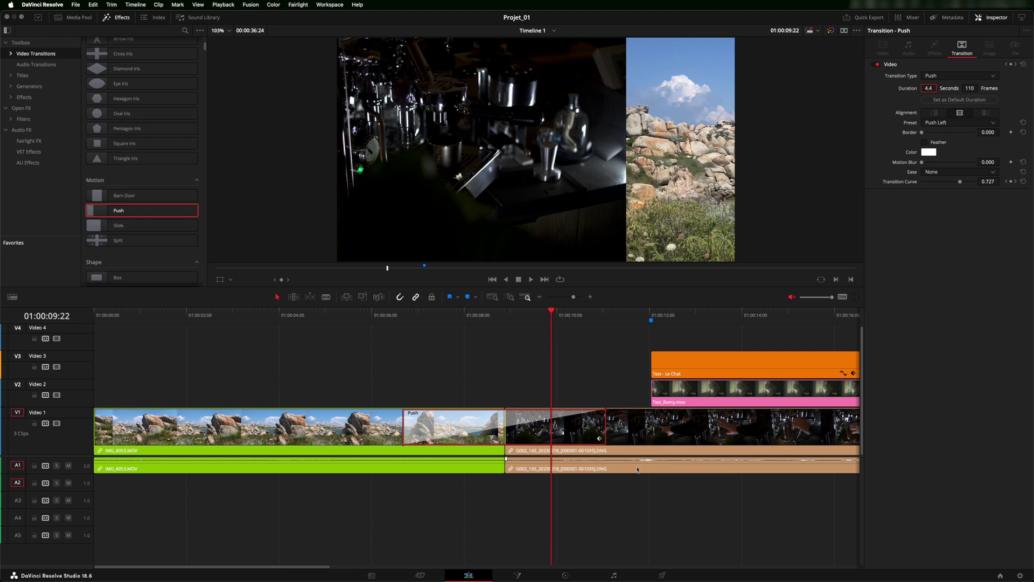
# Step: Slip the footage inside the IMG_6053.MOV clip on Video 1 in trim edit mode, keeping the clip's position and length
pyautogui.click(372, 431)
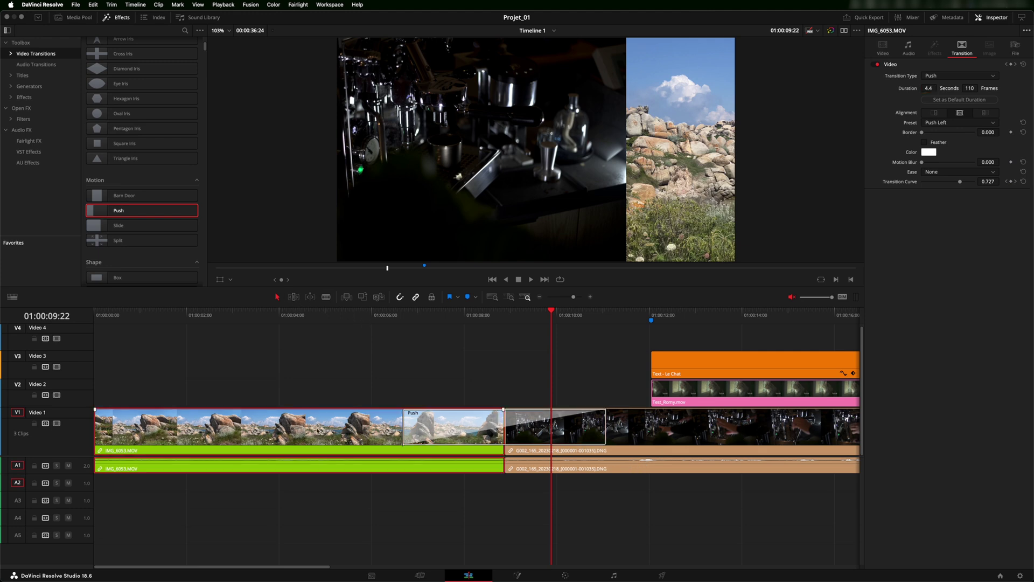
pyautogui.press('b')
pyautogui.moveTo(311, 428); pyautogui.dragTo(310, 427)
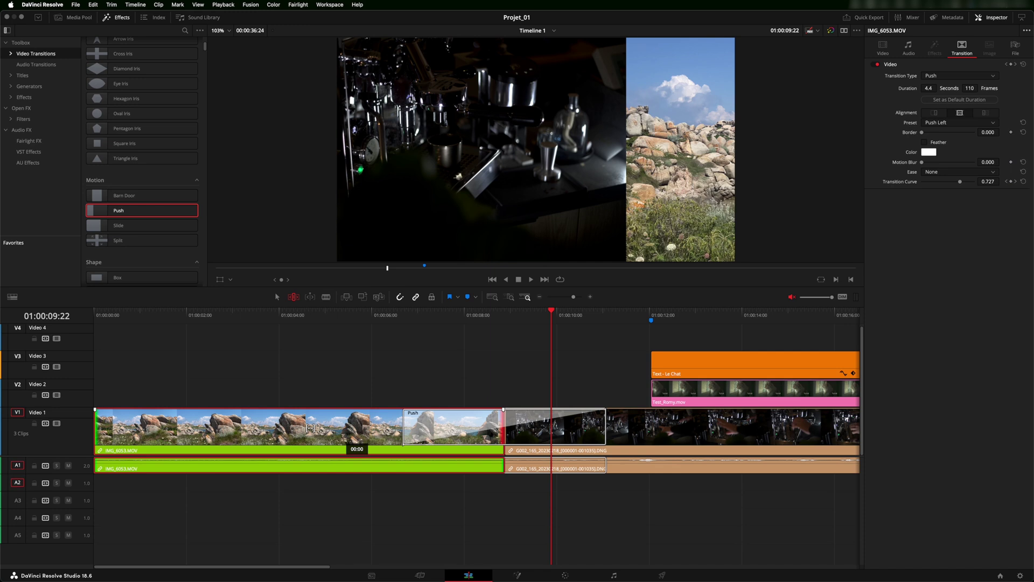
pyautogui.moveTo(311, 428); pyautogui.dragTo(369, 433)
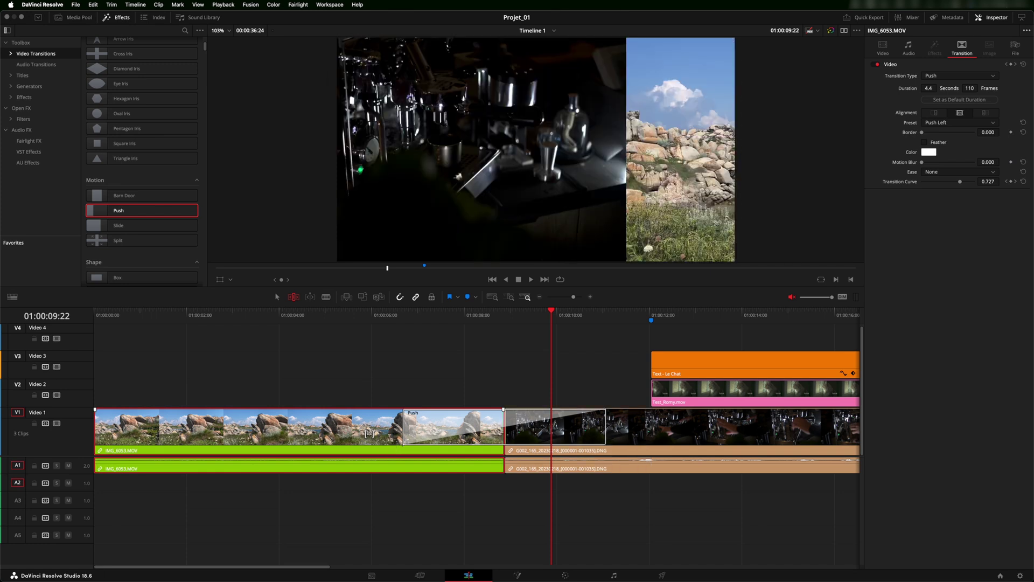
# Step: Lengthen the Push transition to 5.0 seconds and slip the IMG_6053.MOV footage slightly in the opposite direction
pyautogui.click(929, 89)
pyautogui.press('Return')
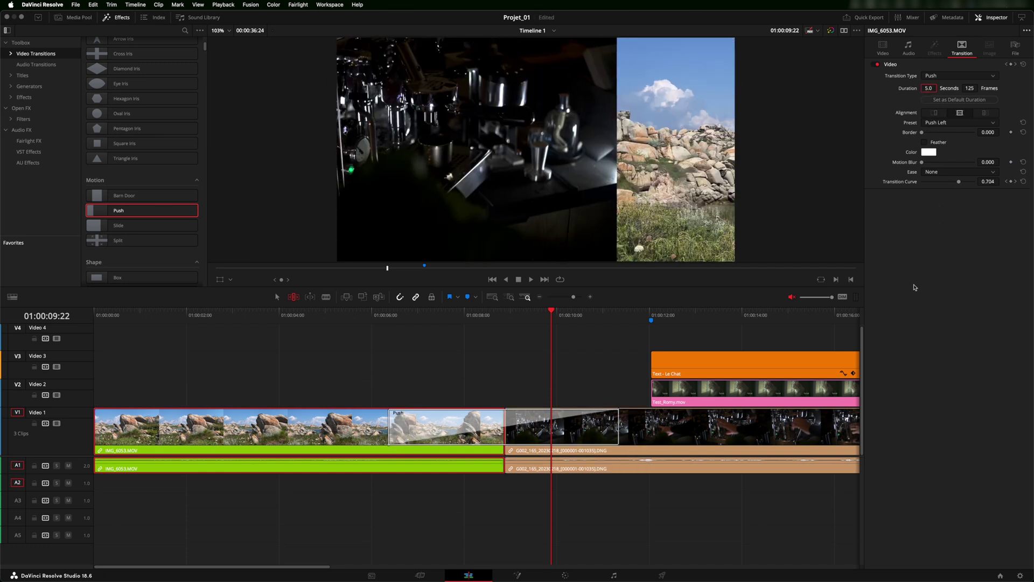
pyautogui.click(356, 432)
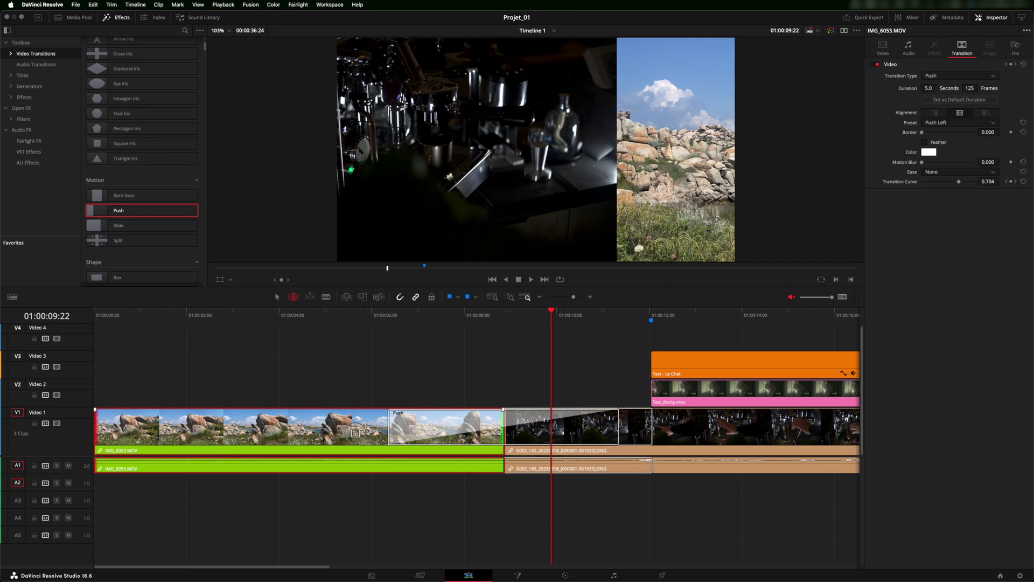
pyautogui.moveTo(356, 432); pyautogui.dragTo(344, 432)
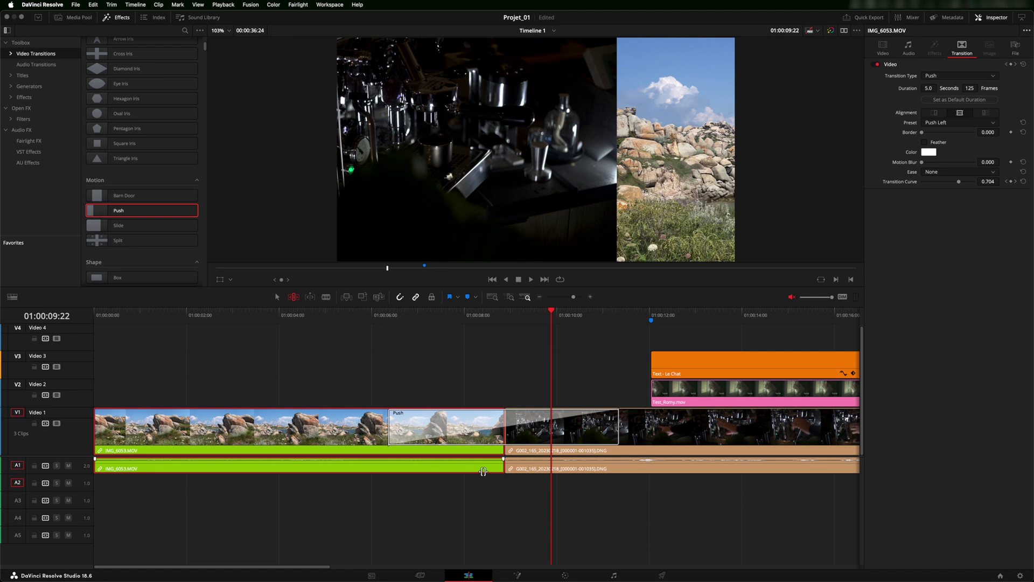
# Step: Play through the 5-second Push transition to 01:00:11:13 and place the playhead on the cut at 01:00:08:22
pyautogui.click(376, 315)
pyautogui.press('space')
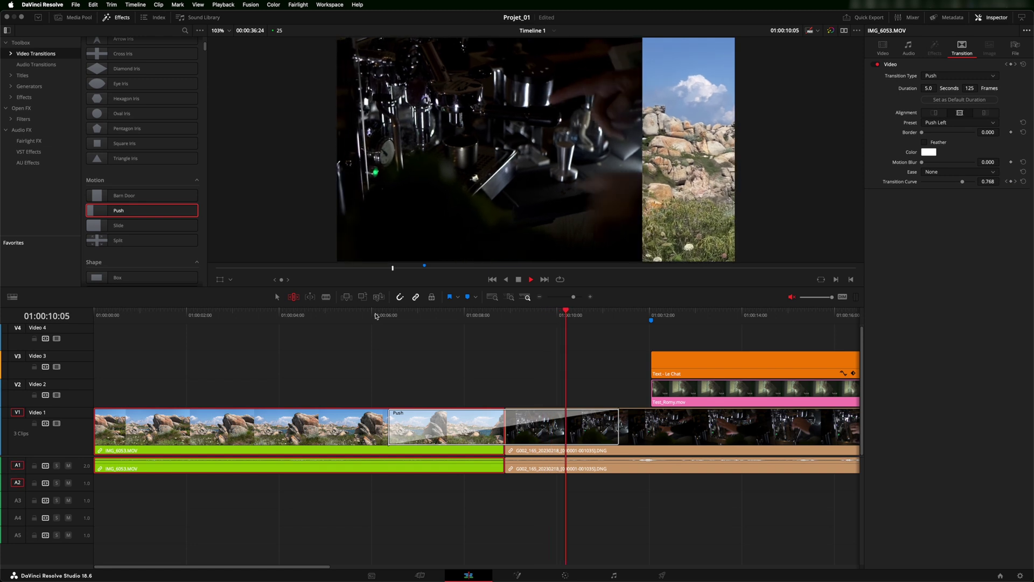
pyautogui.press('space')
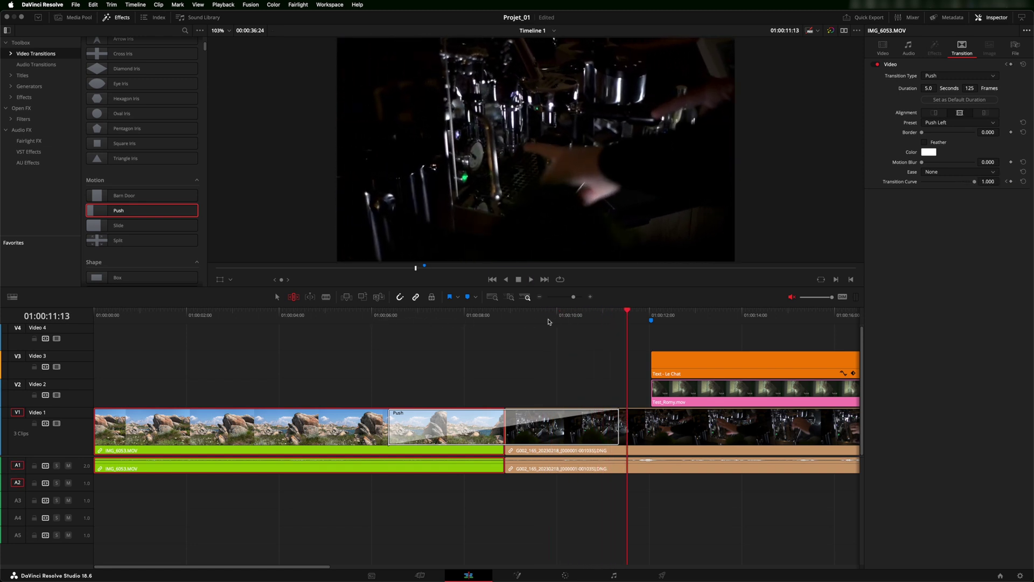
pyautogui.click(504, 317)
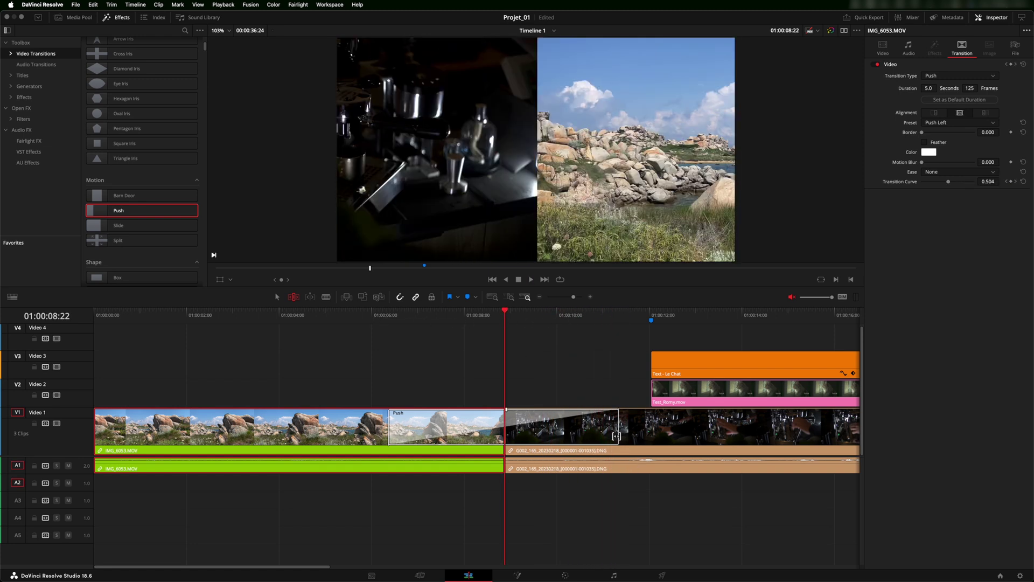
# Step: Select the Push transition and set its duration to 50 frames
pyautogui.click(616, 436)
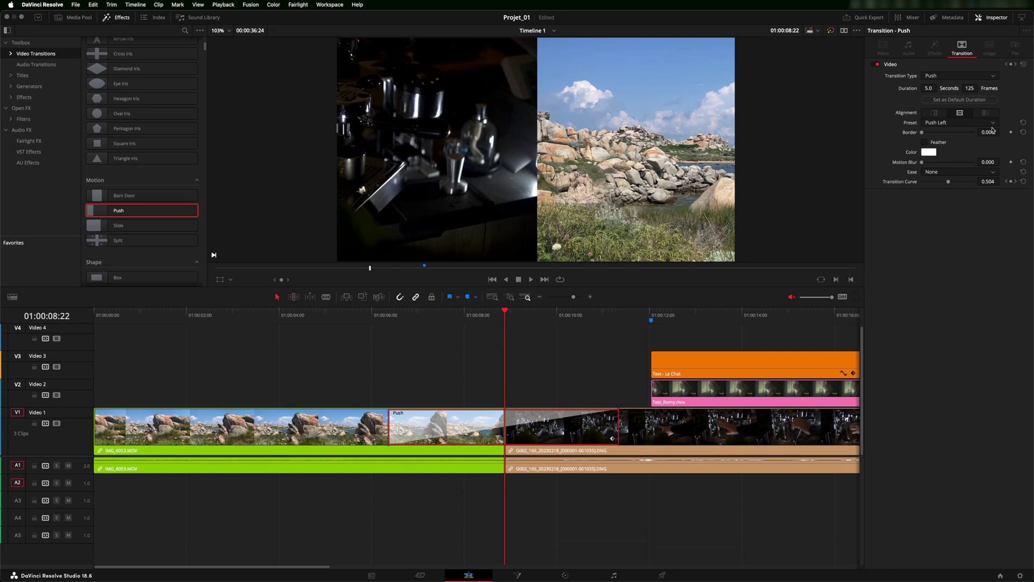
pyautogui.click(970, 89)
pyautogui.write('50')
pyautogui.press('Return')
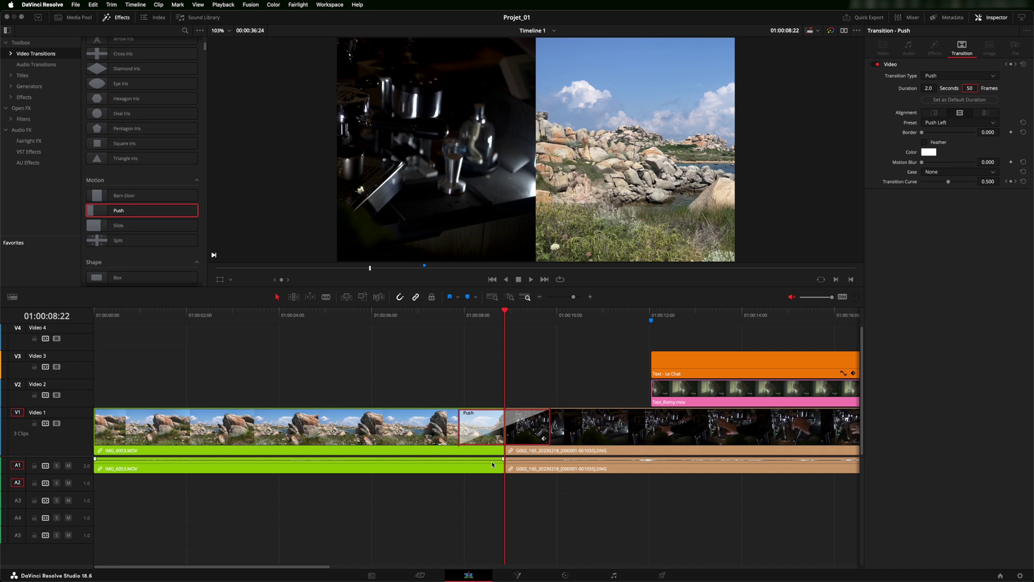
# Step: Try aligning the Push transition to end and to start at the cut, and return it to centred on the cut
pyautogui.click(960, 115)
pyautogui.click(936, 113)
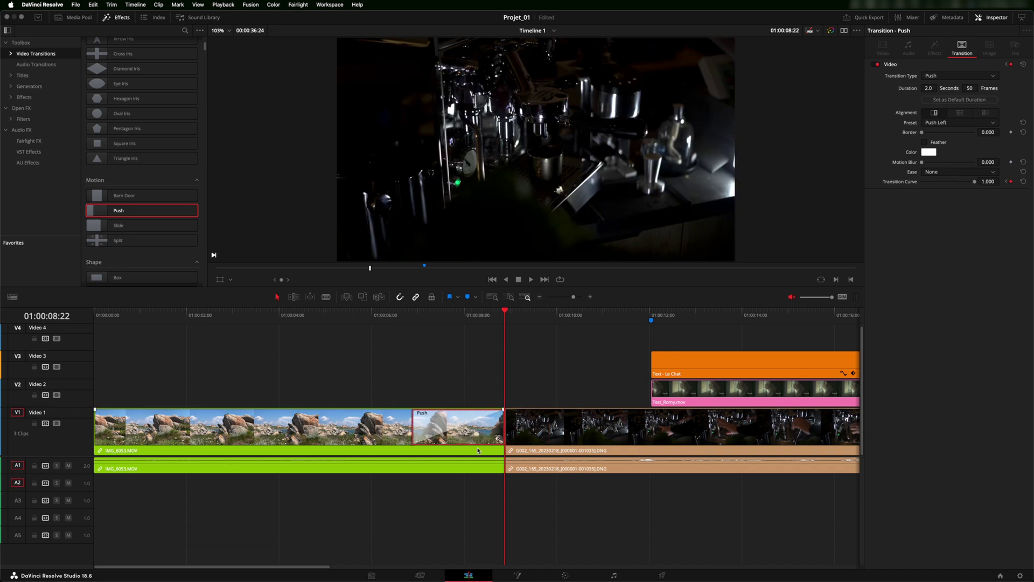
pyautogui.click(986, 113)
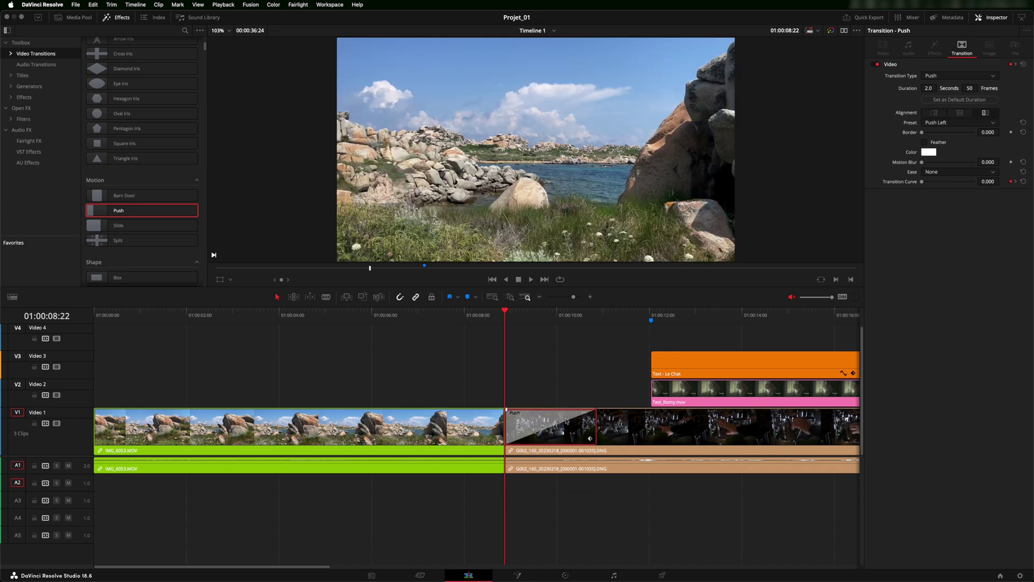
pyautogui.click(960, 113)
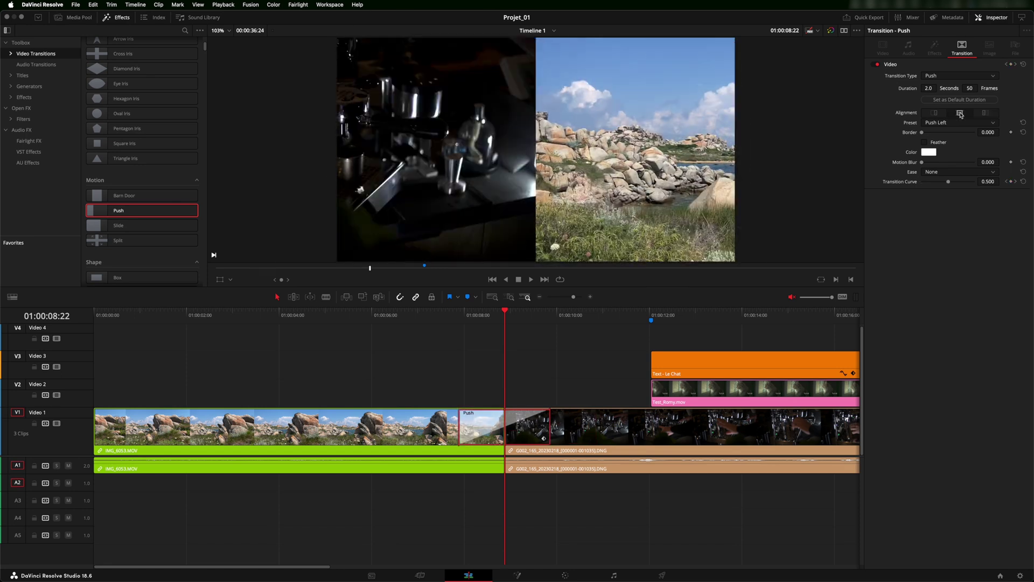
# Step: Play the centred Push transition from its beginning to 01:00:09:04
pyautogui.moveTo(922, 132); pyautogui.dragTo(921, 131)
pyautogui.click(462, 317)
pyautogui.press('space')
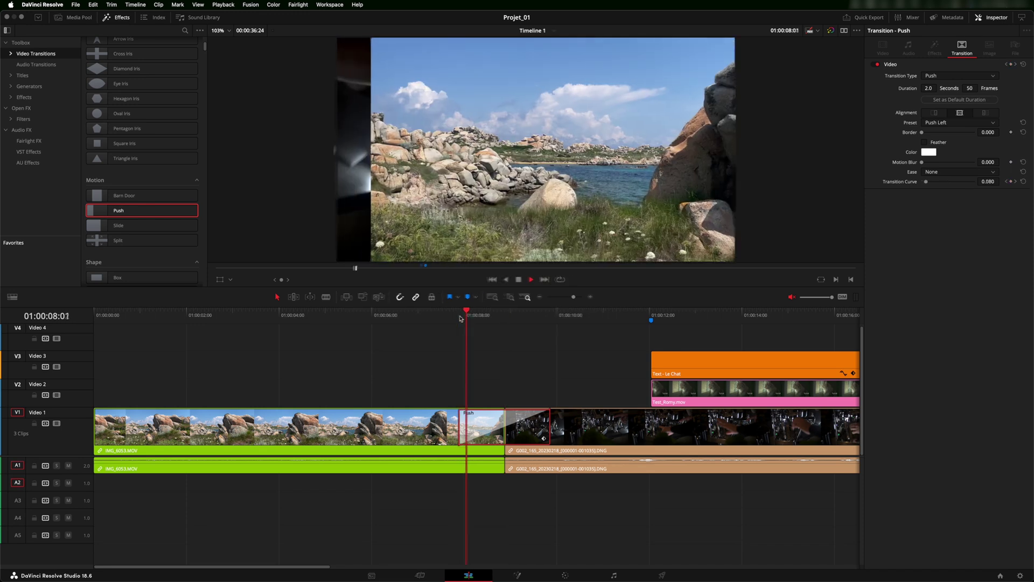
pyautogui.press('space')
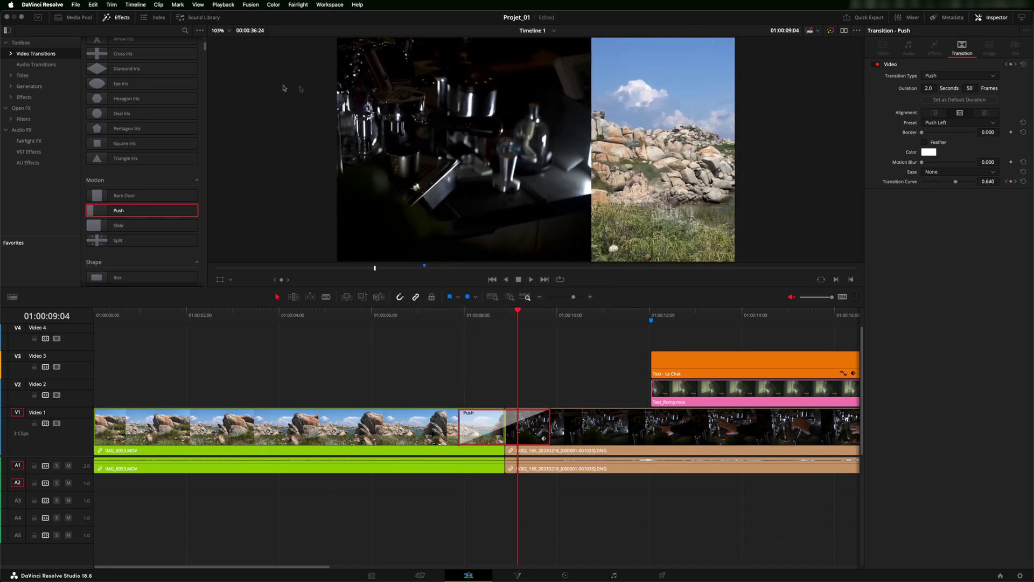
# Step: Try the Push Right preset on the transition and play it from its start to 01:00:09:05
pyautogui.click(994, 123)
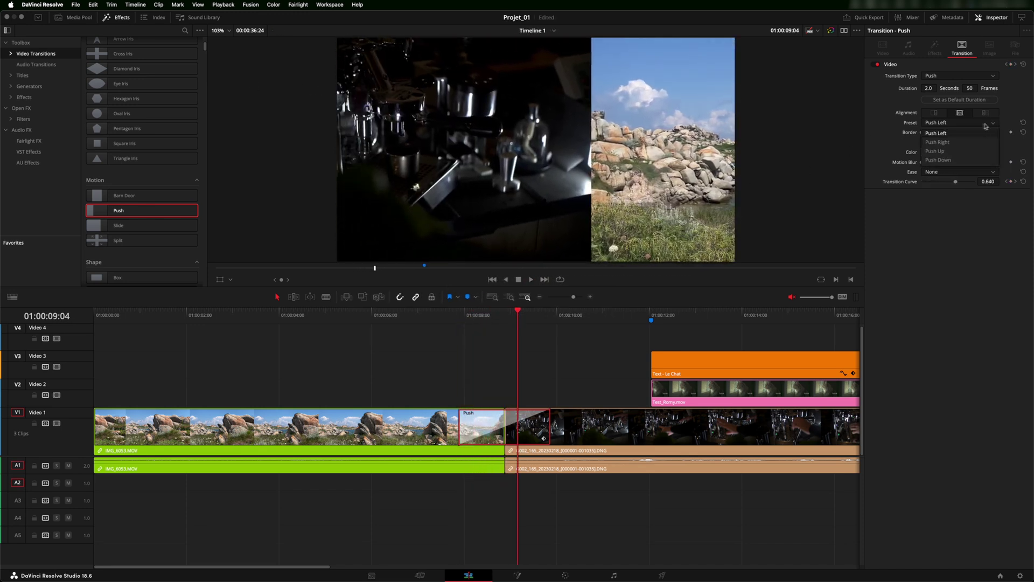
pyautogui.click(937, 142)
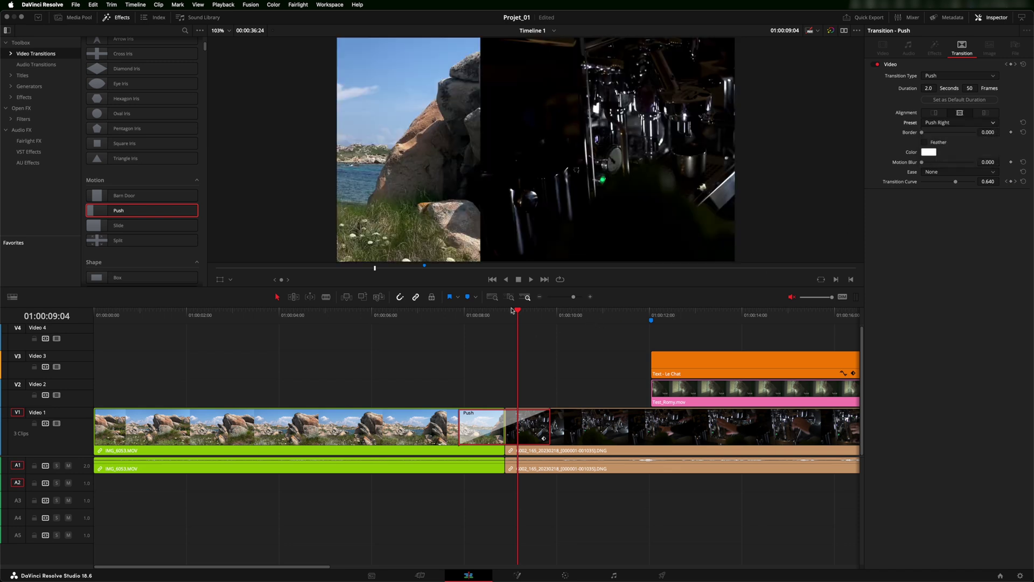
pyautogui.moveTo(519, 312); pyautogui.dragTo(457, 316)
pyautogui.press('space')
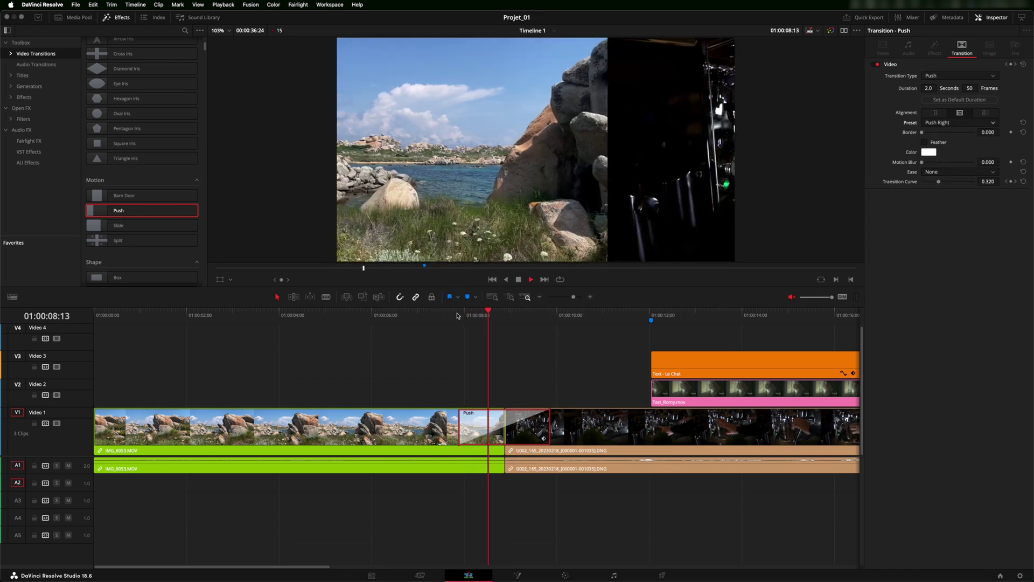
pyautogui.press('space')
# Step: Try the Push Up preset on the transition and play it from its start
pyautogui.click(991, 124)
pyautogui.click(936, 151)
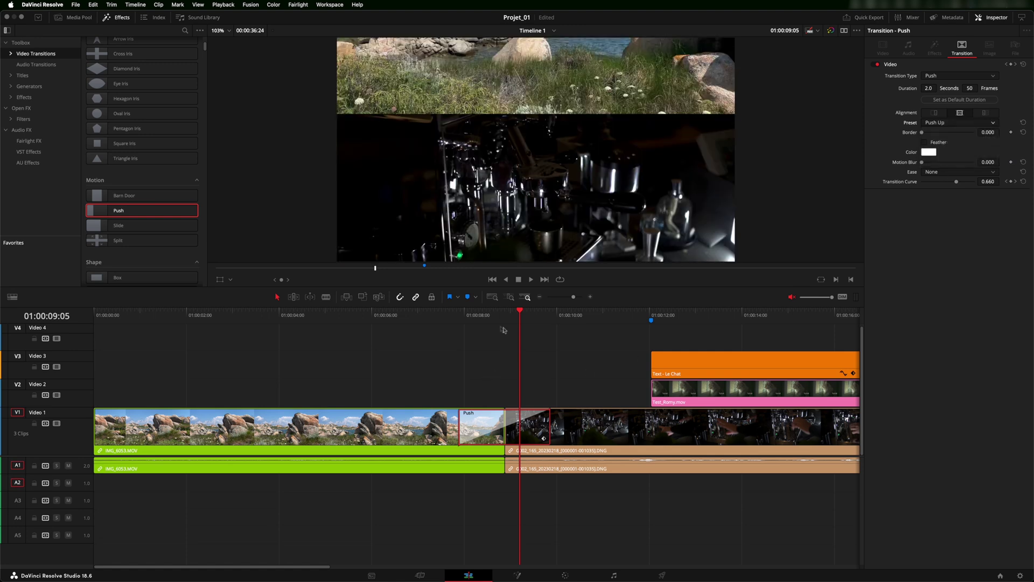
pyautogui.click(460, 319)
pyautogui.press('space')
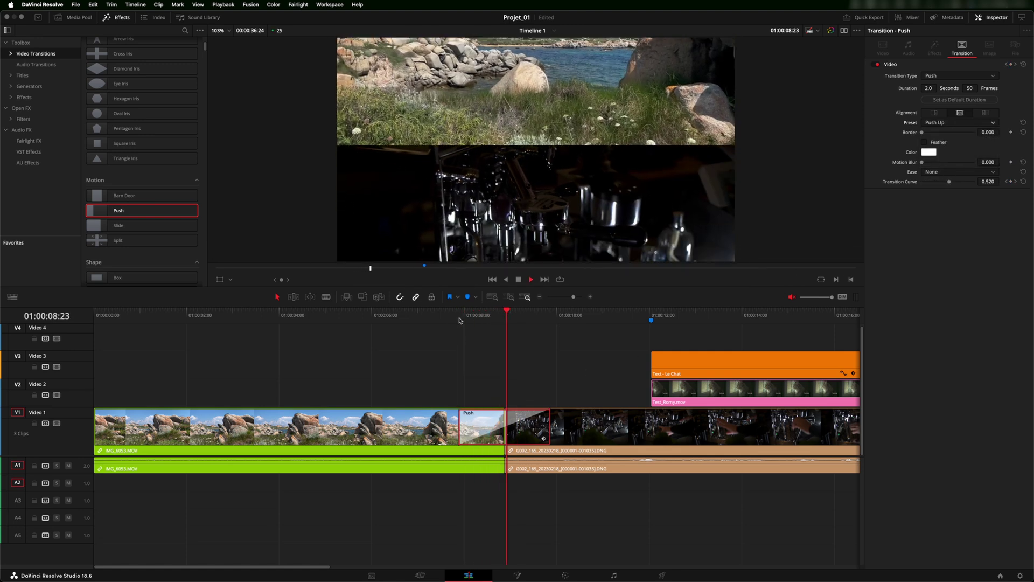
# Step: Try the Push Down preset on the transition and play it from its start
pyautogui.click(996, 125)
pyautogui.click(962, 160)
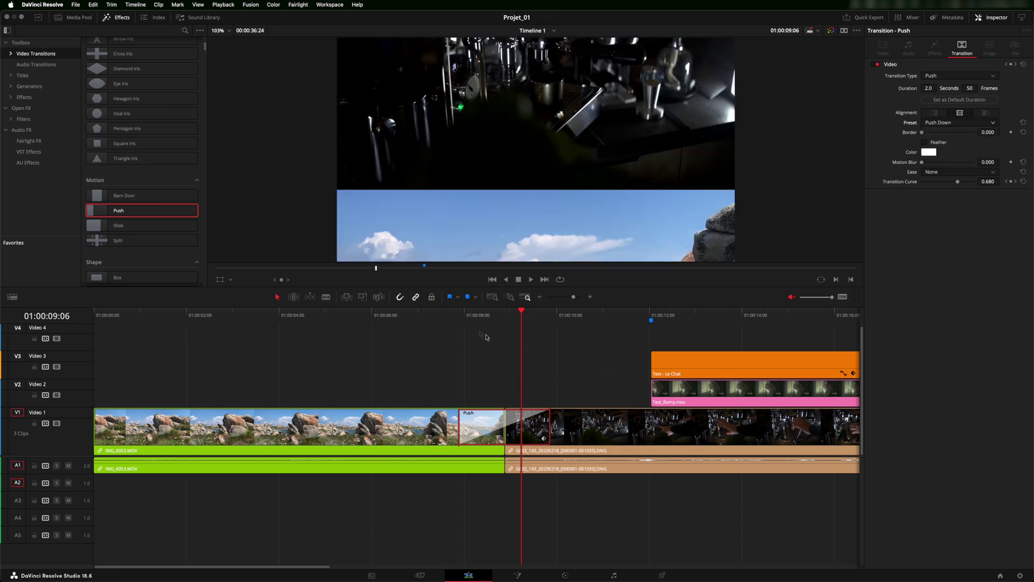
pyautogui.click(457, 317)
pyautogui.press('space')
pyautogui.press('space')
# Step: Set the transition's preset back to Push Left and its border to 18.320
pyautogui.click(989, 125)
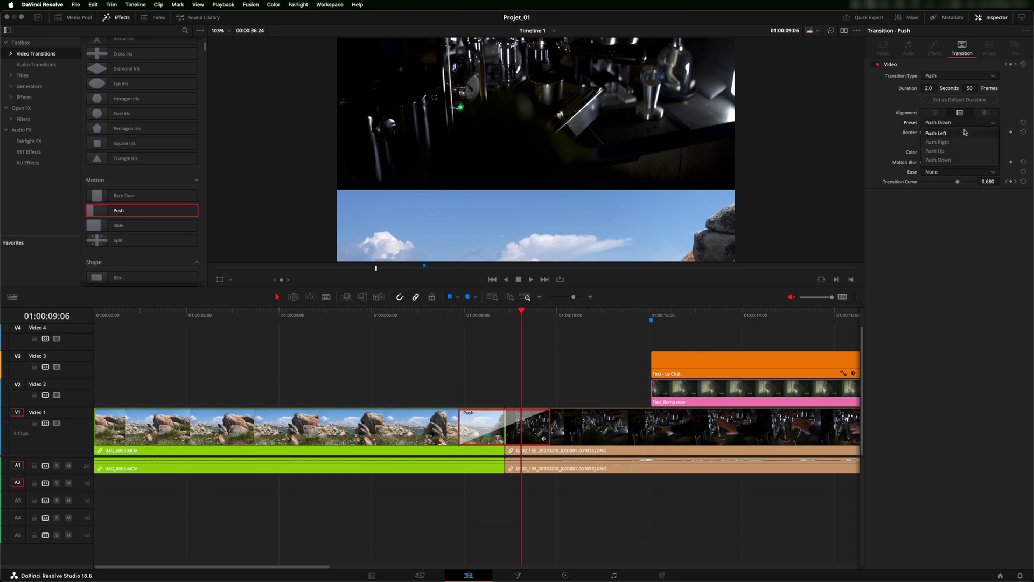
pyautogui.click(933, 150)
pyautogui.moveTo(923, 133)
pyautogui.mouseDown()
pyautogui.moveTo(946, 138)
pyautogui.moveTo(925, 137)
pyautogui.mouseUp()
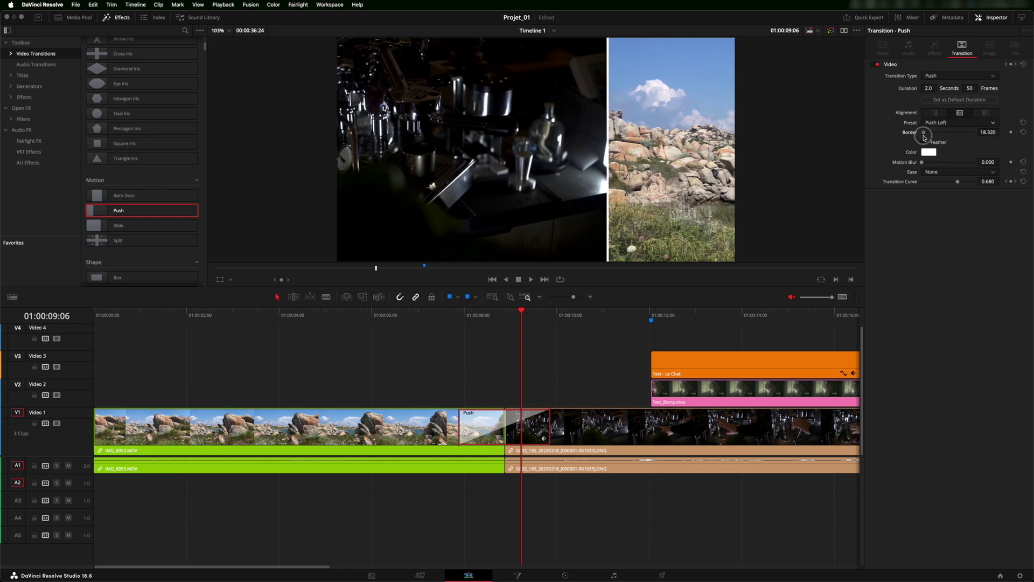
# Step: Play through the bordered Push transition to 01:00:09:23 and place the playhead inside it at 01:00:09:04
pyautogui.click(441, 320)
pyautogui.press('space')
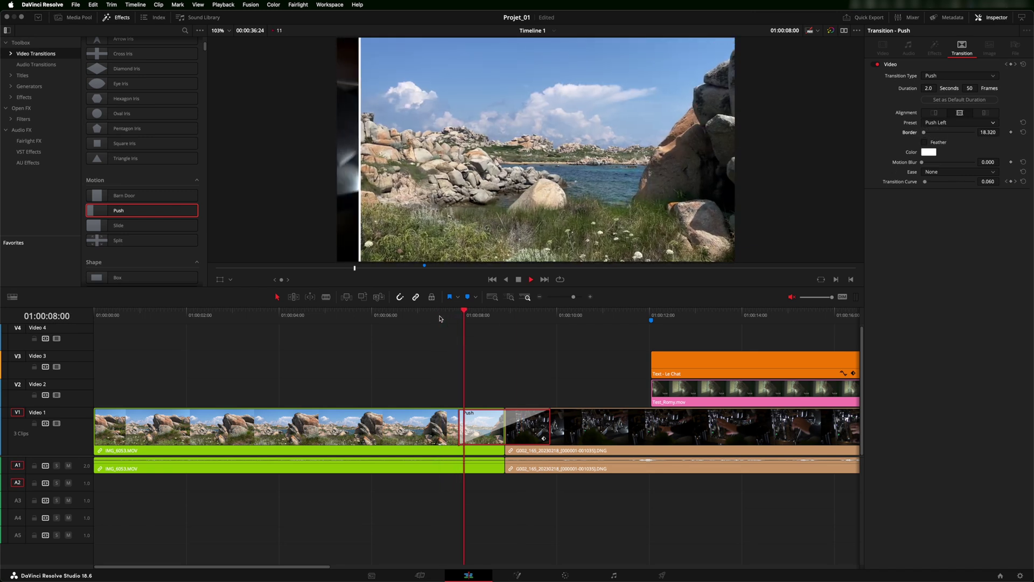
pyautogui.press('space')
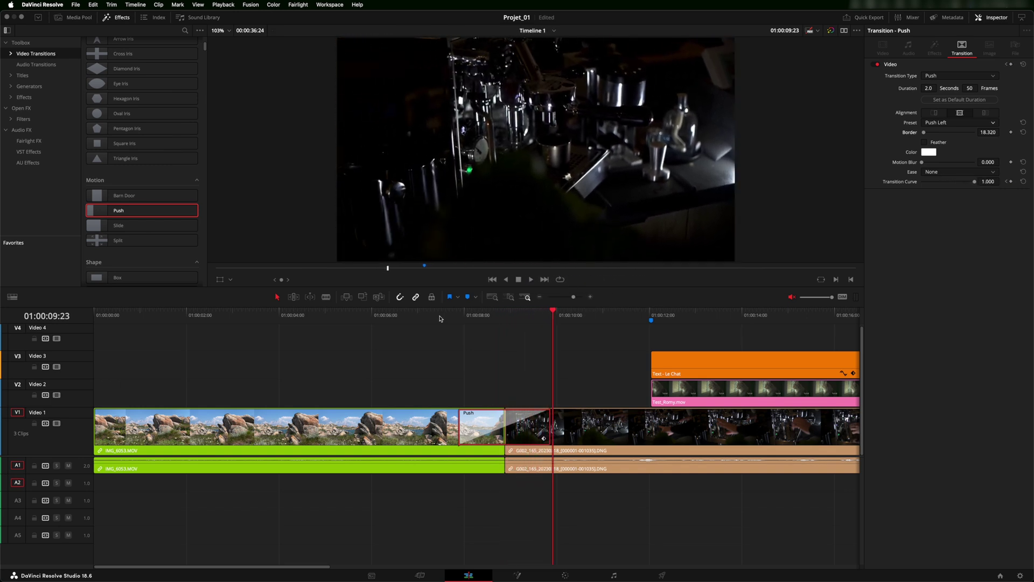
pyautogui.click(519, 320)
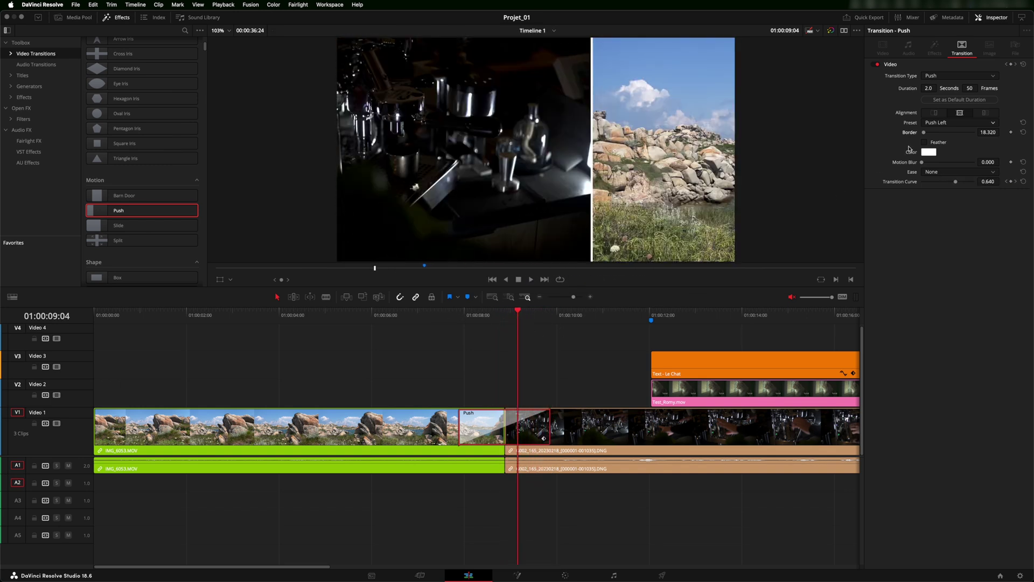
# Step: Set the transition's border colour to Red from the Apple colour list
pyautogui.click(928, 152)
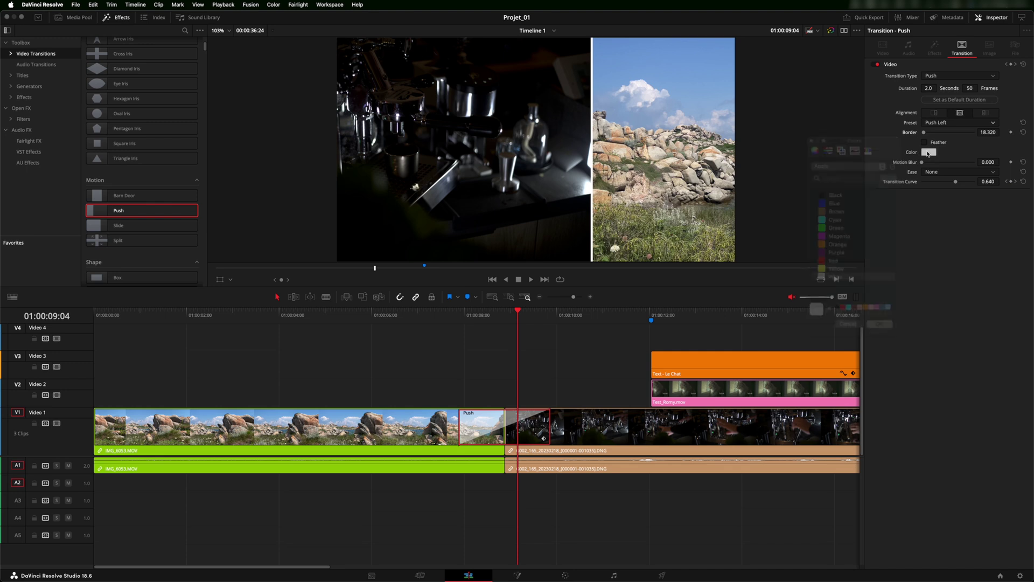
pyautogui.click(824, 195)
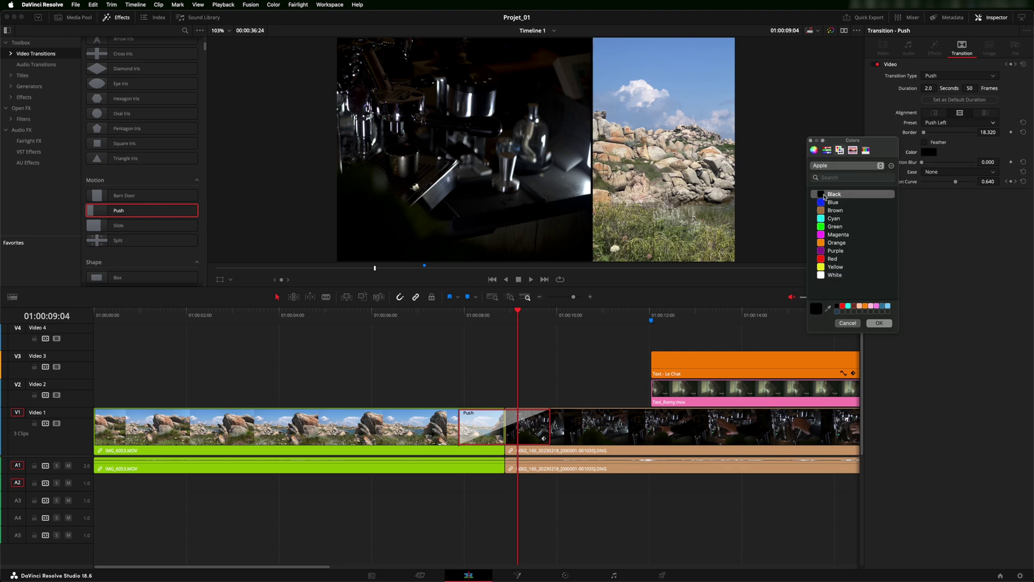
pyautogui.click(830, 259)
pyautogui.click(879, 324)
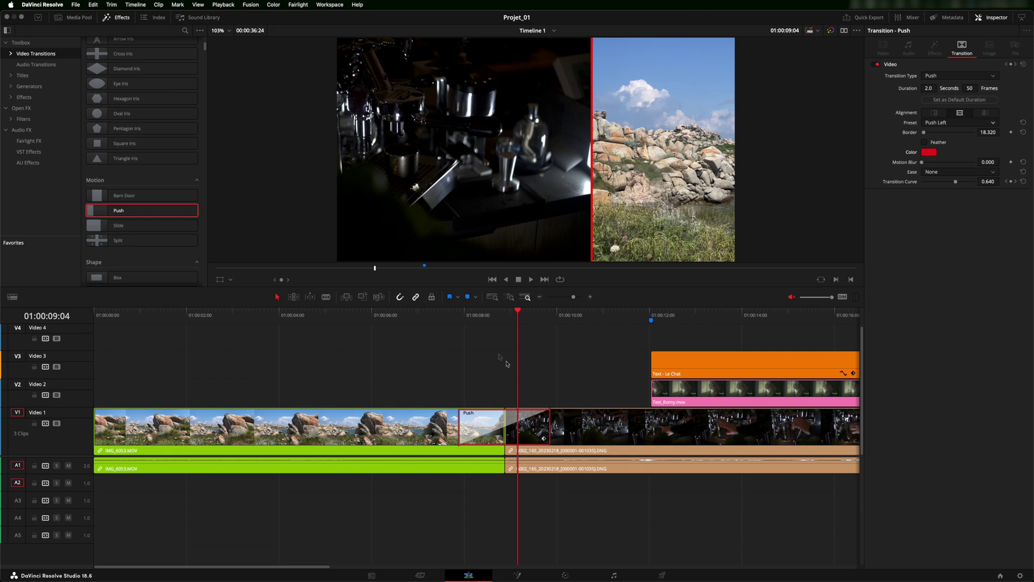
# Step: Play the red-bordered transition to 01:00:09:07 and try the border's Feather option, switching it on and back off
pyautogui.click(451, 318)
pyautogui.press('space')
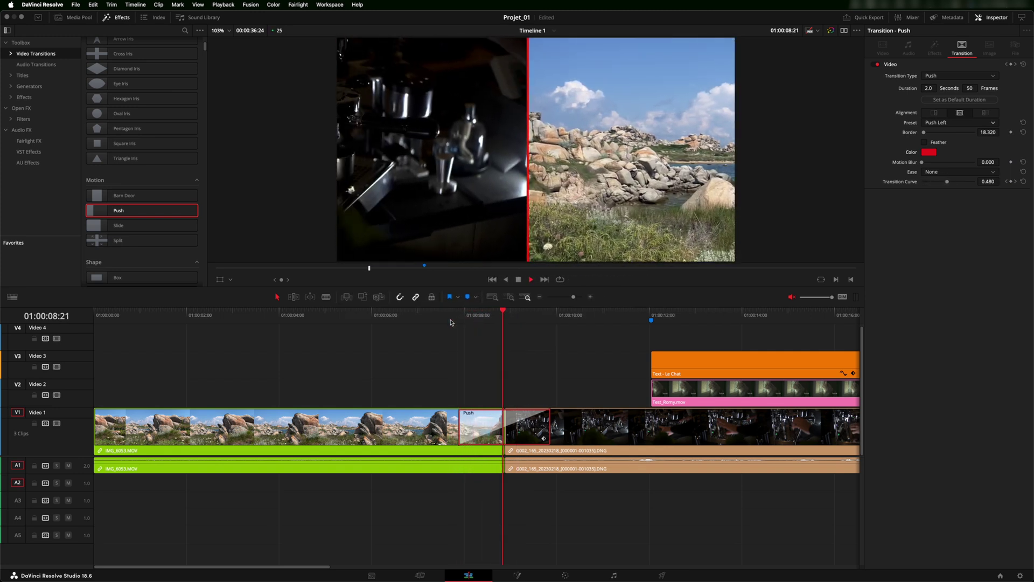
pyautogui.press('space')
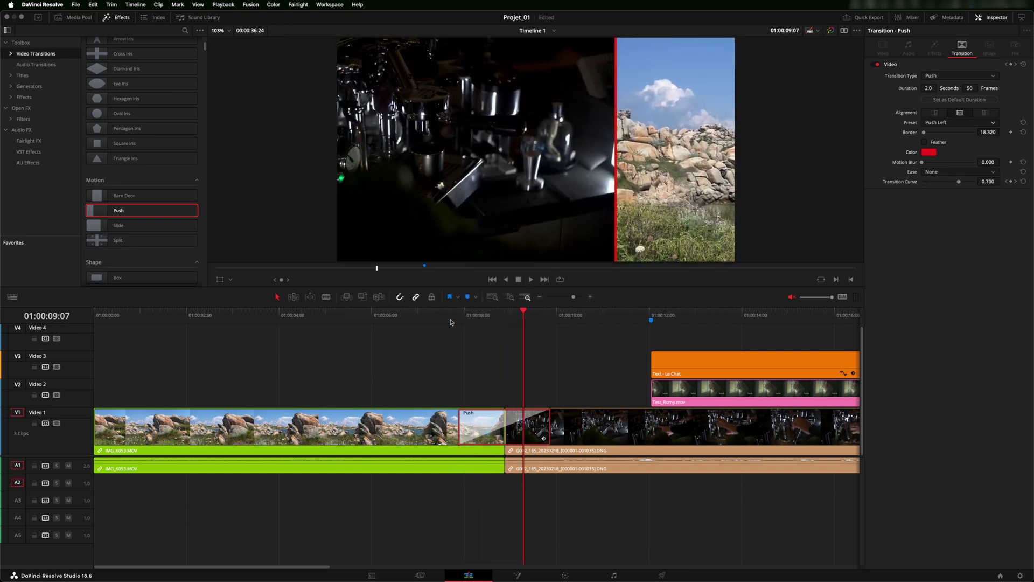
pyautogui.click(925, 144)
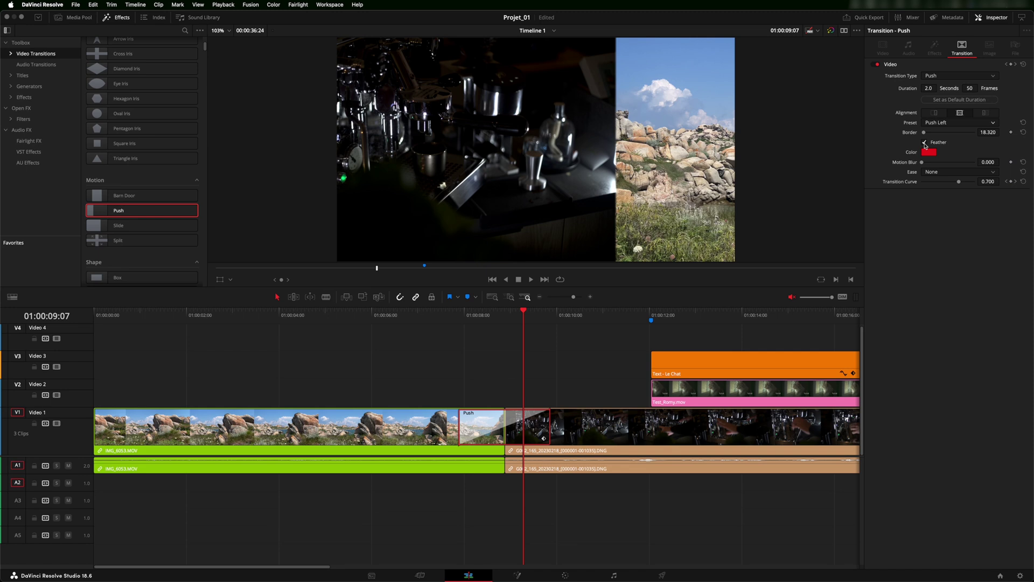
pyautogui.click(925, 143)
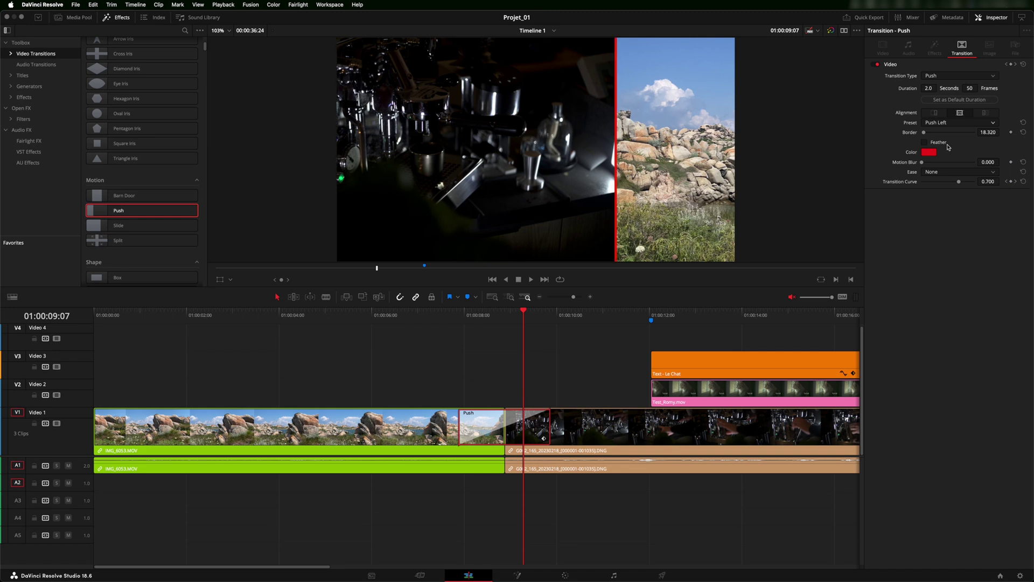
# Step: Turn on the border's Feather option, play through the feathered transition to 01:00:09:01, and turn Feather back off
pyautogui.click(925, 144)
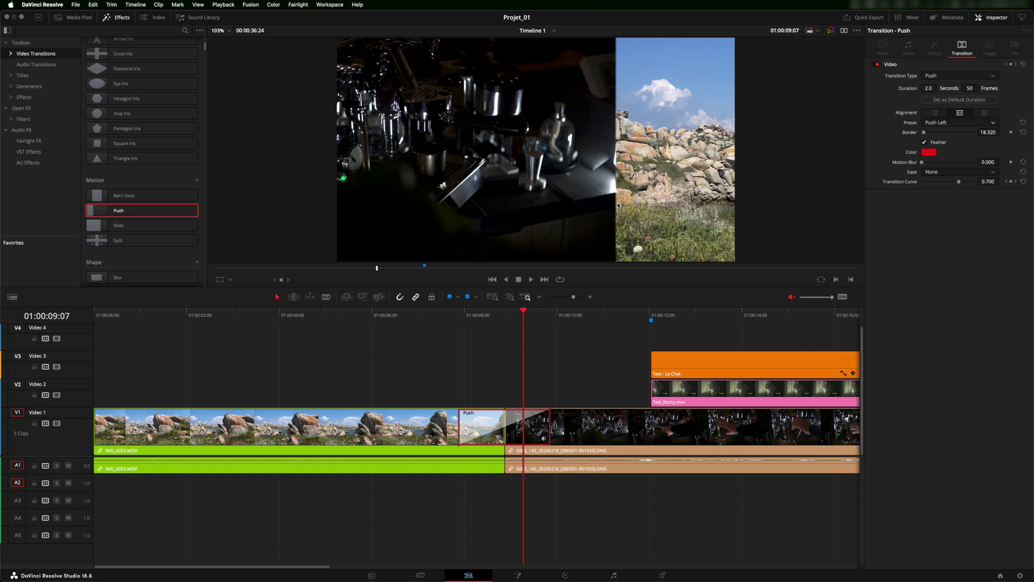
pyautogui.click(452, 318)
pyautogui.press('space')
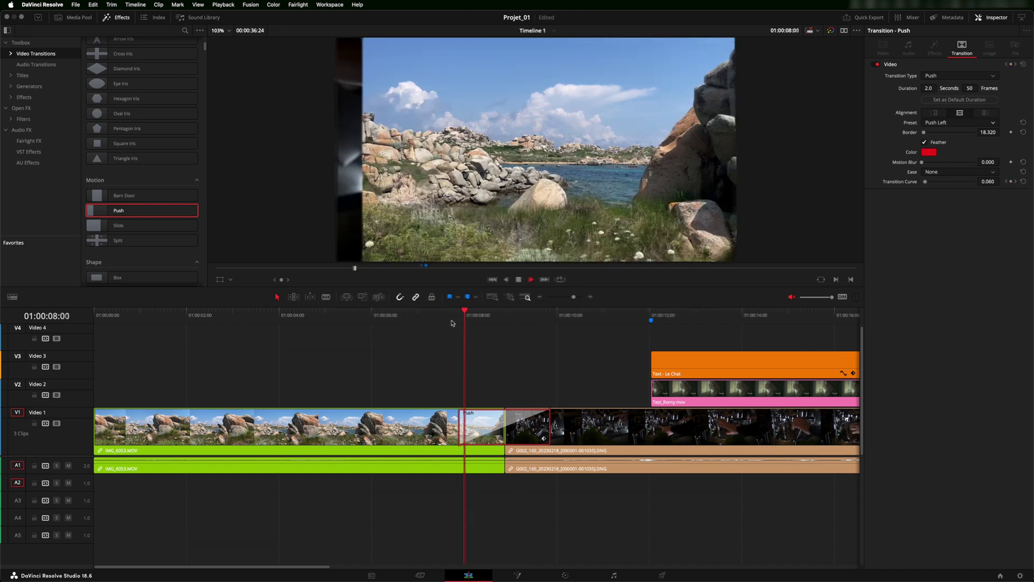
pyautogui.press('space')
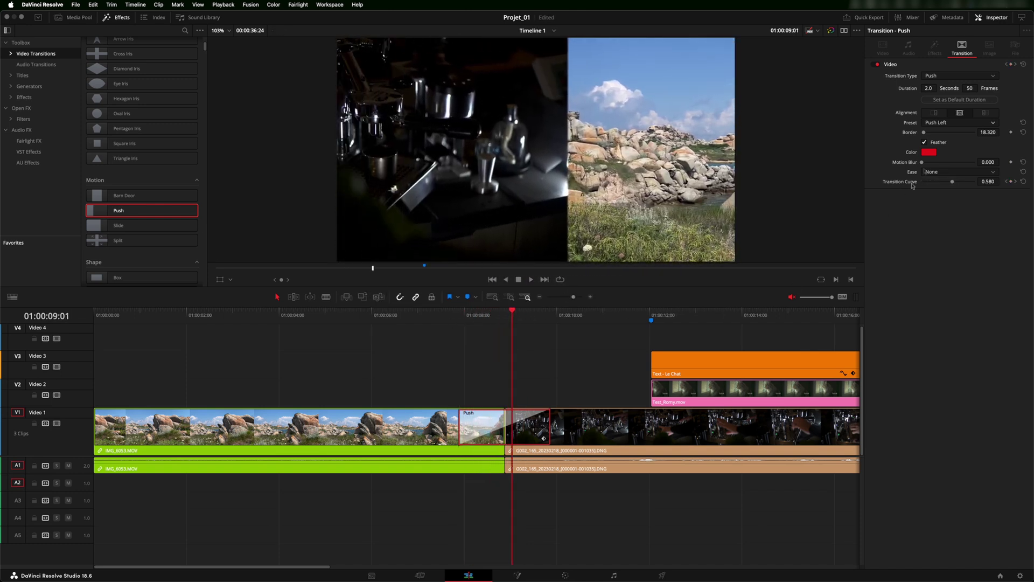
pyautogui.click(926, 143)
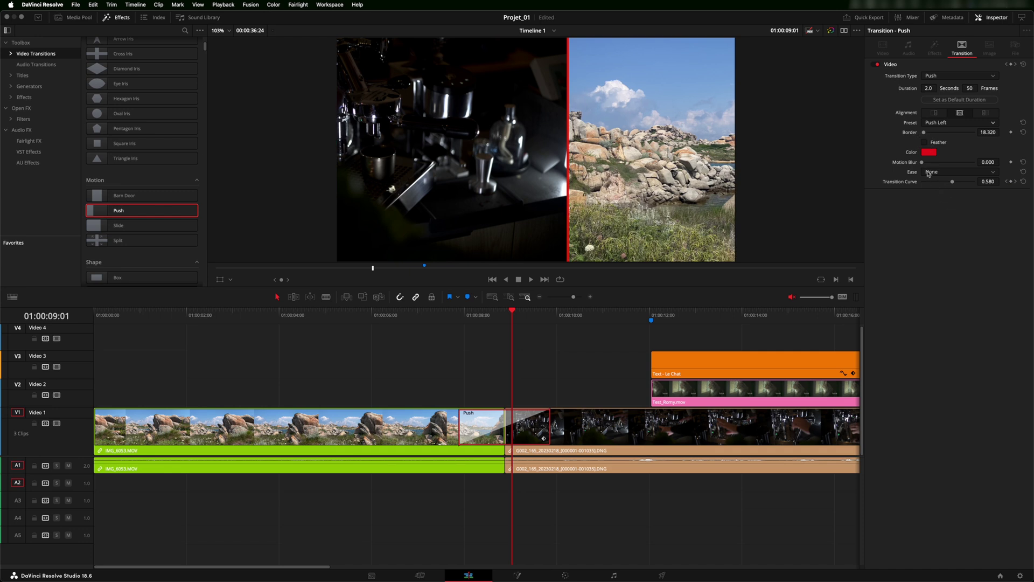
# Step: Try a Motion Blur of 1.000 on the Push transition, play it through, and return the blur to 0.000
pyautogui.moveTo(923, 164); pyautogui.dragTo(984, 170)
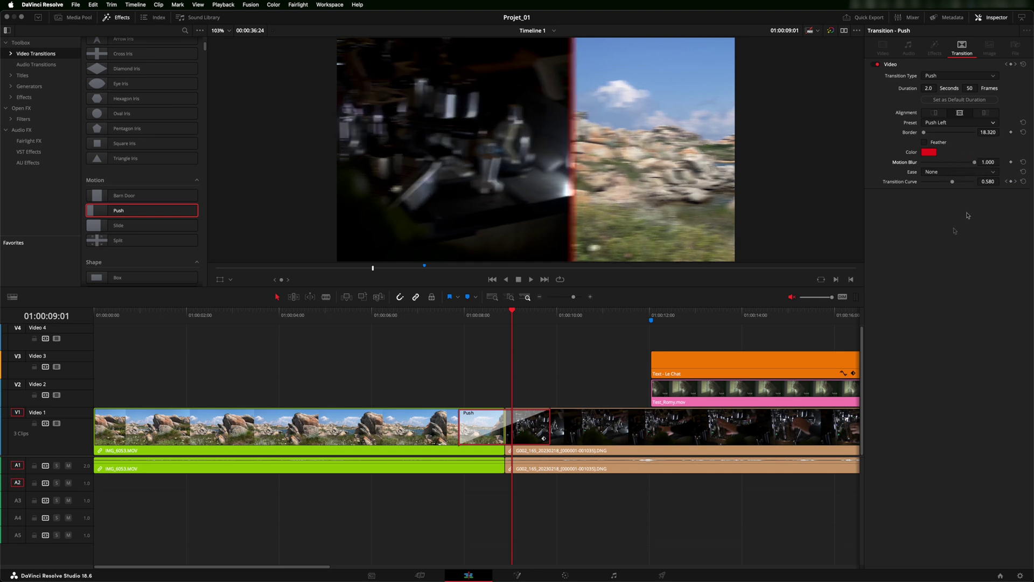
pyautogui.click(434, 322)
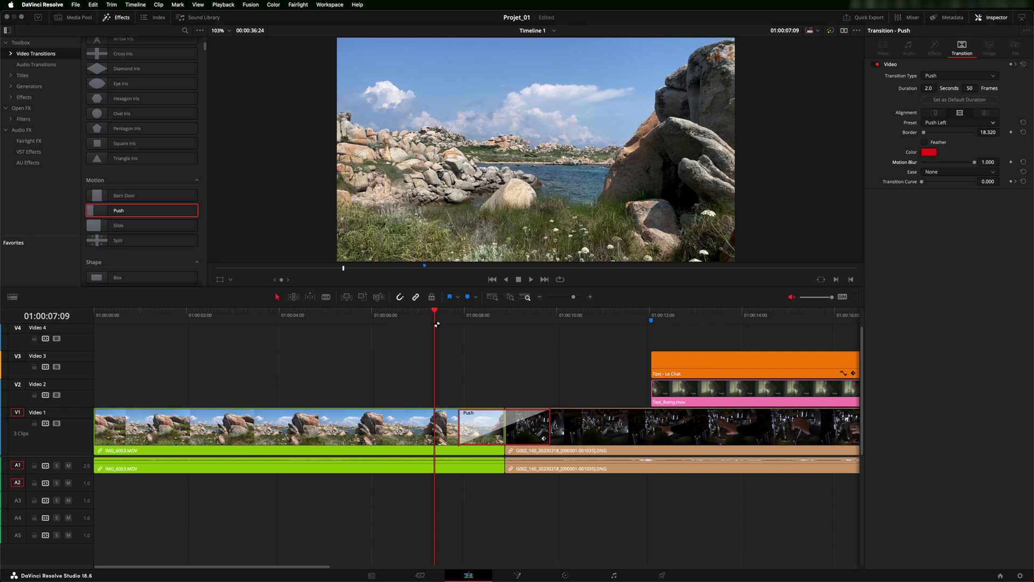
pyautogui.press('space')
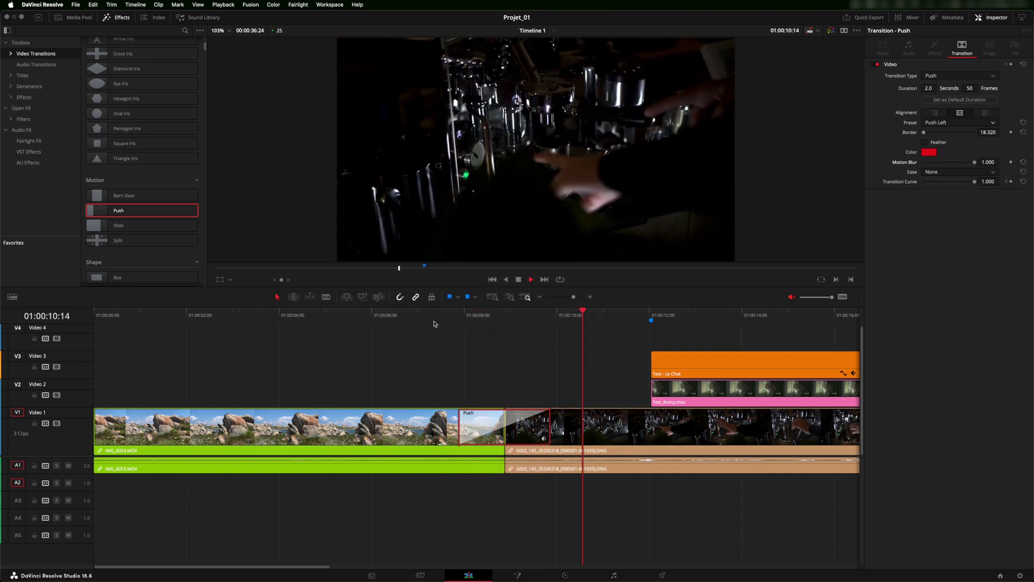
pyautogui.click(504, 323)
pyautogui.moveTo(973, 164); pyautogui.dragTo(881, 163)
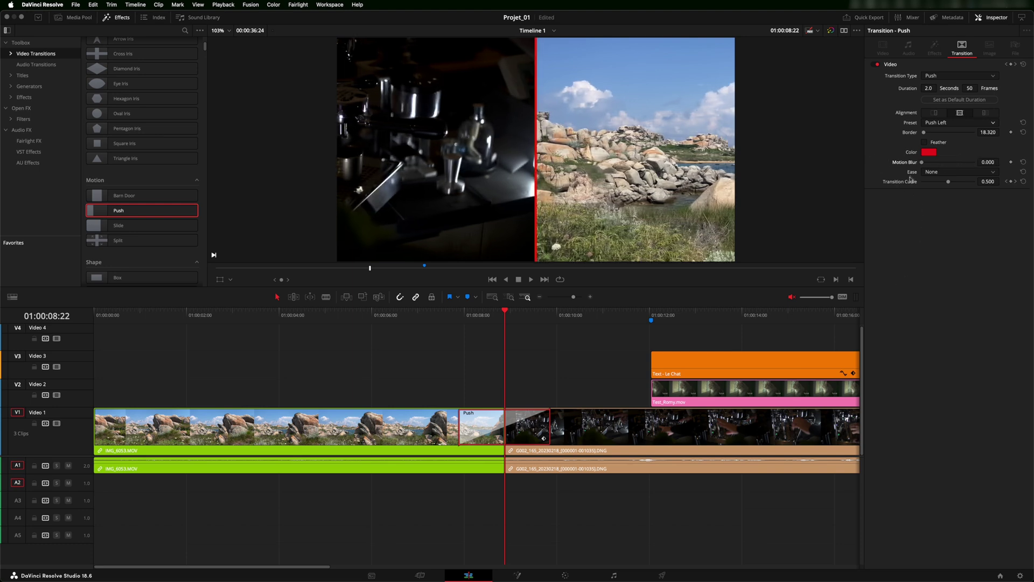
# Step: Save the project, play through the unblurred transition to 01:00:10:23, and return the playhead to the cut at 01:00:08:22
pyautogui.press('super+s')
pyautogui.click(442, 316)
pyautogui.press('space')
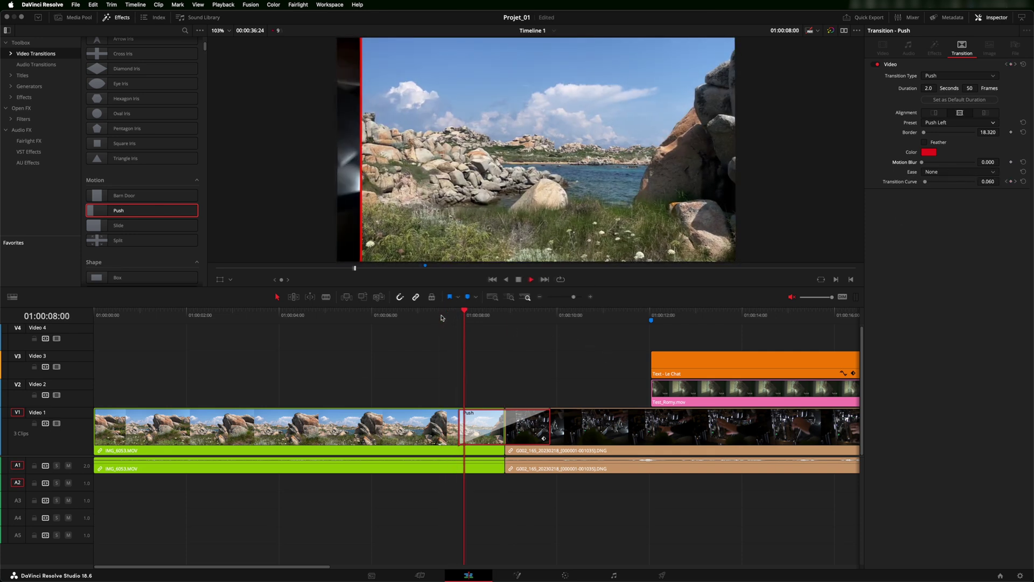
pyautogui.press('space')
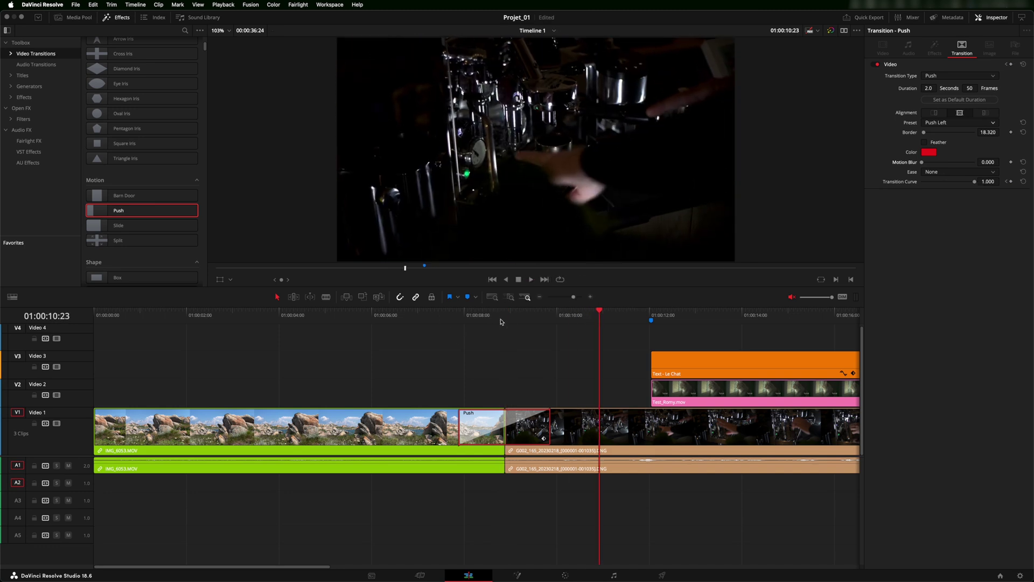
pyautogui.press('Up')
# Step: Set the transition's Ease to In, play through it, and place the playhead inside it at 01:00:08:16
pyautogui.click(994, 173)
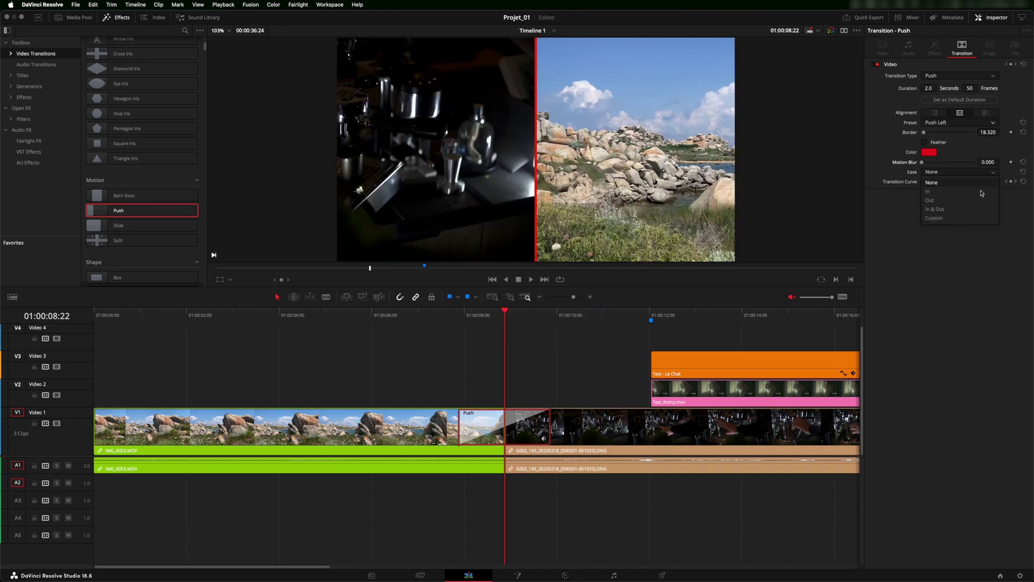
pyautogui.click(946, 192)
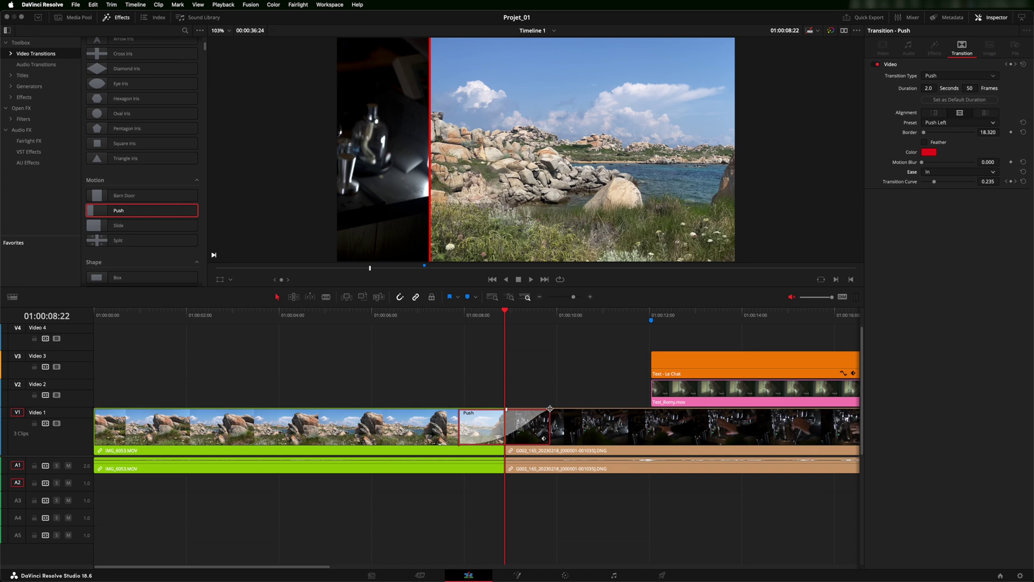
pyautogui.click(423, 316)
pyautogui.press('space')
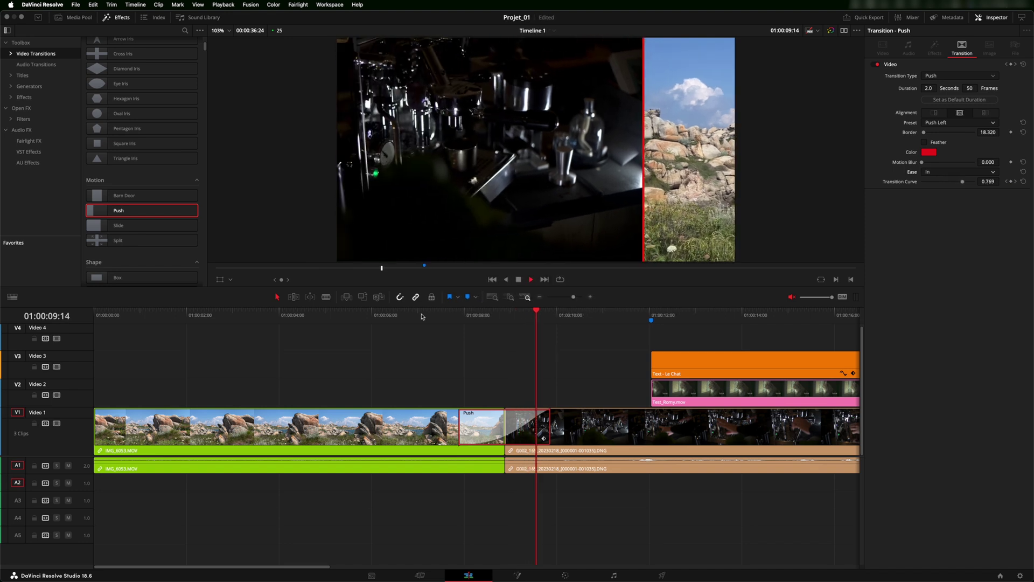
pyautogui.press('space')
pyautogui.click(493, 318)
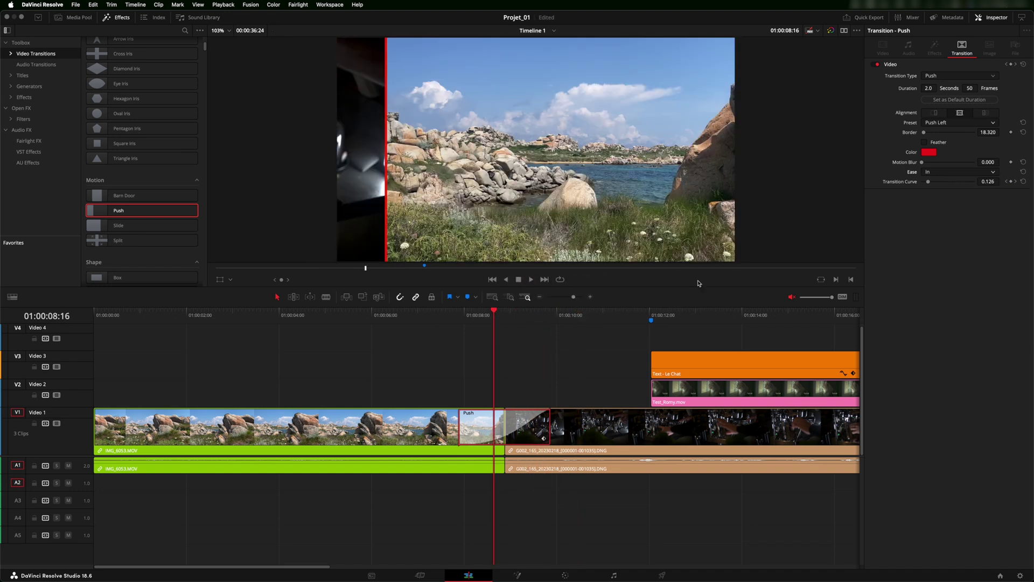
# Step: Change the transition's Ease to Out, play through it, and place the playhead on the cut at 01:00:08:22
pyautogui.click(942, 173)
pyautogui.click(942, 202)
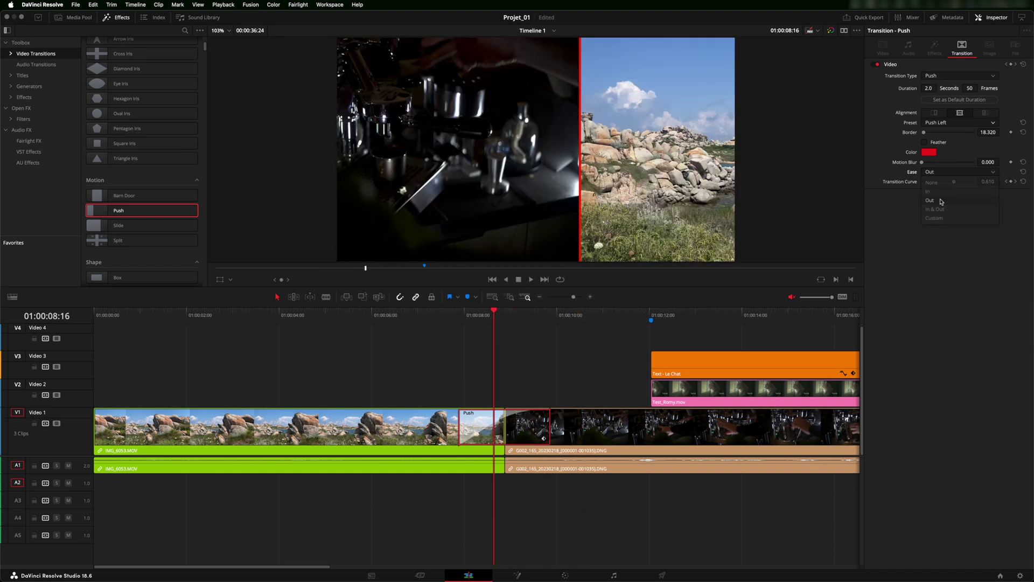
pyautogui.click(443, 319)
pyautogui.press('space')
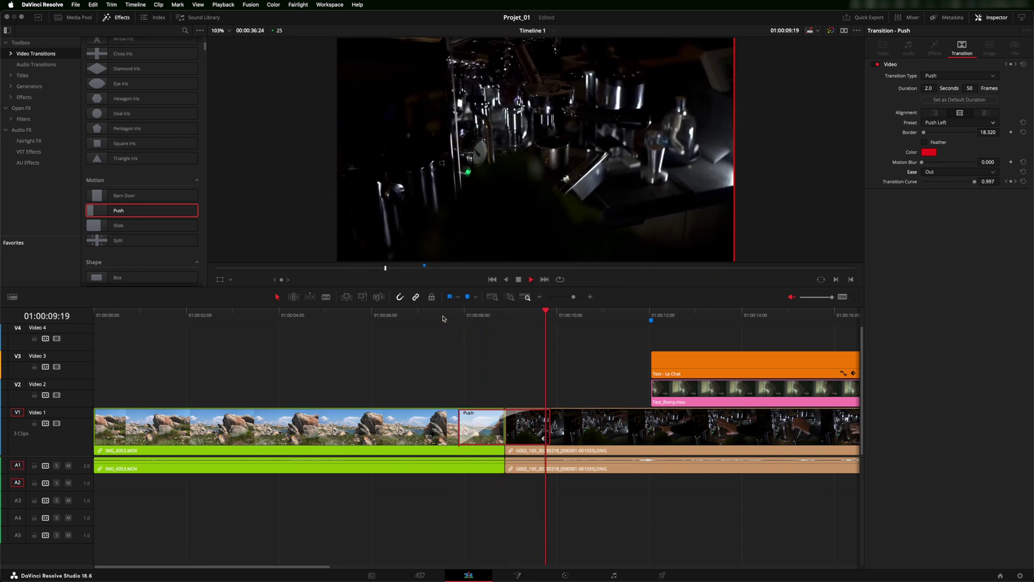
pyautogui.press('space')
pyautogui.click(500, 317)
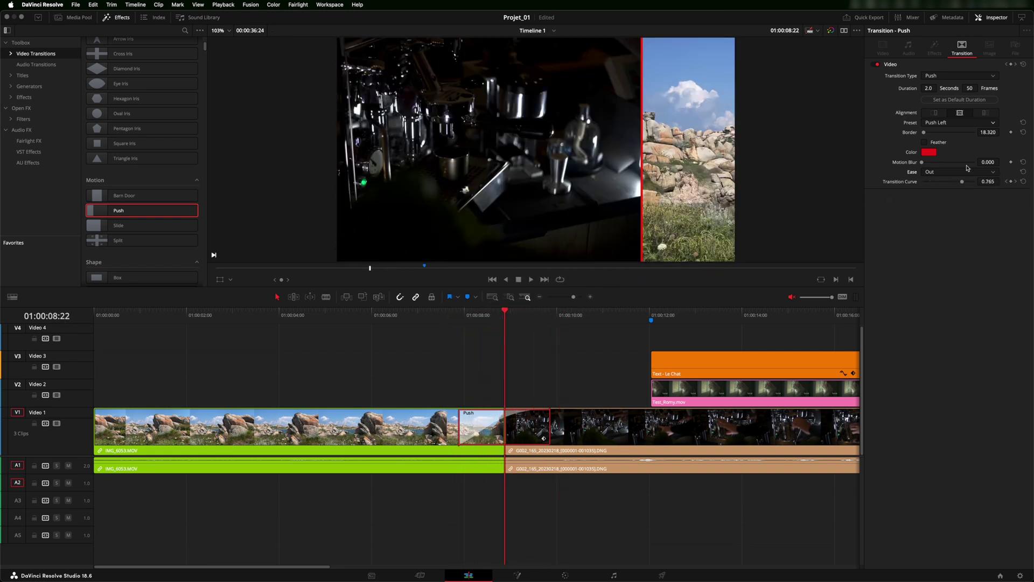
# Step: Try the In & Out ease on the transition, play to 01:00:10:16, and return the playhead to the cut
pyautogui.click(958, 171)
pyautogui.click(950, 211)
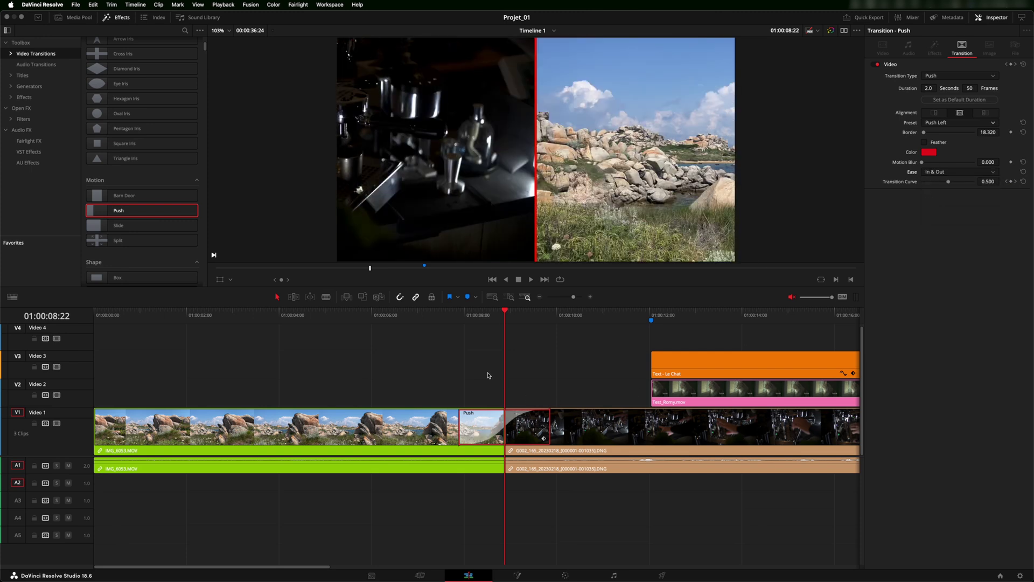
pyautogui.click(433, 317)
pyautogui.press('space')
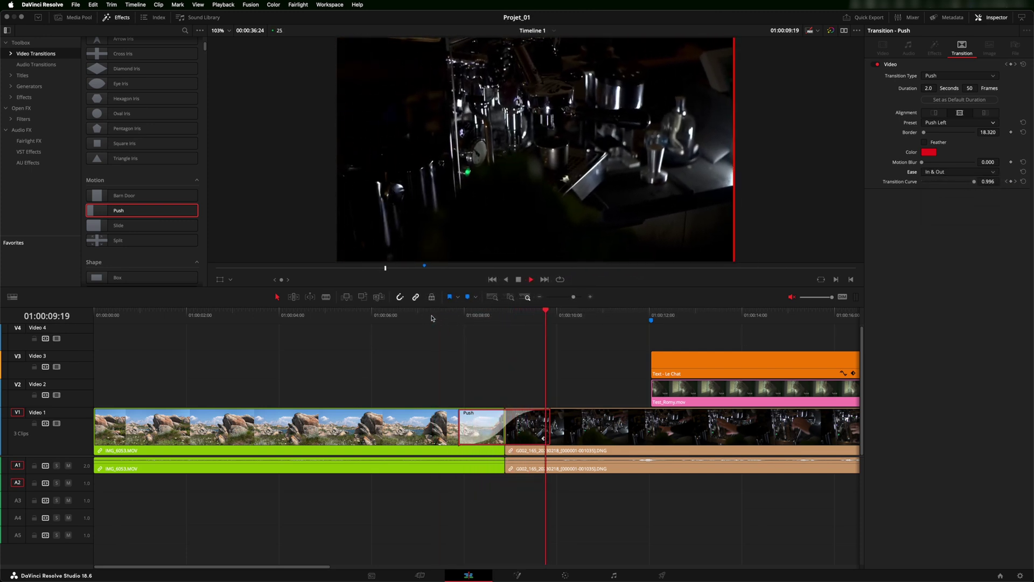
pyautogui.press('space')
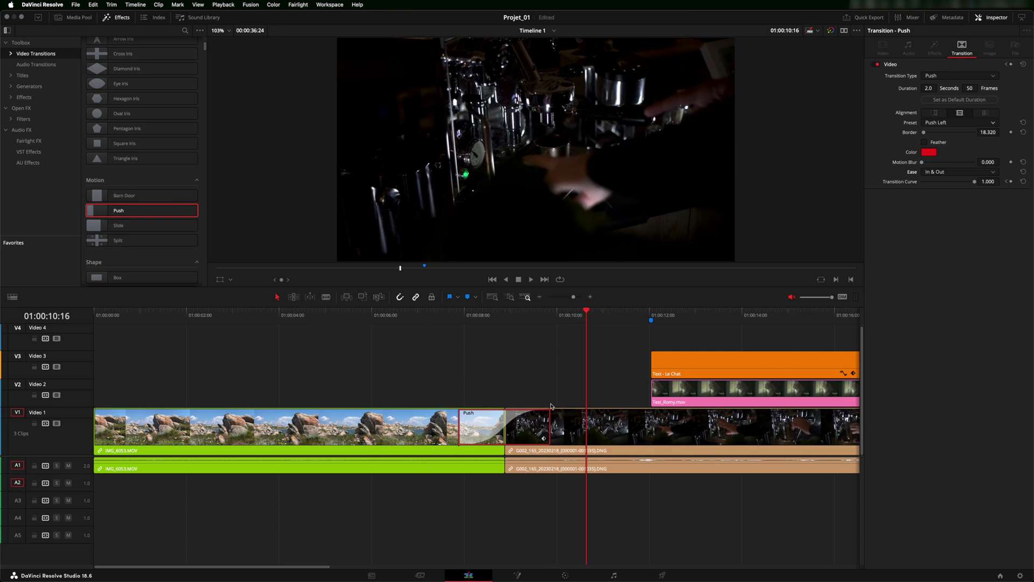
pyautogui.click(506, 316)
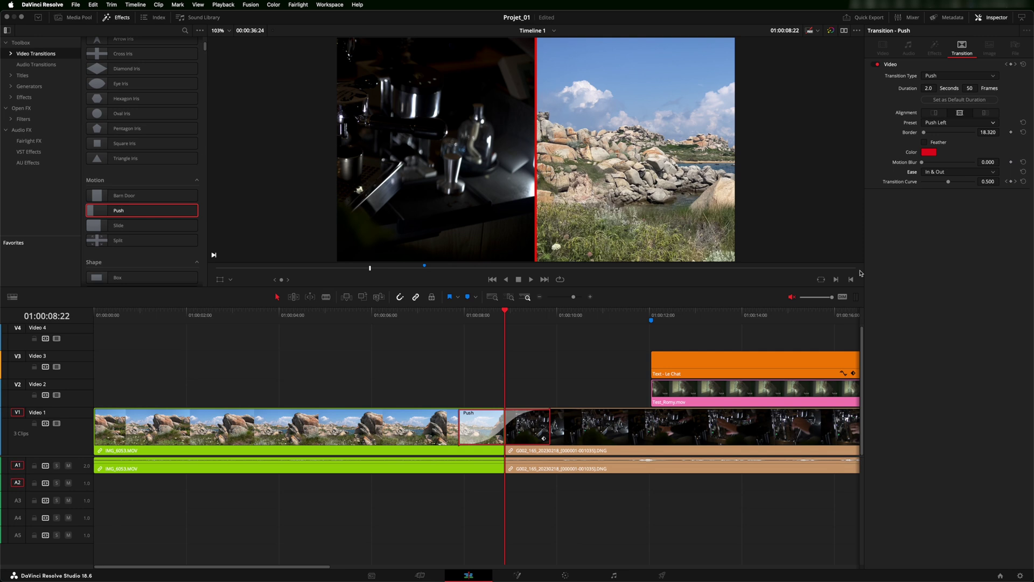
# Step: Set the transition's Ease to Custom with a Transition Curve value of 0.000 at 01:00:08:22, and play through it
pyautogui.click(992, 174)
pyautogui.click(953, 218)
pyautogui.moveTo(948, 184); pyautogui.dragTo(914, 186)
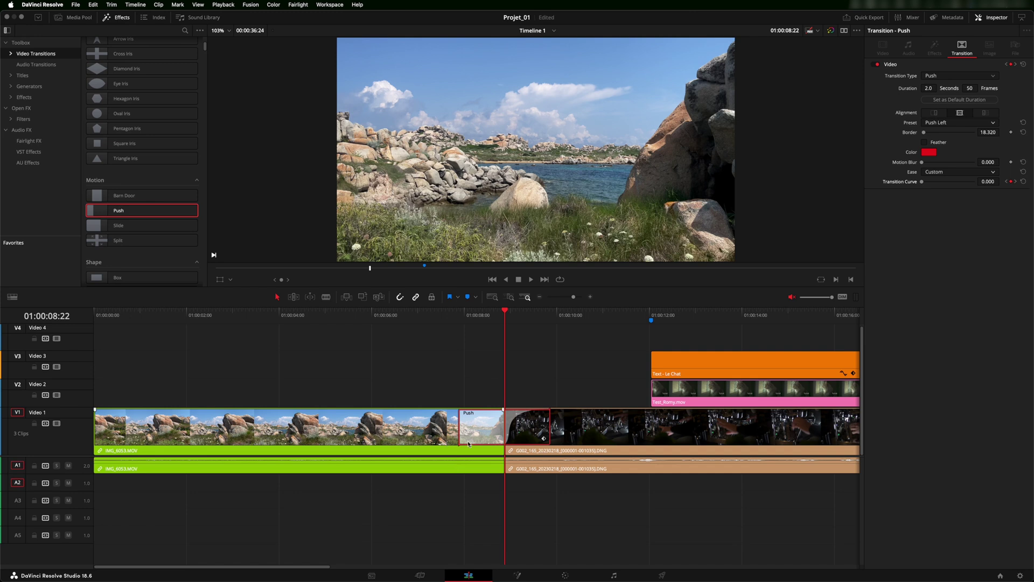
pyautogui.click(437, 316)
pyautogui.press('space')
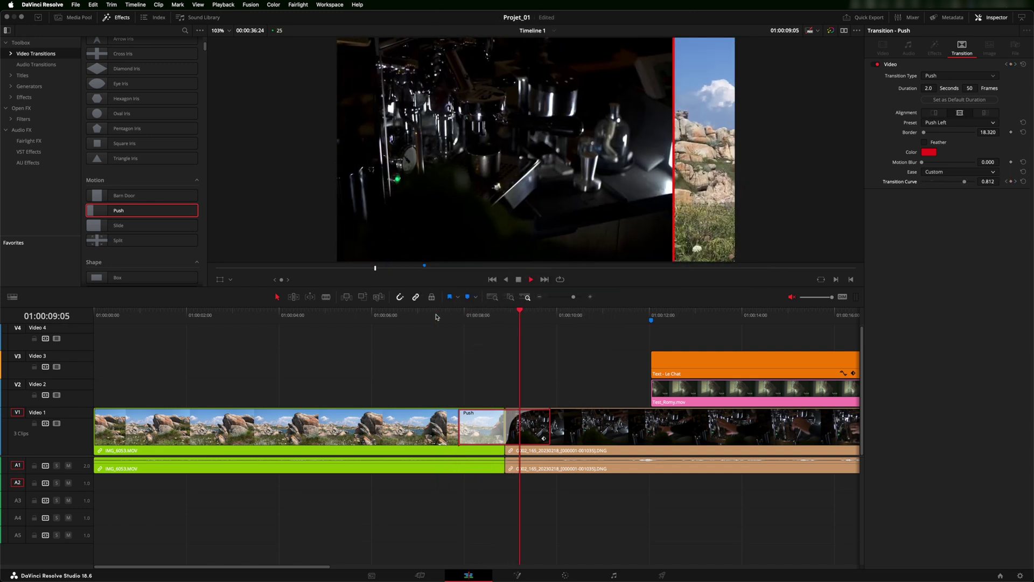
pyautogui.press('space')
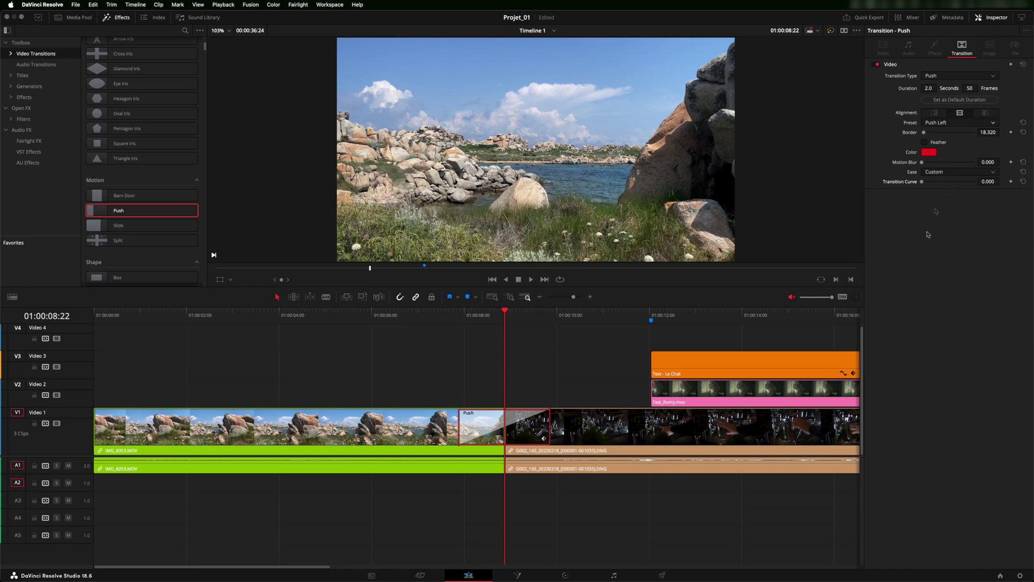
# Step: Switch the transition's Ease from Custom back to In & Out and play through it to 01:00:10:12
pyautogui.click(994, 173)
pyautogui.click(936, 209)
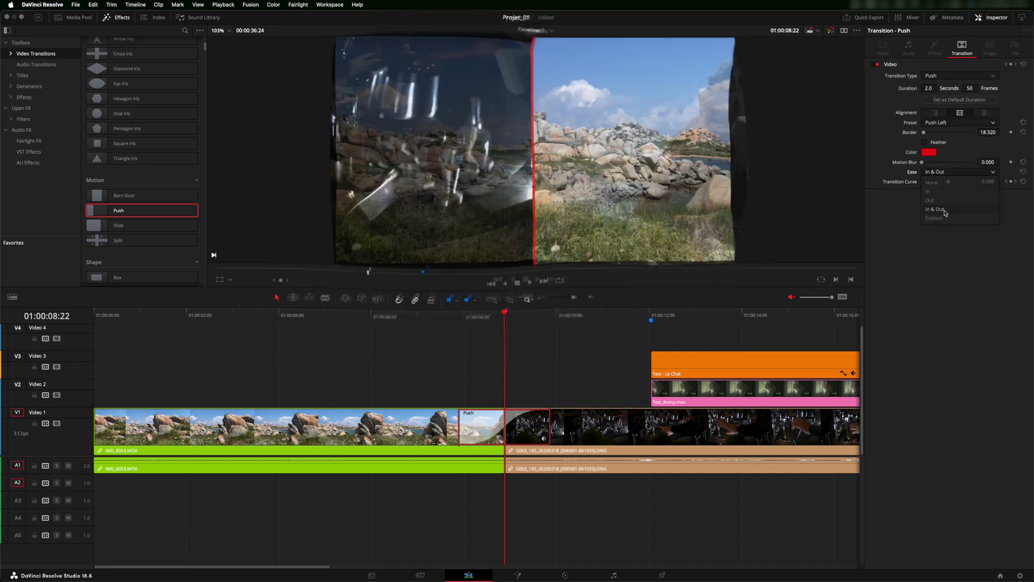
pyautogui.click(431, 316)
pyautogui.press('space')
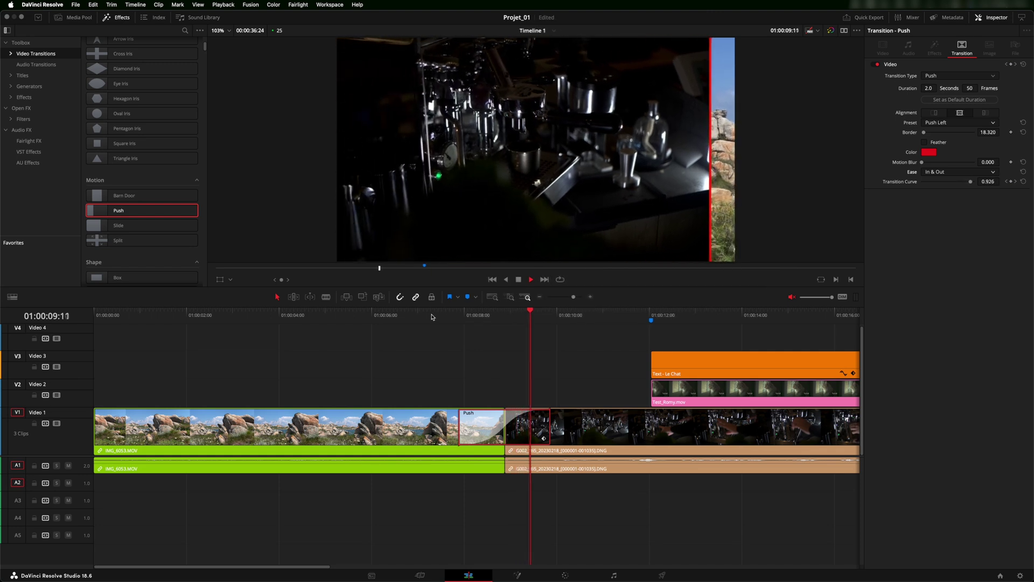
pyautogui.press('space')
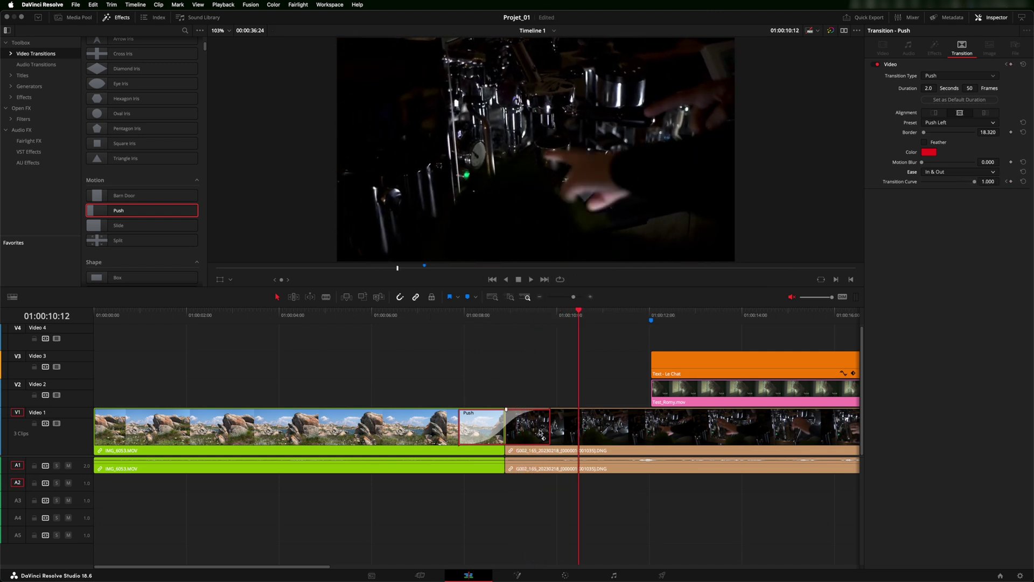
# Step: Lengthen the Push transition on the timeline to 66 frames, play through it, and place the playhead on the cut at 01:00:08:22
pyautogui.moveTo(549, 425); pyautogui.dragTo(565, 427)
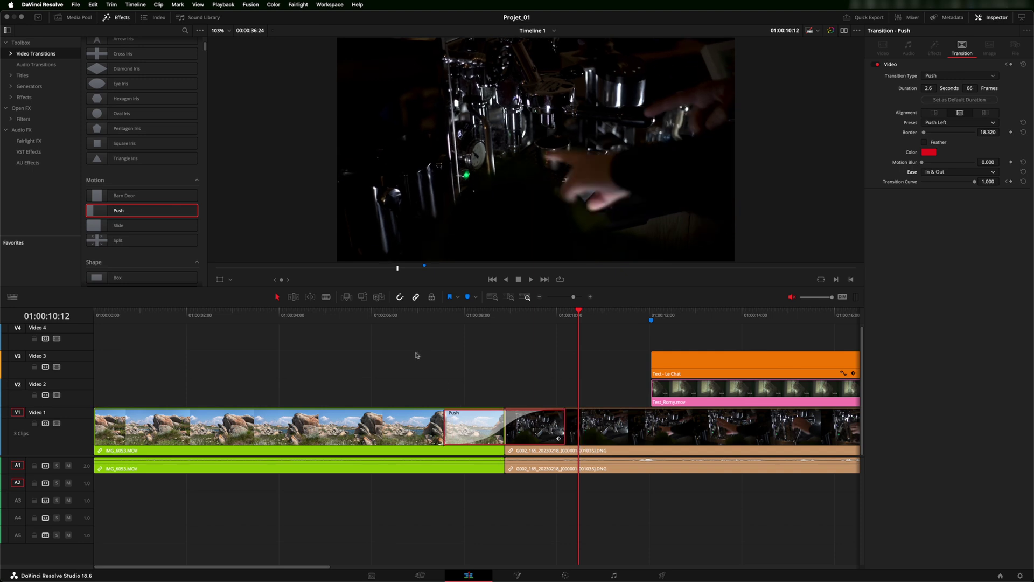
pyautogui.click(409, 325)
pyautogui.press('space')
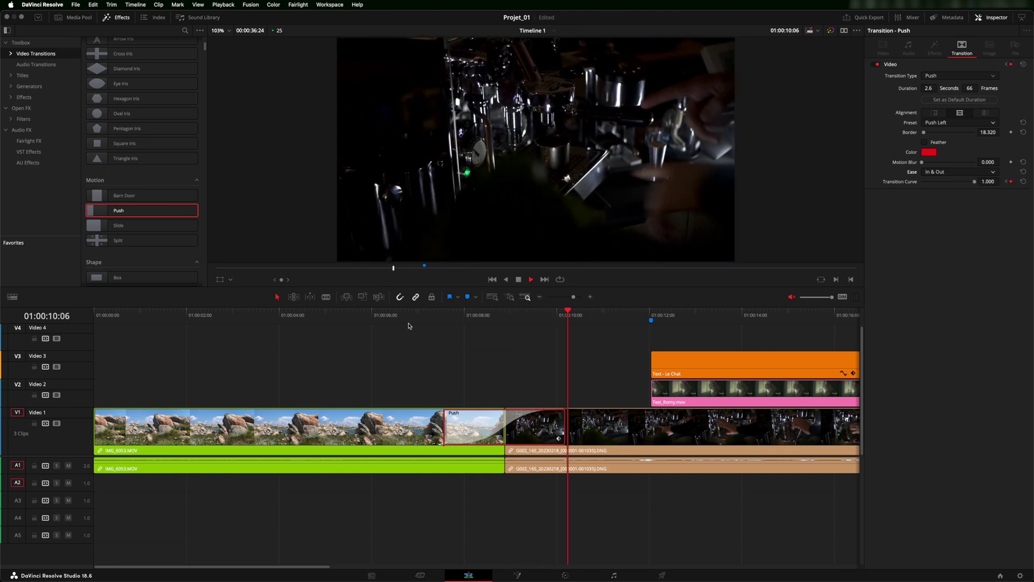
pyautogui.press('space')
pyautogui.click(504, 323)
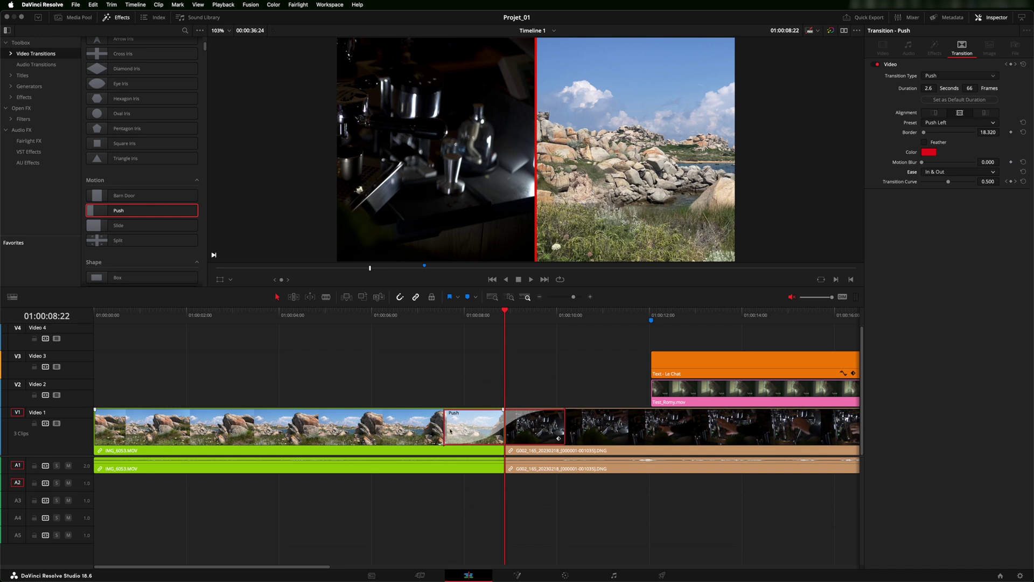
# Step: Delete the Push transition between the first two Video 1 clips and ripple-extend the first clip's end to 01:00:11:09
pyautogui.scroll(-4, 517, 494)
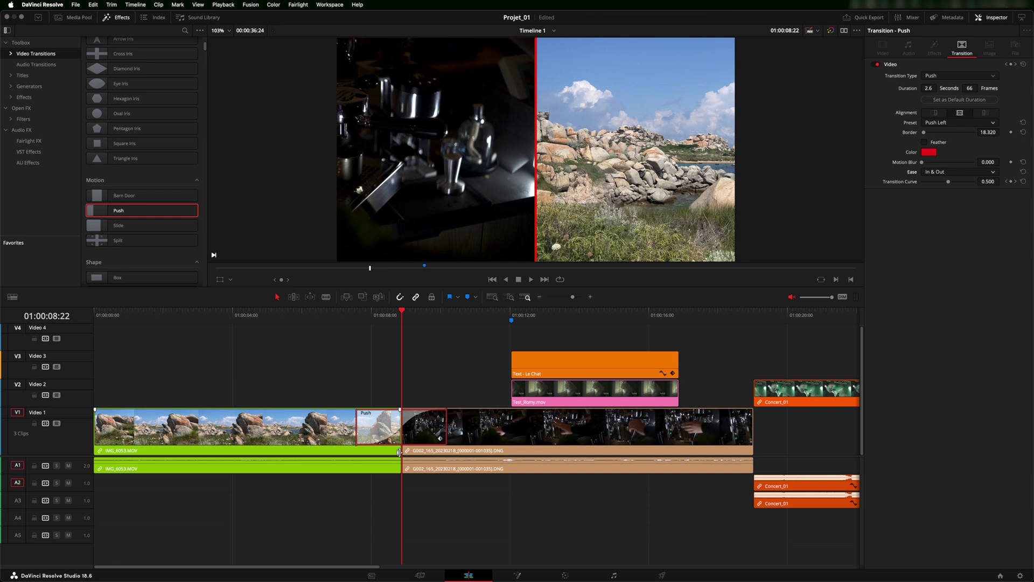
pyautogui.click(397, 450)
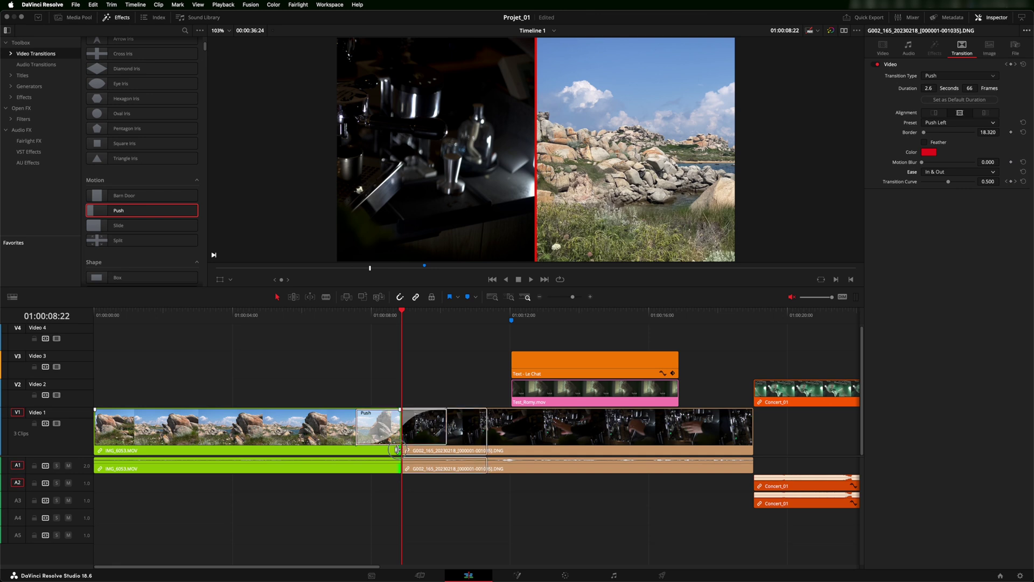
pyautogui.click(445, 438)
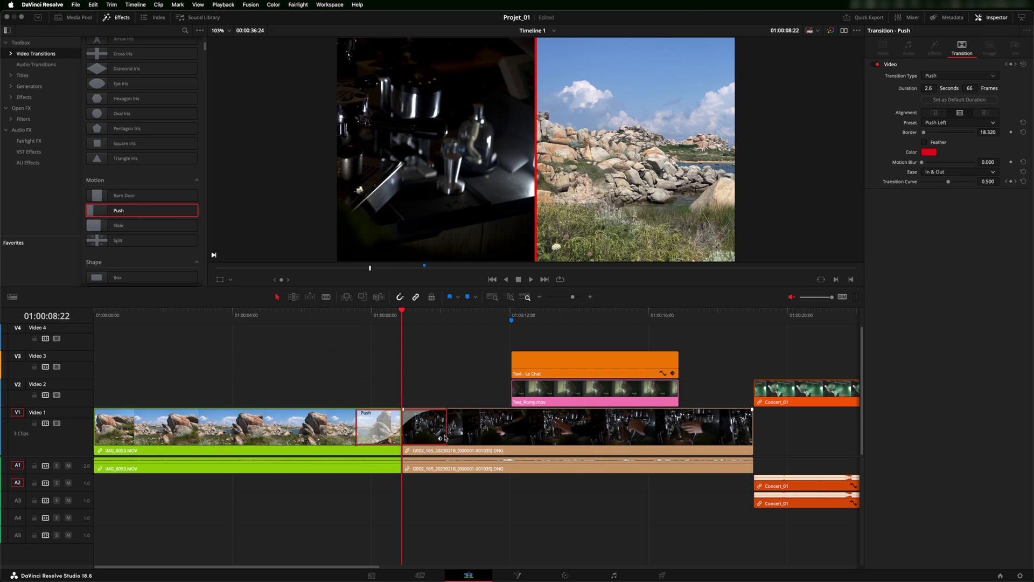
pyautogui.press('Delete')
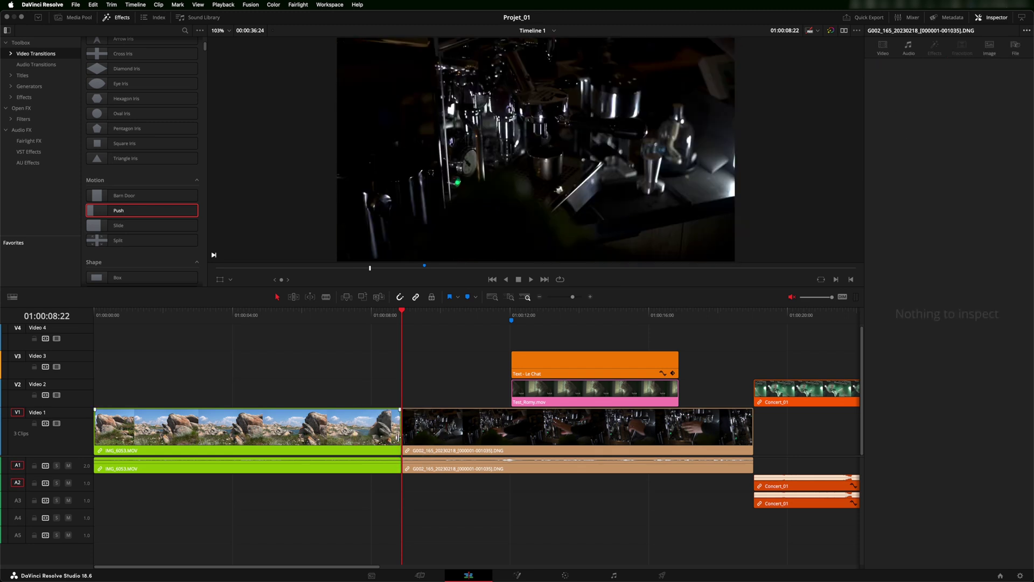
pyautogui.moveTo(399, 437); pyautogui.dragTo(486, 438)
pyautogui.press('b')
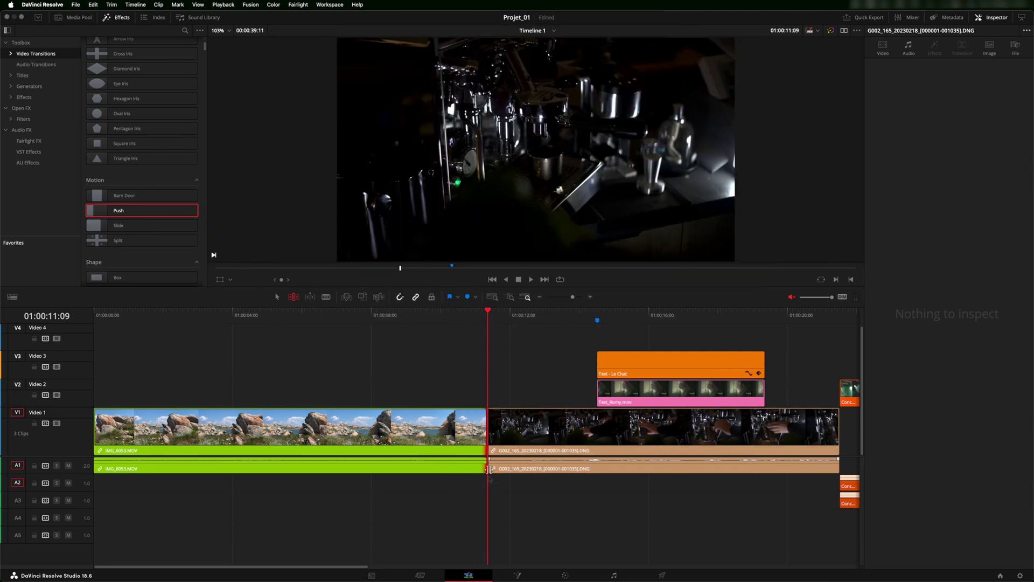
# Step: Try applying a Push transition at the cut, add it to the end of the first Video 1 clip, and delete it
pyautogui.click(530, 312)
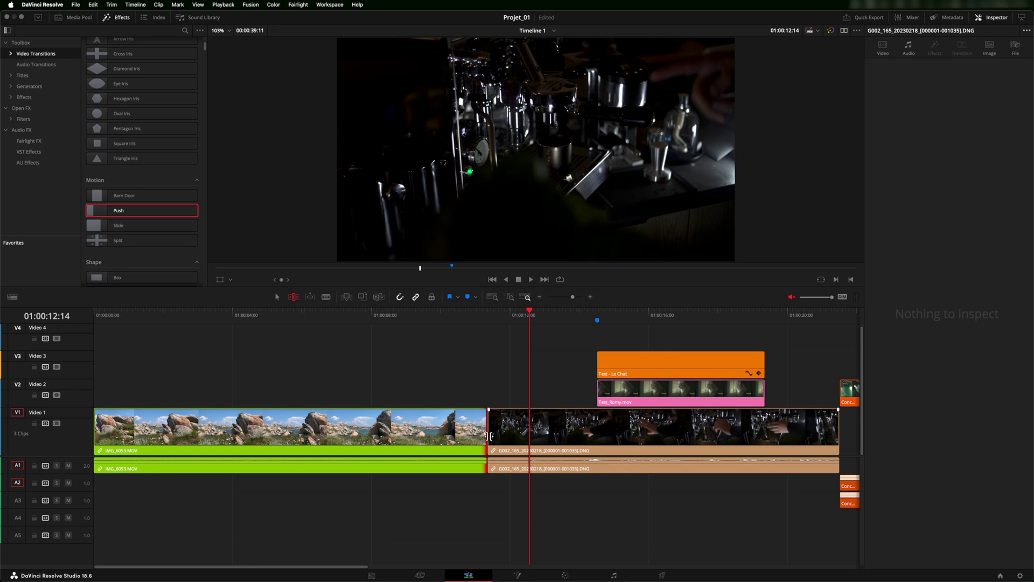
pyautogui.moveTo(489, 437)
pyautogui.mouseDown()
pyautogui.moveTo(455, 437)
pyautogui.moveTo(487, 437)
pyautogui.mouseUp()
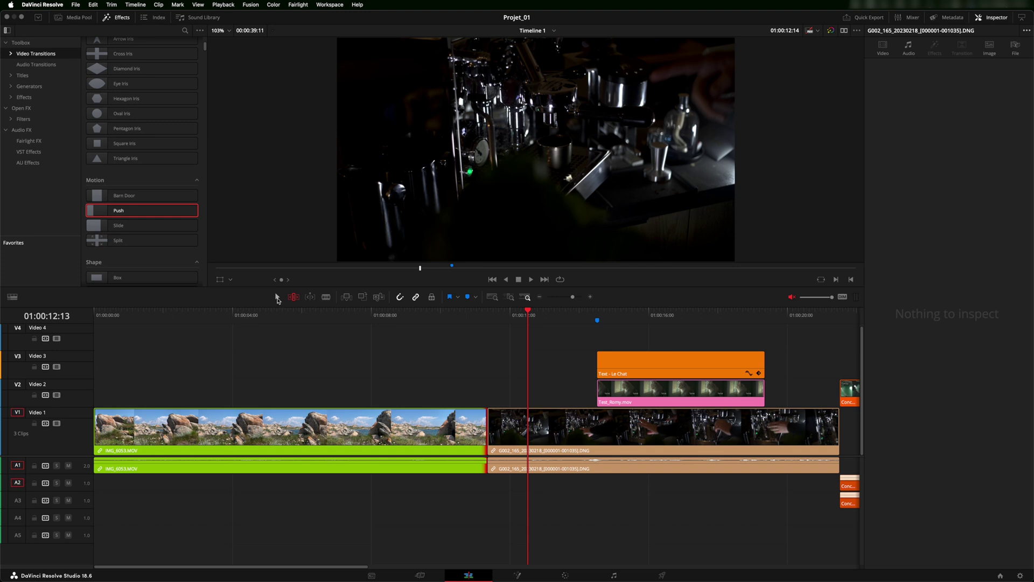
pyautogui.moveTo(106, 210); pyautogui.dragTo(494, 442)
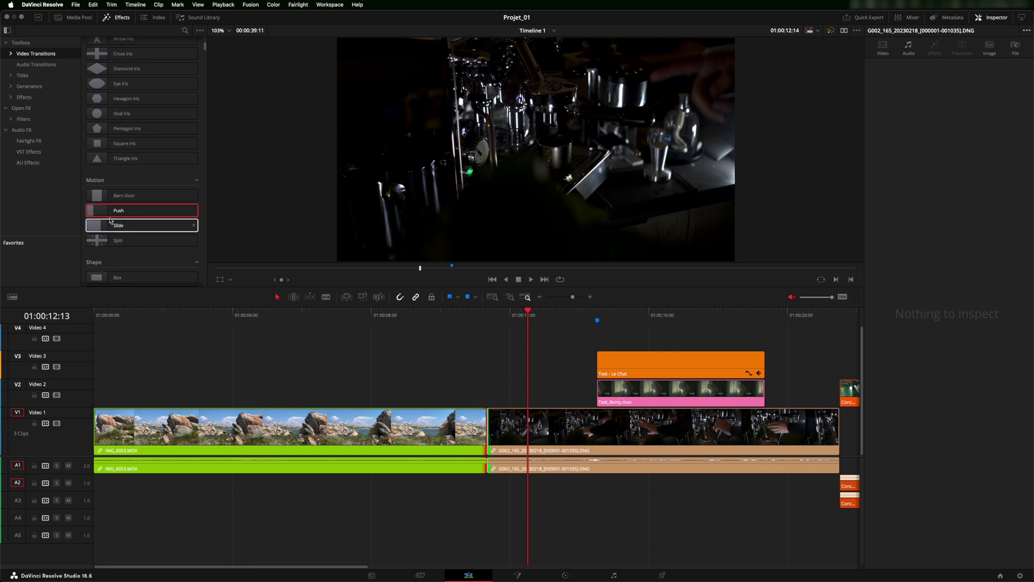
pyautogui.moveTo(114, 211); pyautogui.dragTo(481, 437)
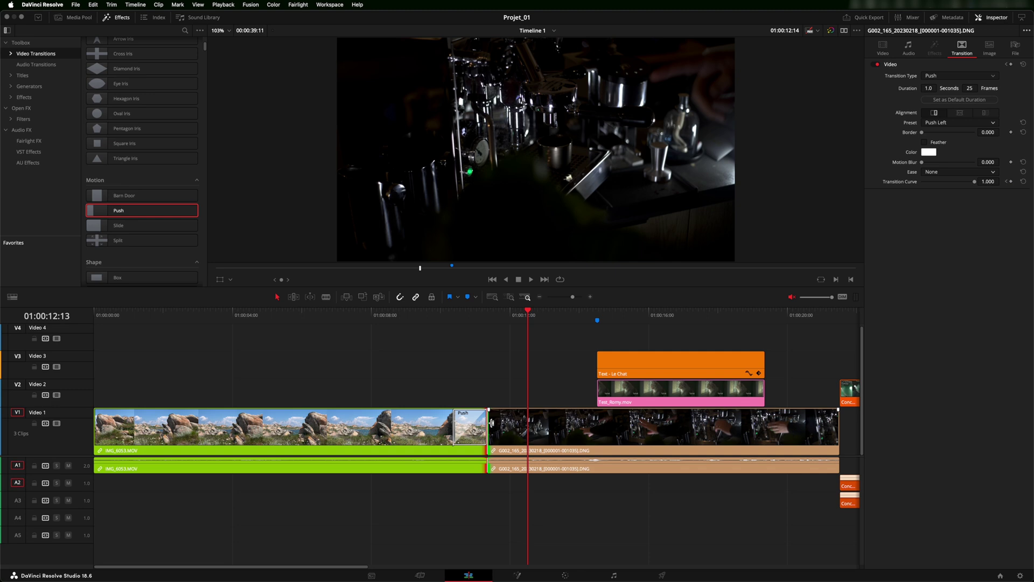
pyautogui.press('Delete')
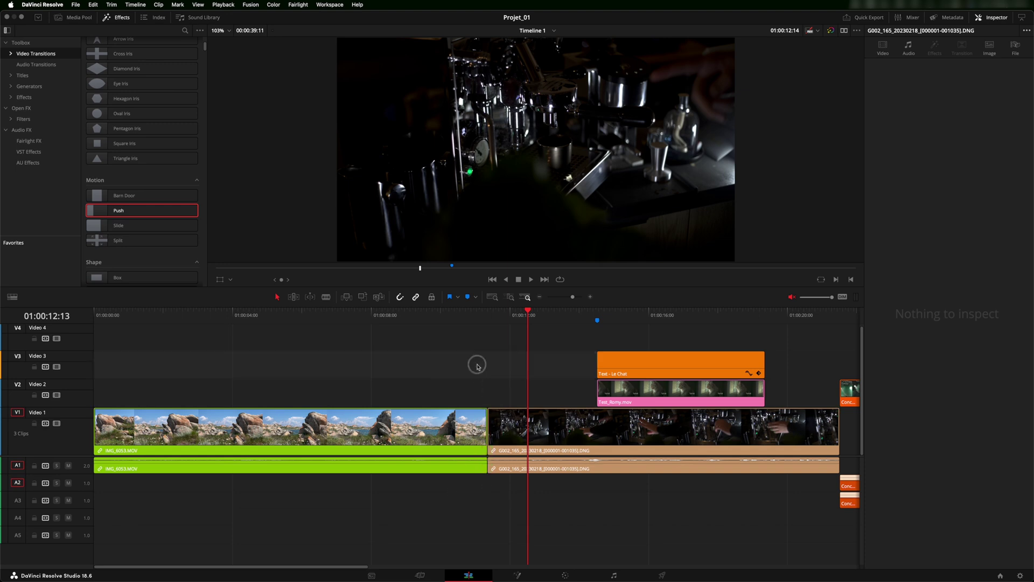
# Step: Add the default Cross Dissolve at the cut between the first two Video 1 clips, trimming the clips to create handles, and undo it
pyautogui.moveTo(128, 211); pyautogui.dragTo(144, 172)
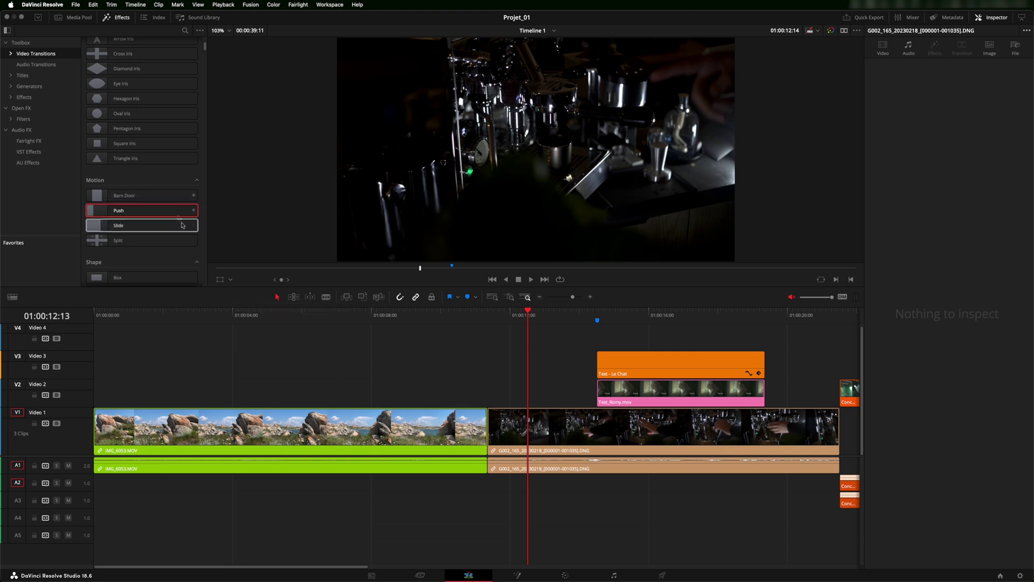
pyautogui.scroll(3, 139, 149)
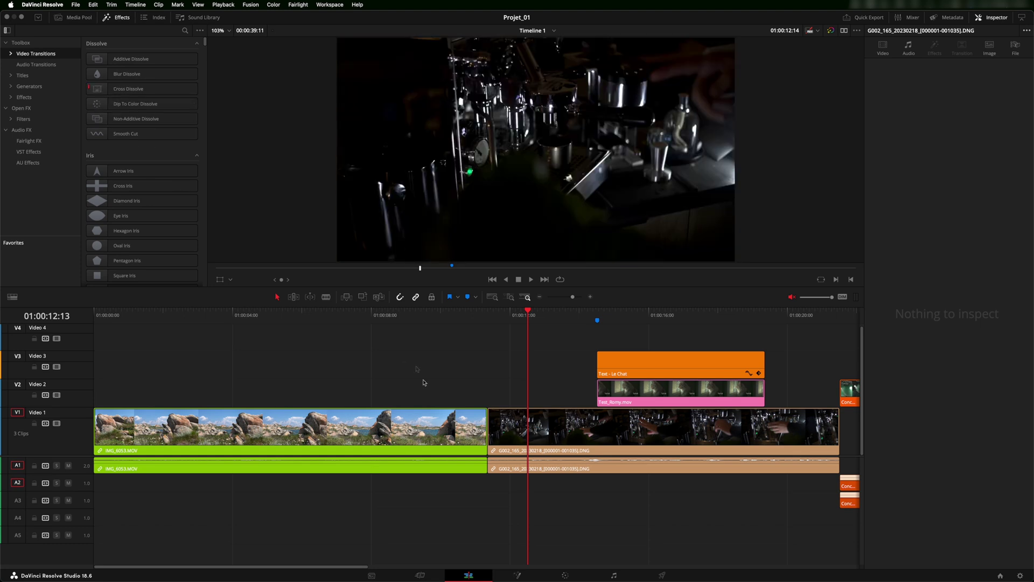
pyautogui.click(487, 429)
pyautogui.press('super+t')
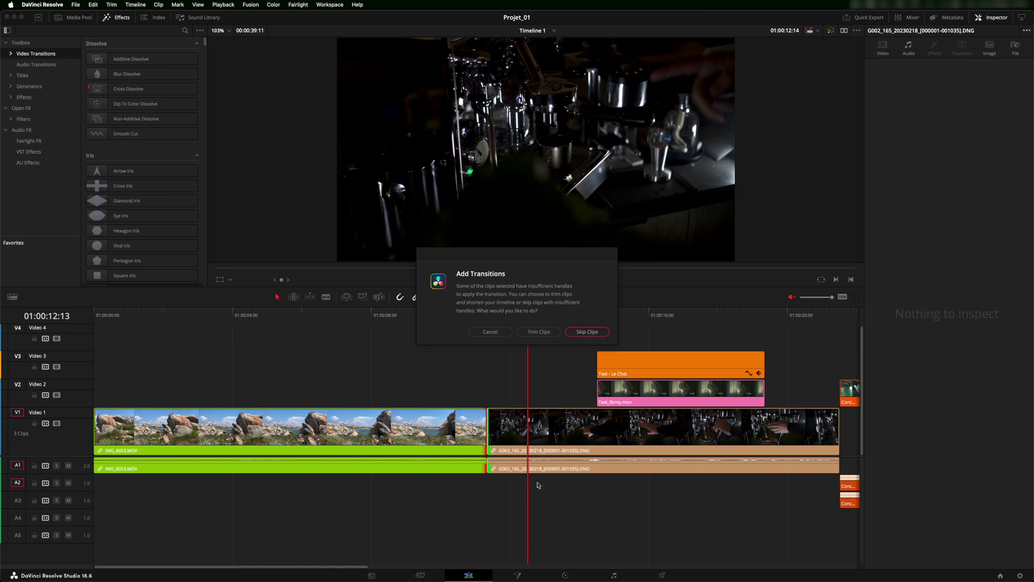
pyautogui.click(535, 332)
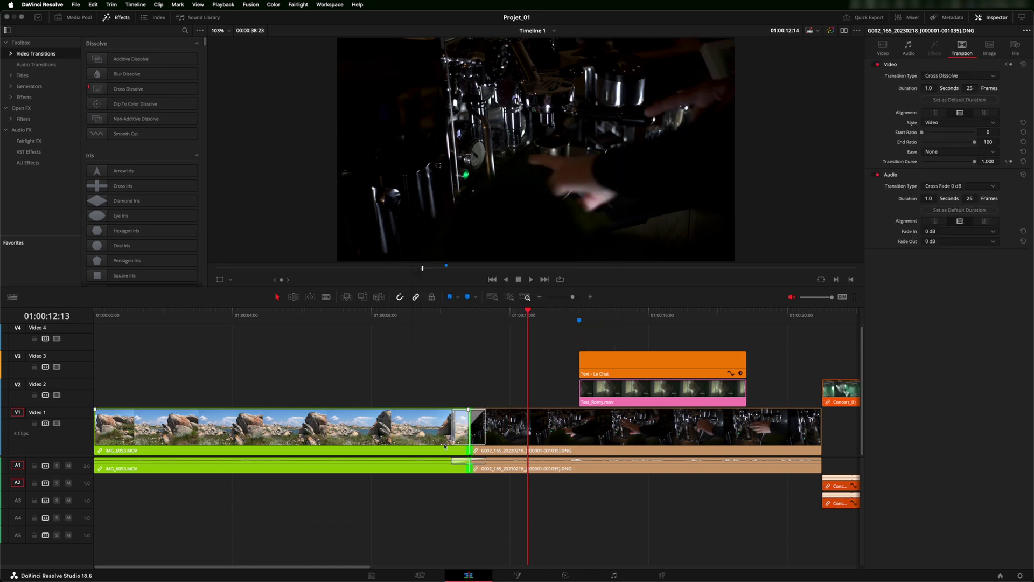
pyautogui.click(368, 428)
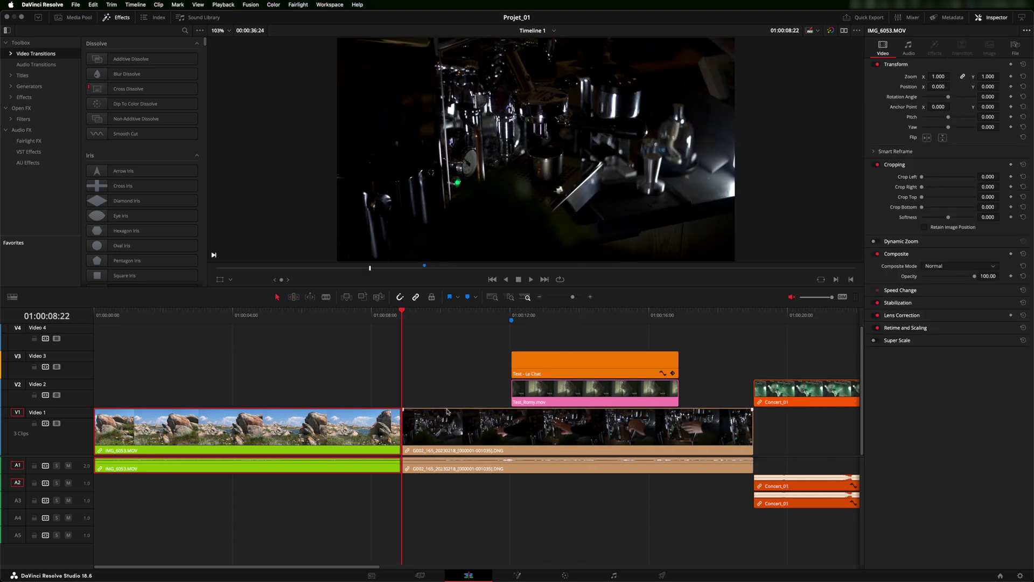
# Step: Add a Text+ title on Video 4 directly above the Le Chat title and trim its end to match that title
pyautogui.click(587, 317)
pyautogui.click(601, 365)
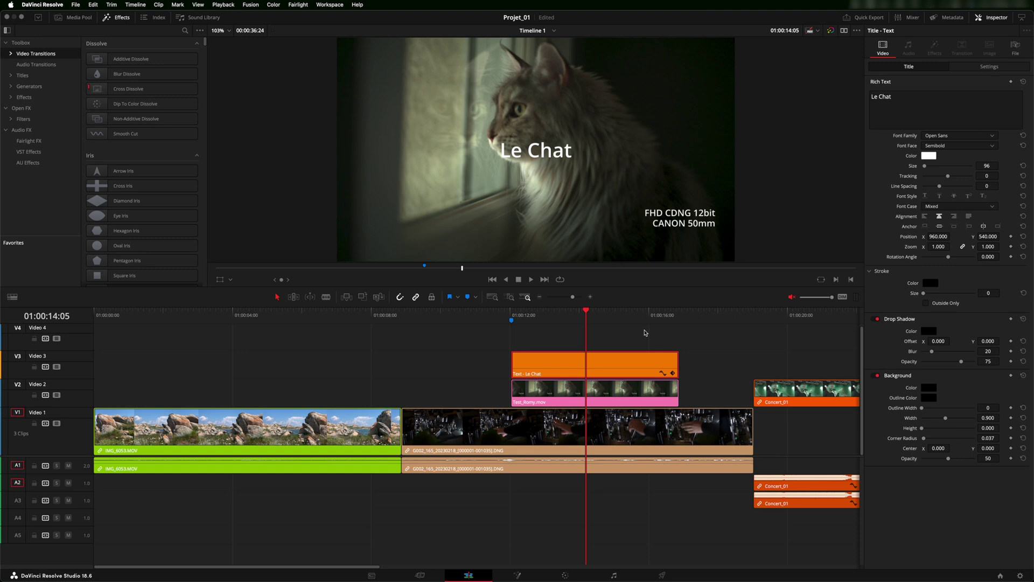
pyautogui.hscroll(5, 646, 334)
pyautogui.scroll(1, 408, 372)
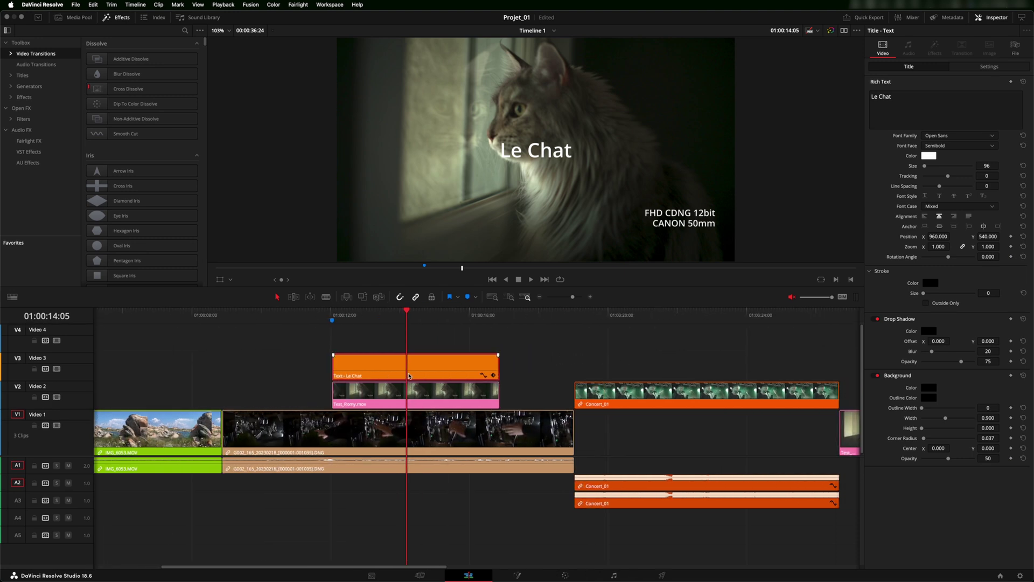
pyautogui.hscroll(1, 408, 372)
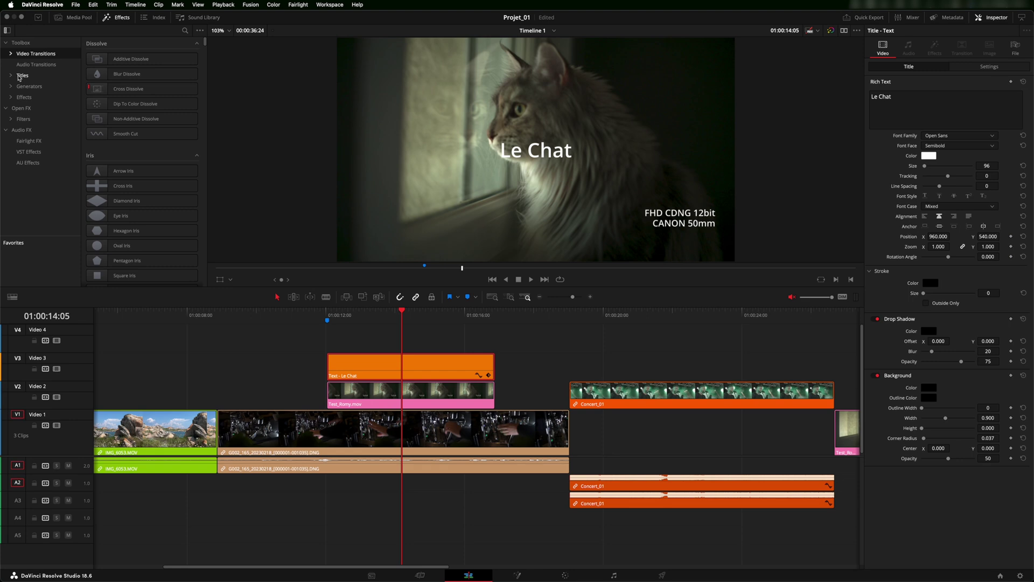
pyautogui.click(20, 77)
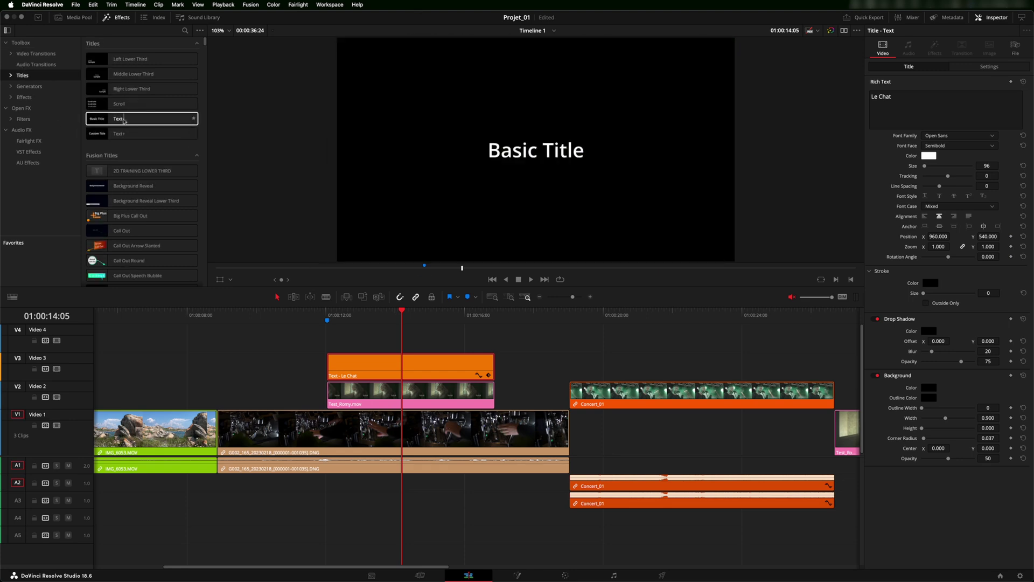
pyautogui.moveTo(118, 134); pyautogui.dragTo(327, 335)
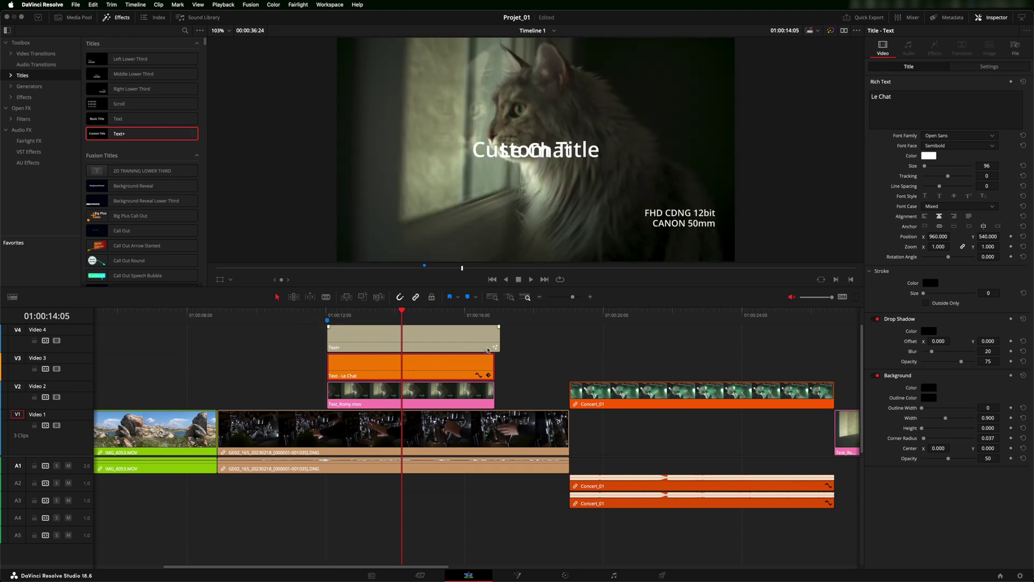
pyautogui.moveTo(496, 335); pyautogui.dragTo(494, 335)
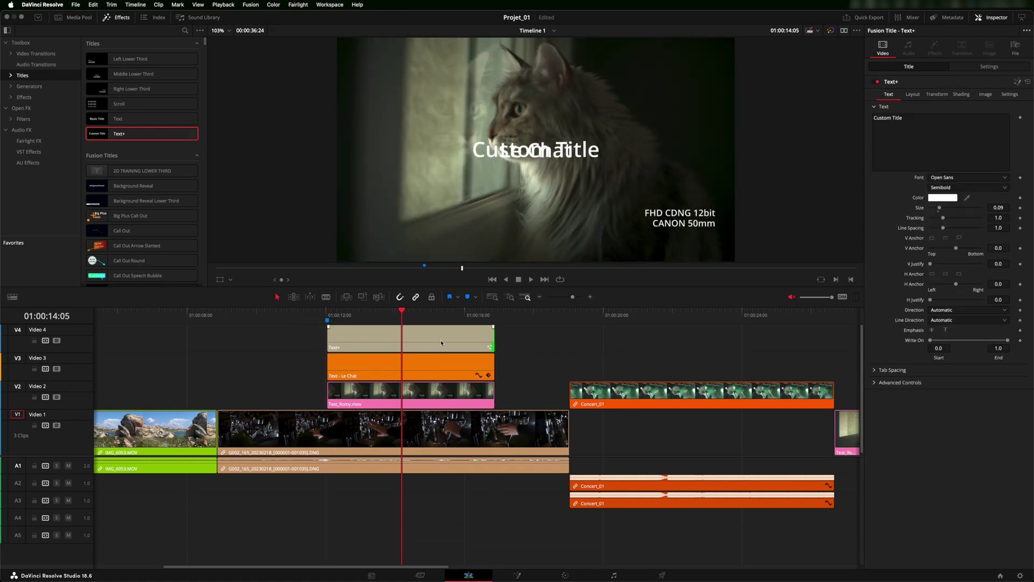
# Step: Replace the Text+ title's placeholder text with "Le Chat - Text+"
pyautogui.click(425, 334)
pyautogui.click(908, 119)
pyautogui.moveTo(908, 119); pyautogui.dragTo(862, 120)
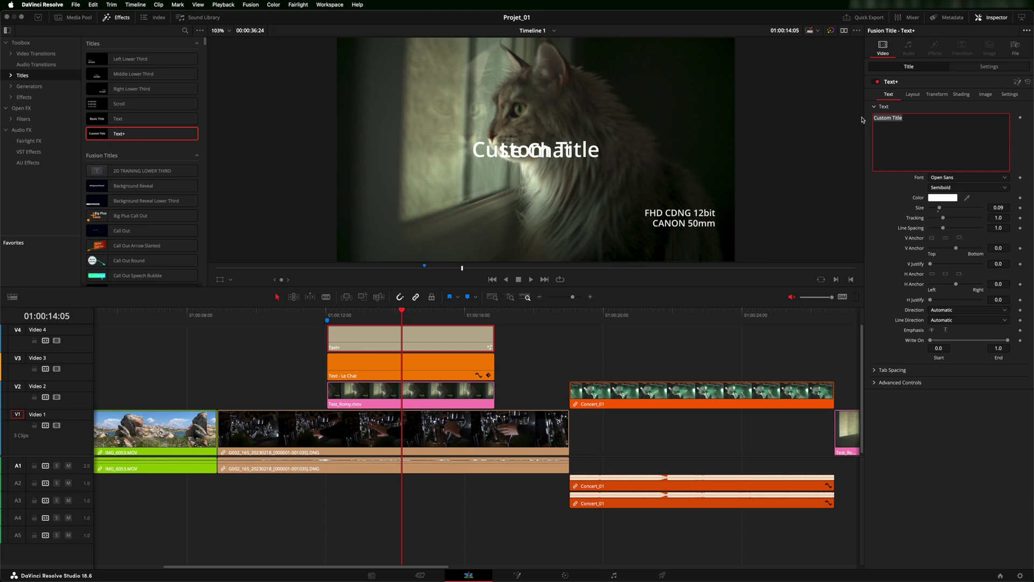
pyautogui.write('Le Chat - Text+')
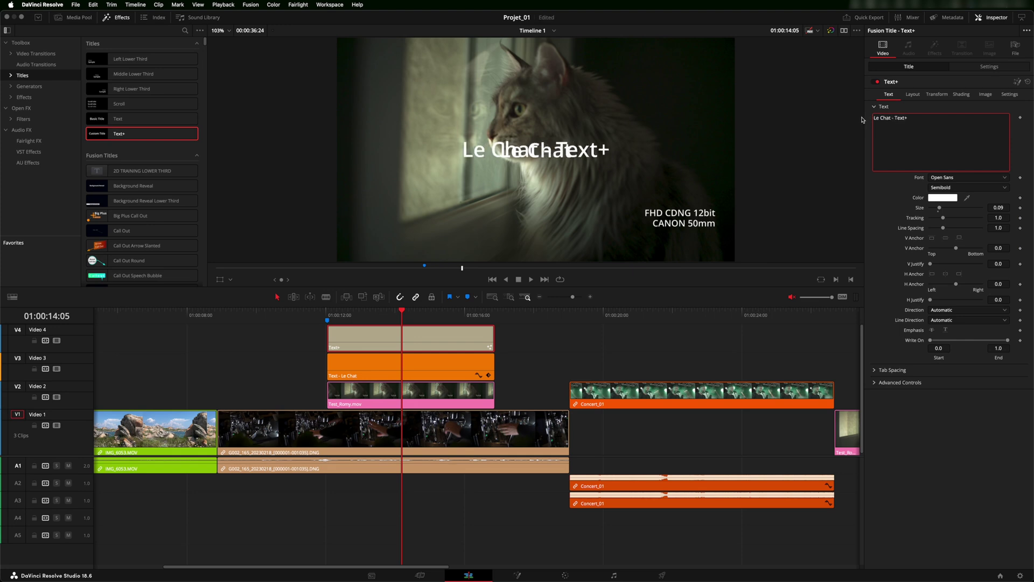
# Step: Set the Text+ title's vertical transform position to 140 so it sits above the Le Chat text
pyautogui.click(405, 365)
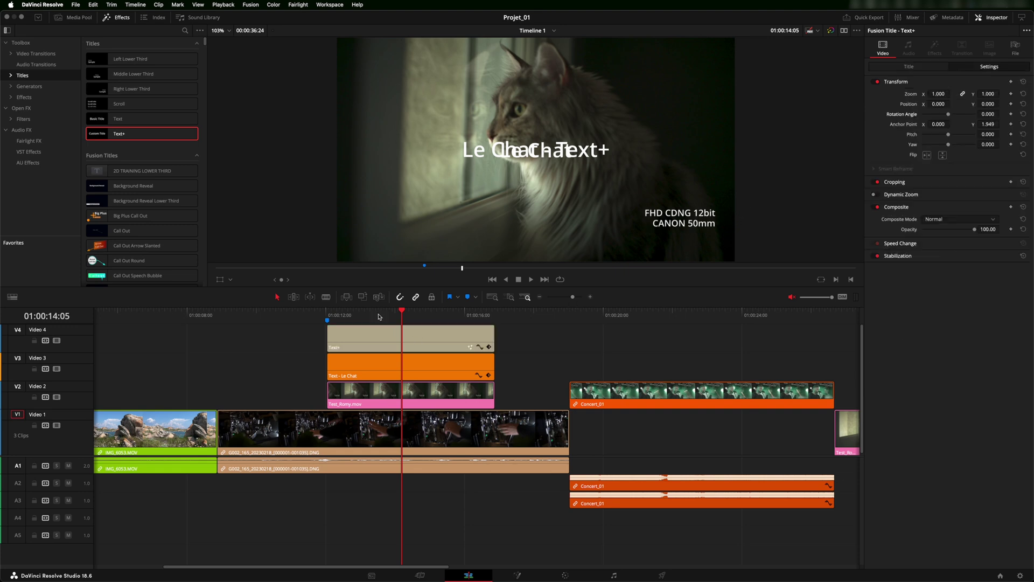
pyautogui.click(399, 334)
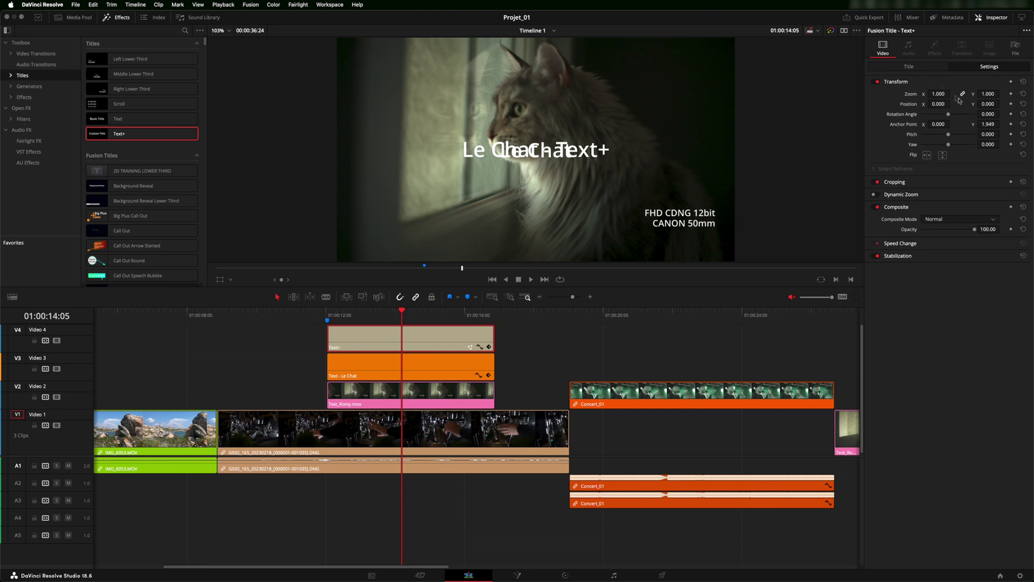
pyautogui.moveTo(985, 104); pyautogui.dragTo(1012, 104)
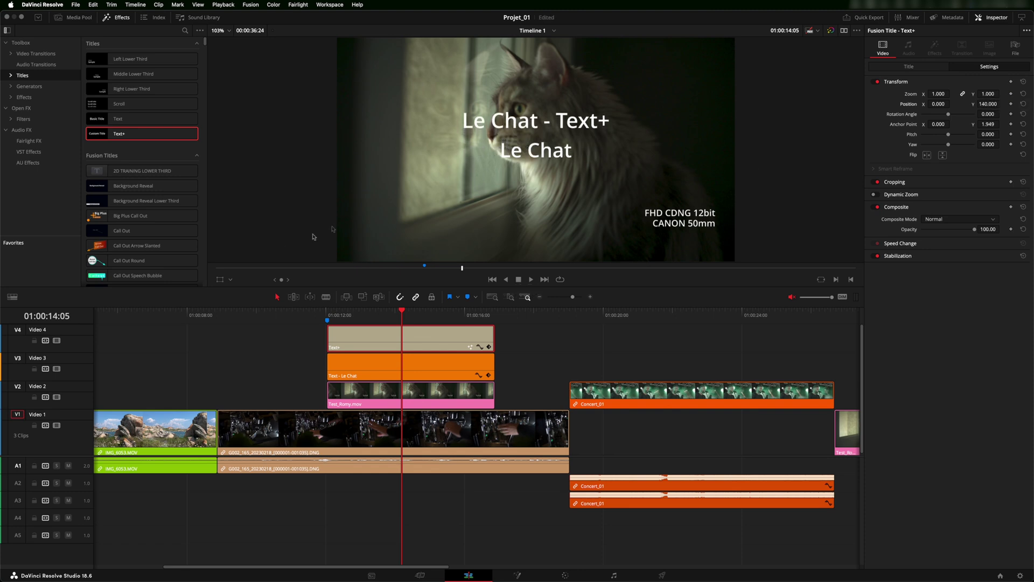
# Step: Move the Text+ title with the viewer's transform overlay to about X 56.5, Y 169.2, undoing the additional sideways move
pyautogui.click(220, 279)
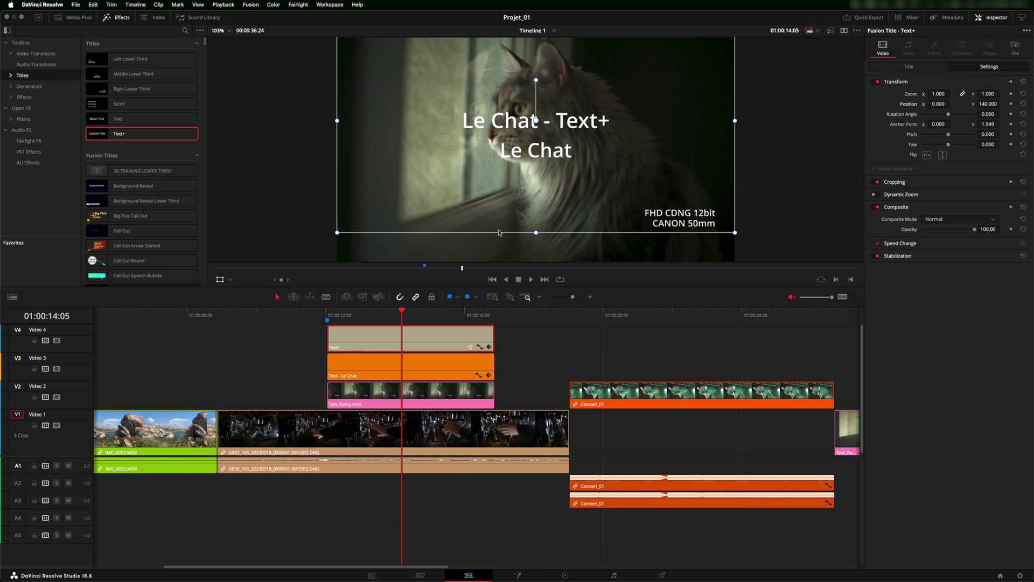
pyautogui.moveTo(536, 120); pyautogui.dragTo(430, 116)
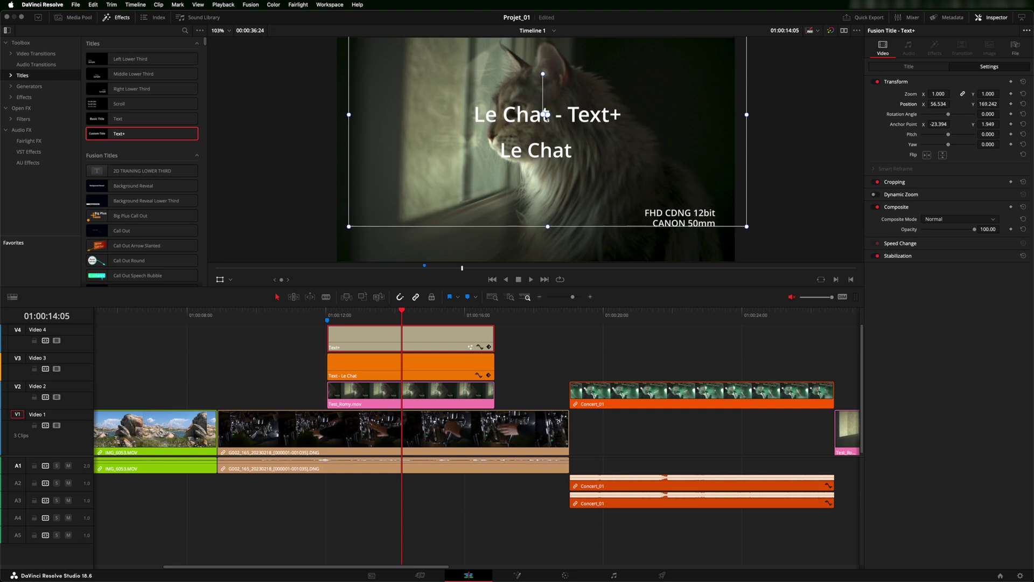
pyautogui.moveTo(547, 115); pyautogui.dragTo(546, 142)
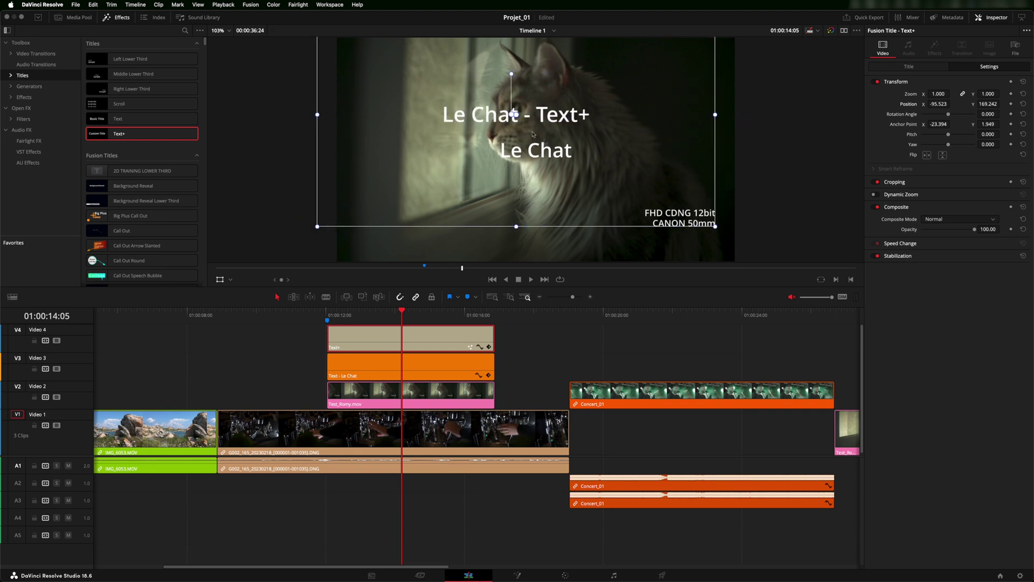
pyautogui.press('super+z')
pyautogui.moveTo(544, 114); pyautogui.dragTo(548, 115)
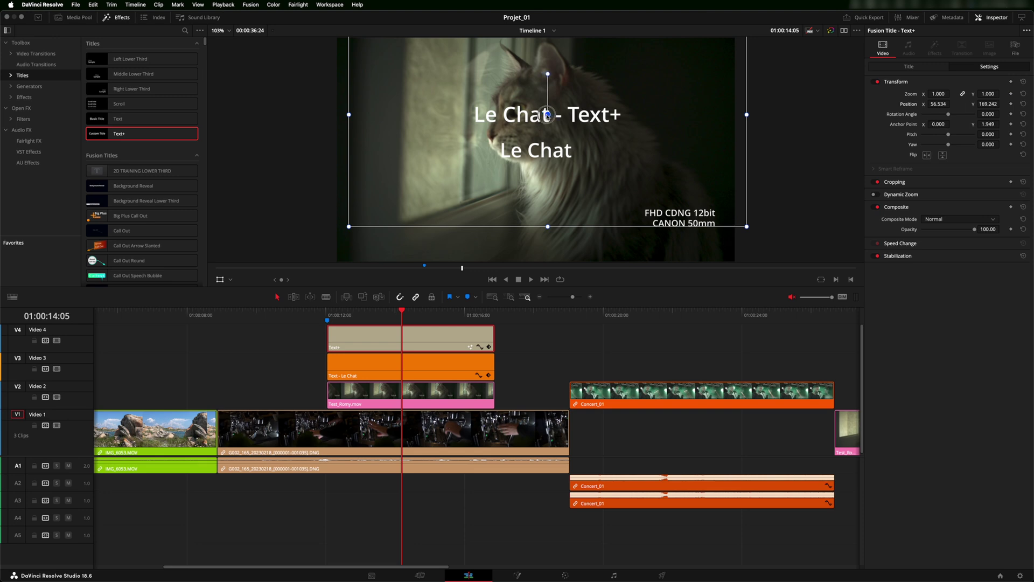
# Step: Reset the Text+ title's anchor point, rotate it about -20 degrees in the viewer, reset the rotation, and hide the transform overlay
pyautogui.click(1023, 125)
pyautogui.moveTo(550, 76); pyautogui.dragTo(561, 78)
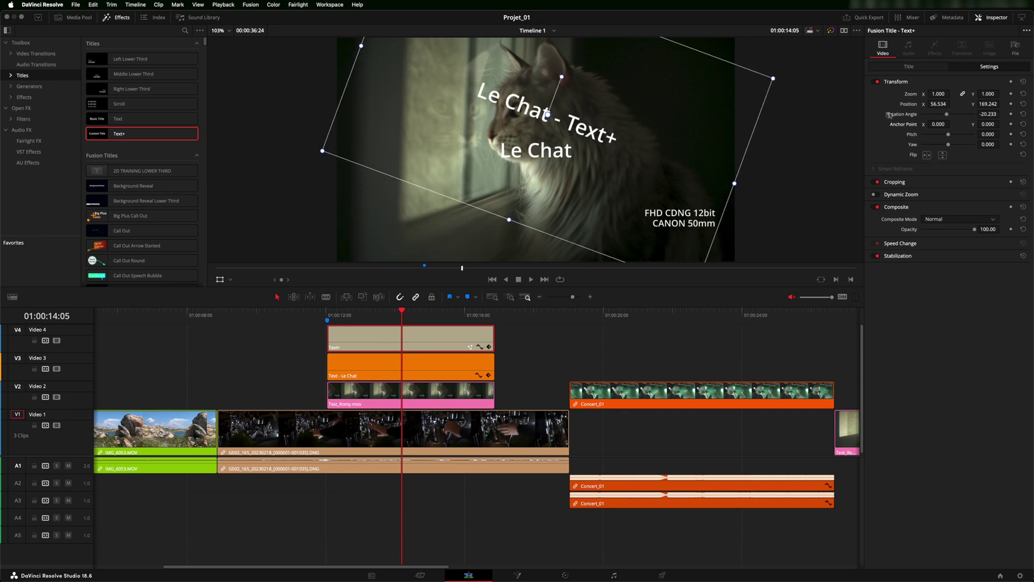
pyautogui.moveTo(988, 114); pyautogui.dragTo(988, 115)
pyautogui.click(1023, 114)
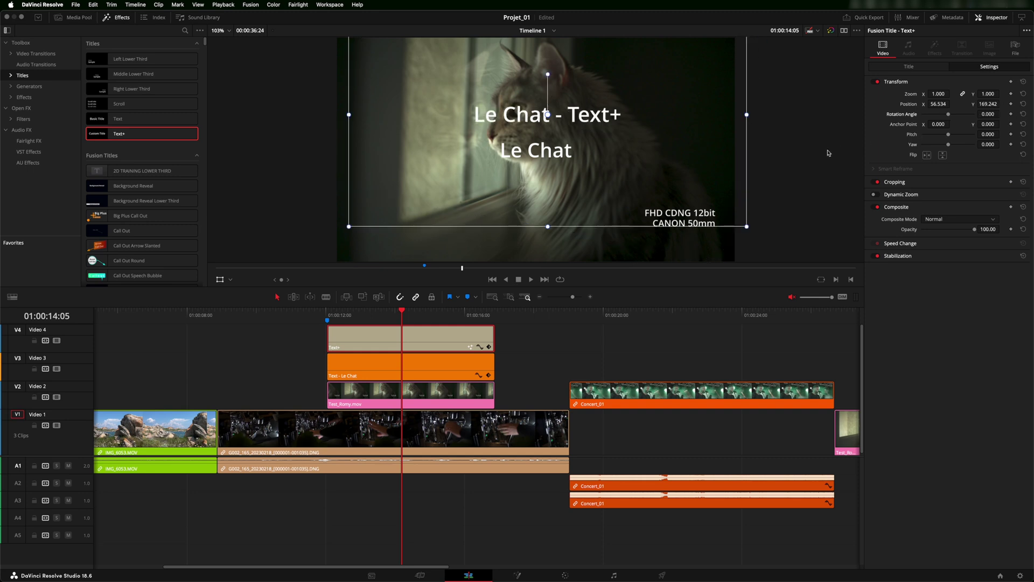
pyautogui.click(220, 280)
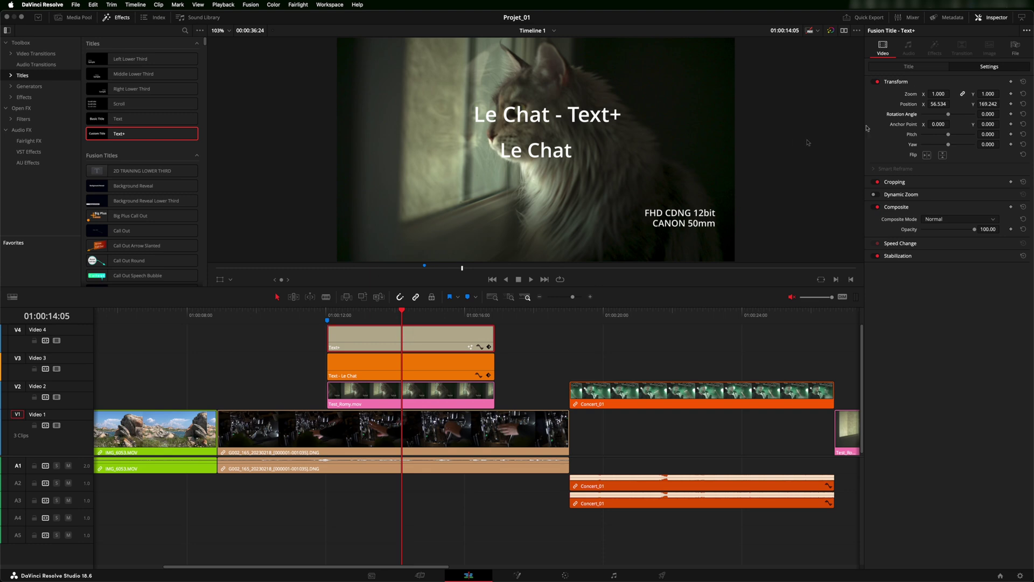
# Step: Set the Text+ title's font to Arial with the Italic style
pyautogui.click(910, 67)
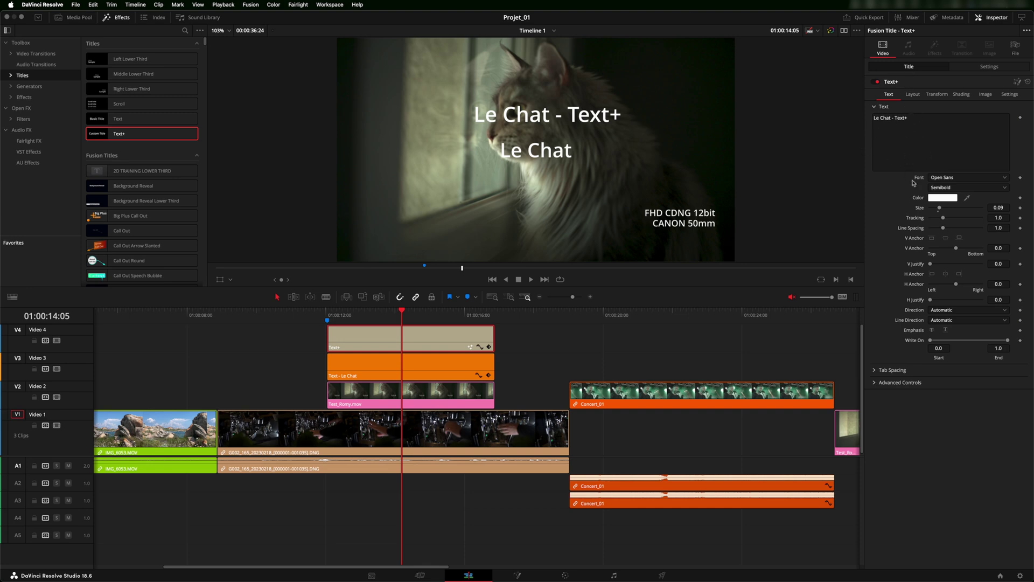
pyautogui.click(964, 179)
pyautogui.scroll(10, 958, 237)
pyautogui.scroll(15, 957, 240)
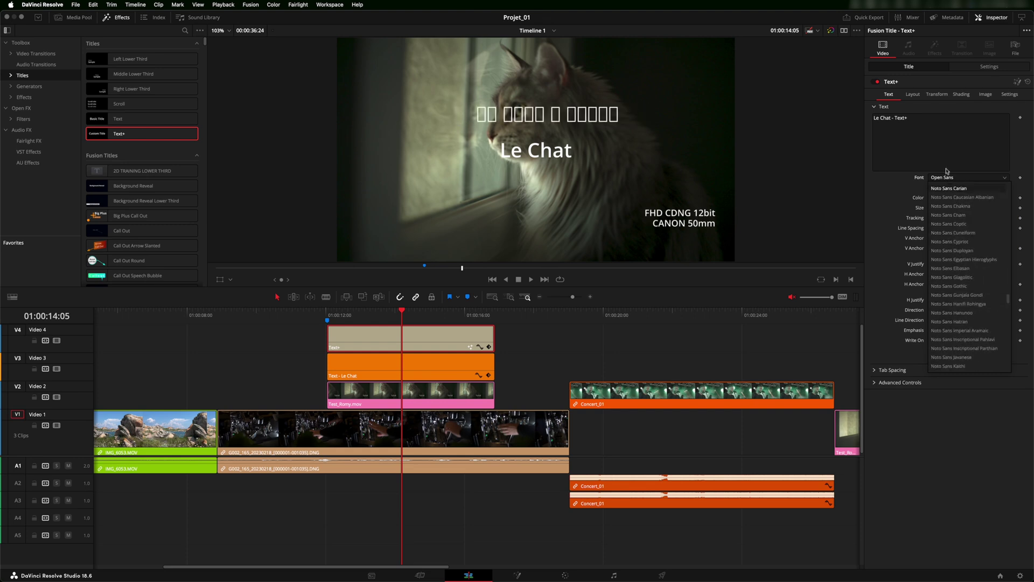
pyautogui.scroll(-3, 973, 302)
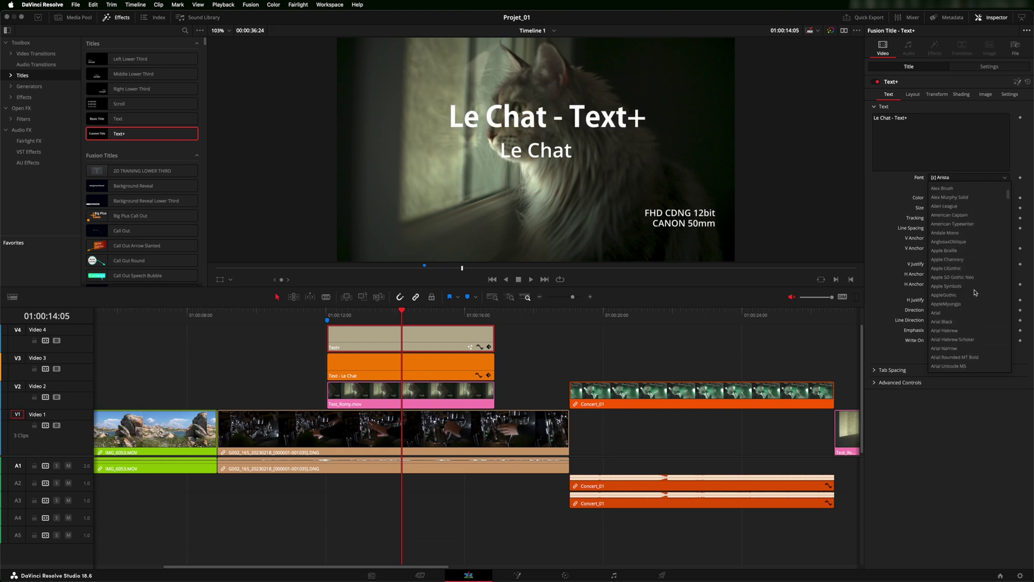
pyautogui.click(967, 313)
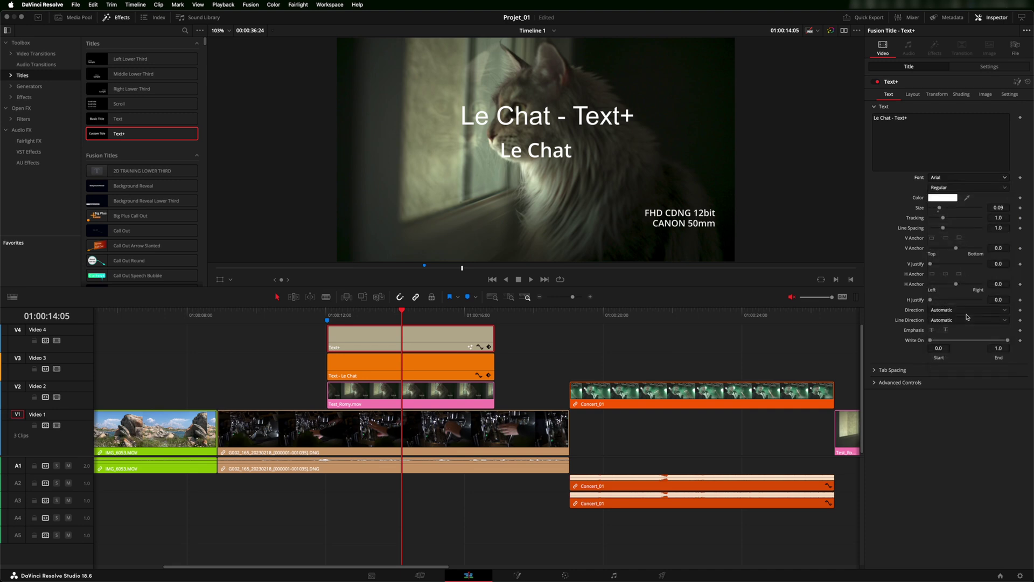
pyautogui.click(1005, 189)
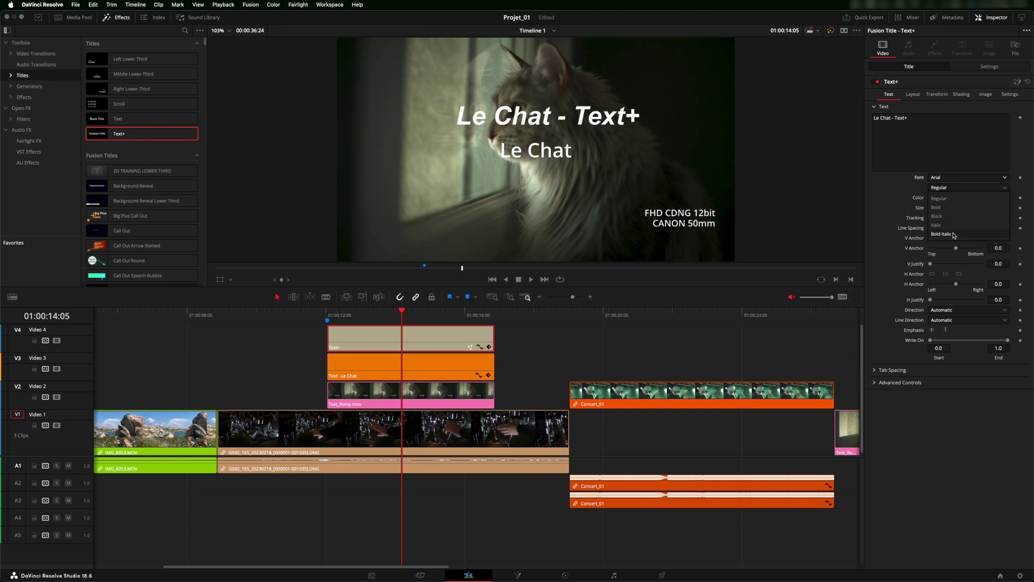
pyautogui.click(951, 226)
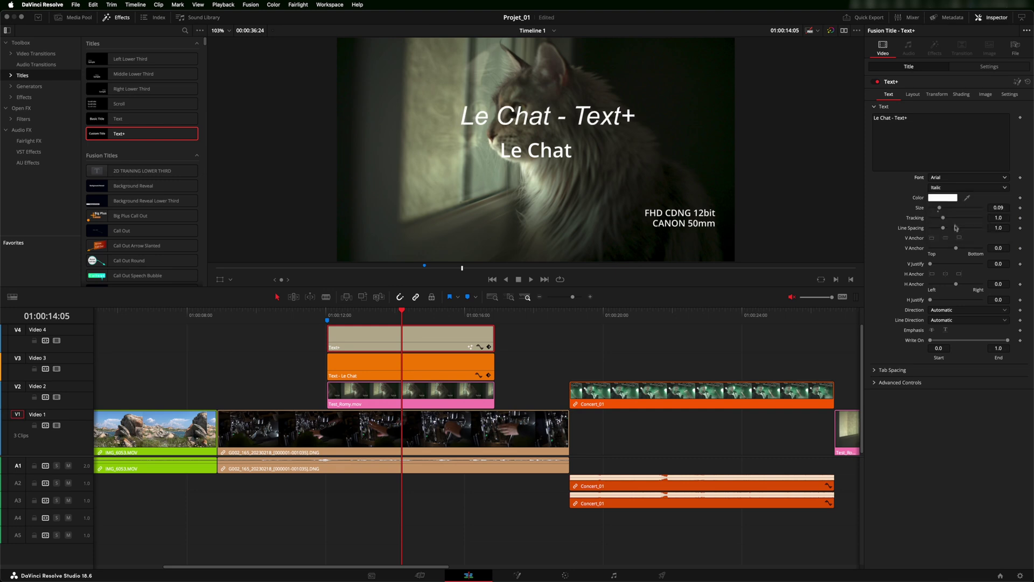
pyautogui.click(944, 198)
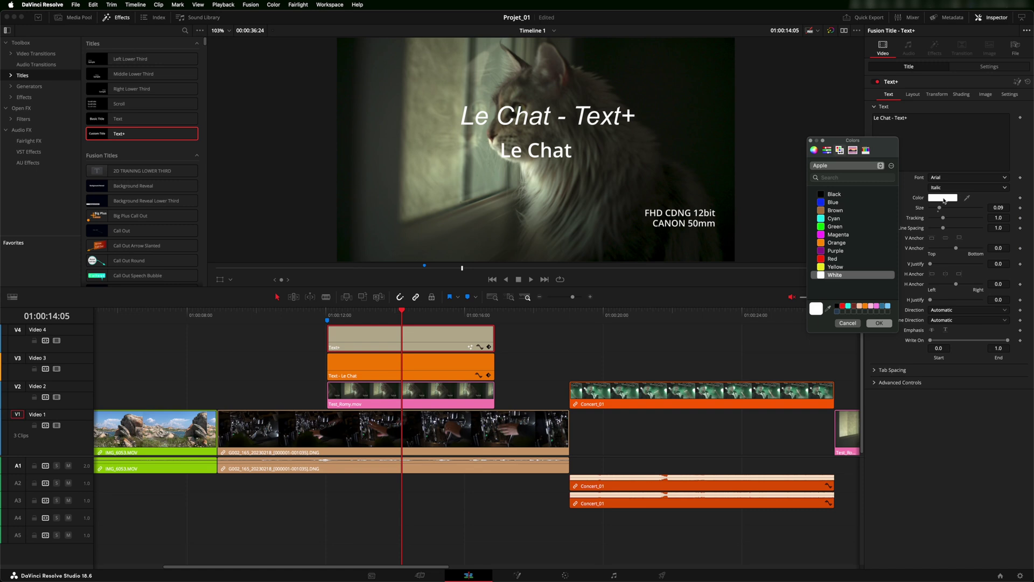
pyautogui.click(848, 324)
pyautogui.click(936, 201)
pyautogui.click(828, 151)
pyautogui.click(842, 152)
pyautogui.click(814, 150)
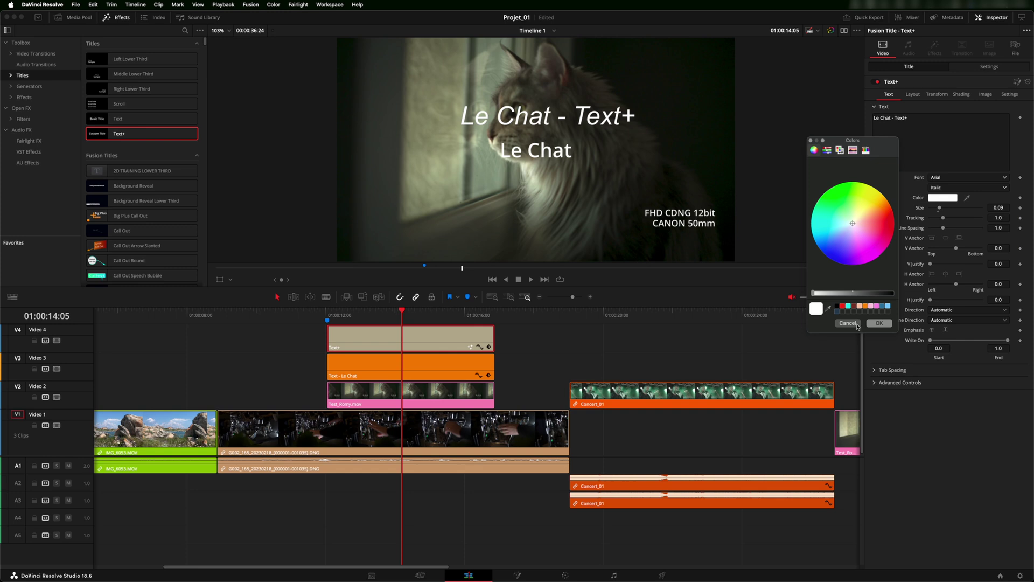
pyautogui.click(858, 326)
# Step: Set the Text+ title's color to a brown sampled near the cat's ear in the viewer, and lighten it
pyautogui.click(937, 199)
pyautogui.click(828, 308)
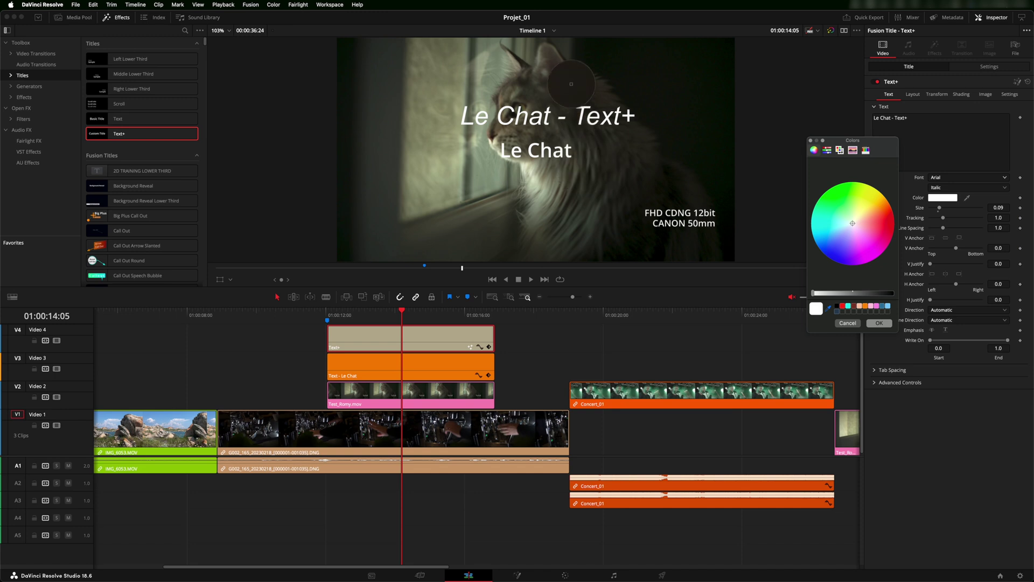
pyautogui.click(567, 79)
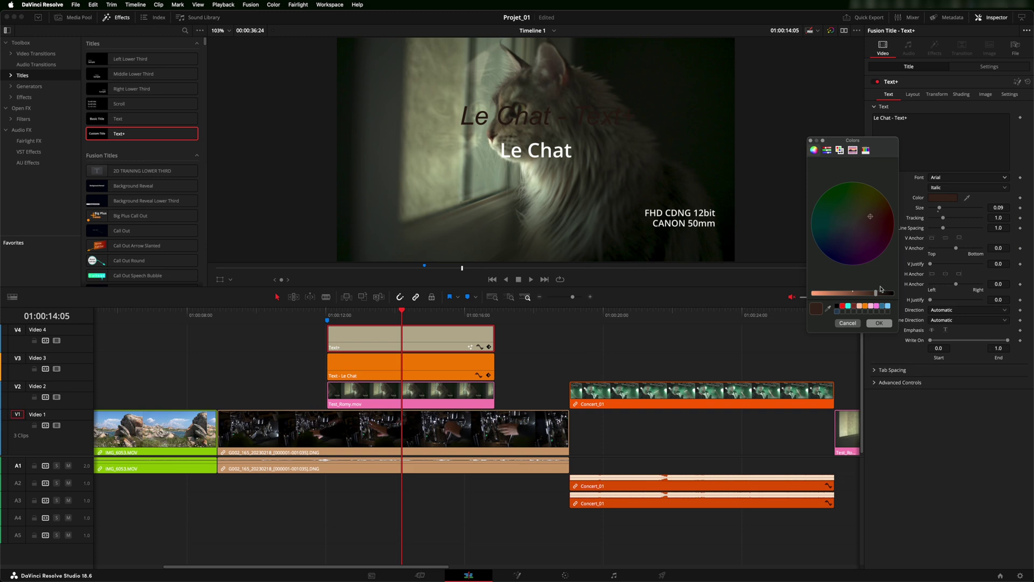
pyautogui.moveTo(877, 295)
pyautogui.mouseDown()
pyautogui.moveTo(837, 294)
pyautogui.moveTo(881, 296)
pyautogui.moveTo(858, 295)
pyautogui.mouseUp()
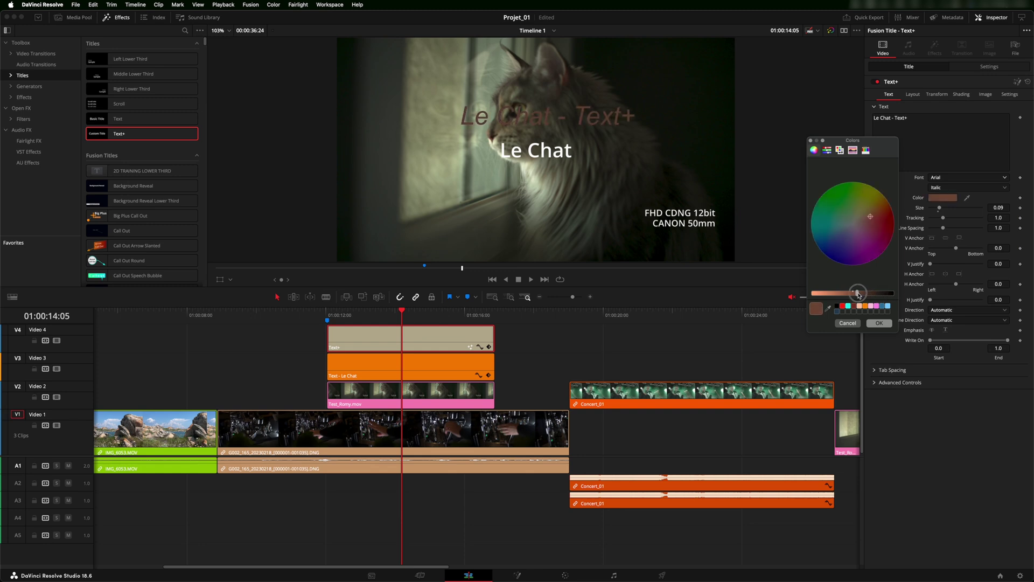
pyautogui.click(880, 324)
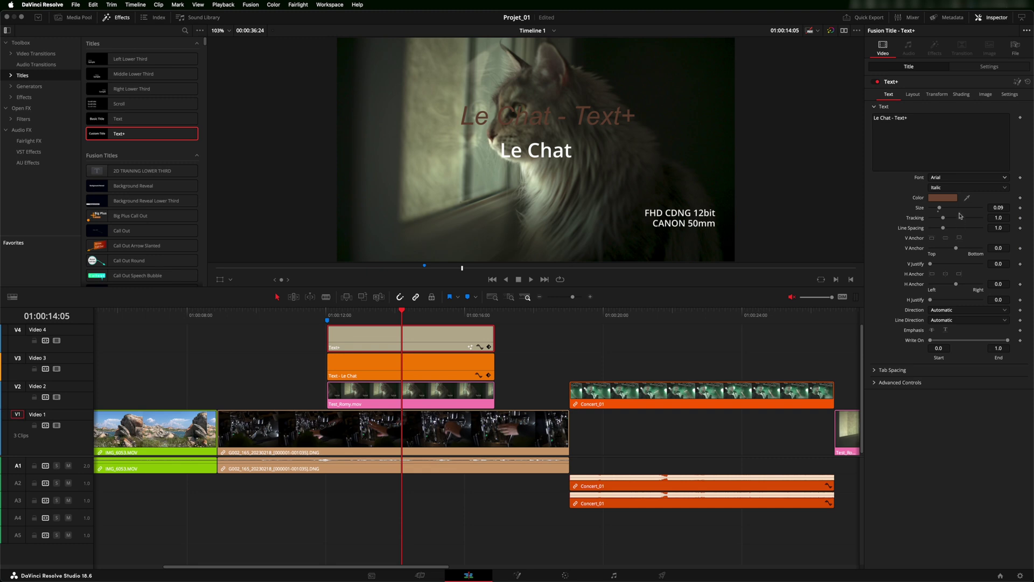
# Step: Enlarge the Text+ title to size 0.0984 and replace its dash with a line break between "Le Chat" and "Text+"
pyautogui.moveTo(940, 208); pyautogui.dragTo(940, 207)
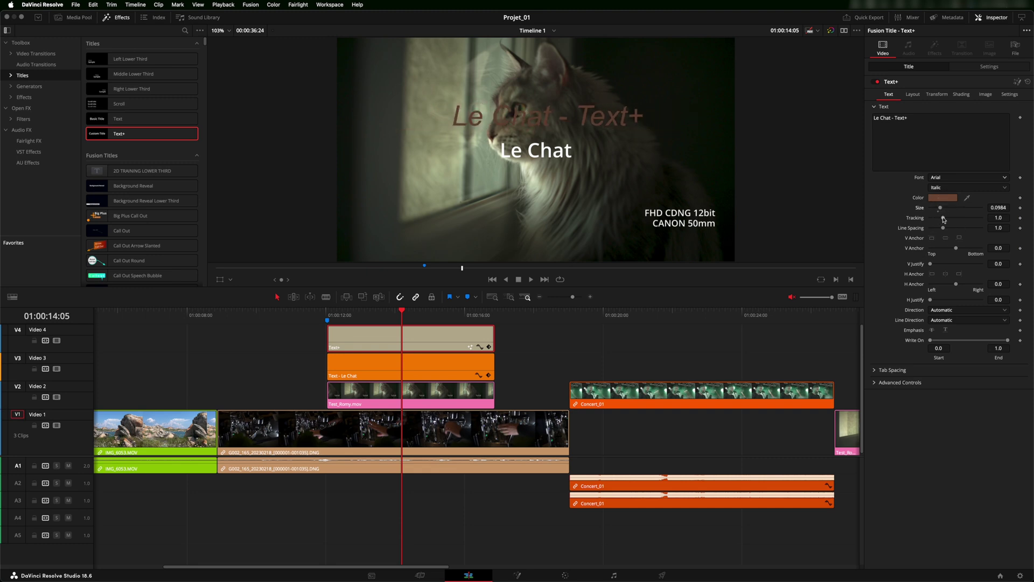
pyautogui.moveTo(944, 219); pyautogui.dragTo(944, 229)
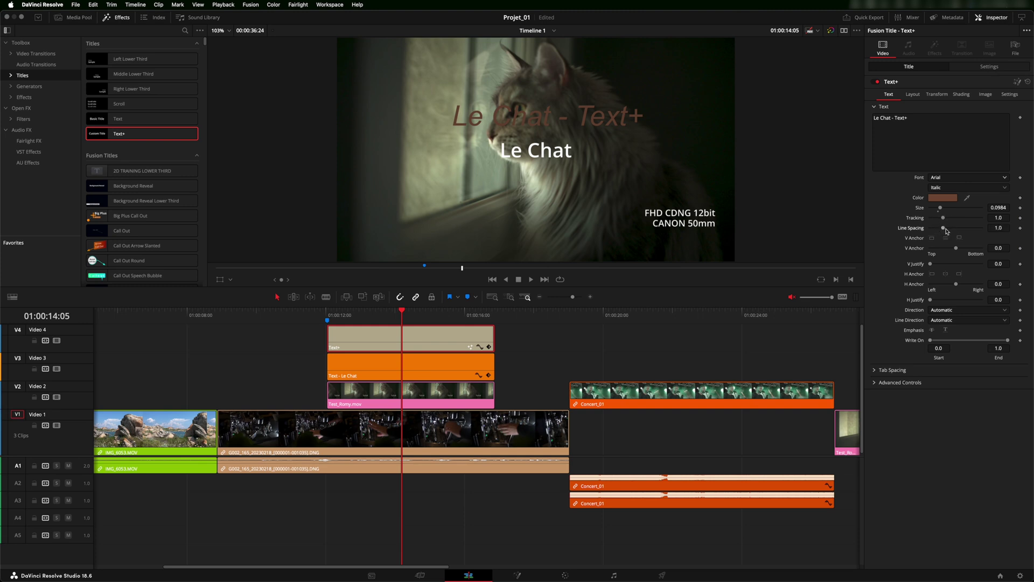
pyautogui.click(896, 118)
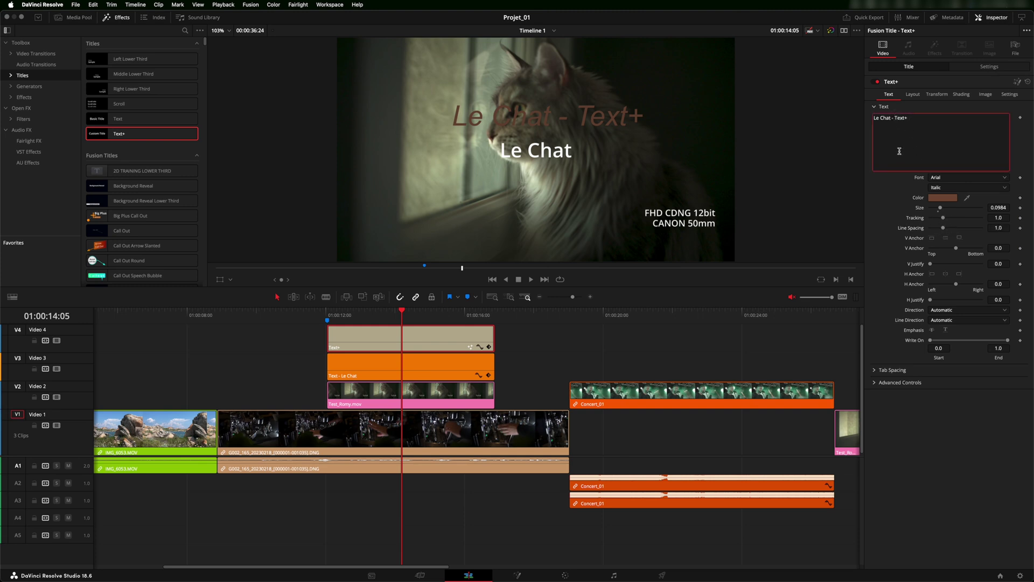
pyautogui.press('BackSpace')
pyautogui.press('BackSpace')
pyautogui.press('BackSpace')
pyautogui.press('Return')
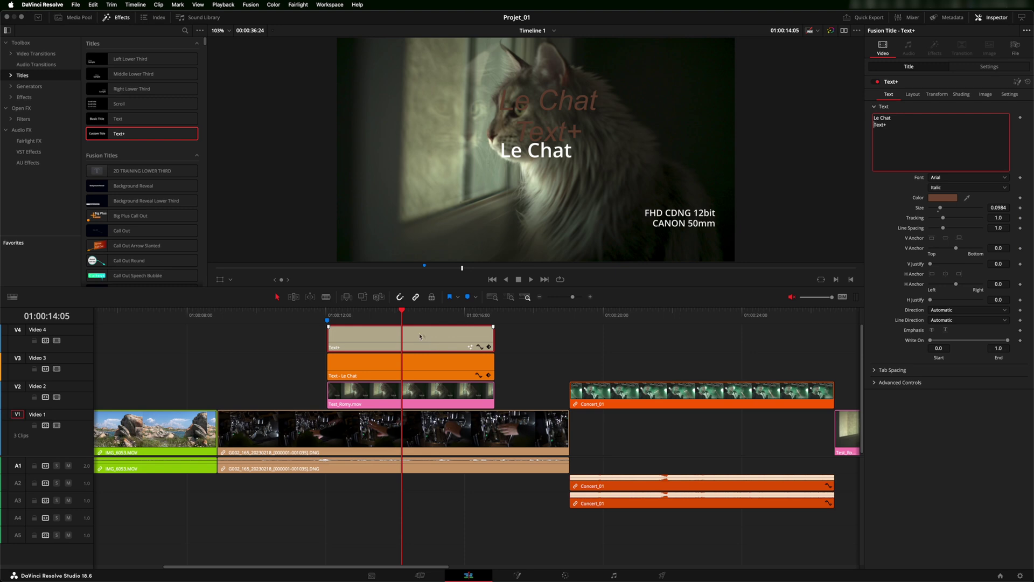
# Step: Disable the Text - Le Chat clip on Video 3 and set the Text+ title's line spacing to 0.756
pyautogui.click(413, 364)
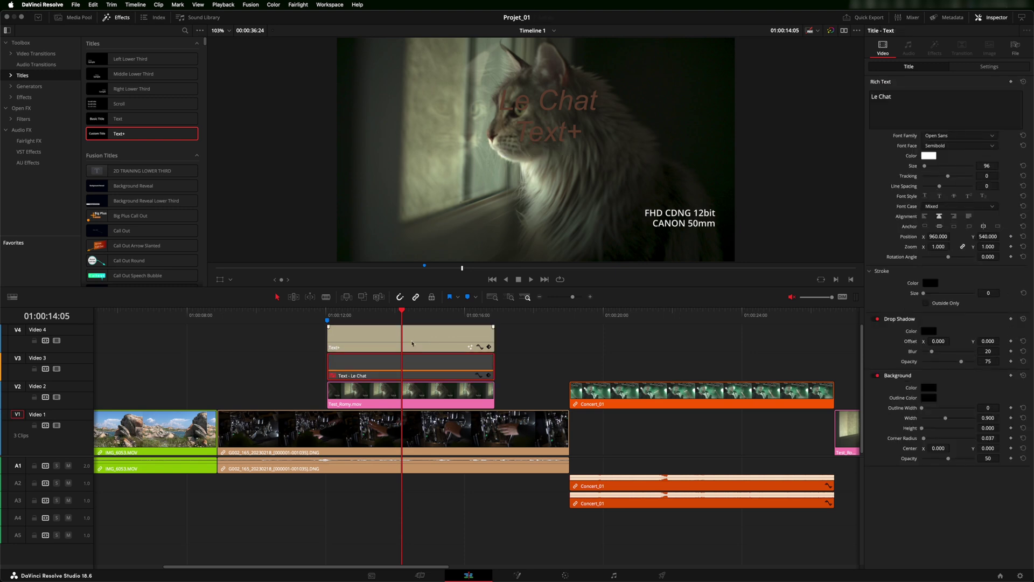
pyautogui.click(443, 332)
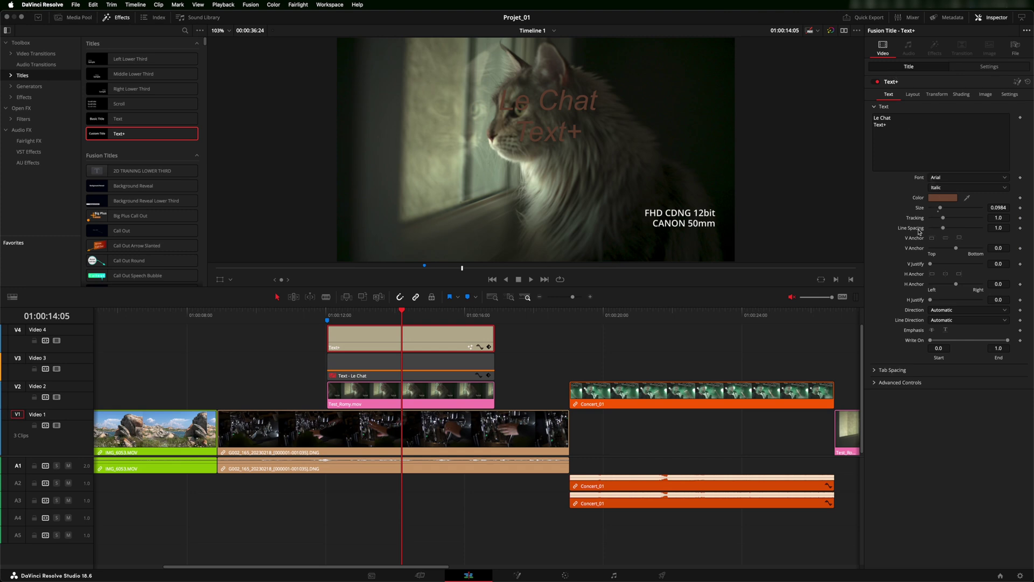
pyautogui.moveTo(944, 228)
pyautogui.mouseDown()
pyautogui.moveTo(959, 229)
pyautogui.moveTo(941, 230)
pyautogui.mouseUp()
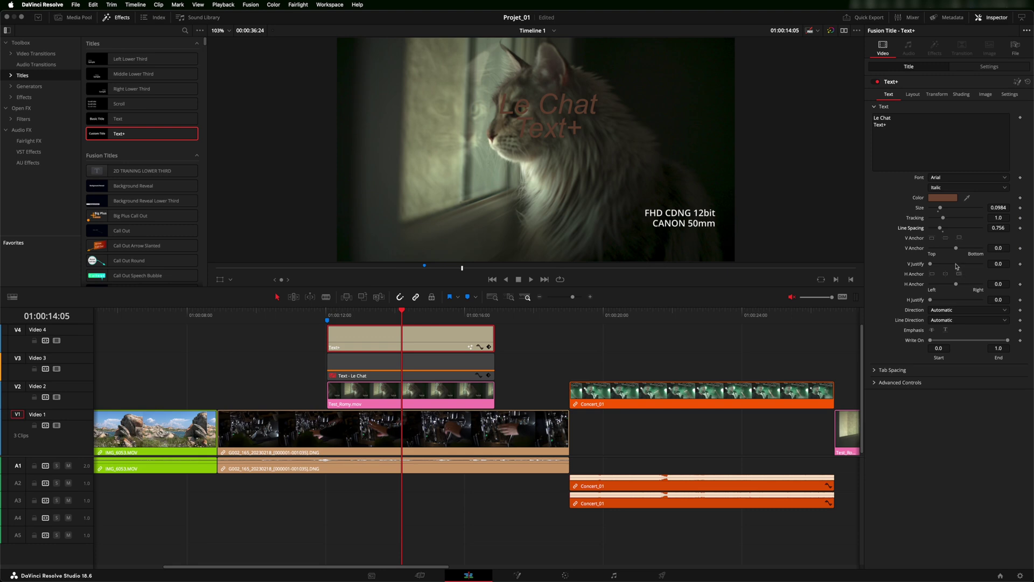
# Step: Try the Text+ title's vertical anchor slider and its top, center and bottom presets, and return the anchor to center
pyautogui.moveTo(956, 250)
pyautogui.mouseDown()
pyautogui.moveTo(948, 251)
pyautogui.moveTo(973, 250)
pyautogui.moveTo(935, 248)
pyautogui.moveTo(955, 249)
pyautogui.mouseUp()
pyautogui.doubleClick(915, 250)
pyautogui.click(932, 239)
pyautogui.click(945, 239)
pyautogui.click(959, 238)
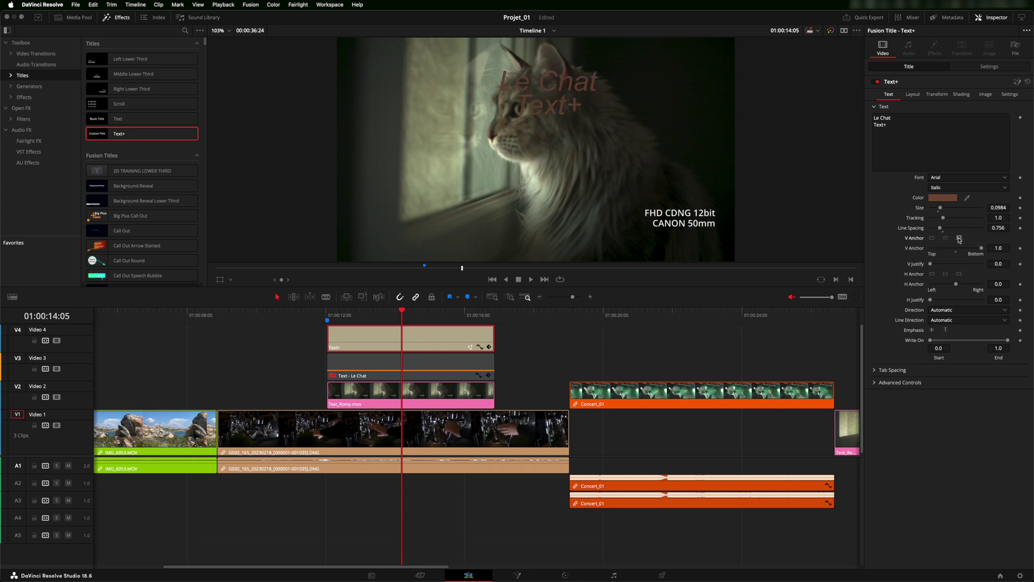
pyautogui.click(946, 238)
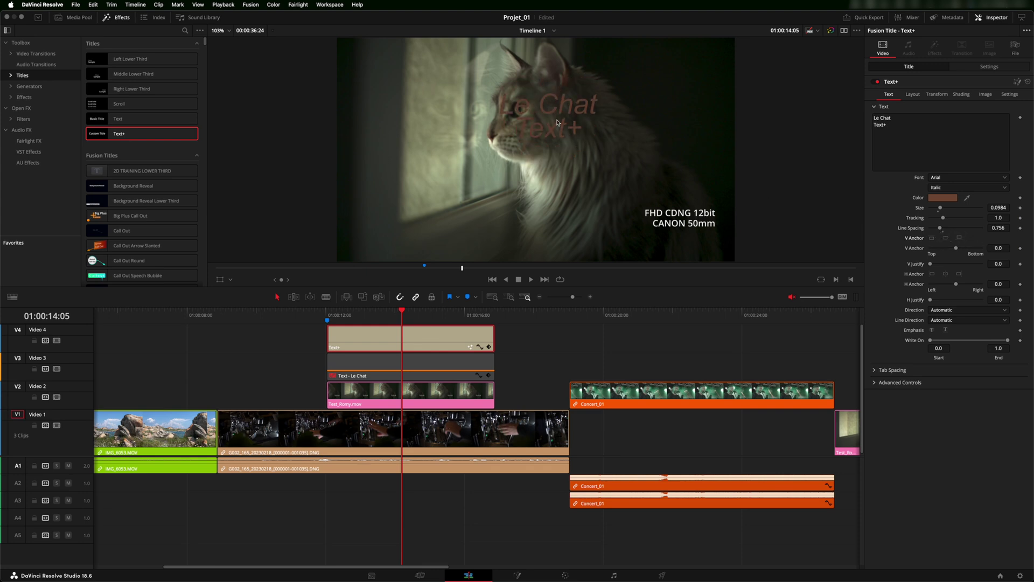
# Step: Reset the Text+ title's transform position and return to its title text properties
pyautogui.click(986, 67)
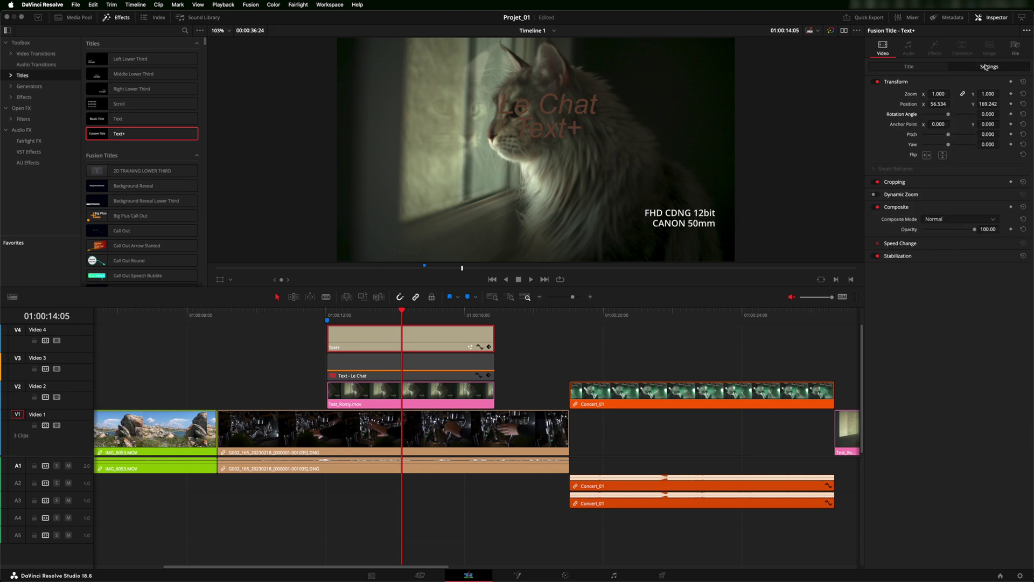
pyautogui.click(1024, 104)
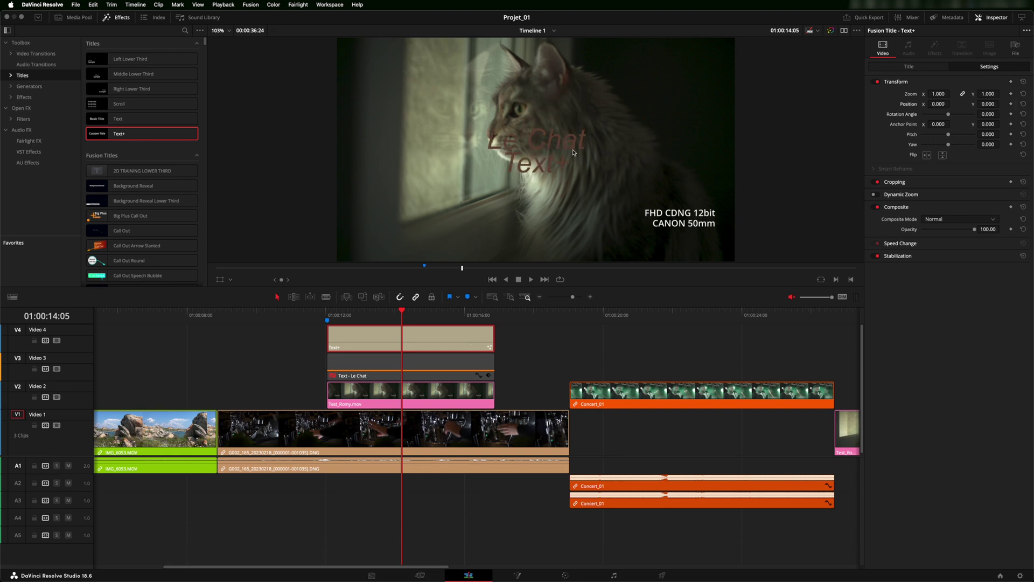
pyautogui.click(909, 67)
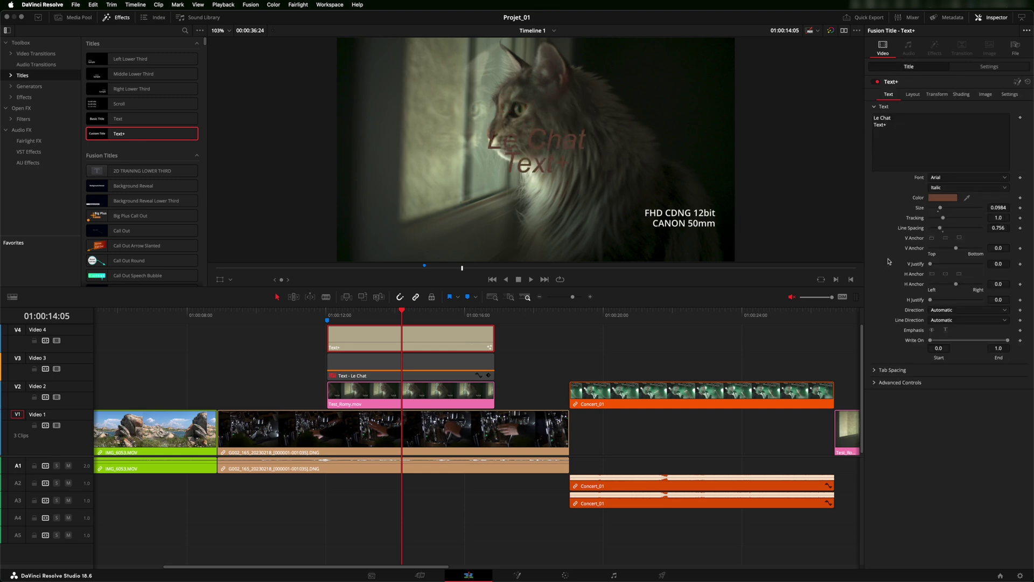
# Step: Compare the top, center and bottom vertical anchors on the repositioned Text+ title, ending on center
pyautogui.click(933, 238)
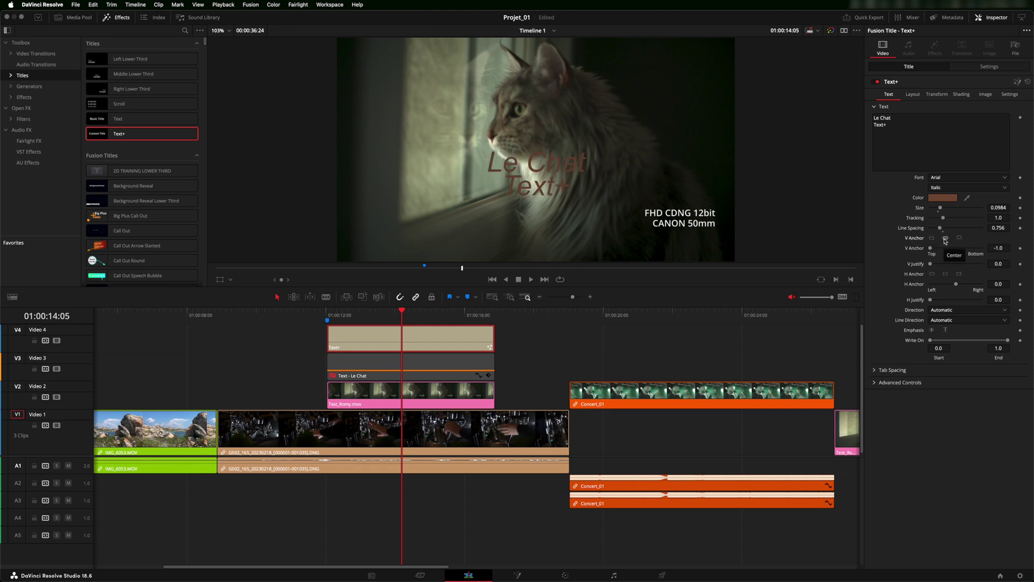
pyautogui.click(945, 238)
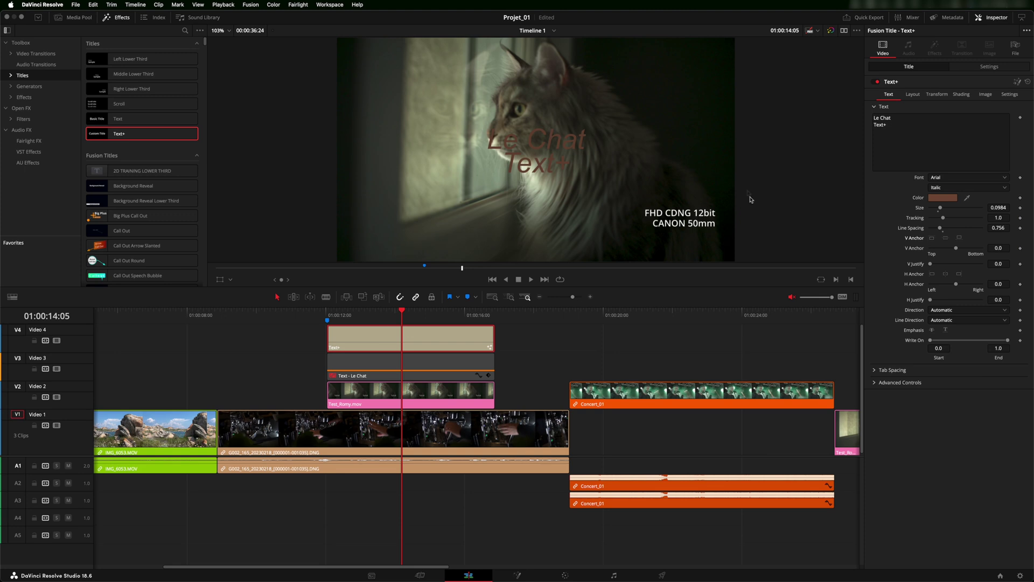
pyautogui.click(947, 239)
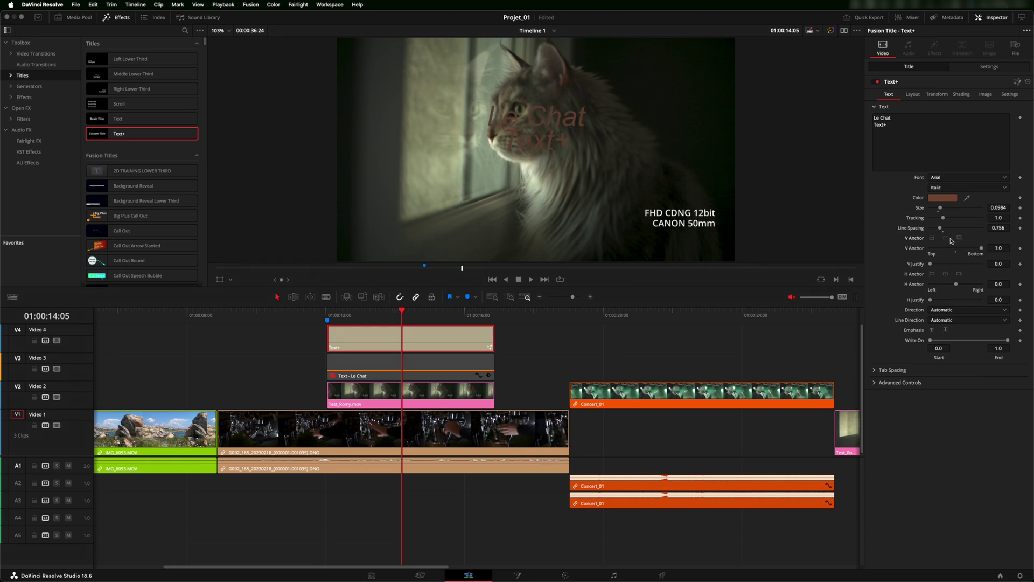
pyautogui.click(948, 240)
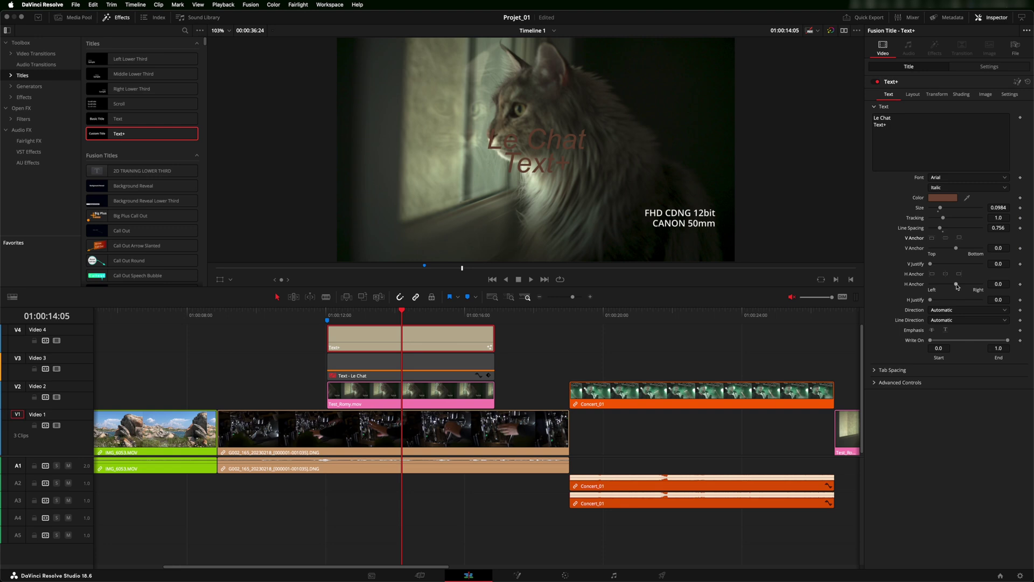
# Step: Try the left, center and right horizontal anchors on the Text+ title and return it to center
pyautogui.click(932, 274)
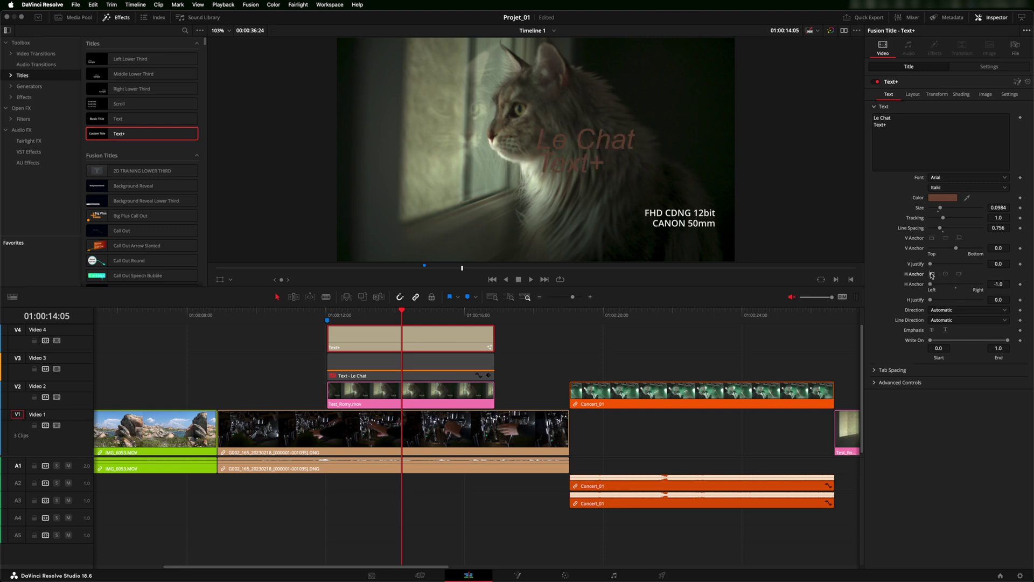
pyautogui.click(945, 275)
pyautogui.click(959, 274)
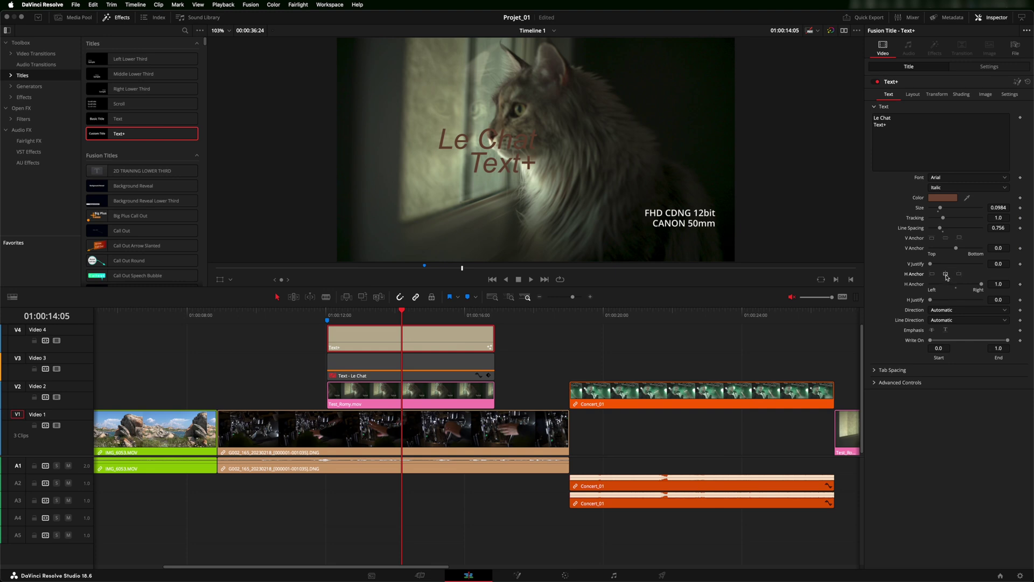
pyautogui.click(946, 275)
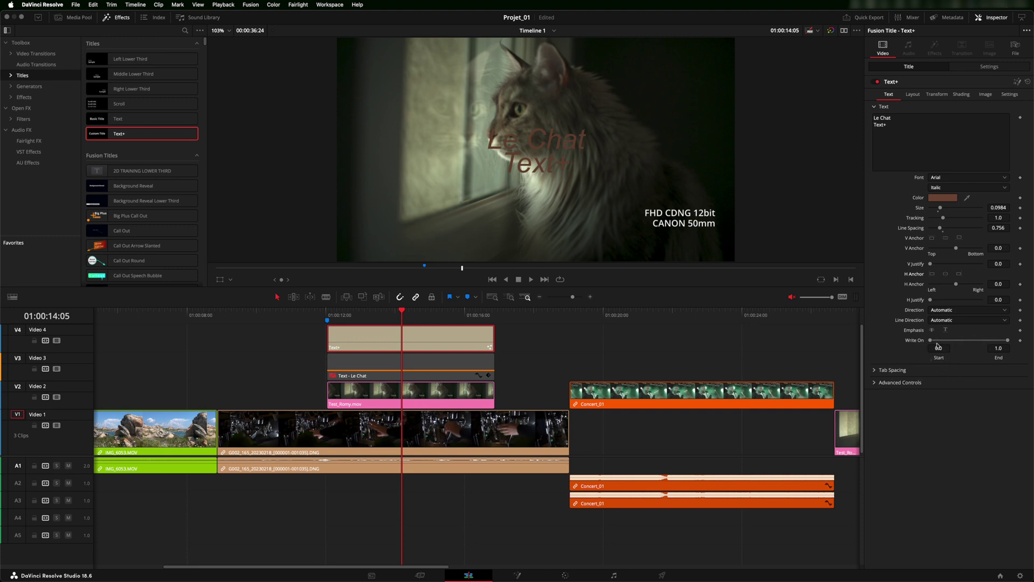
# Step: Animate the Text+ title's Write On with End keyframes of 0.0 at 01:00:12:01 and 1.0 at 01:00:14:20
pyautogui.moveTo(405, 313); pyautogui.dragTo(327, 313)
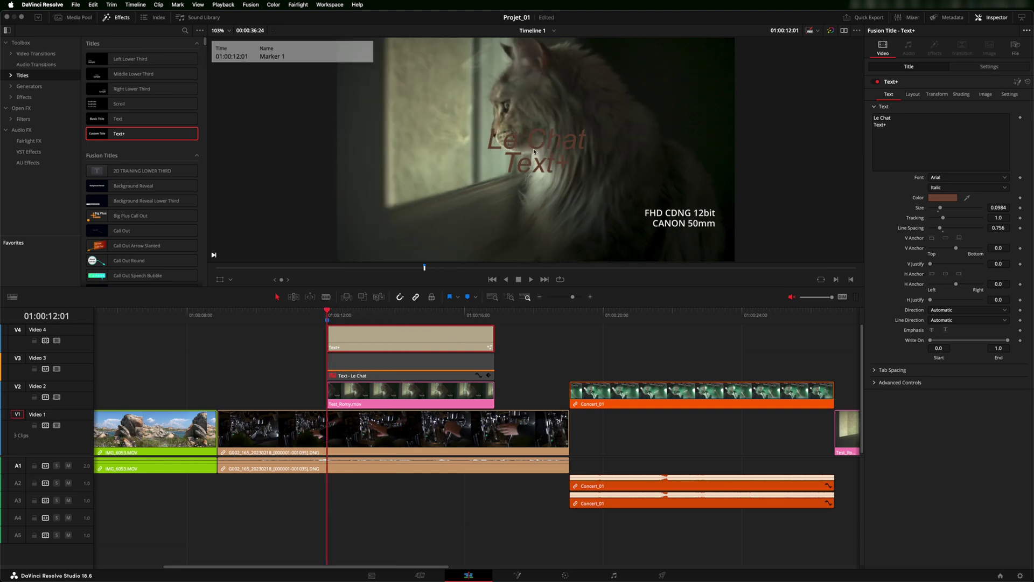
pyautogui.moveTo(1008, 341); pyautogui.dragTo(921, 340)
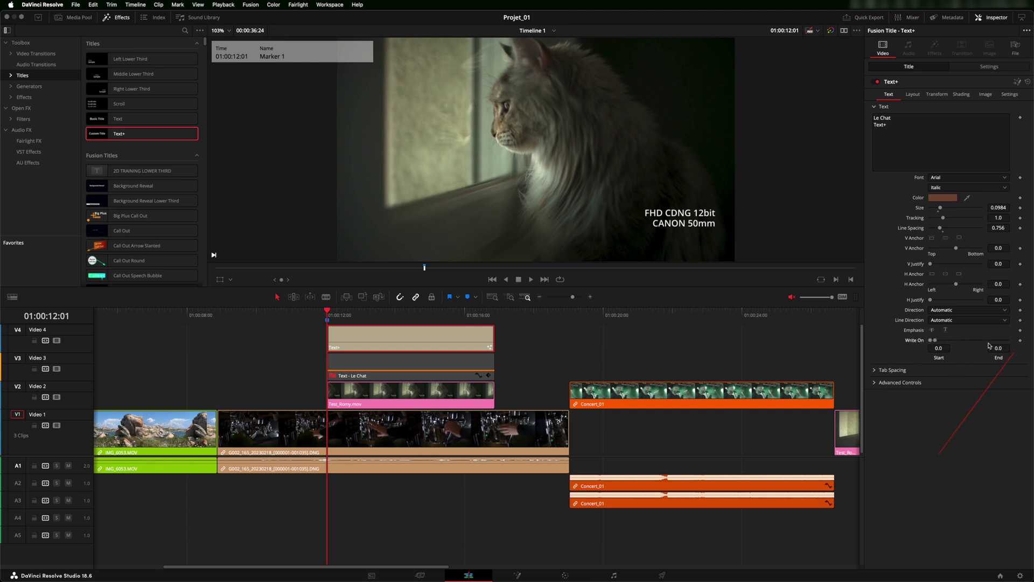
pyautogui.click(1021, 341)
pyautogui.moveTo(326, 313); pyautogui.dragTo(423, 322)
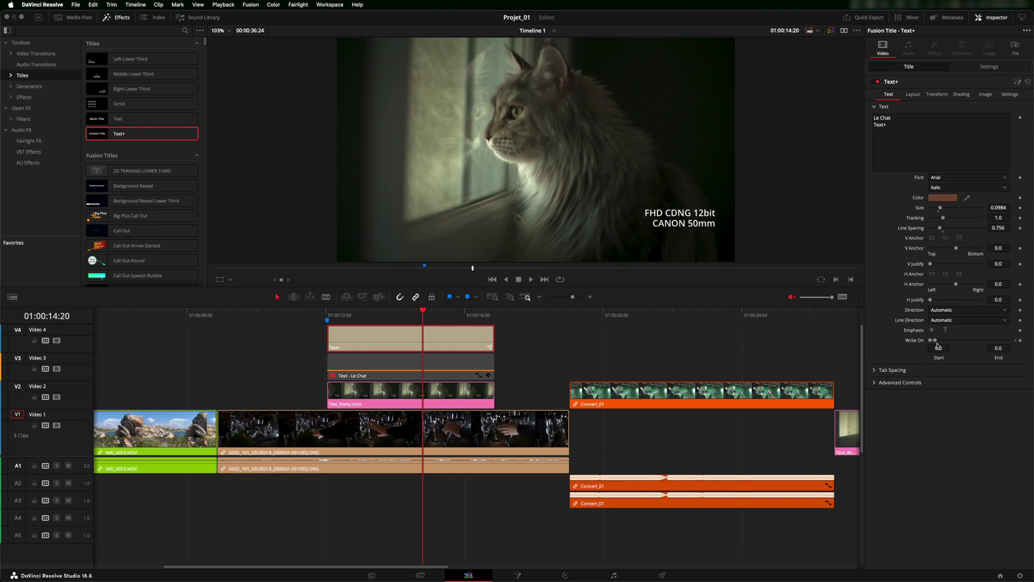
pyautogui.moveTo(937, 344); pyautogui.dragTo(1018, 349)
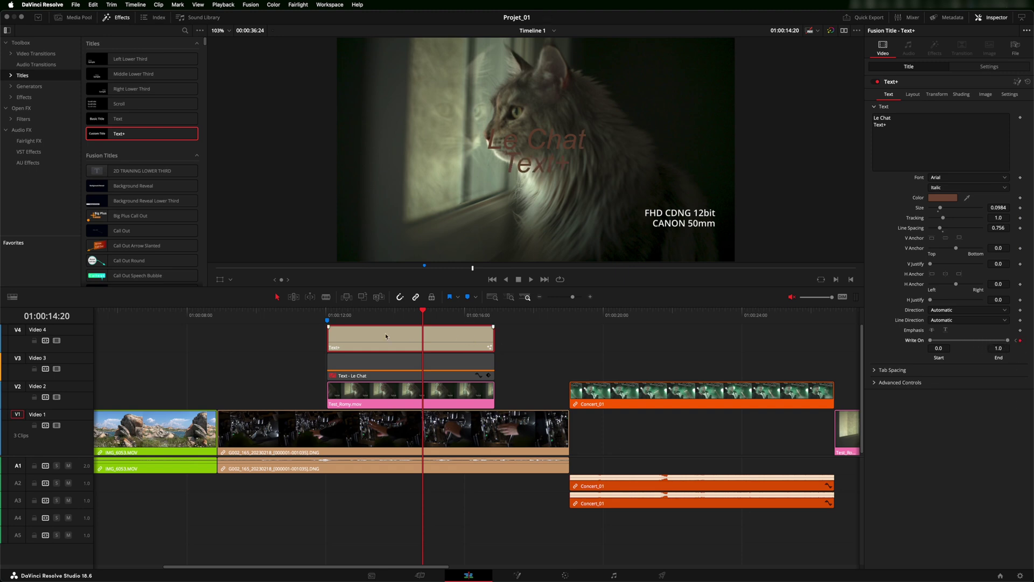
# Step: Play back the Text+ title's Write On animation from the beginning of the clip
pyautogui.click(330, 313)
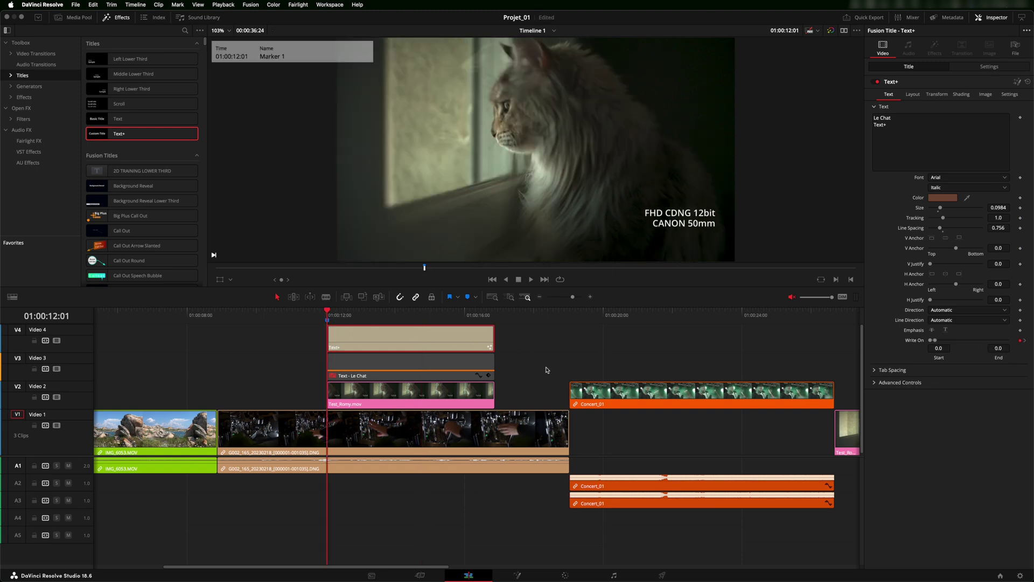
pyautogui.press('space')
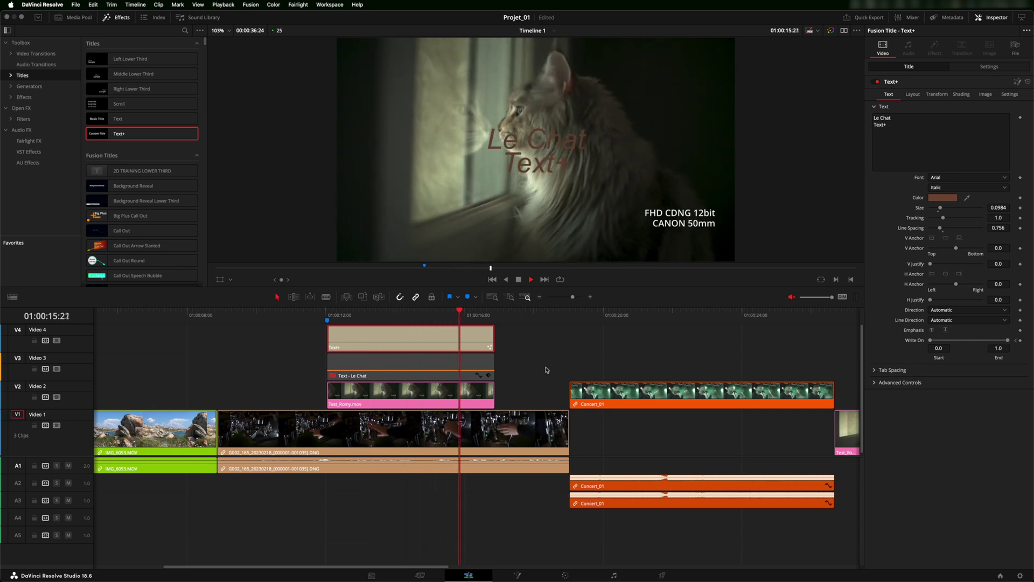
pyautogui.press('space')
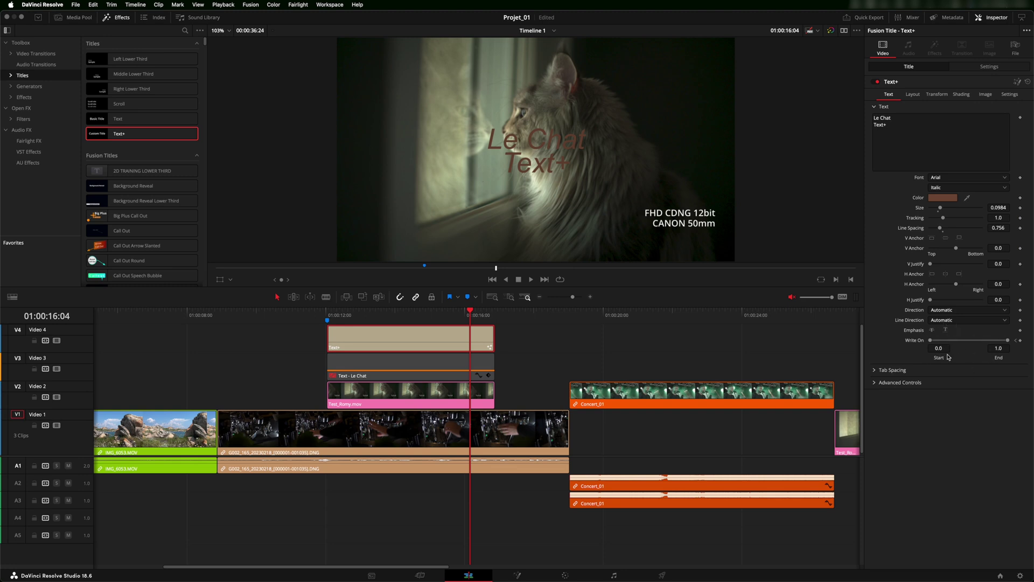
# Step: Go through the Text+ title's Write On keyframes and delete the one at 01:00:14:20
pyautogui.click(1015, 340)
pyautogui.click(1016, 340)
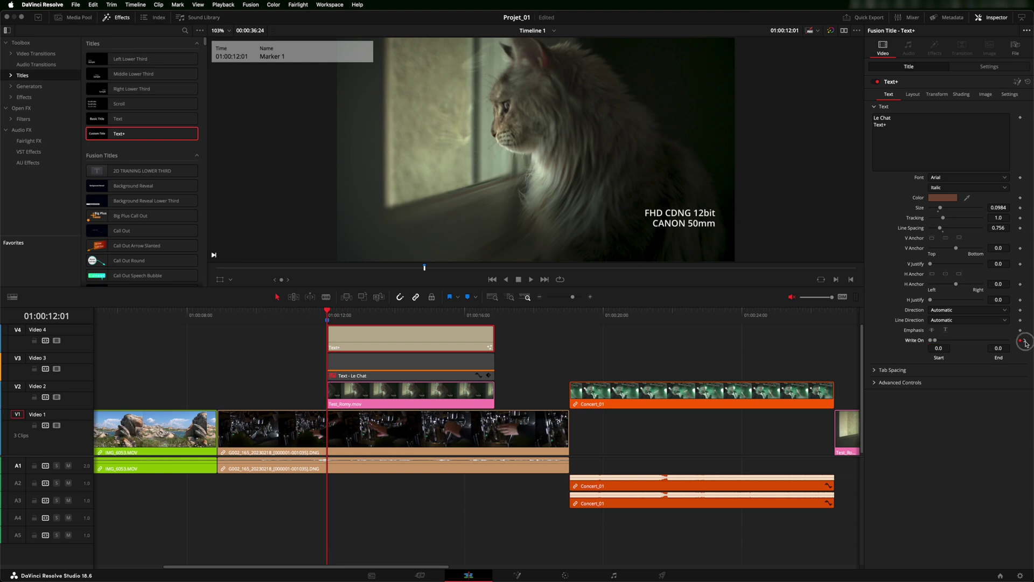
pyautogui.click(1025, 343)
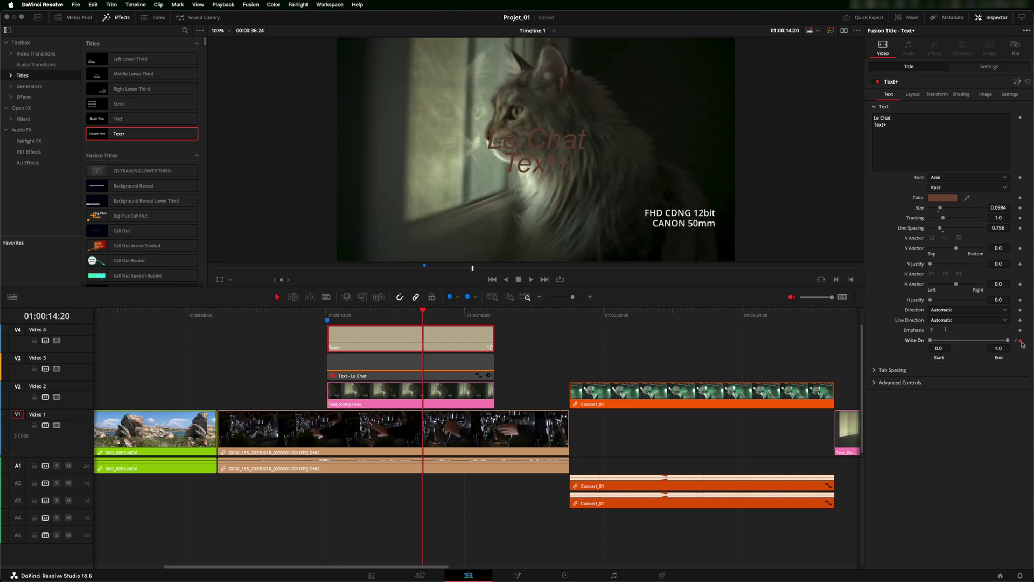
pyautogui.click(1021, 341)
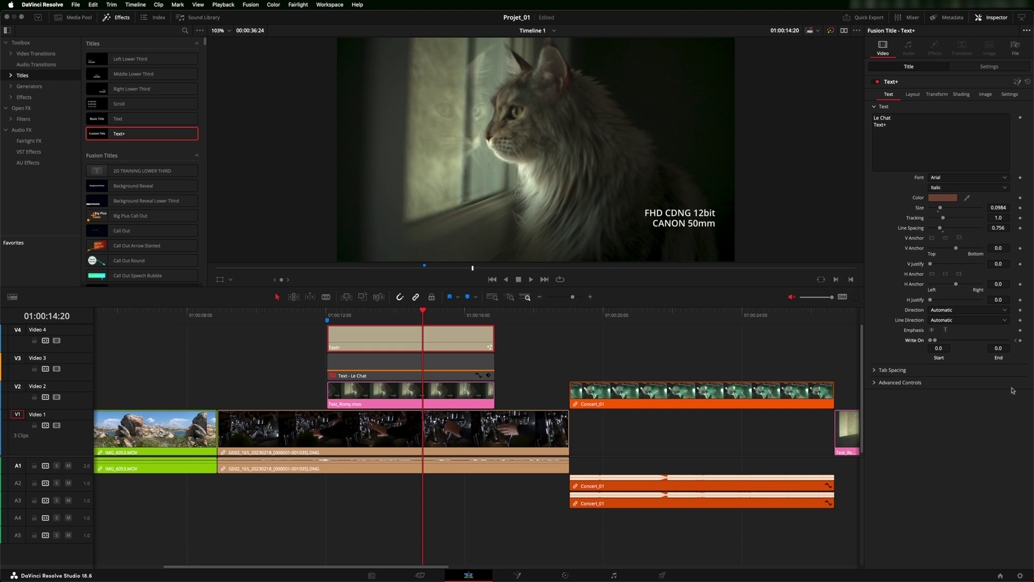
# Step: Remove the Text+ title's remaining Write On keyframe, set its End to 1.0 and play back from 01:00:12:01
pyautogui.click(1015, 342)
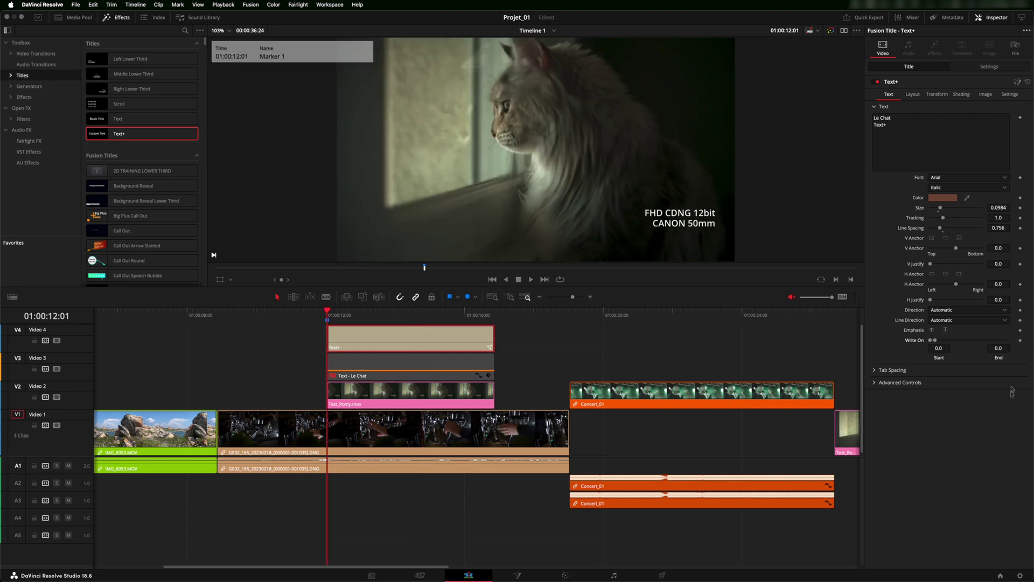
pyautogui.moveTo(934, 340); pyautogui.dragTo(1029, 348)
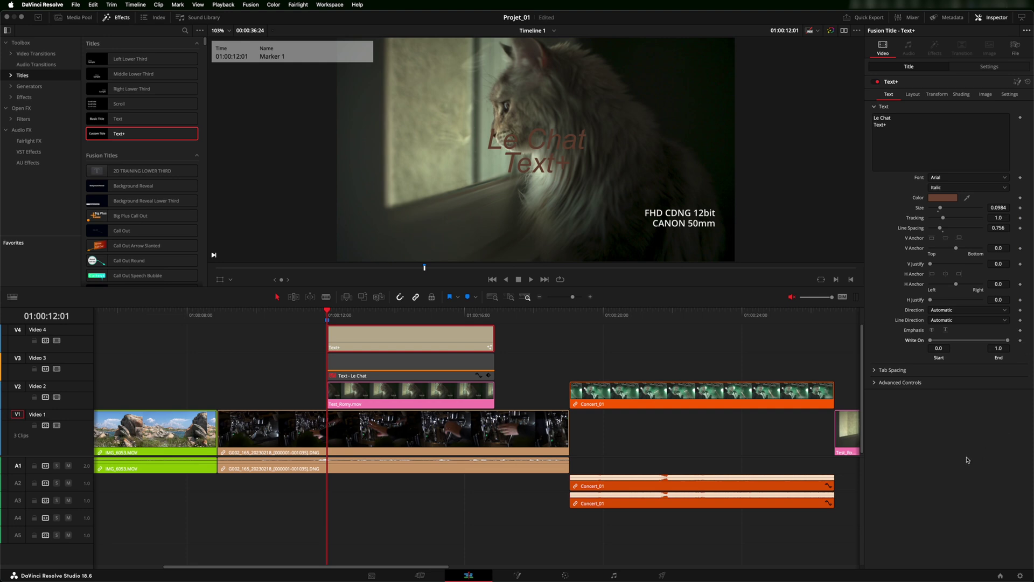
pyautogui.press('space')
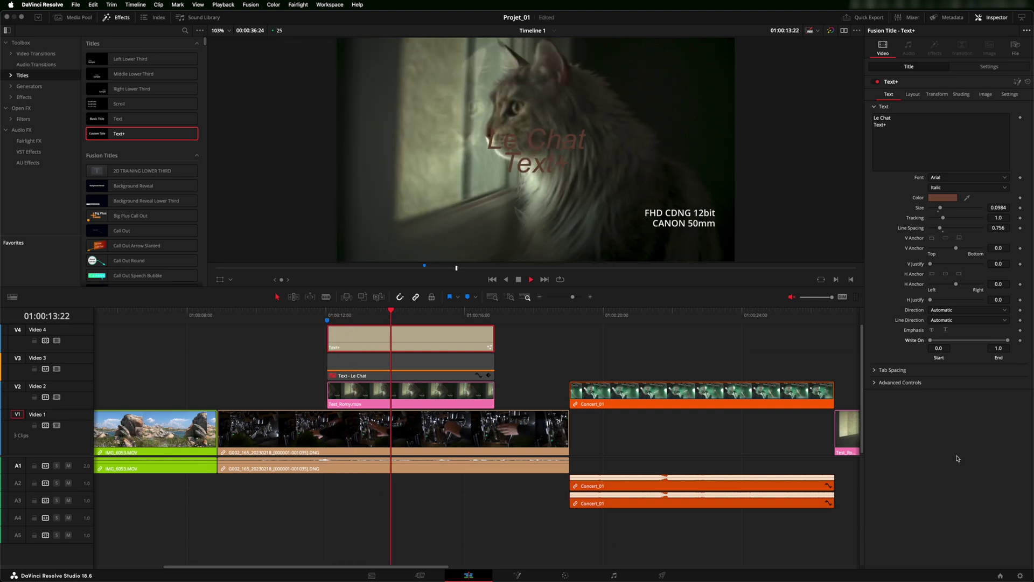
pyautogui.press('space')
# Step: Examine the Tab Spacing and Advanced Controls settings of the Text+ title and collapse both again
pyautogui.click(873, 370)
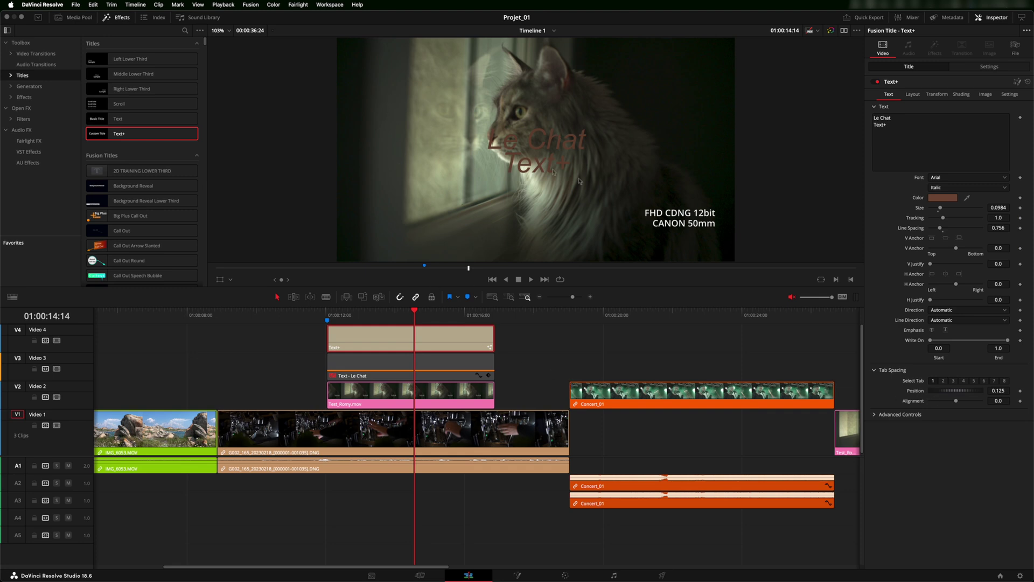
pyautogui.click(874, 370)
pyautogui.click(874, 383)
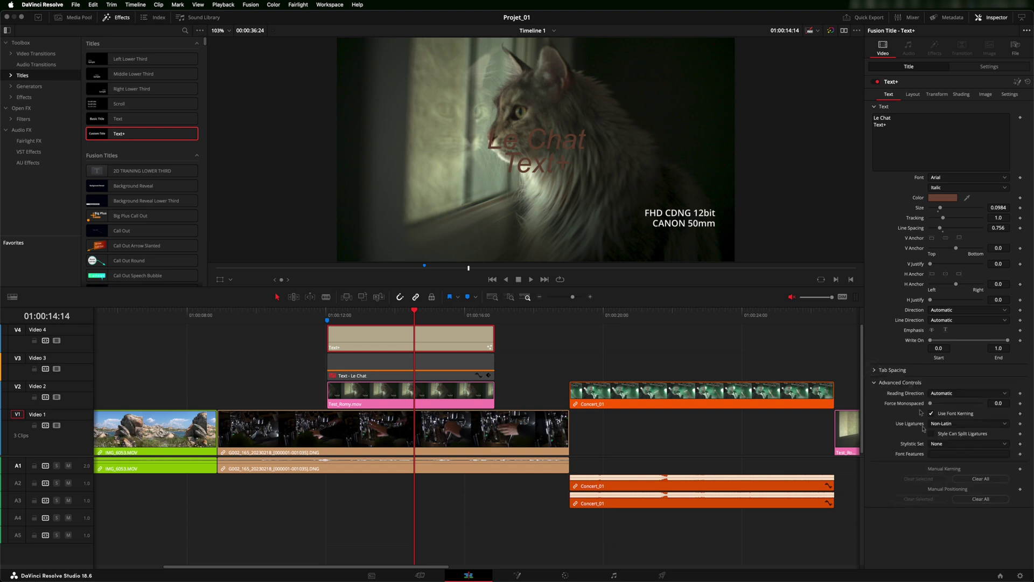
pyautogui.click(875, 382)
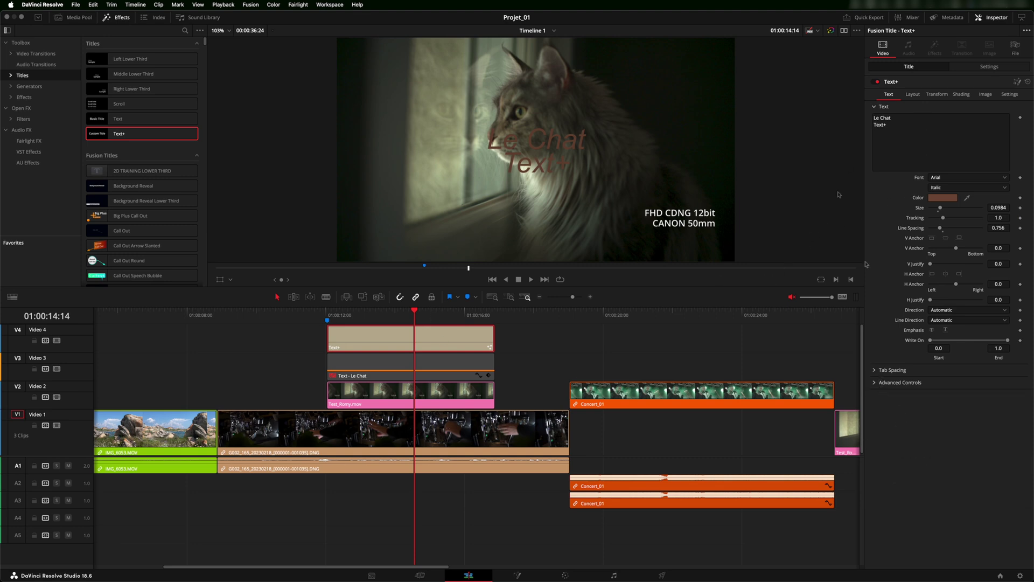
# Step: Disable the Text+ title on Video 4 and re-enable the Le Chat text title on Video 3
pyautogui.click(417, 356)
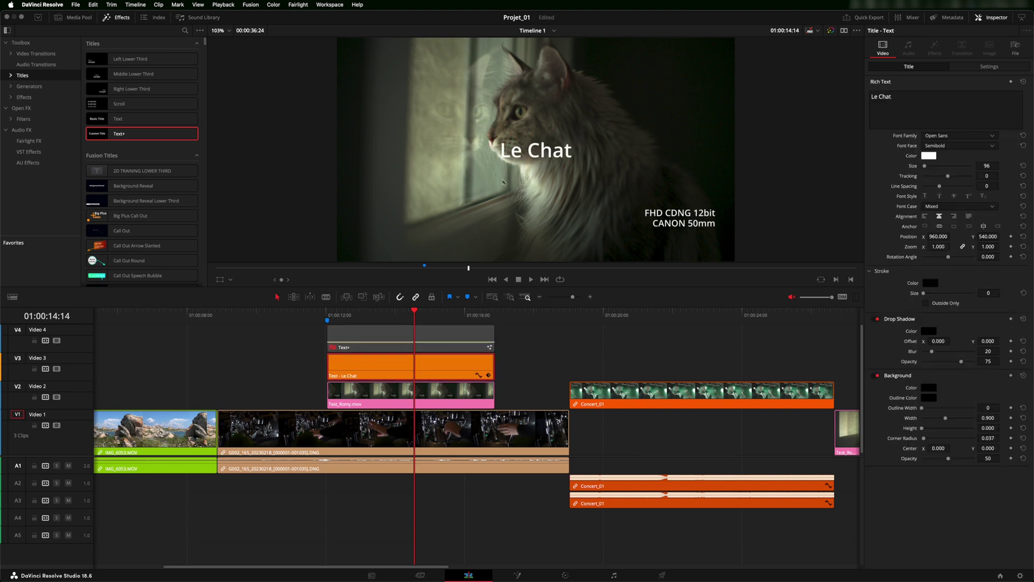
pyautogui.click(445, 330)
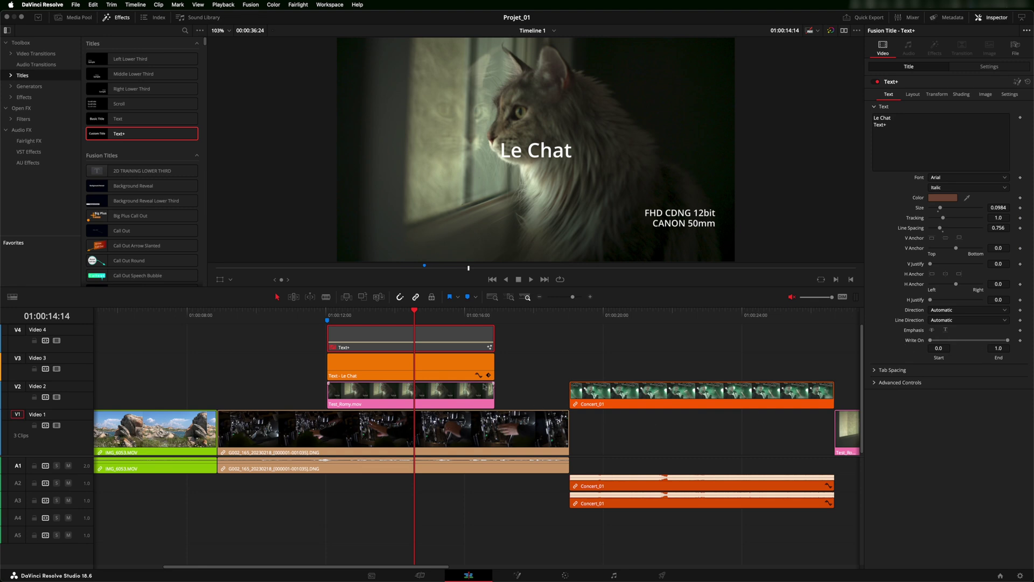
pyautogui.click(428, 360)
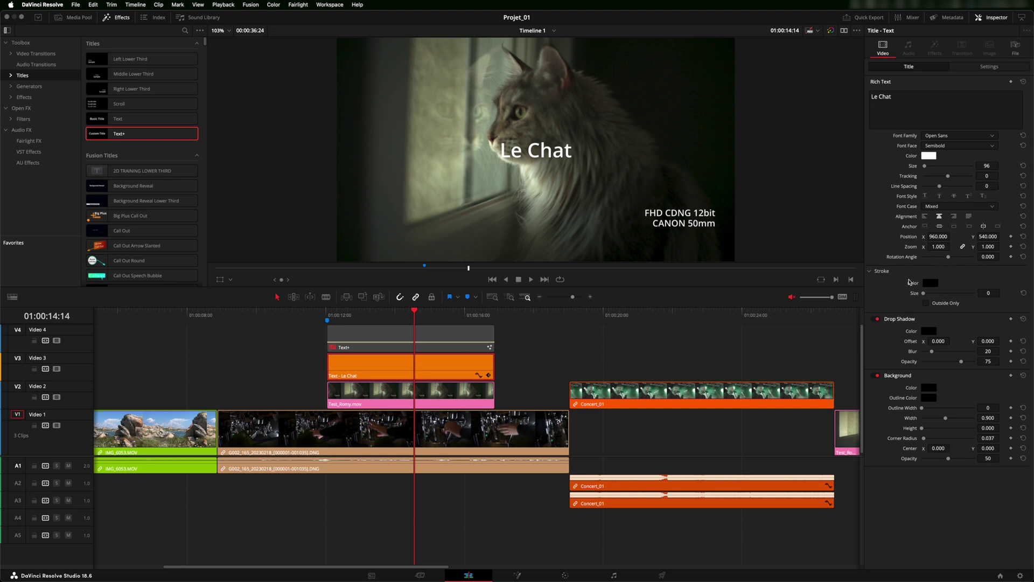
# Step: Increase the Le Chat title's text size to 251, leaving its stroke size at 0
pyautogui.moveTo(925, 294); pyautogui.dragTo(920, 295)
pyautogui.moveTo(988, 293)
pyautogui.mouseDown()
pyautogui.moveTo(1002, 292)
pyautogui.moveTo(989, 292)
pyautogui.mouseUp()
pyautogui.moveTo(987, 165)
pyautogui.mouseDown()
pyautogui.moveTo(1023, 166)
pyautogui.moveTo(983, 172)
pyautogui.mouseUp()
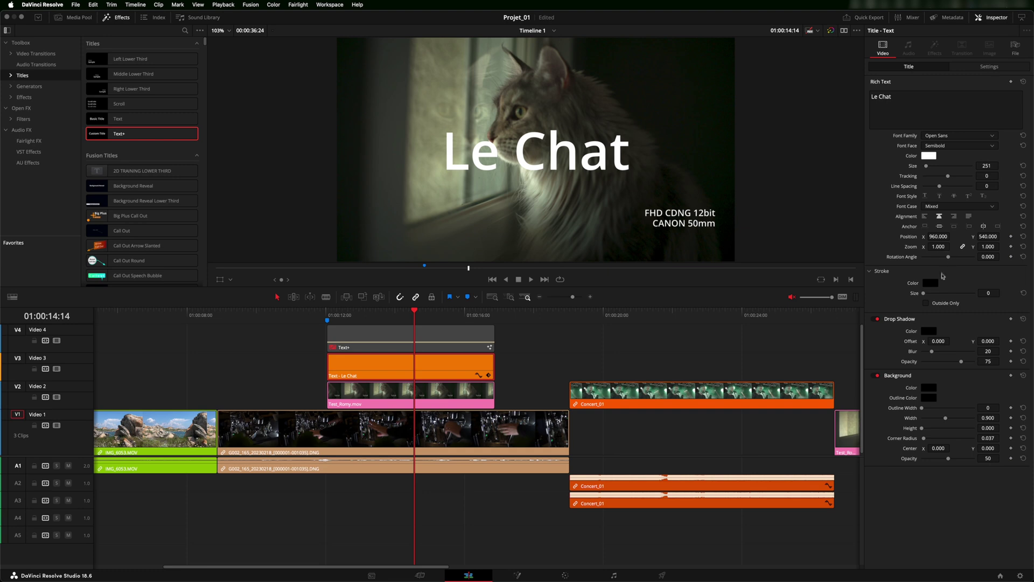
# Step: Give the Le Chat title a red stroke of size 10 and save the project
pyautogui.click(930, 283)
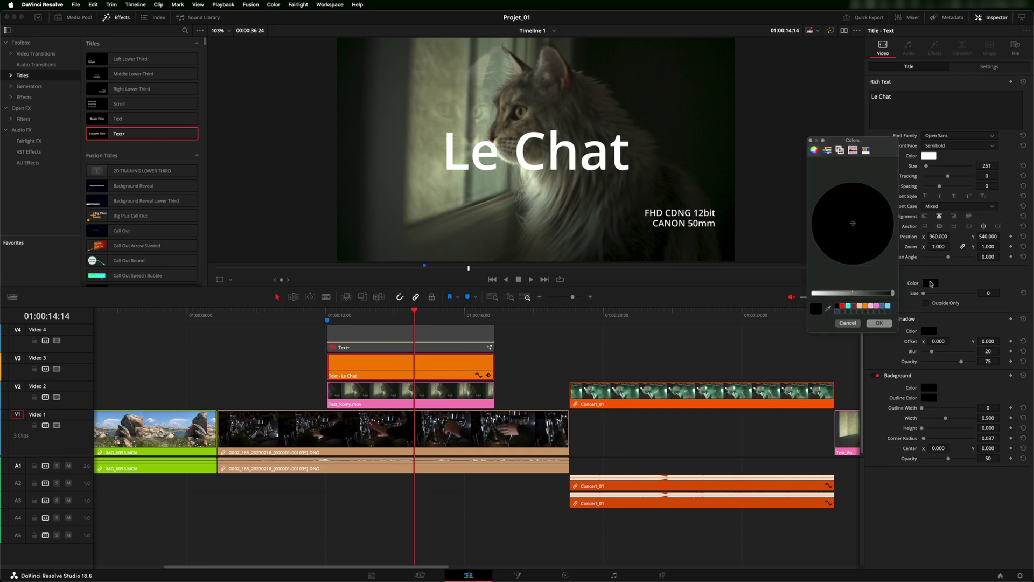
pyautogui.click(843, 306)
pyautogui.click(879, 323)
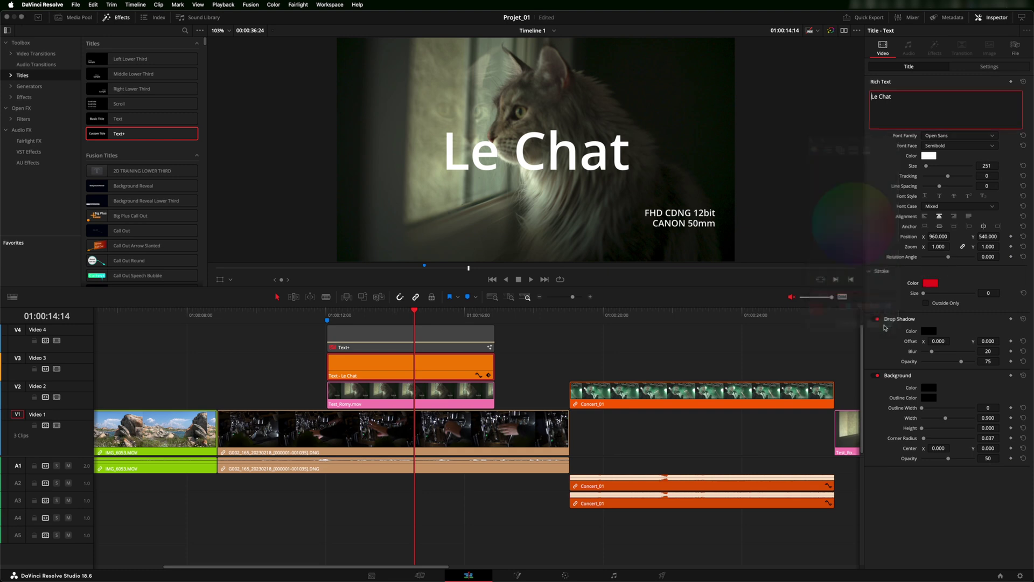
pyautogui.moveTo(987, 293)
pyautogui.mouseDown()
pyautogui.moveTo(1002, 293)
pyautogui.moveTo(990, 293)
pyautogui.mouseUp()
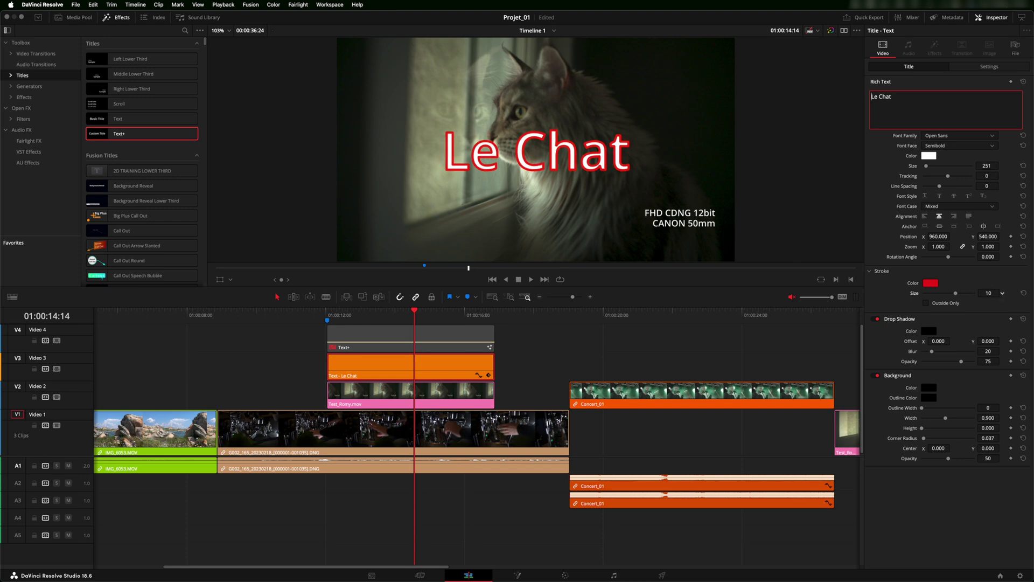
pyautogui.click(927, 303)
pyautogui.press('super+s')
# Step: Switch the Le Chat title's drop shadow off and on again and set its stroke size to 4
pyautogui.click(877, 319)
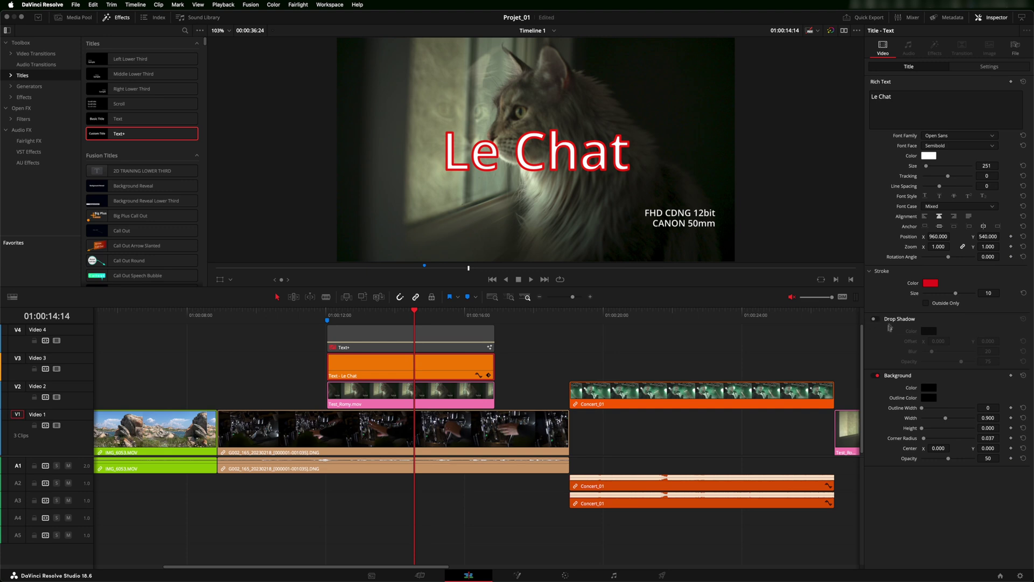
pyautogui.click(876, 320)
pyautogui.moveTo(990, 292); pyautogui.dragTo(969, 293)
pyautogui.click(1002, 292)
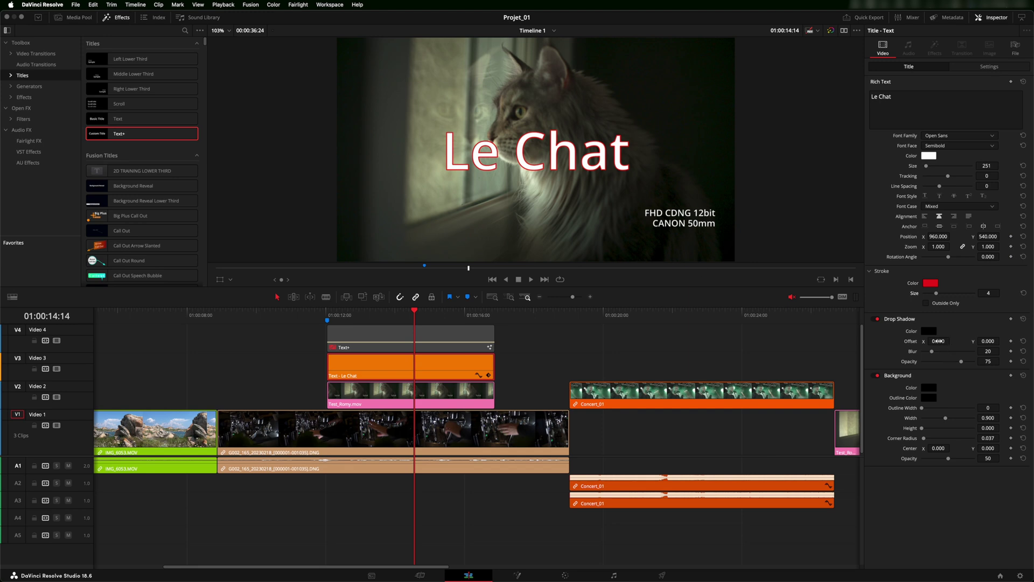
# Step: Set the Le Chat title's drop shadow to turquoise, with offset X 21 and Y -17, blur 21 and opacity 51
pyautogui.moveTo(938, 341); pyautogui.dragTo(981, 341)
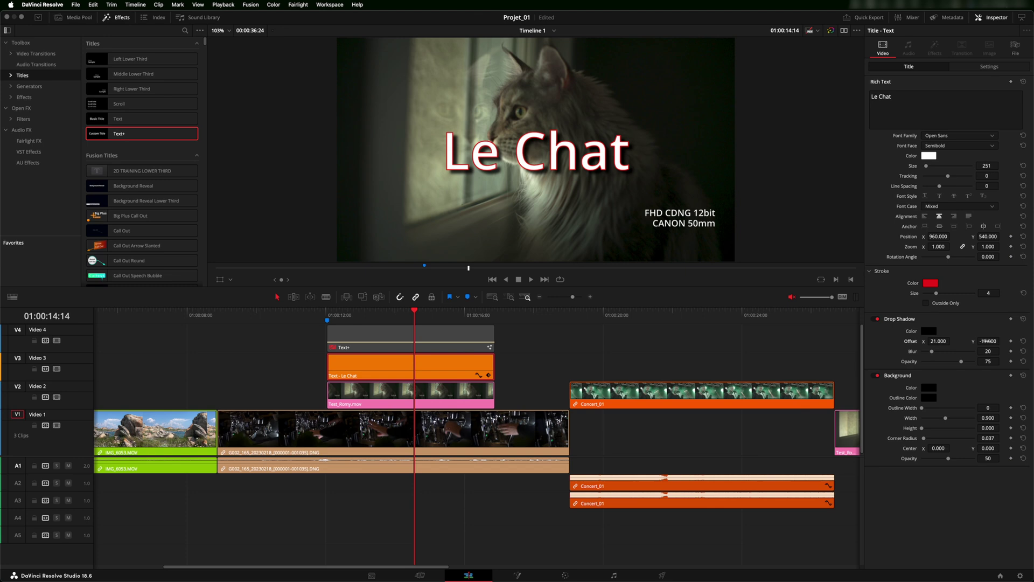
pyautogui.click(926, 333)
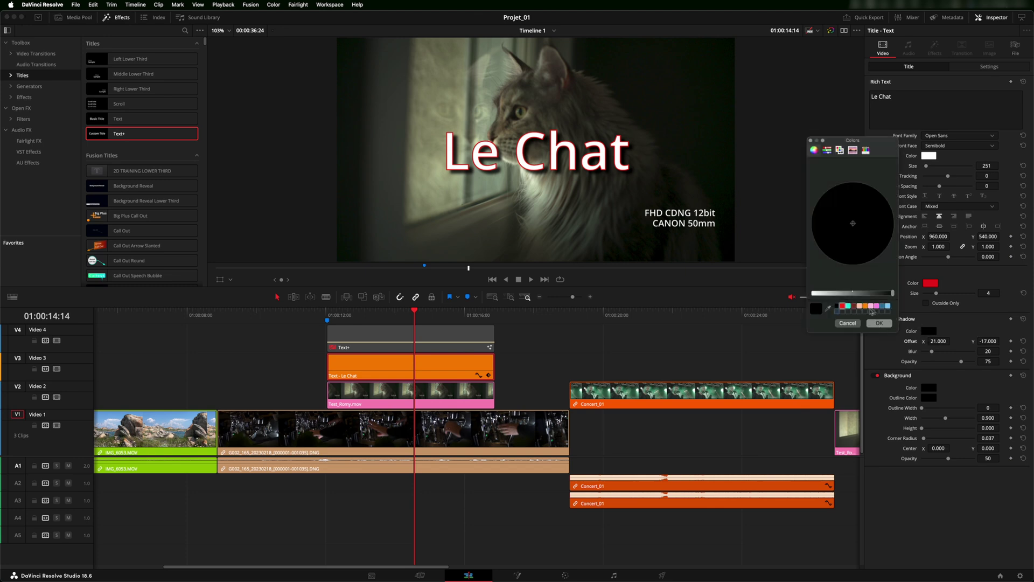
pyautogui.click(848, 307)
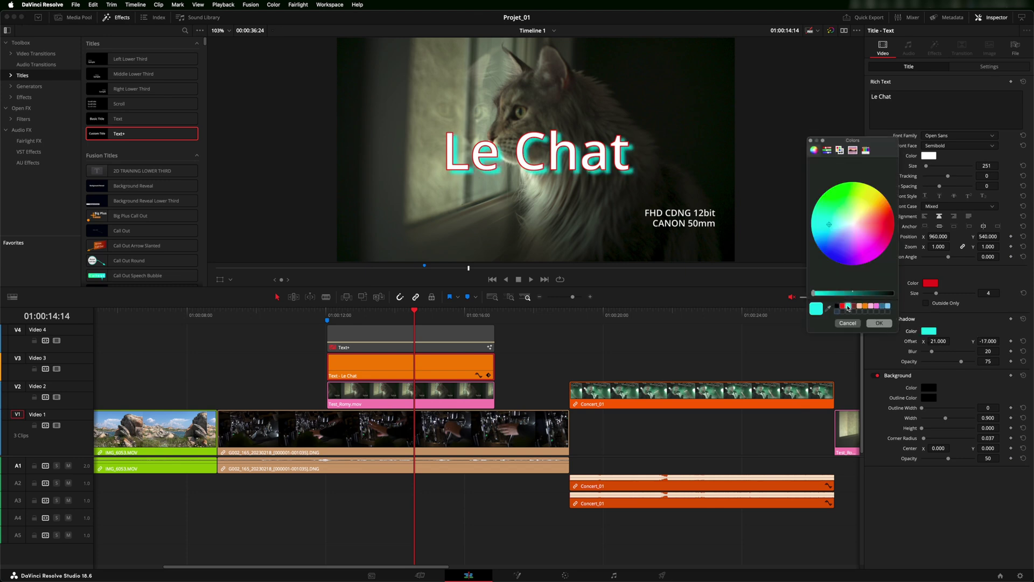
pyautogui.click(879, 323)
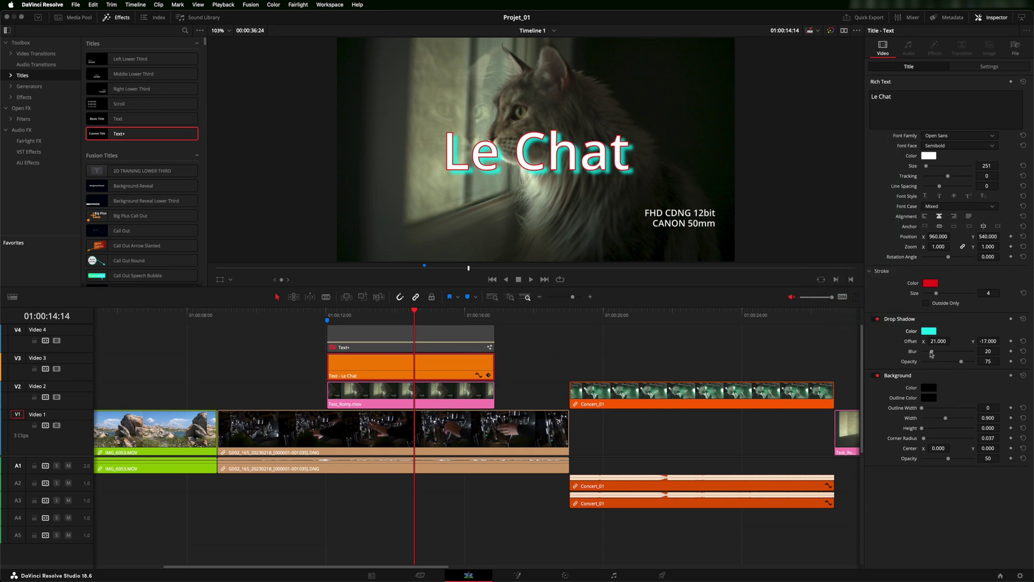
pyautogui.moveTo(933, 353)
pyautogui.mouseDown()
pyautogui.moveTo(952, 354)
pyautogui.moveTo(917, 352)
pyautogui.moveTo(946, 353)
pyautogui.moveTo(922, 362)
pyautogui.moveTo(967, 364)
pyautogui.moveTo(949, 363)
pyautogui.mouseUp()
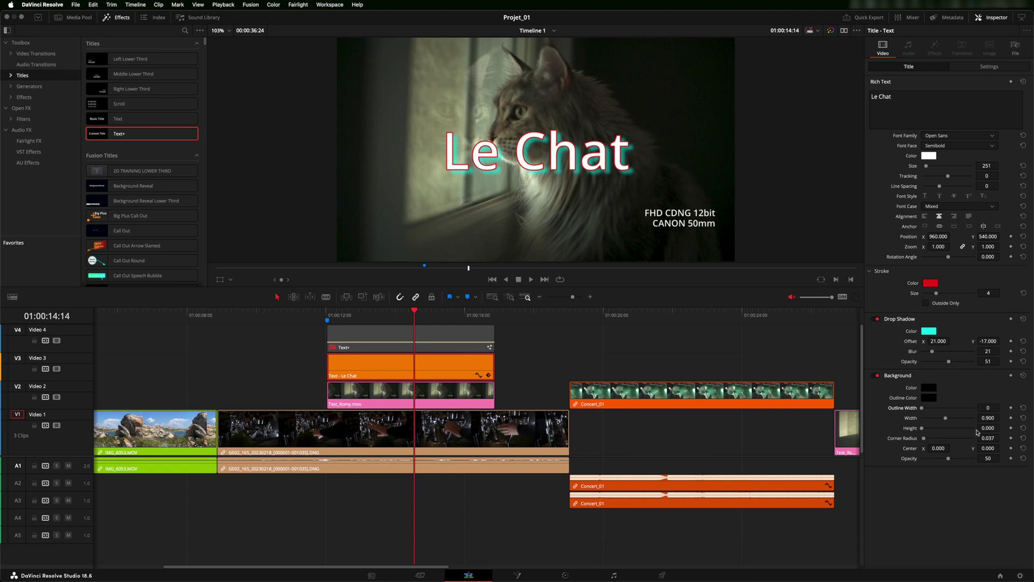
# Step: Set the Le Chat title's background to width 0.578, height 0.254, corner radius 0.135, center X 17 and Y -19, and opacity 100
pyautogui.moveTo(986, 428)
pyautogui.mouseDown()
pyautogui.moveTo(1006, 427)
pyautogui.moveTo(1002, 418)
pyautogui.mouseUp()
pyautogui.moveTo(914, 418); pyautogui.dragTo(846, 419)
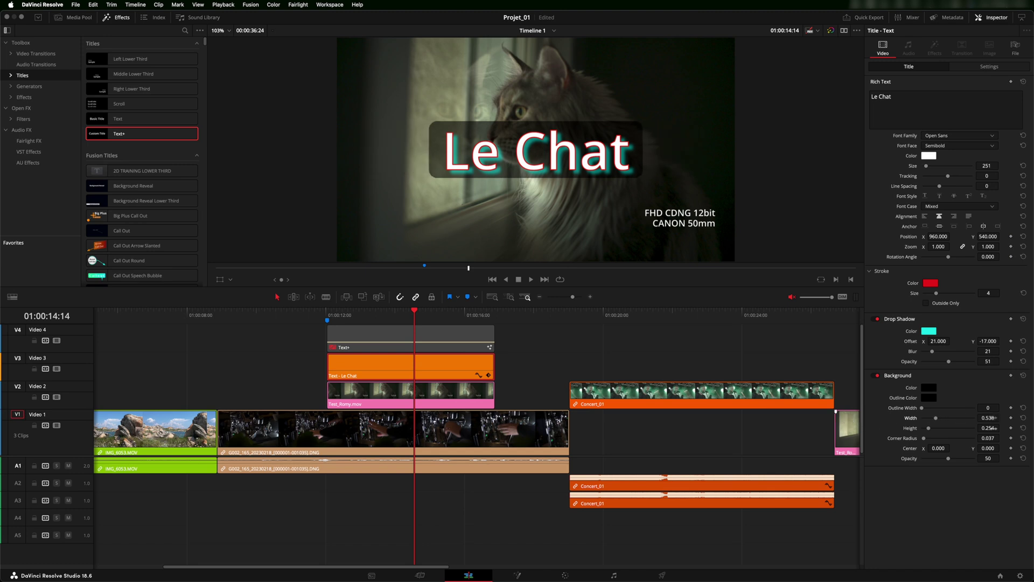
pyautogui.moveTo(984, 448); pyautogui.dragTo(1003, 438)
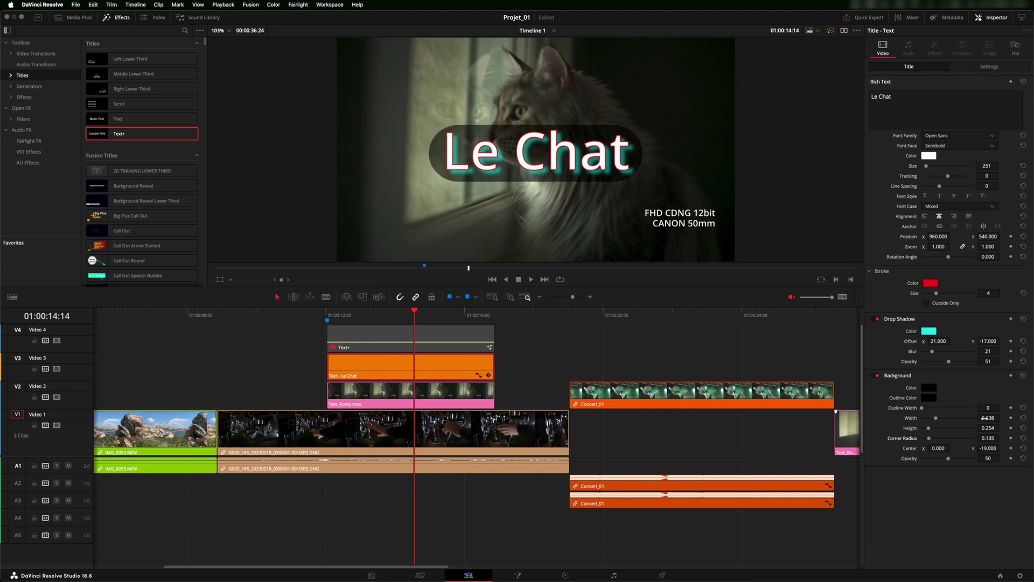
pyautogui.moveTo(987, 418); pyautogui.dragTo(1003, 419)
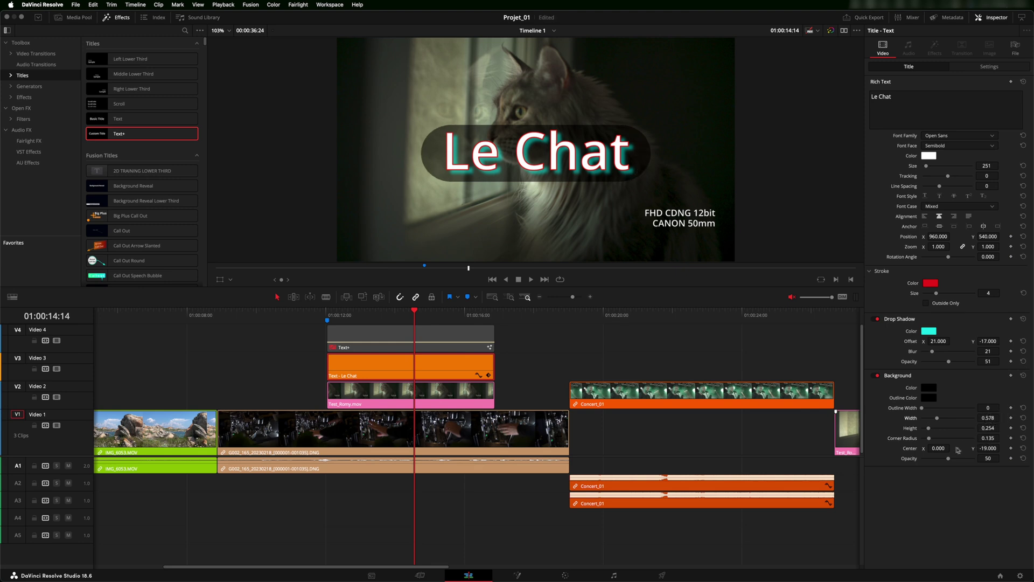
pyautogui.moveTo(938, 448); pyautogui.dragTo(946, 448)
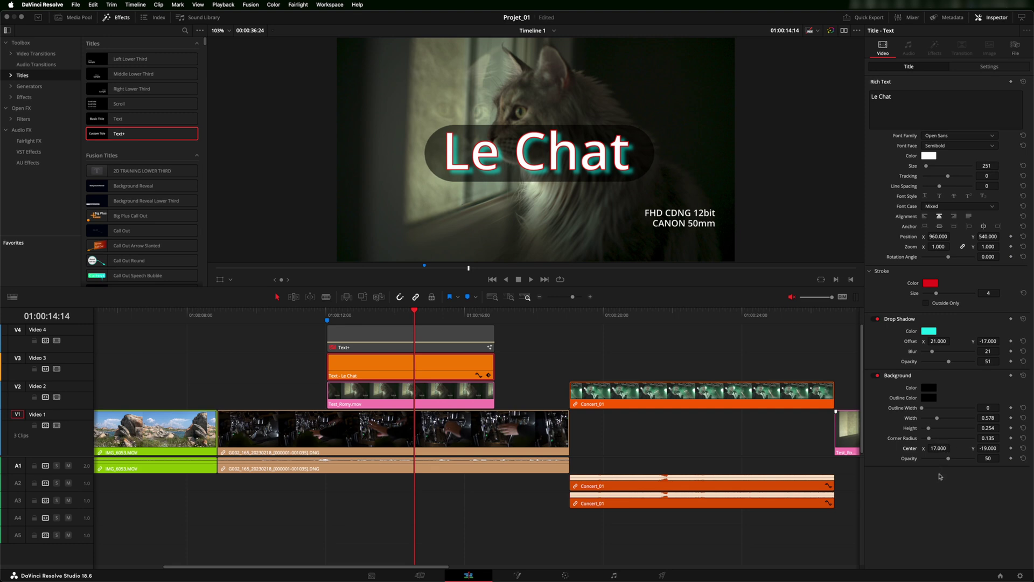
pyautogui.moveTo(949, 461); pyautogui.dragTo(997, 462)
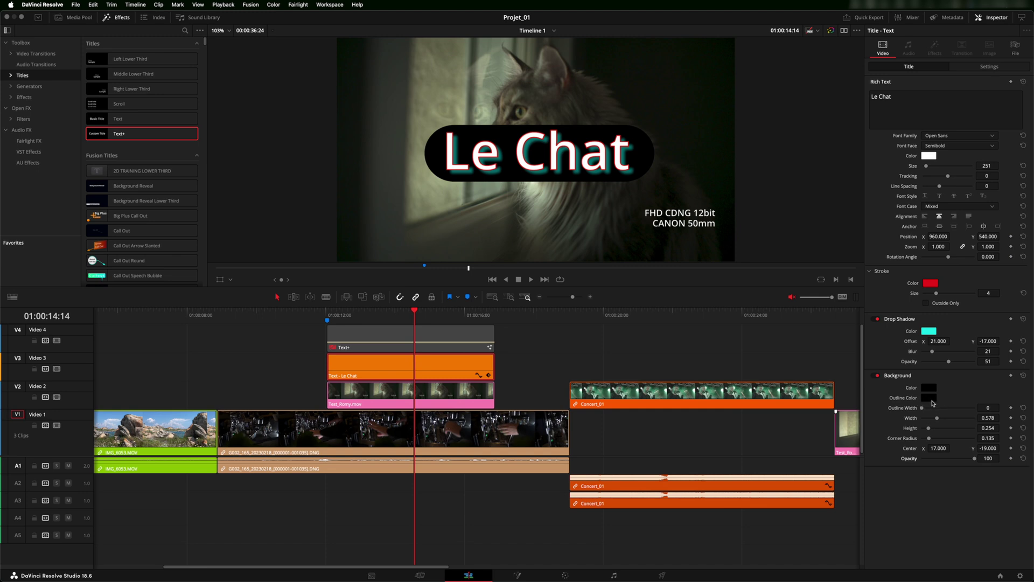
# Step: Give the Le Chat title's background a red outline with a width of 2
pyautogui.click(930, 399)
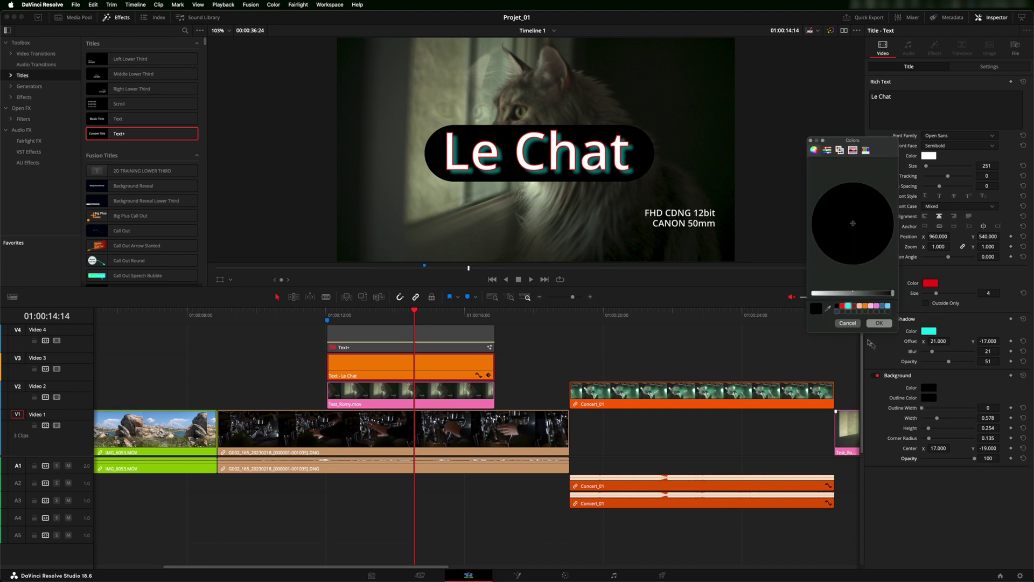
pyautogui.click(842, 306)
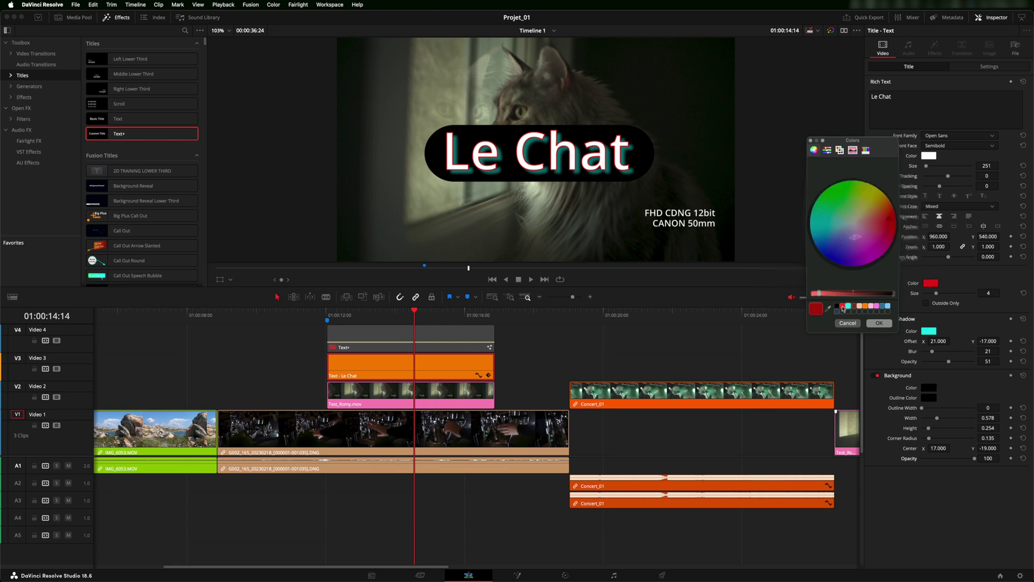
pyautogui.click(879, 323)
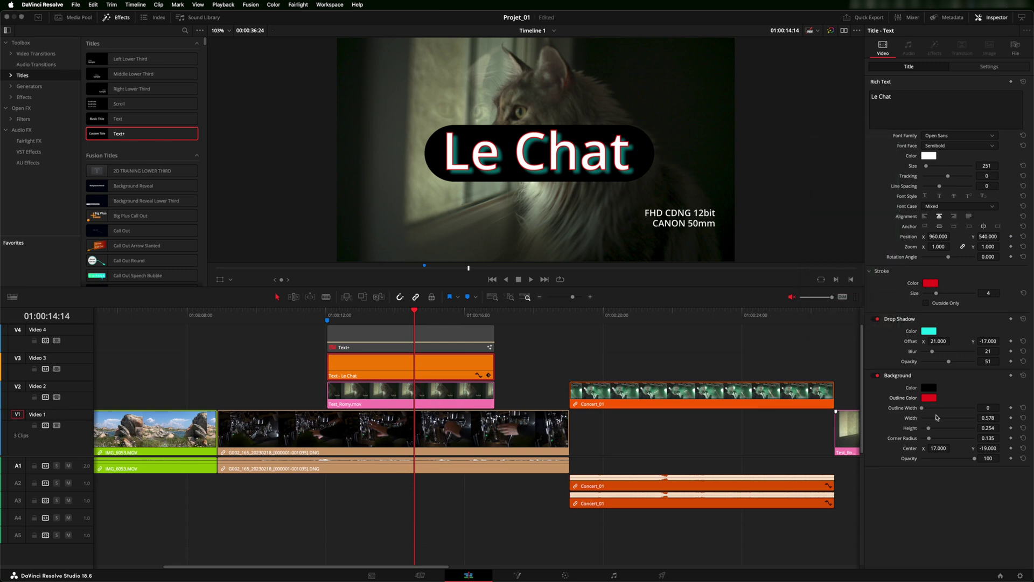
pyautogui.moveTo(988, 408); pyautogui.dragTo(991, 407)
# Step: Play back the styled Le Chat title from the marker at 01:00:12:01
pyautogui.click(328, 314)
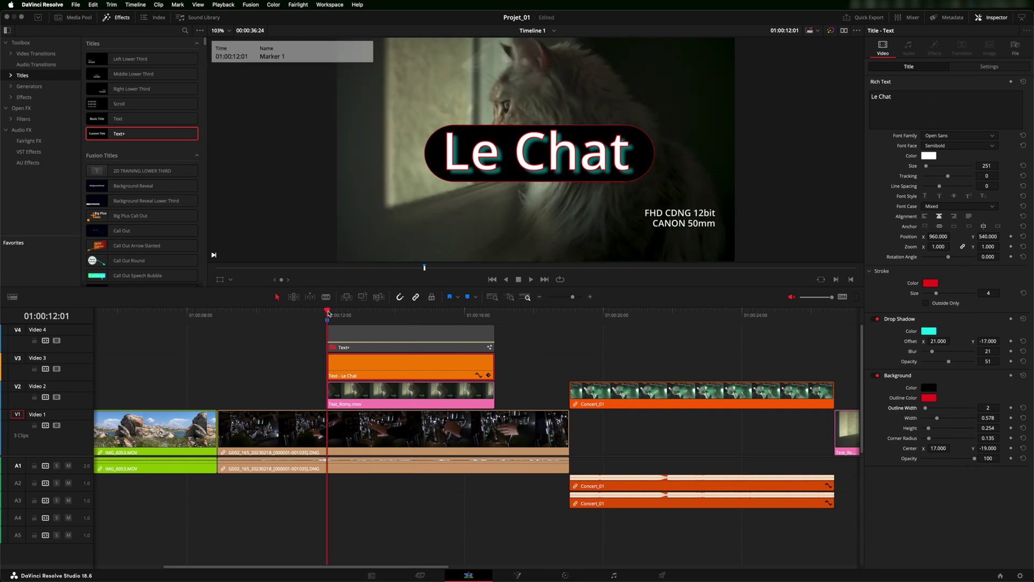
pyautogui.press('space')
pyautogui.press('space')
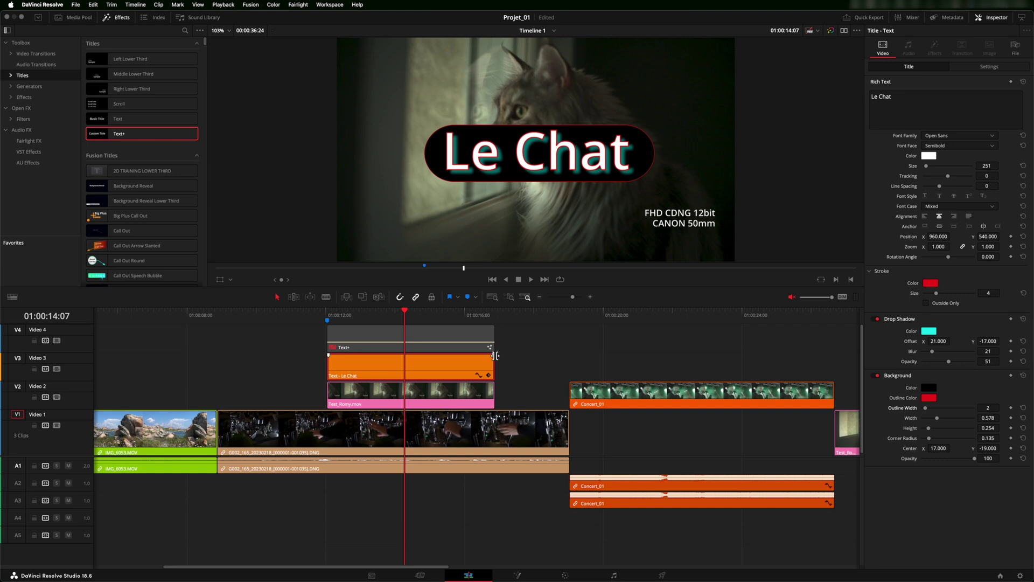
# Step: Add a one-second fade-in and a similar fade-out to the Le Chat title on Video 3 and play back the result
pyautogui.moveTo(329, 351); pyautogui.dragTo(362, 355)
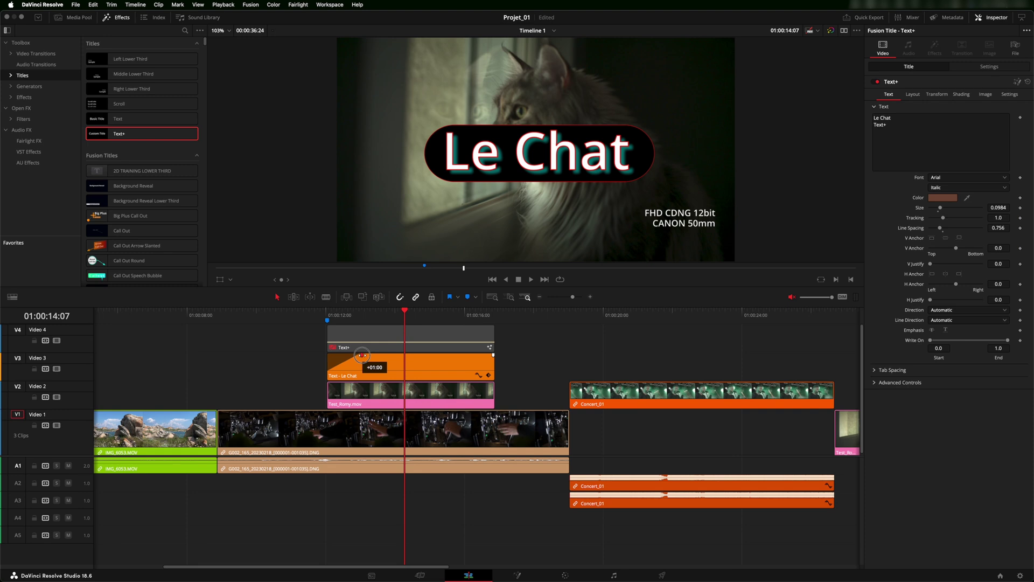
pyautogui.moveTo(493, 354); pyautogui.dragTo(461, 354)
pyautogui.click(327, 320)
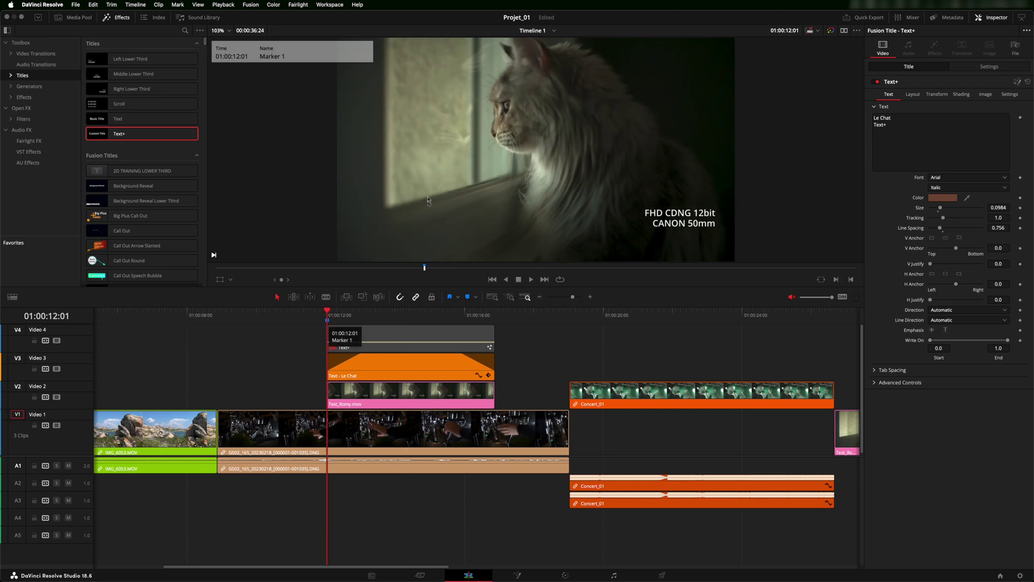
pyautogui.press('space')
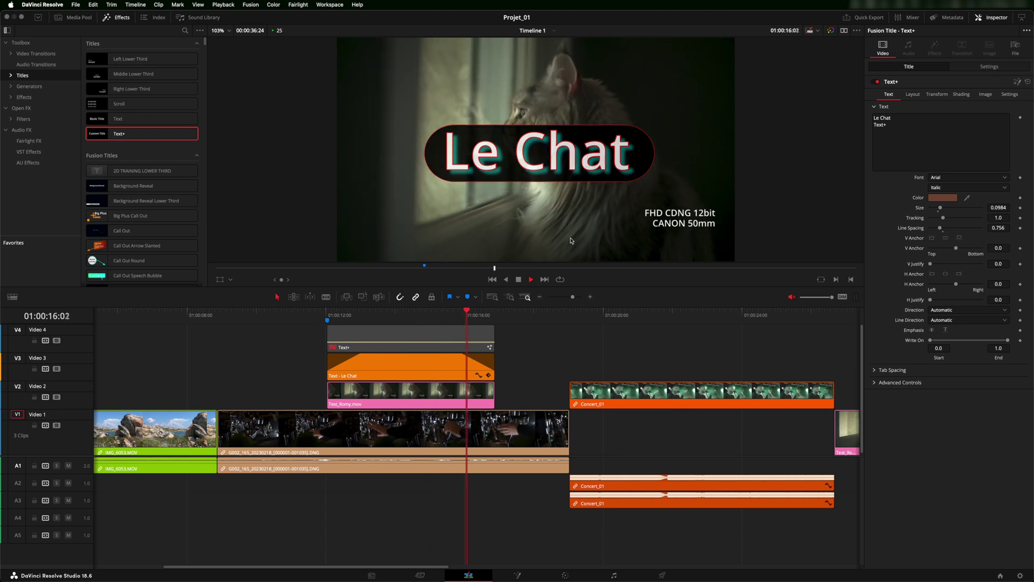
pyautogui.press('space')
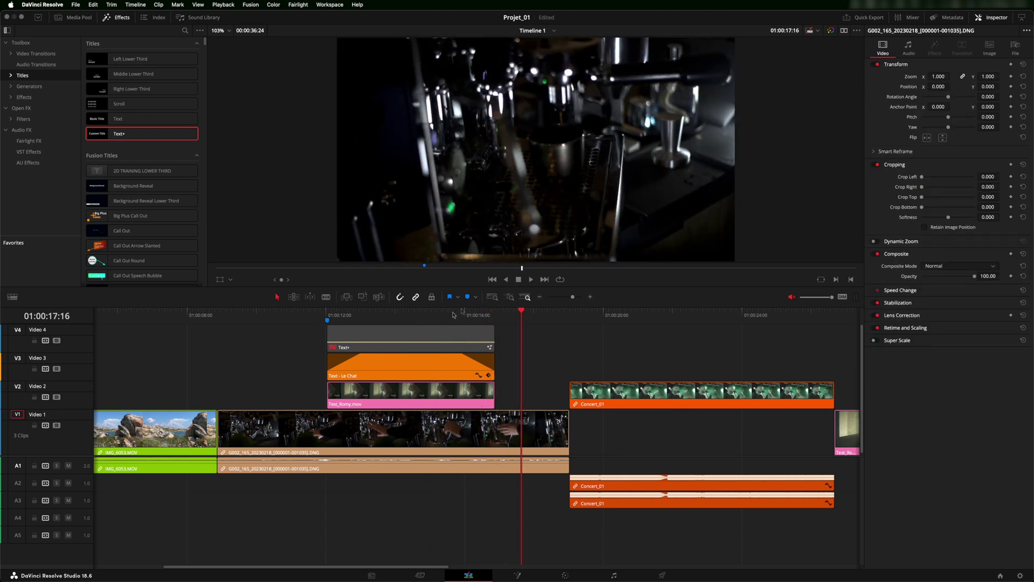
pyautogui.click(415, 316)
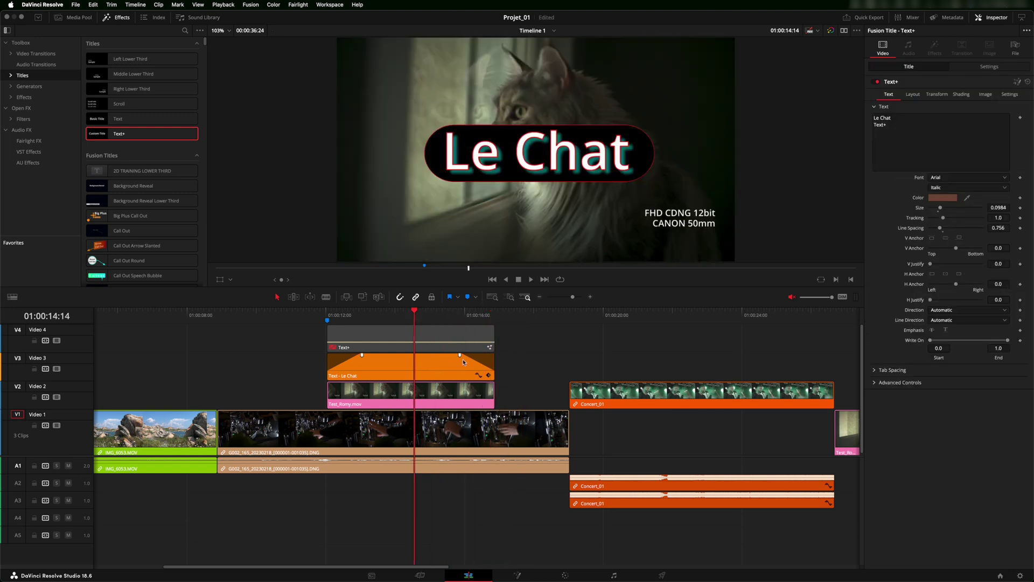
# Step: Disable the Le Chat title on Video 3, enable the Text+ title on Video 4, and park the playhead at 01:00:14:12
pyautogui.click(422, 368)
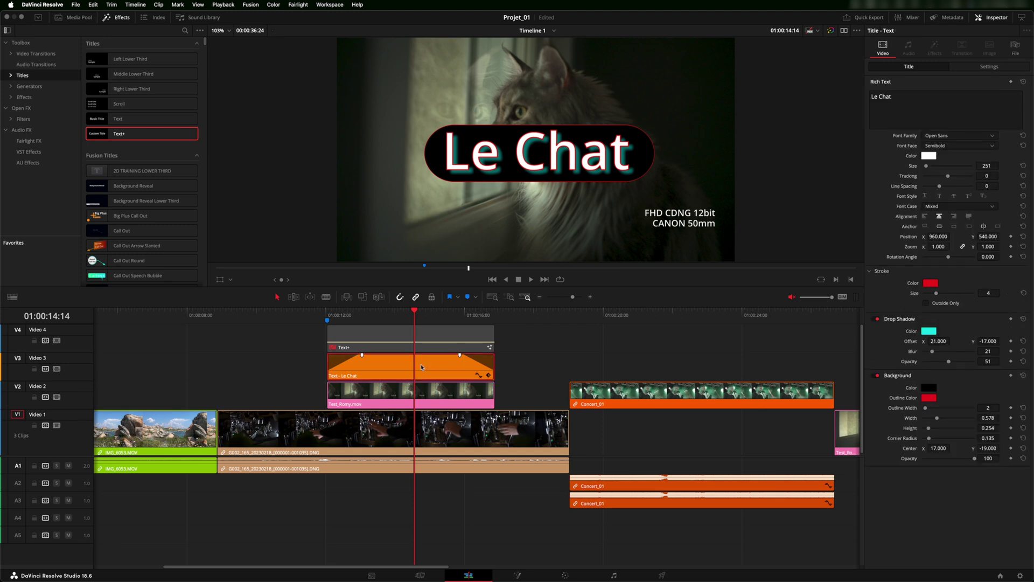
pyautogui.press('d')
pyautogui.click(419, 338)
pyautogui.press('d')
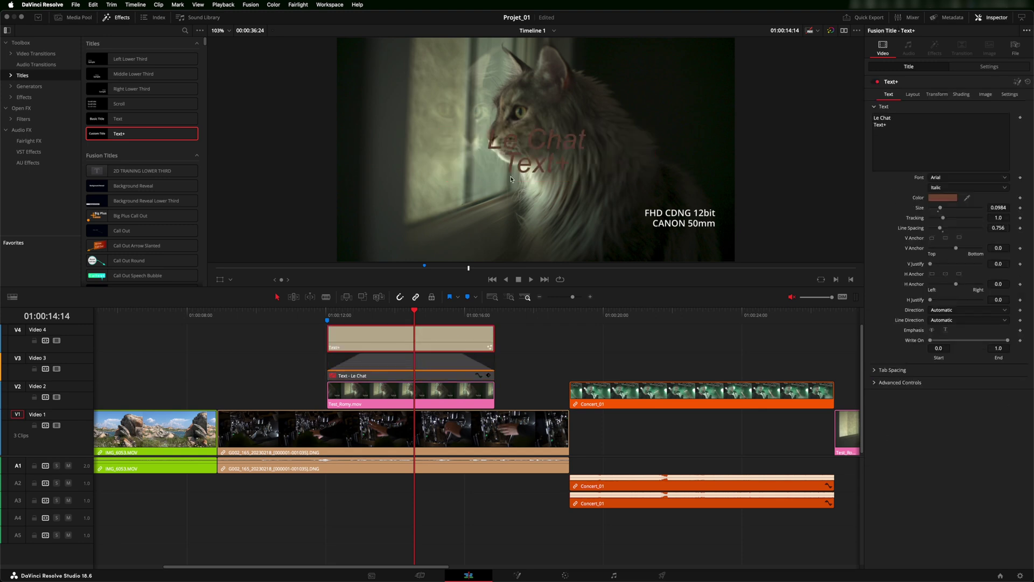
pyautogui.press('Left')
pyautogui.press('Left')
pyautogui.press('Left')
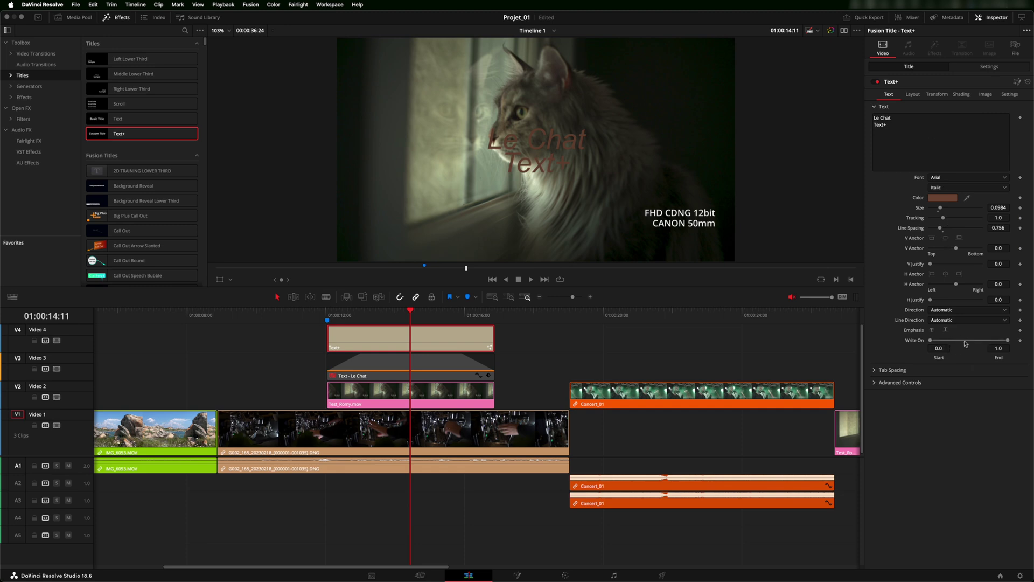
pyautogui.press('Right')
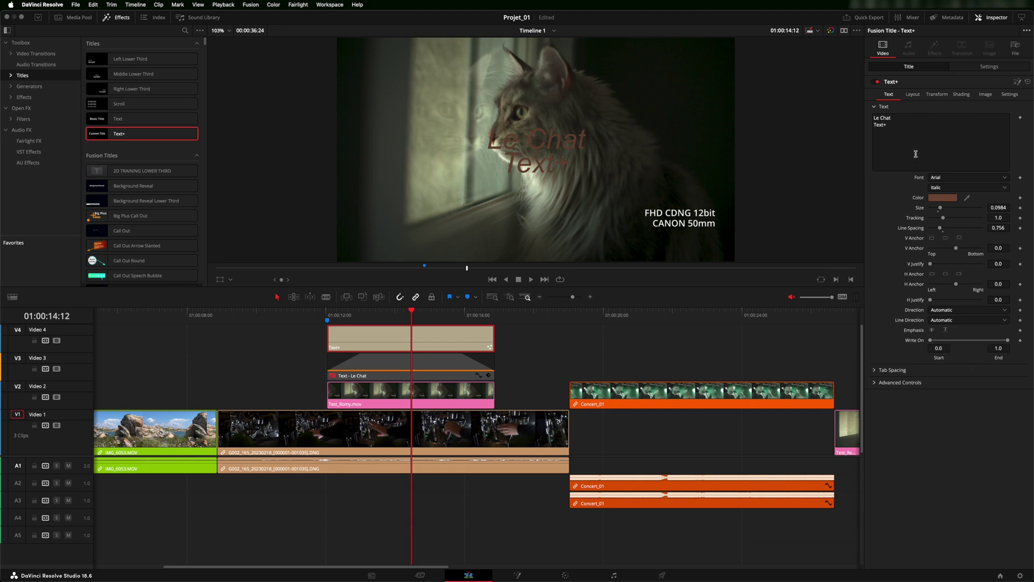
# Step: Try shifting the Text+ title with its layout Center X, reset that value, and show the transform frame in the viewer
pyautogui.click(916, 96)
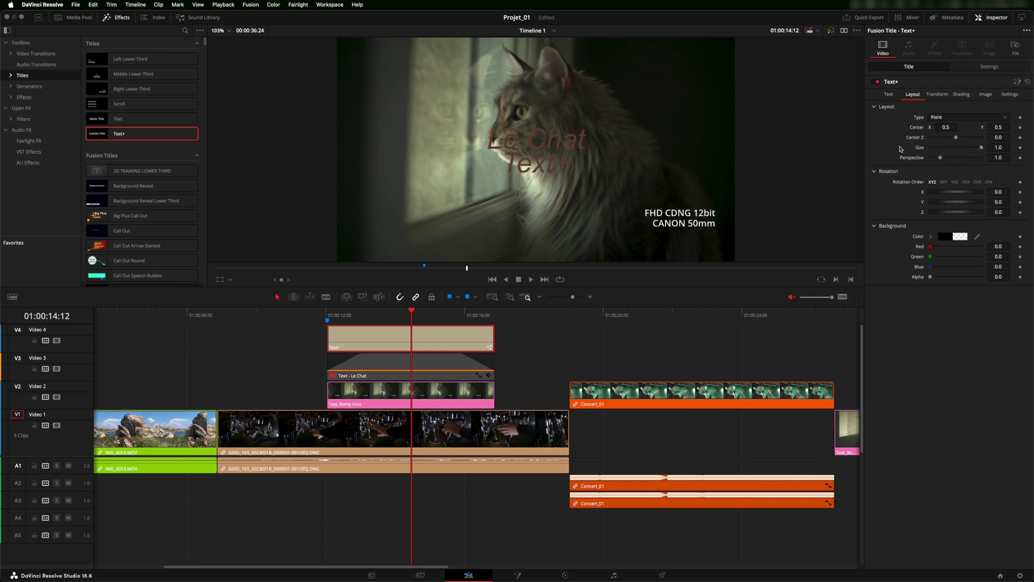
pyautogui.moveTo(943, 127); pyautogui.dragTo(1003, 127)
pyautogui.doubleClick(919, 130)
pyautogui.click(220, 280)
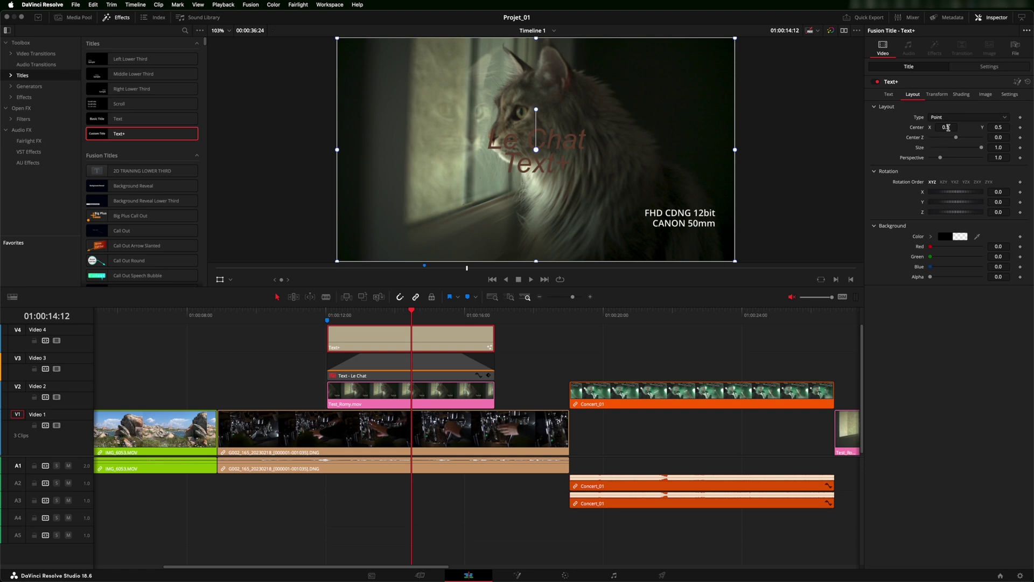
# Step: Move the Text+ clip sideways by setting its transform Position X to about -625
pyautogui.moveTo(948, 129); pyautogui.dragTo(731, 101)
pyautogui.click(991, 67)
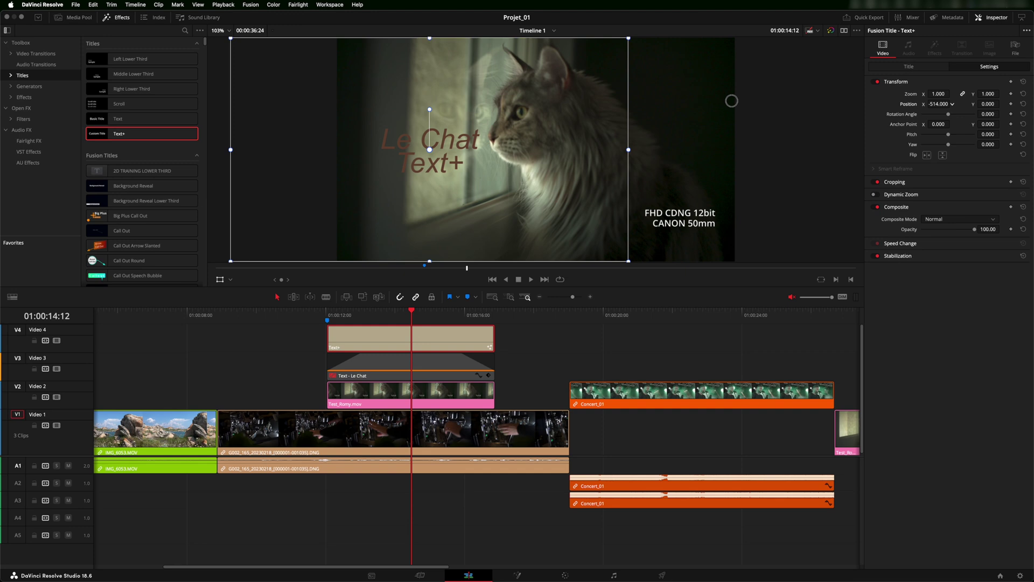
pyautogui.moveTo(731, 101); pyautogui.dragTo(689, 104)
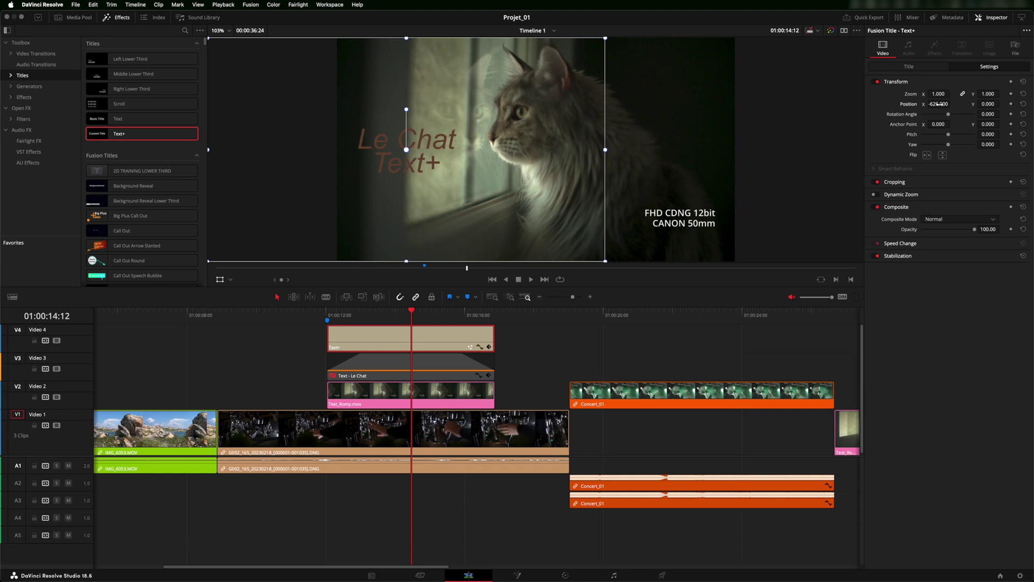
# Step: Set the Text+ title's layout Center X to 0.178
pyautogui.click(909, 66)
pyautogui.moveTo(950, 127); pyautogui.dragTo(819, 126)
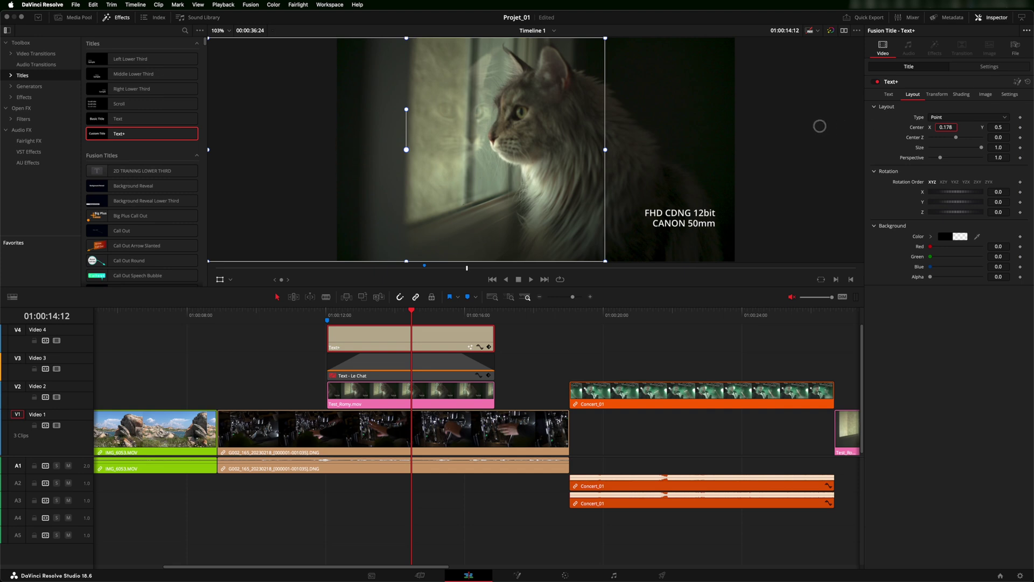
# Step: Reset the Text+ clip's transform position to its default and save the project
pyautogui.click(983, 67)
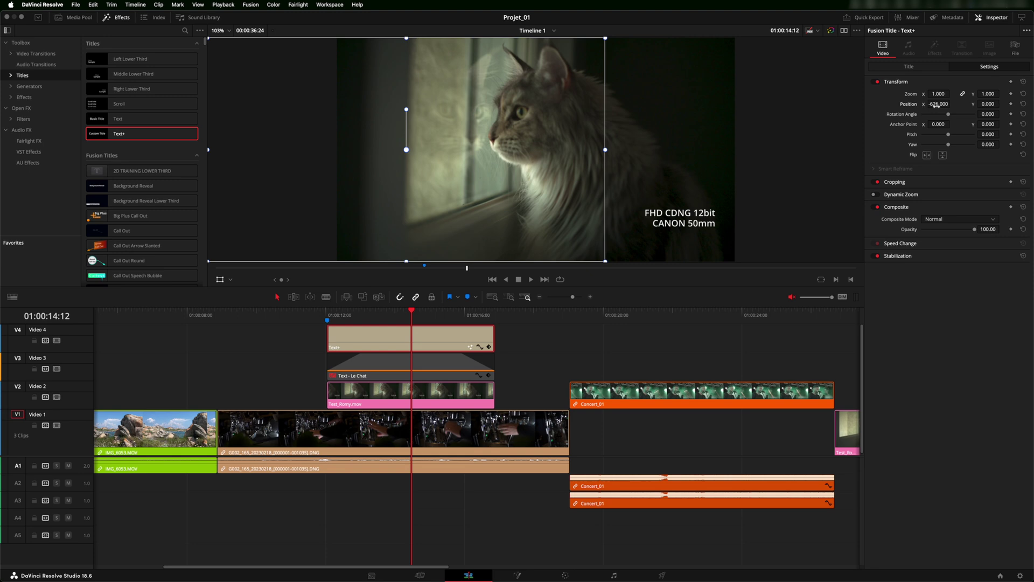
pyautogui.doubleClick(907, 105)
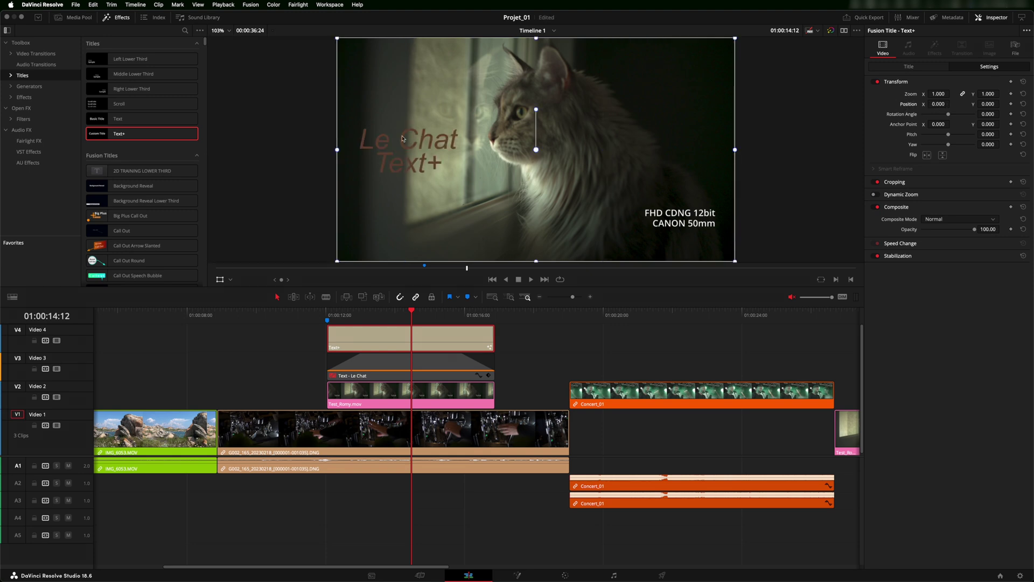
pyautogui.press('super+s')
# Step: Try shifting the Text+ clip's transform Position X with the transform frame hidden, undo the shift, and show the frame again
pyautogui.click(220, 281)
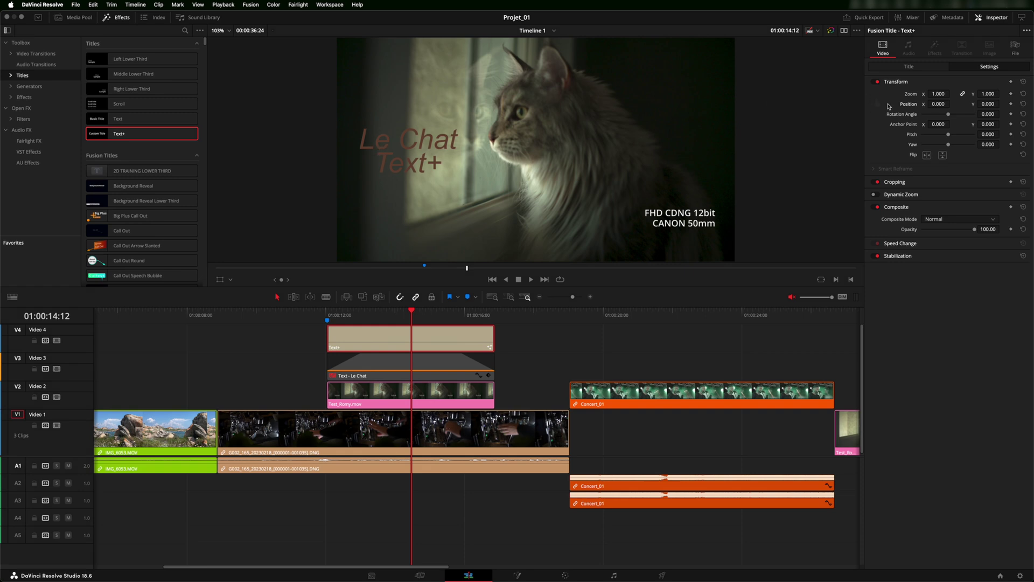
pyautogui.moveTo(937, 104); pyautogui.dragTo(953, 104)
pyautogui.moveTo(670, 300); pyautogui.dragTo(224, 304)
pyautogui.press('super+z')
pyautogui.click(220, 280)
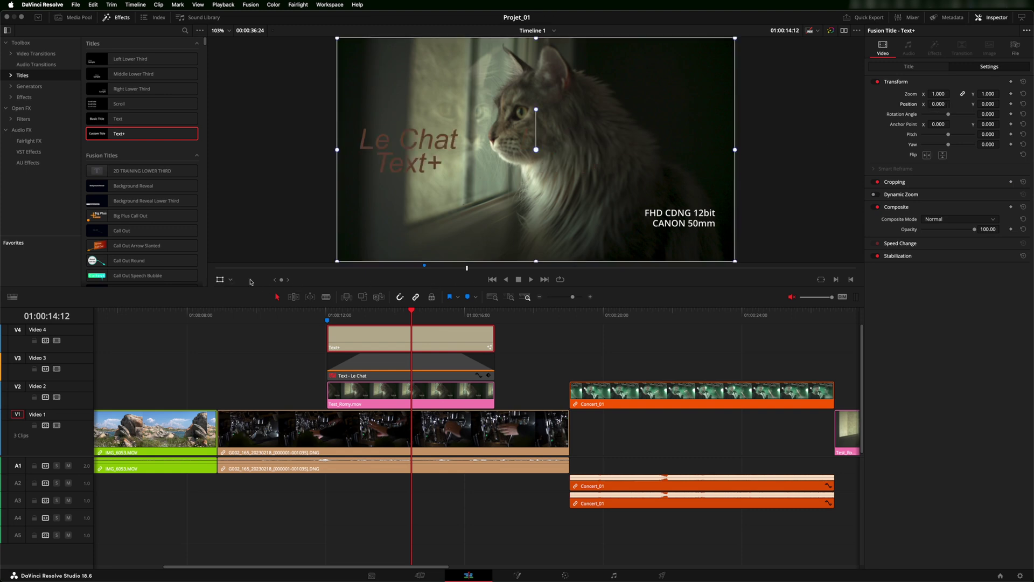
# Step: Set the Text+ clip's transform Position X to about 494, try shifting its layout Center X, and undo the Center X shift
pyautogui.moveTo(938, 104); pyautogui.dragTo(626, 294)
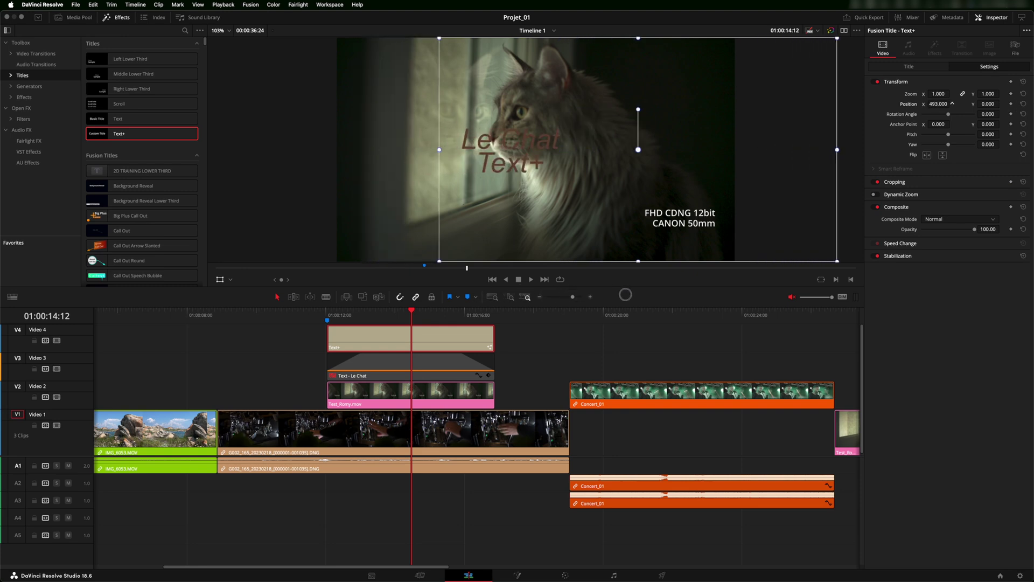
pyautogui.click(922, 70)
pyautogui.moveTo(950, 128); pyautogui.dragTo(893, 132)
pyautogui.press('super+z')
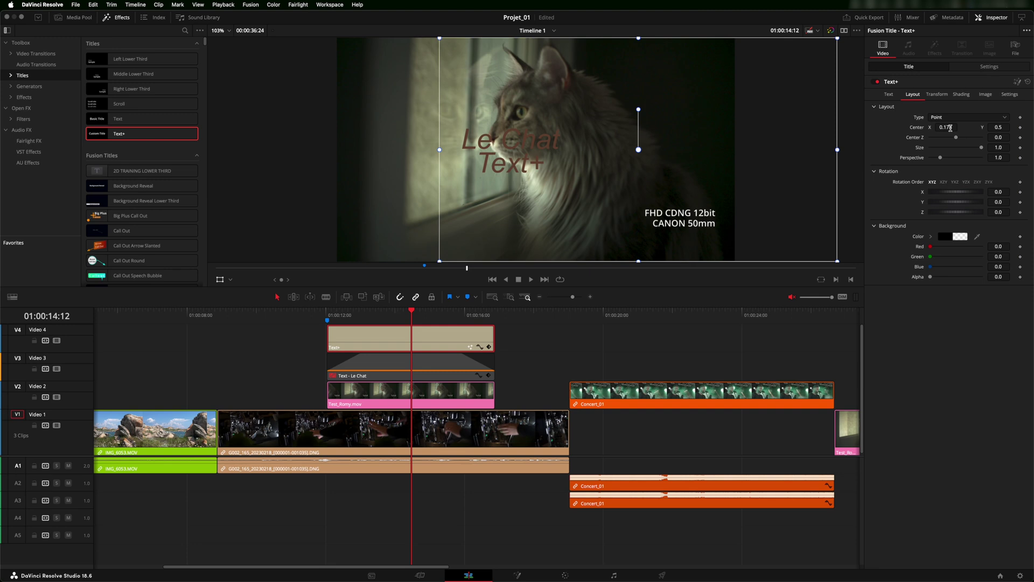
# Step: Reset the Text+ title's layout Center X and its transform position to their defaults
pyautogui.doubleClick(924, 131)
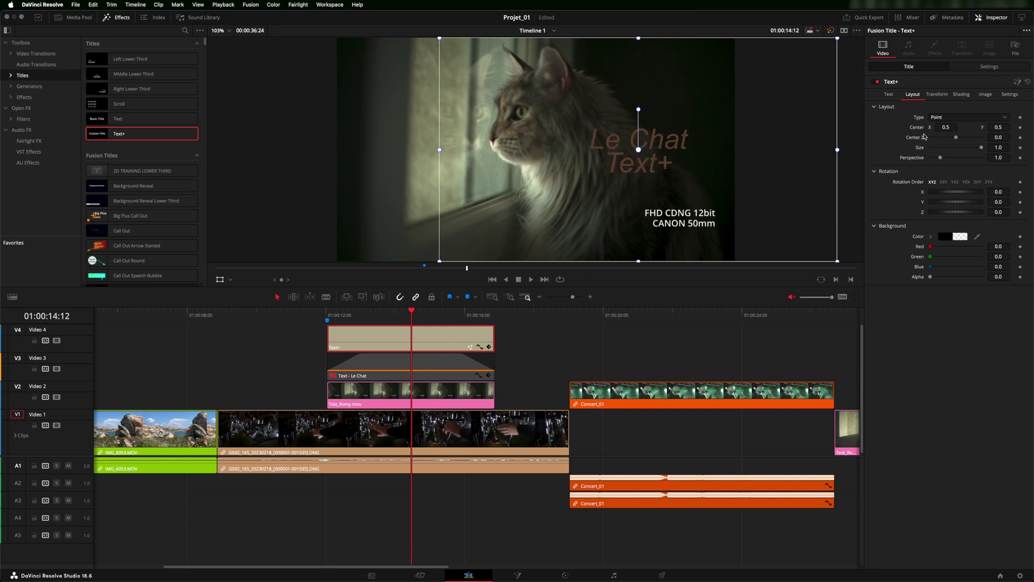
pyautogui.click(987, 68)
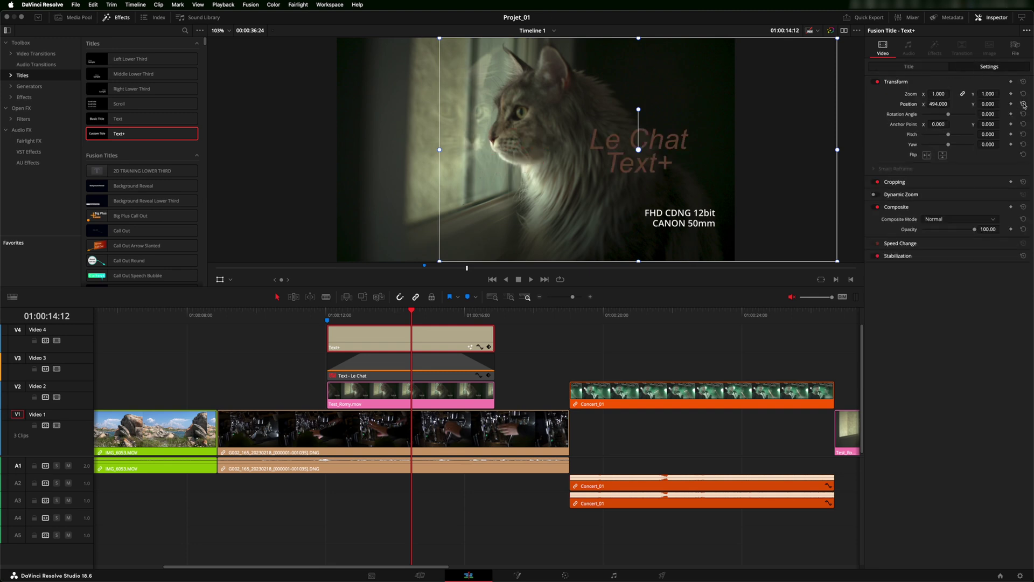
pyautogui.click(1024, 104)
pyautogui.click(910, 67)
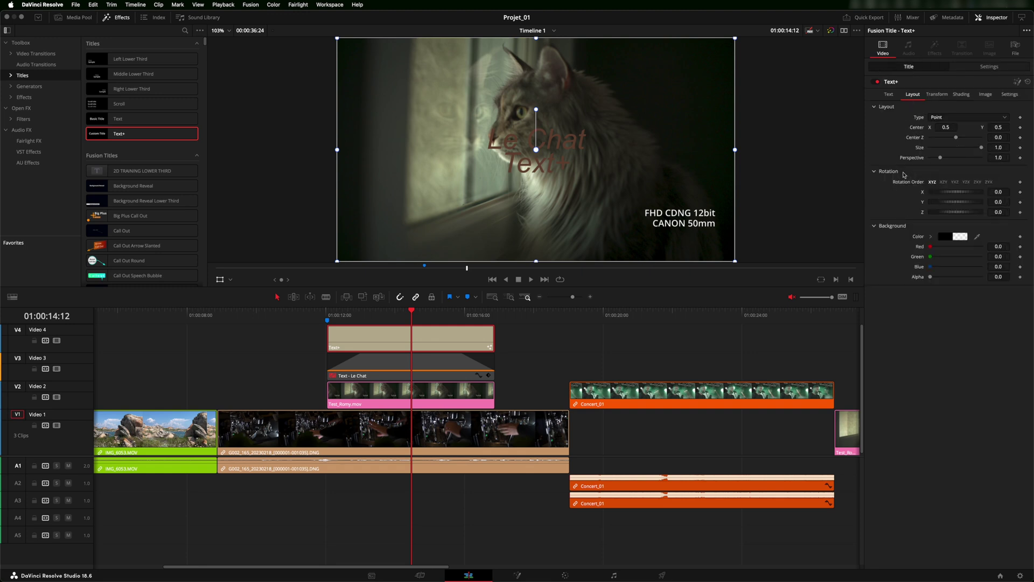
# Step: Try rotating the Text+ title about its X, Y and Z layout axes, resetting each rotation to 0
pyautogui.moveTo(950, 195); pyautogui.dragTo(934, 216)
pyautogui.doubleClick(923, 192)
pyautogui.doubleClick(930, 204)
pyautogui.doubleClick(922, 203)
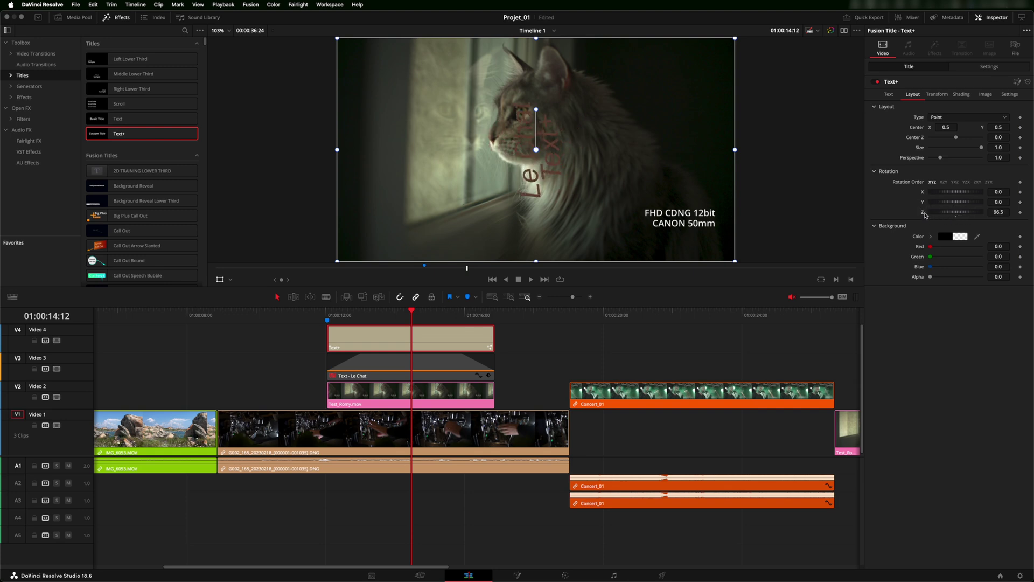
pyautogui.doubleClick(923, 214)
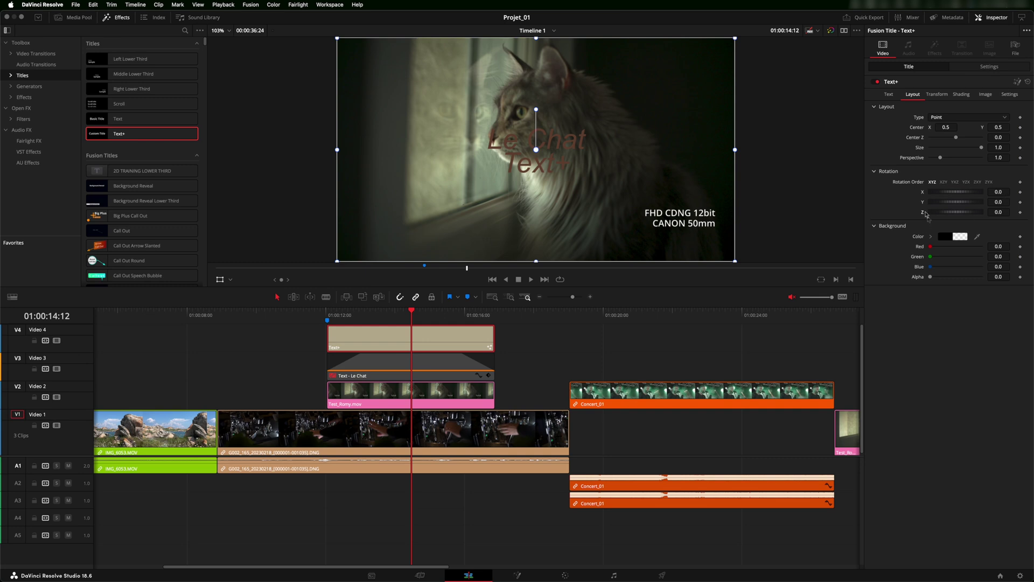
# Step: Set the Text+ title's layout X rotation to 70.4
pyautogui.moveTo(952, 192); pyautogui.dragTo(959, 193)
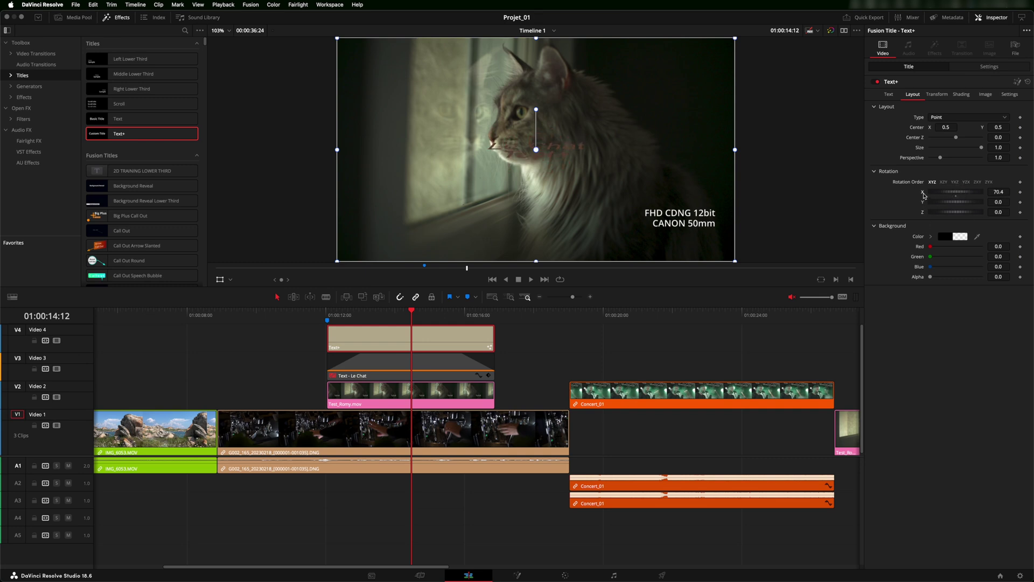
# Step: Set the Text+ title's layout rotation on the X axis to 90
pyautogui.doubleClick(924, 193)
pyautogui.moveTo(956, 196); pyautogui.dragTo(966, 195)
pyautogui.click(1000, 192)
pyautogui.write('90')
pyautogui.press('Tab')
# Step: Go to the title clip's start at 01:00:12:01 and add a keyframe for the X rotation
pyautogui.click(412, 312)
pyautogui.moveTo(411, 311); pyautogui.dragTo(328, 312)
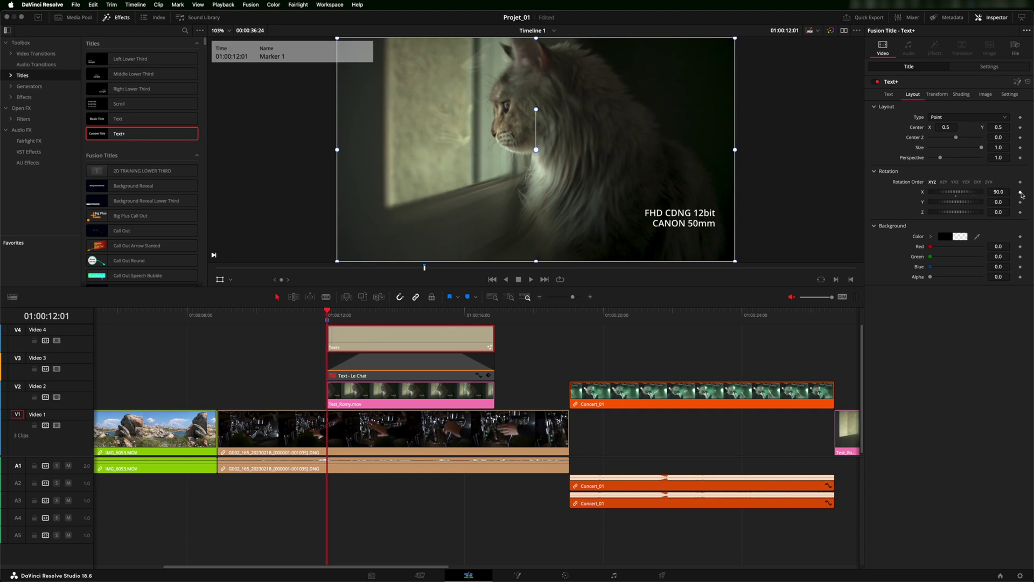
pyautogui.click(328, 312)
pyautogui.moveTo(332, 313); pyautogui.dragTo(361, 315)
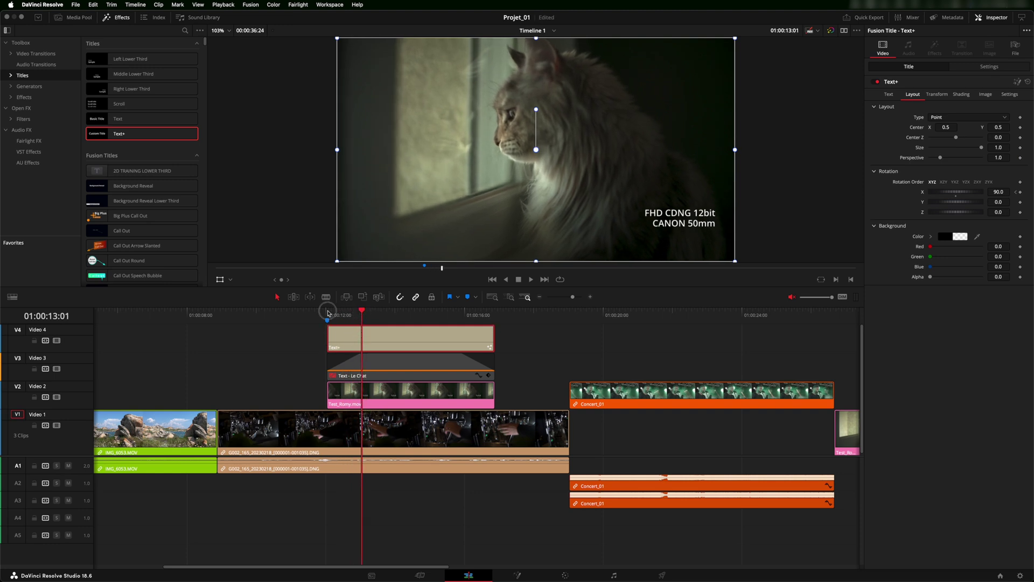
# Step: Move one second past the title's start to 01:00:13:01 using +01:00 and set the X rotation to 0
pyautogui.click(328, 319)
pyautogui.click(408, 336)
pyautogui.click(520, 341)
pyautogui.click(785, 32)
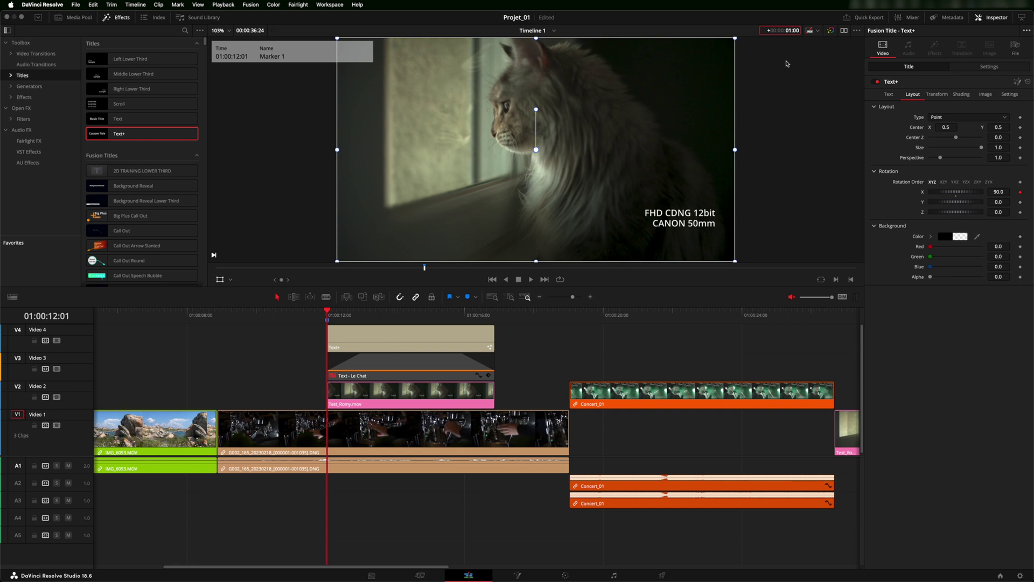
pyautogui.press('Return')
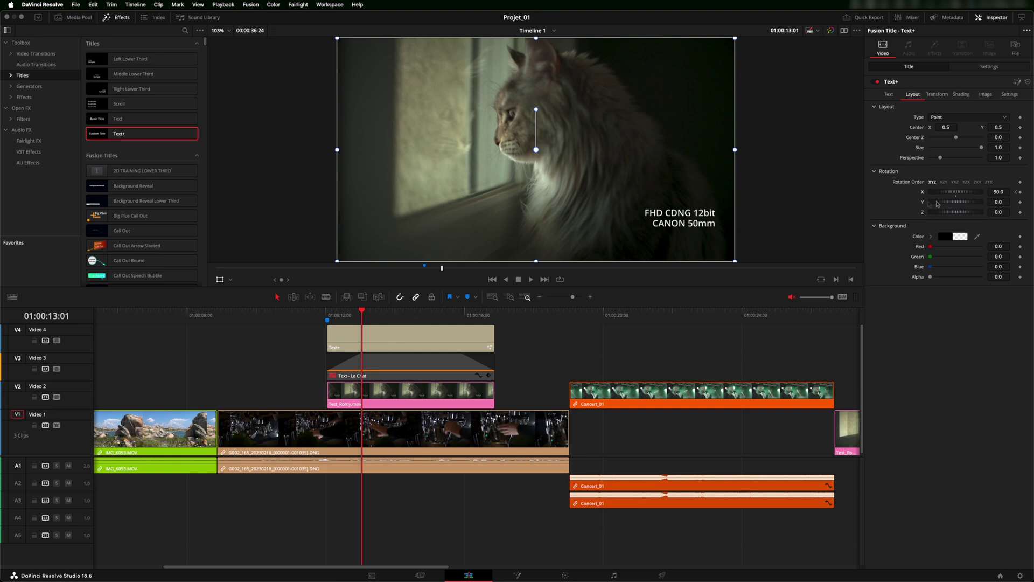
pyautogui.moveTo(1004, 193); pyautogui.dragTo(981, 193)
pyautogui.click(999, 192)
pyautogui.press('Tab')
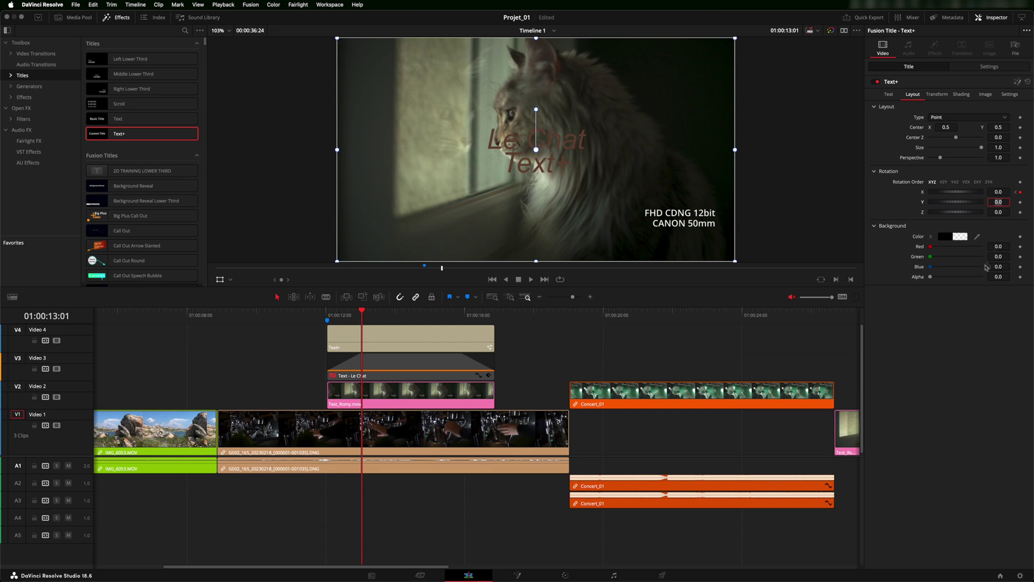
# Step: Play back the title's rotation animation from the start of the clip
pyautogui.click(327, 313)
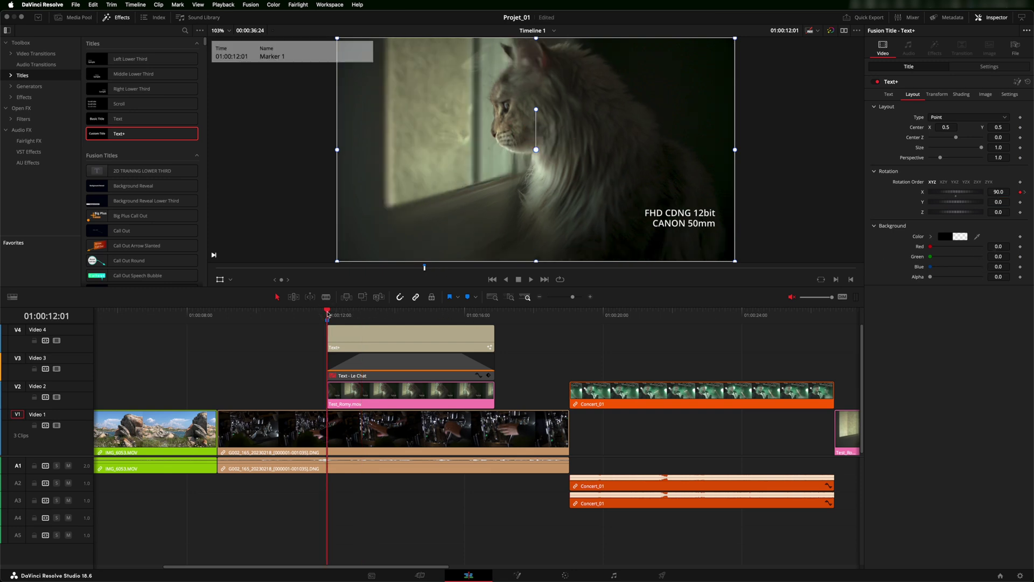
pyautogui.press('space')
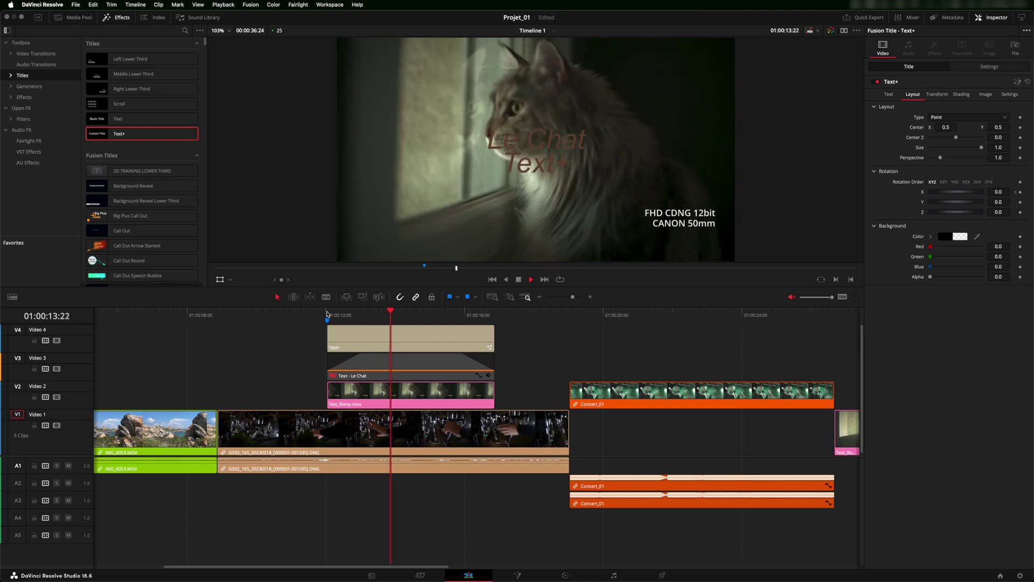
pyautogui.click(327, 313)
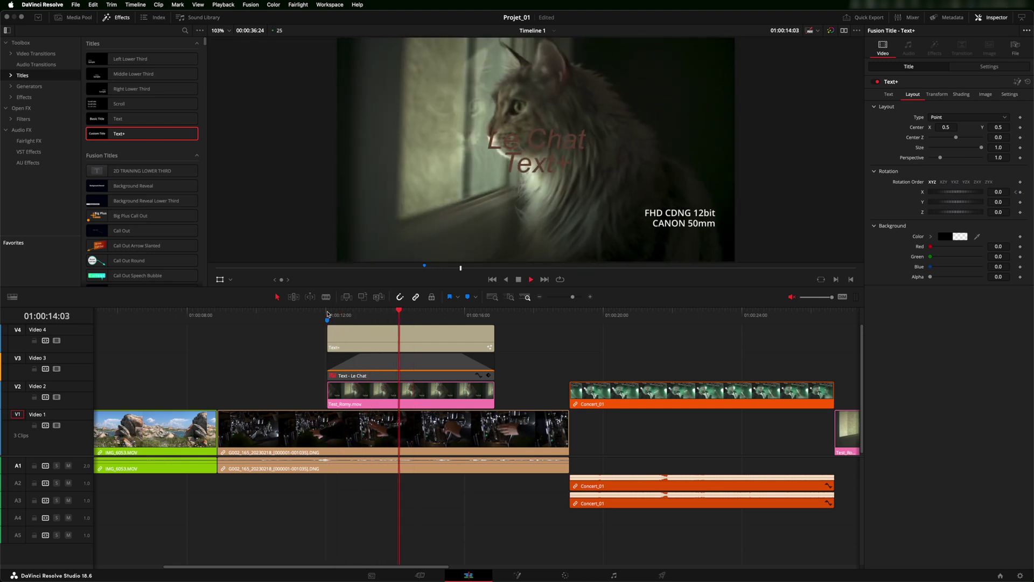
pyautogui.press('space')
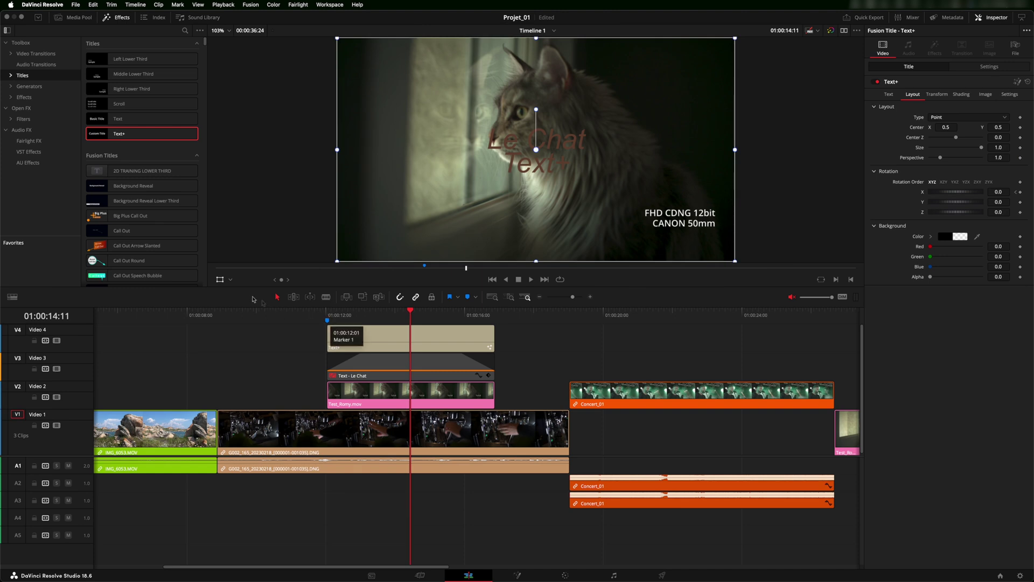
# Step: Turn off the viewer's on-screen transform controls and place the playhead at 01:00:14:08
pyautogui.click(220, 279)
pyautogui.moveTo(413, 314); pyautogui.dragTo(406, 313)
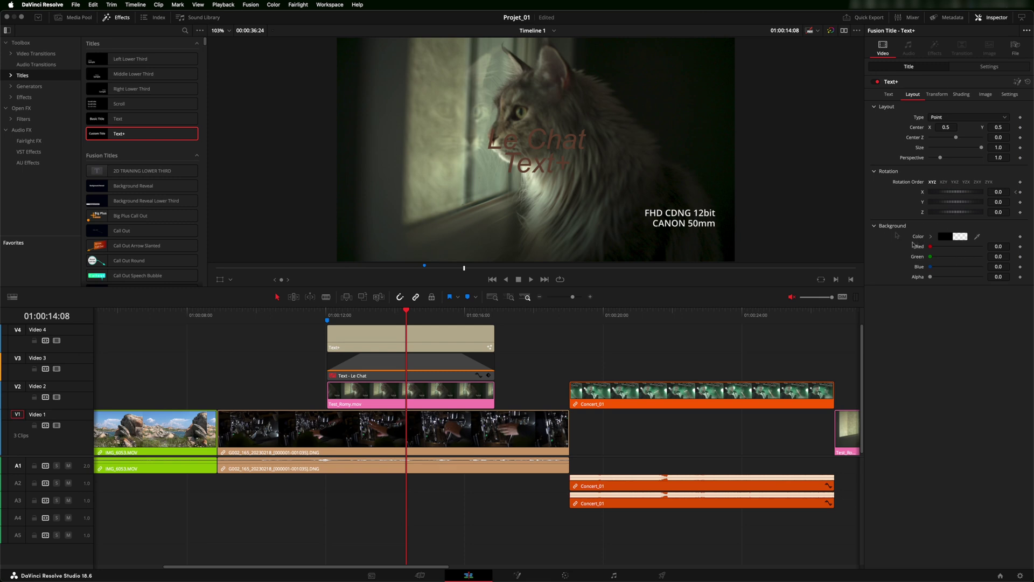
# Step: Try a green background colour for the title, reset it to black, and collapse the background settings
pyautogui.click(931, 237)
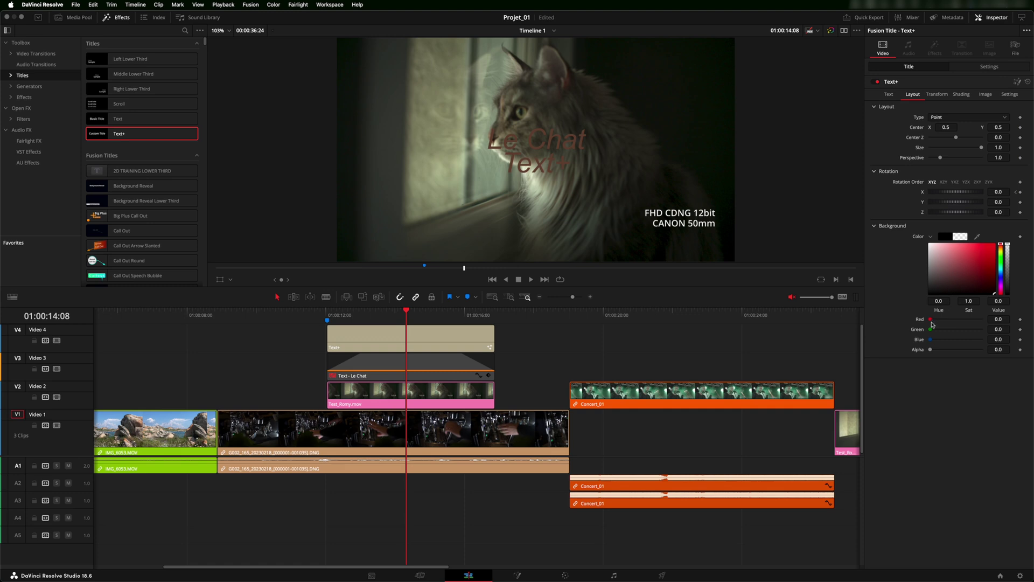
pyautogui.moveTo(932, 321); pyautogui.dragTo(904, 331)
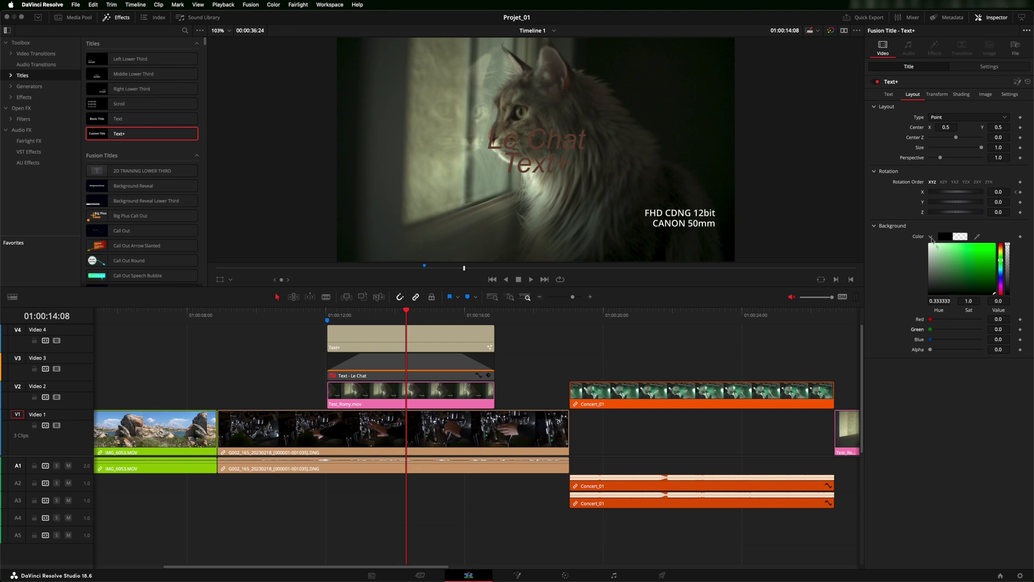
pyautogui.moveTo(943, 254)
pyautogui.mouseDown()
pyautogui.moveTo(945, 271)
pyautogui.moveTo(940, 264)
pyautogui.moveTo(976, 259)
pyautogui.moveTo(961, 248)
pyautogui.moveTo(943, 263)
pyautogui.moveTo(1008, 248)
pyautogui.moveTo(1007, 305)
pyautogui.moveTo(1004, 239)
pyautogui.mouseUp()
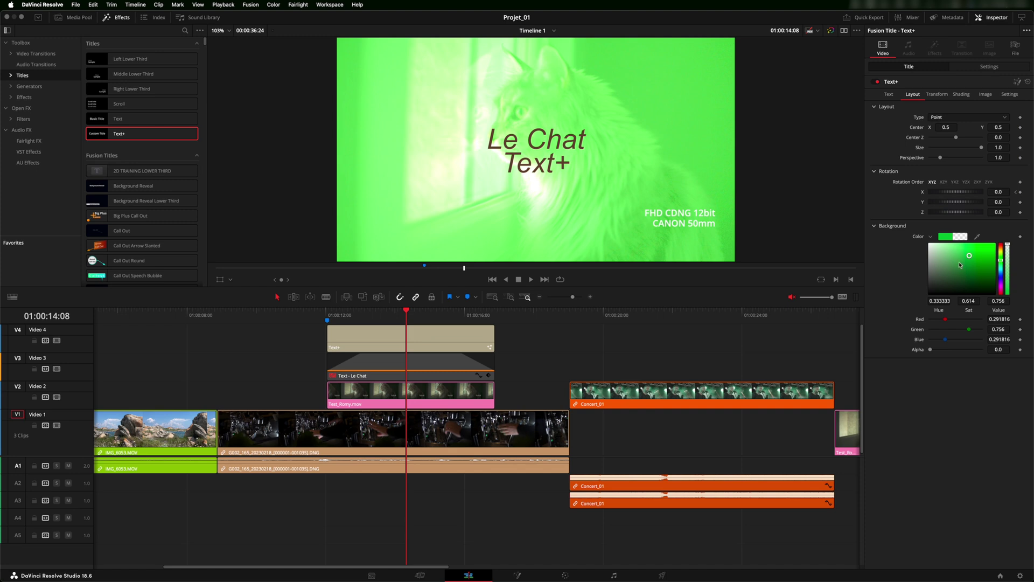
pyautogui.moveTo(947, 320); pyautogui.dragTo(909, 340)
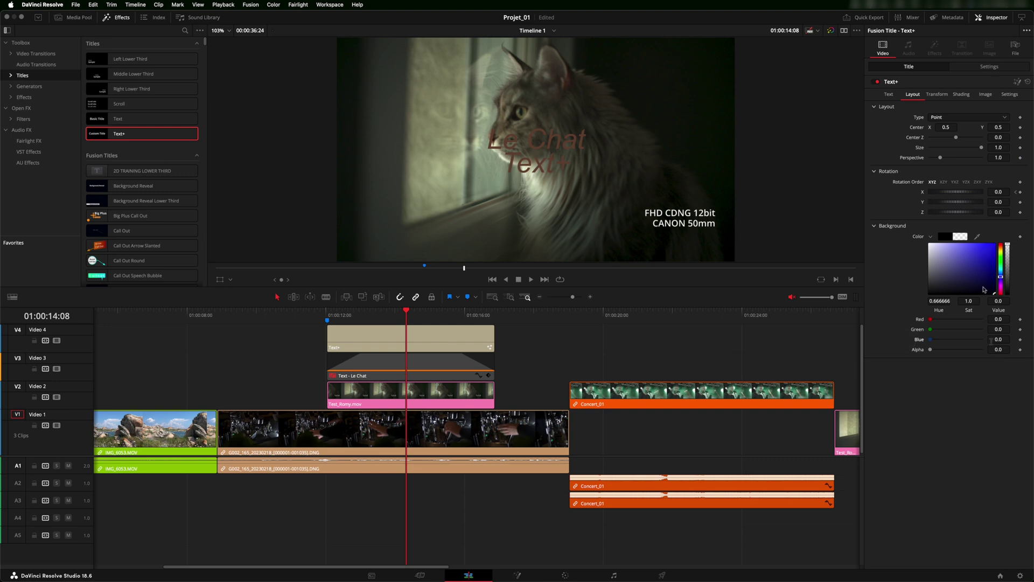
pyautogui.click(874, 227)
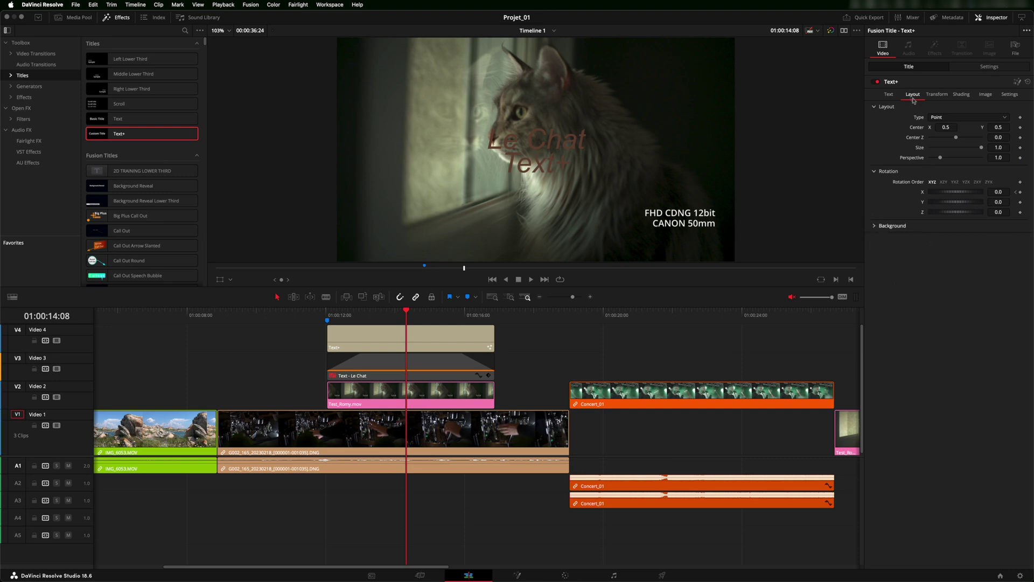
# Step: Try the title's per-character spacing in the transform settings and reset it to 1.0
pyautogui.click(935, 96)
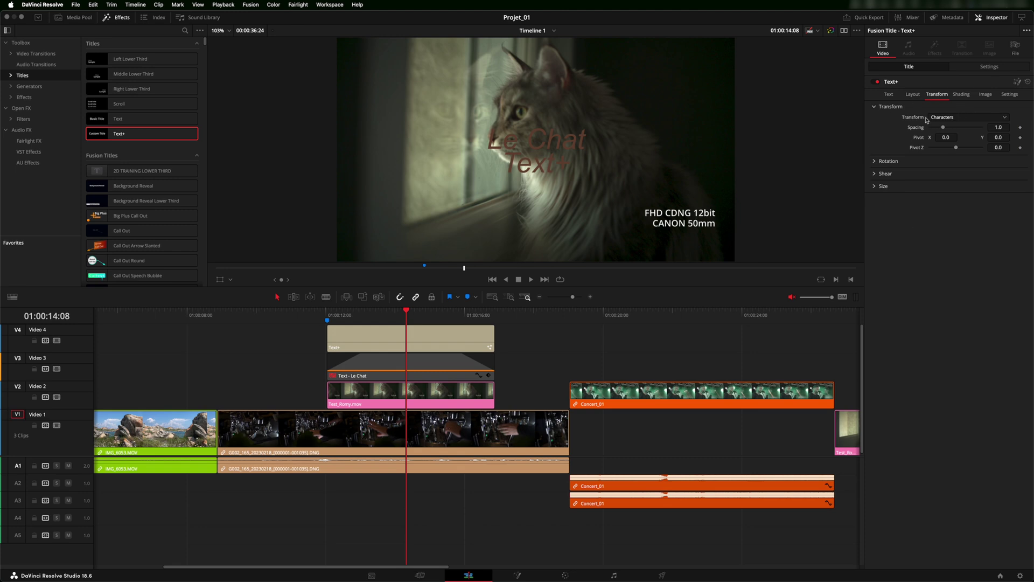
pyautogui.click(948, 118)
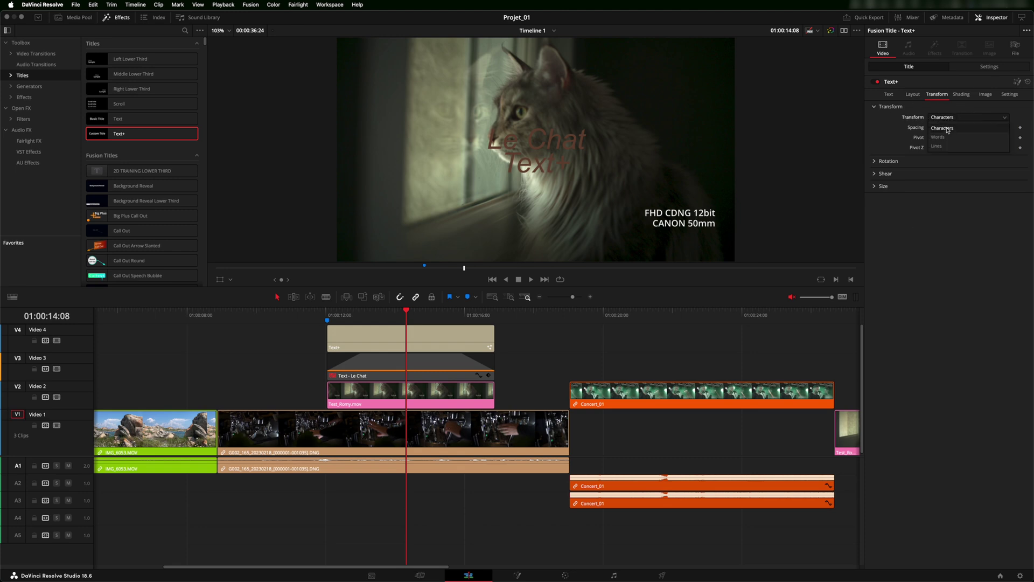
pyautogui.click(951, 201)
pyautogui.moveTo(945, 129); pyautogui.dragTo(948, 130)
pyautogui.doubleClick(947, 129)
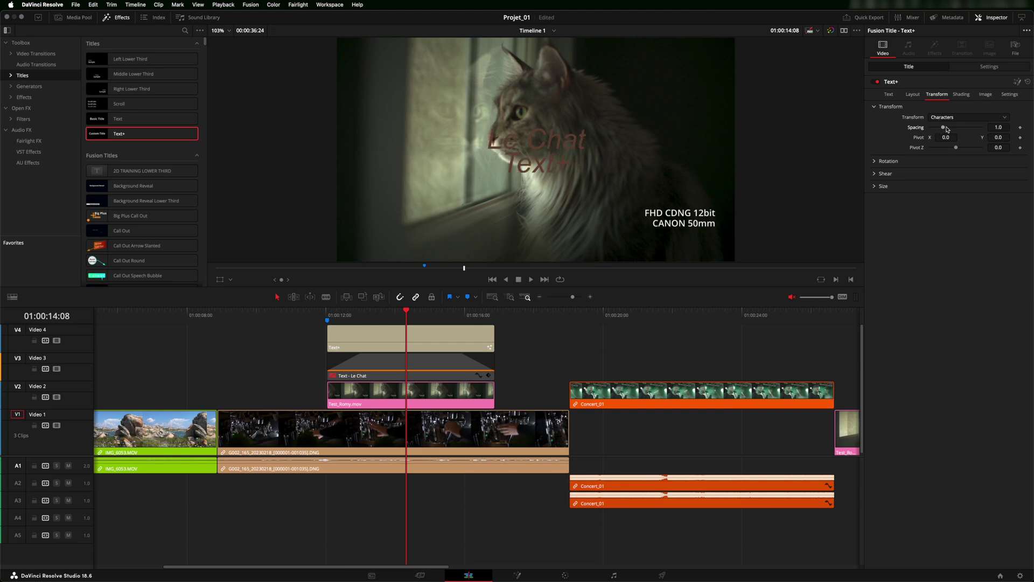
# Step: Try different spacing values for the title's words and lines, and undo the changes
pyautogui.click(948, 118)
pyautogui.click(948, 138)
pyautogui.moveTo(945, 131); pyautogui.dragTo(964, 135)
pyautogui.click(952, 117)
pyautogui.click(955, 145)
pyautogui.moveTo(941, 131); pyautogui.dragTo(954, 131)
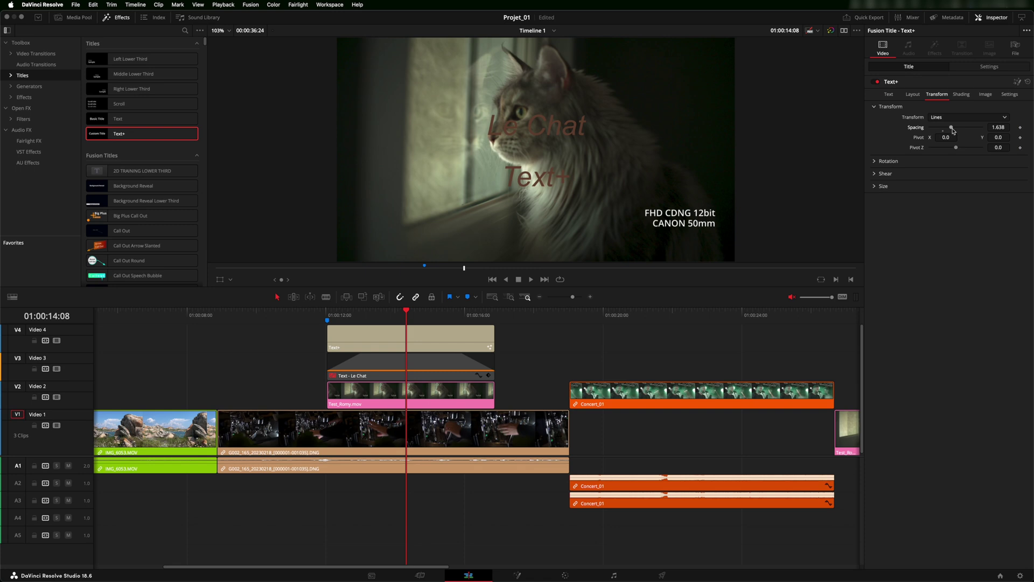
pyautogui.press('super+z')
pyautogui.press('super+z')
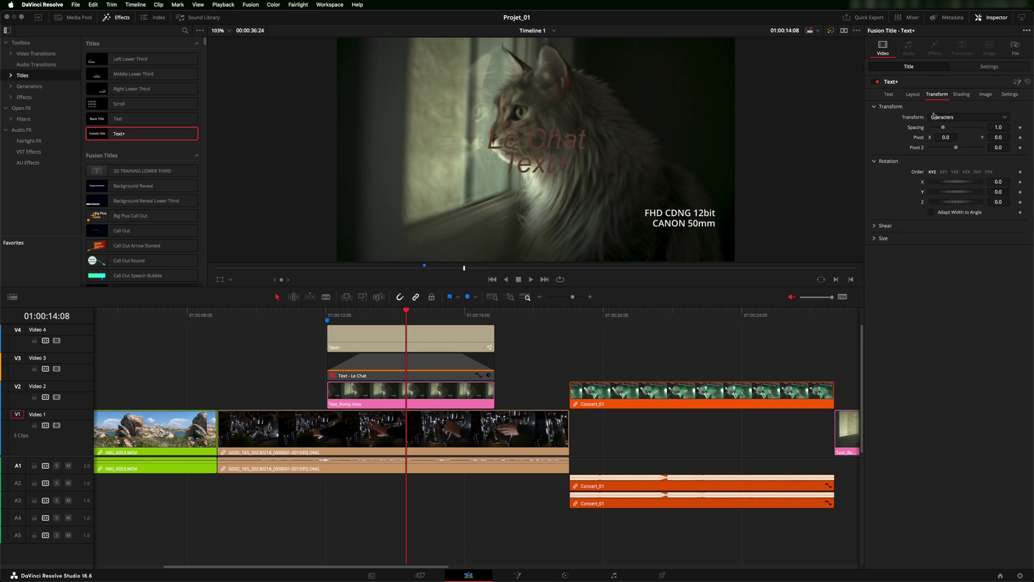
# Step: Try rotating the title's individual characters about different axes and reset the angles to 0
pyautogui.click(985, 118)
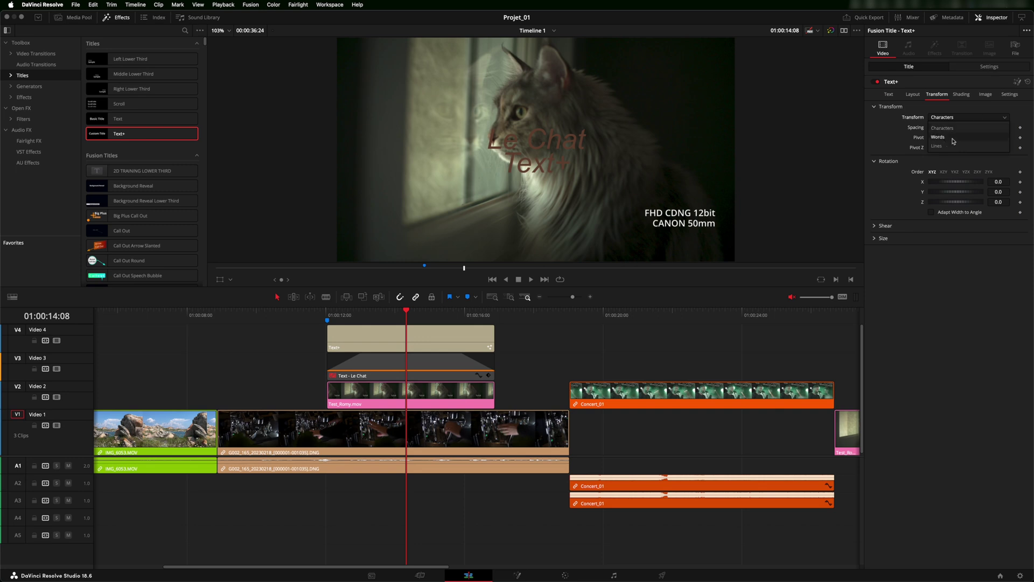
pyautogui.click(966, 118)
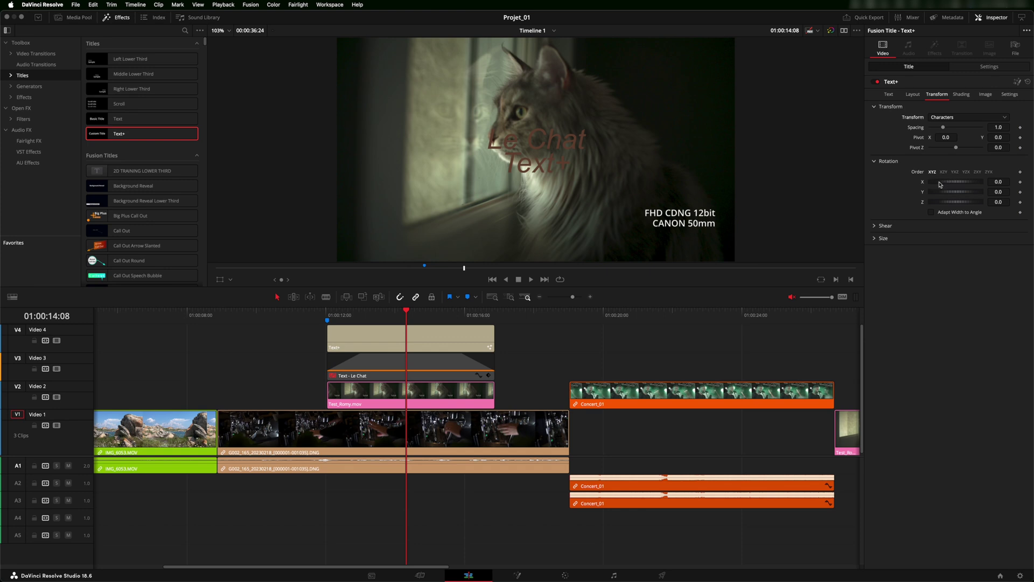
pyautogui.moveTo(943, 185)
pyautogui.mouseDown()
pyautogui.moveTo(956, 185)
pyautogui.moveTo(943, 185)
pyautogui.mouseUp()
pyautogui.moveTo(951, 204)
pyautogui.mouseDown()
pyautogui.moveTo(967, 195)
pyautogui.moveTo(949, 194)
pyautogui.mouseUp()
pyautogui.doubleClick(957, 203)
pyautogui.doubleClick(950, 194)
# Step: Try rotating the title by words and by lines, and undo the changes
pyautogui.click(970, 118)
pyautogui.click(953, 133)
pyautogui.moveTo(950, 193); pyautogui.dragTo(956, 193)
pyautogui.doubleClick(954, 193)
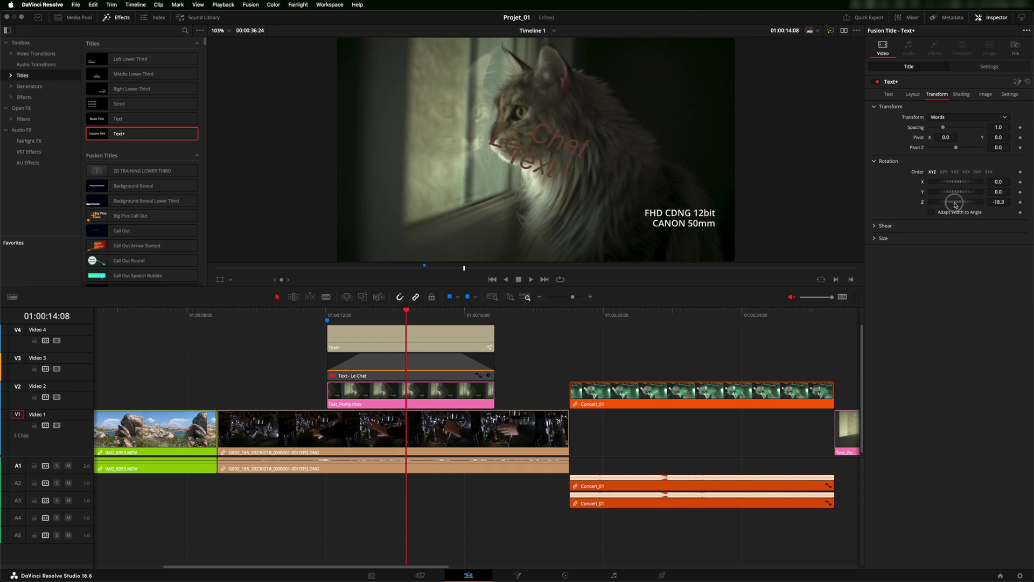
pyautogui.click(957, 117)
pyautogui.click(947, 136)
pyautogui.moveTo(951, 193); pyautogui.dragTo(965, 201)
pyautogui.press('super+z')
pyautogui.press('super+z')
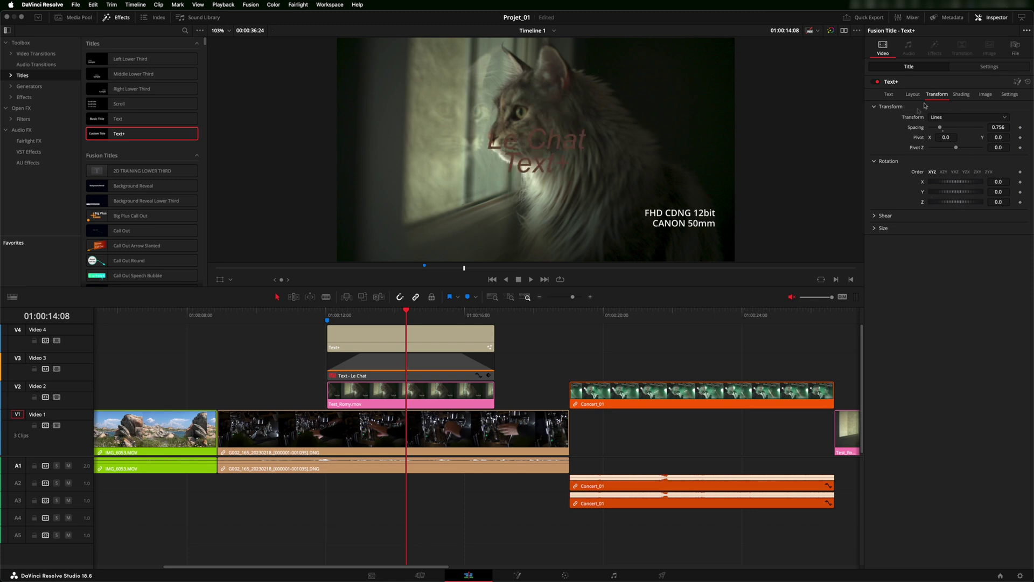
pyautogui.press('super+z')
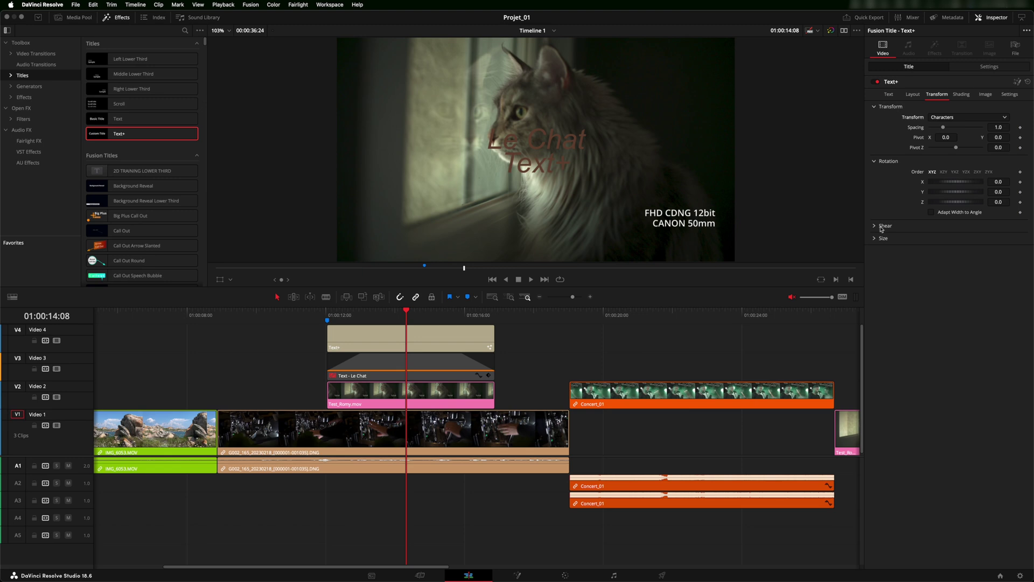
# Step: Try shearing the title's individual characters on X and Y, and undo the shear
pyautogui.click(875, 227)
pyautogui.moveTo(957, 236); pyautogui.dragTo(938, 248)
pyautogui.press('super+z')
pyautogui.press('super+z')
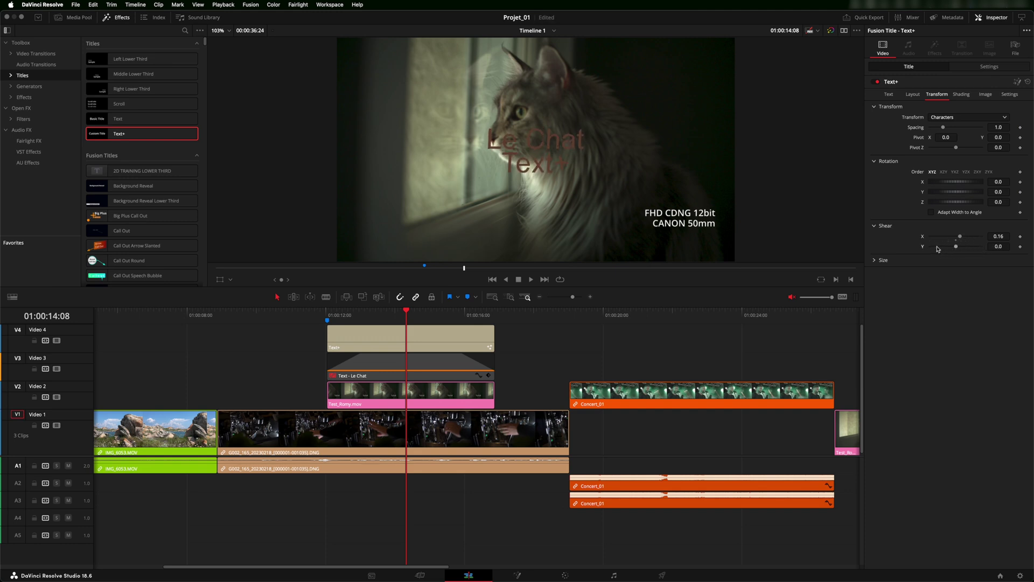
# Step: Try shearing the title's words and lines, undoing each shear
pyautogui.click(949, 117)
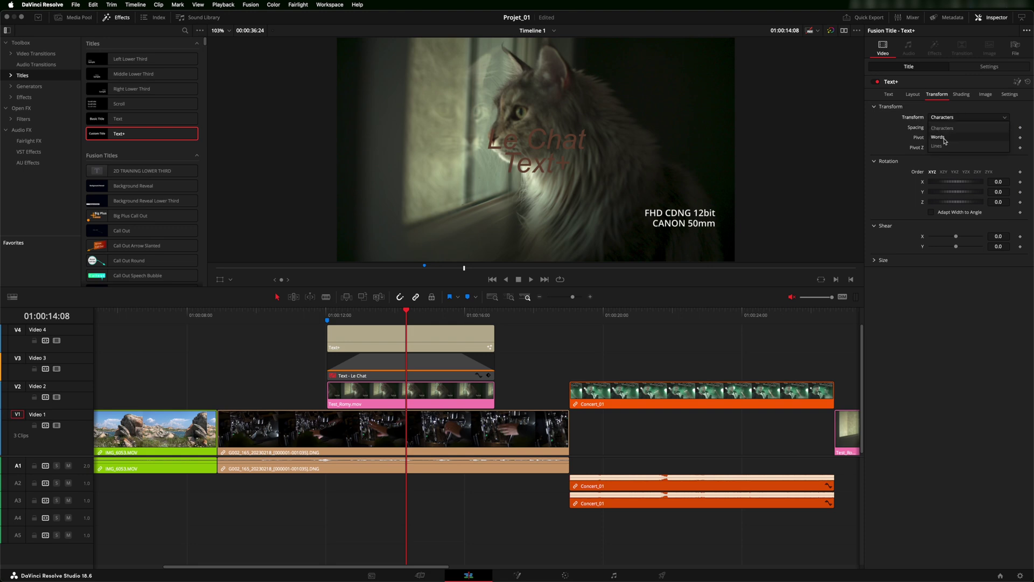
pyautogui.click(946, 138)
pyautogui.moveTo(957, 248); pyautogui.dragTo(968, 249)
pyautogui.press('super+z')
pyautogui.click(958, 117)
pyautogui.click(947, 148)
pyautogui.moveTo(957, 237); pyautogui.dragTo(974, 242)
pyautogui.press('super+z')
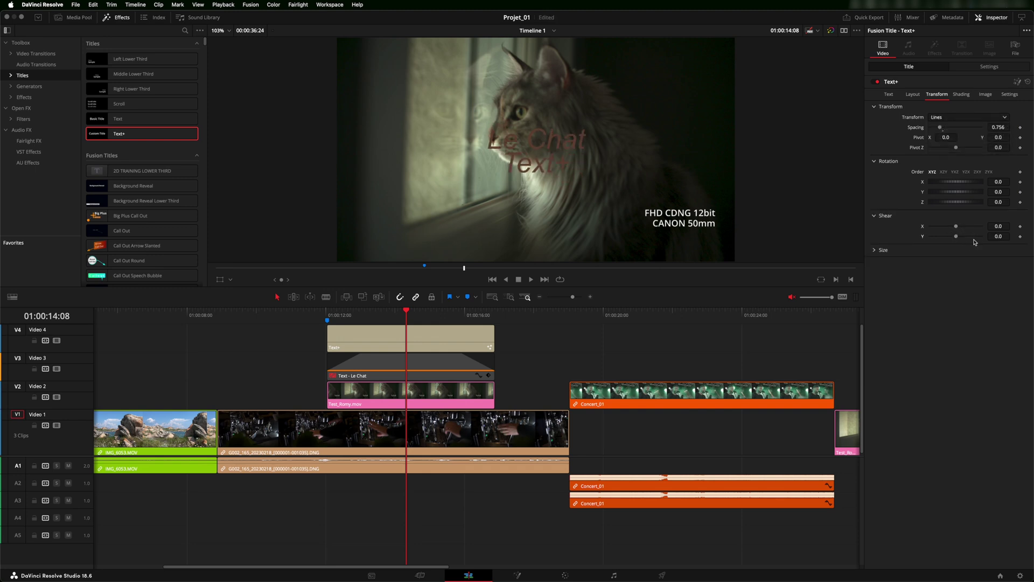
# Step: Switch the transform to Characters, try a larger X size, and reset it to 1.0
pyautogui.click(961, 117)
pyautogui.click(942, 131)
pyautogui.click(875, 261)
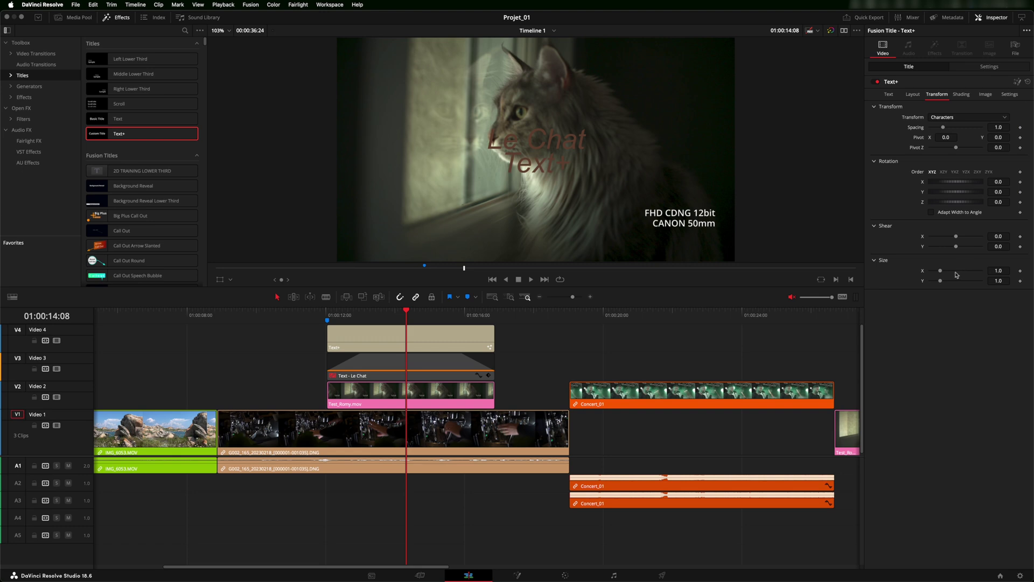
pyautogui.moveTo(942, 272); pyautogui.dragTo(973, 276)
pyautogui.doubleClick(972, 275)
# Step: Set the transform to Lines, try an X size of about 2.8, reset it to 1.0, and save the project
pyautogui.click(967, 118)
pyautogui.click(965, 147)
pyautogui.moveTo(943, 263); pyautogui.dragTo(963, 265)
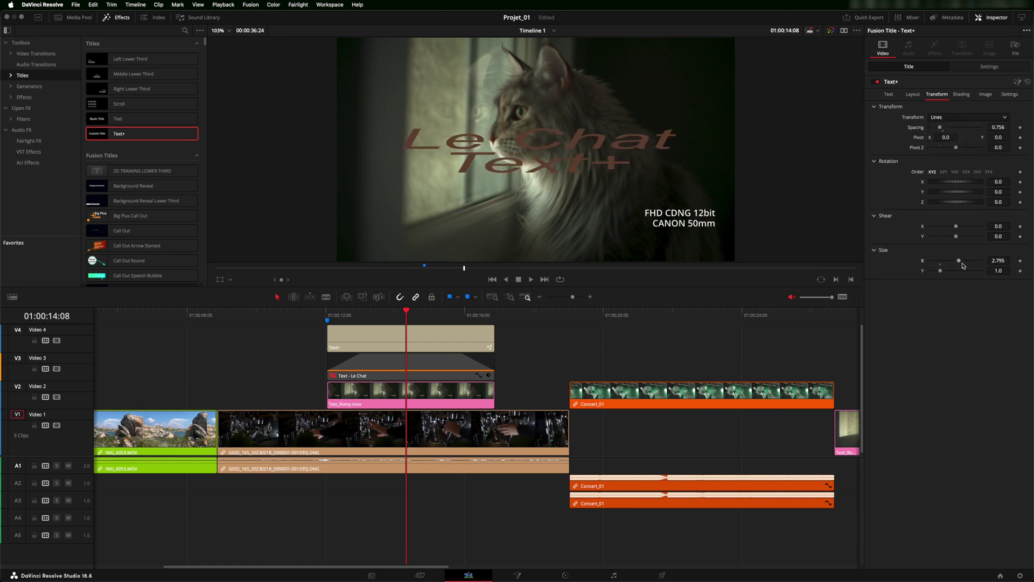
pyautogui.doubleClick(964, 266)
pyautogui.press('super+s')
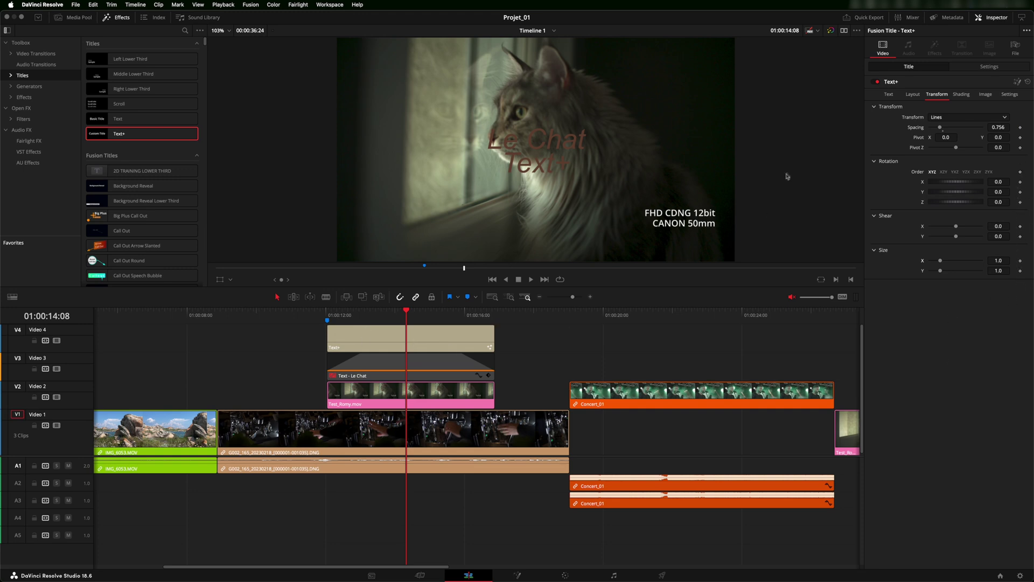
# Step: Enable the title's shading element 2, Red Outline, and open its name for editing
pyautogui.click(961, 95)
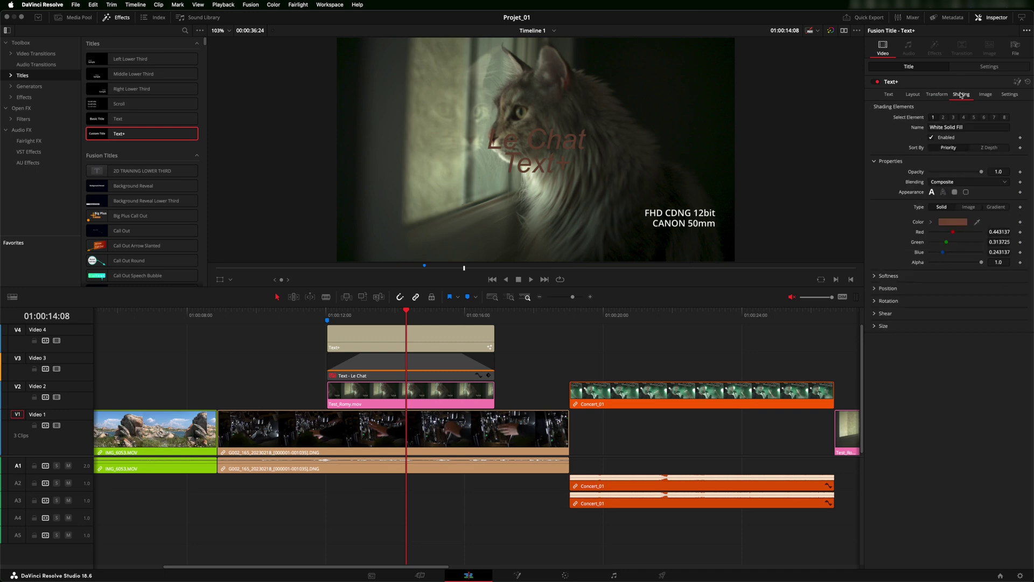
pyautogui.click(944, 118)
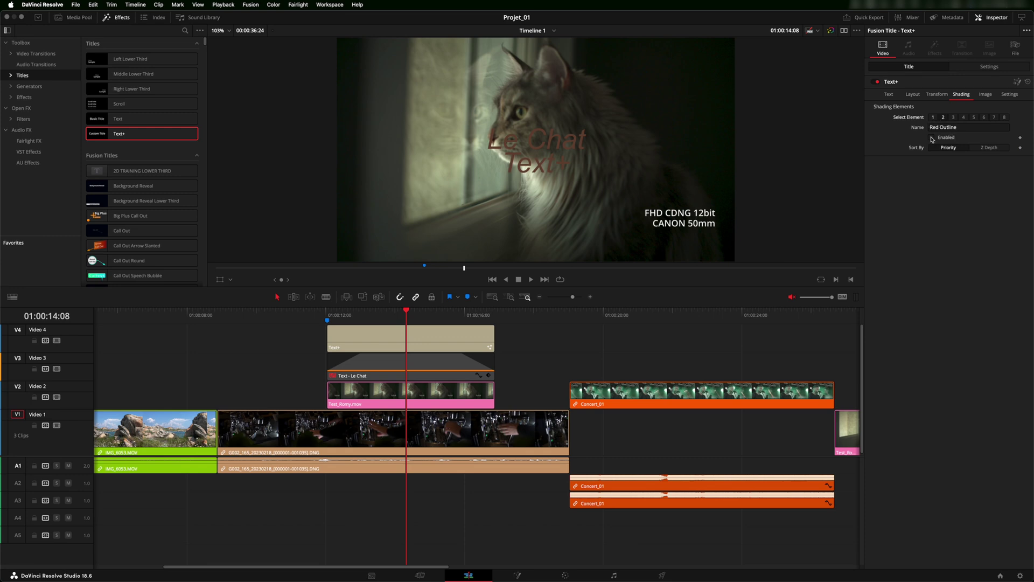
pyautogui.click(932, 138)
pyautogui.press('super+s')
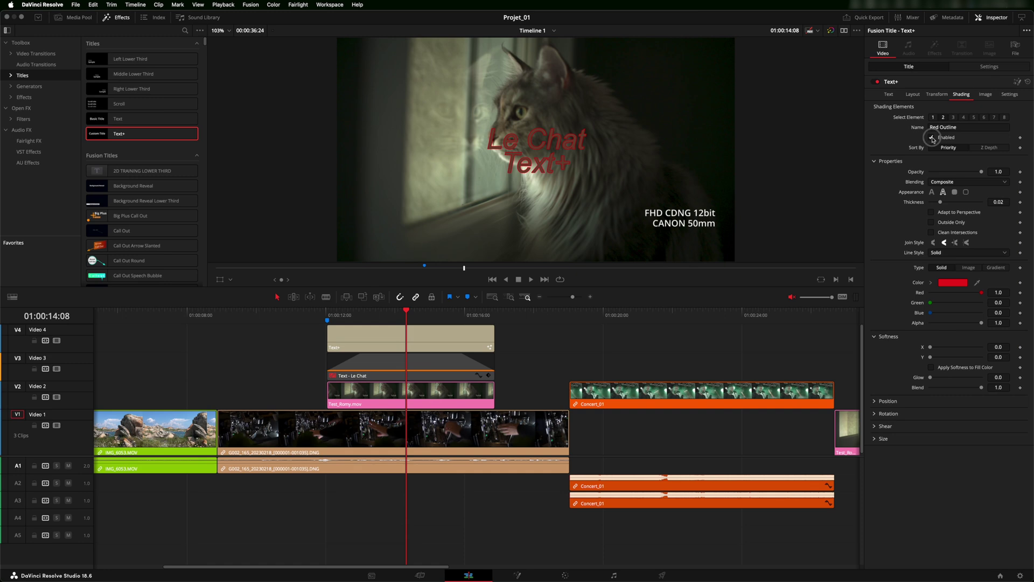
pyautogui.click(932, 138)
pyautogui.press('super+s')
pyautogui.click(932, 138)
pyautogui.click(959, 127)
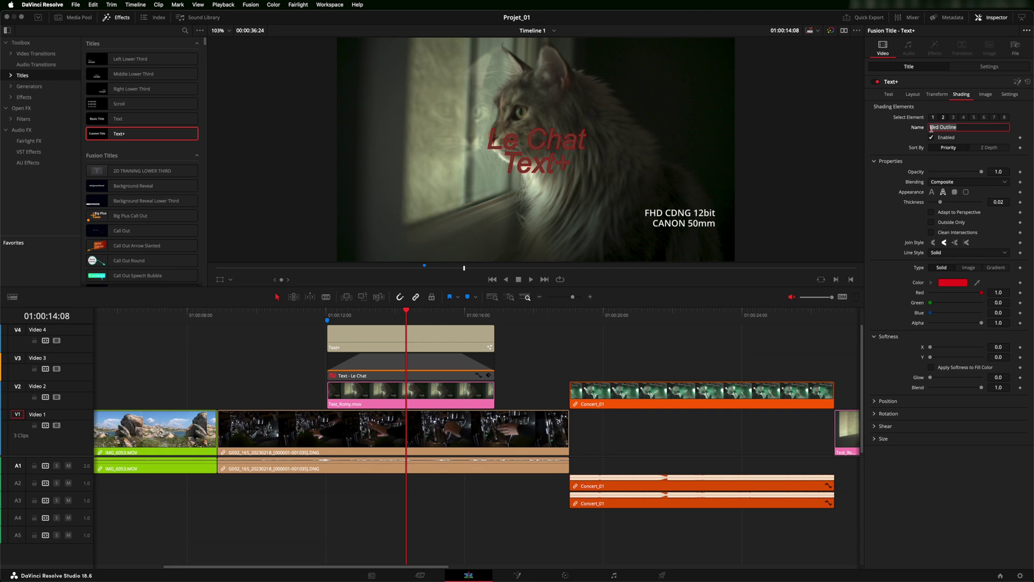
# Step: Change the Red Outline element's color to White from the Apple color list, after trying black
pyautogui.click(911, 137)
pyautogui.click(950, 284)
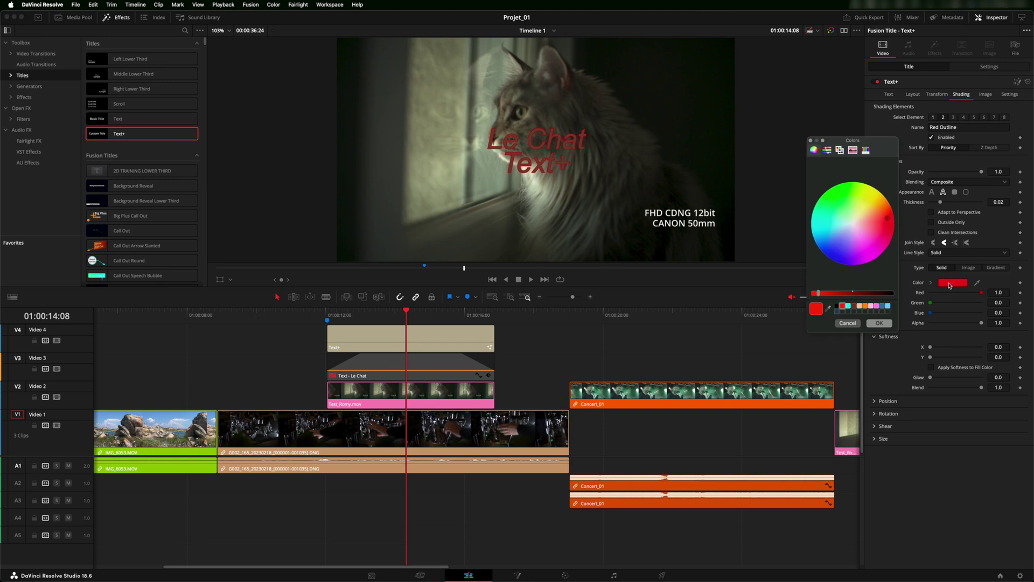
pyautogui.click(838, 307)
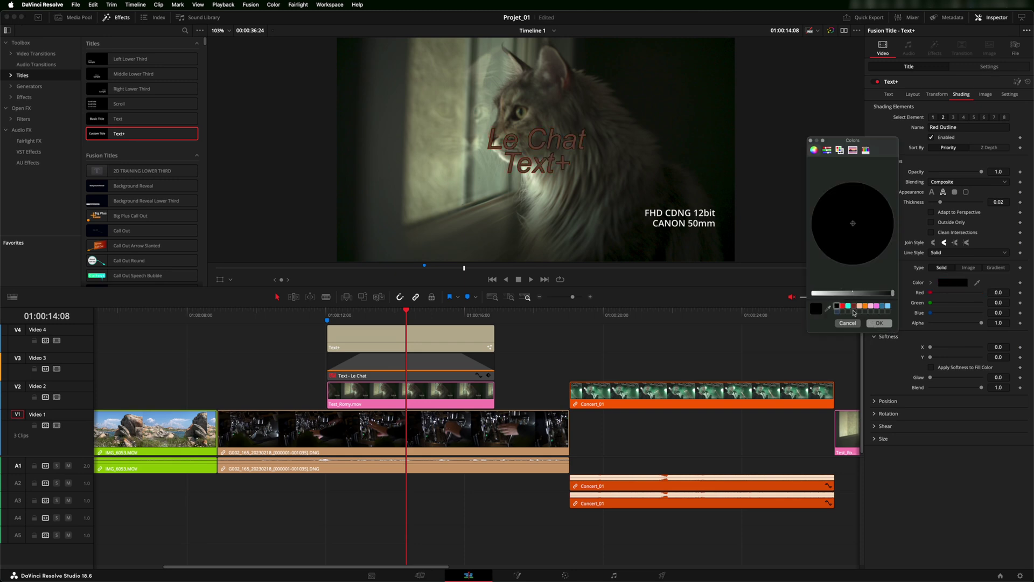
pyautogui.click(828, 151)
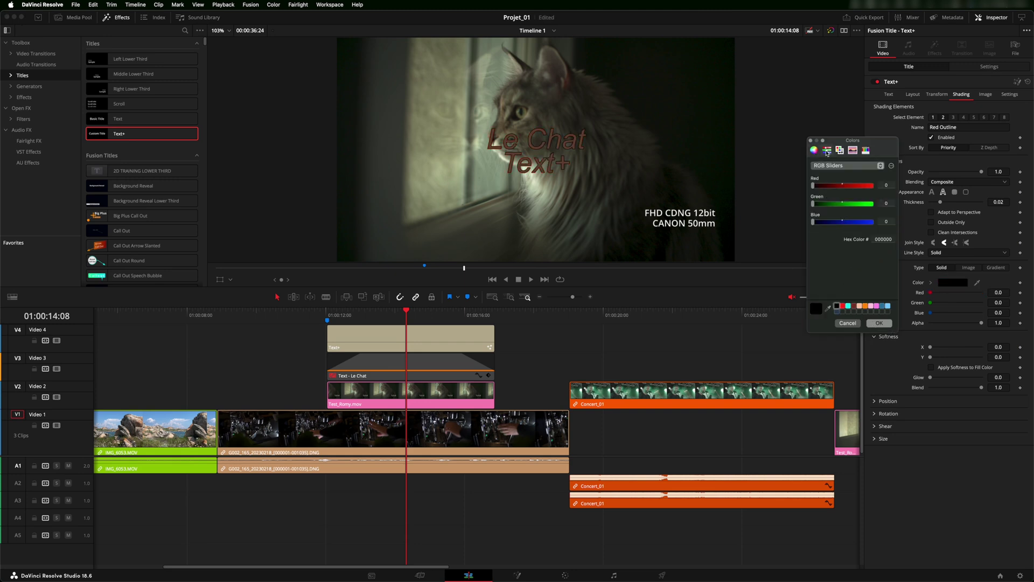
pyautogui.click(839, 151)
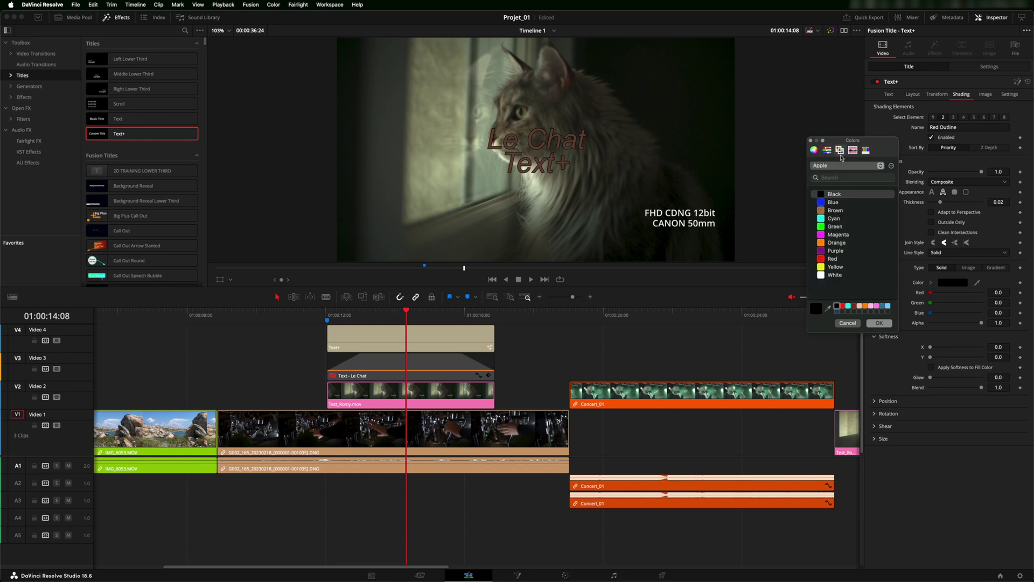
pyautogui.click(822, 276)
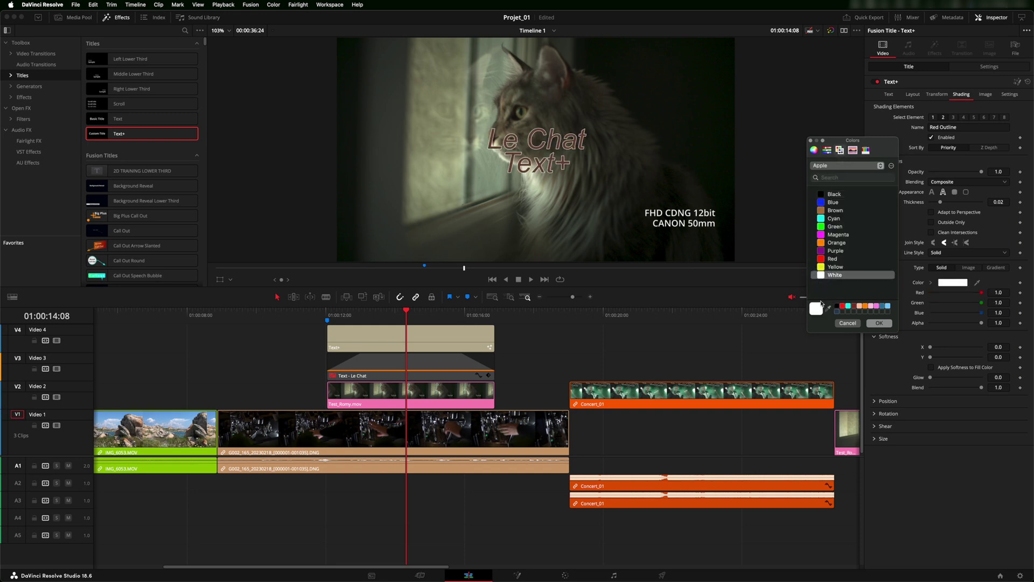
pyautogui.click(879, 322)
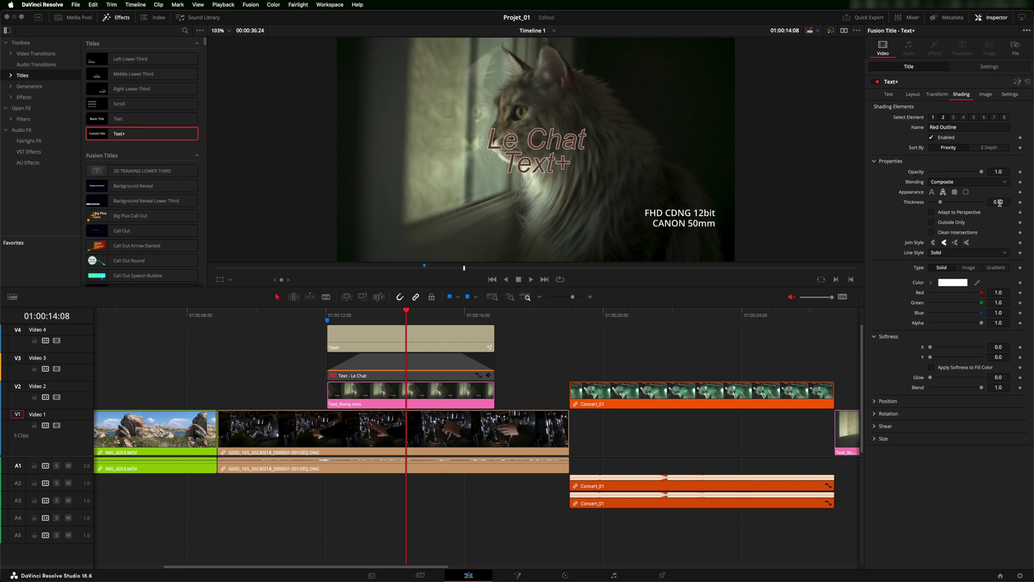
# Step: Try thickening the outline to about 0.063 and reset its thickness to the default 0.02
pyautogui.moveTo(1000, 202); pyautogui.dragTo(1026, 204)
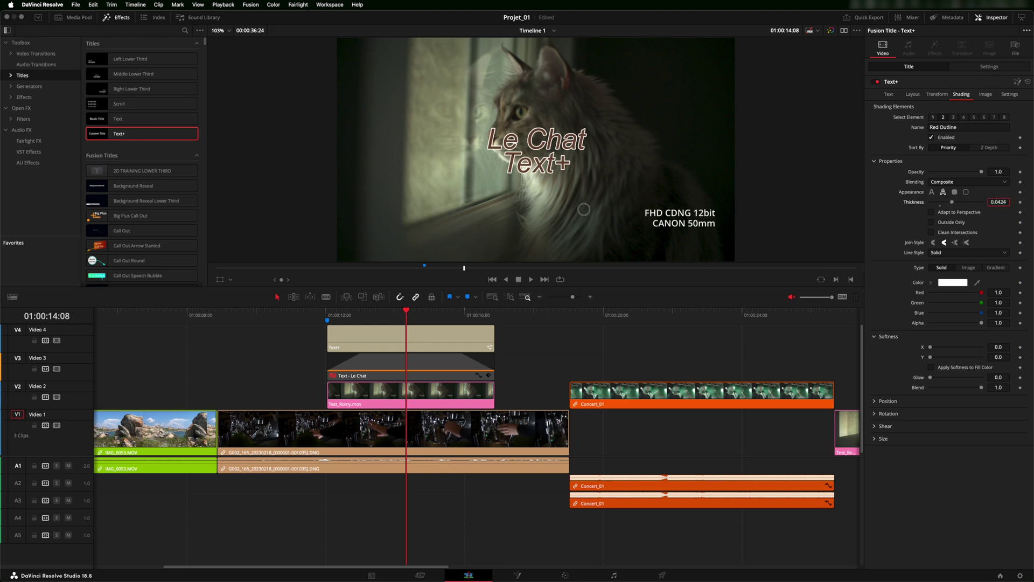
pyautogui.moveTo(713, 213); pyautogui.dragTo(1003, 218)
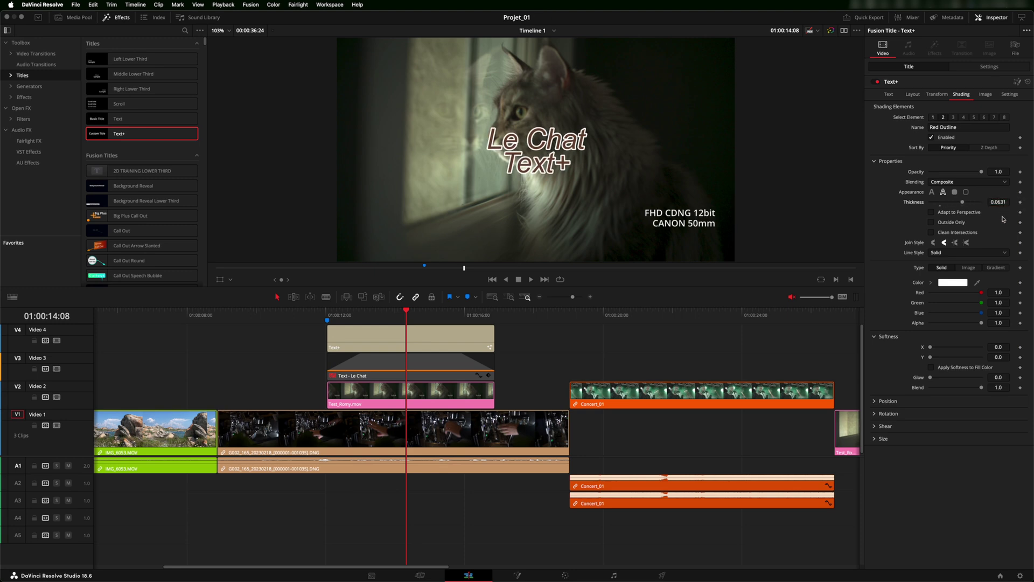
pyautogui.click(1001, 201)
pyautogui.doubleClick(915, 202)
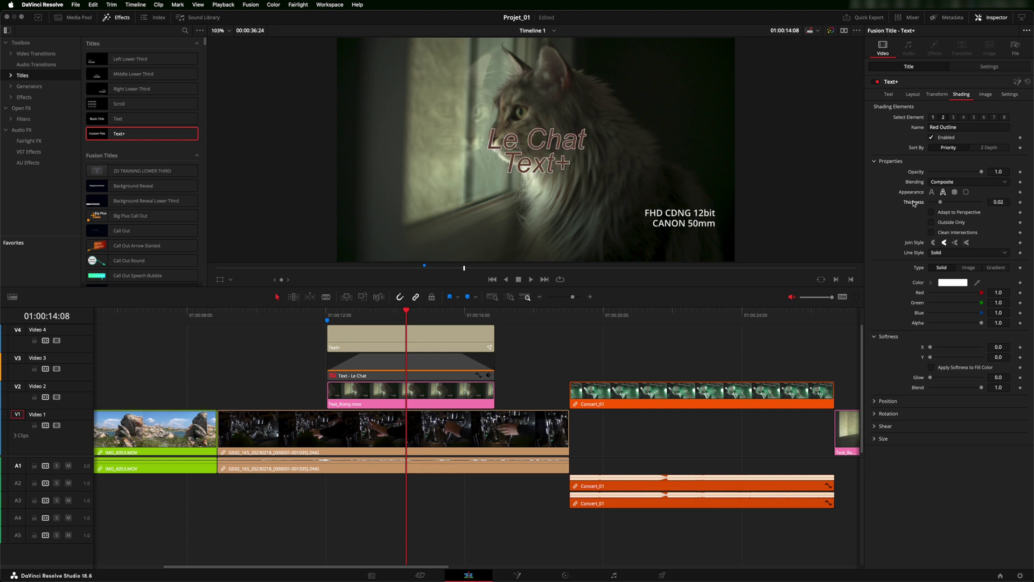
# Step: Set the outline element's blending to Solid, and try the text fill appearance before restoring the outline appearance
pyautogui.click(938, 185)
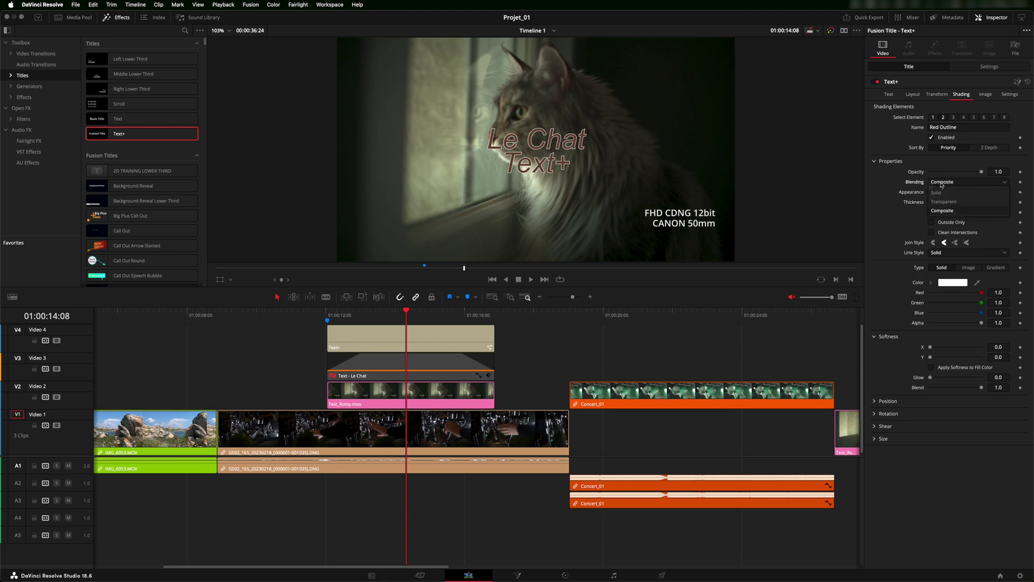
pyautogui.click(936, 194)
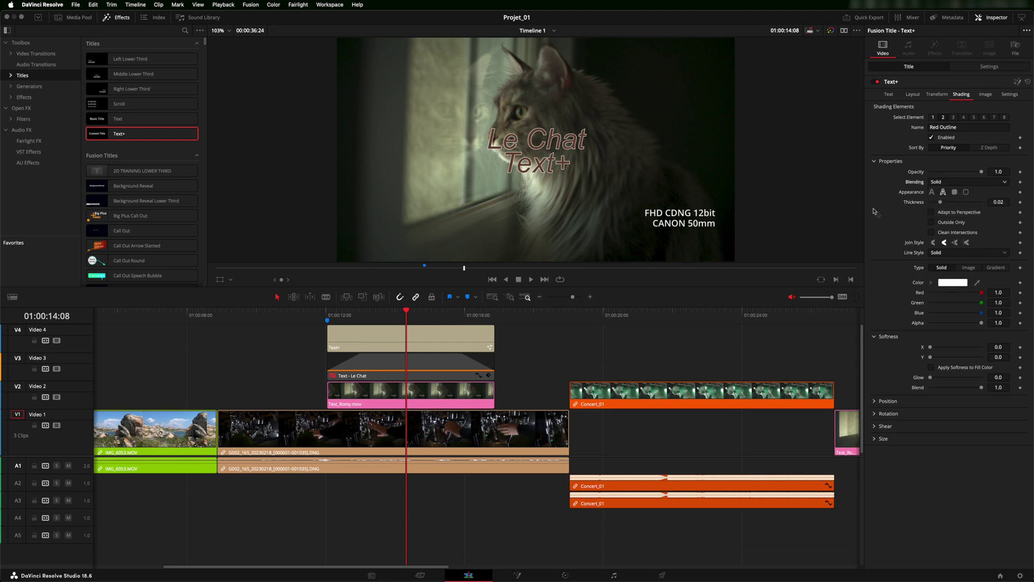
pyautogui.click(933, 192)
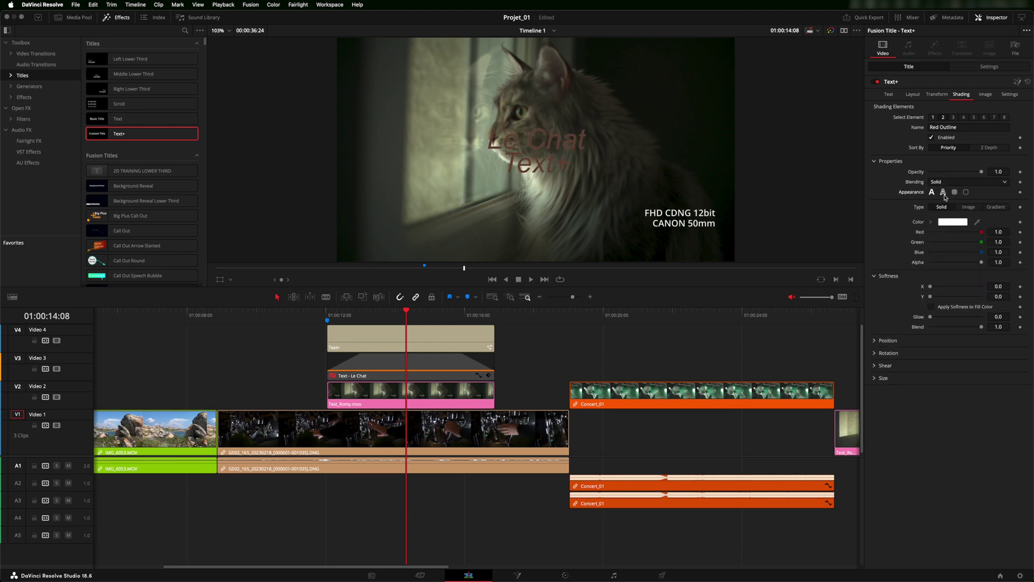
pyautogui.click(943, 193)
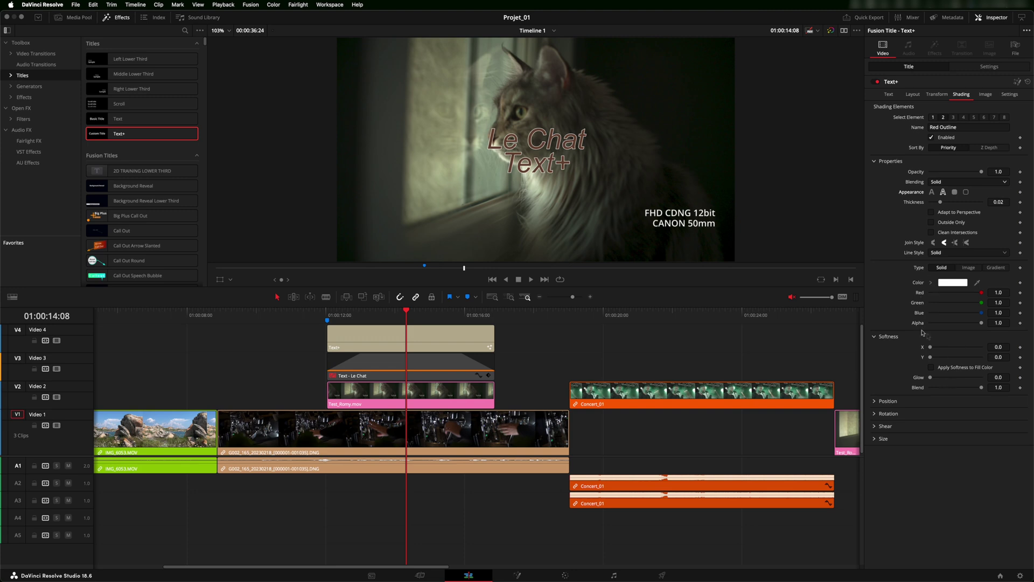
# Step: Soften the outline to about 3.31 in X and 5.98 in Y, and play the title from its start
pyautogui.click(978, 326)
pyautogui.moveTo(931, 349)
pyautogui.mouseDown()
pyautogui.moveTo(960, 350)
pyautogui.moveTo(938, 351)
pyautogui.moveTo(962, 360)
pyautogui.moveTo(934, 360)
pyautogui.moveTo(967, 360)
pyautogui.moveTo(936, 358)
pyautogui.moveTo(945, 359)
pyautogui.mouseUp()
pyautogui.moveTo(407, 313); pyautogui.dragTo(378, 313)
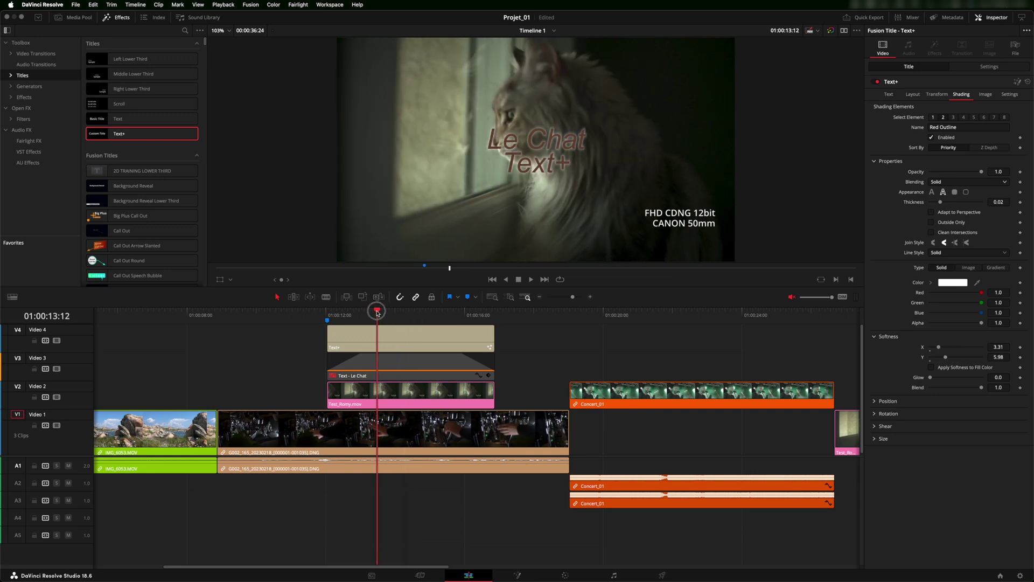
pyautogui.moveTo(378, 313); pyautogui.dragTo(328, 313)
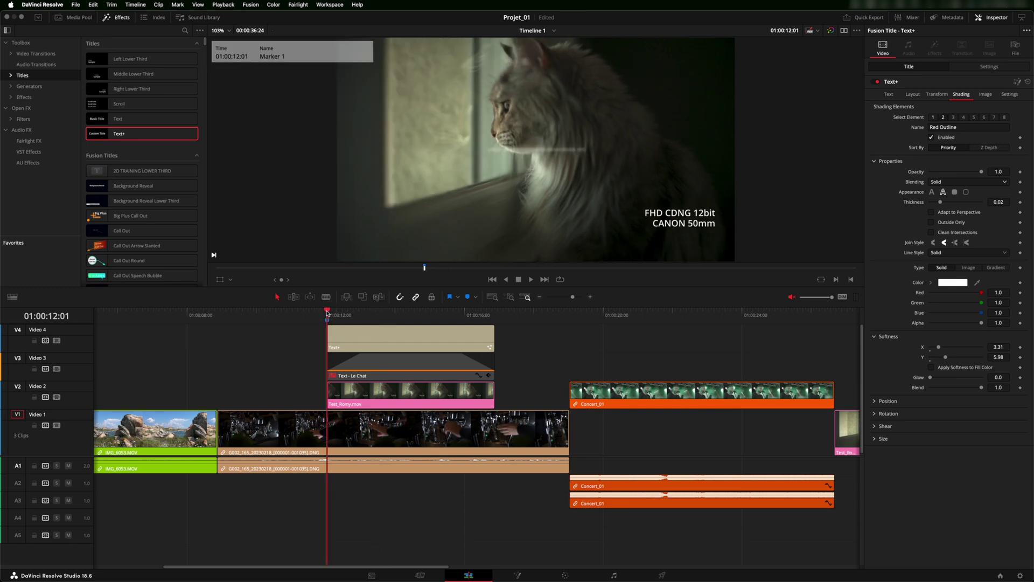
pyautogui.press('space')
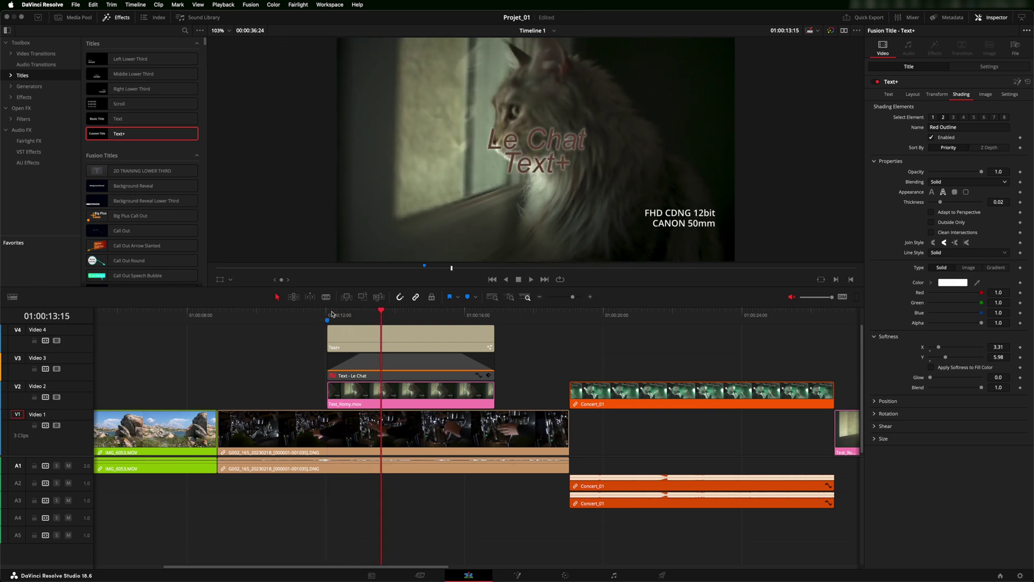
# Step: Play from the title's start to 01:00:13:09 and add keyframes there for the outline's X and Y softness
pyautogui.click(329, 313)
pyautogui.press('space')
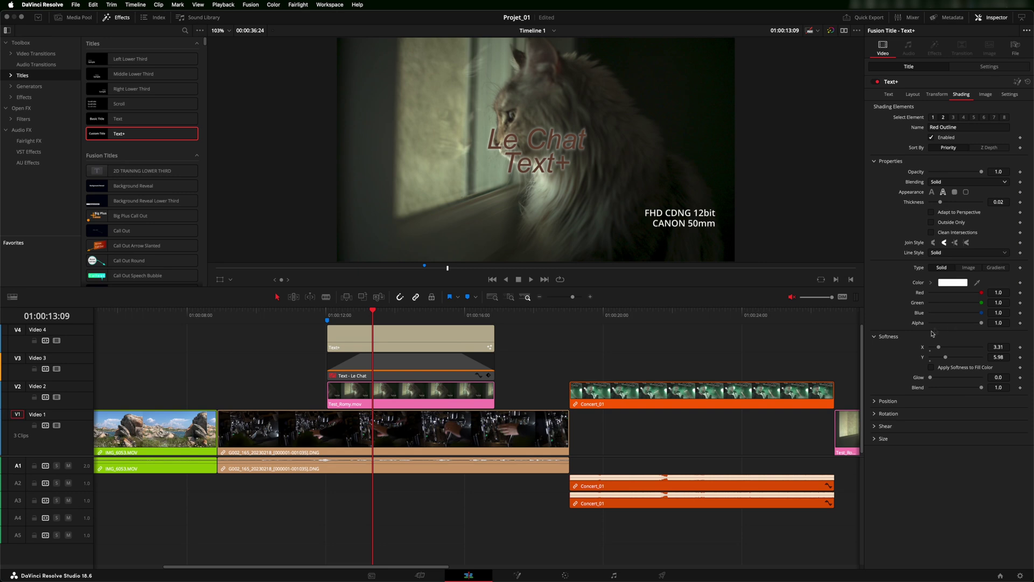
pyautogui.click(1020, 348)
pyautogui.click(1020, 358)
# Step: Advance to 01:00:14:12 and set the outline's X and Y softness to 0.0
pyautogui.press('space')
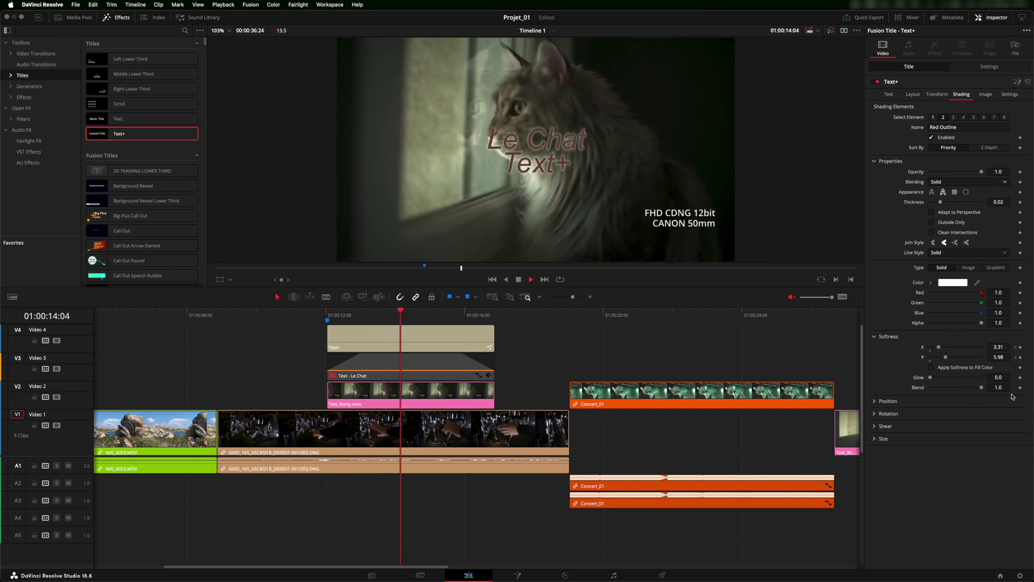
pyautogui.press('space')
pyautogui.moveTo(937, 348); pyautogui.dragTo(921, 358)
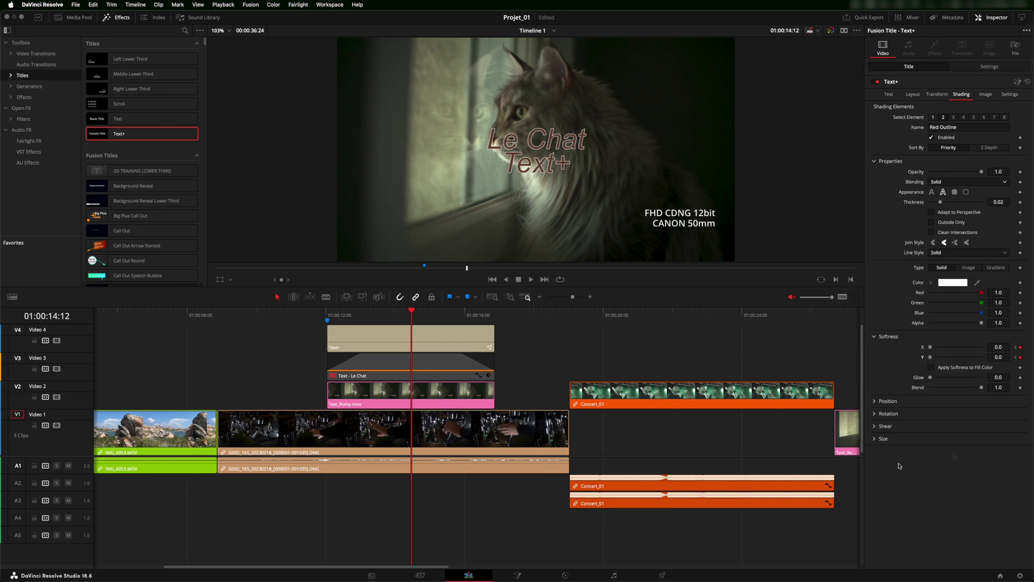
# Step: Play back the softness animation from the title's start, return to 01:00:14:12 and collapse the softness settings
pyautogui.click(327, 315)
pyautogui.press('space')
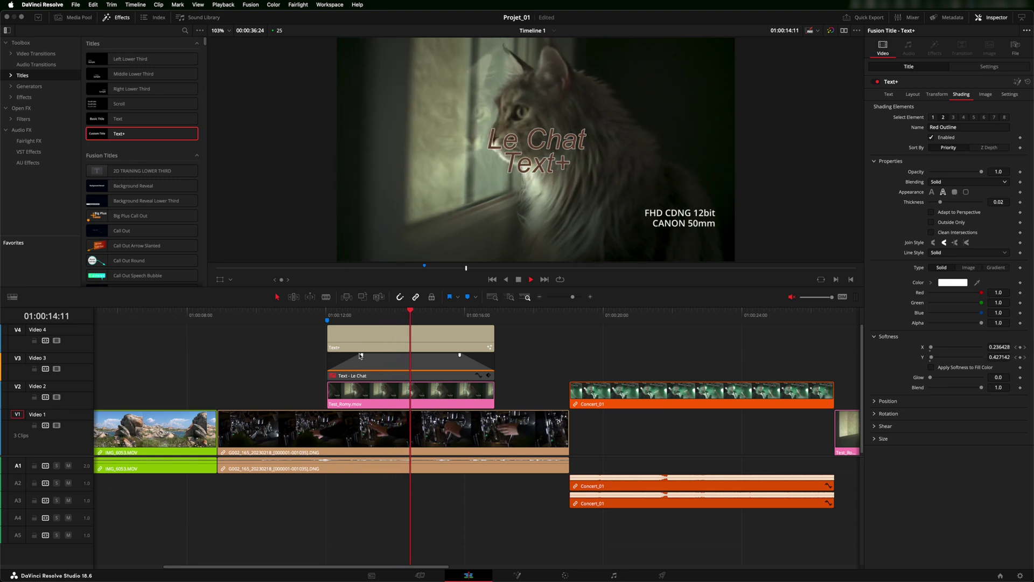
pyautogui.press('space')
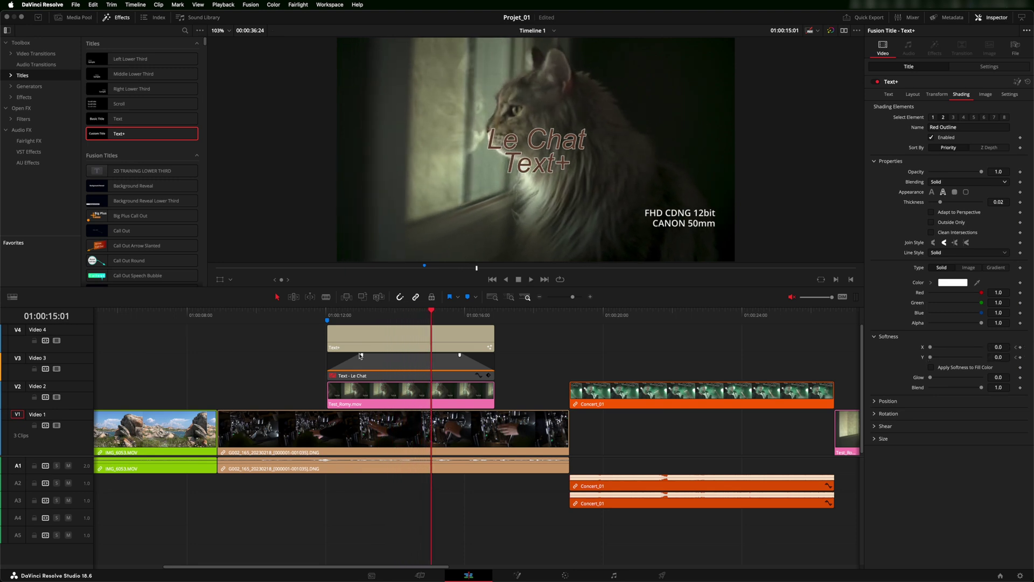
pyautogui.click(412, 313)
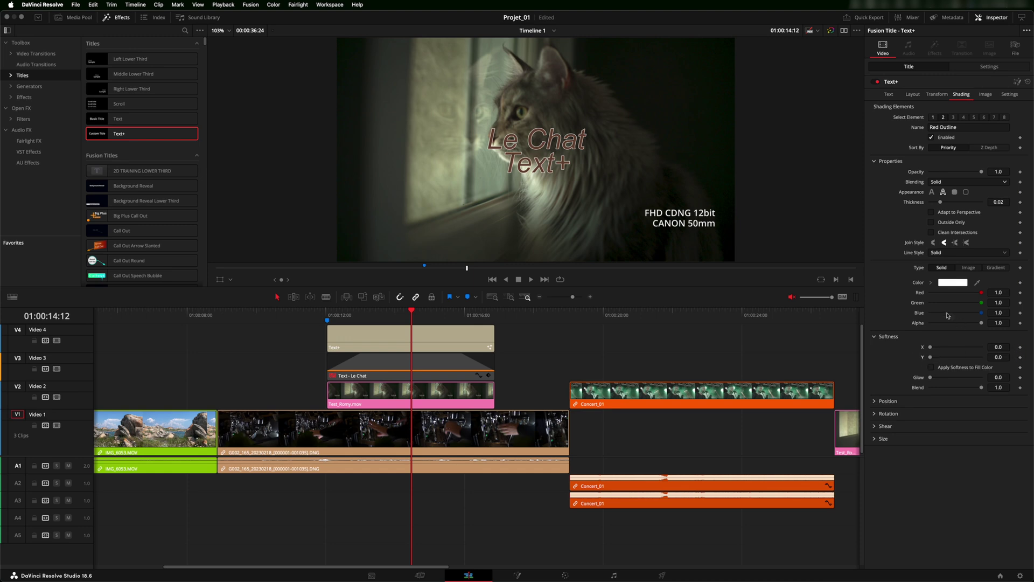
pyautogui.click(875, 337)
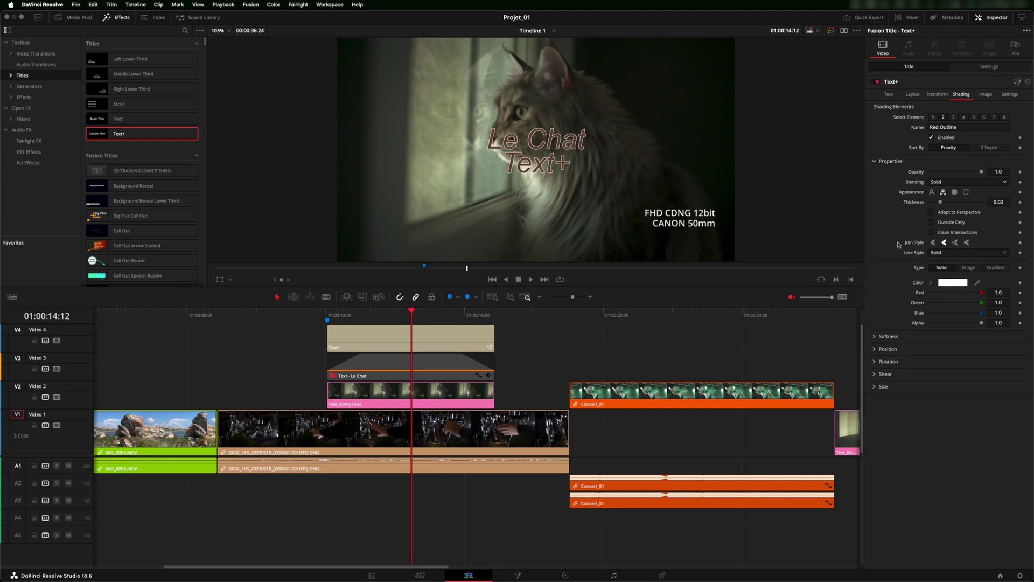
# Step: Try a custom image size of 1903 by 1517 with Auto Resolution off, and turn Auto Resolution back on
pyautogui.click(986, 96)
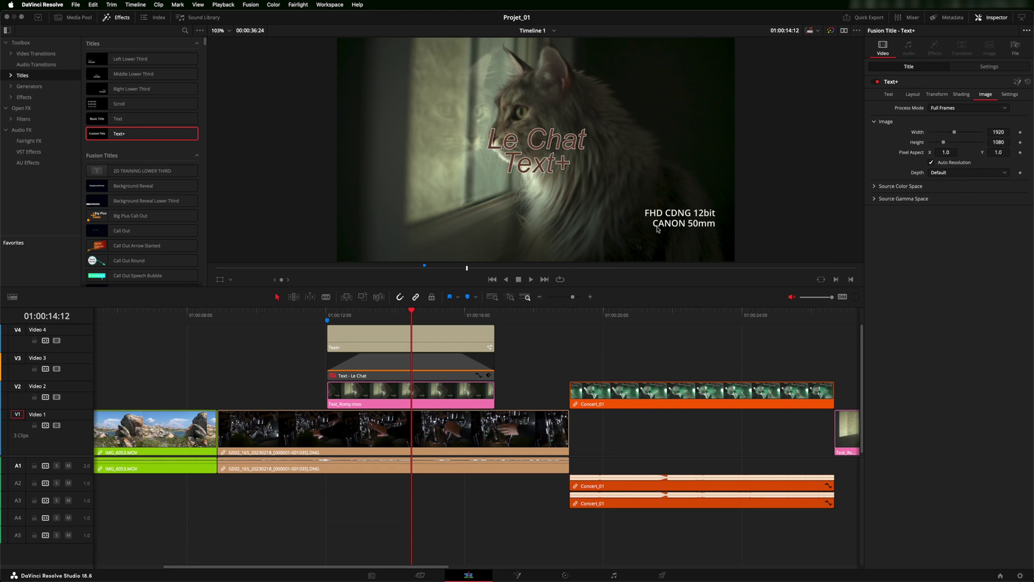
pyautogui.click(931, 162)
pyautogui.doubleClick(913, 132)
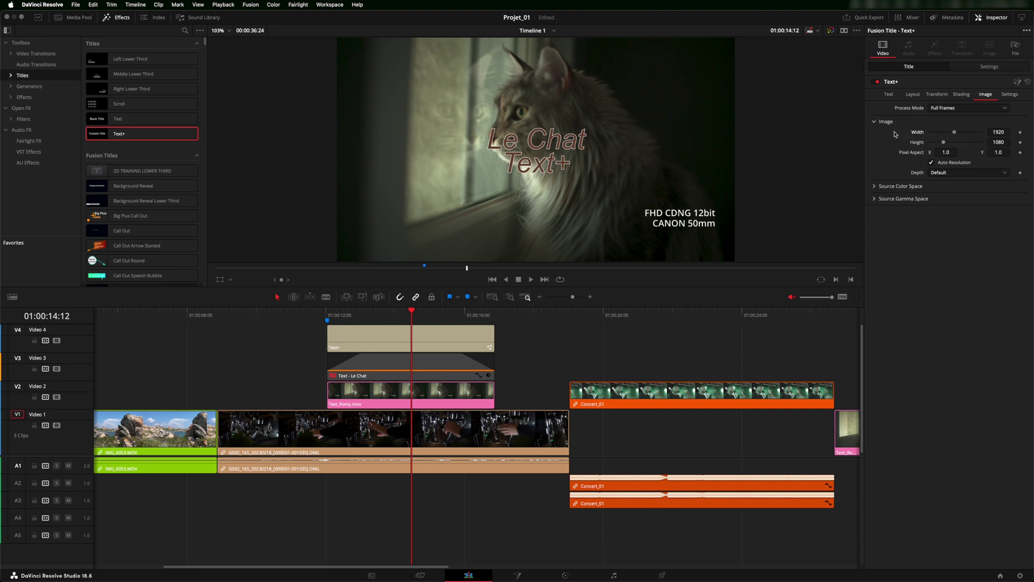
pyautogui.click(931, 162)
pyautogui.moveTo(956, 135)
pyautogui.mouseDown()
pyautogui.moveTo(940, 135)
pyautogui.moveTo(955, 135)
pyautogui.moveTo(950, 143)
pyautogui.mouseUp()
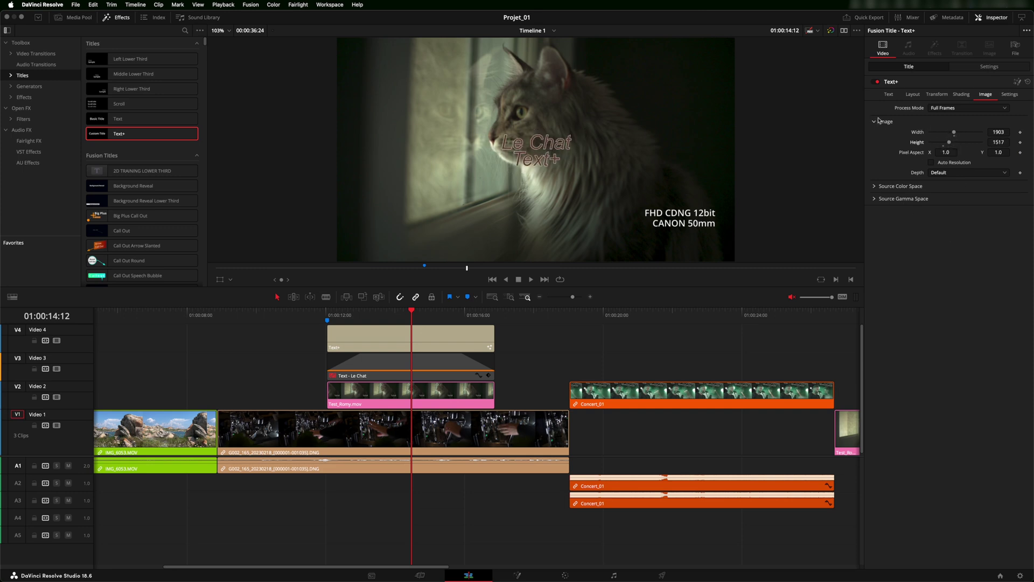
pyautogui.click(932, 163)
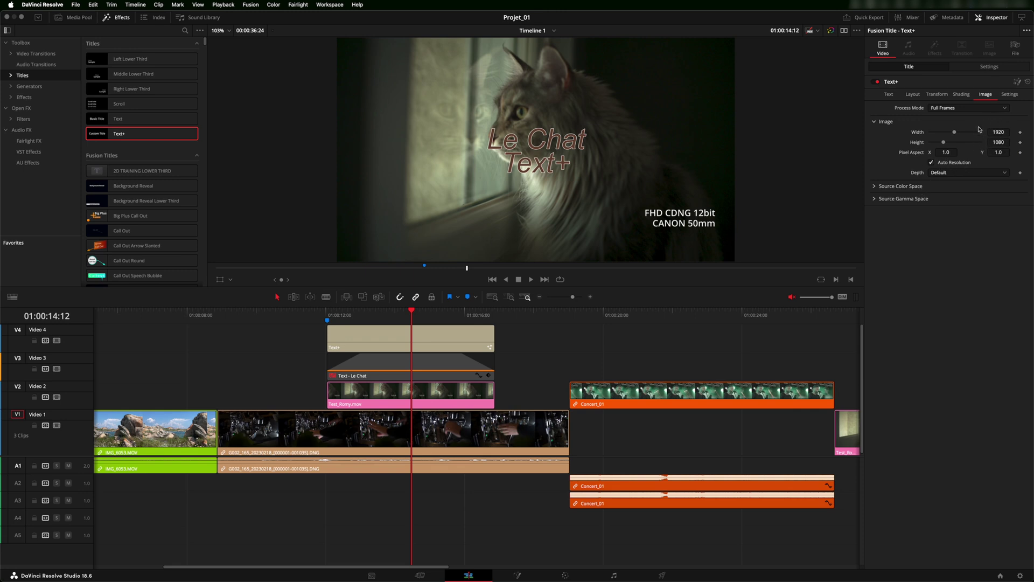
# Step: Enable the title's shading element 3, Black Shadow
pyautogui.click(961, 95)
pyautogui.click(943, 118)
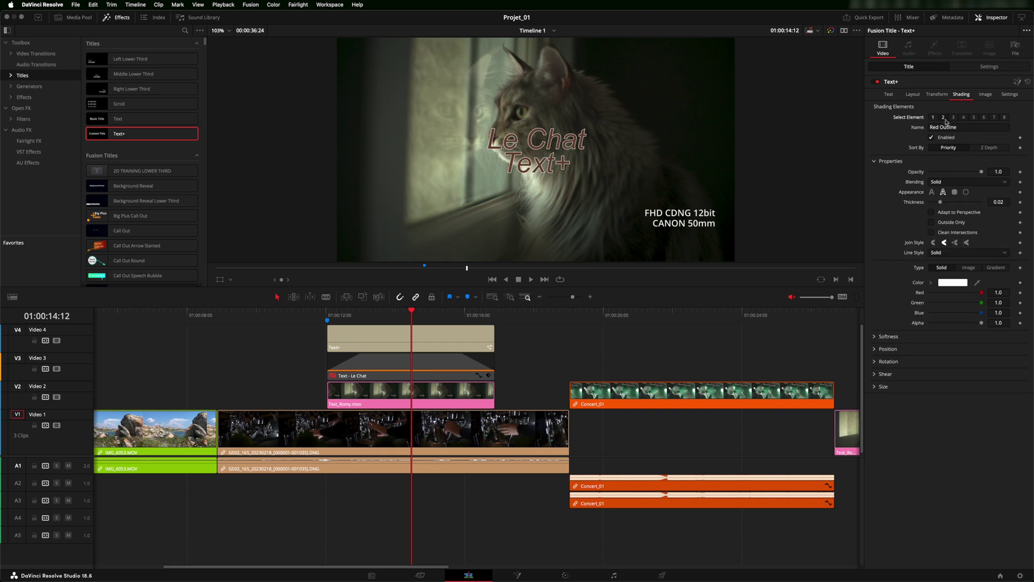
pyautogui.click(954, 117)
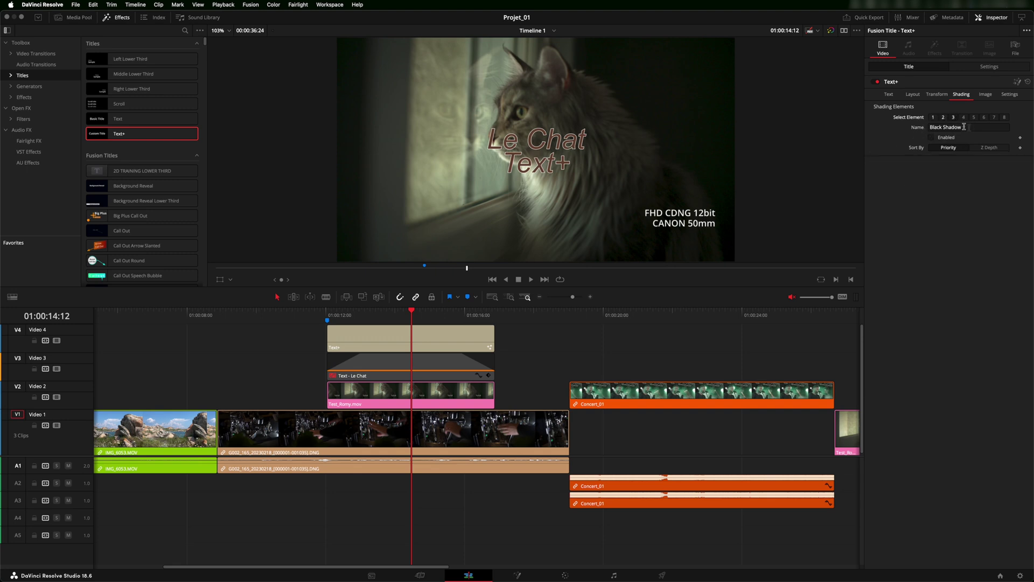
pyautogui.click(933, 137)
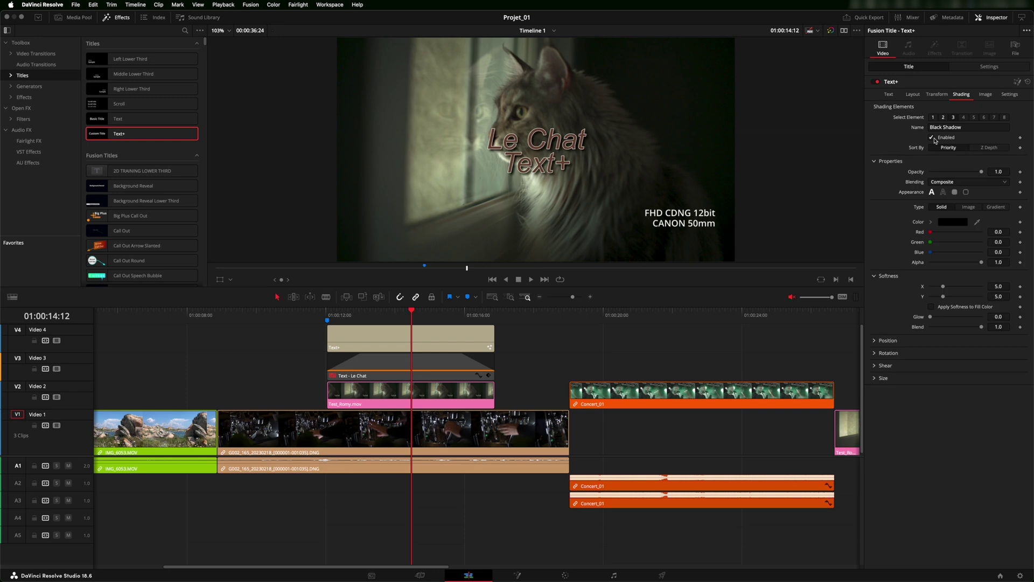
# Step: Try shading element 4, Blue Border, and shading element 5 on the title, disabling each again
pyautogui.click(964, 118)
pyautogui.click(934, 138)
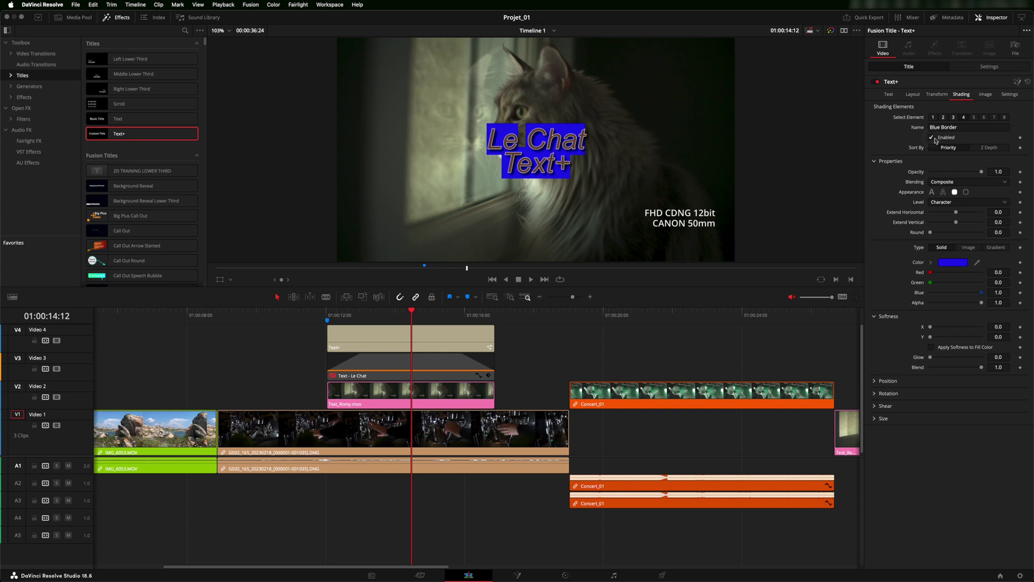
pyautogui.click(934, 138)
pyautogui.click(975, 118)
pyautogui.click(931, 138)
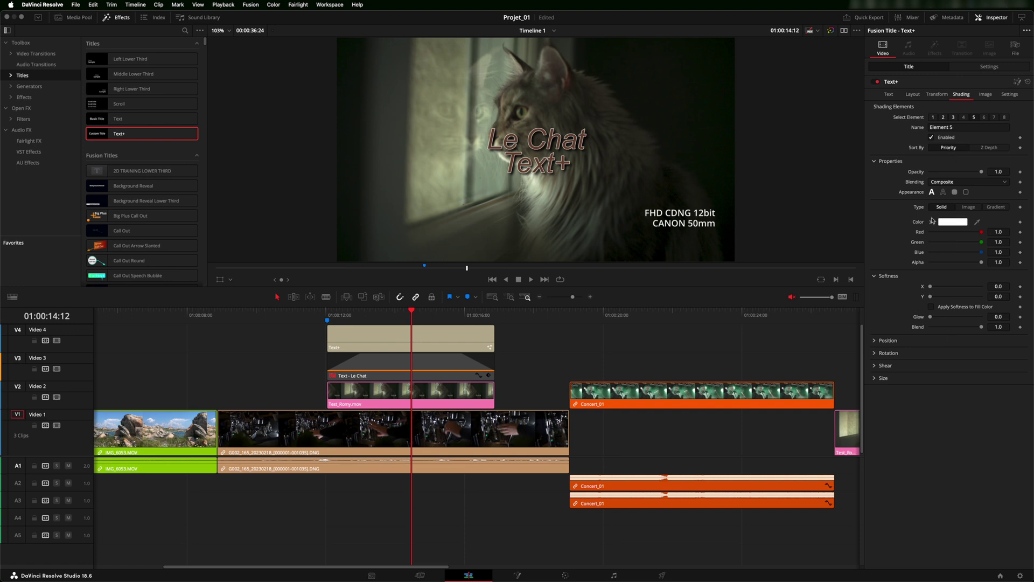
pyautogui.click(932, 138)
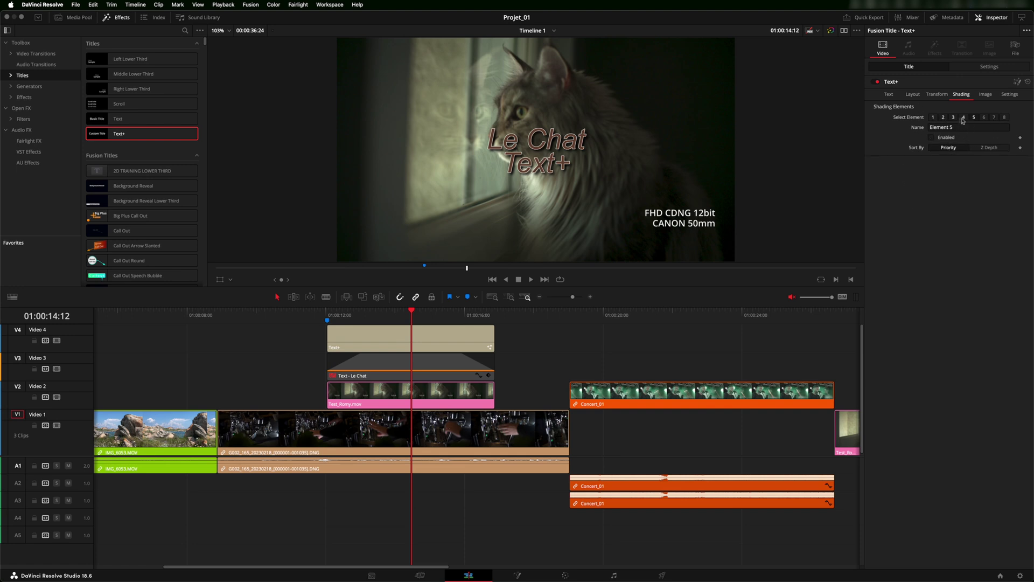
# Step: Display shading element 1, White Solid Fill, and open the title's text settings
pyautogui.click(934, 118)
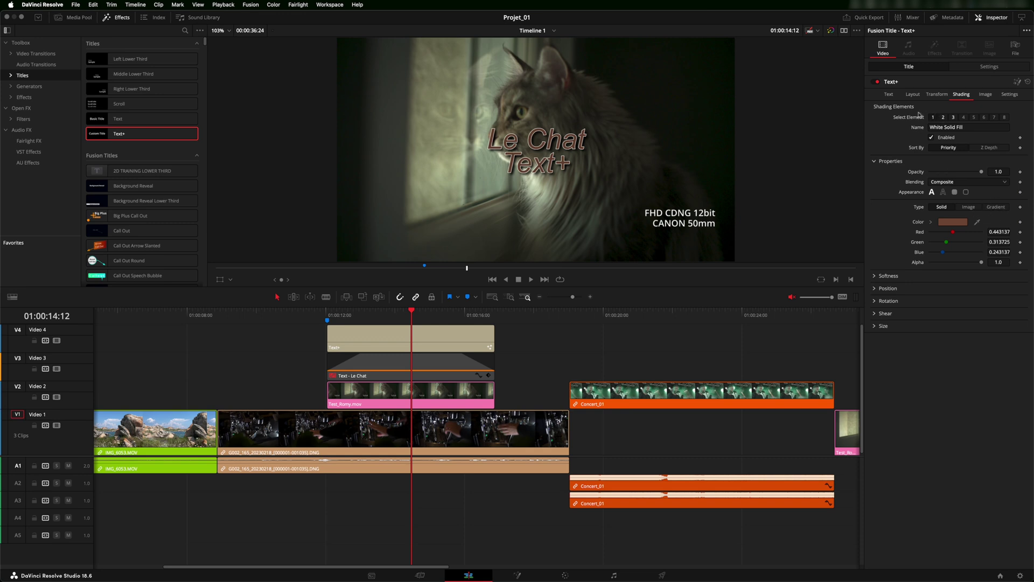
pyautogui.click(890, 94)
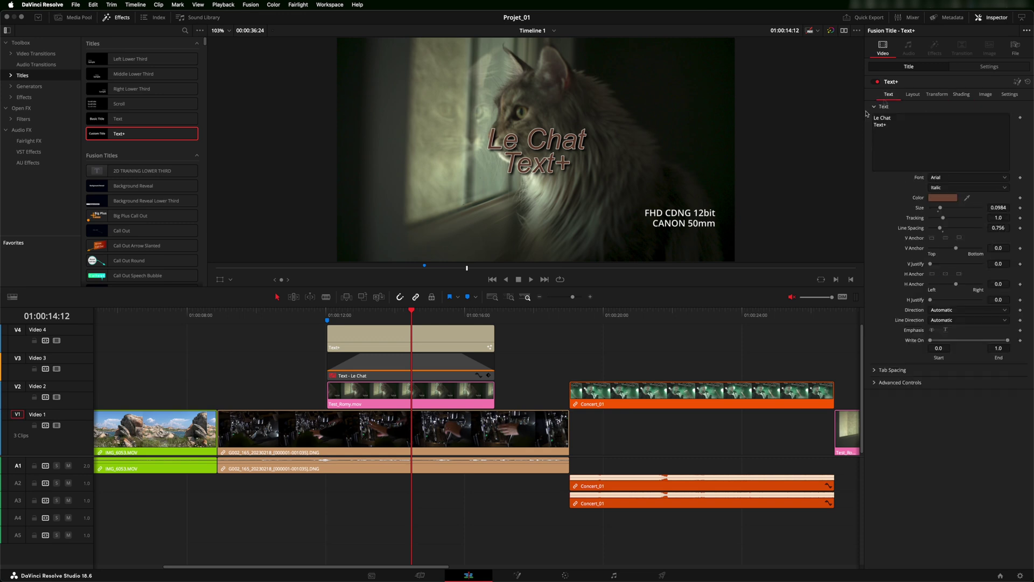
# Step: Change the Text+ title's font to Impact Regular and increase its size to 0.1992
pyautogui.click(969, 180)
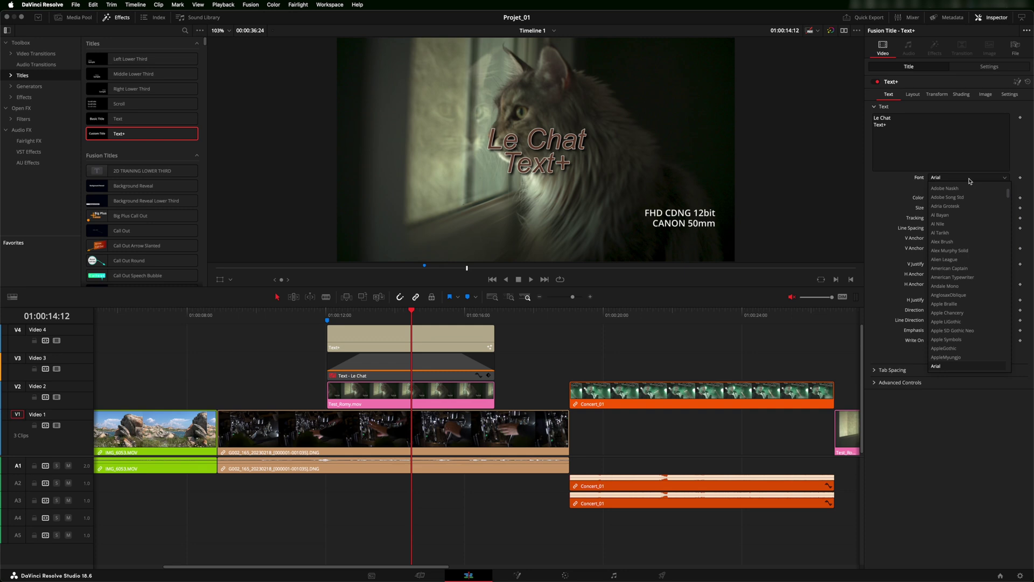
pyautogui.scroll(-10, 967, 258)
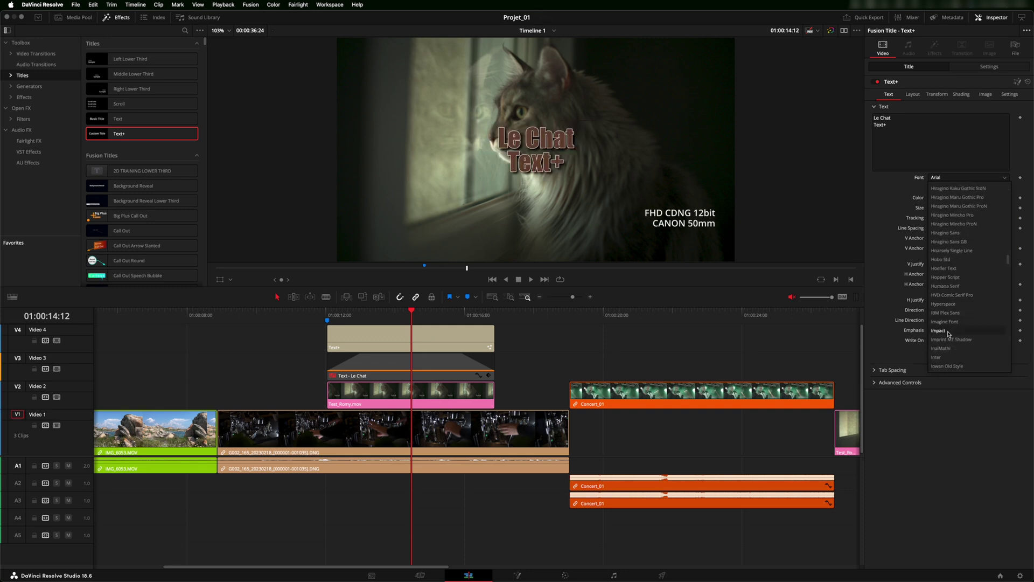
pyautogui.click(947, 331)
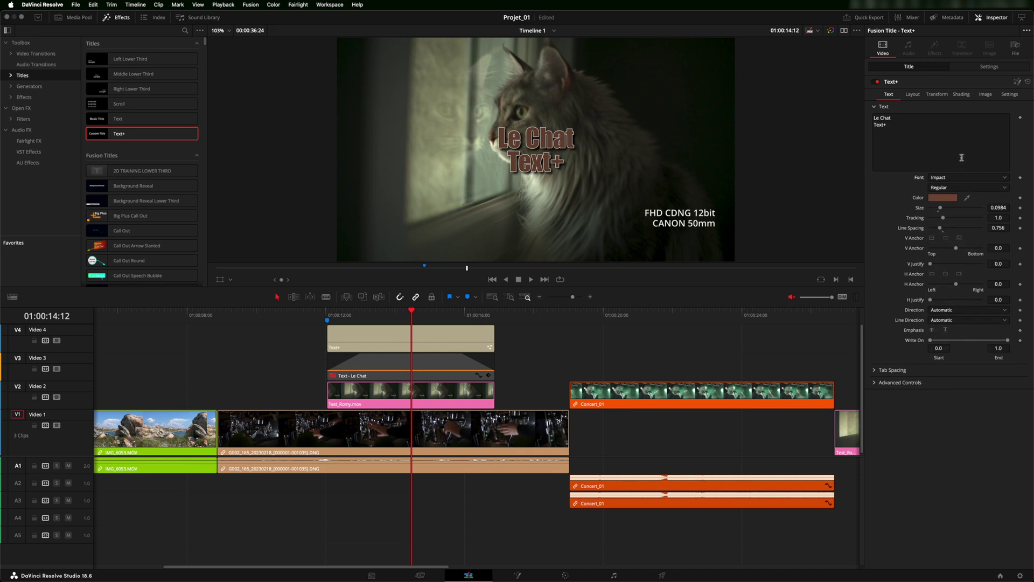
pyautogui.moveTo(995, 207); pyautogui.dragTo(893, 217)
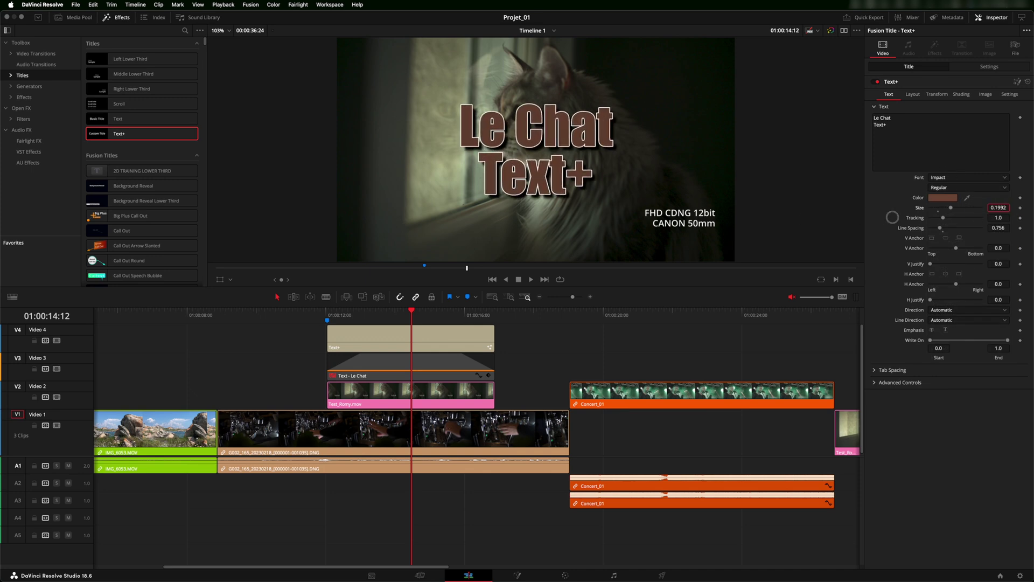
# Step: Switch the title's White Solid Fill to a gradient and give its first stop a dark brown sampled from the cat footage
pyautogui.click(962, 95)
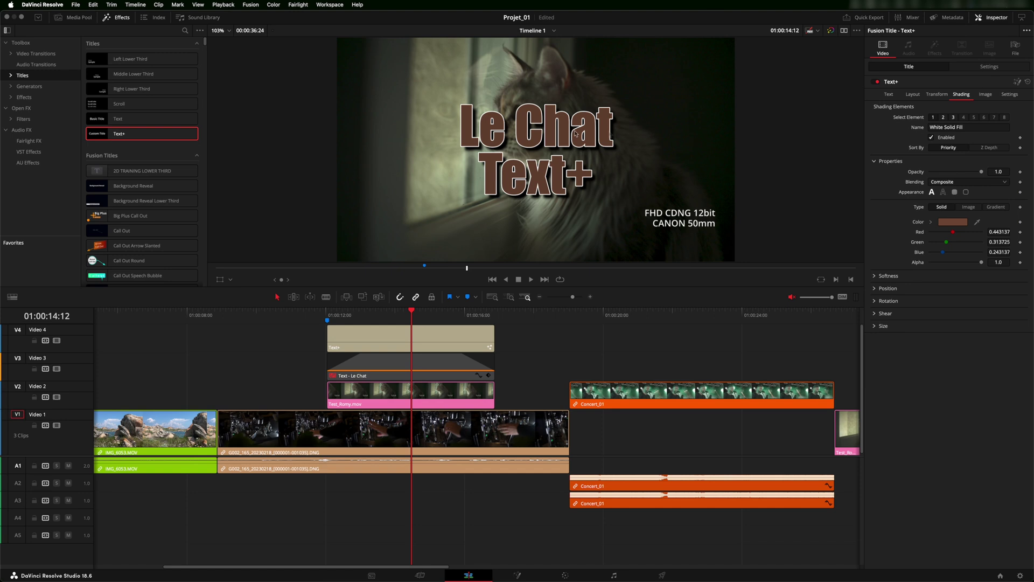
pyautogui.click(997, 208)
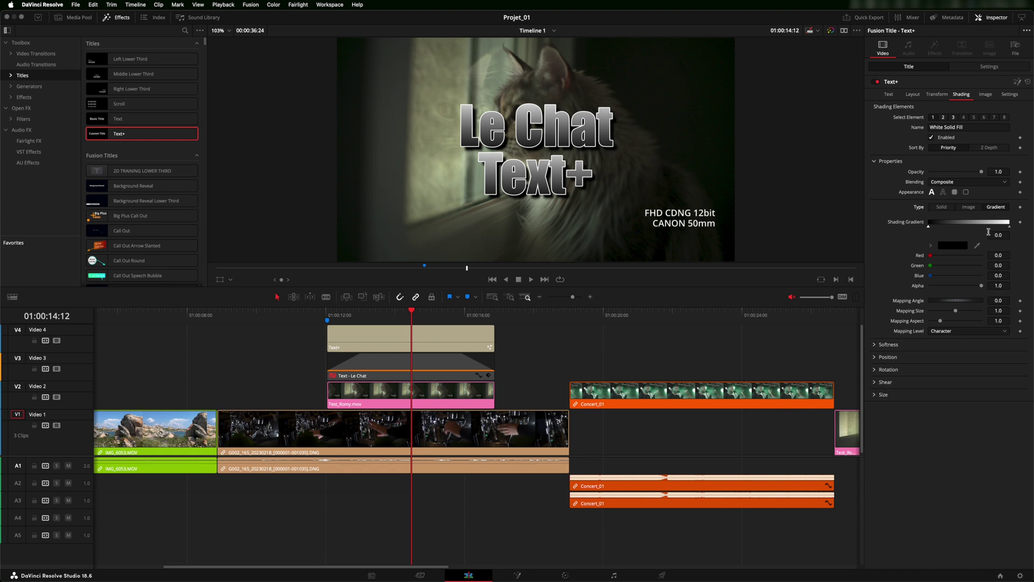
pyautogui.click(931, 247)
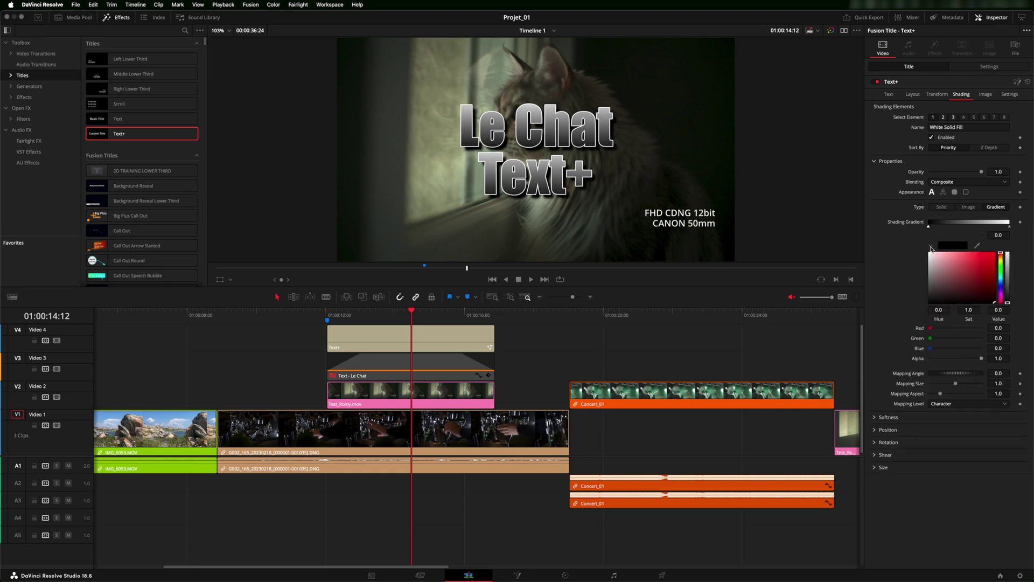
pyautogui.click(953, 245)
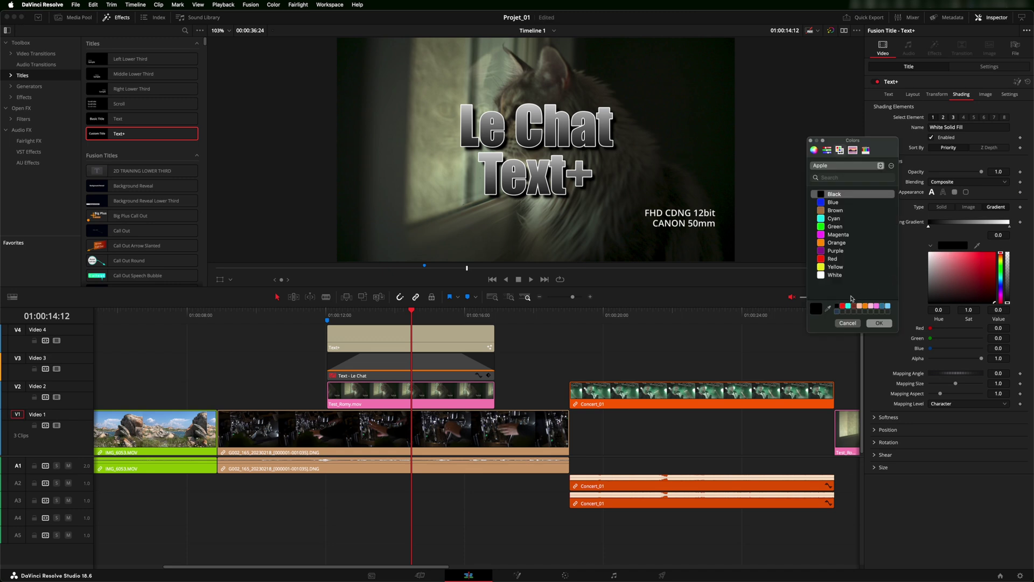
pyautogui.click(830, 310)
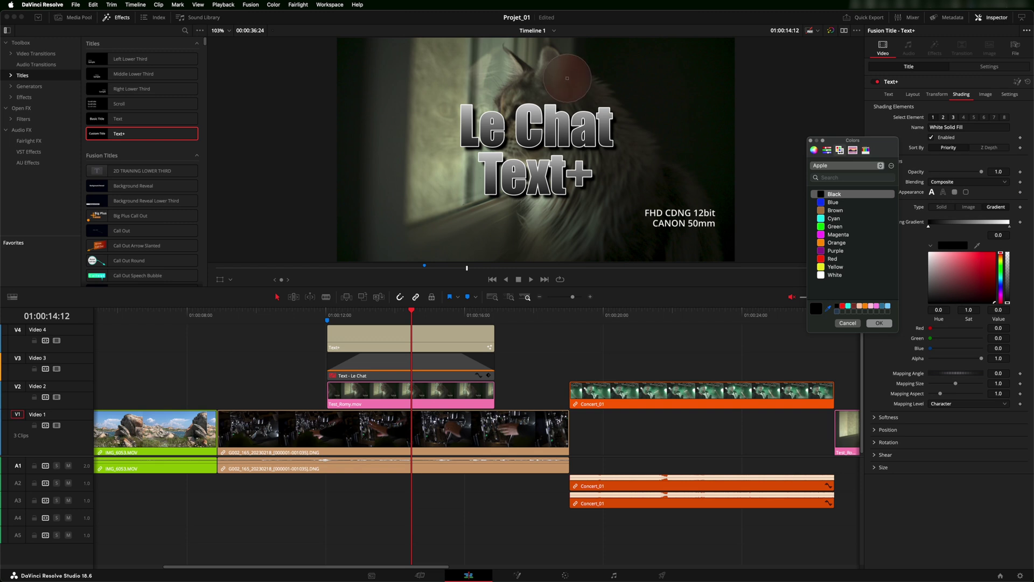
pyautogui.click(567, 79)
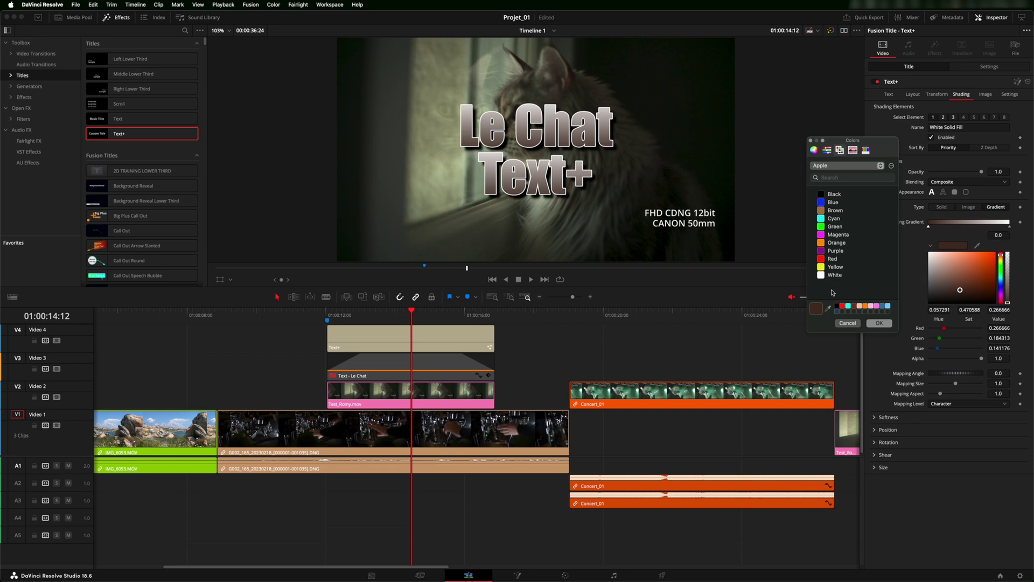
pyautogui.moveTo(817, 311); pyautogui.dragTo(854, 312)
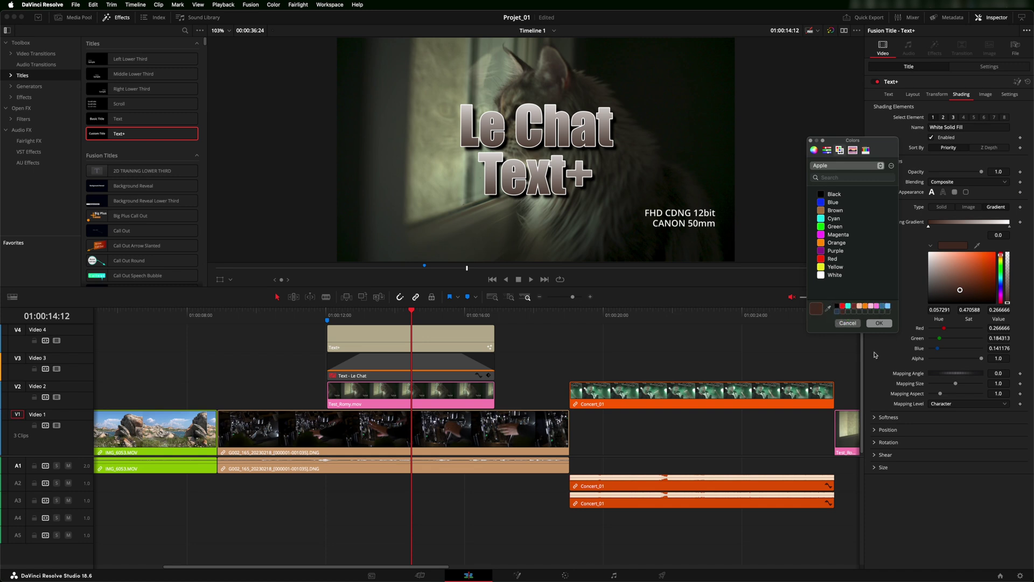
pyautogui.click(877, 323)
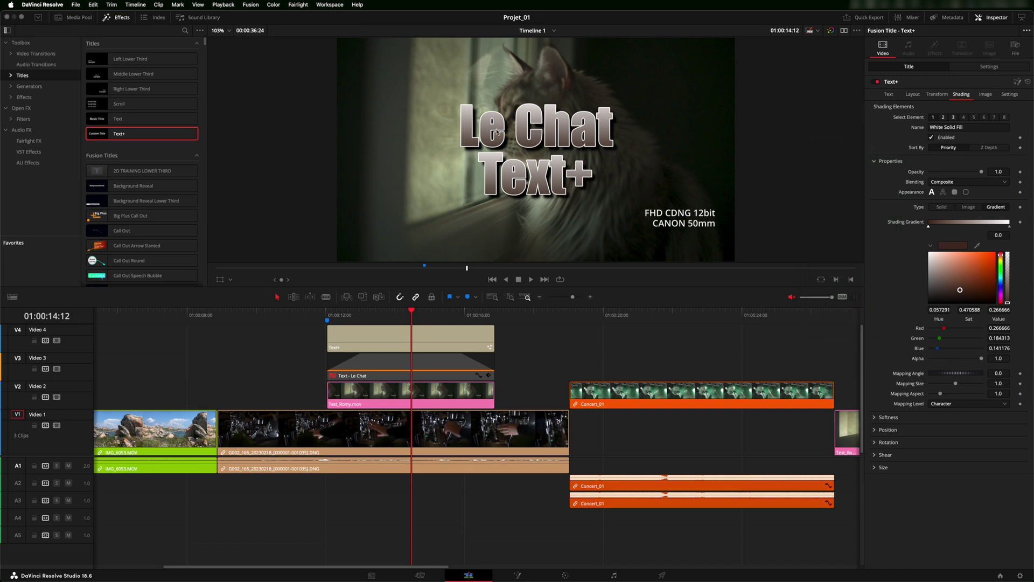
# Step: Move the gradient's brown stop to about 0.343 and try Blue and Red on its end stop before restoring White
pyautogui.moveTo(1010, 229)
pyautogui.mouseDown()
pyautogui.moveTo(941, 228)
pyautogui.moveTo(1022, 226)
pyautogui.mouseUp()
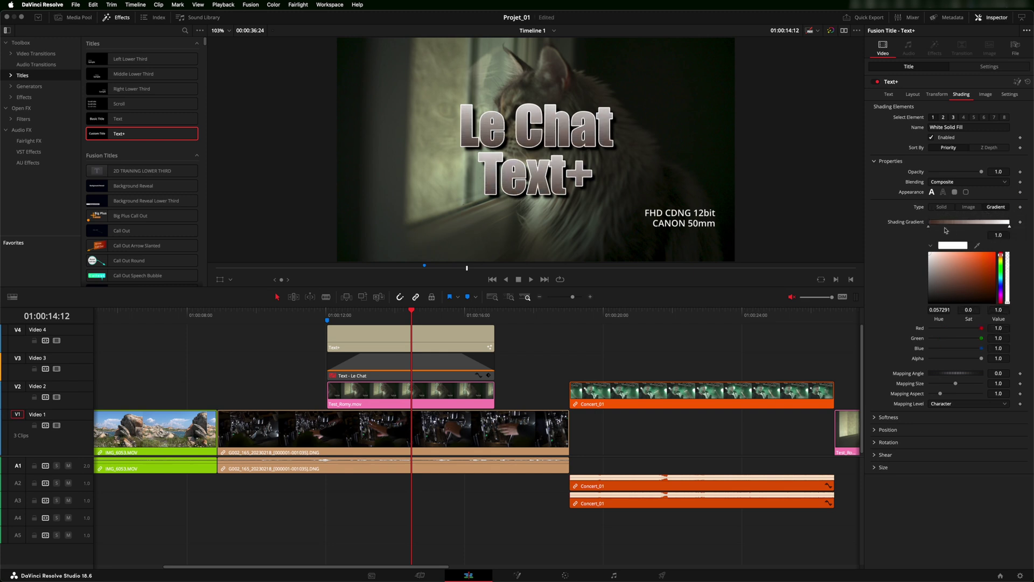
pyautogui.moveTo(929, 228)
pyautogui.mouseDown()
pyautogui.moveTo(968, 228)
pyautogui.moveTo(956, 228)
pyautogui.mouseUp()
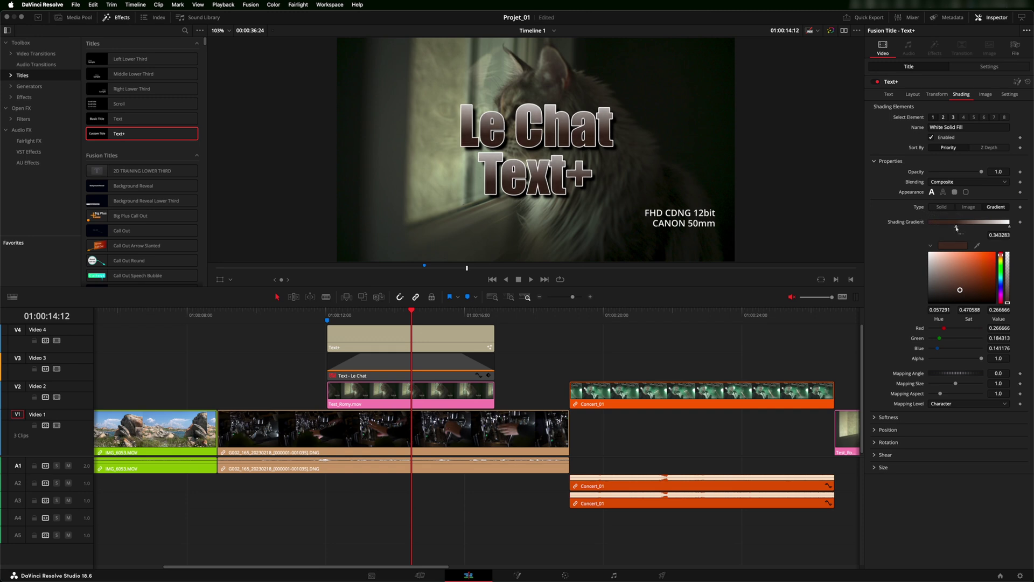
pyautogui.click(1010, 227)
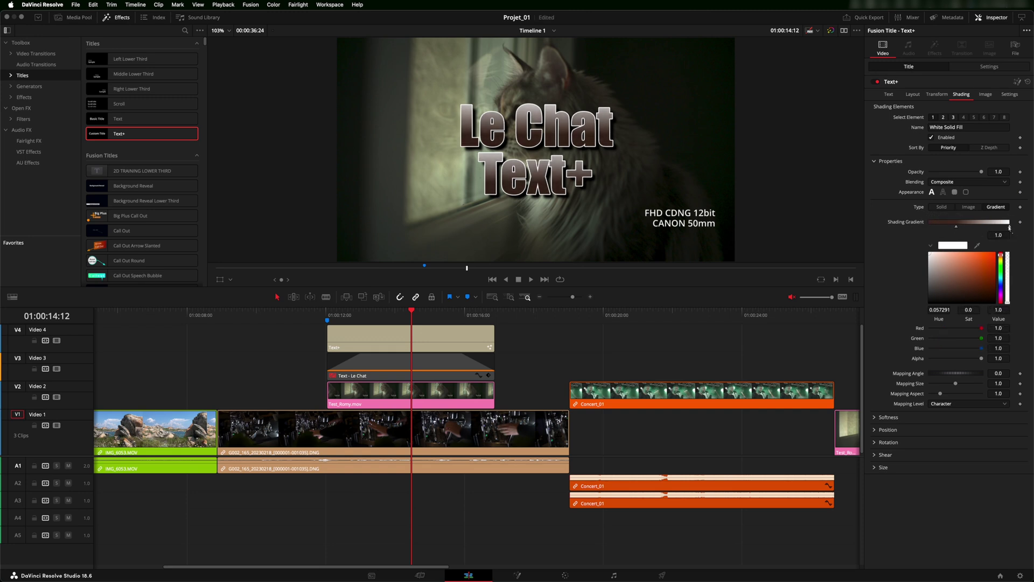
pyautogui.click(951, 247)
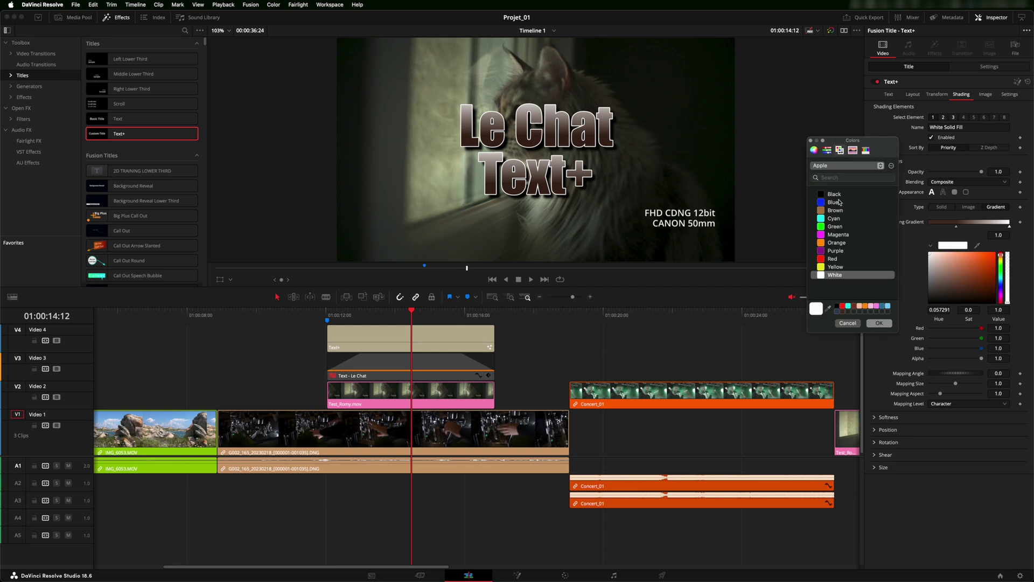
pyautogui.click(823, 203)
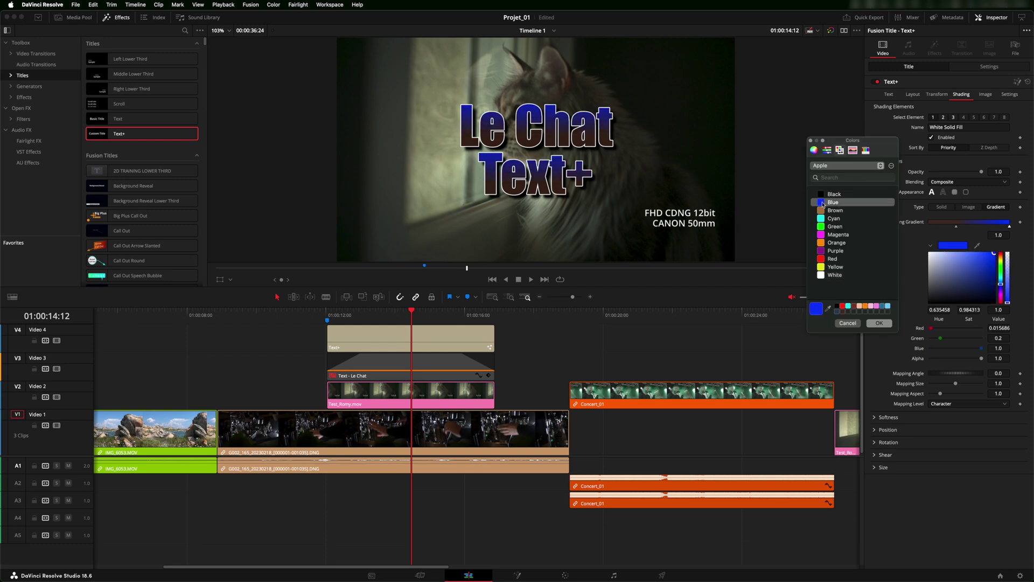
pyautogui.click(821, 259)
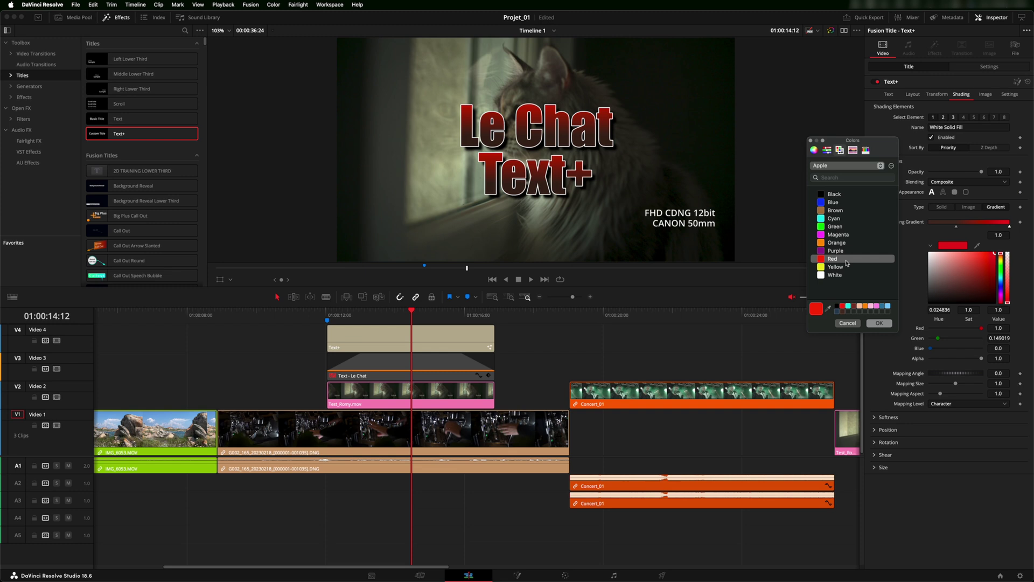
pyautogui.click(823, 276)
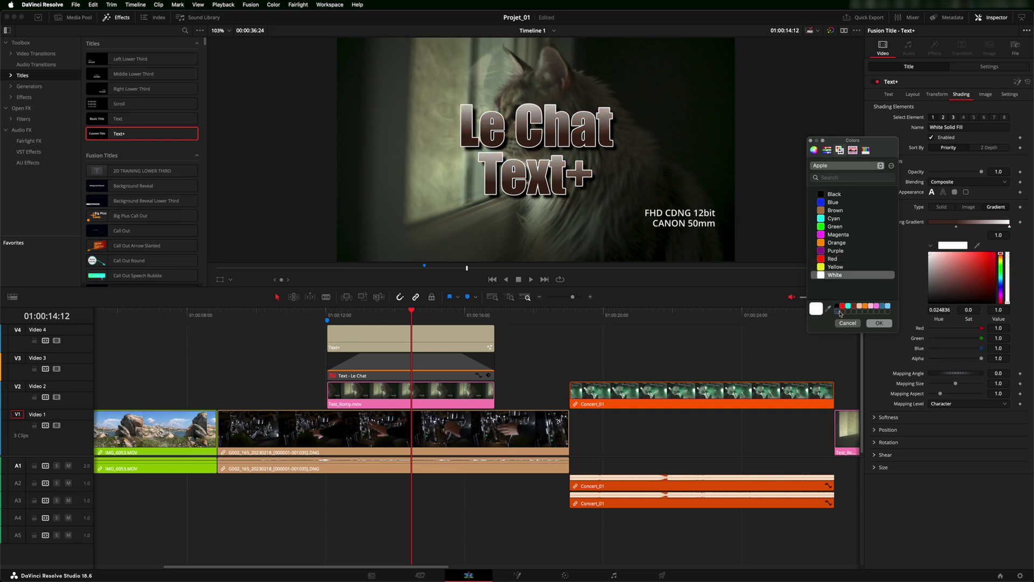
pyautogui.click(879, 323)
# Step: Return the gradient's brown stop to position 0.0 and add a blue stop at about 0.333
pyautogui.click(928, 227)
pyautogui.moveTo(927, 228); pyautogui.dragTo(923, 228)
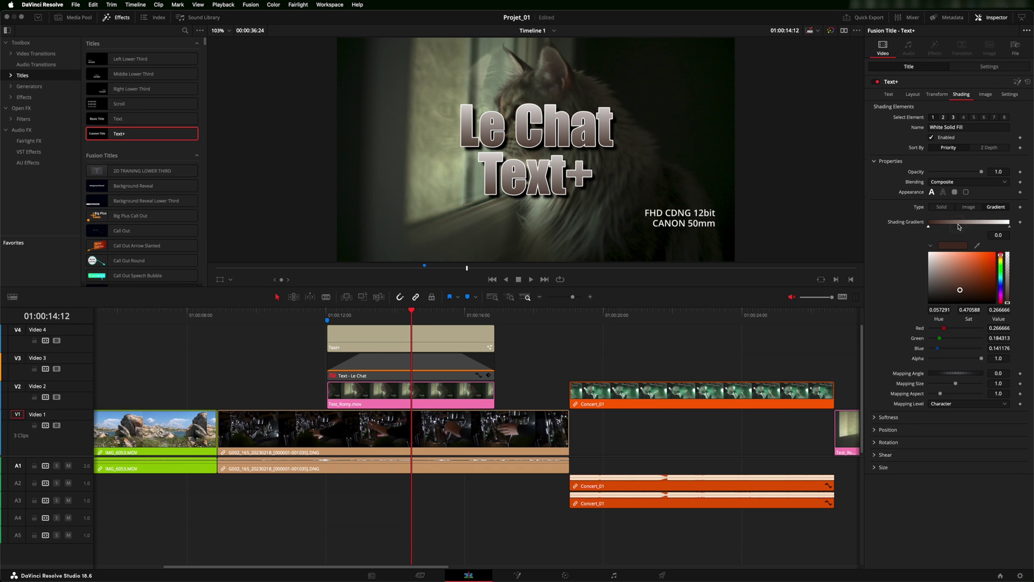
pyautogui.click(956, 227)
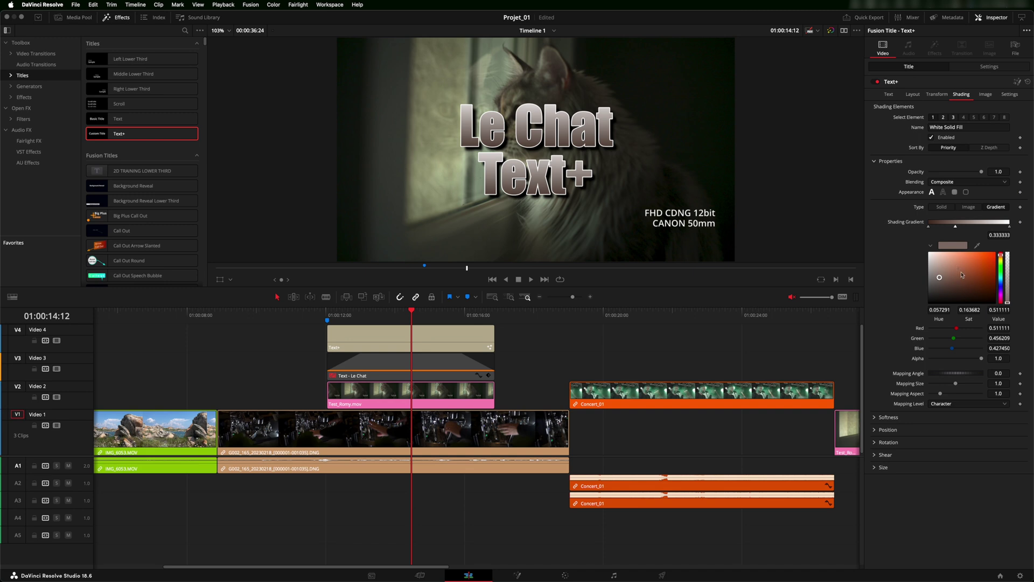
pyautogui.moveTo(1000, 257)
pyautogui.mouseDown()
pyautogui.moveTo(1000, 284)
pyautogui.moveTo(946, 278)
pyautogui.moveTo(967, 277)
pyautogui.mouseUp()
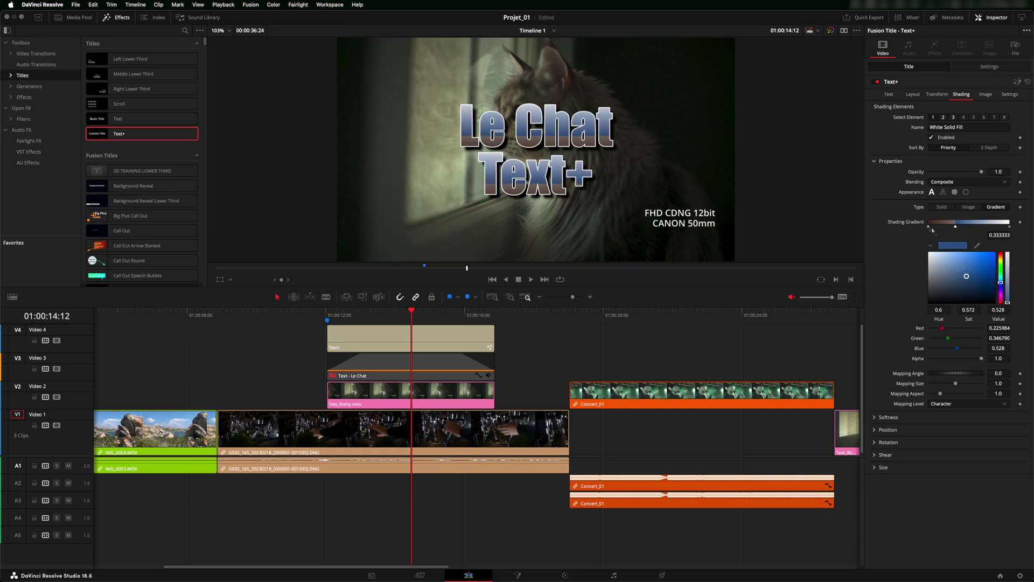
# Step: Add a red stop to the shading gradient at about 0.687
pyautogui.click(985, 224)
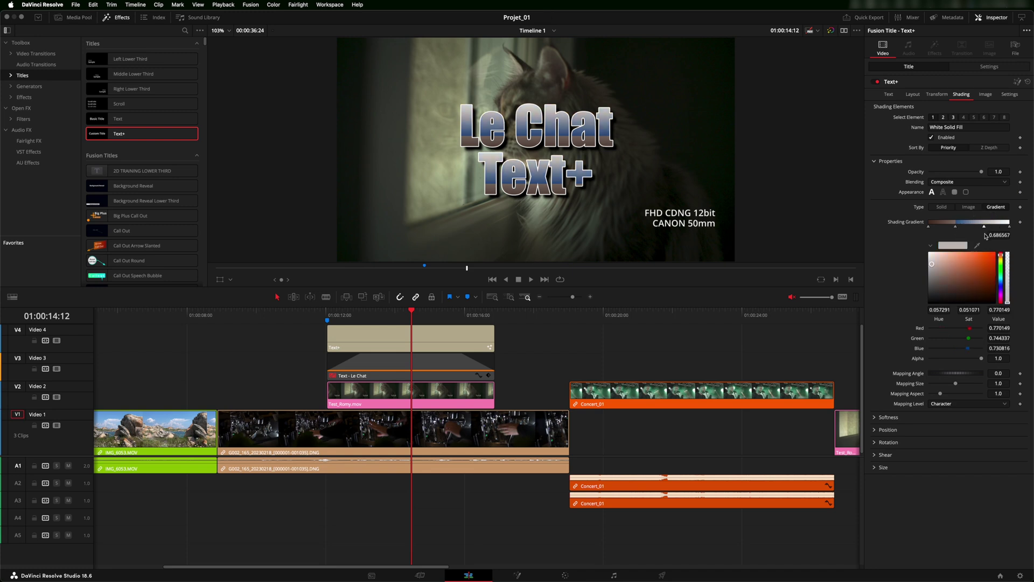
pyautogui.moveTo(1002, 255); pyautogui.dragTo(997, 245)
pyautogui.moveTo(933, 265); pyautogui.dragTo(983, 264)
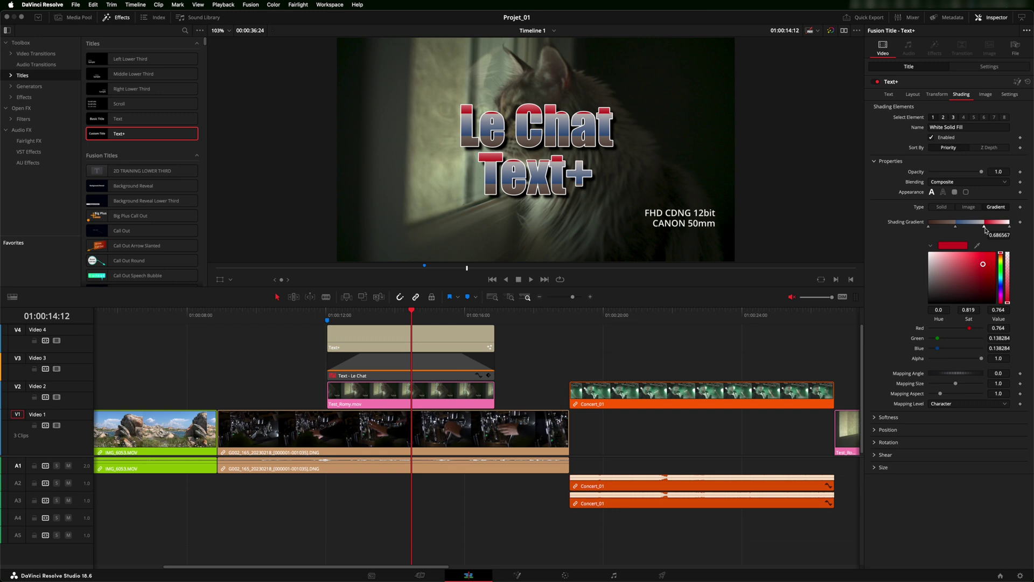
# Step: Delete the intermediate stops from the shading gradient, leaving only the brown and white ends
pyautogui.press('Delete')
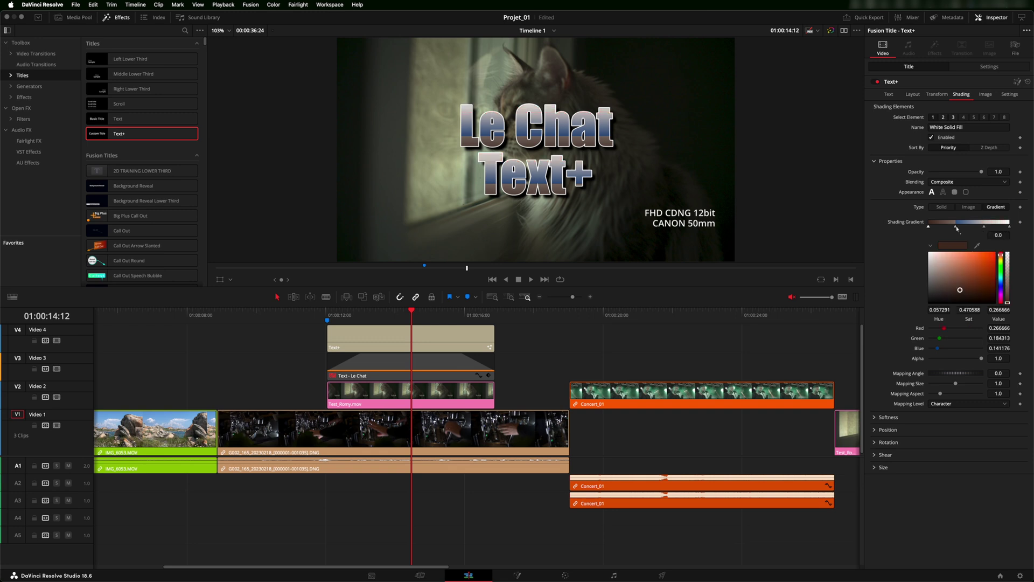
pyautogui.click(956, 226)
pyautogui.press('Delete')
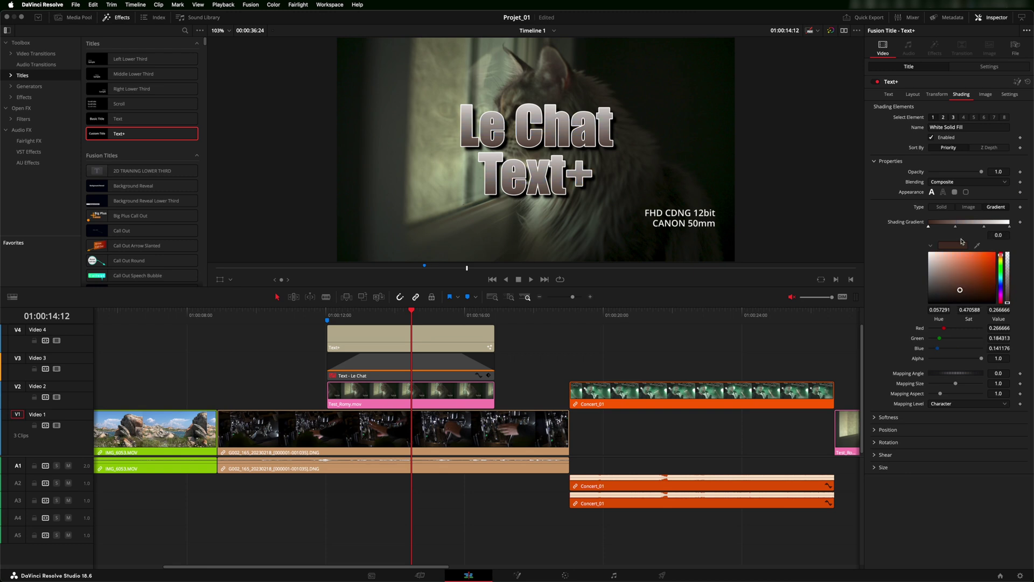
pyautogui.click(953, 226)
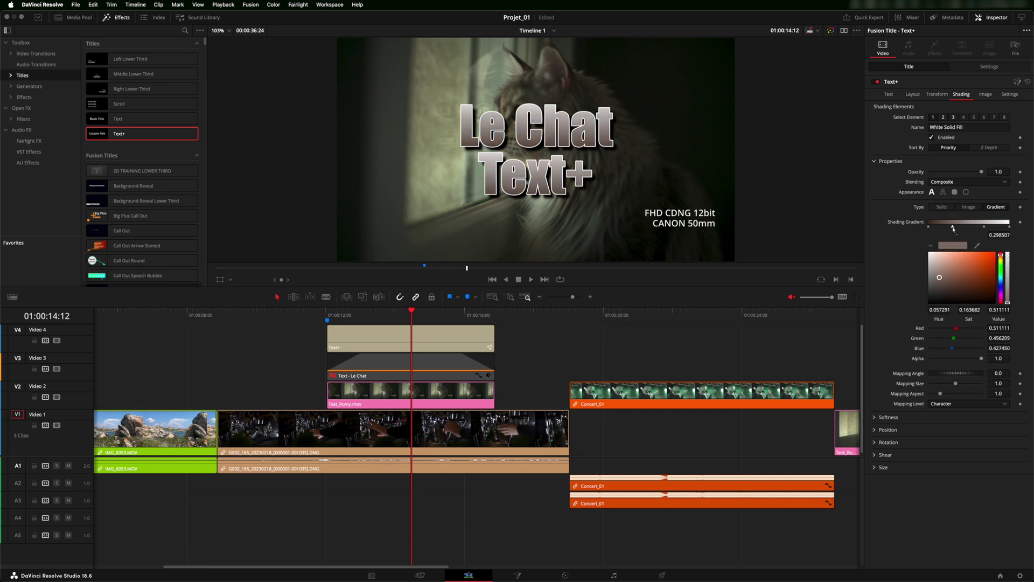
pyautogui.press('Delete')
pyautogui.click(985, 227)
pyautogui.press('Delete')
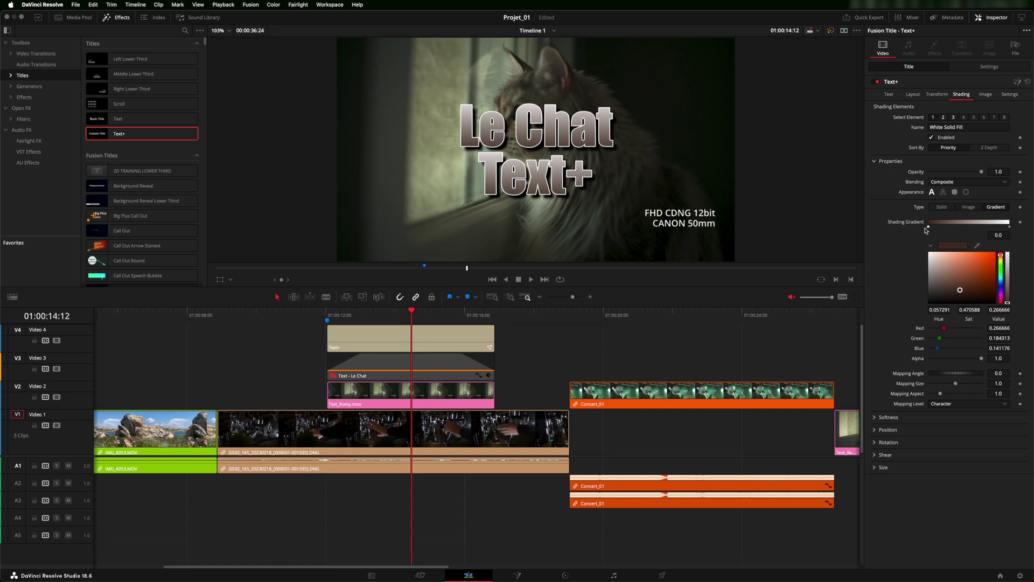
# Step: Move the gradient's brown stop to about 0.294 and play back the styled title
pyautogui.moveTo(928, 228); pyautogui.dragTo(952, 229)
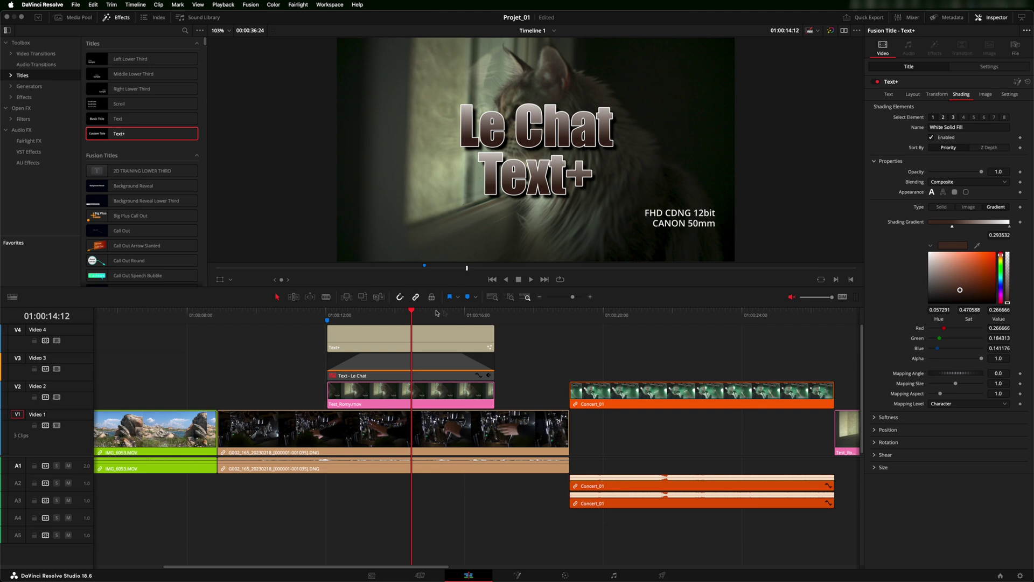
pyautogui.click(326, 313)
pyautogui.press('space')
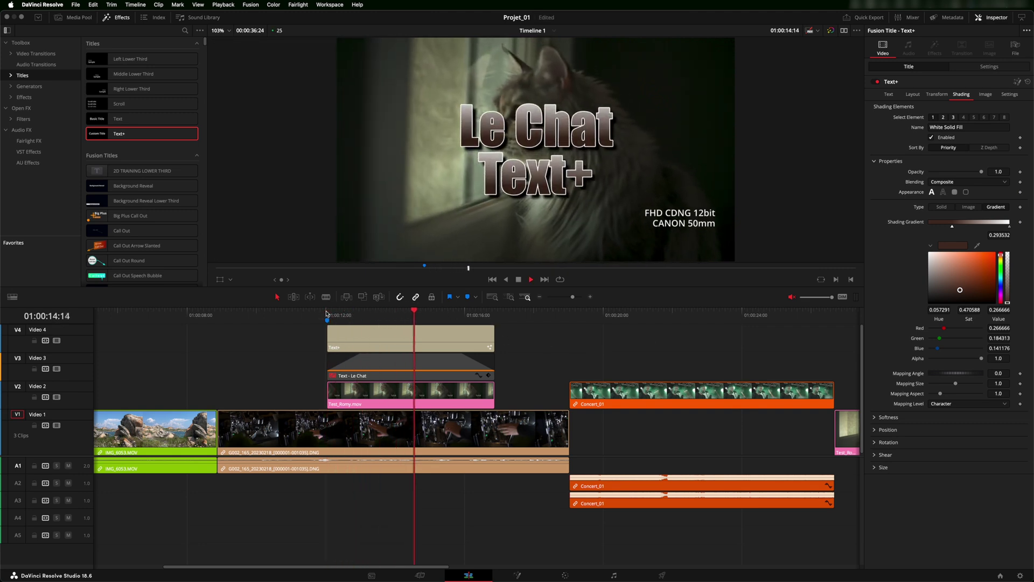
pyautogui.press('space')
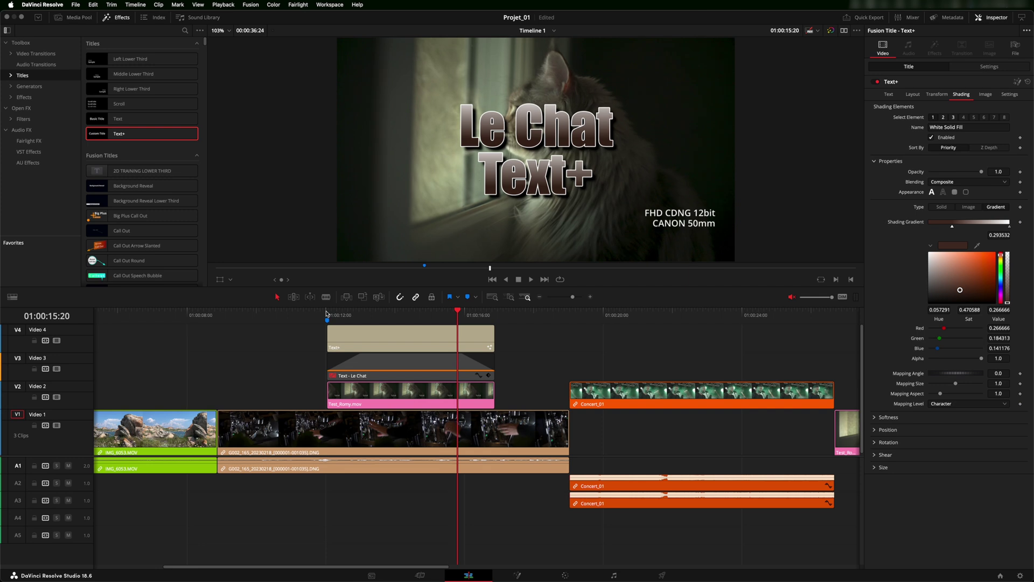
pyautogui.click(889, 95)
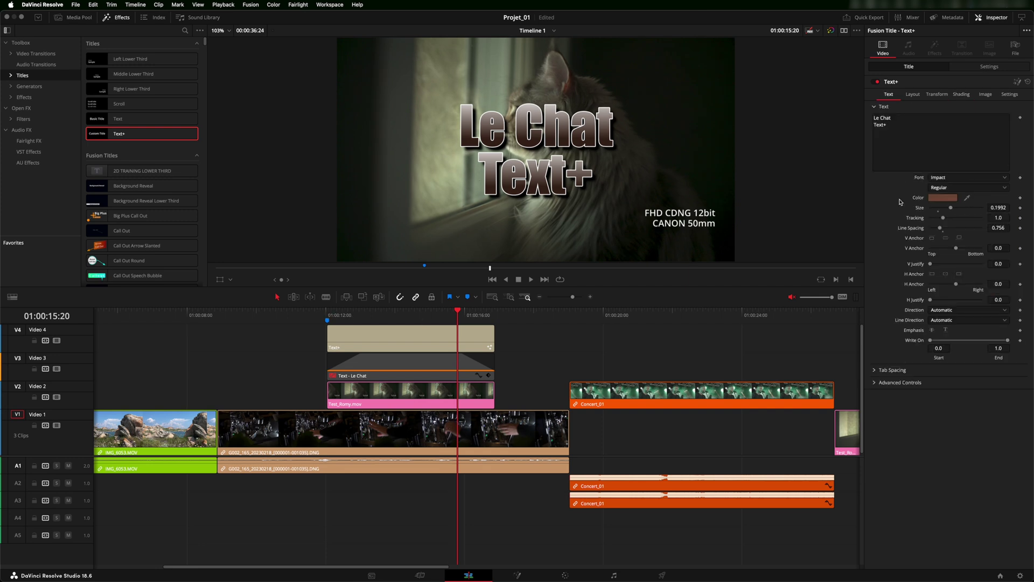
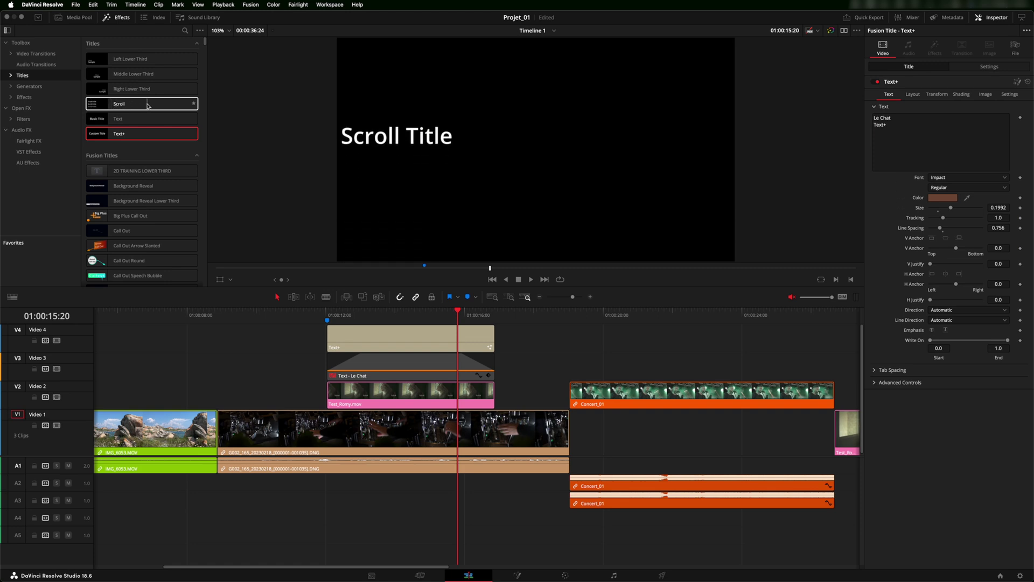
# Step: Add a Scroll title on Video 3 above the Concert_01 clip and play it from its start
pyautogui.moveTo(147, 105); pyautogui.dragTo(651, 367)
pyautogui.click(664, 312)
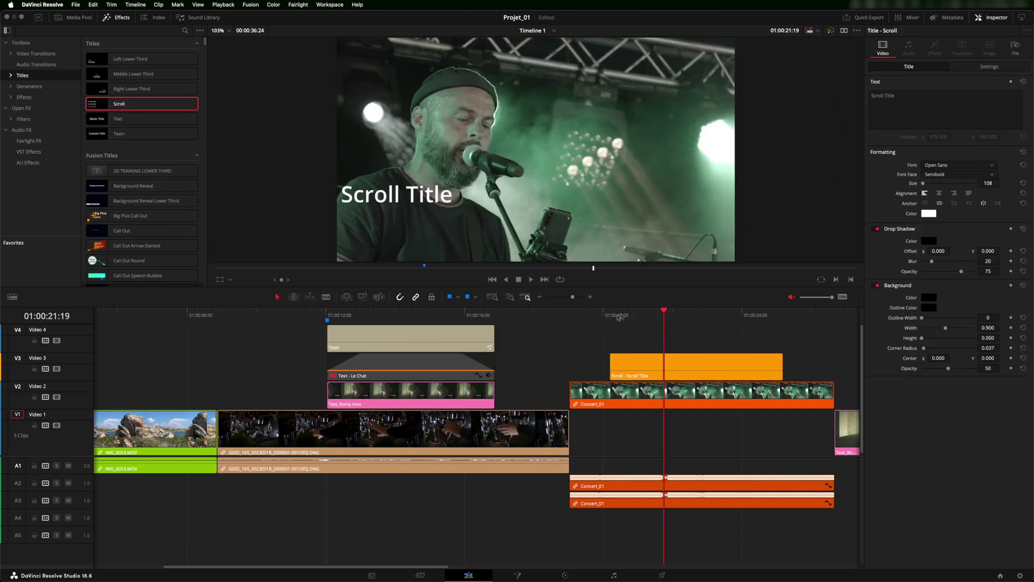
pyautogui.click(610, 312)
pyautogui.press('space')
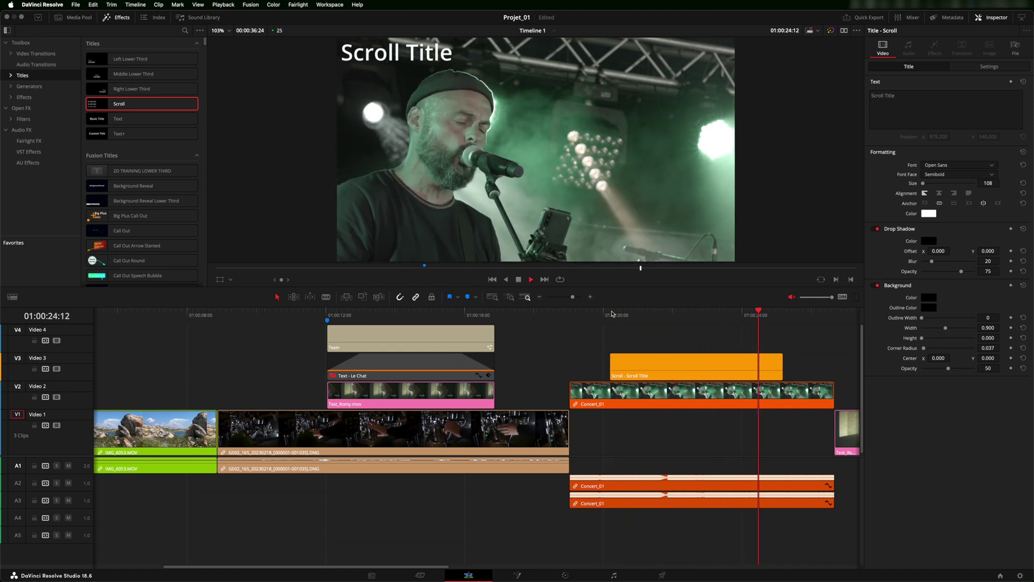
# Step: Trim about one second off the end of the Scroll title on Video 3 and play it from its start
pyautogui.press('space')
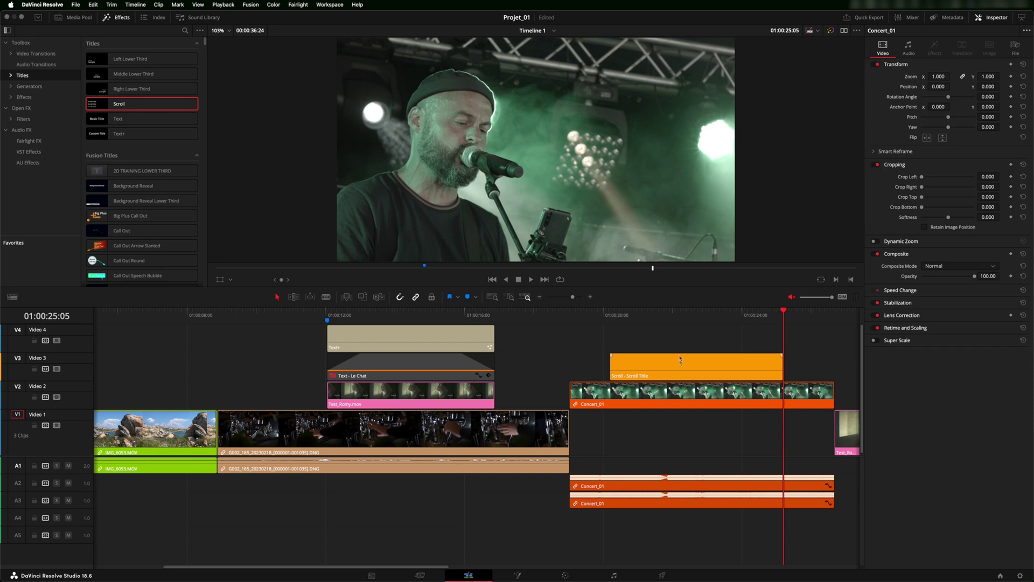
pyautogui.click(686, 316)
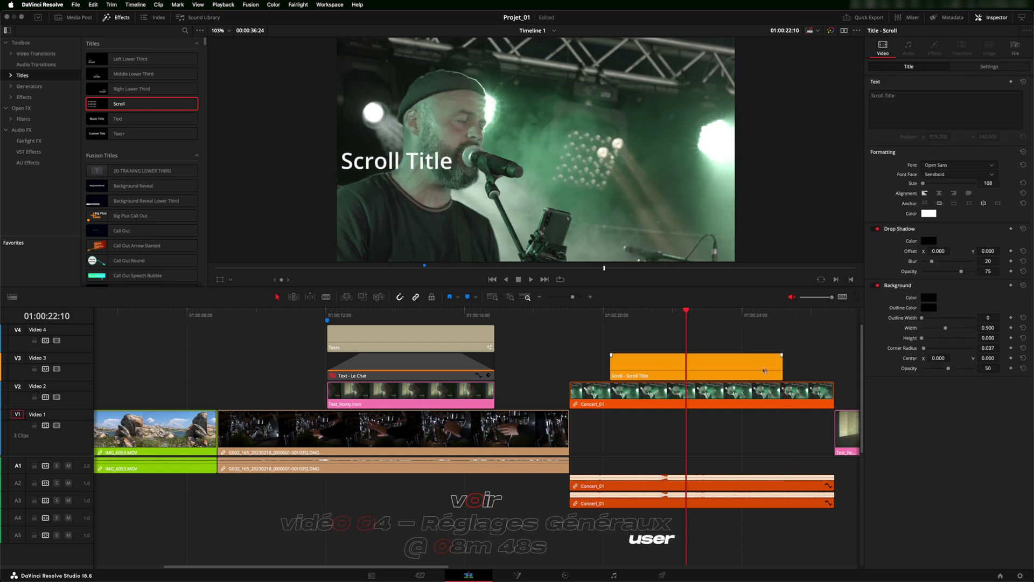
pyautogui.moveTo(782, 364); pyautogui.dragTo(746, 362)
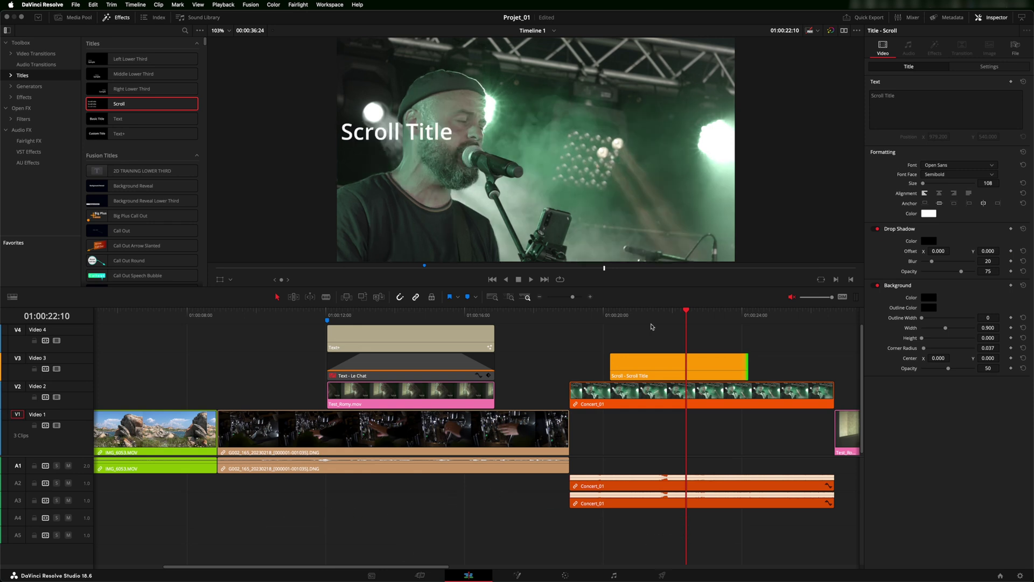
pyautogui.click(615, 316)
pyautogui.press('space')
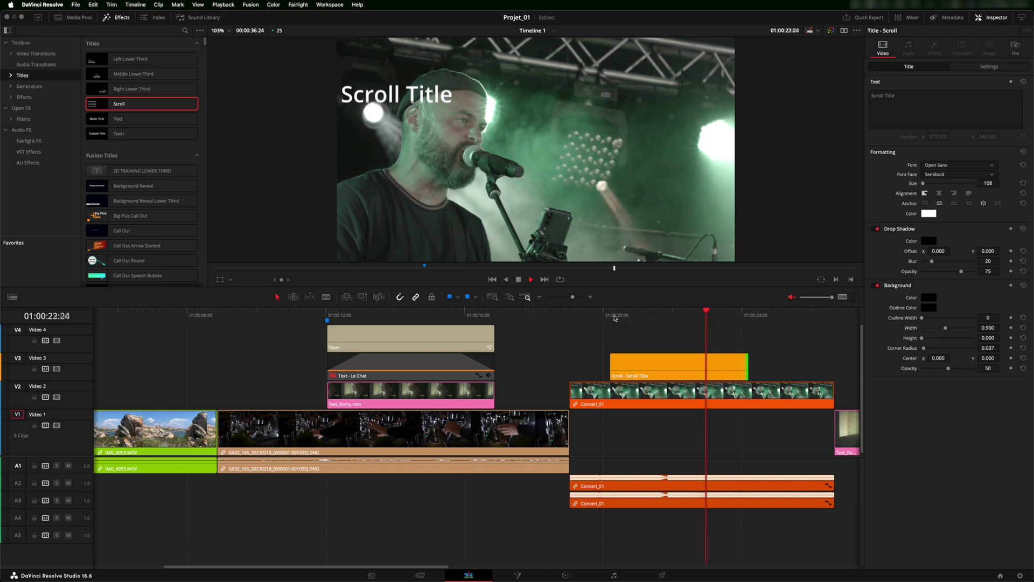
pyautogui.press('space')
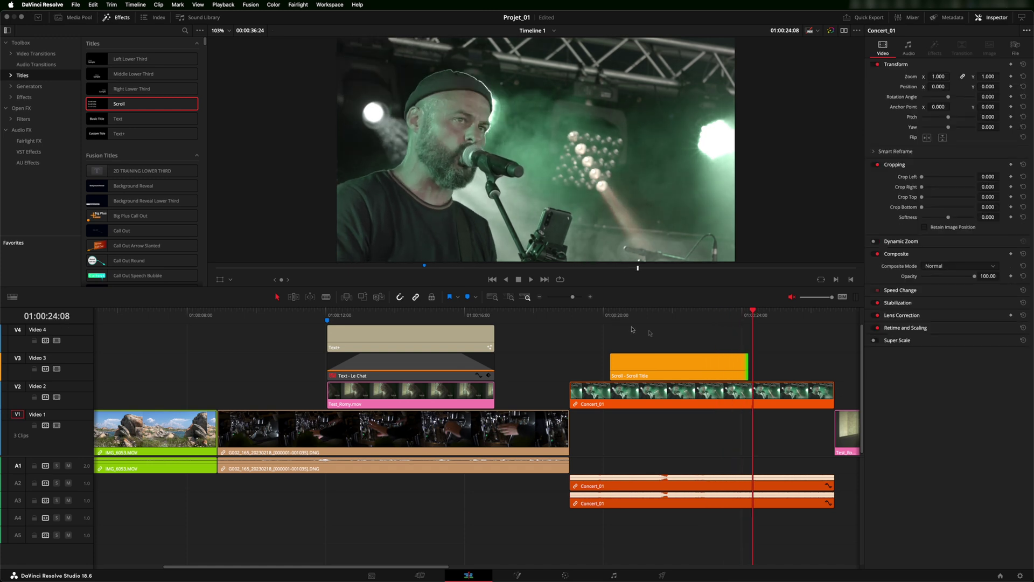
# Step: Replace the Scroll title's text with "Le Concert" and play the title from its start
pyautogui.click(675, 315)
pyautogui.click(688, 363)
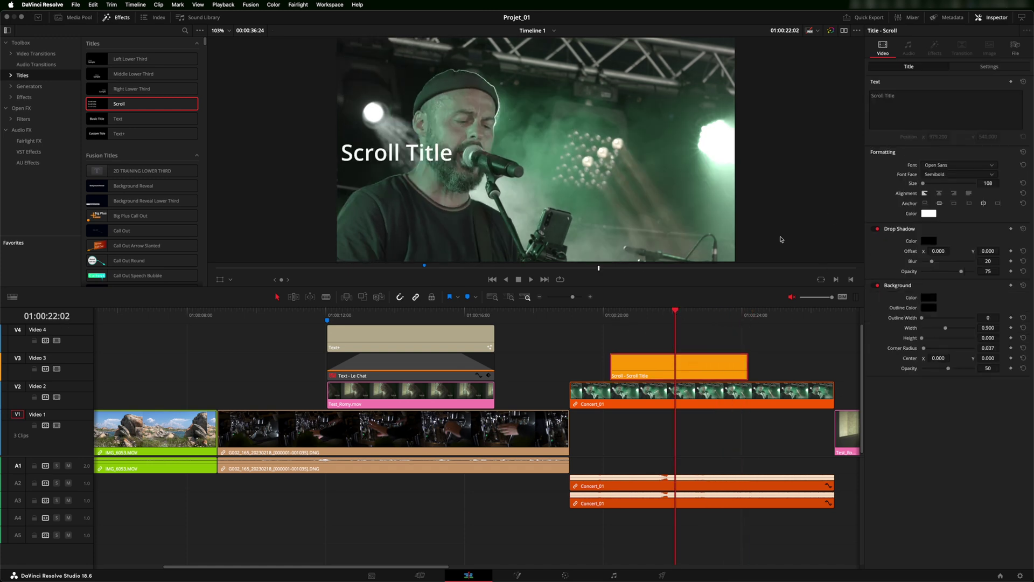
pyautogui.moveTo(899, 95); pyautogui.dragTo(864, 98)
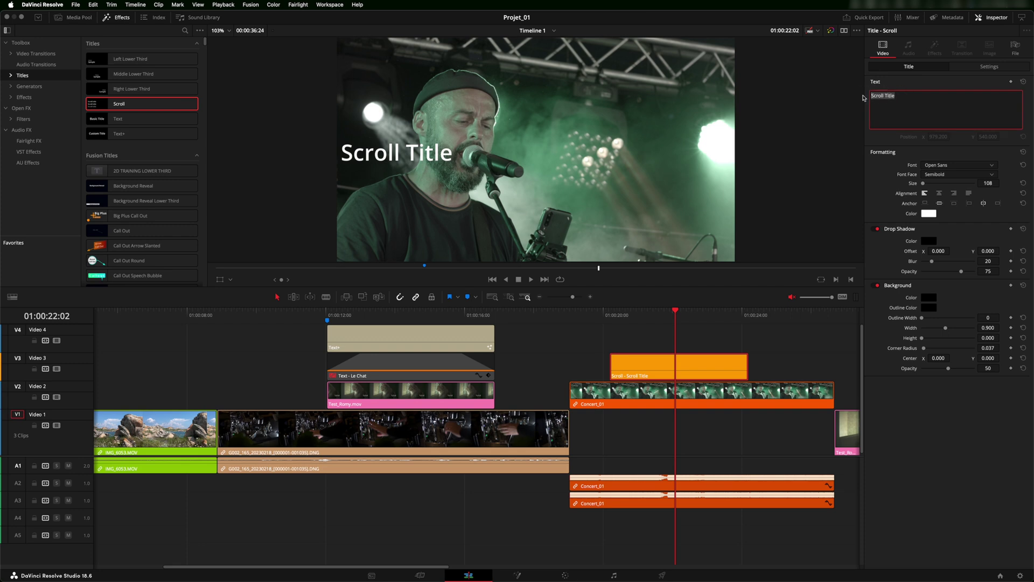
pyautogui.write('Le Co,cert')
pyautogui.press('BackSpace')
pyautogui.press('BackSpace')
pyautogui.press('BackSpace')
pyautogui.press('BackSpace')
pyautogui.press('BackSpace')
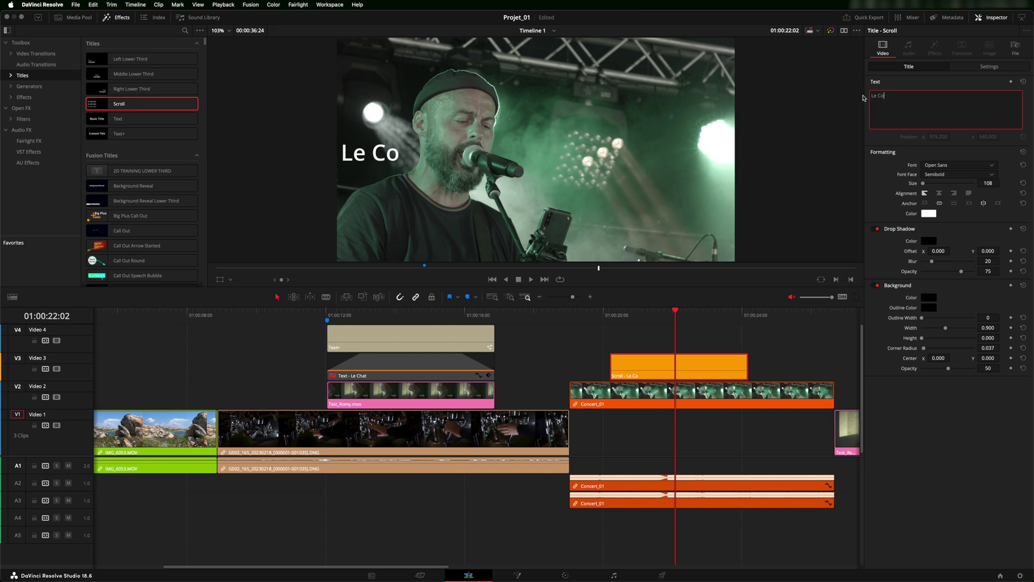
pyautogui.write('ncert')
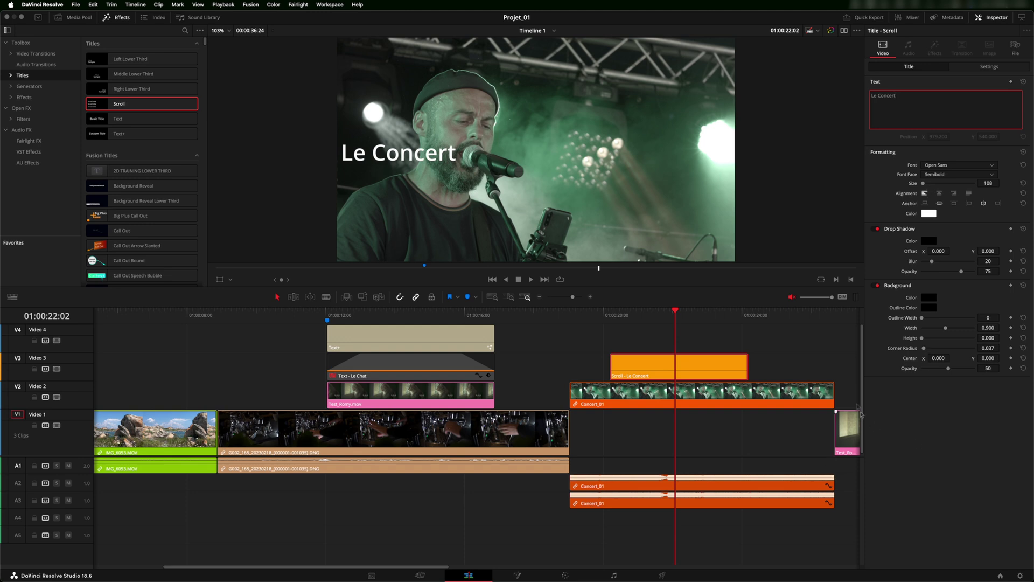
pyautogui.click(607, 316)
pyautogui.press('space')
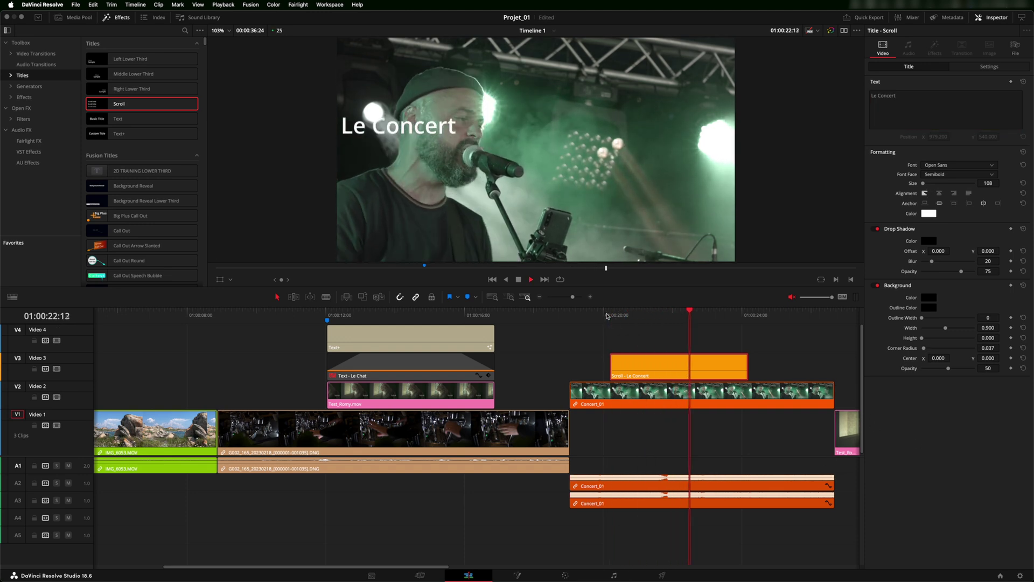
pyautogui.press('space')
# Step: Change the Scroll title's anchor so the text starts at the frame's horizontal centre, and play the title back
pyautogui.click(677, 318)
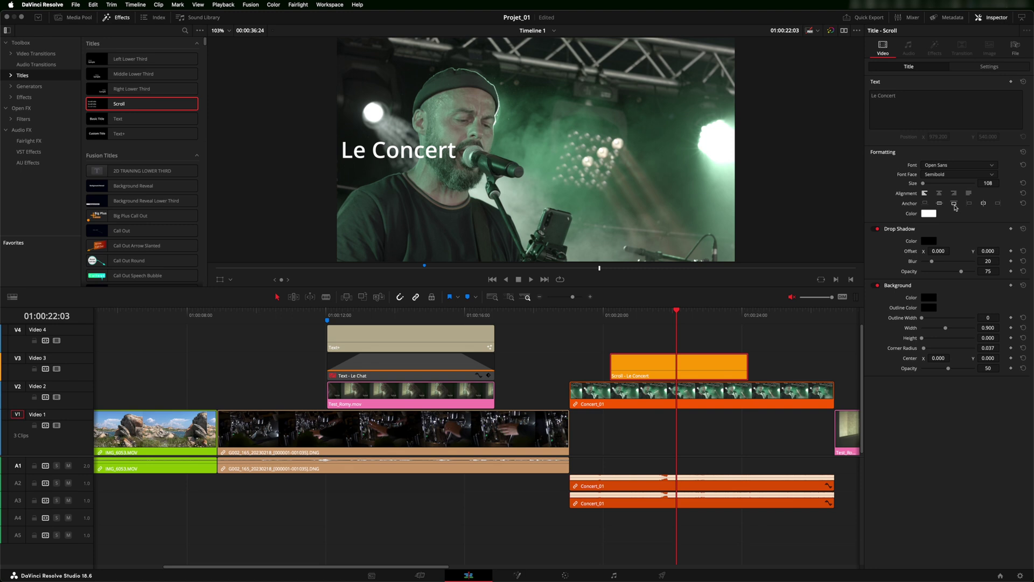
pyautogui.click(970, 203)
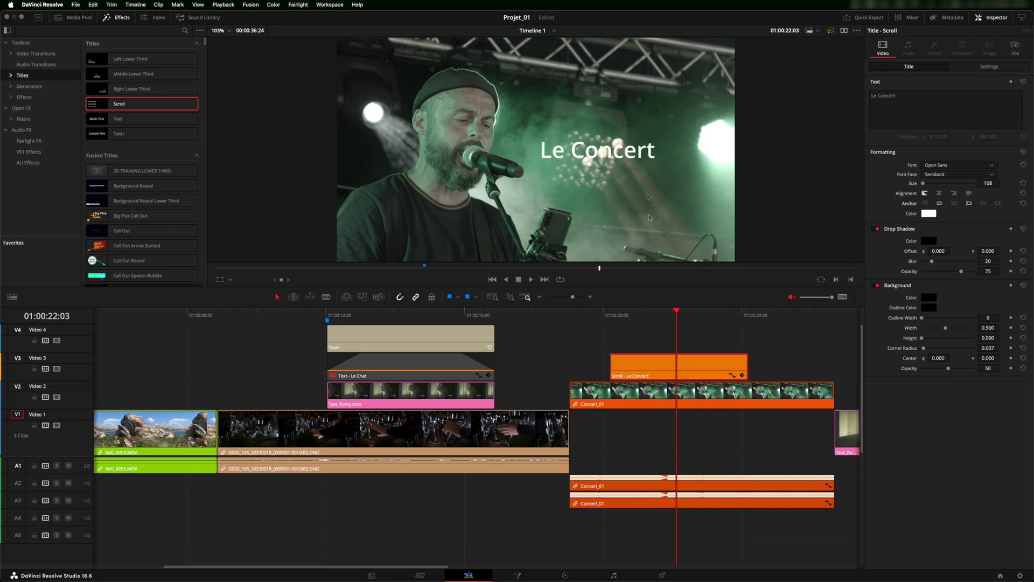
pyautogui.click(613, 316)
pyautogui.press('space')
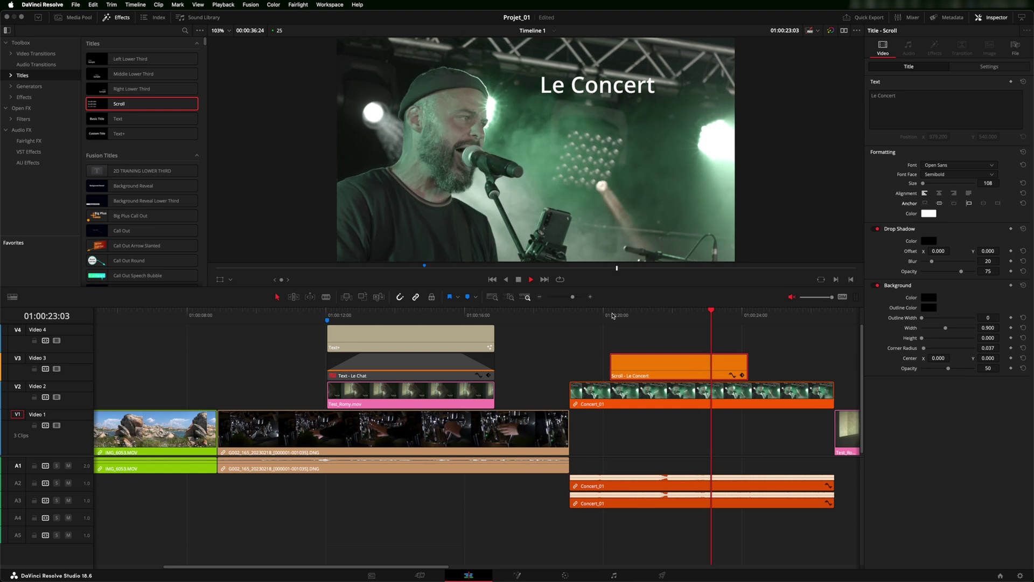
pyautogui.press('space')
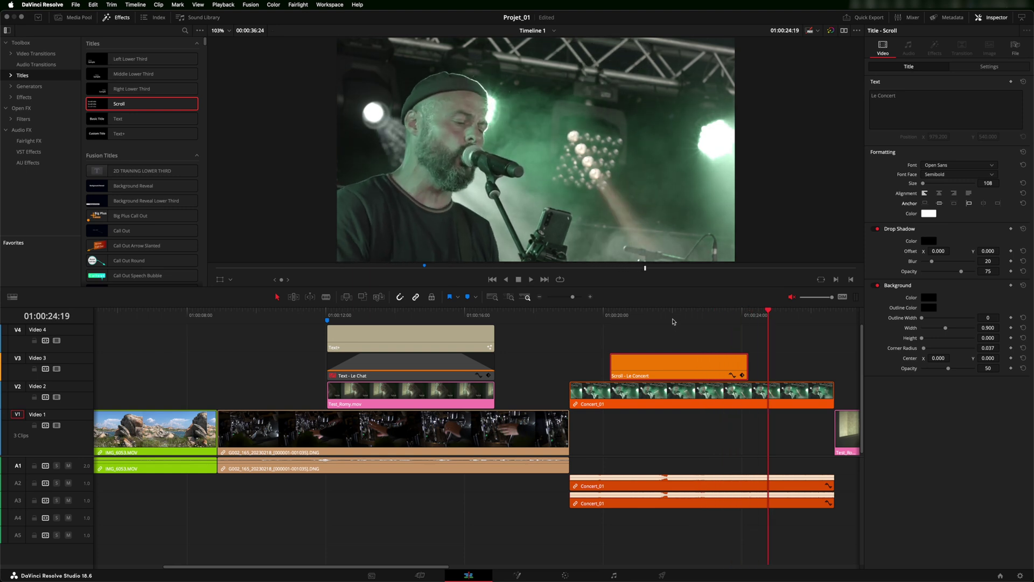
pyautogui.click(672, 315)
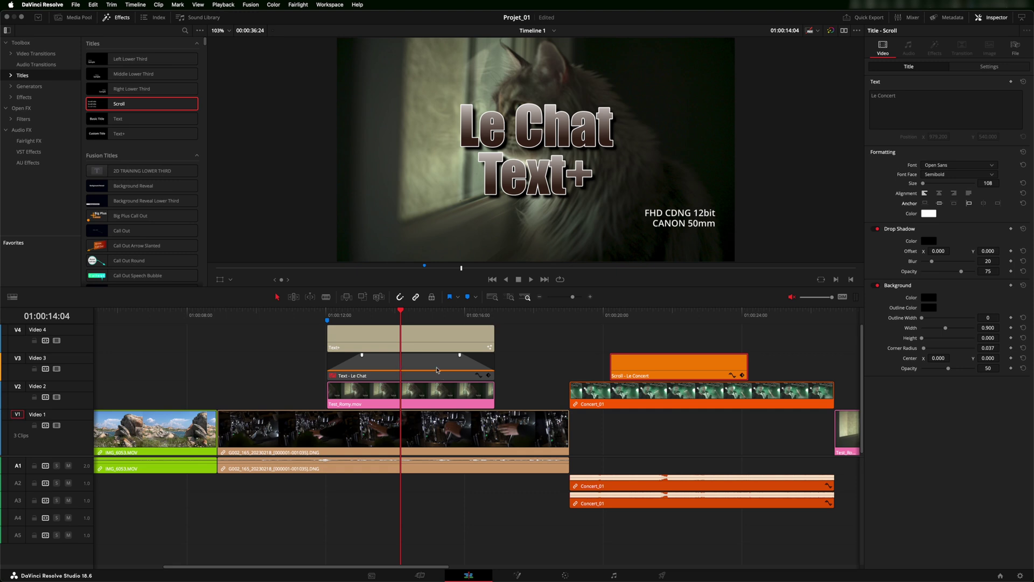
# Step: Move the Text - Le Chat title to an earlier spot on Video 2 and replace it with a Solid Color generator trimmed to the cat clip's end
pyautogui.moveTo(441, 367); pyautogui.dragTo(233, 393)
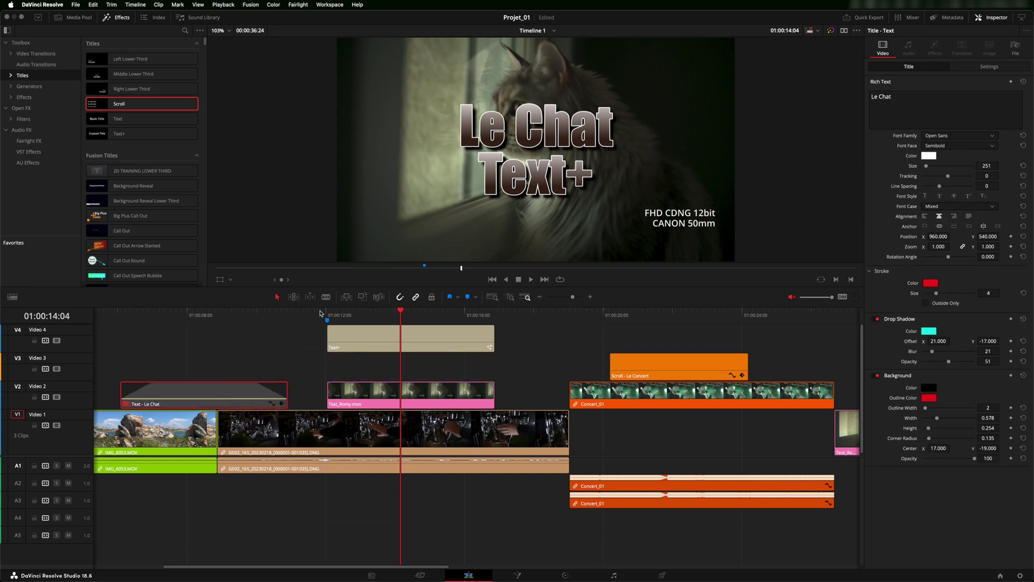
pyautogui.click(327, 317)
pyautogui.click(31, 86)
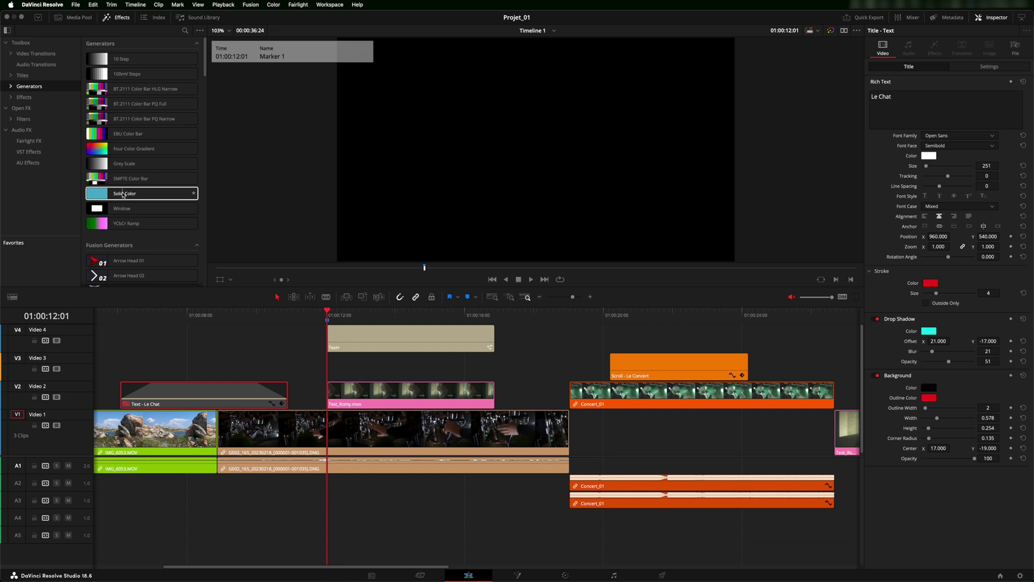
pyautogui.moveTo(114, 194); pyautogui.dragTo(329, 362)
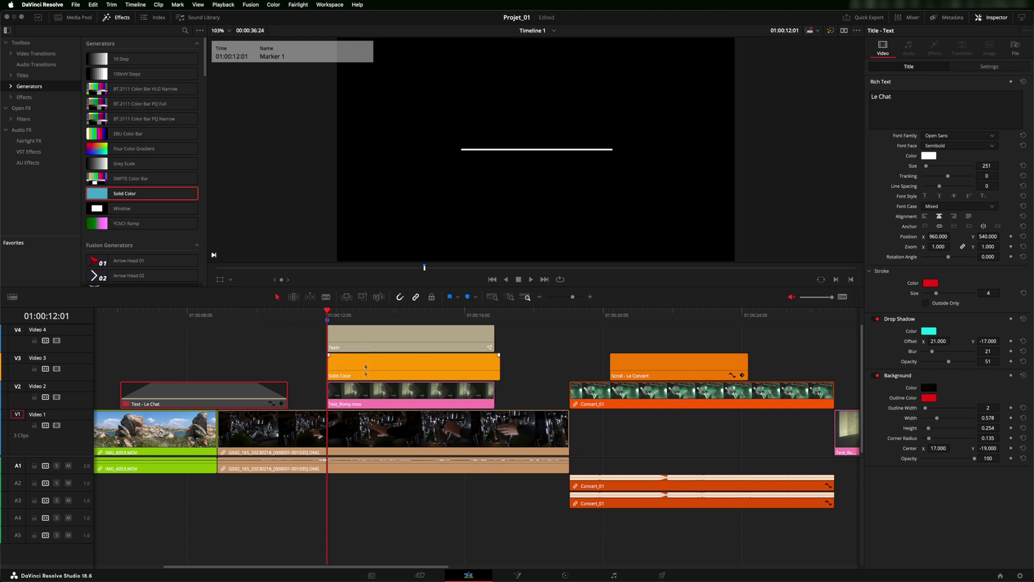
pyautogui.click(497, 362)
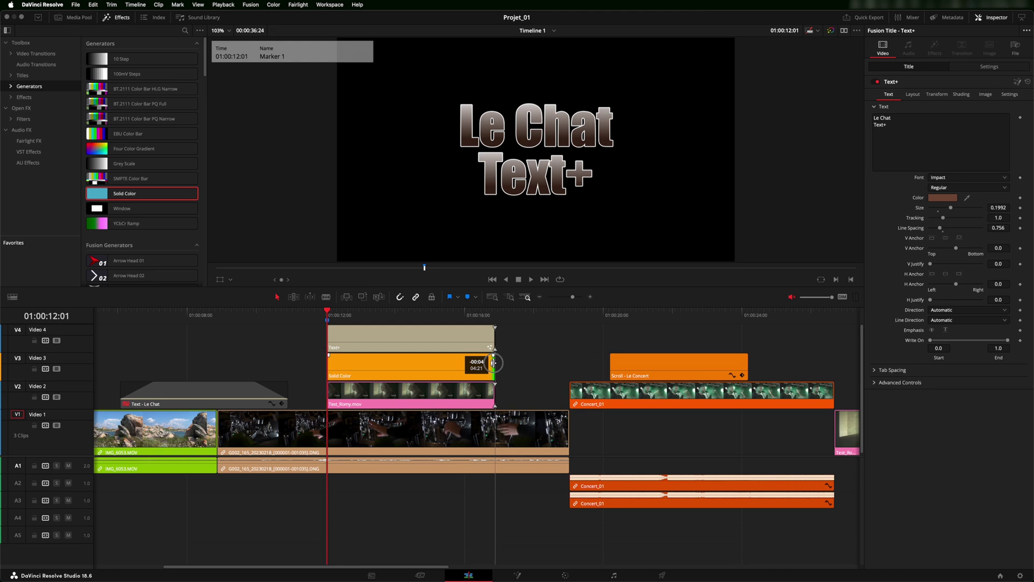
# Step: Try several Apple palette colours on the Solid Color generator above the cat clip and set it to Purple
pyautogui.moveTo(401, 313)
pyautogui.mouseDown()
pyautogui.moveTo(324, 314)
pyautogui.moveTo(499, 318)
pyautogui.moveTo(334, 316)
pyautogui.moveTo(401, 317)
pyautogui.mouseUp()
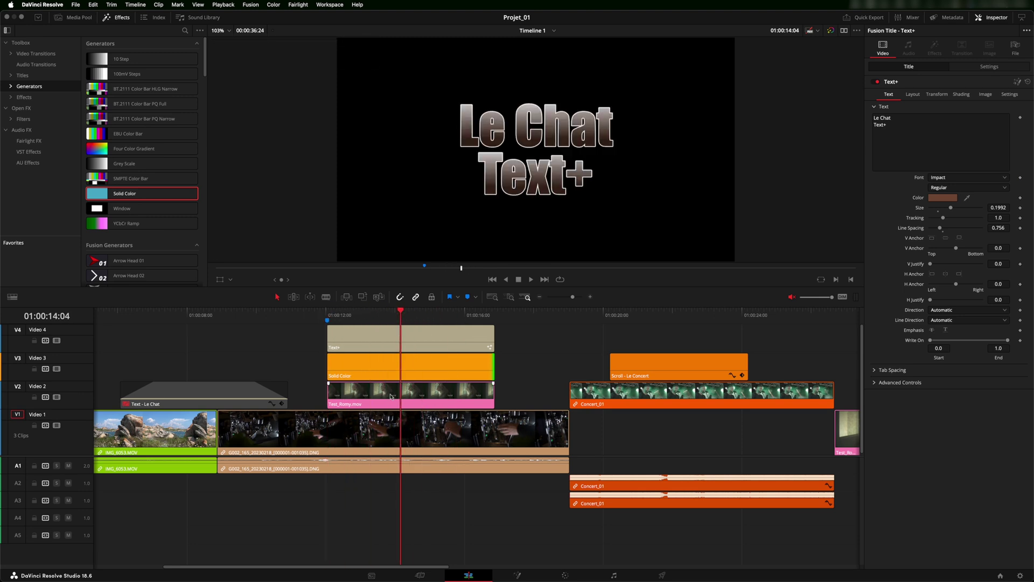
pyautogui.click(391, 396)
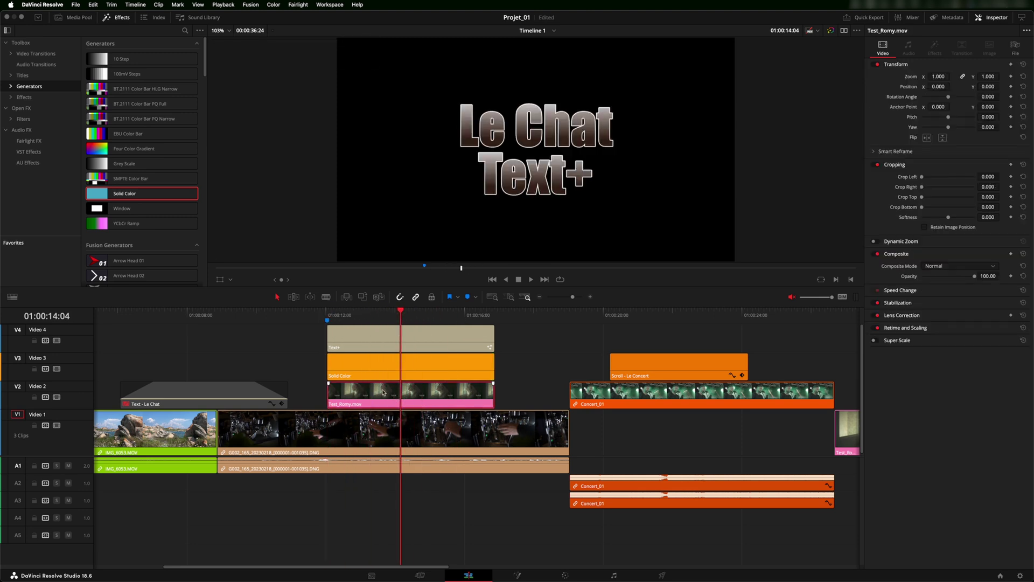
pyautogui.click(409, 368)
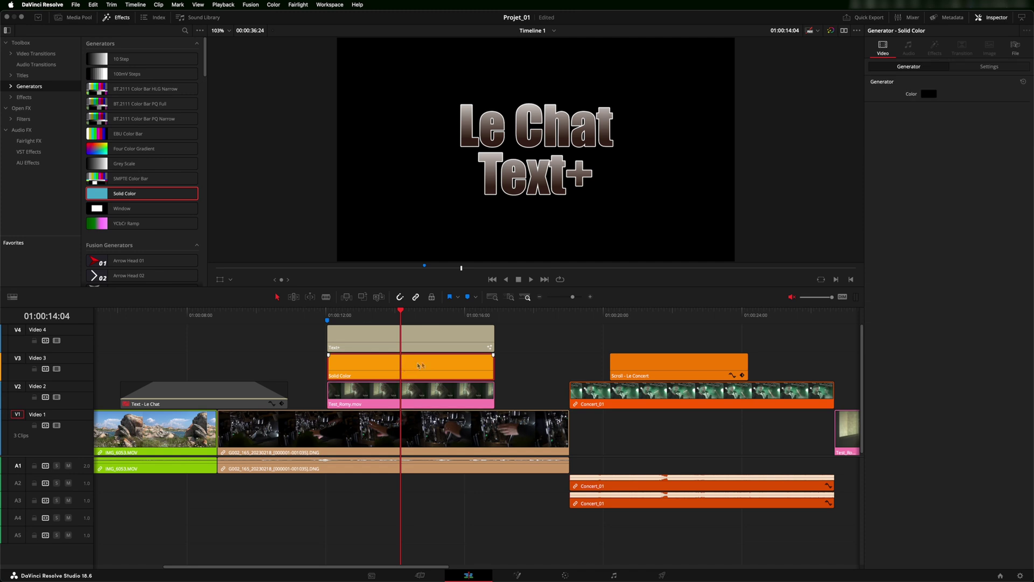
pyautogui.click(929, 95)
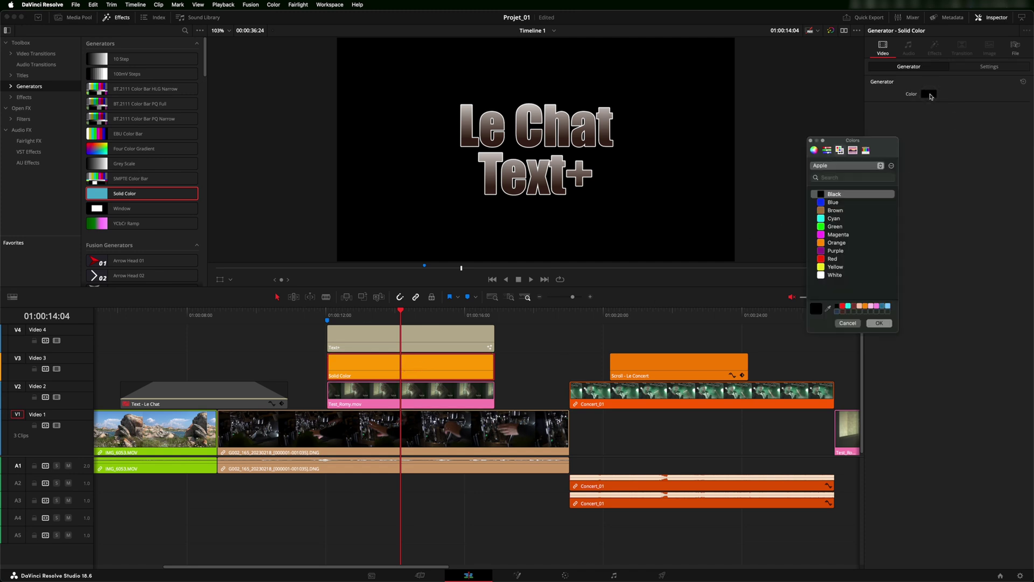
pyautogui.click(822, 202)
pyautogui.click(821, 210)
pyautogui.click(821, 218)
pyautogui.click(821, 227)
pyautogui.click(821, 242)
pyautogui.click(830, 251)
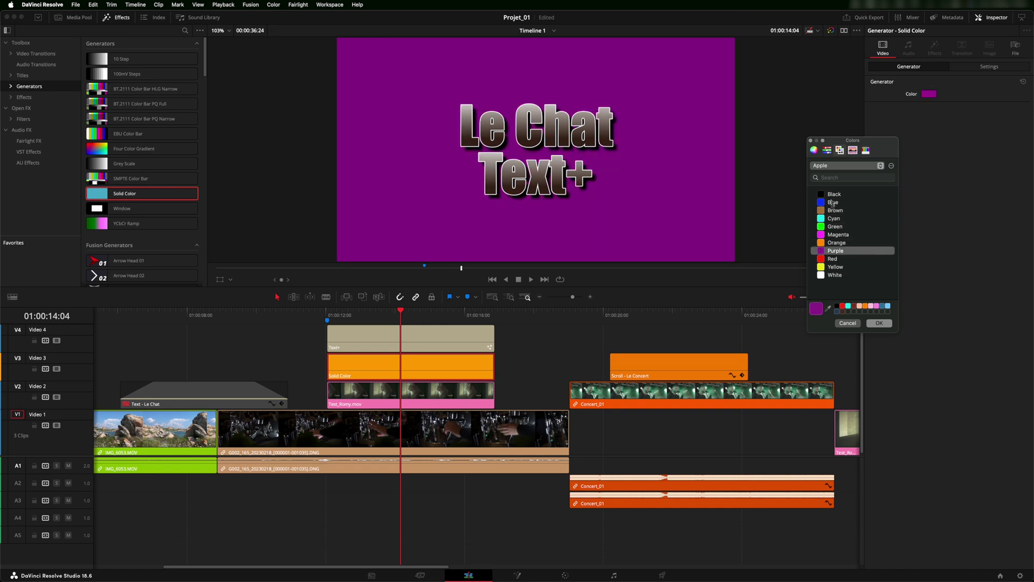
pyautogui.click(879, 323)
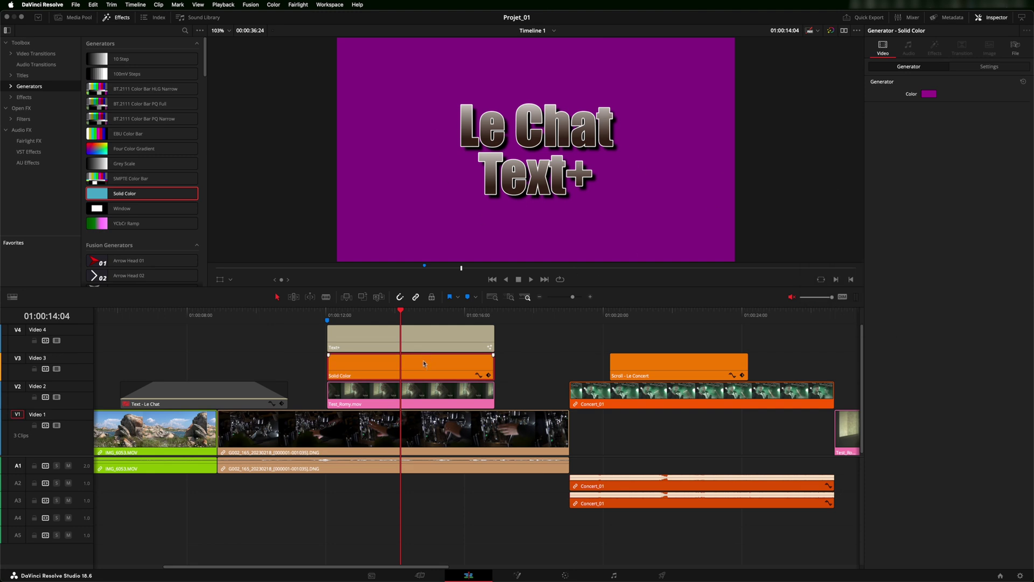
# Step: Preview the composite modes from Add through Lighten for the Solid Color generator over the cat clip
pyautogui.click(989, 66)
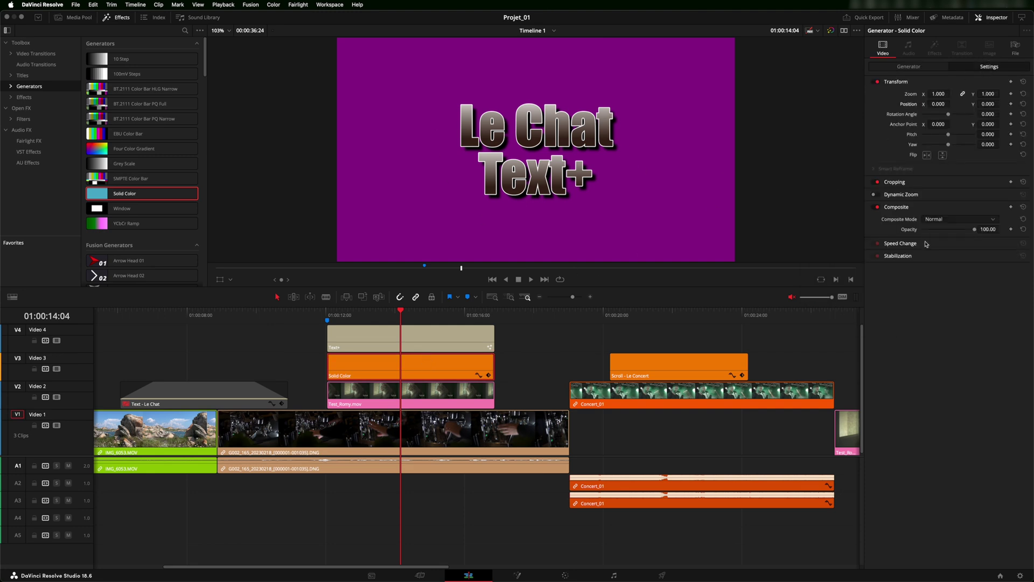
pyautogui.moveTo(974, 231)
pyautogui.mouseDown()
pyautogui.moveTo(937, 231)
pyautogui.moveTo(976, 231)
pyautogui.mouseUp()
pyautogui.click(991, 221)
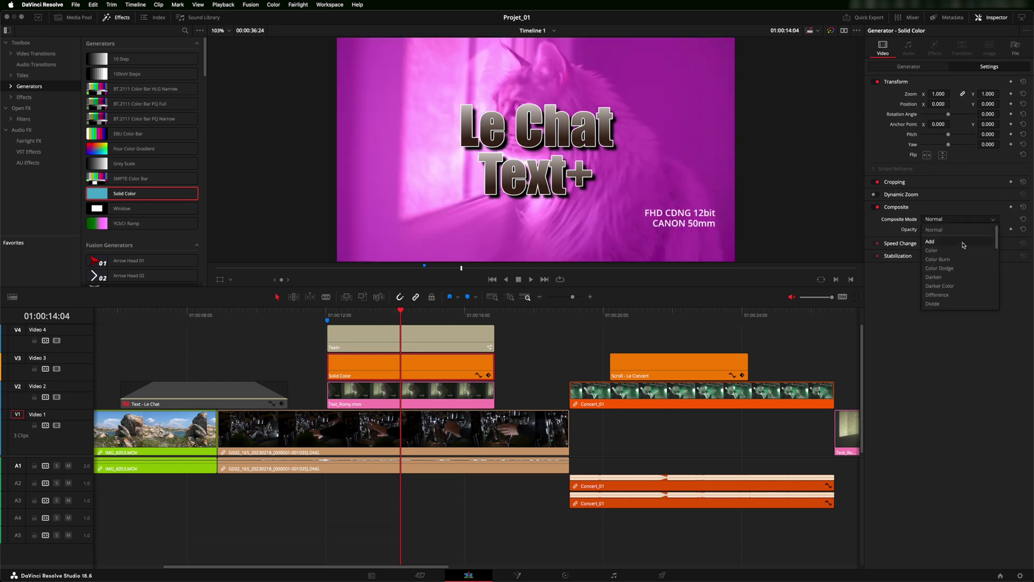
pyautogui.press('Down')
pyautogui.press('Down')
pyautogui.press('Down')
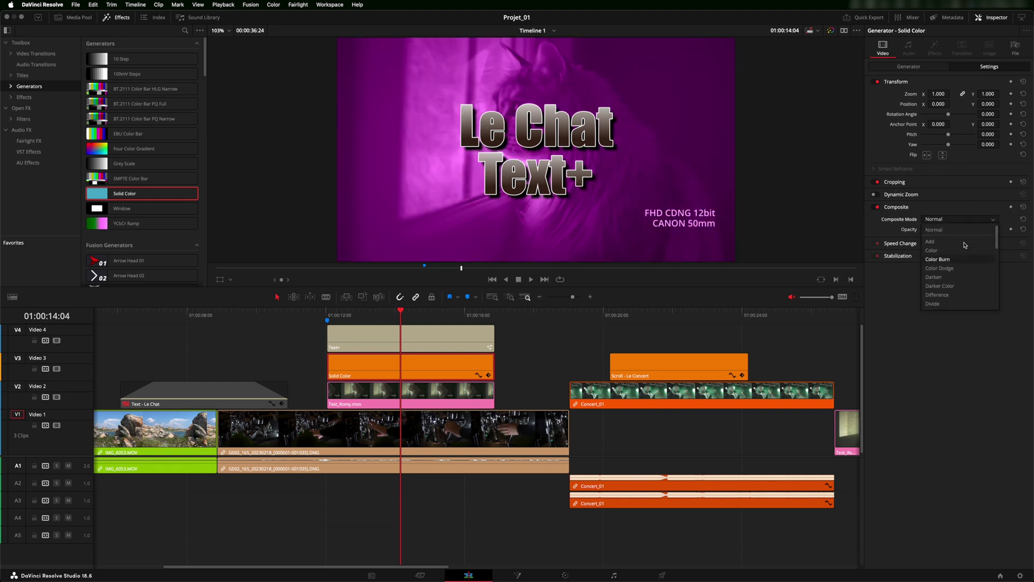
pyautogui.press('Down')
pyautogui.press('Down')
pyautogui.press('Down')
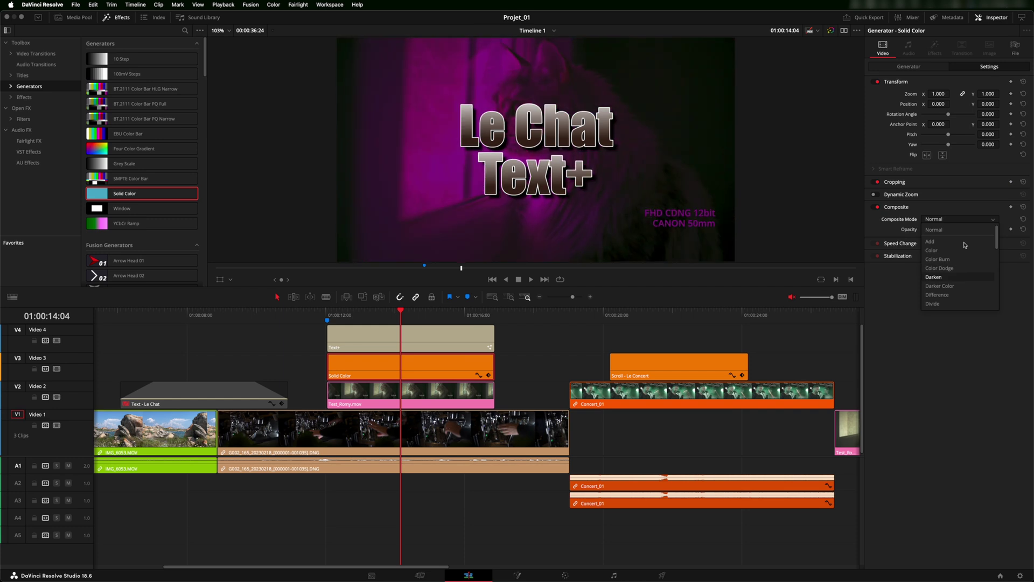
pyautogui.press('Down')
pyautogui.press('Down')
pyautogui.press('Down')
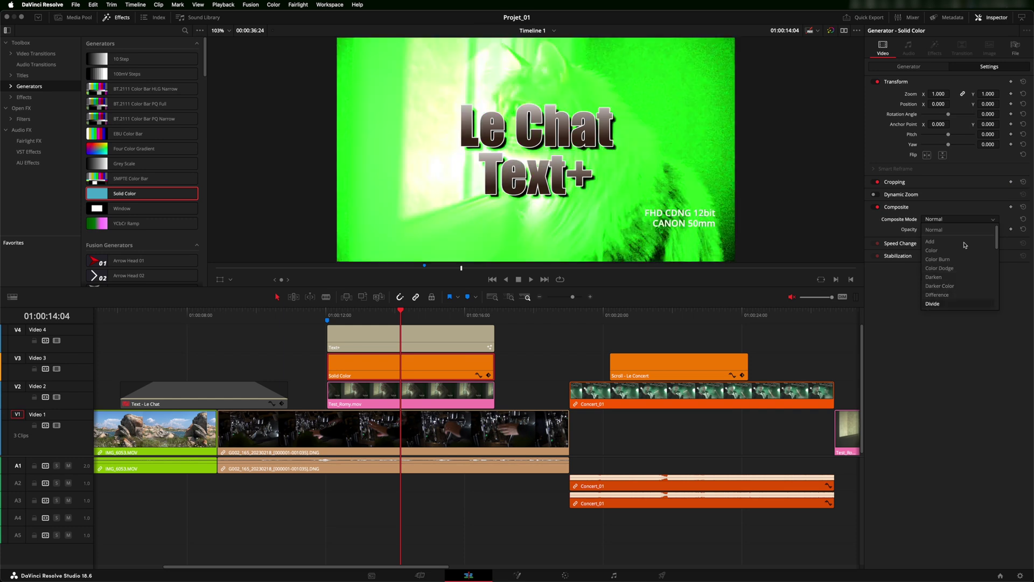
pyautogui.press('Down')
pyautogui.press('Down')
pyautogui.press('Down')
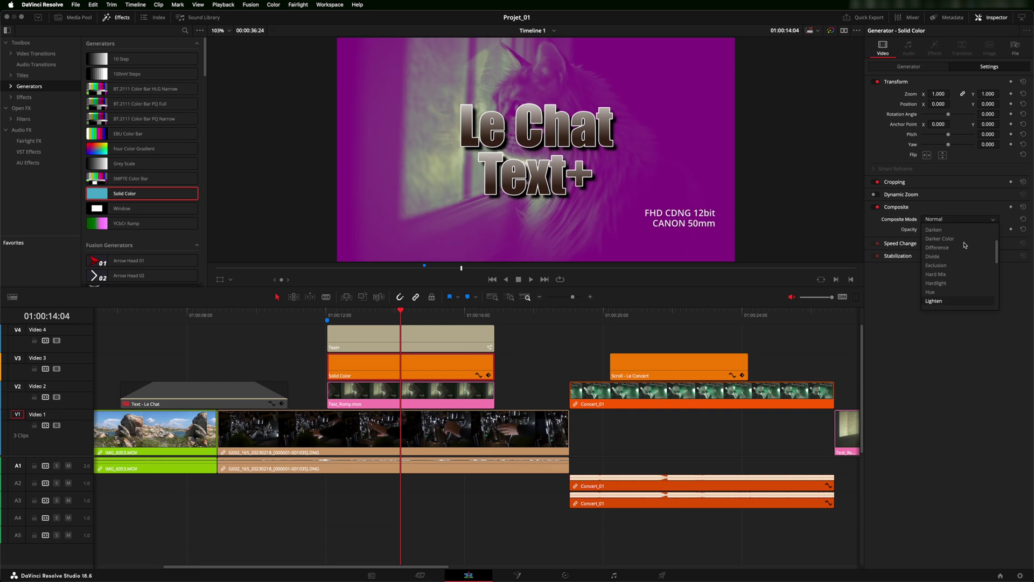
# Step: Set the Solid Color generator's composite mode to Screen and its opacity to 61.07
pyautogui.scroll(-3, 960, 261)
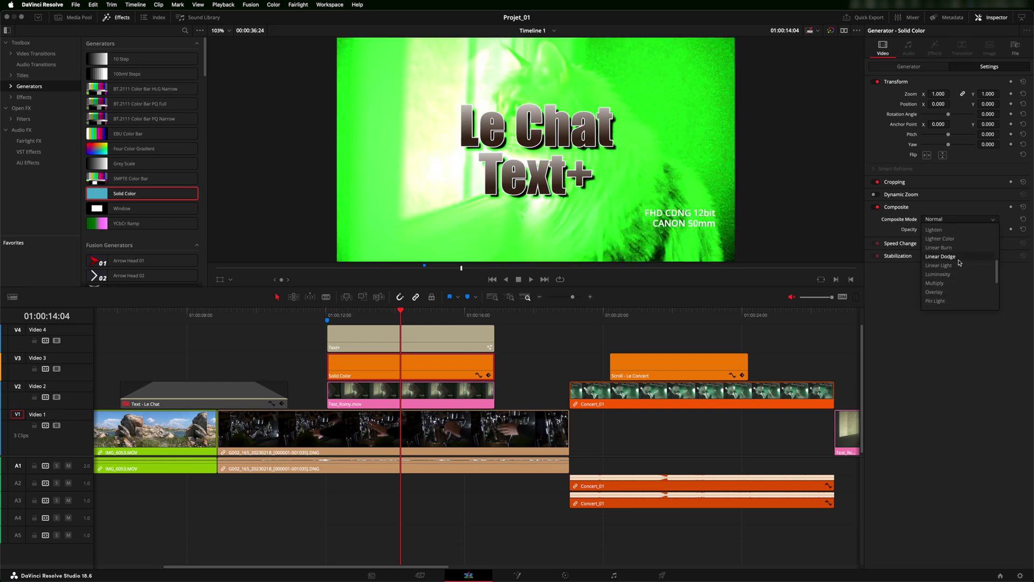
pyautogui.scroll(-2, 951, 281)
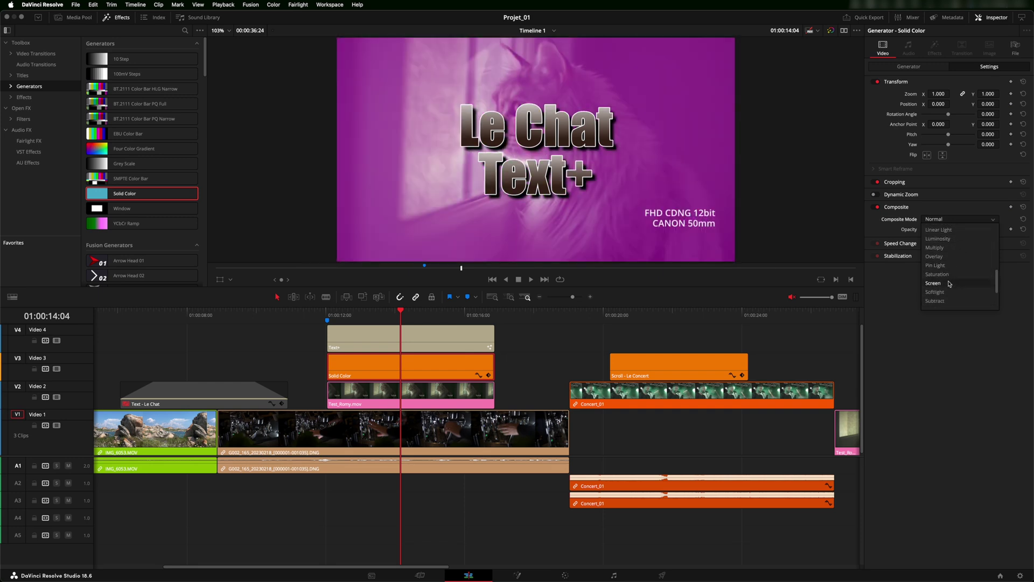
pyautogui.click(951, 283)
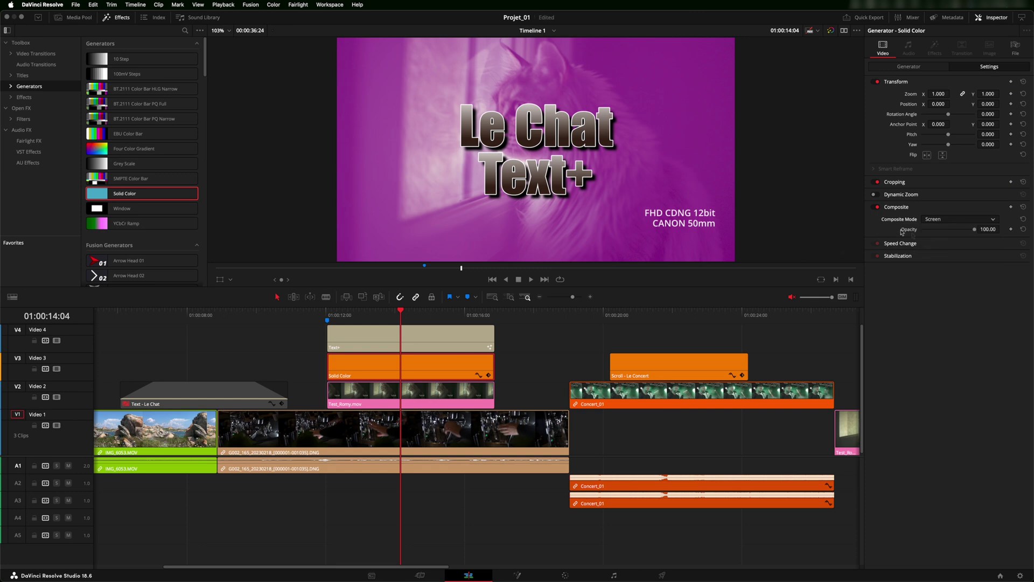
pyautogui.moveTo(974, 229); pyautogui.dragTo(954, 232)
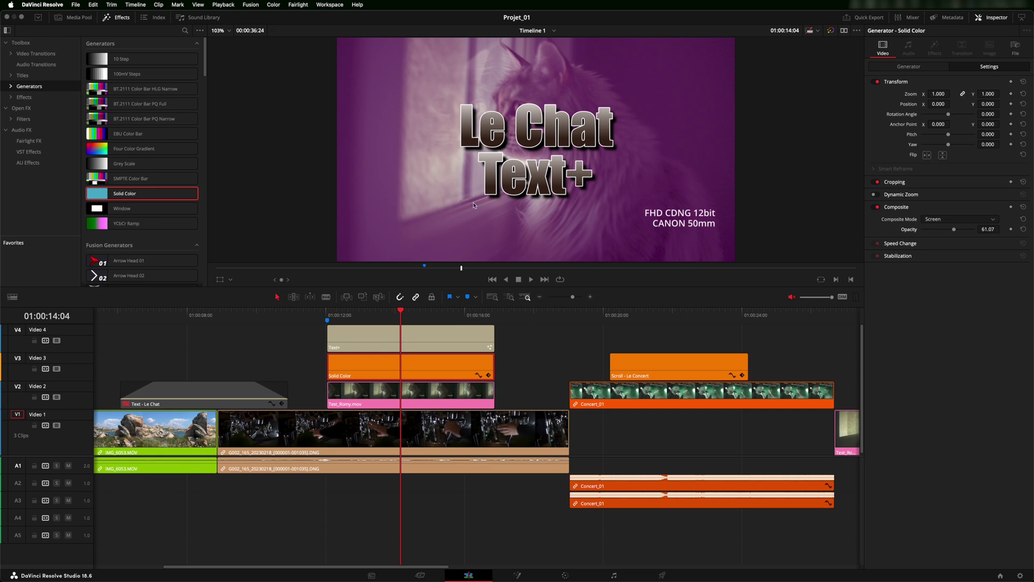
# Step: Crop the Solid Color generator to a box behind the title: left 536.101, right 528.086, top 261 and bottom 244
pyautogui.click(231, 281)
pyautogui.click(238, 298)
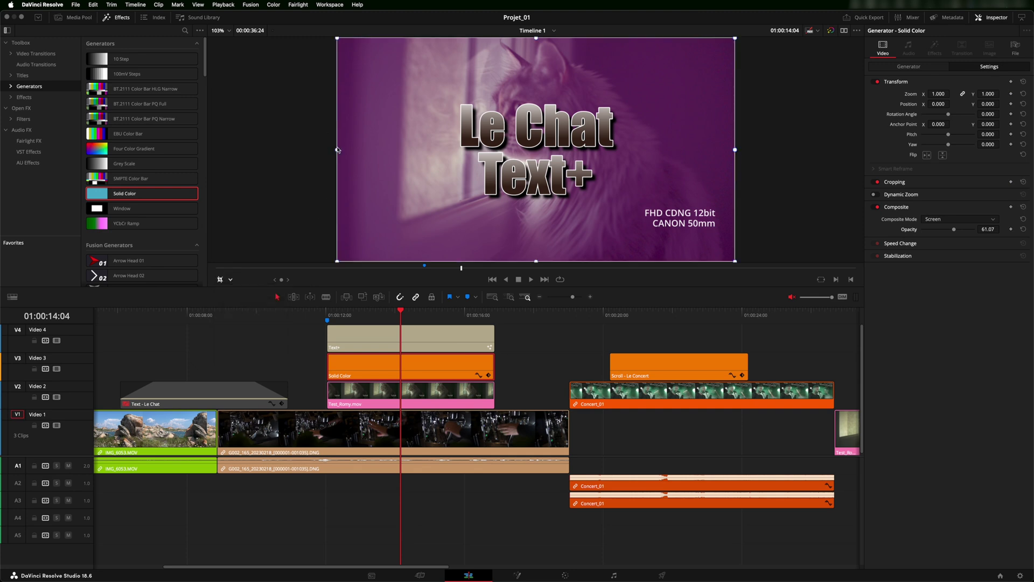
pyautogui.moveTo(337, 150); pyautogui.dragTo(448, 150)
pyautogui.moveTo(735, 151); pyautogui.dragTo(631, 152)
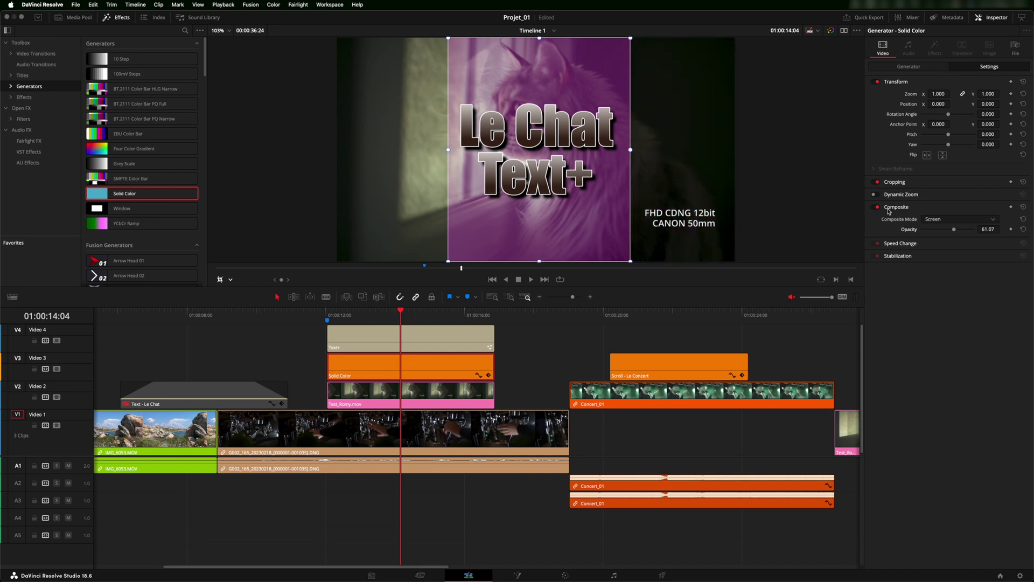
pyautogui.click(895, 182)
pyautogui.moveTo(985, 212); pyautogui.dragTo(1002, 214)
pyautogui.moveTo(560, 296); pyautogui.dragTo(577, 296)
pyautogui.moveTo(985, 224); pyautogui.dragTo(569, 291)
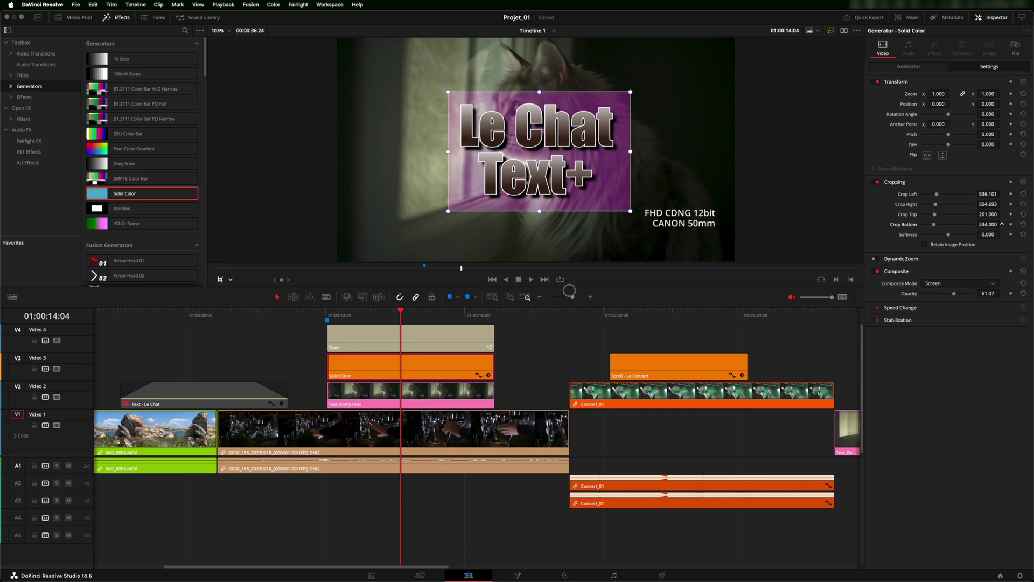
pyautogui.moveTo(630, 152); pyautogui.dragTo(626, 152)
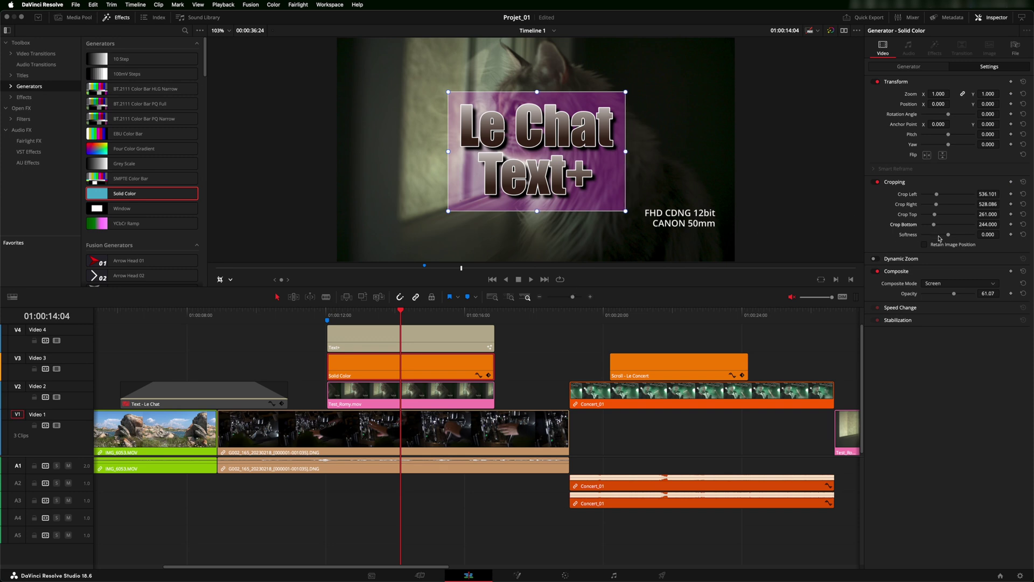
# Step: Set the Solid Color generator's crop softness to -3.820 and hide the crop outline in the viewer
pyautogui.moveTo(950, 237); pyautogui.dragTo(947, 235)
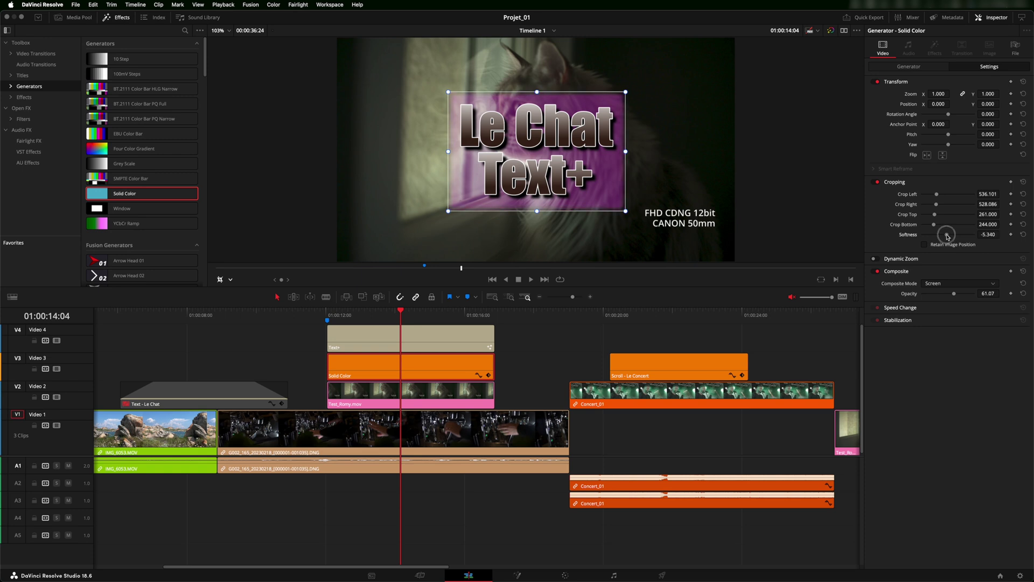
pyautogui.moveTo(948, 236); pyautogui.dragTo(948, 236)
pyautogui.click(221, 279)
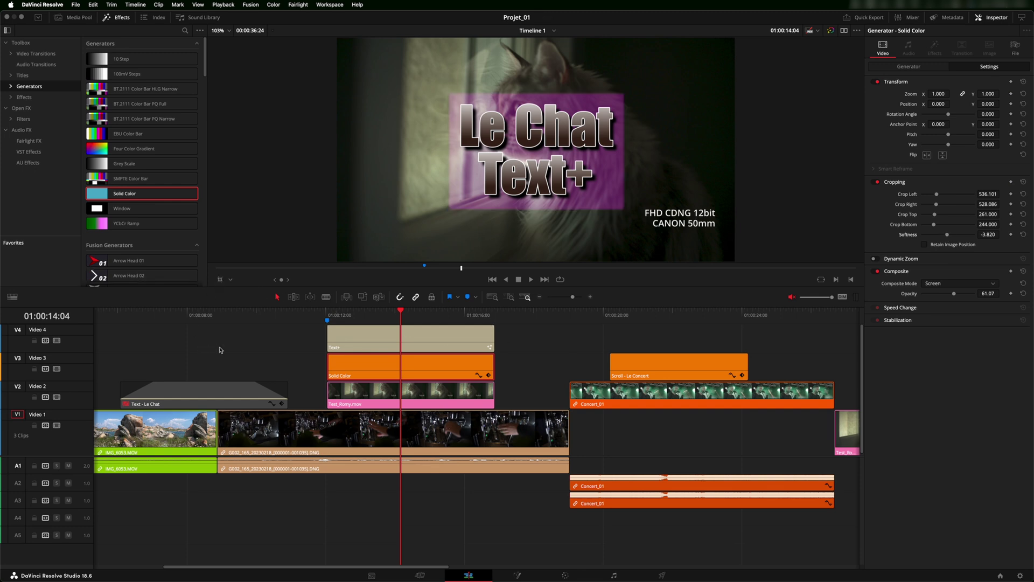
# Step: Play the cat section from Marker 1 to check the cropped colour box behind the animated title
pyautogui.click(328, 313)
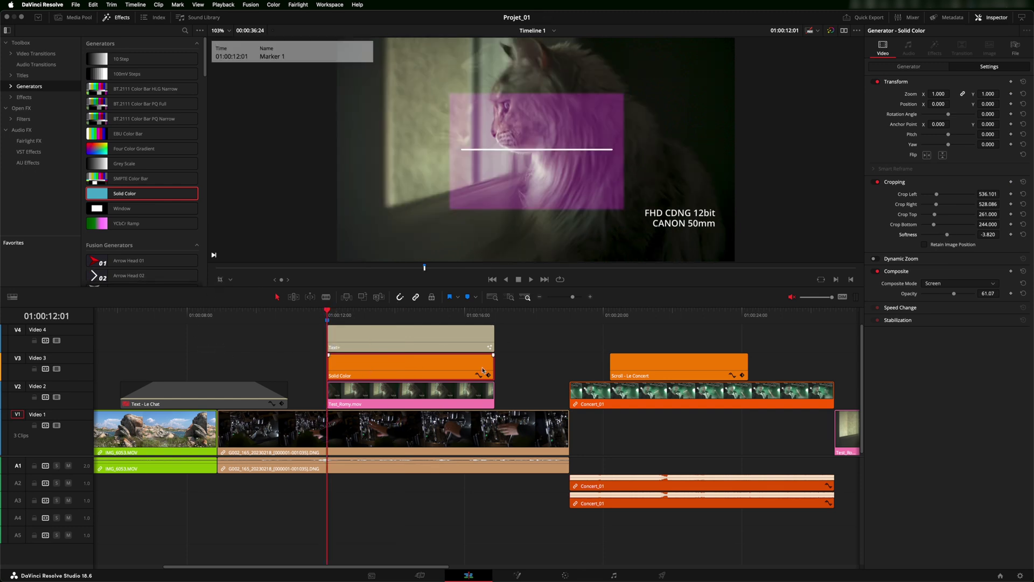
pyautogui.press('space')
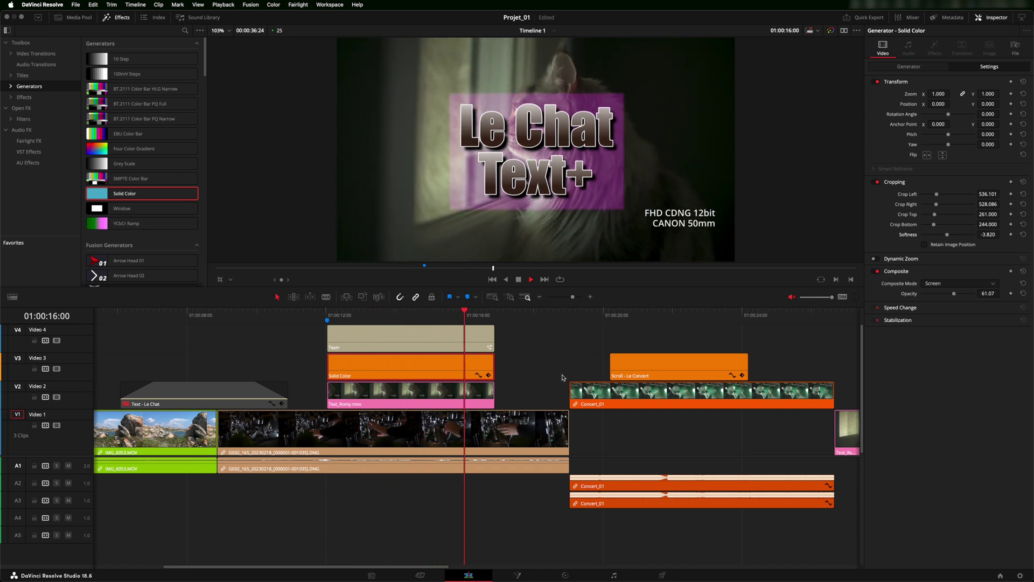
pyautogui.click(414, 315)
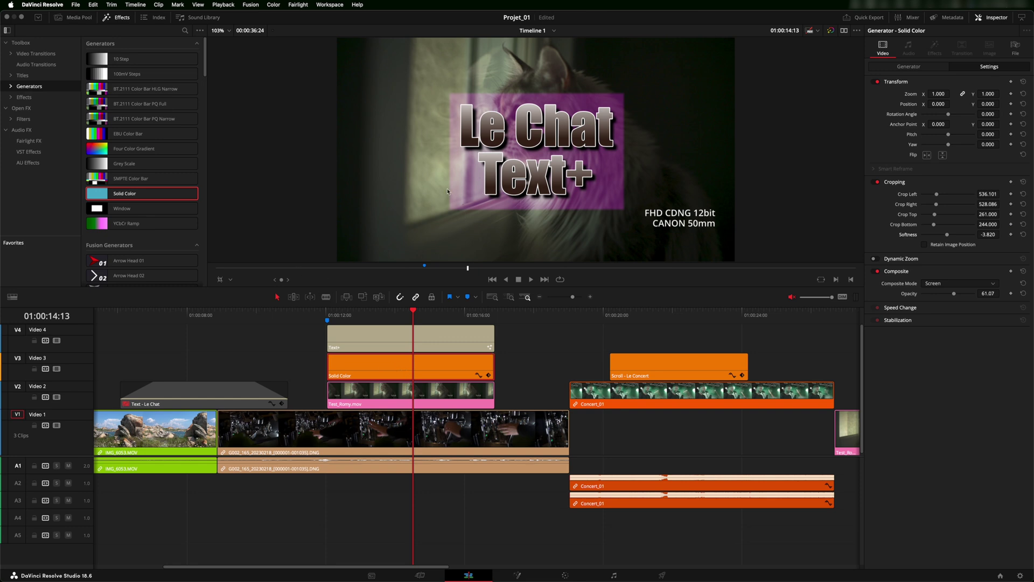
# Step: Replace the Solid Color generator on Video 3 with a Four Color Gradient trimmed to the cat clip's end
pyautogui.scroll(-5, 127, 179)
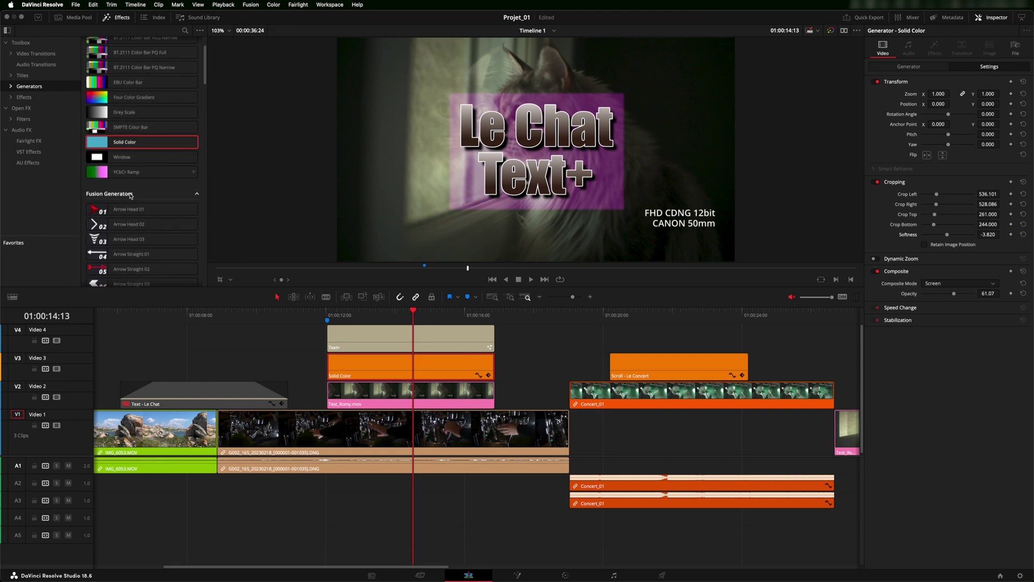
pyautogui.scroll(5, 98, 140)
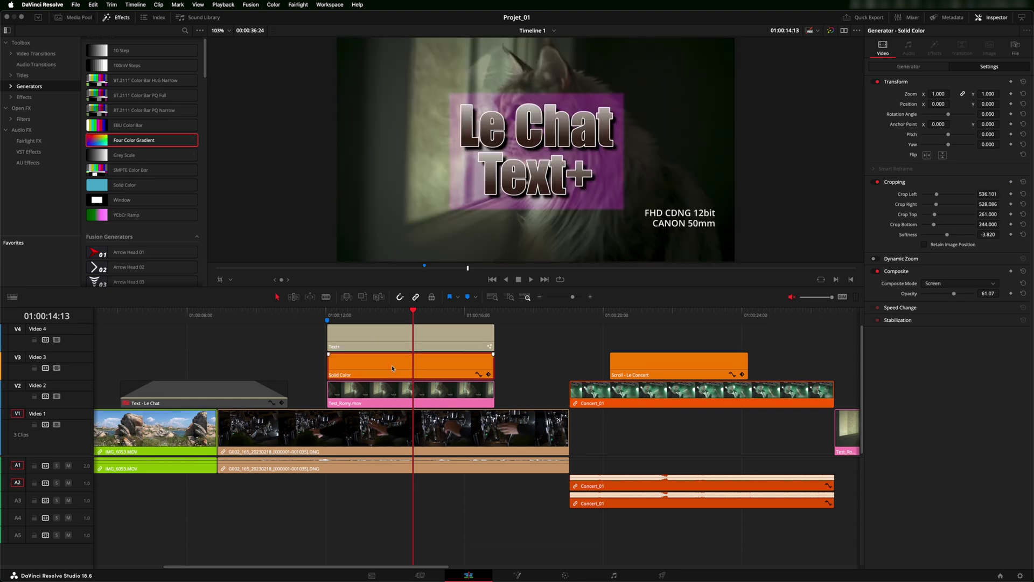
pyautogui.press('Delete')
pyautogui.moveTo(100, 140); pyautogui.dragTo(415, 366)
pyautogui.moveTo(496, 365); pyautogui.dragTo(493, 365)
pyautogui.click(433, 361)
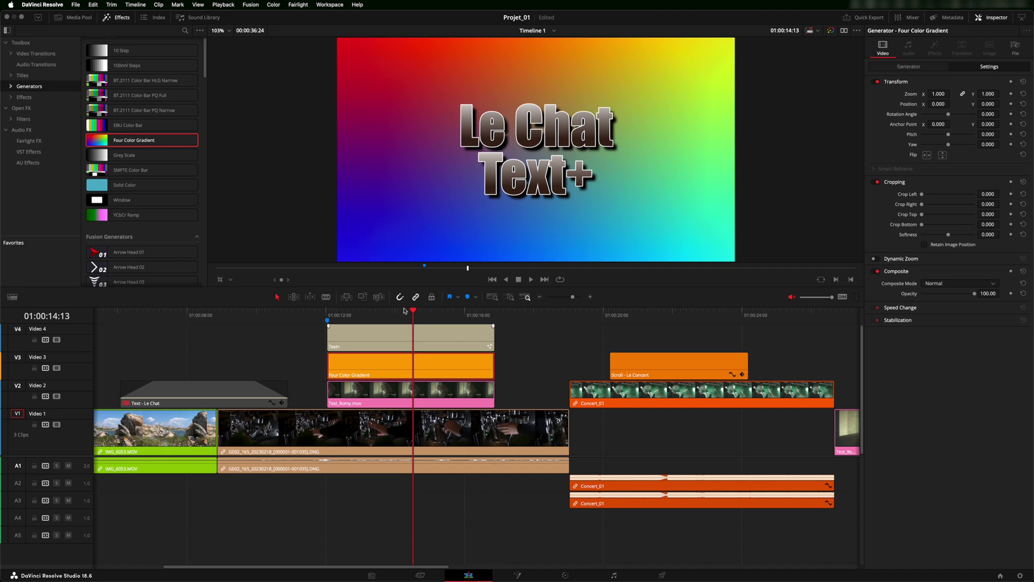
# Step: Set the Four Color Gradient's corners to Orange upper left, Purple upper right, Black lower left and Yellow lower right
pyautogui.click(903, 68)
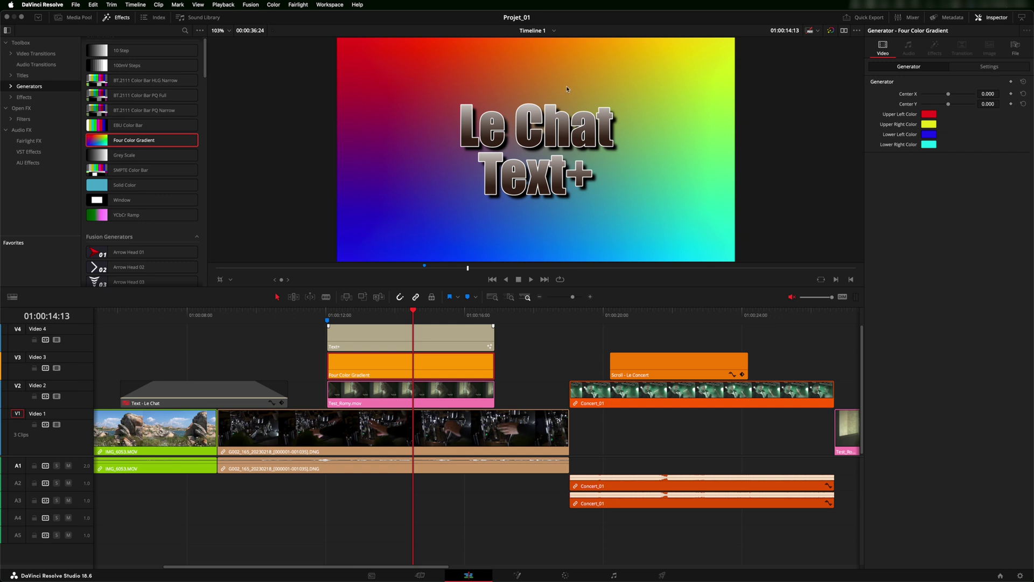
pyautogui.click(929, 115)
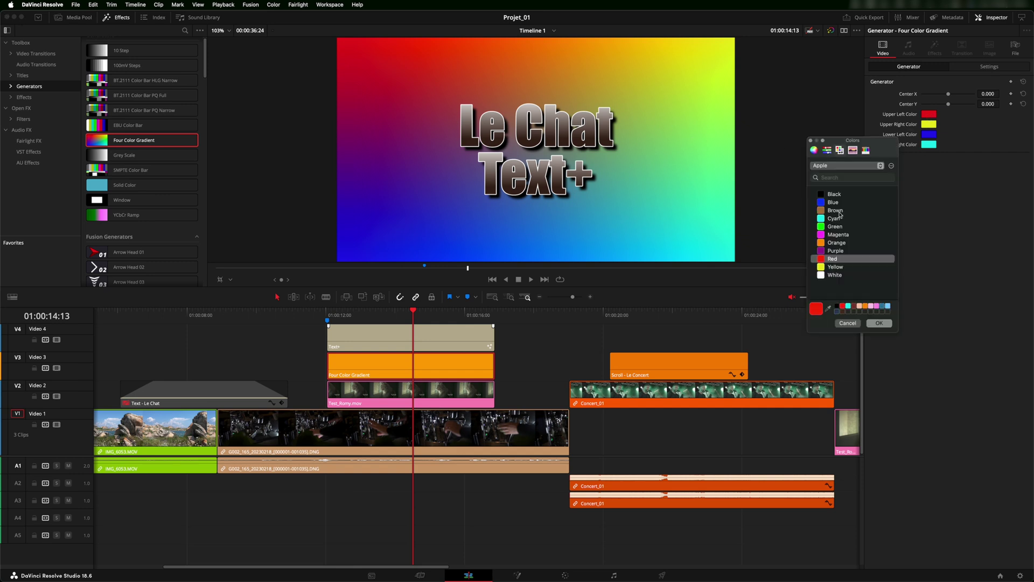
pyautogui.click(834, 243)
pyautogui.click(880, 323)
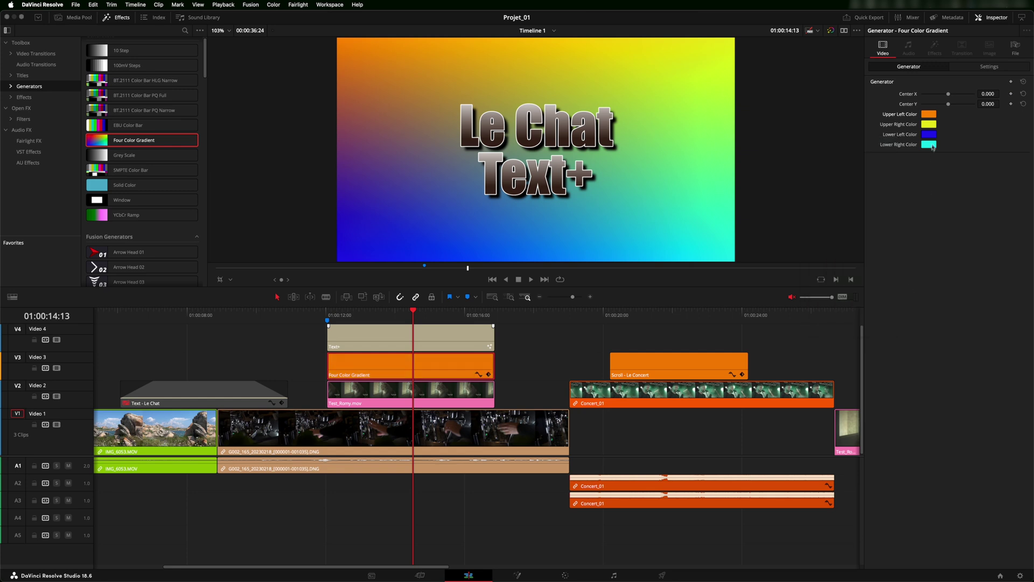
pyautogui.click(928, 124)
pyautogui.click(835, 251)
pyautogui.click(933, 137)
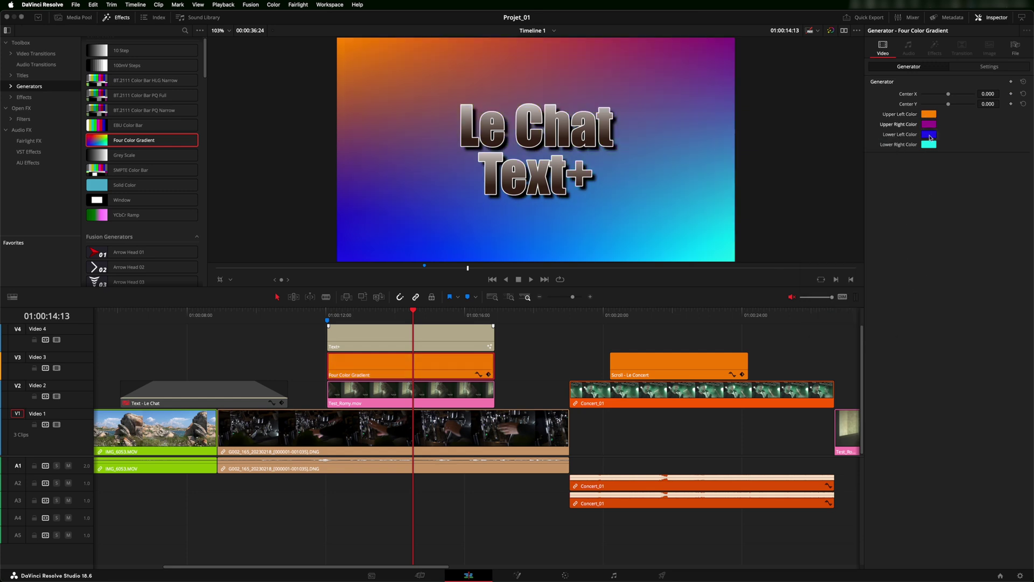
pyautogui.click(834, 194)
pyautogui.click(928, 145)
pyautogui.click(835, 267)
pyautogui.click(879, 322)
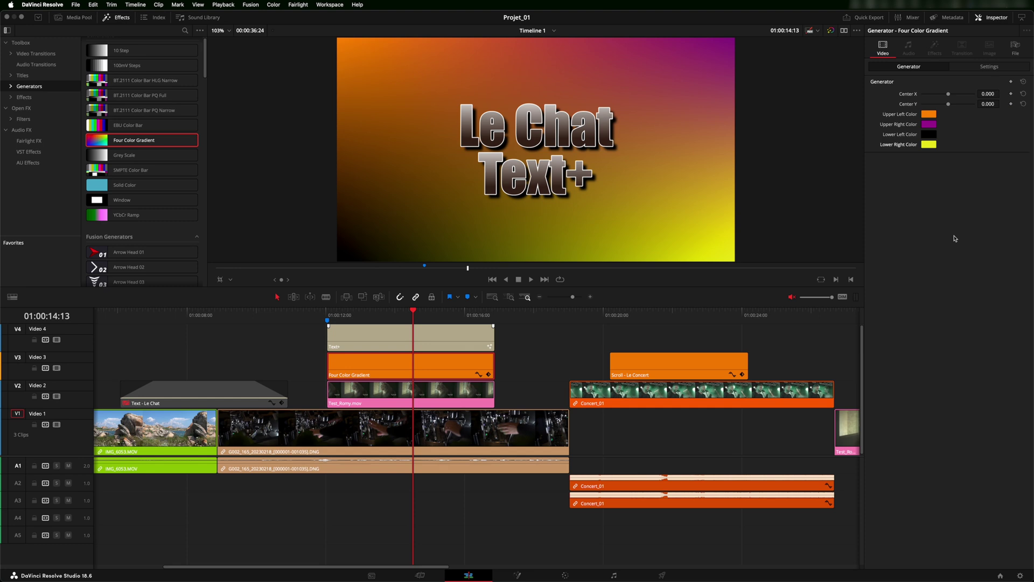
# Step: Shift the Four Color Gradient's centre to X -1.000 and Y 1.000
pyautogui.moveTo(948, 95); pyautogui.dragTo(925, 96)
pyautogui.moveTo(937, 96); pyautogui.dragTo(923, 96)
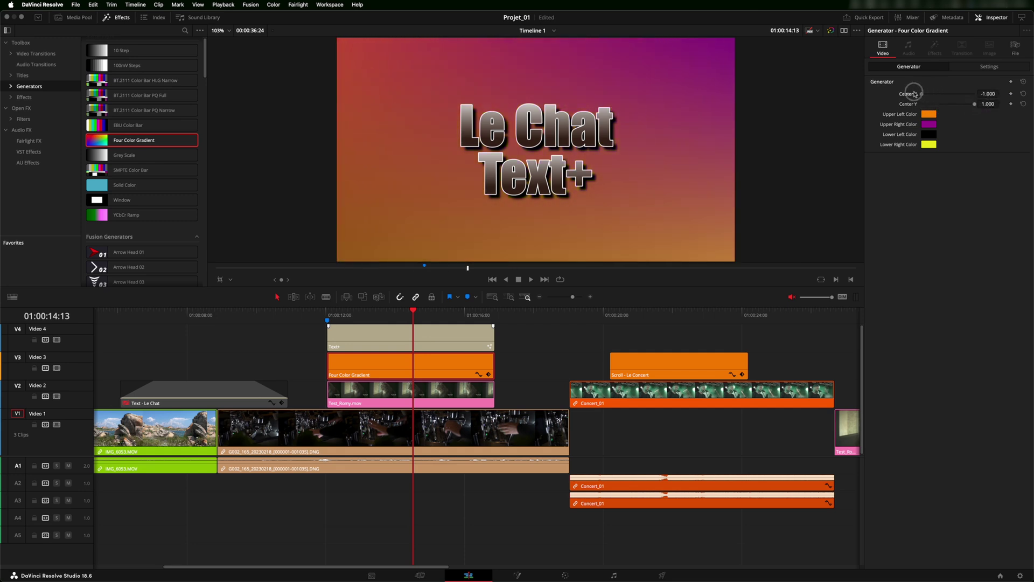
pyautogui.click(447, 376)
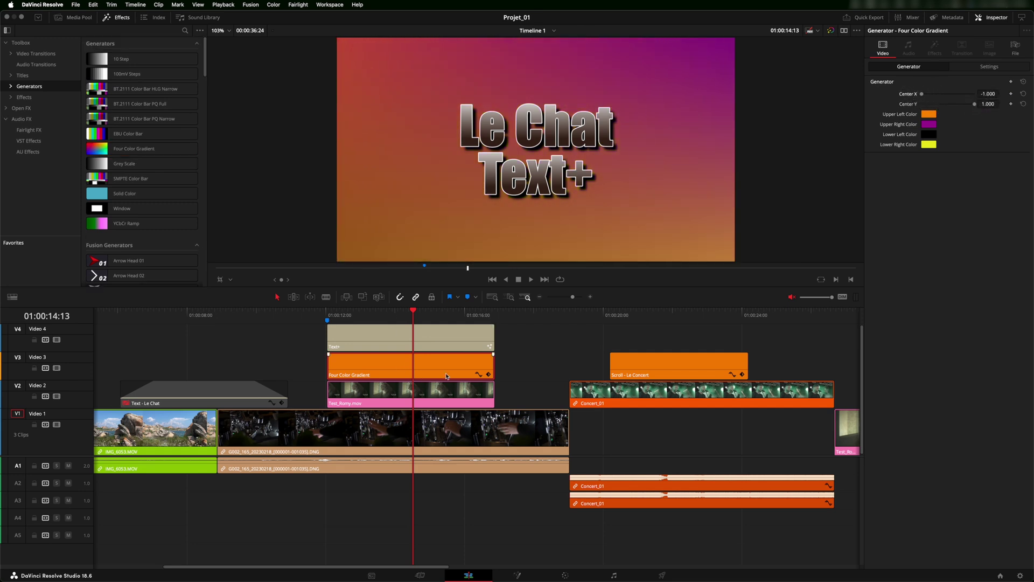
# Step: Crop the Four Color Gradient to left 498.3, right 469, top 230.8 and bottom 239.1, adjust its softness, and disable the clip
pyautogui.click(985, 69)
pyautogui.moveTo(922, 194); pyautogui.dragTo(950, 235)
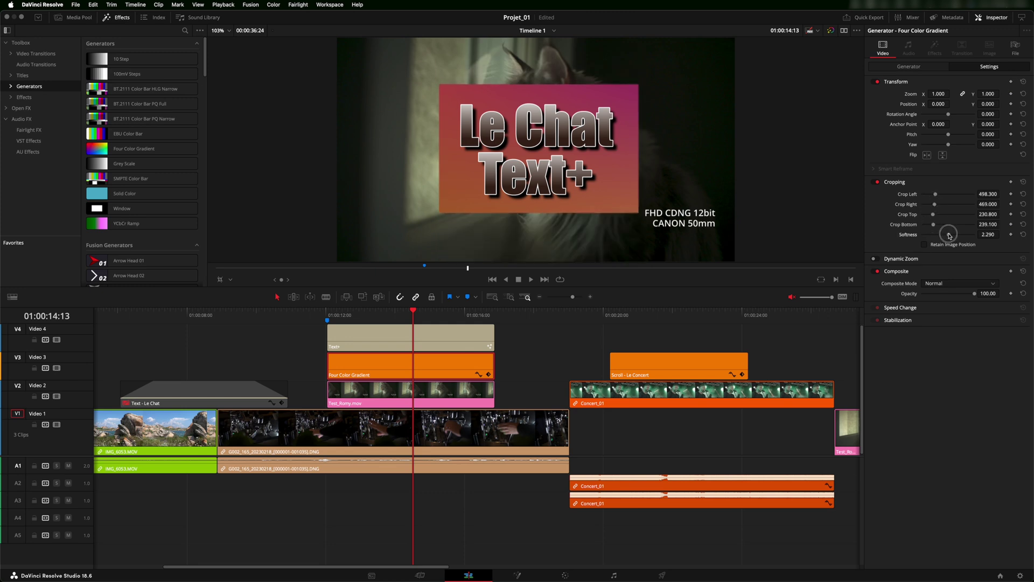
pyautogui.moveTo(949, 235); pyautogui.dragTo(949, 235)
pyautogui.press('d')
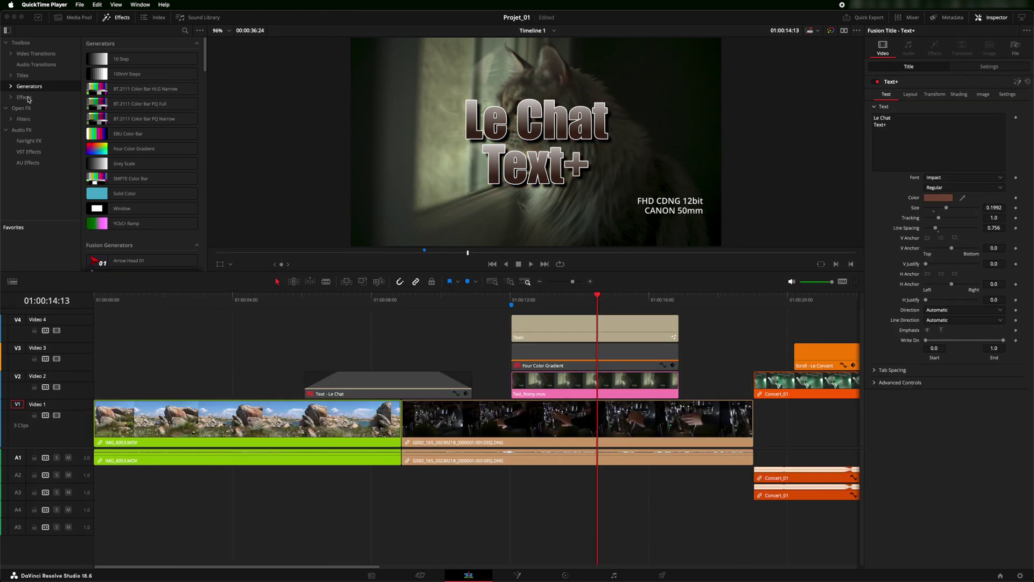
# Step: Browse the Fusion effects with live previews over the cat footage and check the Hover Scrub Preview option
pyautogui.click(24, 98)
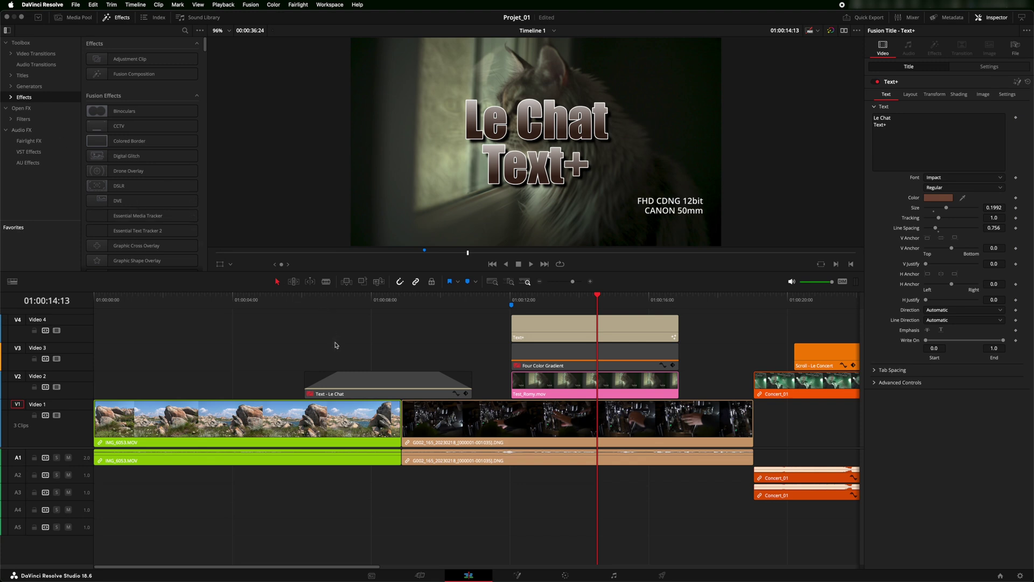
pyautogui.hscroll(5, 443, 350)
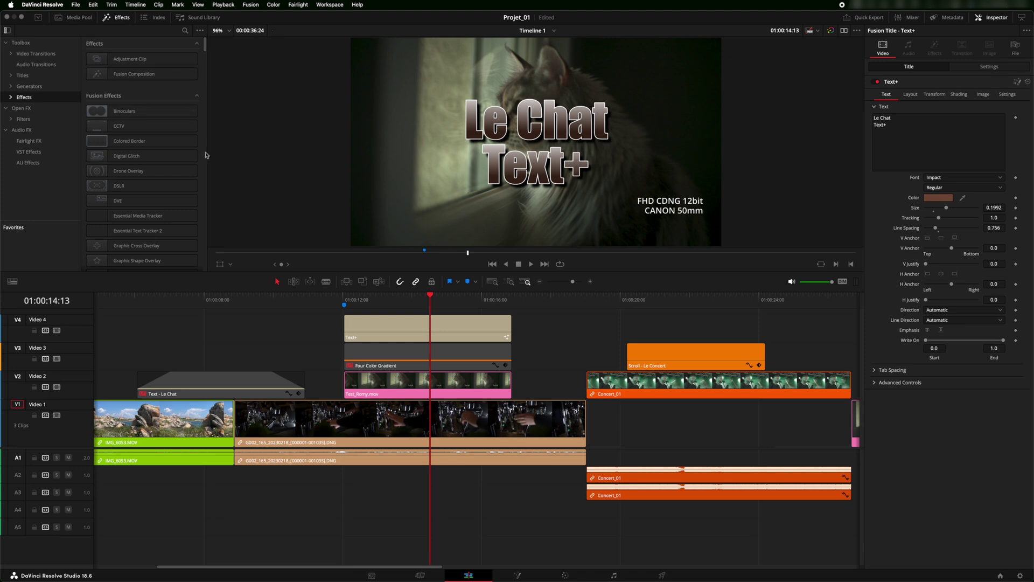
pyautogui.scroll(-5, 204, 158)
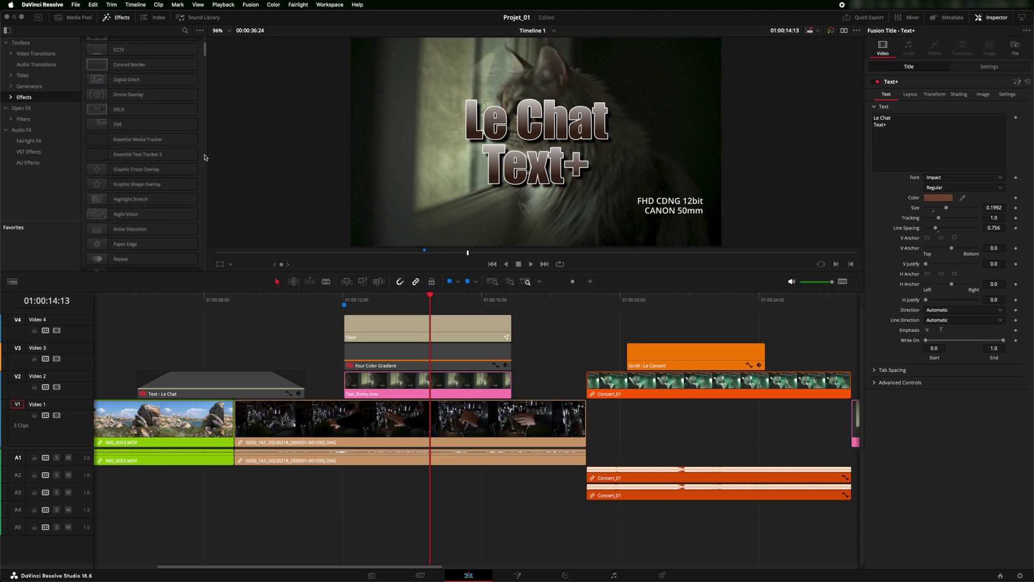
pyautogui.scroll(-4, 204, 157)
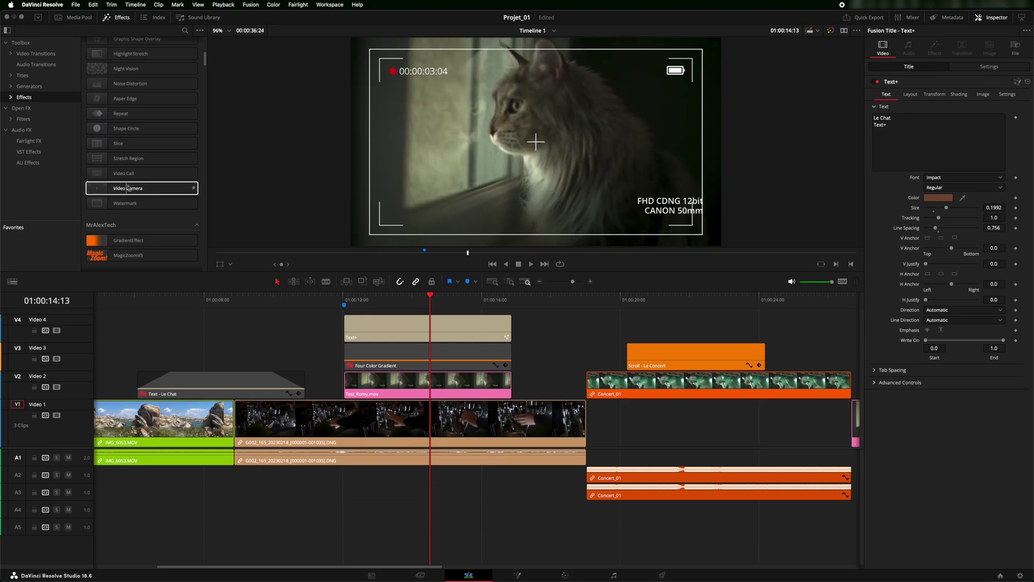
pyautogui.click(199, 31)
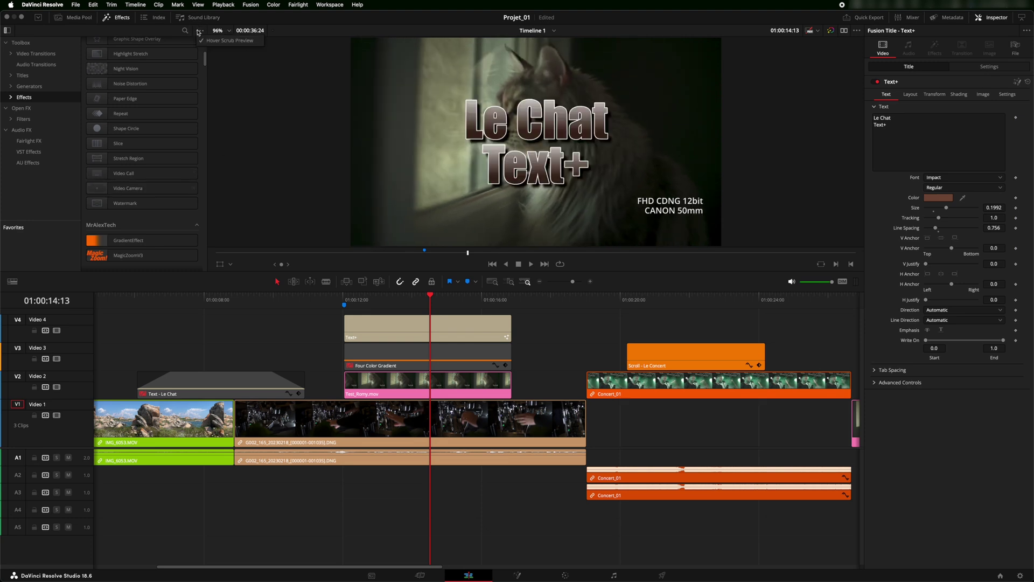
pyautogui.click(224, 43)
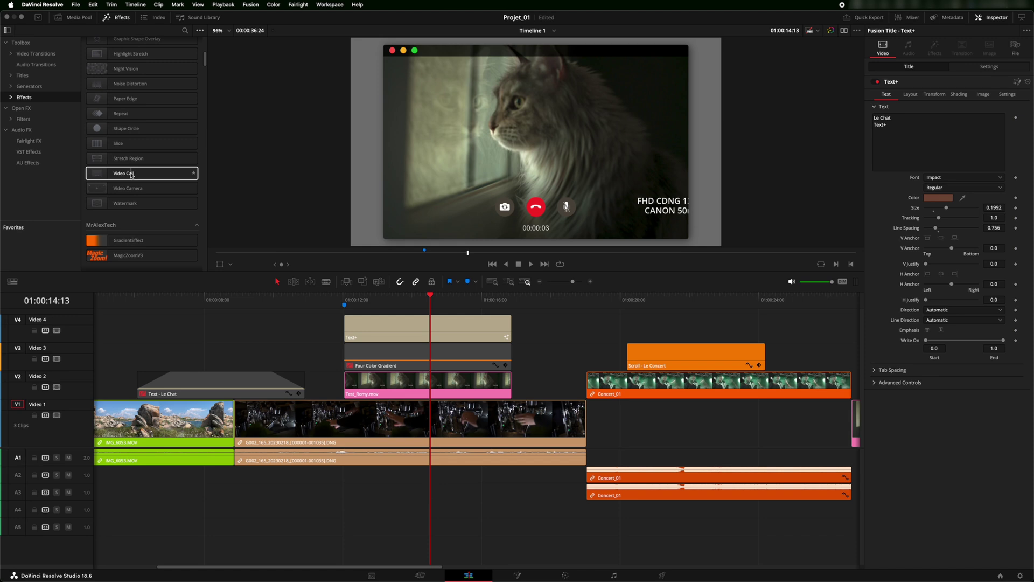
# Step: Apply the Video Call effect to the Test_Romy.mov cat clip and open the effect's controls
pyautogui.moveTo(130, 175); pyautogui.dragTo(433, 387)
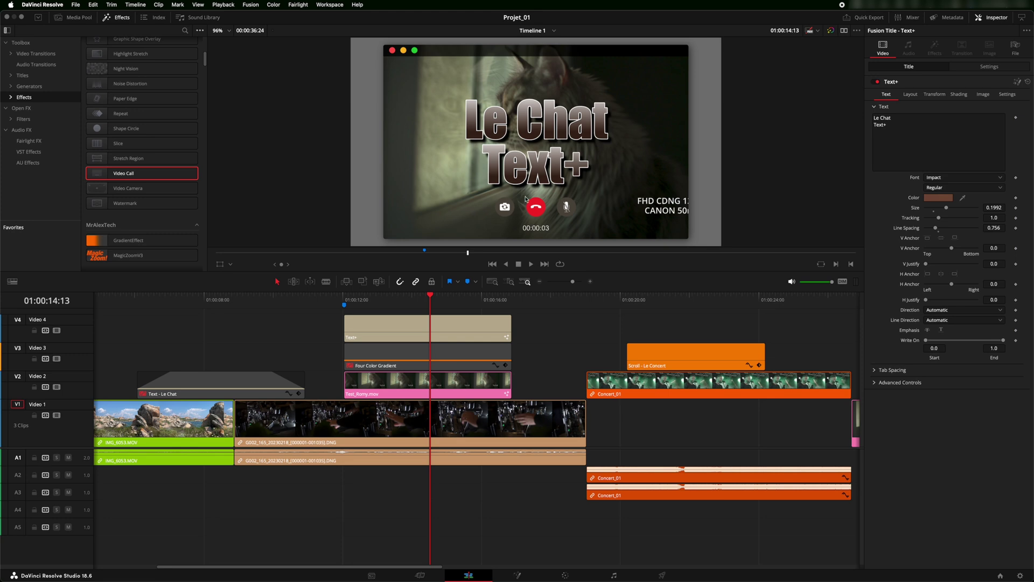
pyautogui.click(445, 386)
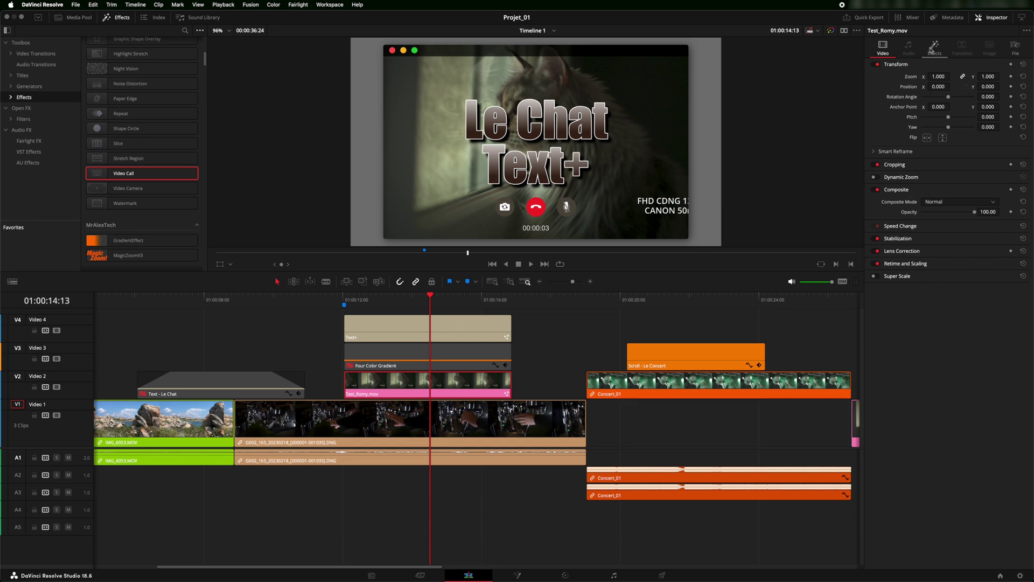
pyautogui.click(935, 48)
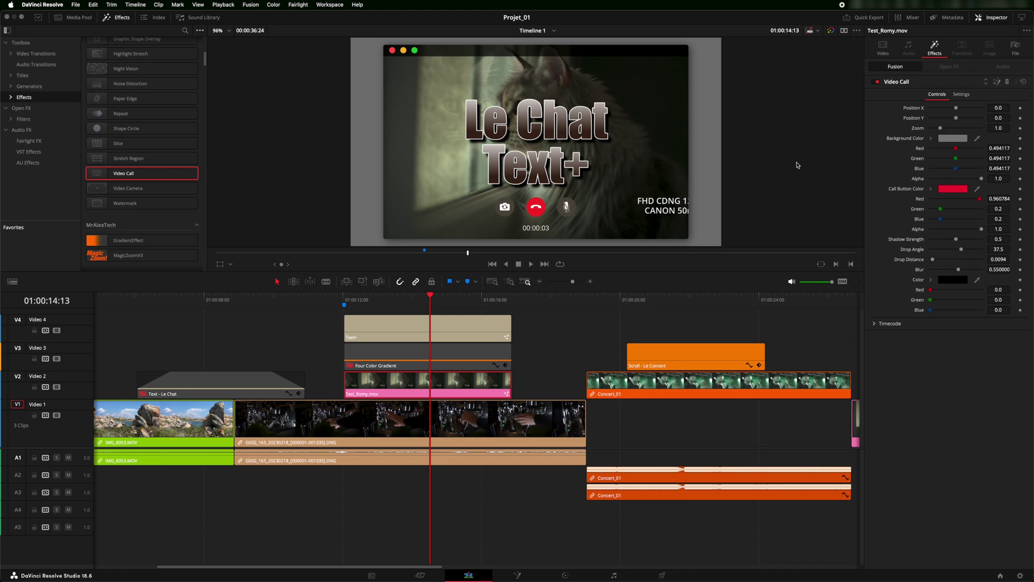
# Step: Try Black as the Video Call effect's background color and cancel the change
pyautogui.click(941, 141)
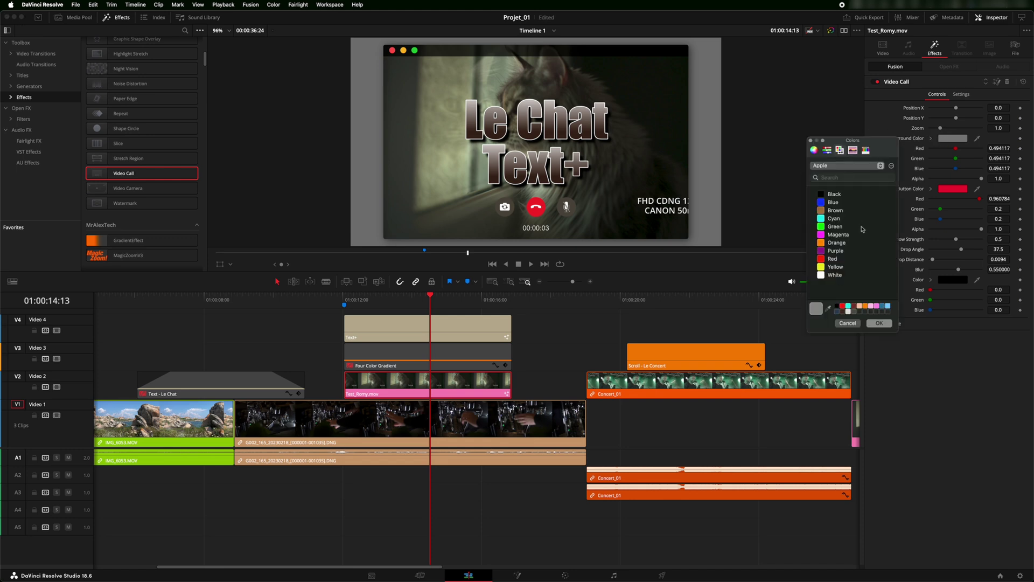
pyautogui.click(824, 195)
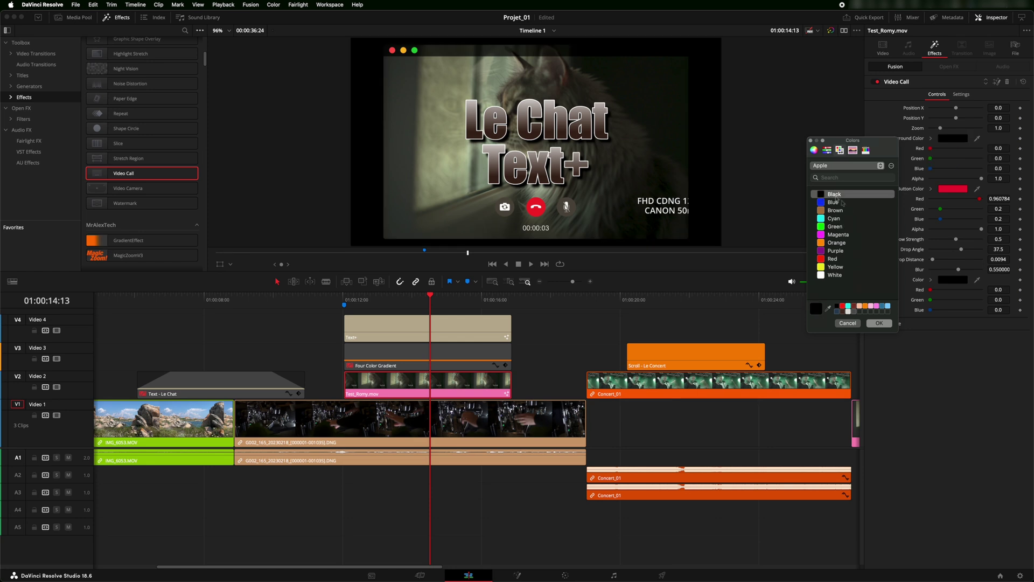
pyautogui.click(848, 323)
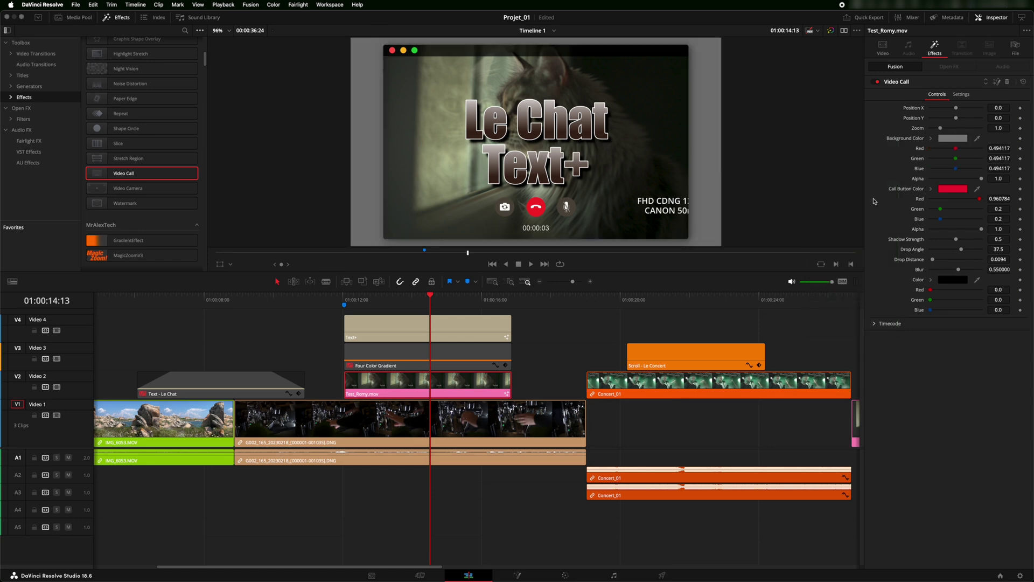
# Step: Set the Video Call effect's call button color to Green and its background color to Orange
pyautogui.click(951, 189)
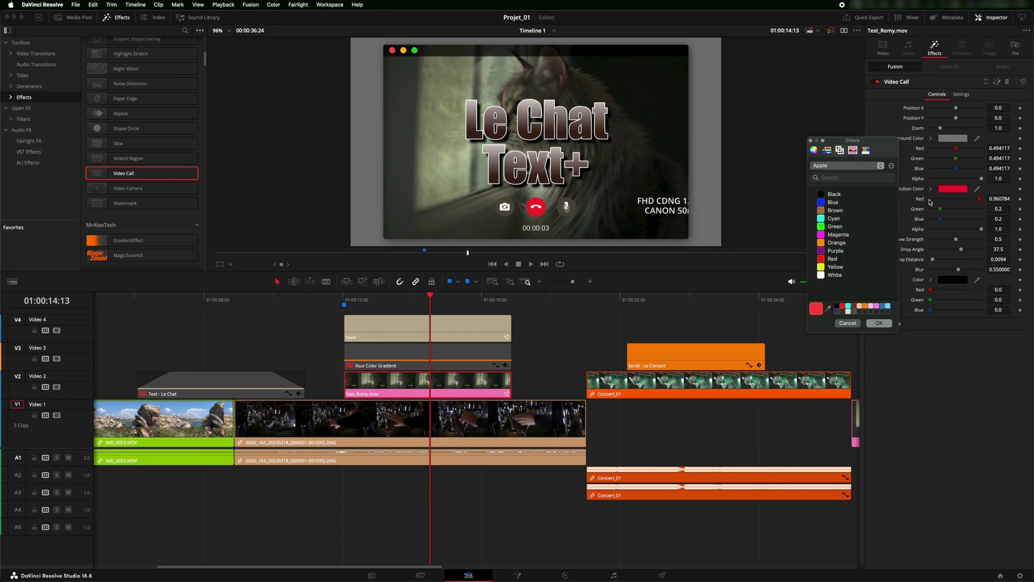
pyautogui.click(839, 231)
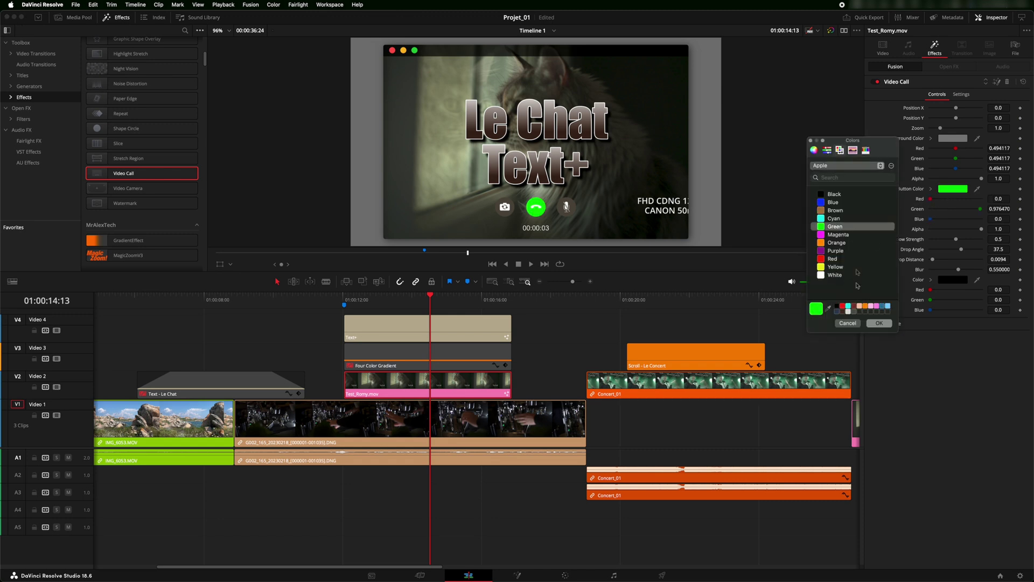
pyautogui.click(879, 323)
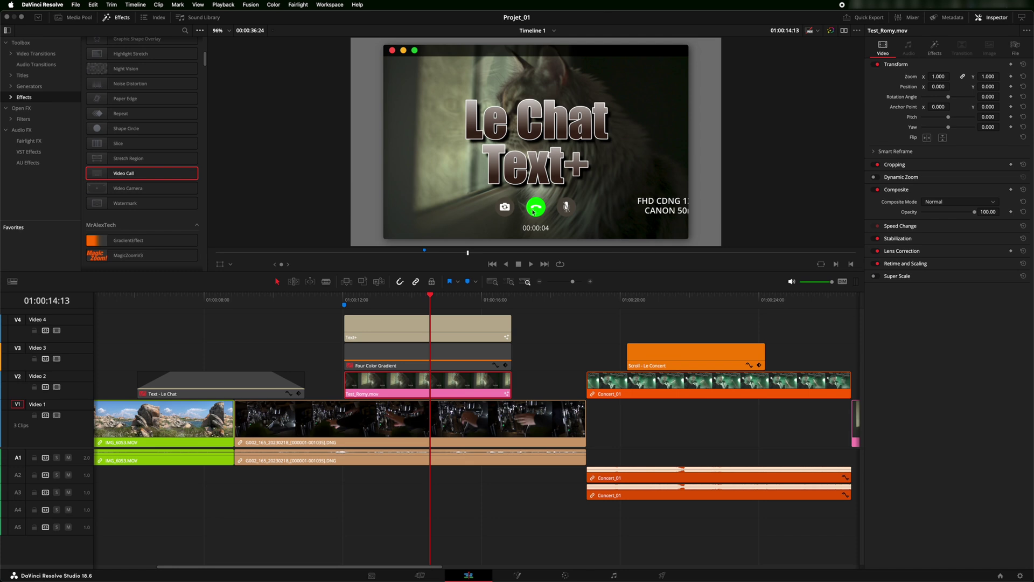
pyautogui.click(934, 49)
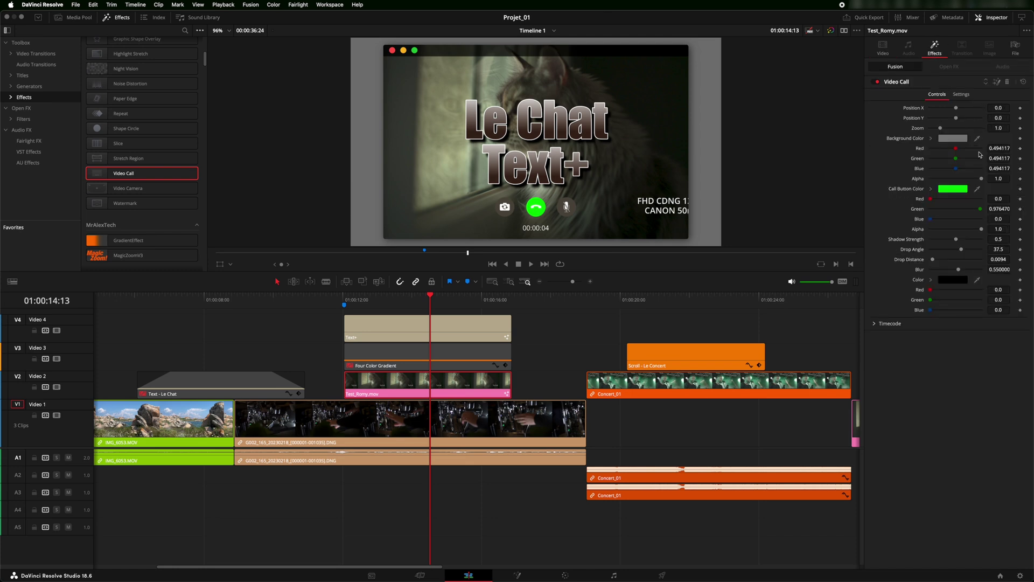
pyautogui.click(952, 139)
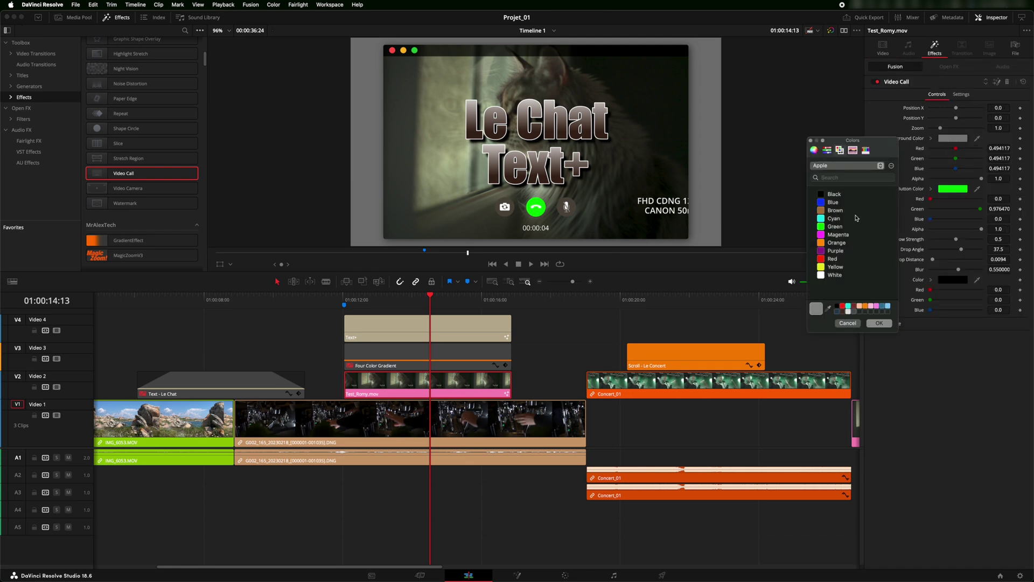
pyautogui.click(836, 243)
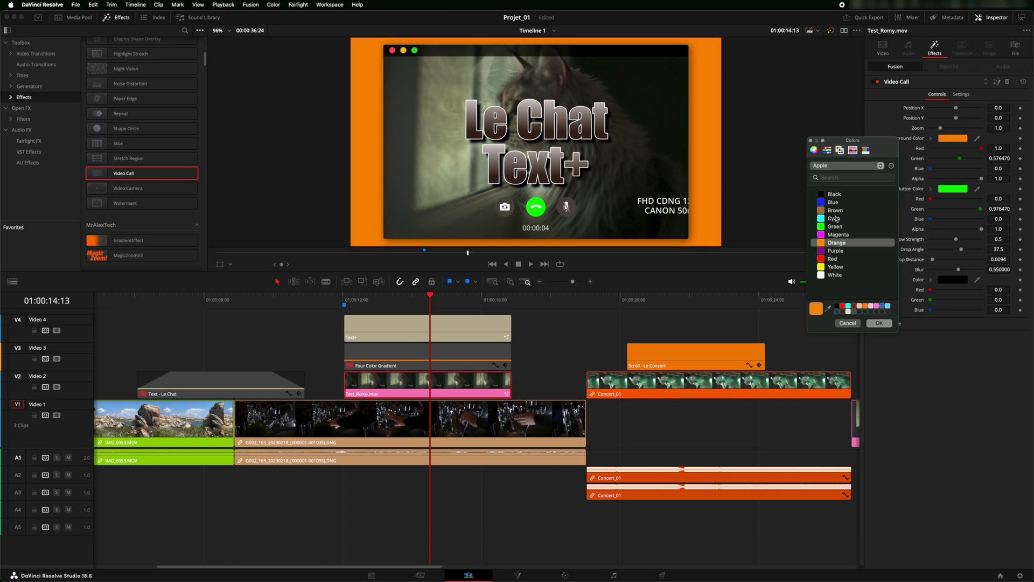
pyautogui.click(879, 323)
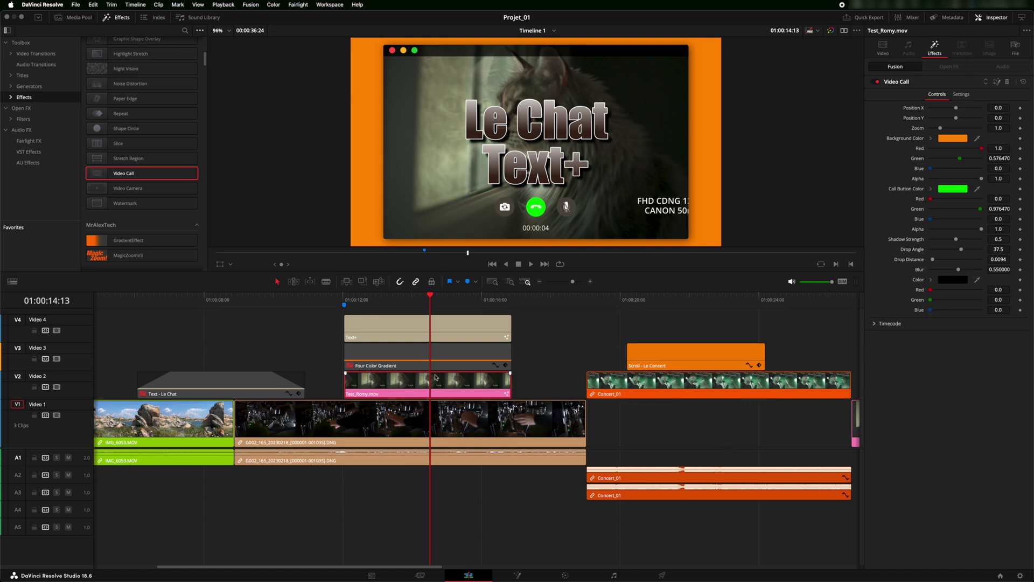
# Step: Copy the Test_Romy.mov clip so that its attributes can be pasted onto another clip
pyautogui.moveTo(430, 296)
pyautogui.mouseDown()
pyautogui.moveTo(406, 297)
pyautogui.moveTo(428, 299)
pyautogui.mouseUp()
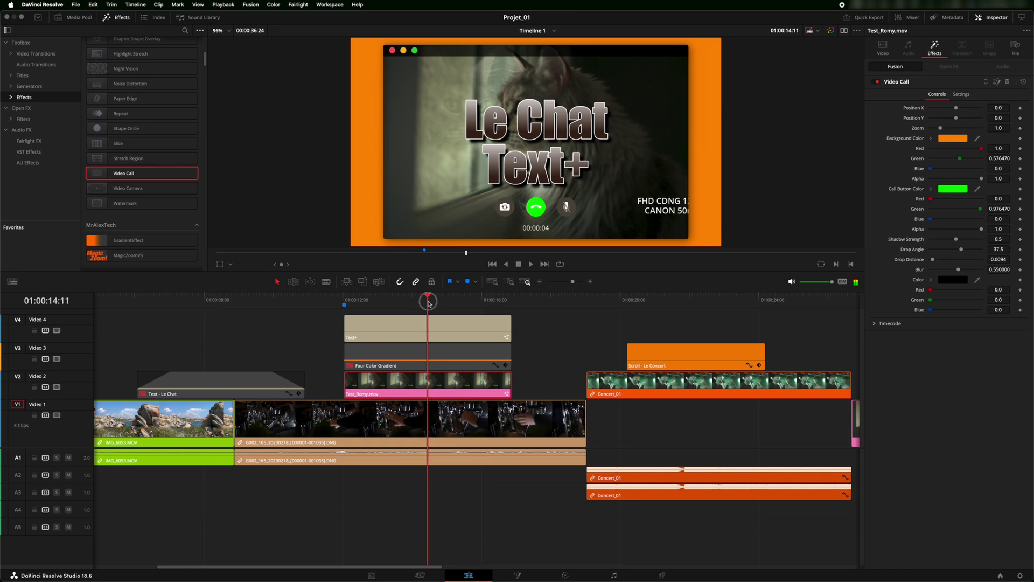
pyautogui.click(437, 385)
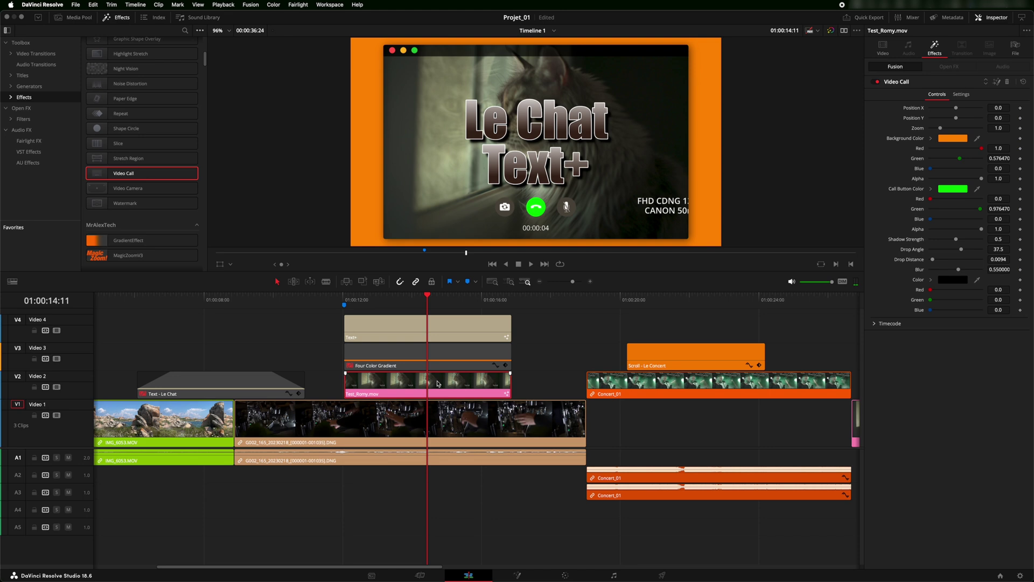
pyautogui.rightClick(438, 385)
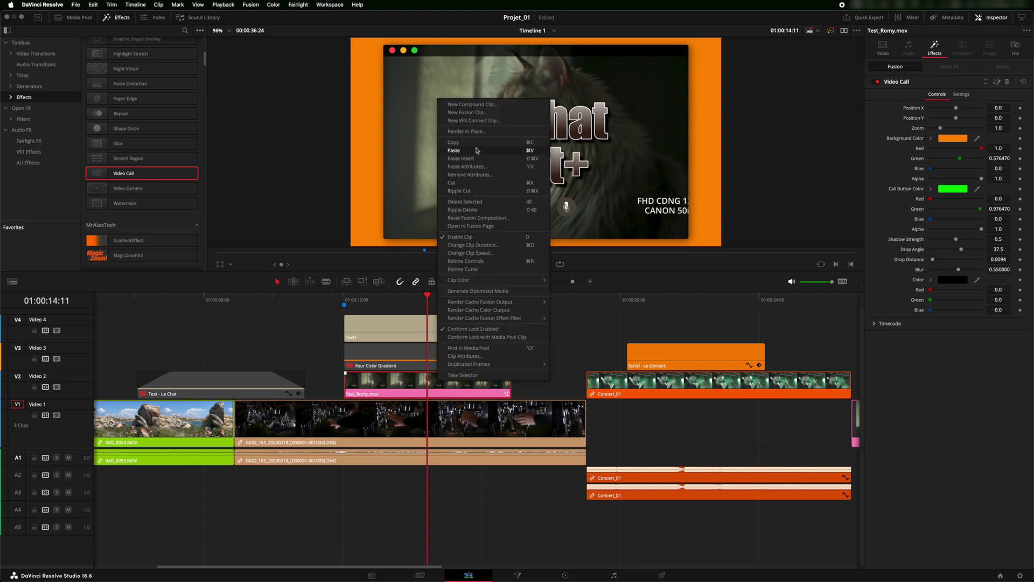
pyautogui.click(527, 145)
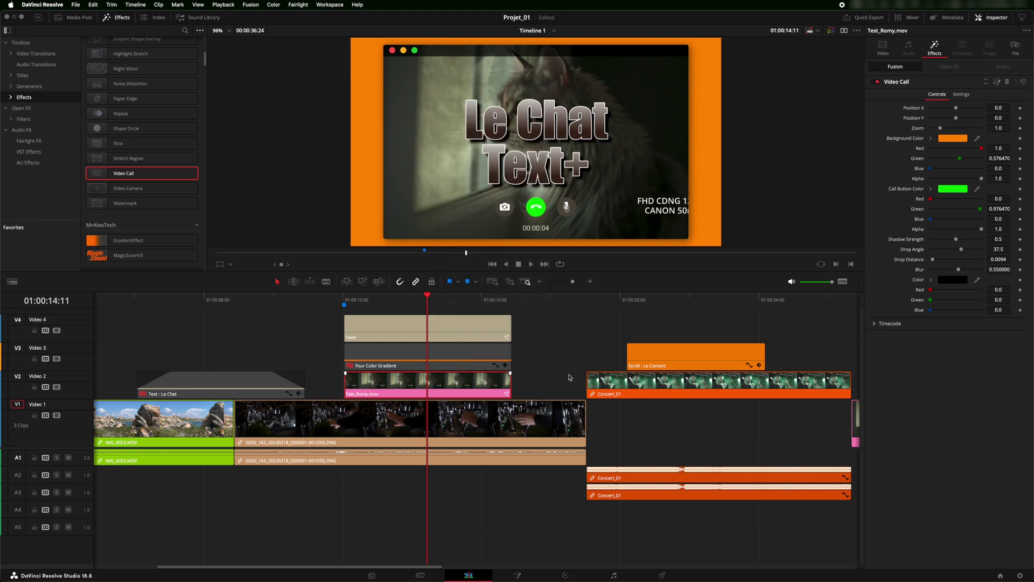
# Step: Paste only the Fusion Effects attribute from Test_Romy.mov onto the IMG_6053.MOV clip, and undo the paste
pyautogui.hscroll(-5, 576, 354)
pyautogui.click(259, 298)
pyautogui.click(269, 416)
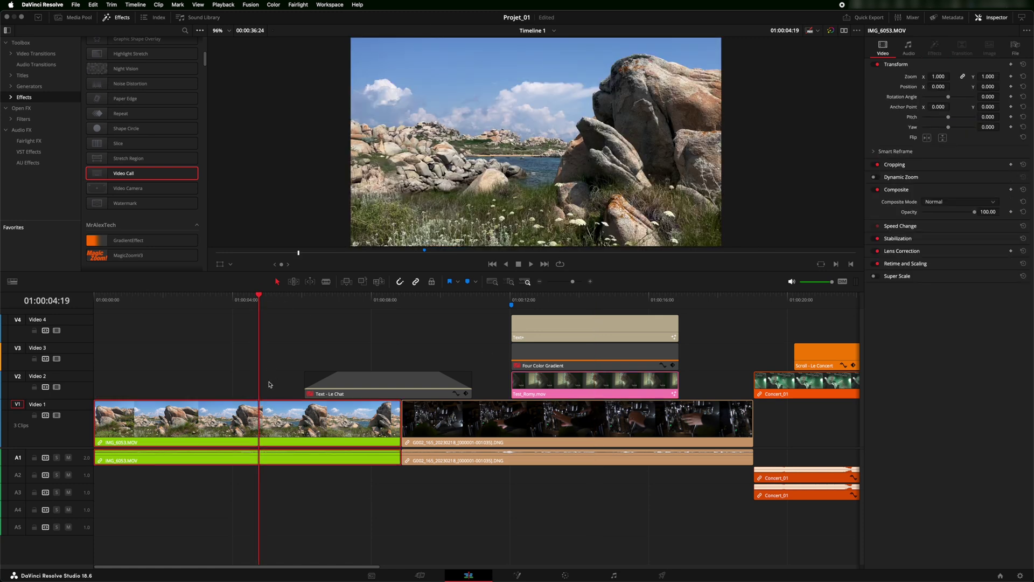
pyautogui.hotkey('alt', 'v')
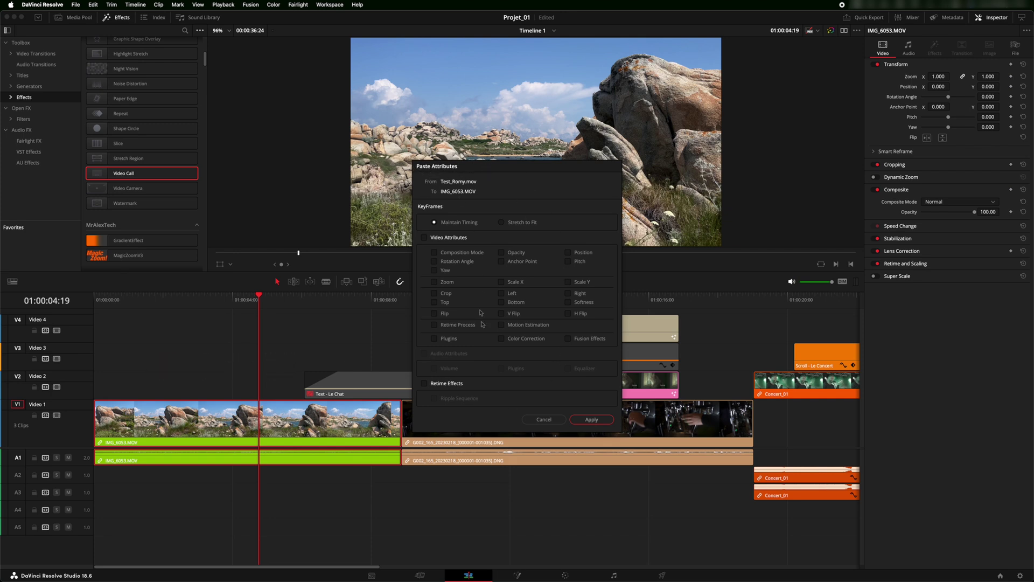
pyautogui.click(544, 419)
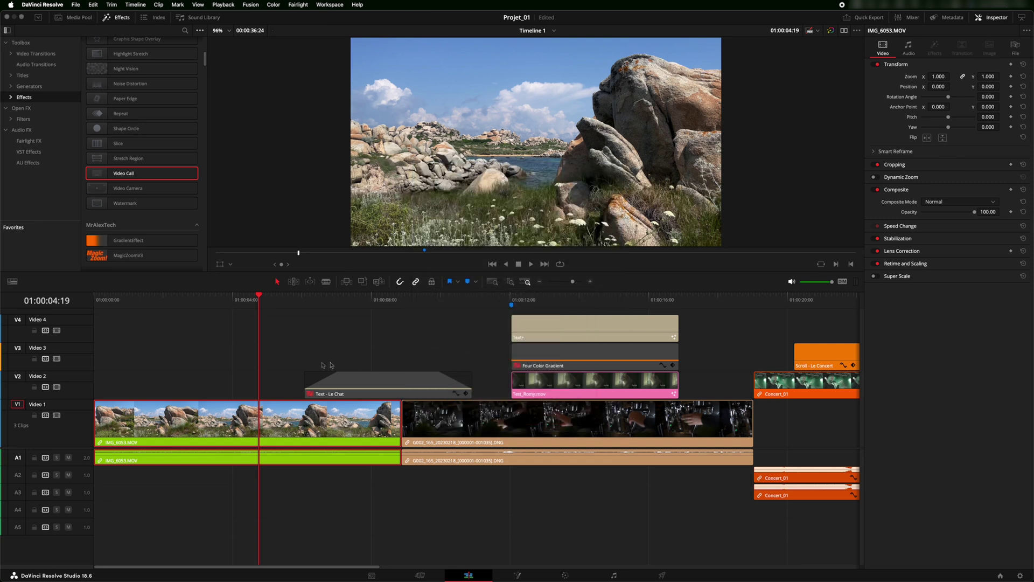
pyautogui.rightClick(272, 424)
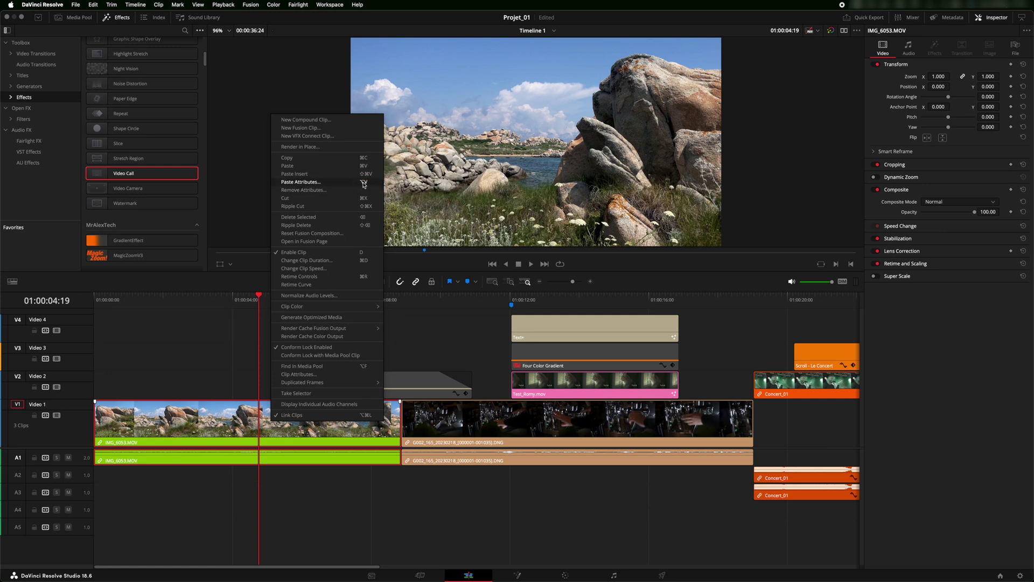
pyautogui.click(330, 184)
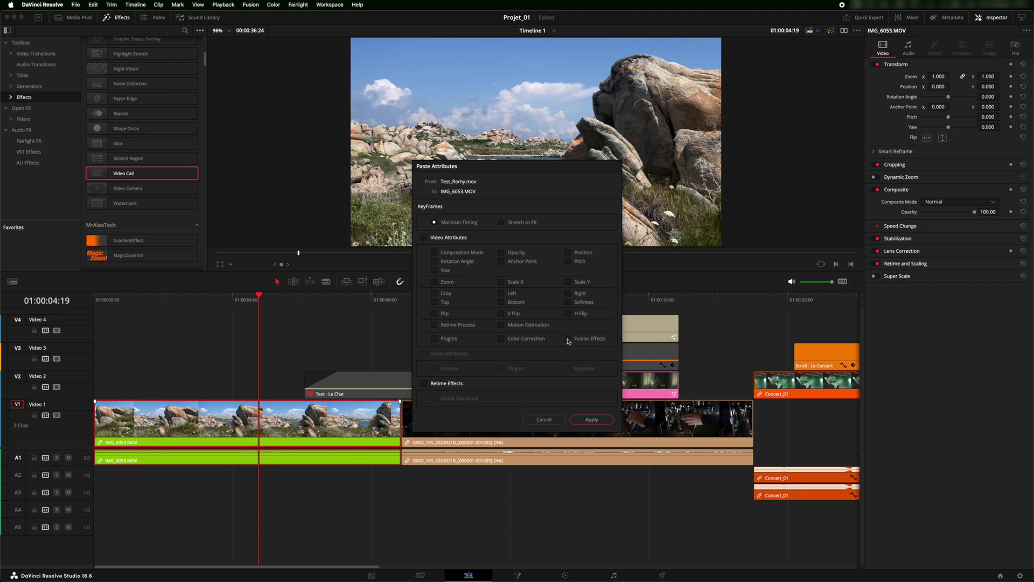
pyautogui.click(592, 419)
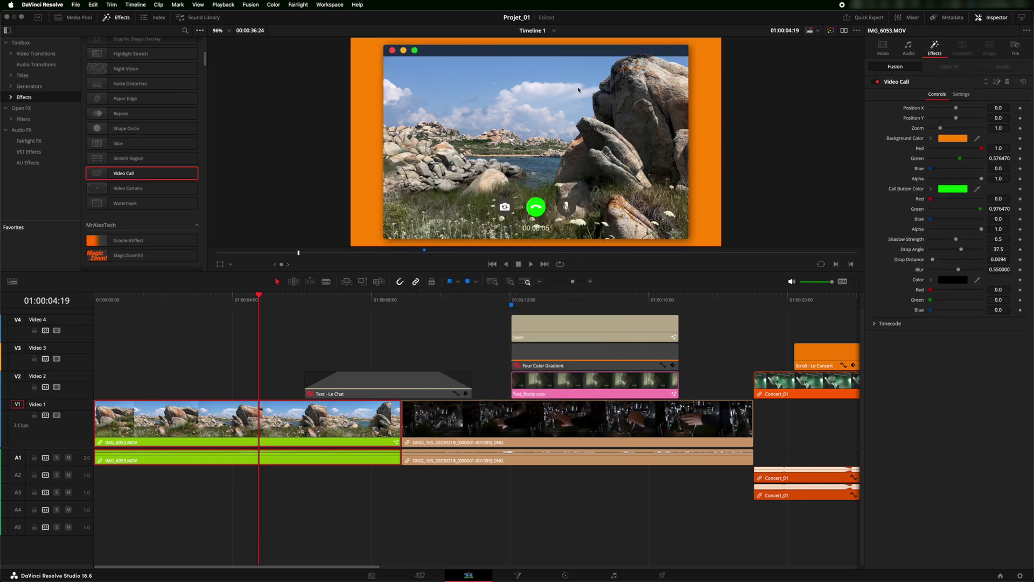
pyautogui.press('super+s')
# Step: Delete the Video Call effect from the Test_Romy.mov clip and check the IMG_6053.MOV and cat clips in the timeline
pyautogui.click(597, 299)
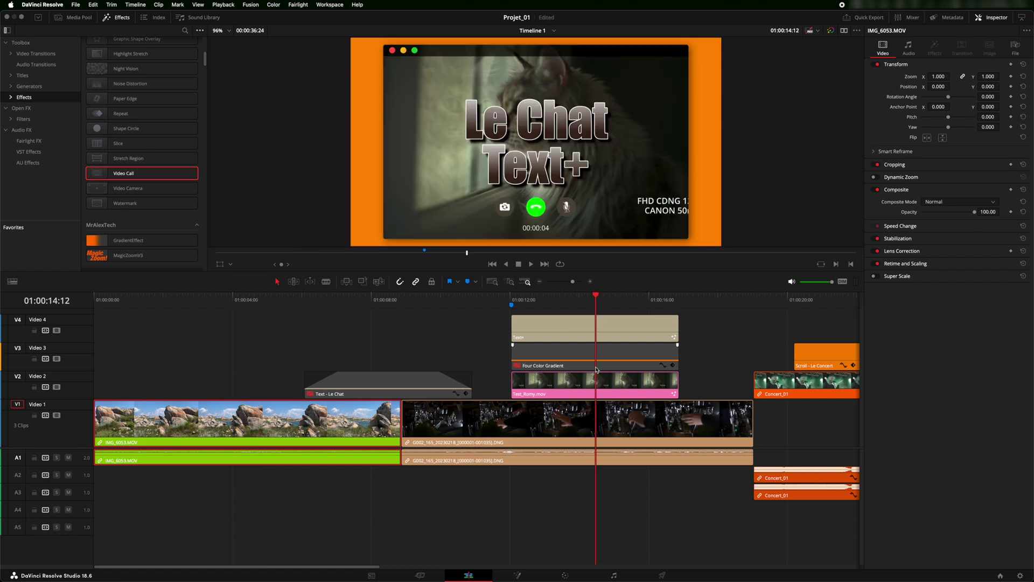
pyautogui.click(604, 377)
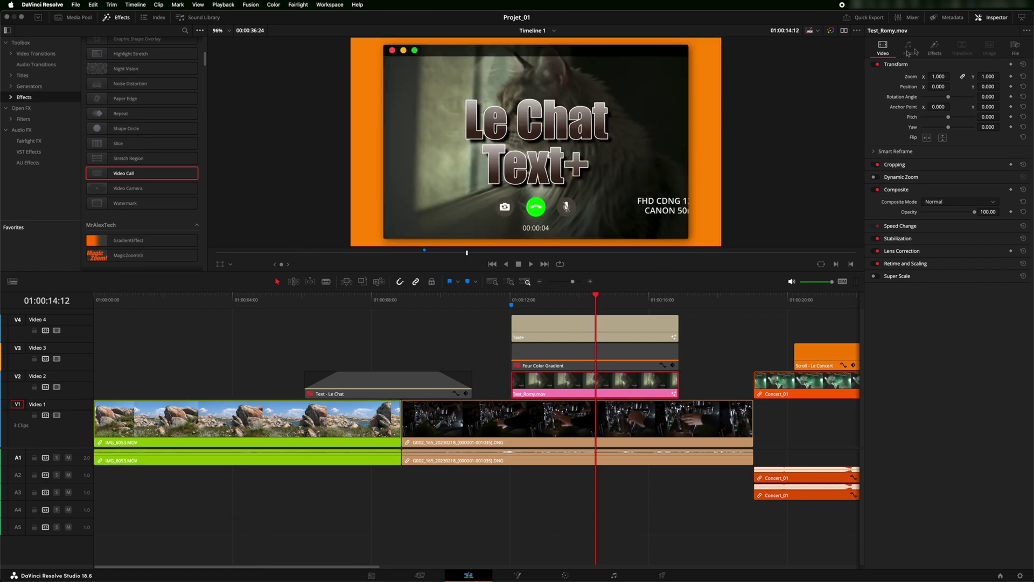
pyautogui.click(934, 47)
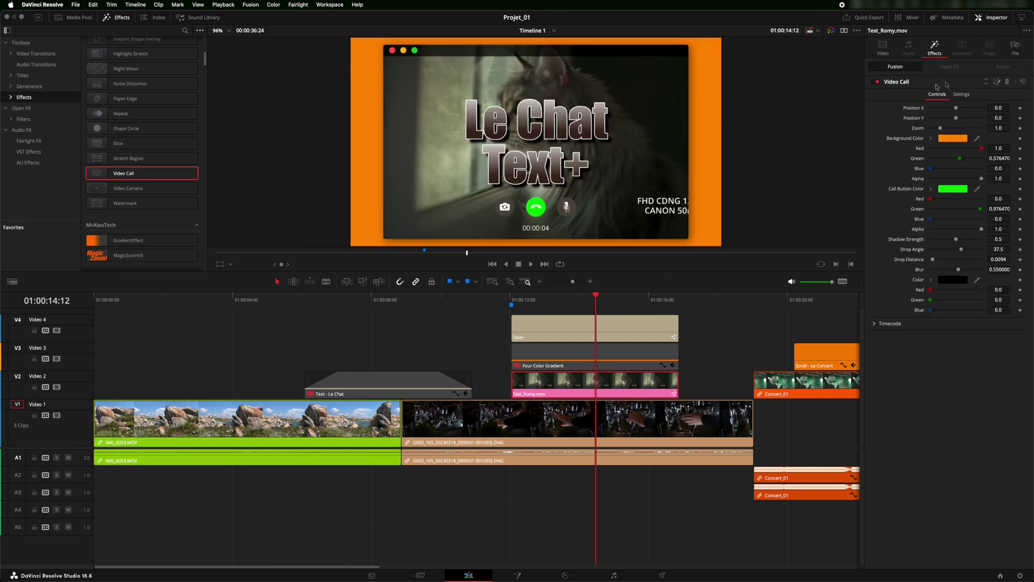
pyautogui.click(1008, 83)
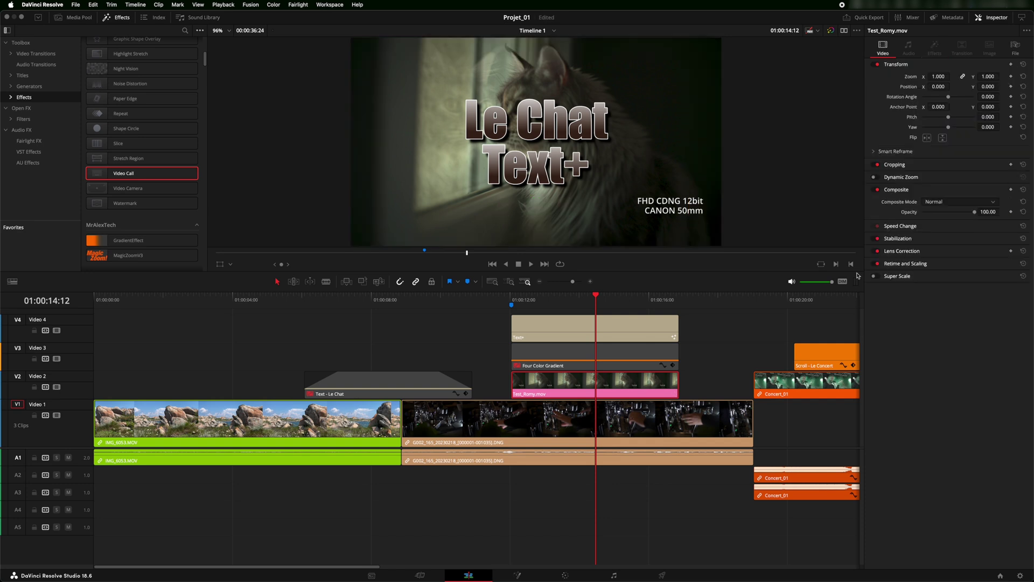
pyautogui.click(253, 300)
pyautogui.click(585, 301)
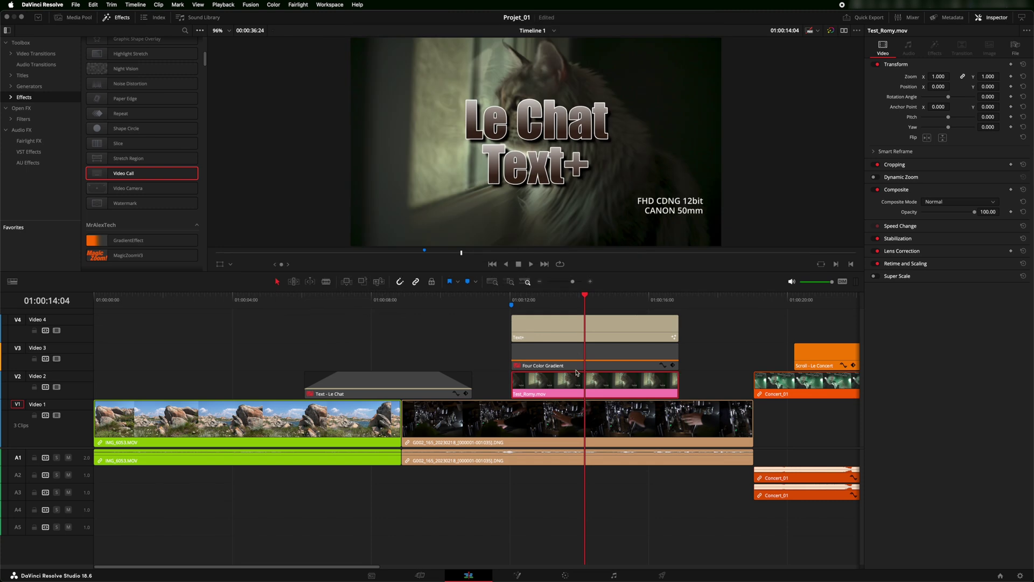
# Step: Apply the Open FX Radial Blur to the Test_Romy.mov clip and show the Open FX overlay in the viewer
pyautogui.click(21, 109)
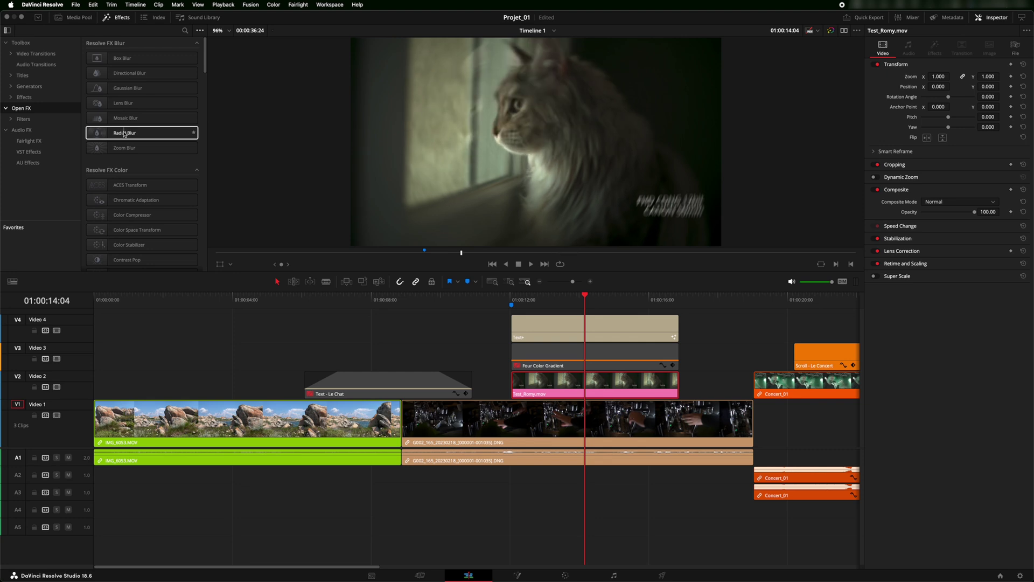
pyautogui.moveTo(125, 134); pyautogui.dragTo(596, 383)
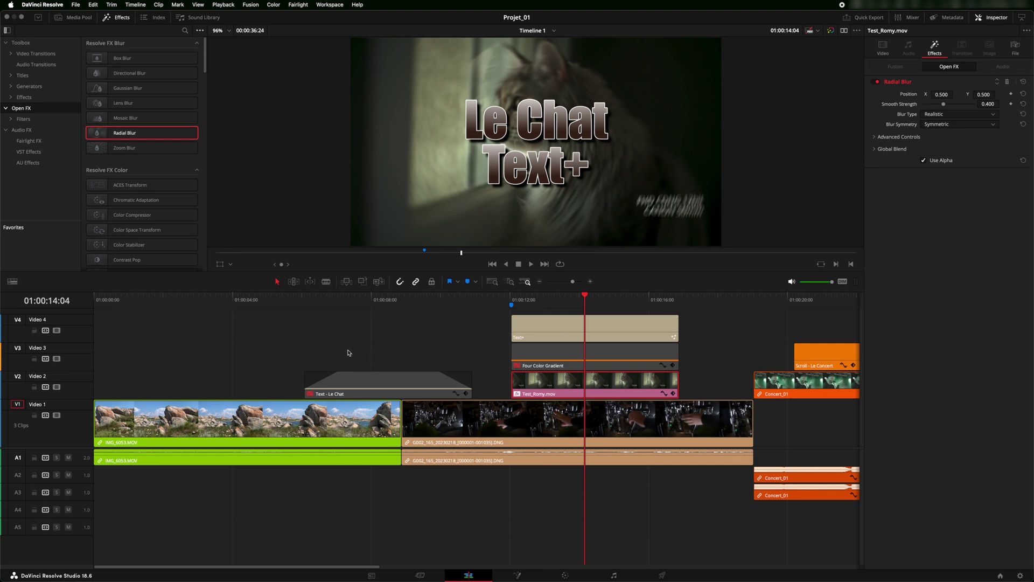
pyautogui.click(231, 265)
pyautogui.click(237, 311)
# Step: Try different Radial Blur centre positions, ending at about X 0.313, Y 0.702, and delete the effect
pyautogui.moveTo(537, 143)
pyautogui.mouseDown()
pyautogui.moveTo(488, 133)
pyautogui.moveTo(463, 93)
pyautogui.moveTo(590, 71)
pyautogui.moveTo(641, 134)
pyautogui.moveTo(666, 191)
pyautogui.moveTo(660, 204)
pyautogui.moveTo(578, 201)
pyautogui.moveTo(531, 146)
pyautogui.mouseUp()
pyautogui.moveTo(532, 147); pyautogui.dragTo(408, 204)
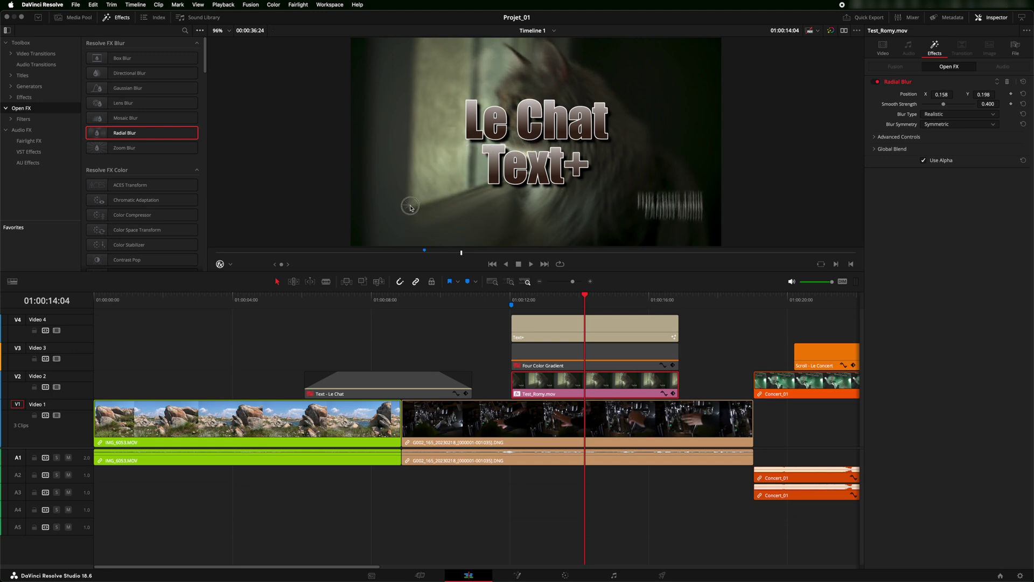
pyautogui.moveTo(936, 94)
pyautogui.mouseDown()
pyautogui.moveTo(1019, 101)
pyautogui.moveTo(956, 95)
pyautogui.mouseUp()
pyautogui.moveTo(525, 291)
pyautogui.mouseDown()
pyautogui.moveTo(659, 298)
pyautogui.moveTo(530, 294)
pyautogui.mouseUp()
pyautogui.moveTo(475, 205); pyautogui.dragTo(468, 101)
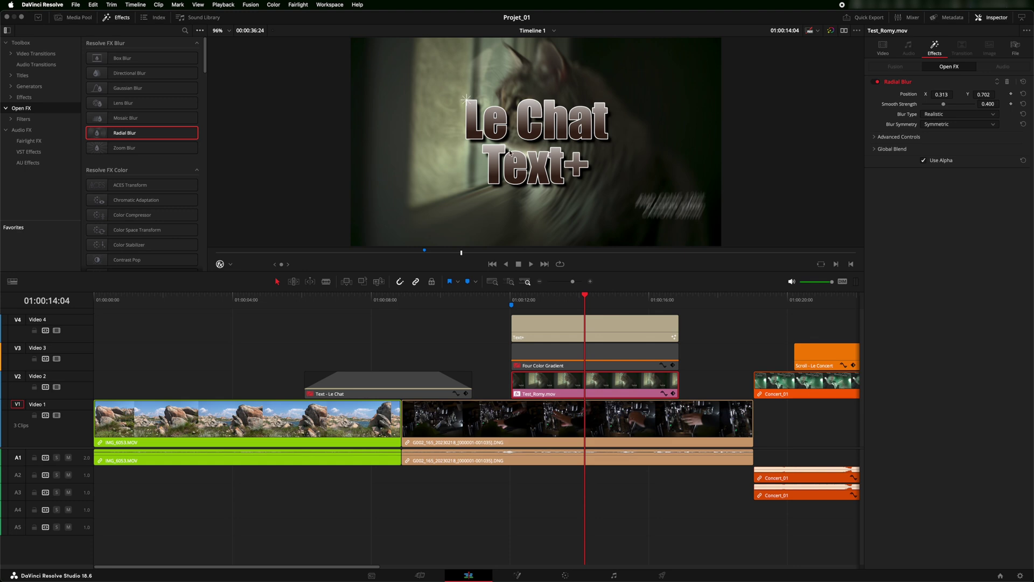
pyautogui.click(1007, 84)
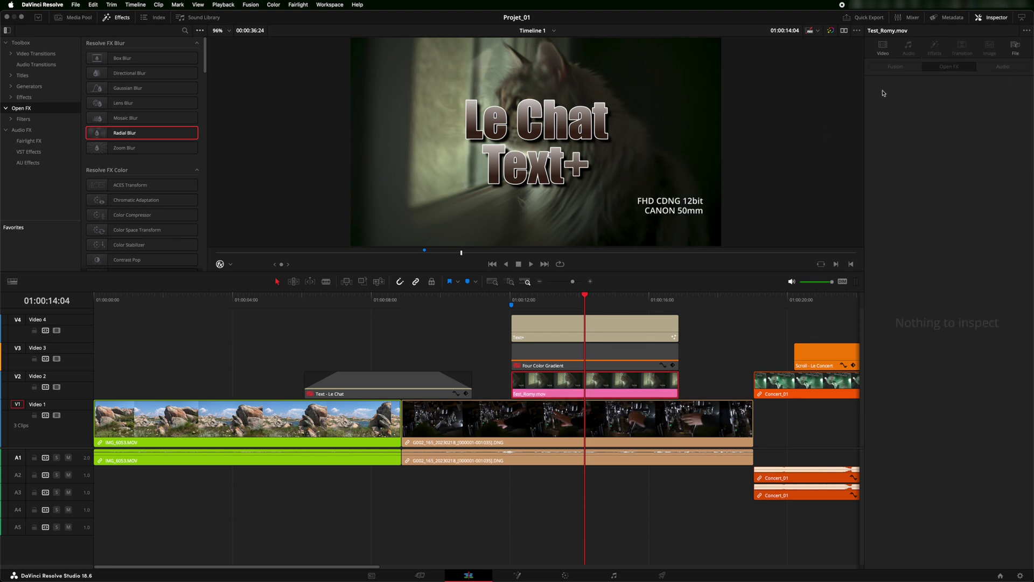
# Step: Apply the Open FX Zoom Blur to the Test_Romy.mov clip and demonstrate hiding and showing the Inspector
pyautogui.scroll(-5, 158, 174)
pyautogui.scroll(5, 159, 173)
pyautogui.click(123, 150)
pyautogui.moveTo(122, 151); pyautogui.dragTo(619, 384)
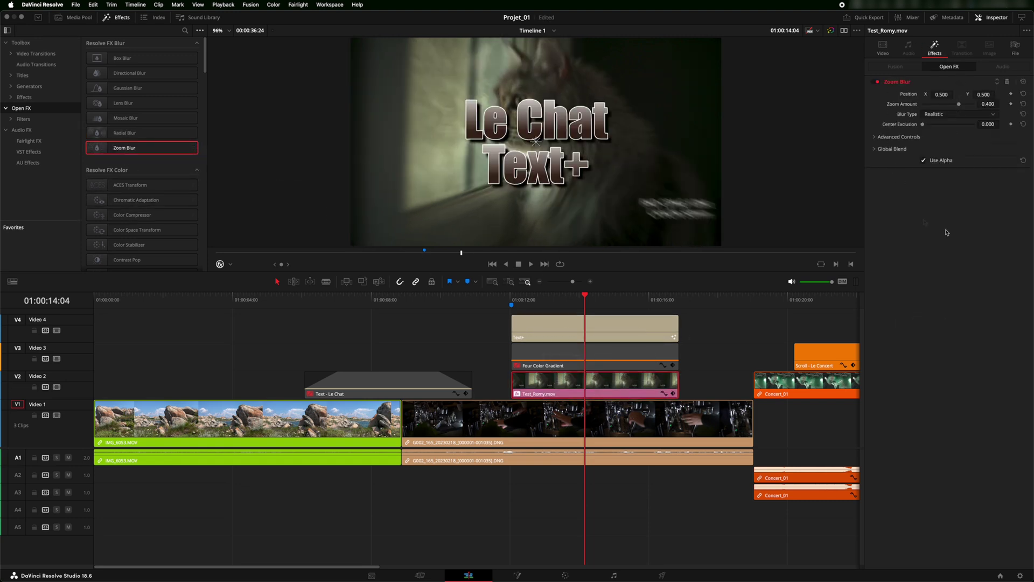
pyautogui.click(996, 17)
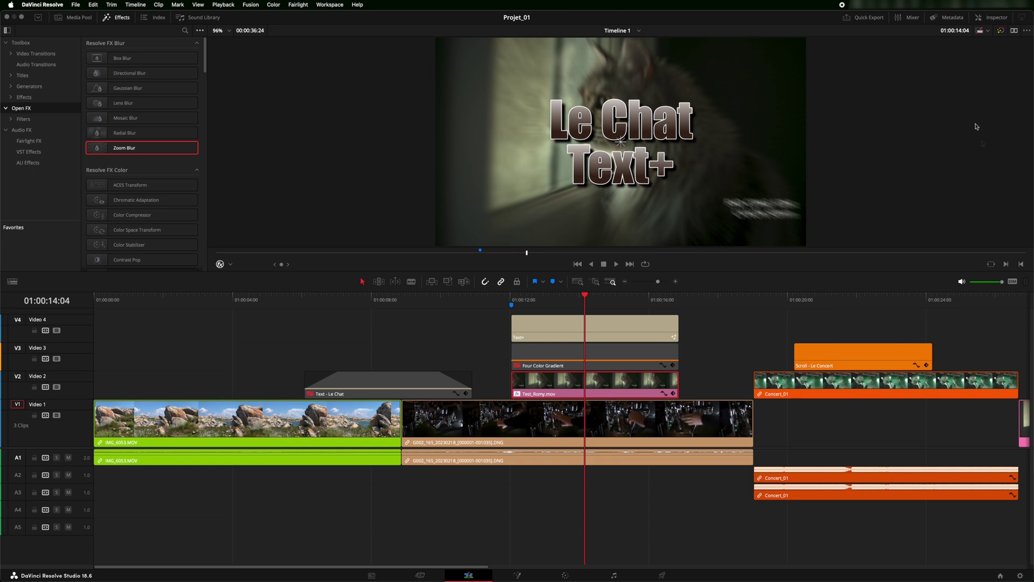
pyautogui.click(981, 17)
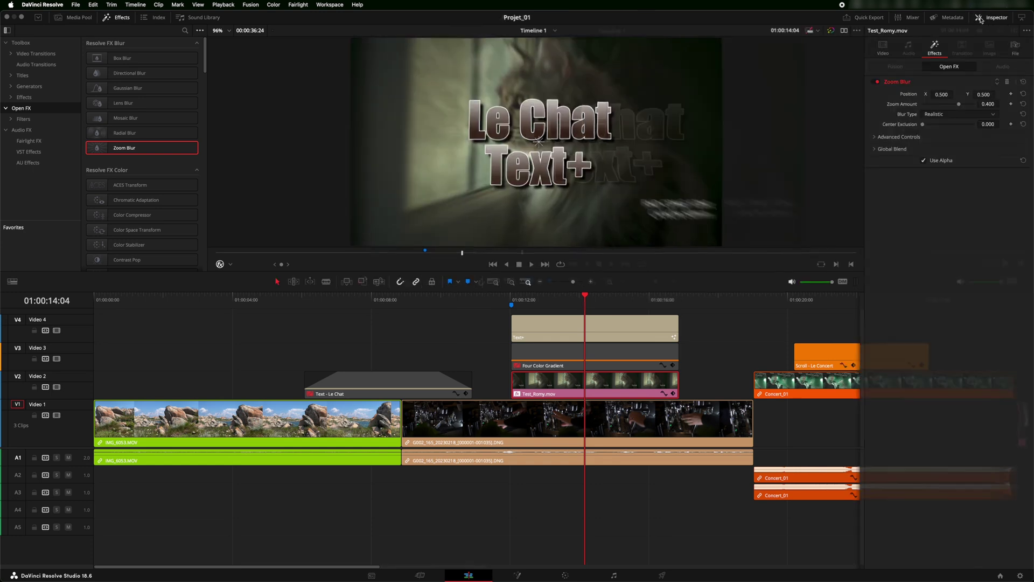
# Step: Try shifting the Test_Romy.mov clip horizontally with the Transform overlay shown, and reset its transform
pyautogui.click(883, 48)
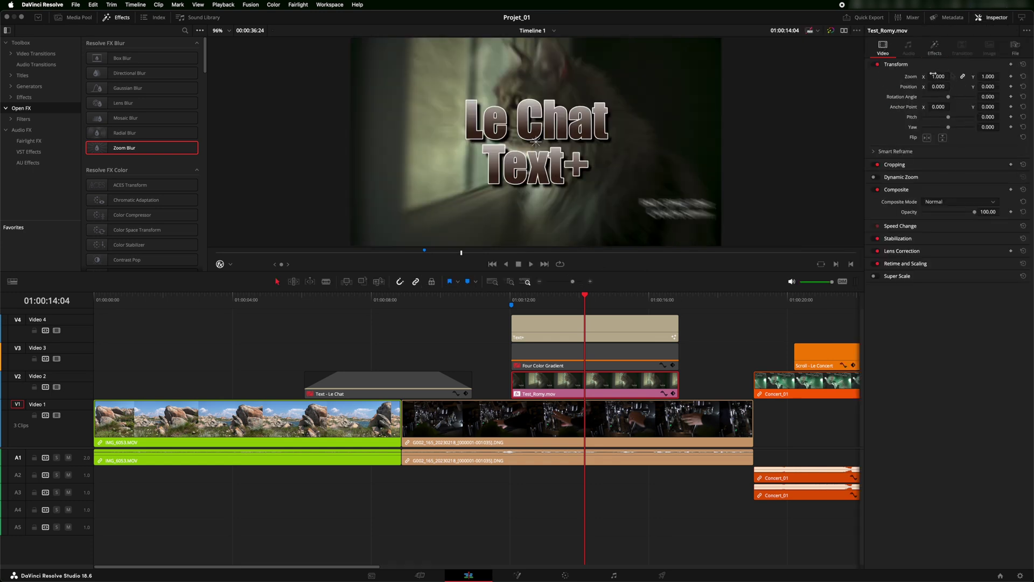
pyautogui.click(230, 265)
pyautogui.click(240, 283)
pyautogui.moveTo(936, 85); pyautogui.dragTo(938, 86)
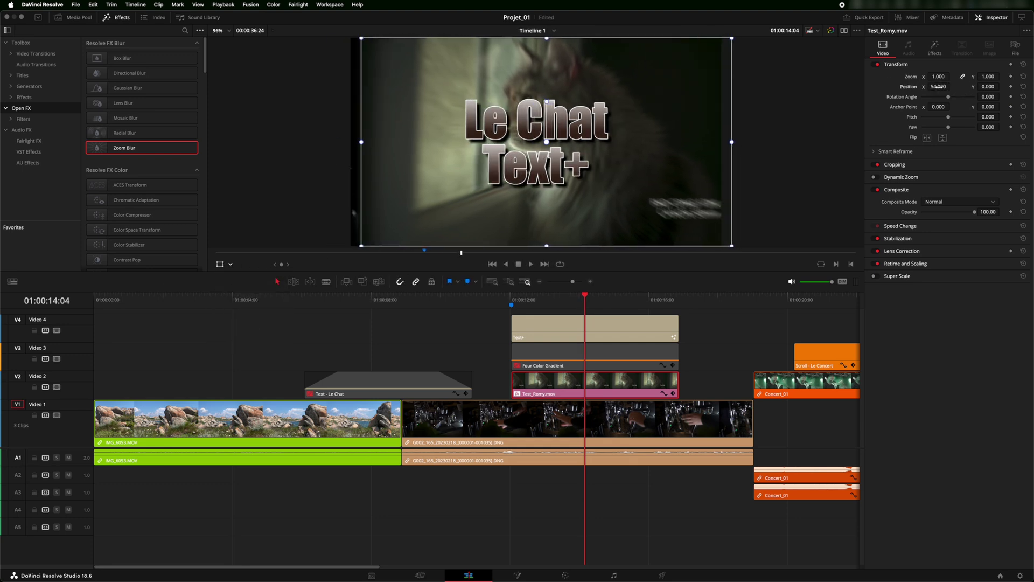
pyautogui.click(1023, 64)
# Step: Switch the viewer back to the Open FX overlay and disable the Zoom Blur on the Test_Romy.mov clip
pyautogui.click(232, 265)
pyautogui.click(239, 310)
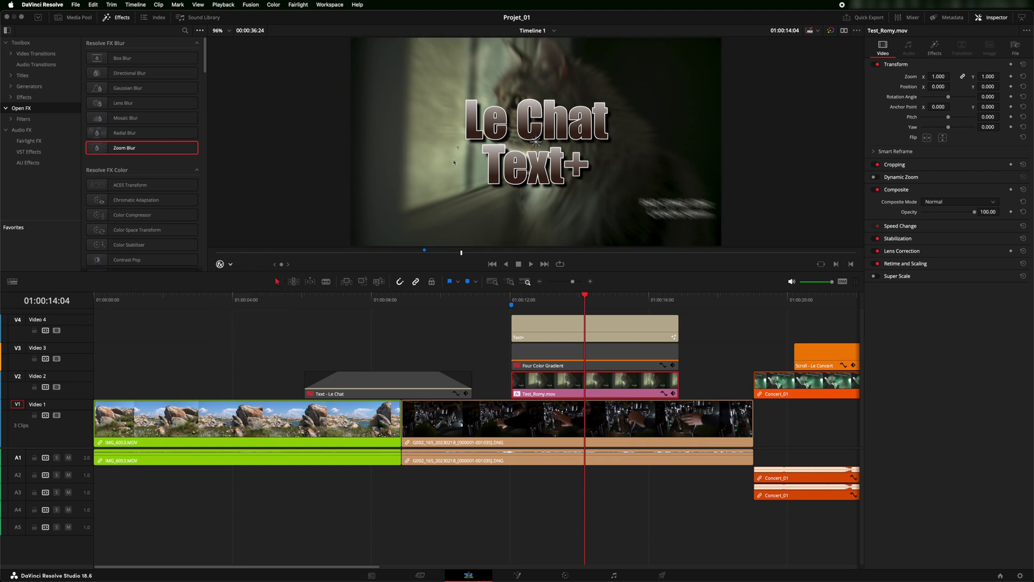
pyautogui.click(934, 48)
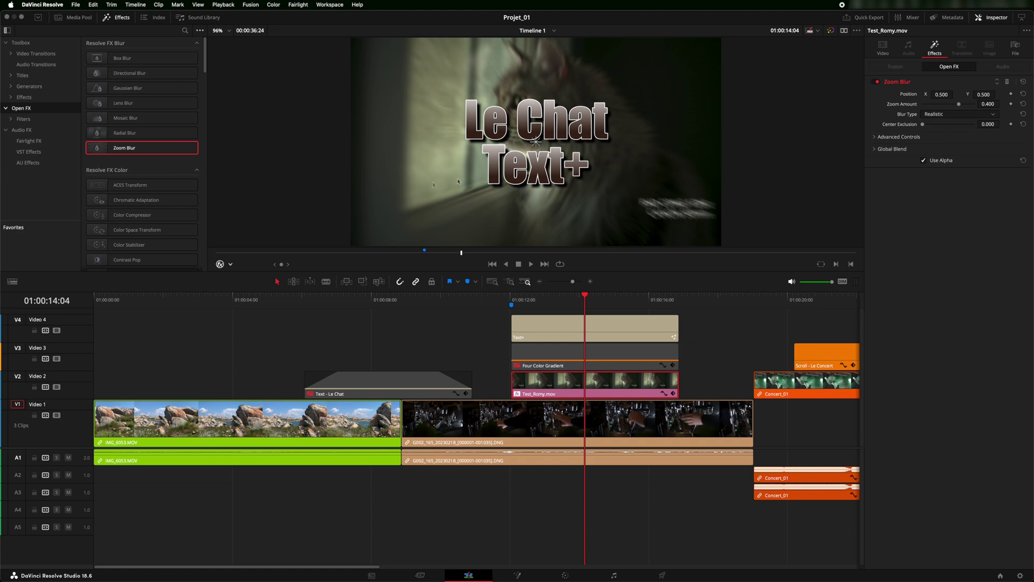
pyautogui.click(876, 82)
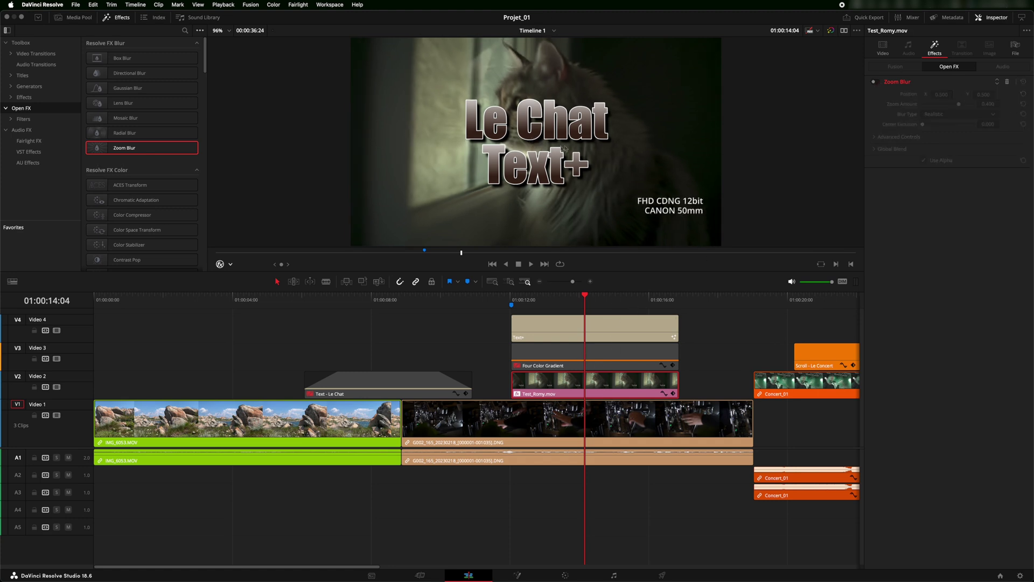
# Step: Compare the Test_Romy.mov clip with the Zoom Blur enabled and disabled, ending with the effect disabled
pyautogui.click(877, 82)
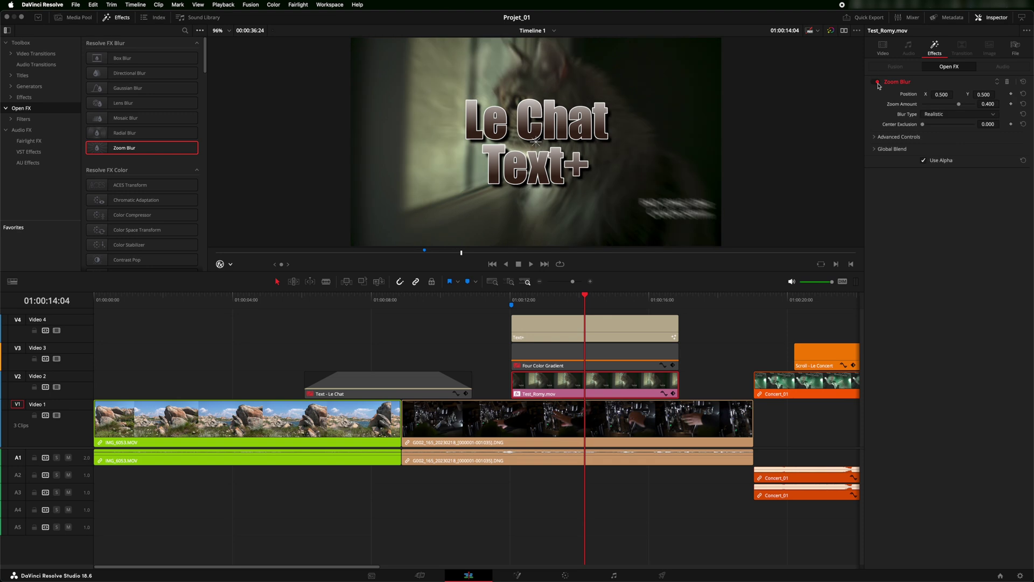
pyautogui.click(878, 83)
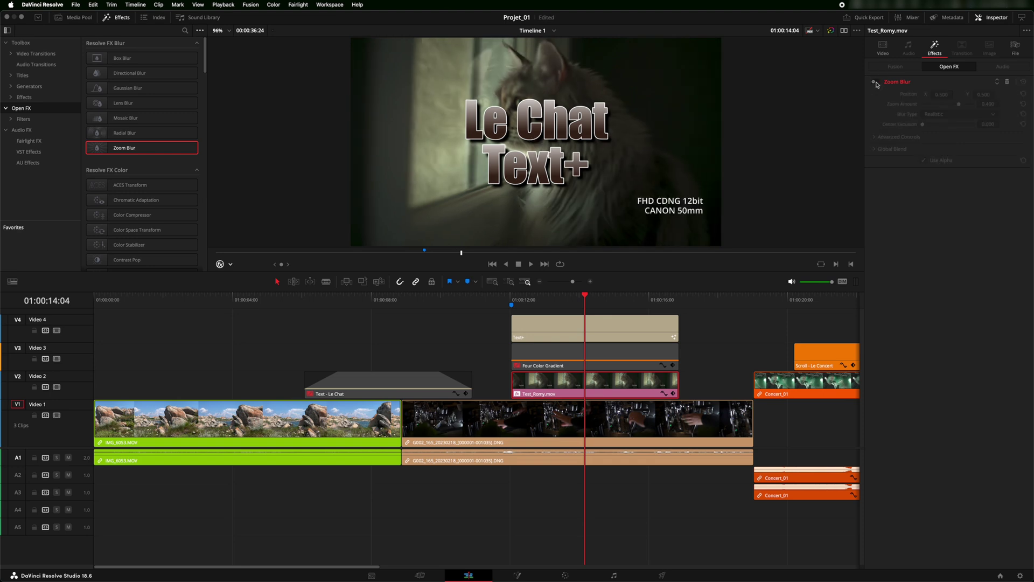
pyautogui.click(877, 83)
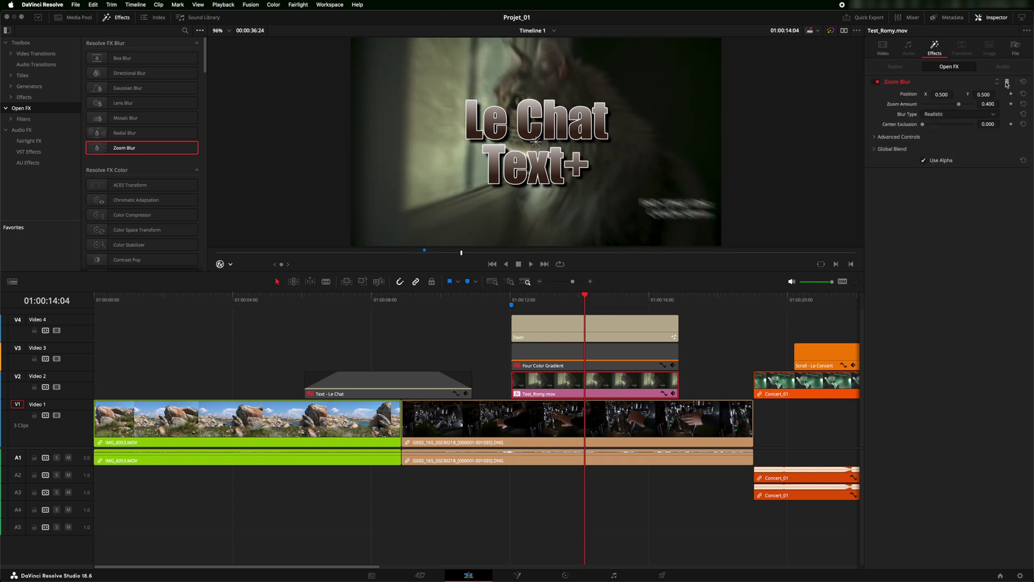
pyautogui.click(877, 83)
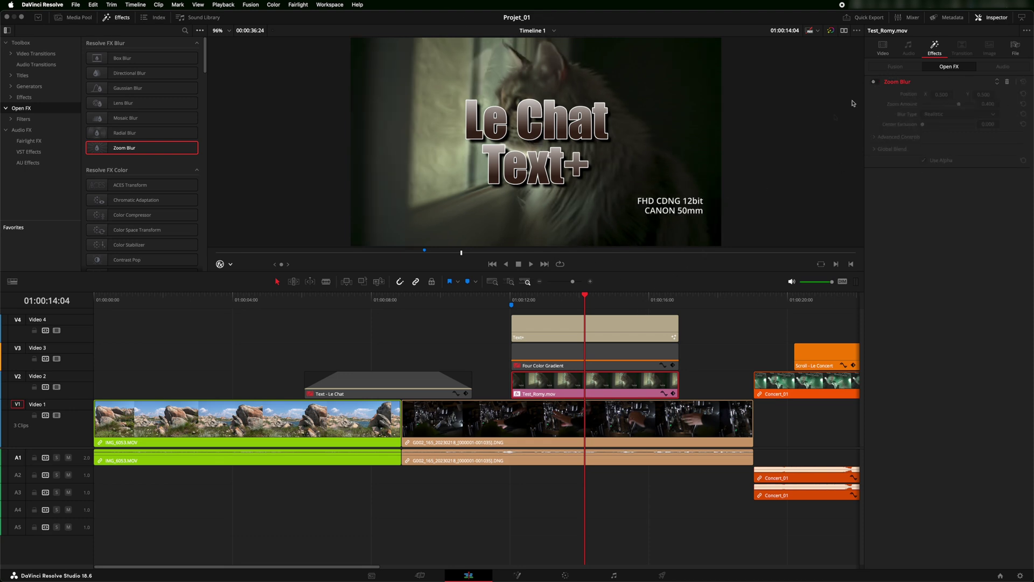
# Step: Switch the viewer overlay to Transform, delete the Zoom Blur from the Test_Romy.mov clip, and show the clip's video properties
pyautogui.click(232, 268)
pyautogui.click(240, 283)
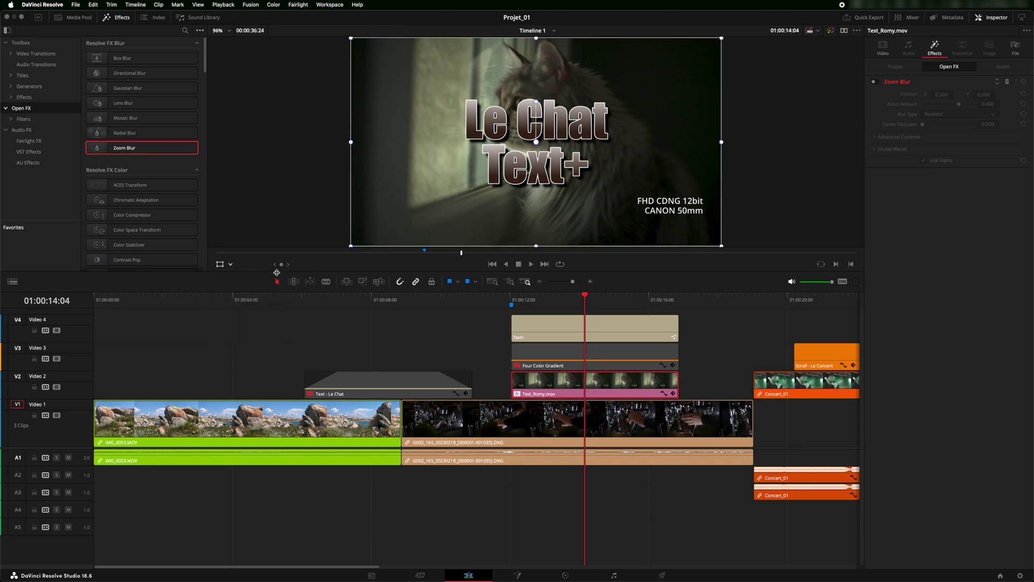
pyautogui.click(1007, 81)
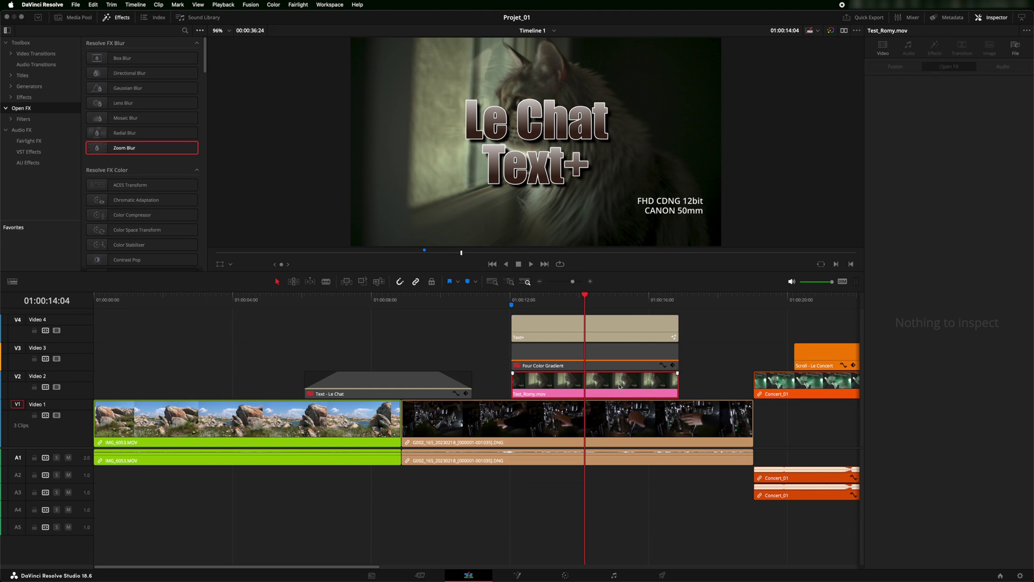
pyautogui.click(884, 47)
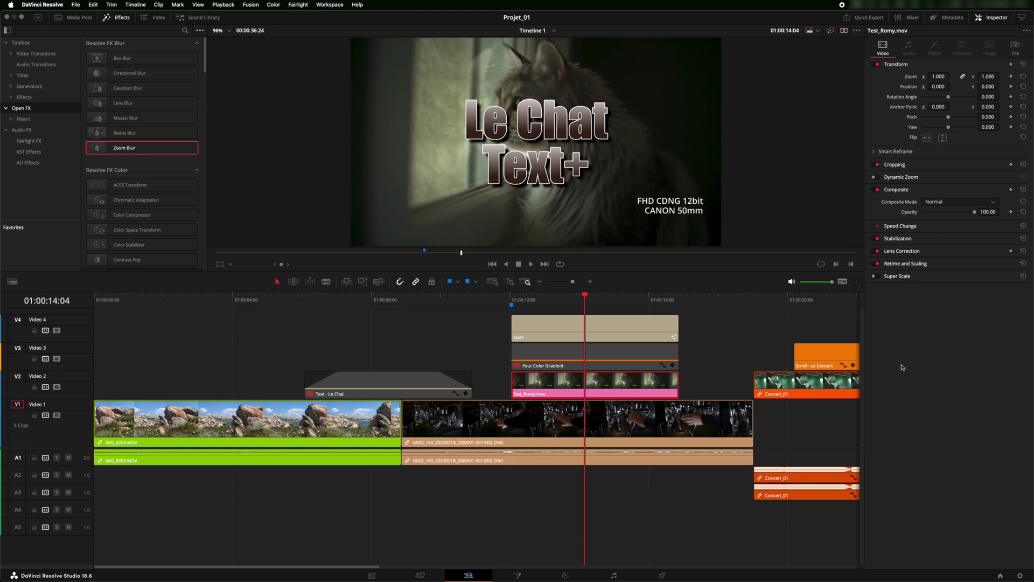
# Step: Add an Adjustment Clip on a new track above the Text+ title, trim its end to match the title, and save the project
pyautogui.moveTo(81, 447); pyautogui.dragTo(80, 465)
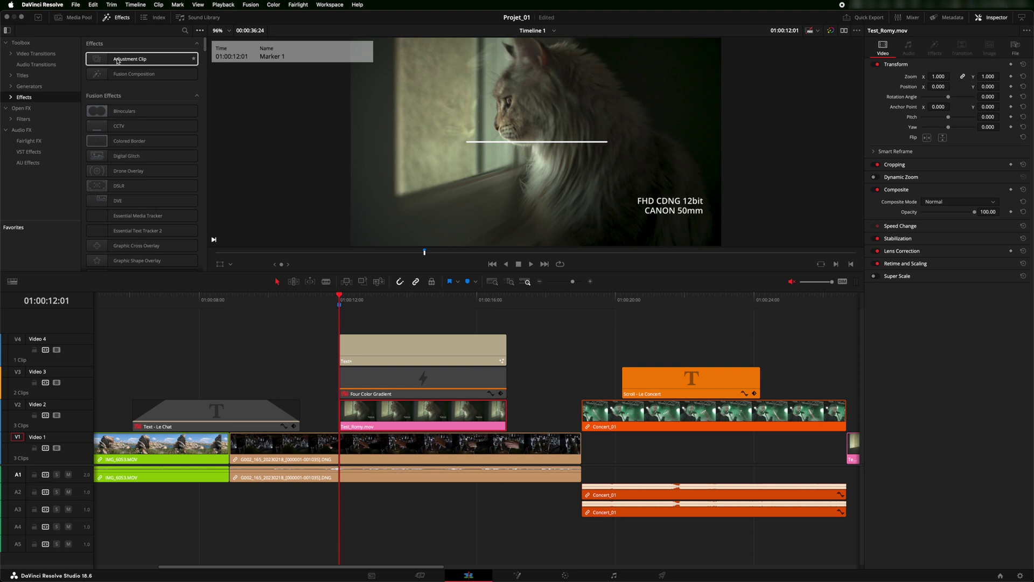
pyautogui.moveTo(118, 61); pyautogui.dragTo(400, 303)
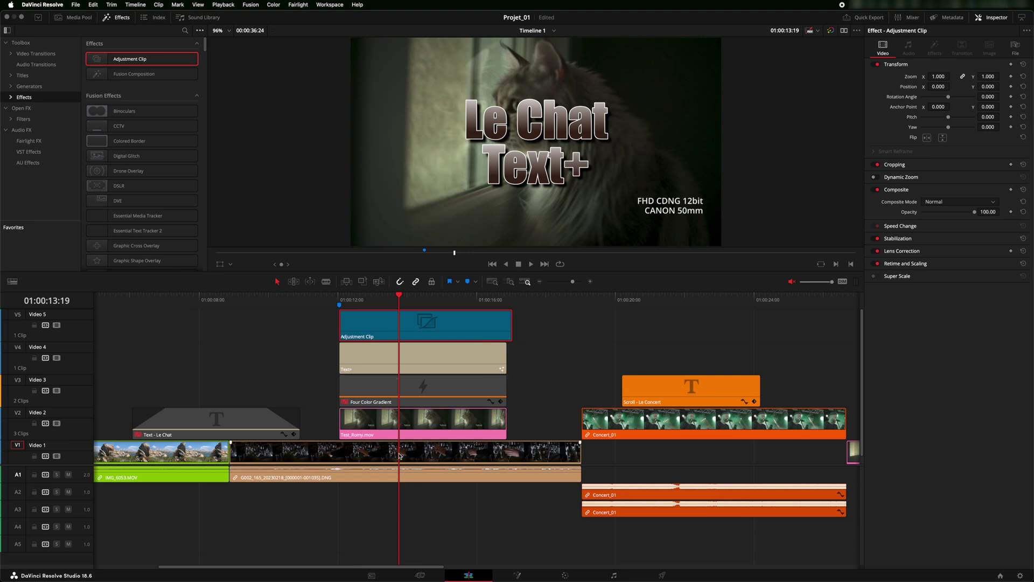
pyautogui.moveTo(506, 329); pyautogui.dragTo(505, 329)
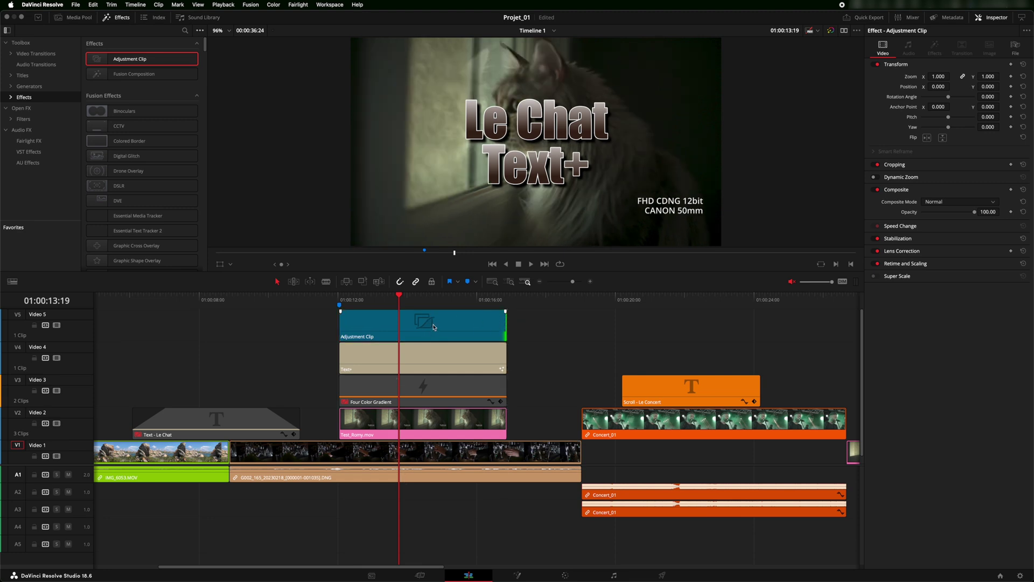
pyautogui.click(434, 327)
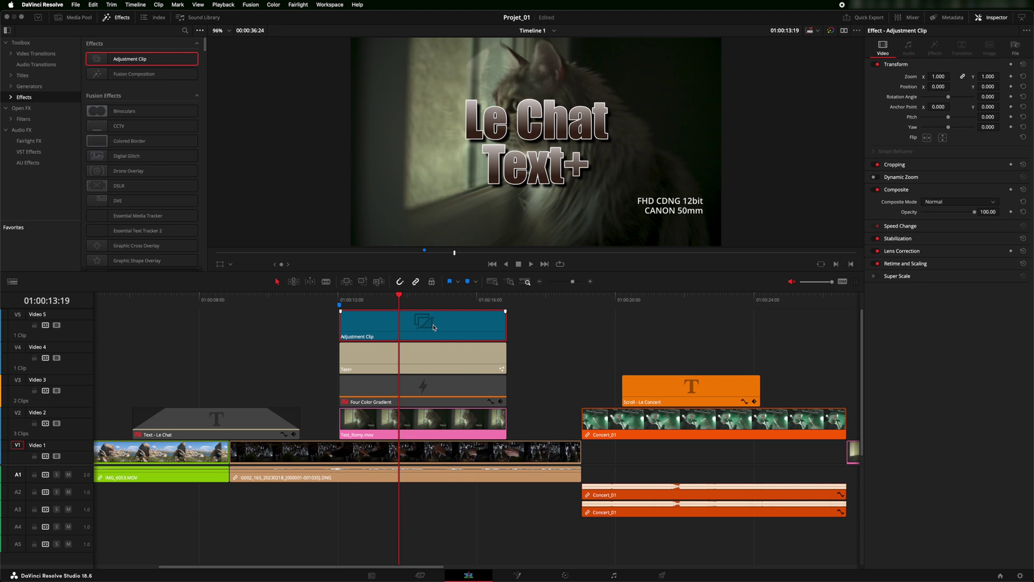
pyautogui.press('super+s')
# Step: Apply the Open FX Gaussian Blur to the Adjustment Clip and check its effect with Test_Romy.mov disabled and re-enabled
pyautogui.click(22, 110)
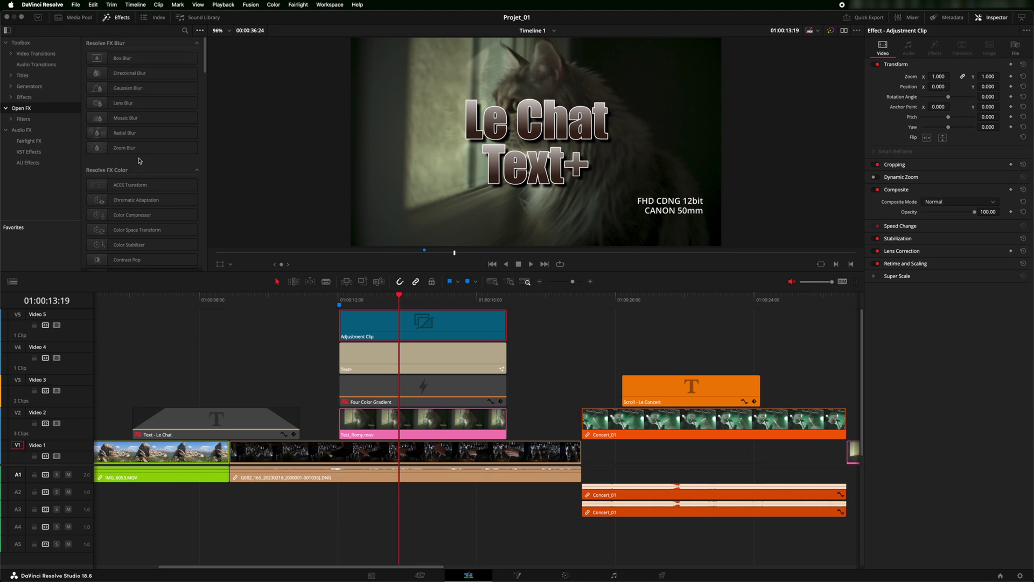
pyautogui.moveTo(139, 88); pyautogui.dragTo(398, 321)
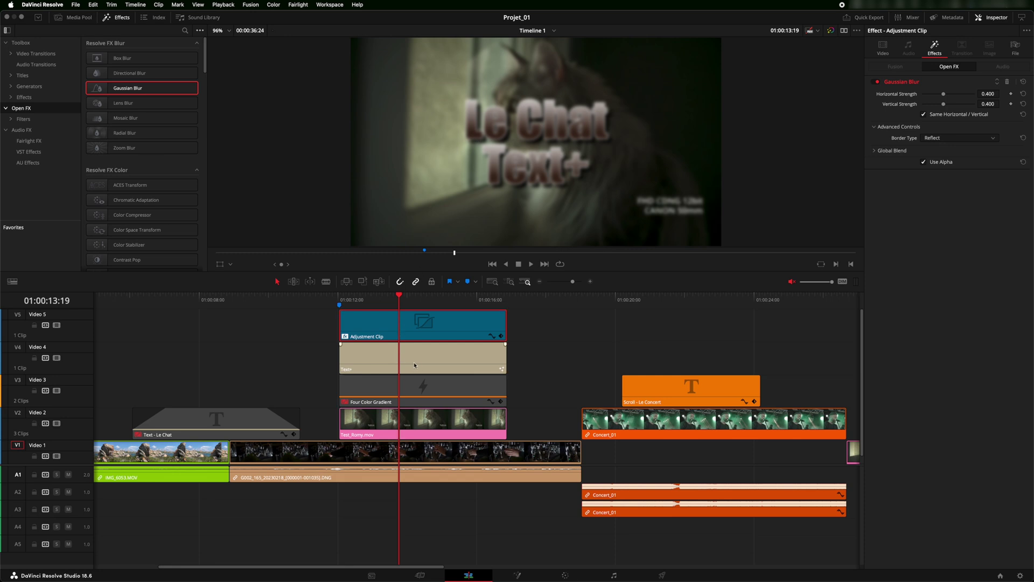
pyautogui.click(411, 429)
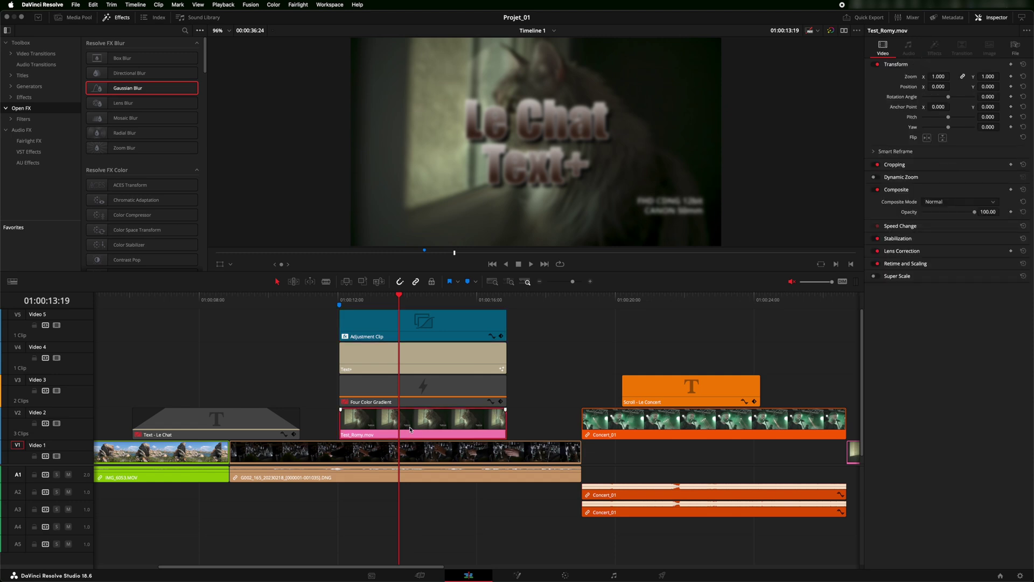
pyautogui.press('d')
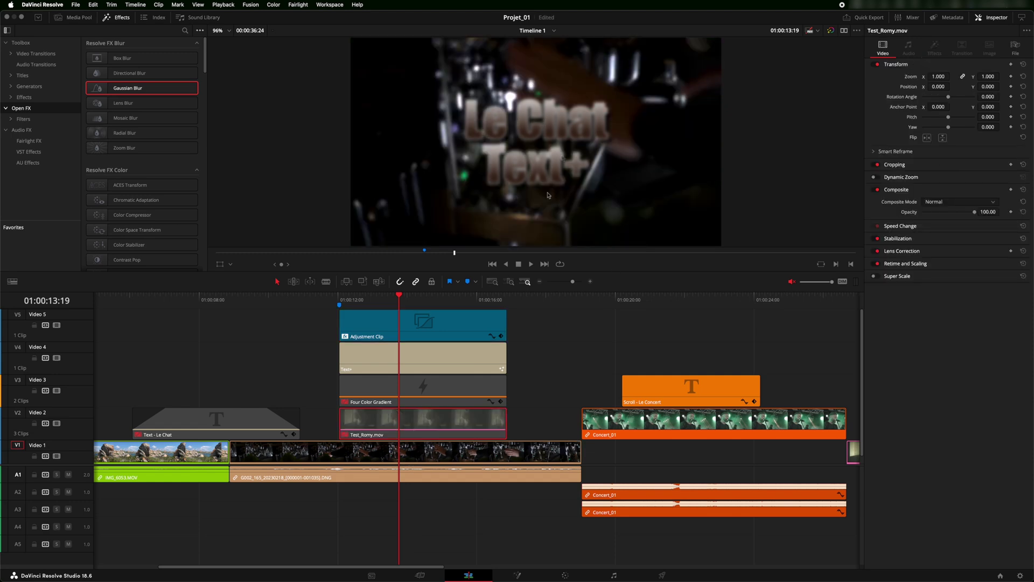
pyautogui.press('d')
# Step: Swap the track order so the Text+ title sits on Video 5 directly above the Adjustment Clip on Video 4
pyautogui.click(406, 326)
pyautogui.click(413, 357)
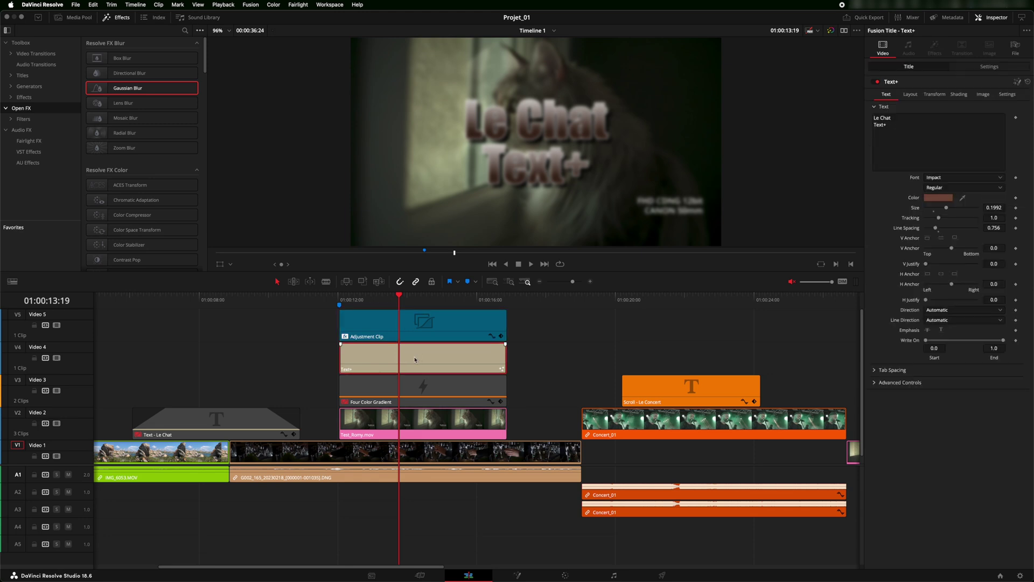
pyautogui.moveTo(412, 357); pyautogui.dragTo(246, 357)
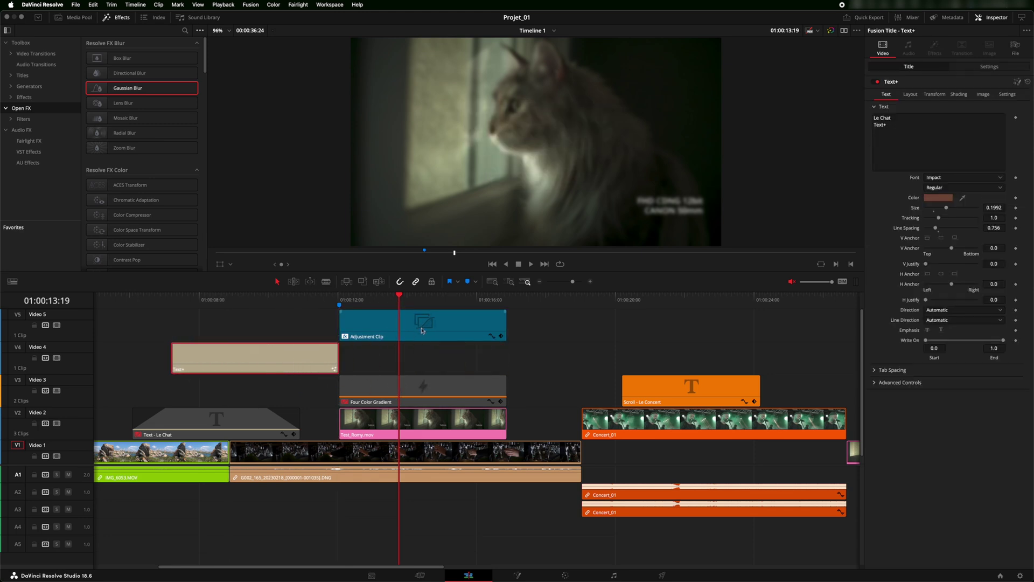
pyautogui.moveTo(424, 324); pyautogui.dragTo(425, 358)
pyautogui.moveTo(286, 360); pyautogui.dragTo(443, 328)
pyautogui.press('space')
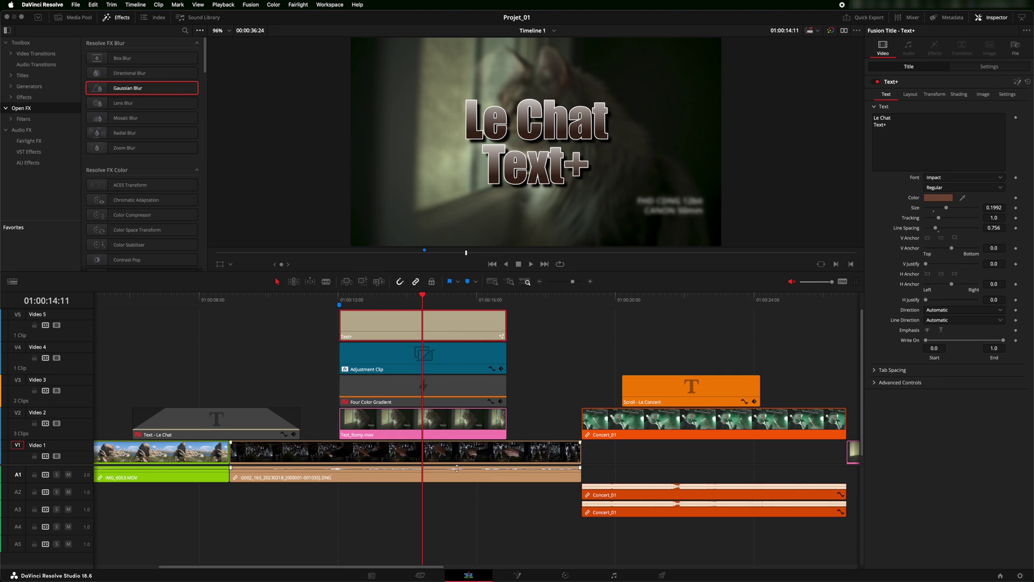
# Step: Shift the Adjustment Clip later so it starts at about 01:00:13:14 and play through the end of the Test_Romy.mov clip
pyautogui.click(398, 360)
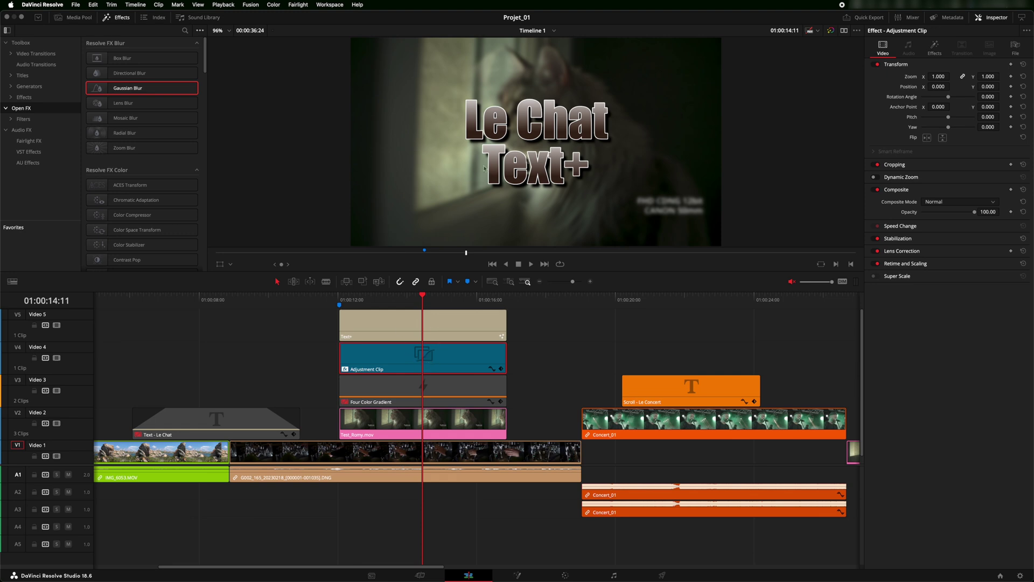
pyautogui.moveTo(405, 360); pyautogui.dragTo(455, 363)
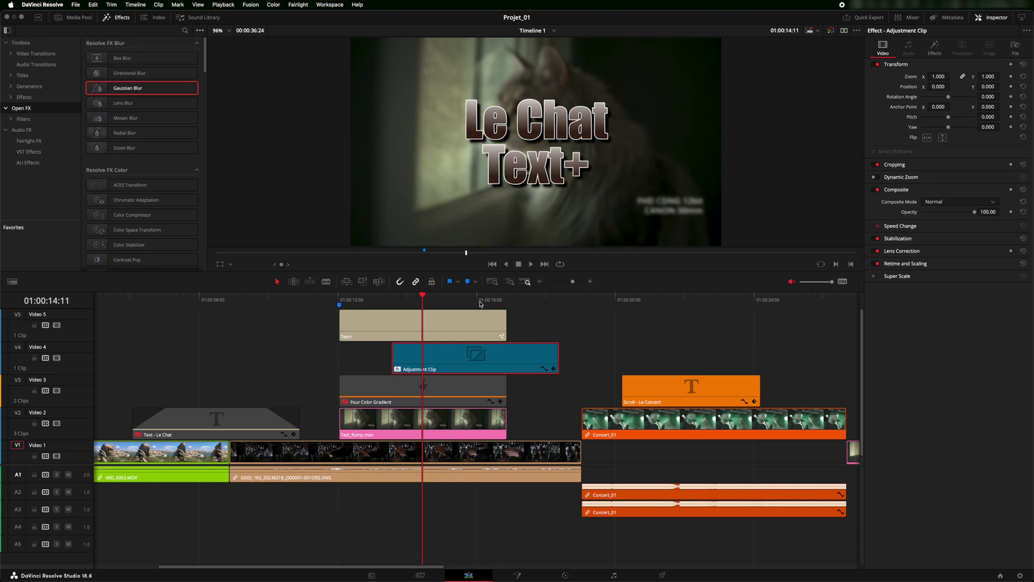
pyautogui.click(480, 300)
pyautogui.press('space')
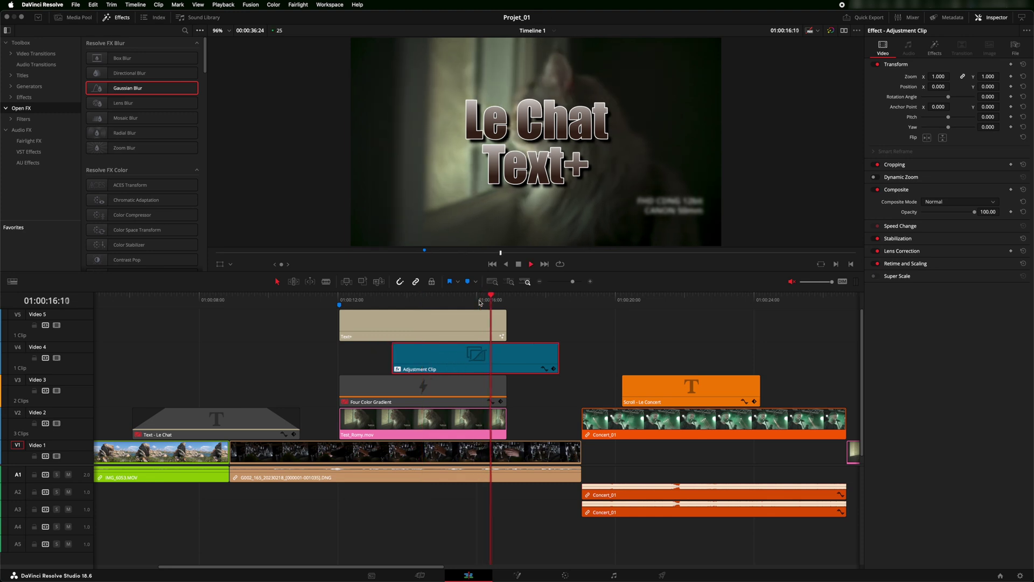
pyautogui.press('space')
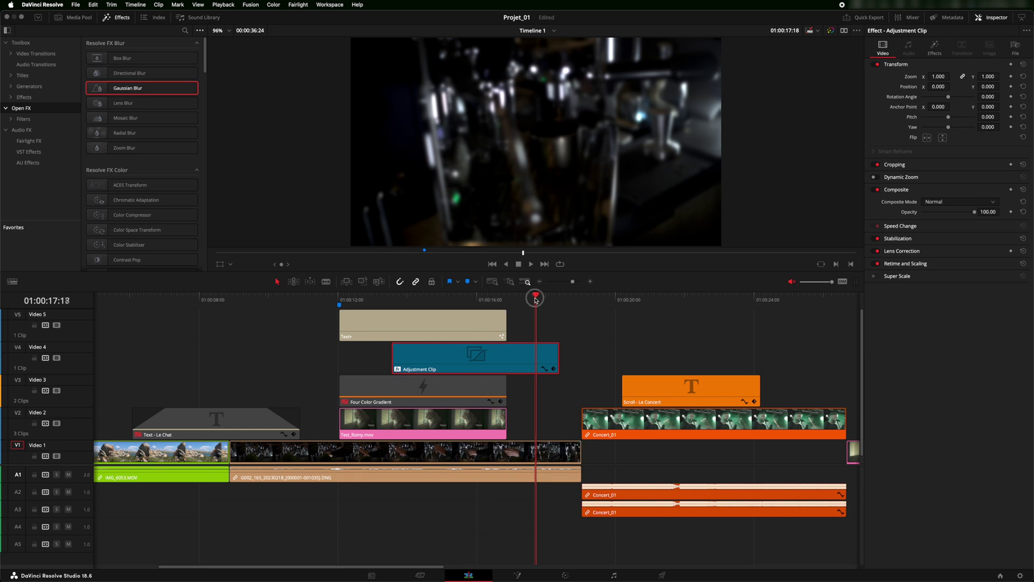
# Step: Shorten the Adjustment Clip so it ends slightly past the Test_Romy.mov clip, and play the section to check the blurred range
pyautogui.press('Left')
pyautogui.press('Left')
pyautogui.press('Left')
pyautogui.press('Left')
pyautogui.moveTo(555, 357); pyautogui.dragTo(531, 357)
pyautogui.moveTo(399, 299); pyautogui.dragTo(364, 296)
pyautogui.press('space')
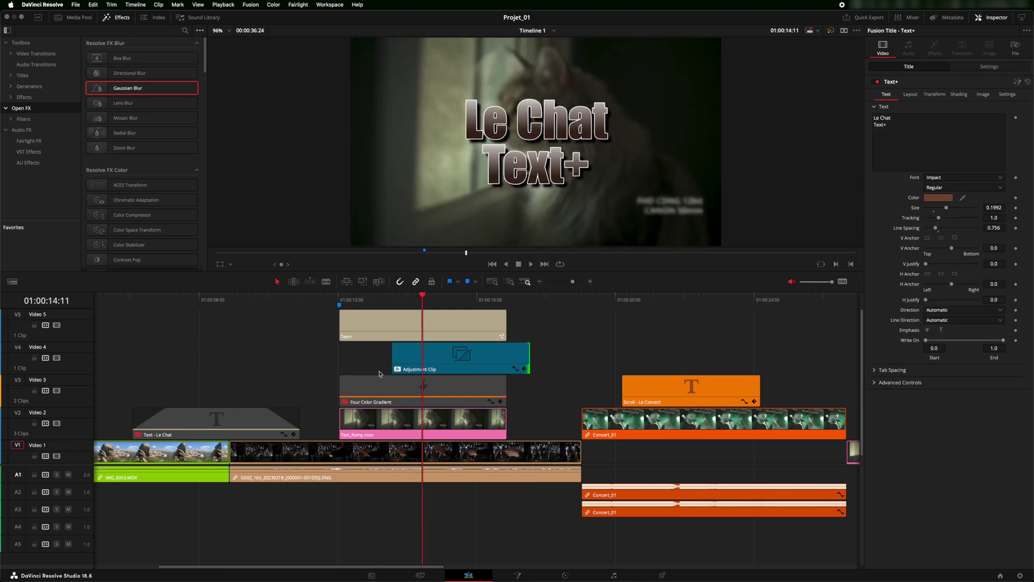
pyautogui.press('space')
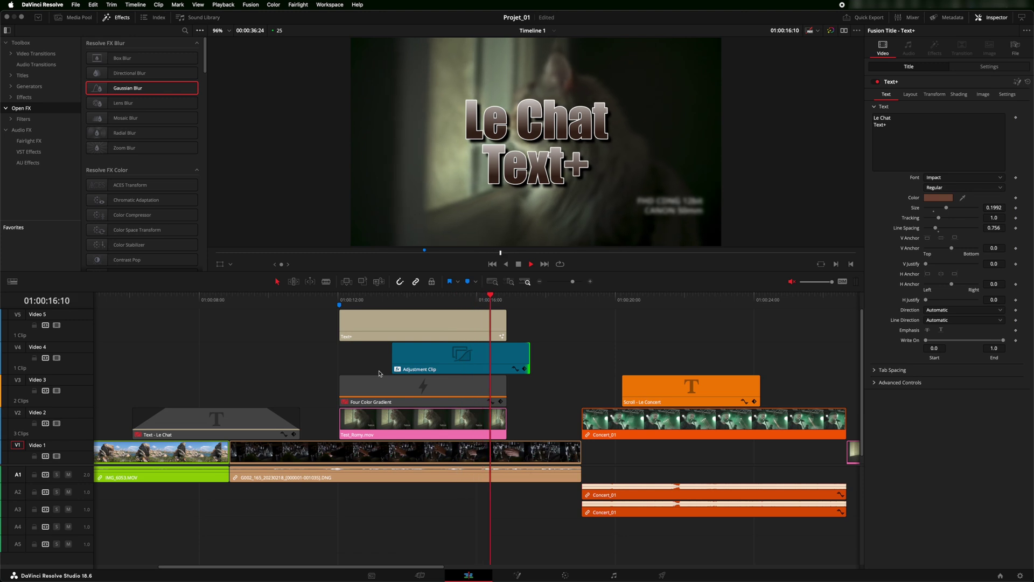
pyautogui.press('space')
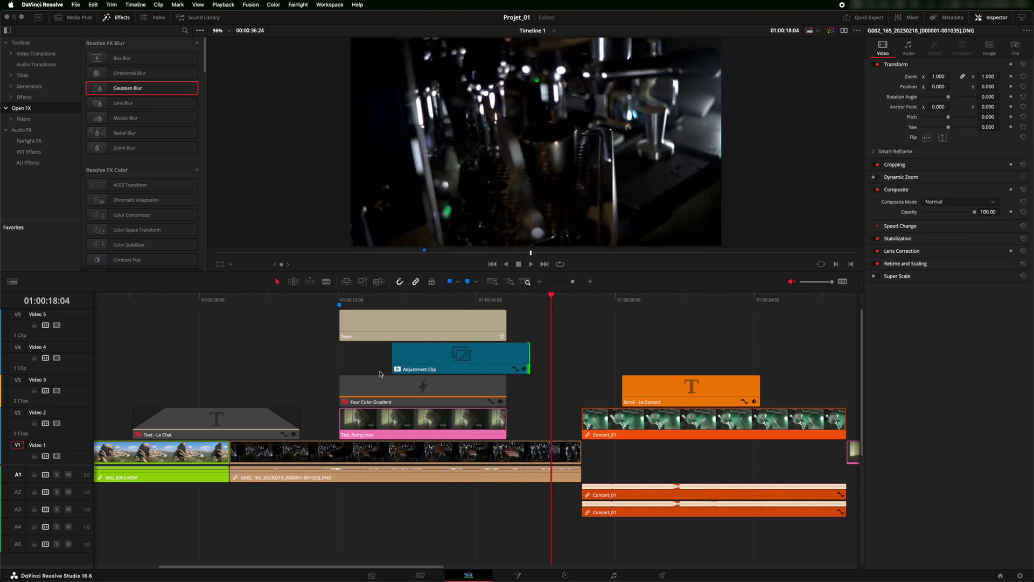
# Step: Select the Adjustment Clip with the playhead at 01:00:15:10 and disable its Gaussian Blur
pyautogui.click(455, 299)
pyautogui.click(462, 358)
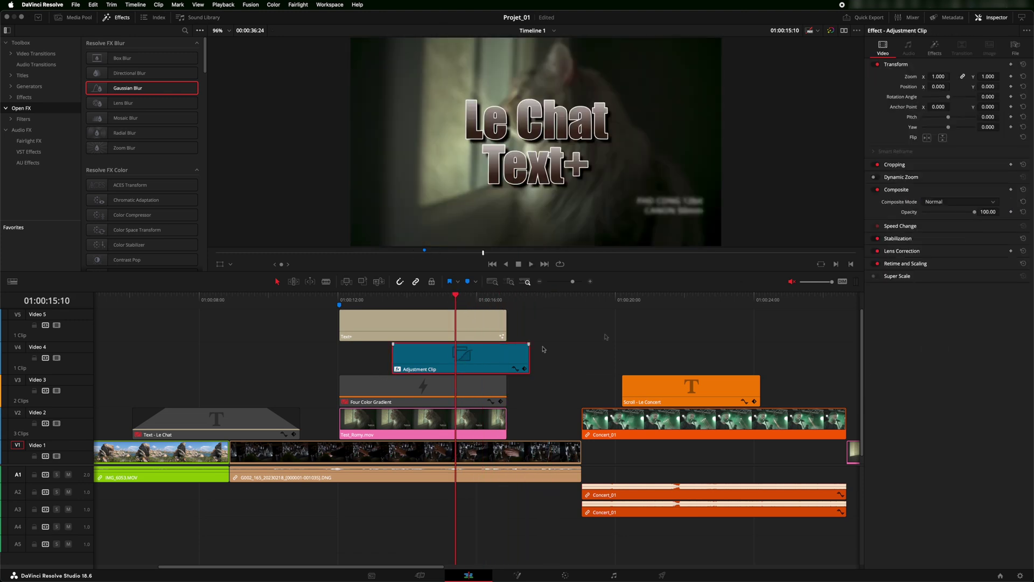
pyautogui.click(935, 49)
pyautogui.click(877, 81)
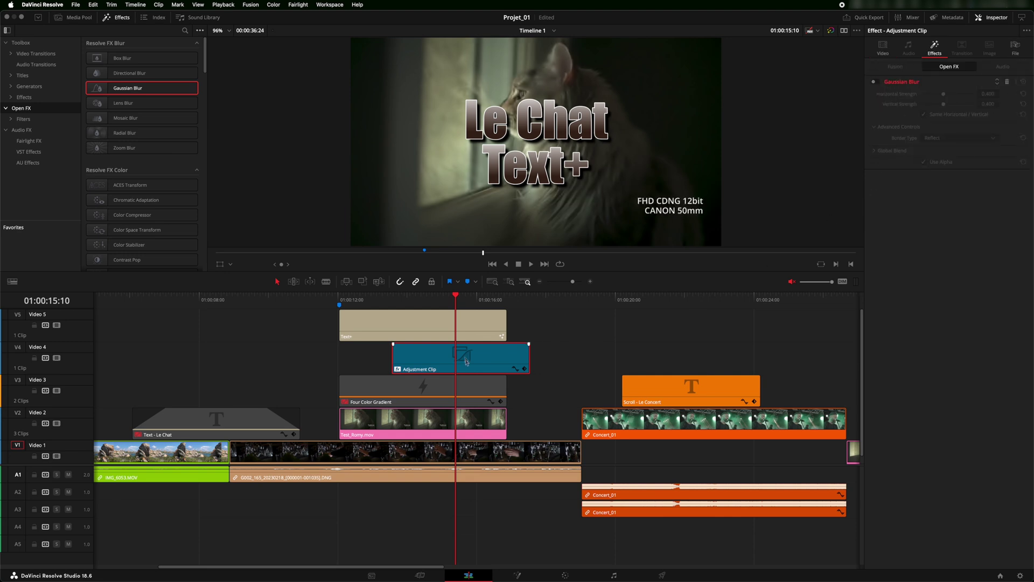
# Step: Set the Adjustment Clip's zoom to 1.200 and play the timeline from just before the clip to past its end
pyautogui.moveTo(458, 300); pyautogui.dragTo(395, 300)
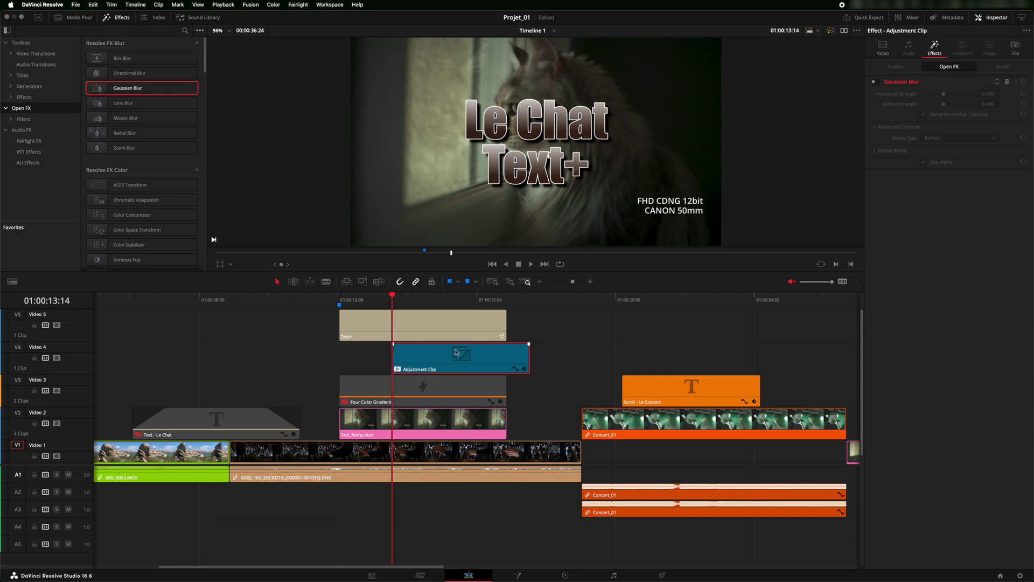
pyautogui.click(883, 48)
pyautogui.moveTo(983, 77); pyautogui.dragTo(992, 76)
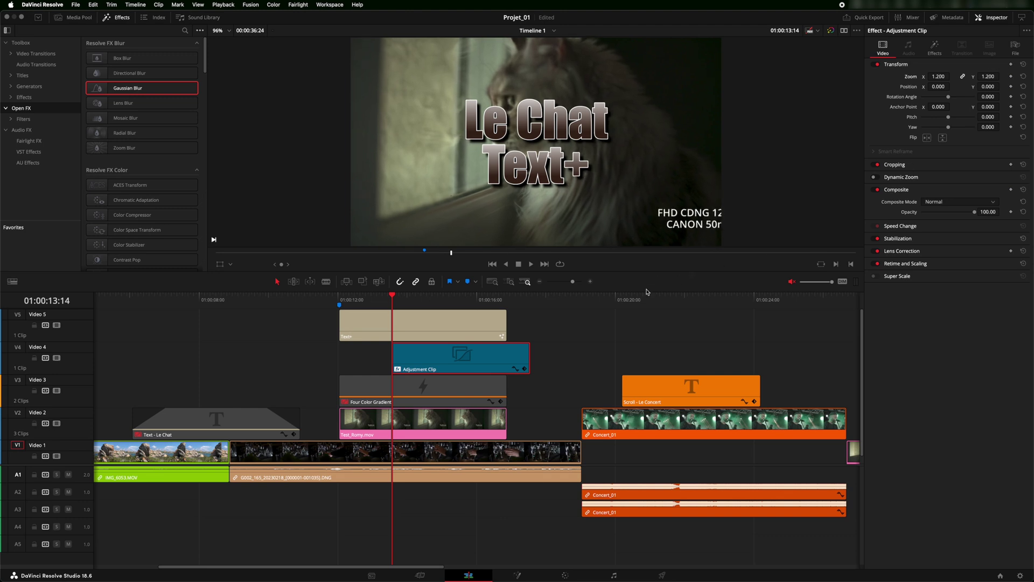
pyautogui.moveTo(393, 298); pyautogui.dragTo(362, 298)
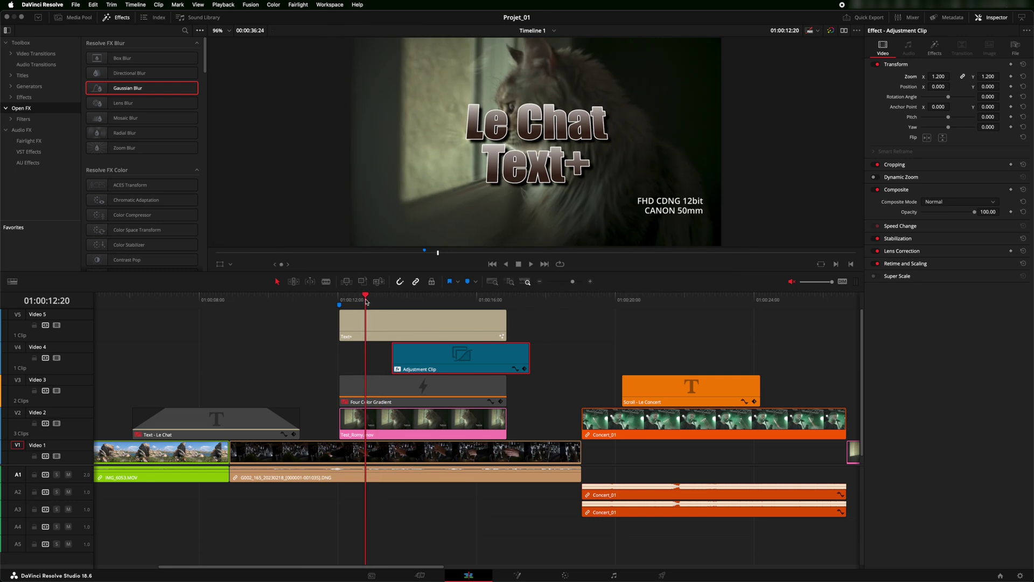
pyautogui.press('space')
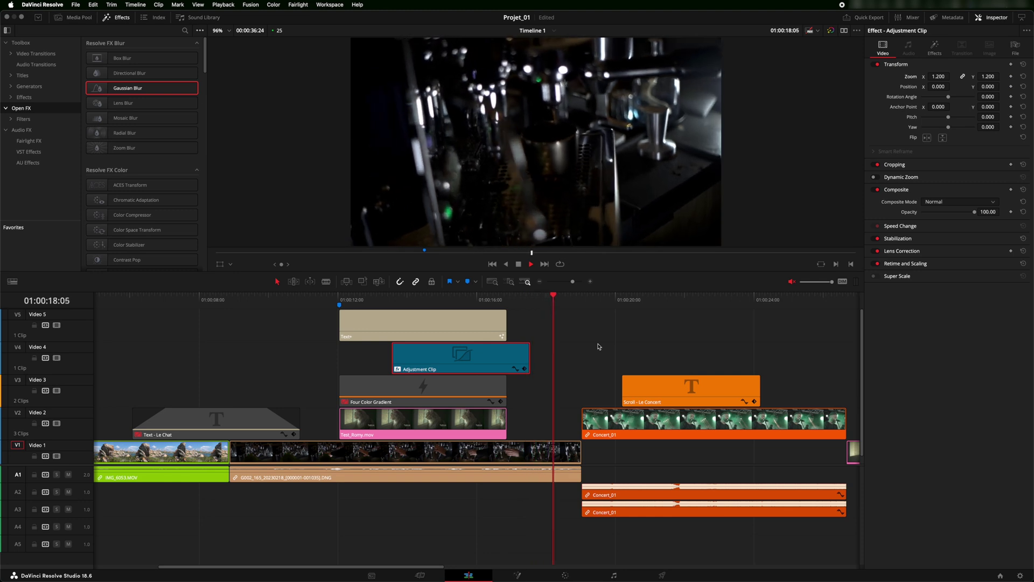
pyautogui.press('space')
# Step: Move the Adjustment Clip within the Test_Romy.mov clip's range, delete it, and return the Text+ title to Video 4
pyautogui.moveTo(468, 358); pyautogui.dragTo(430, 358)
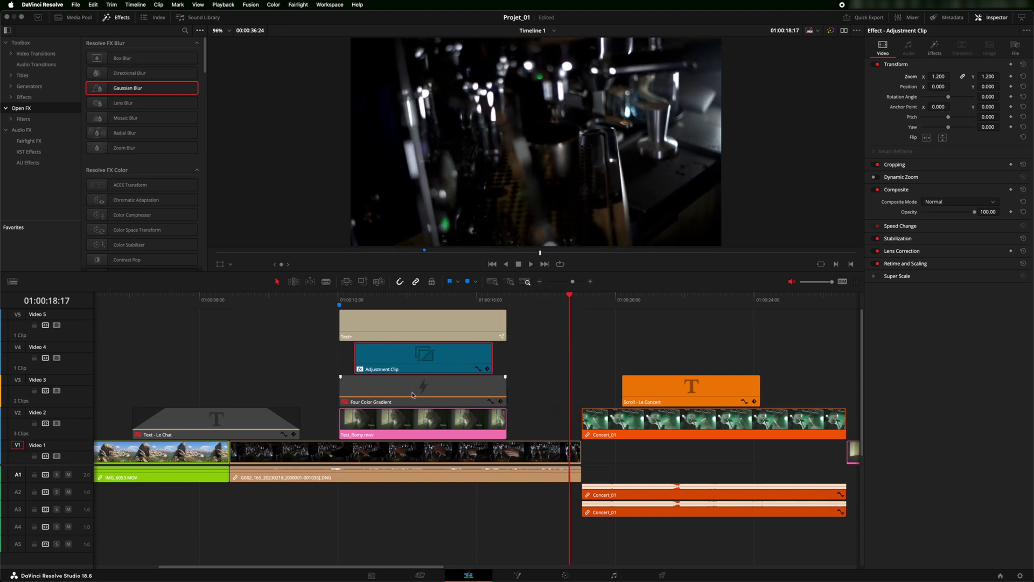
pyautogui.click(415, 330)
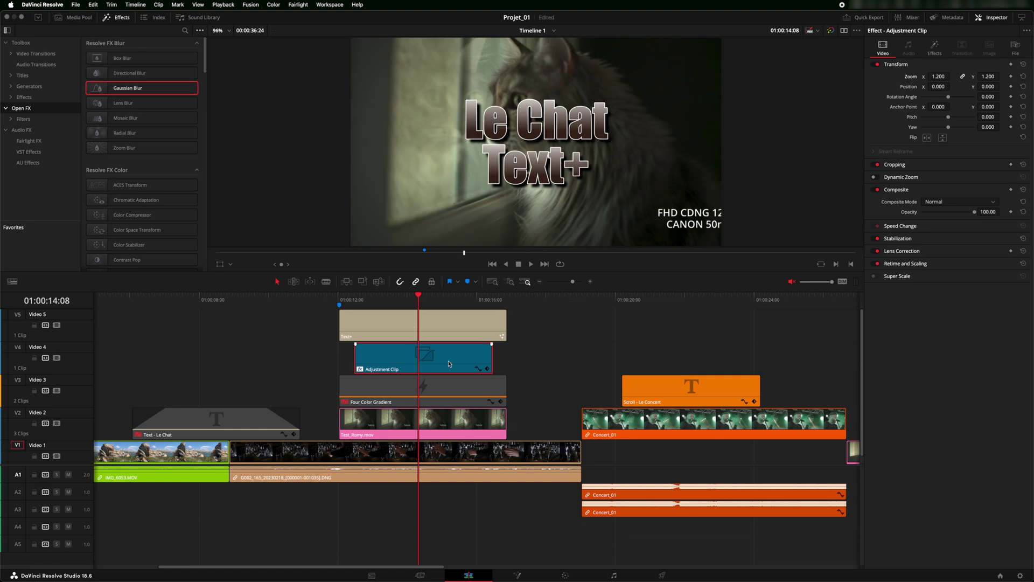
pyautogui.press('Delete')
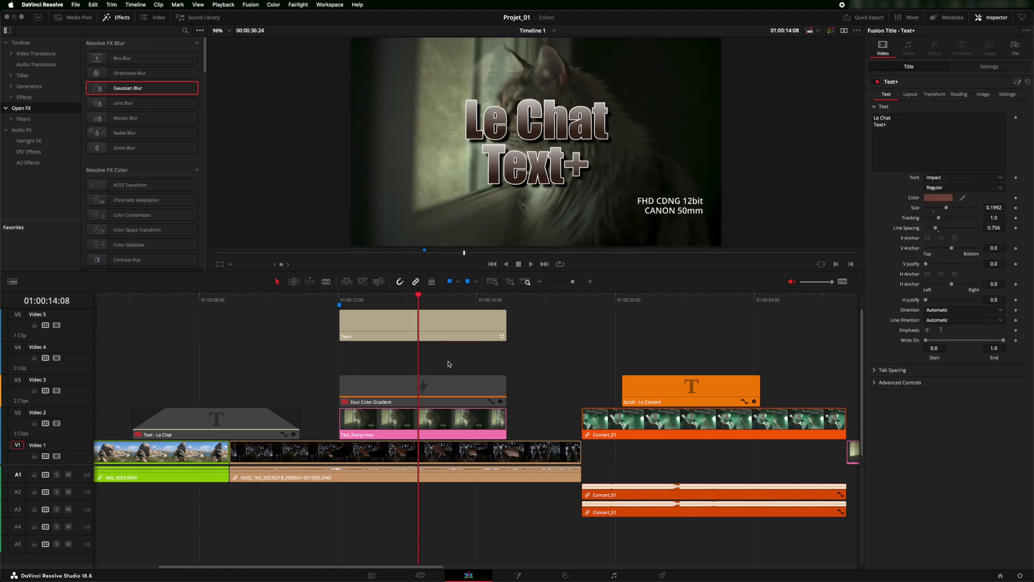
pyautogui.moveTo(425, 344); pyautogui.dragTo(426, 358)
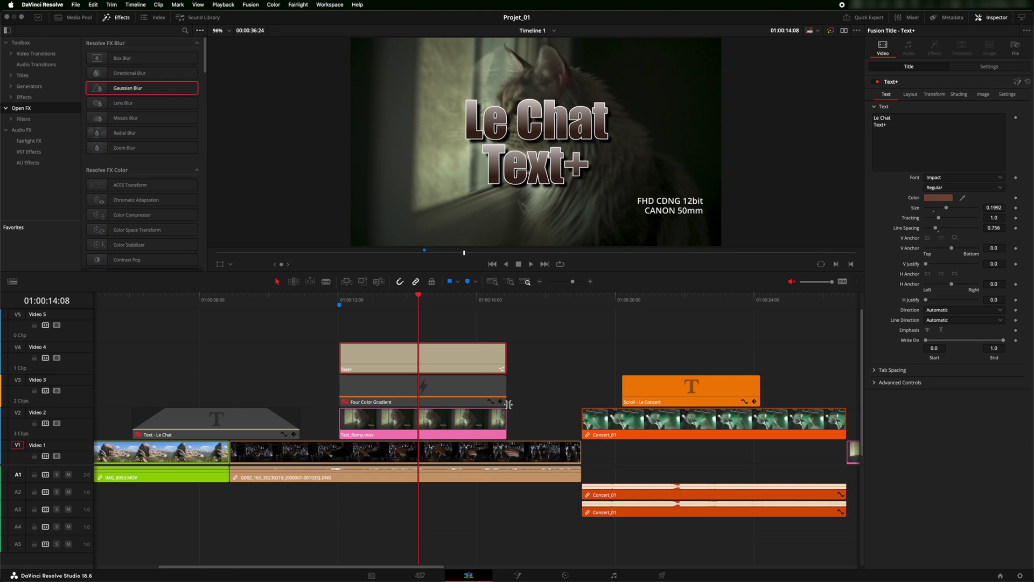
# Step: Deselect the Text+ title, hide the effects library and move the playhead to 01:00:13:20
pyautogui.click(520, 387)
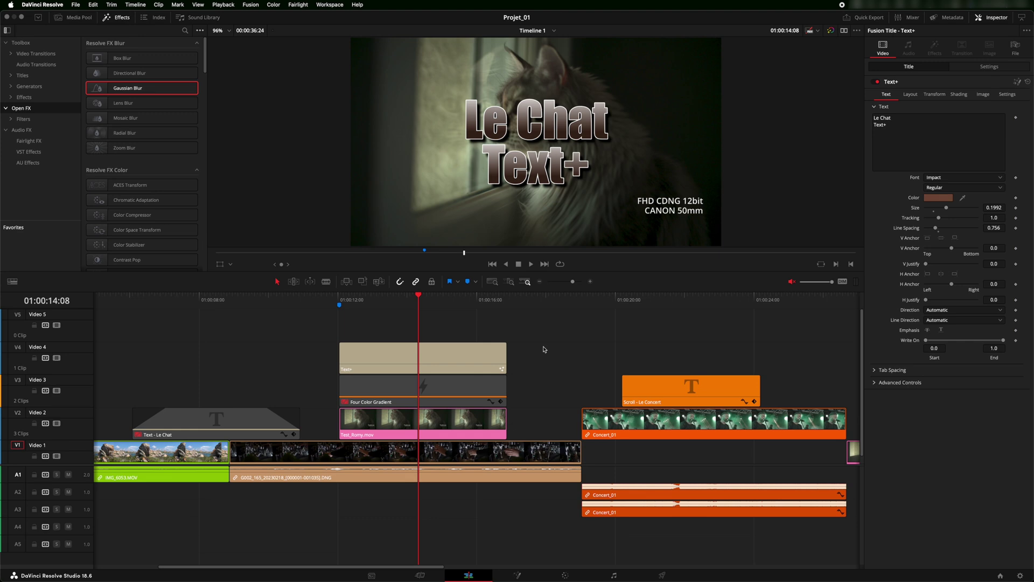
pyautogui.click(117, 17)
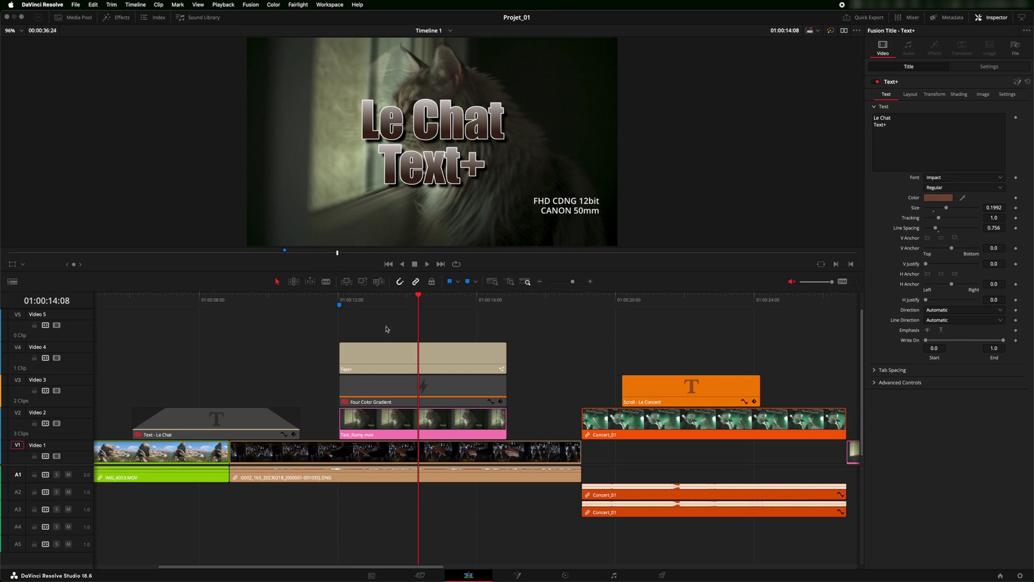
pyautogui.moveTo(419, 295)
pyautogui.mouseDown()
pyautogui.moveTo(385, 298)
pyautogui.moveTo(400, 300)
pyautogui.mouseUp()
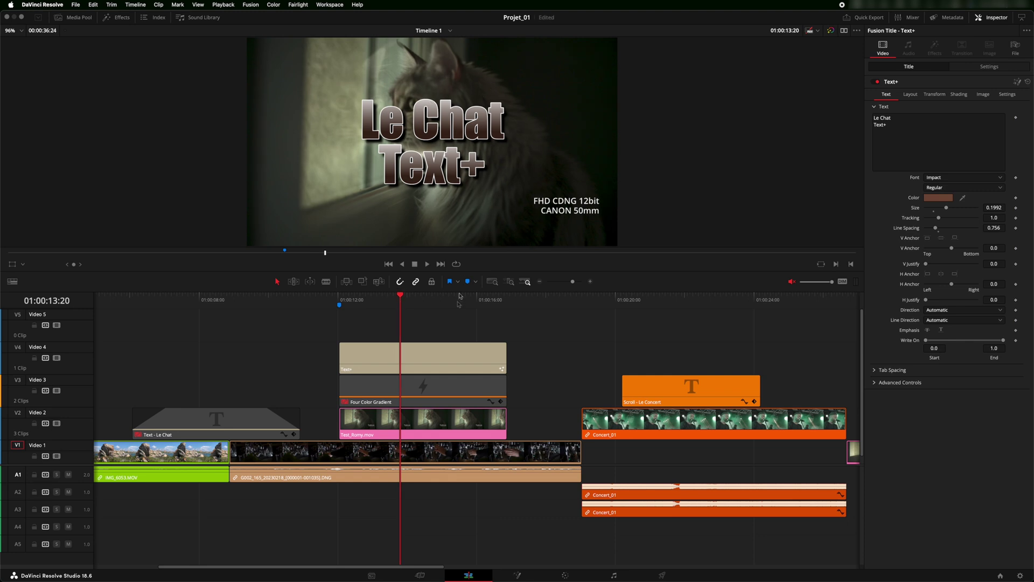
# Step: Try a zoom of 1.320 on the Test_Romy.mov clip and reset its zoom
pyautogui.click(431, 419)
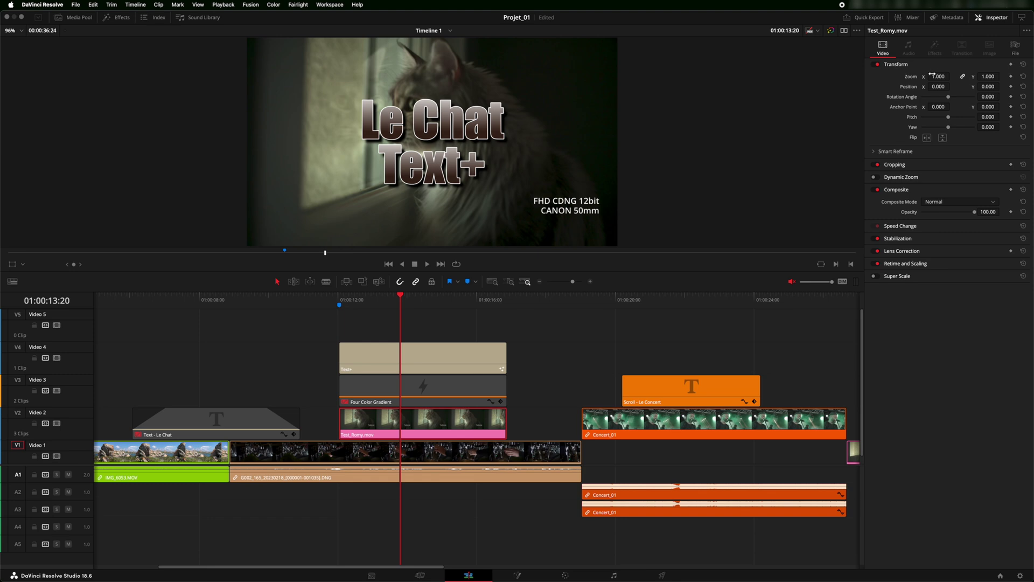
pyautogui.moveTo(938, 77); pyautogui.dragTo(948, 77)
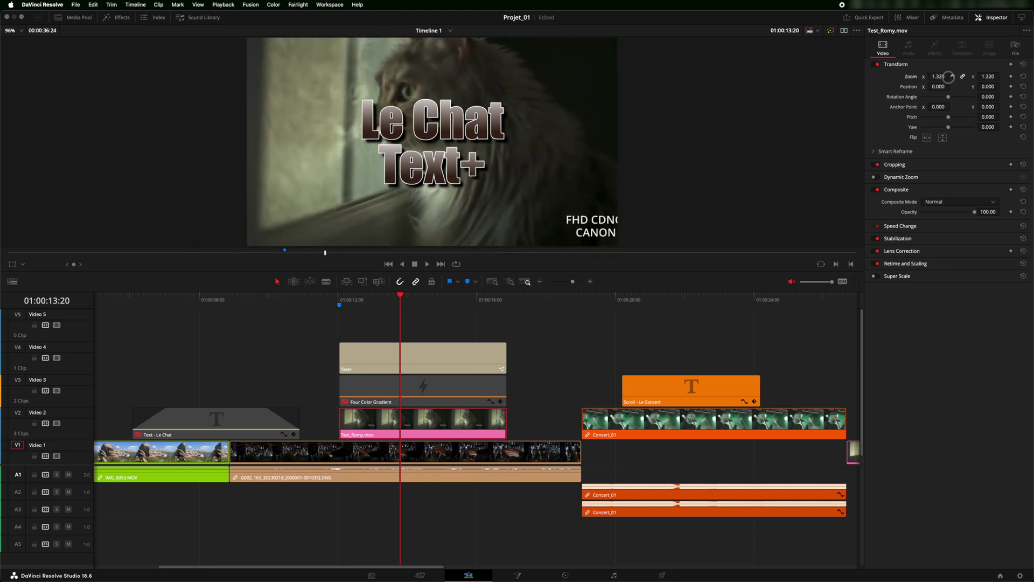
pyautogui.click(1024, 78)
# Step: Try a transform zoom of 1.300 on the Text+ title on Video 4, reset it and save the project
pyautogui.click(448, 357)
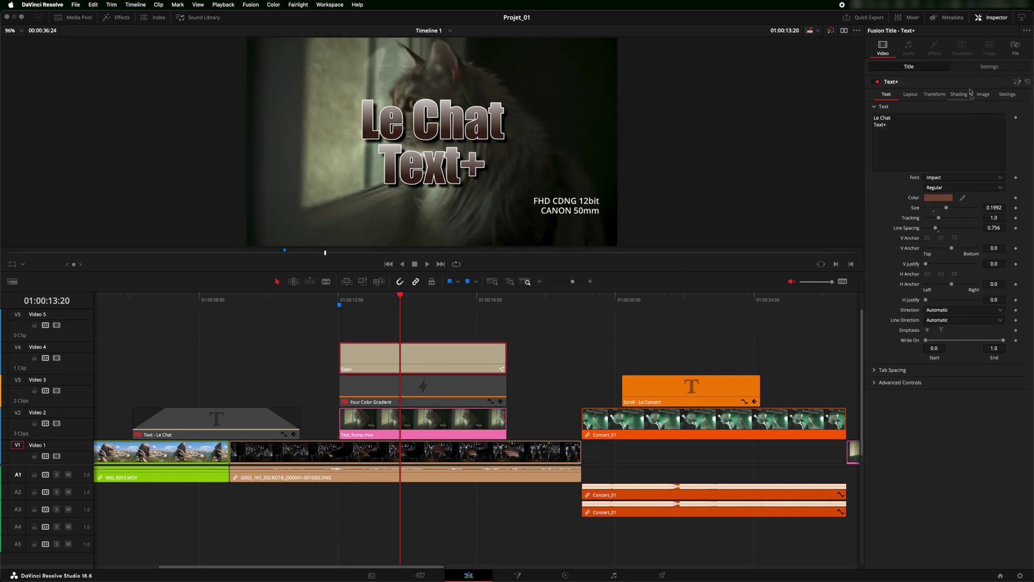
pyautogui.click(989, 66)
pyautogui.moveTo(989, 94)
pyautogui.mouseDown()
pyautogui.moveTo(1001, 95)
pyautogui.moveTo(989, 93)
pyautogui.mouseUp()
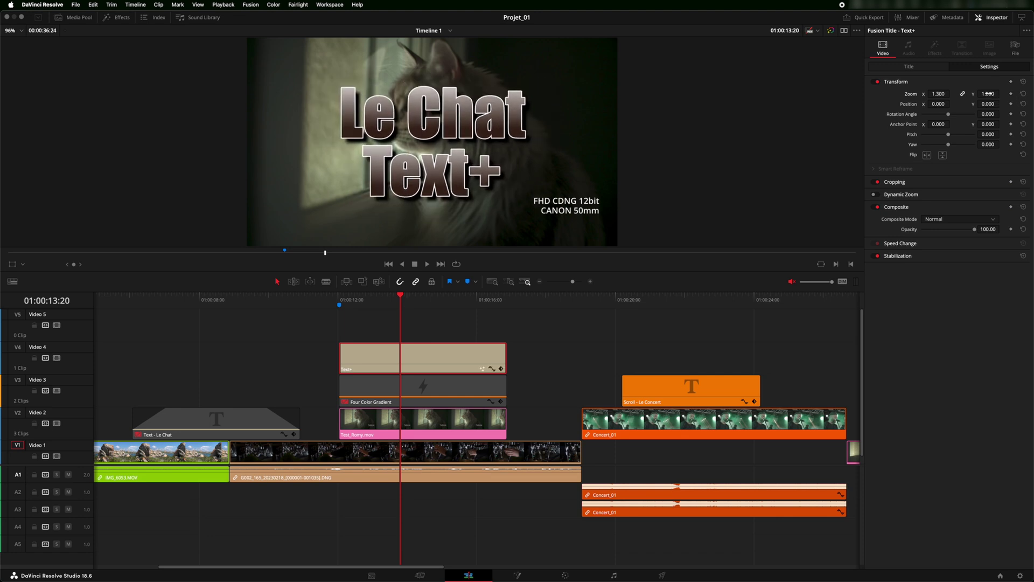
pyautogui.click(1023, 94)
pyautogui.press('super+s')
# Step: Combine the Text+, Four Color Gradient and Test_Romy.mov clips into a compound clip named Le Chat Composé
pyautogui.click(406, 318)
pyautogui.moveTo(416, 318); pyautogui.dragTo(419, 377)
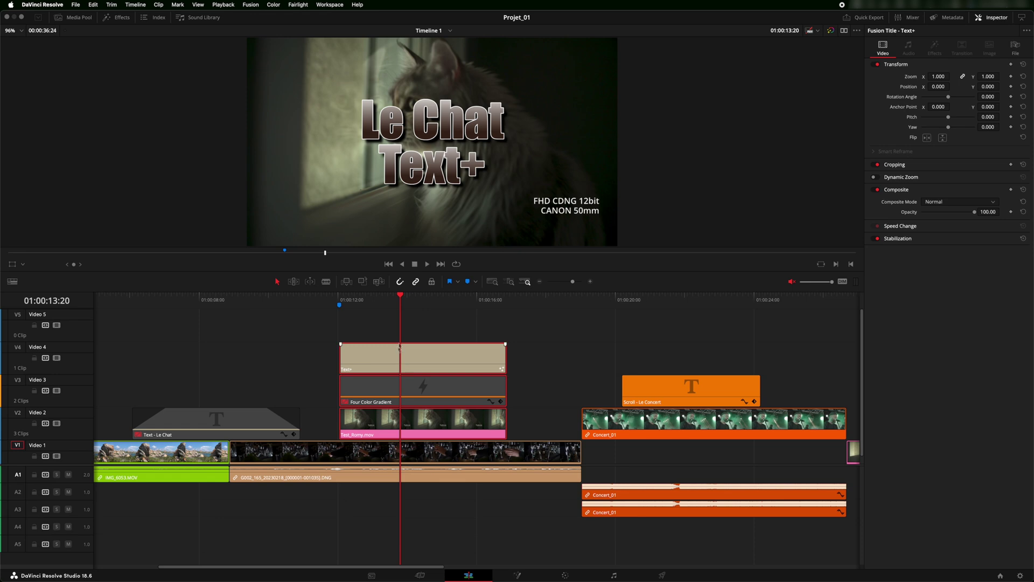
pyautogui.rightClick(423, 422)
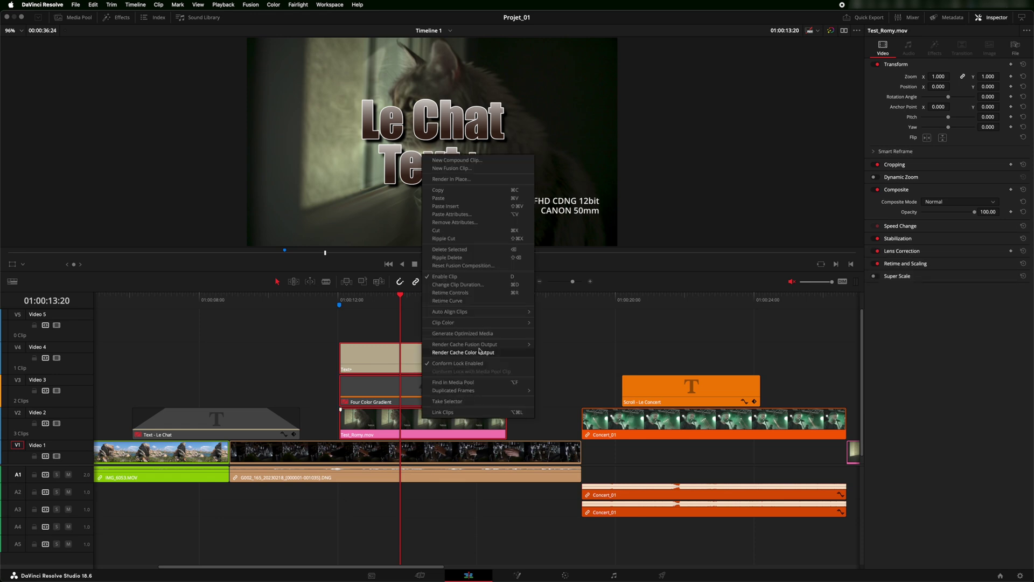
pyautogui.click(453, 160)
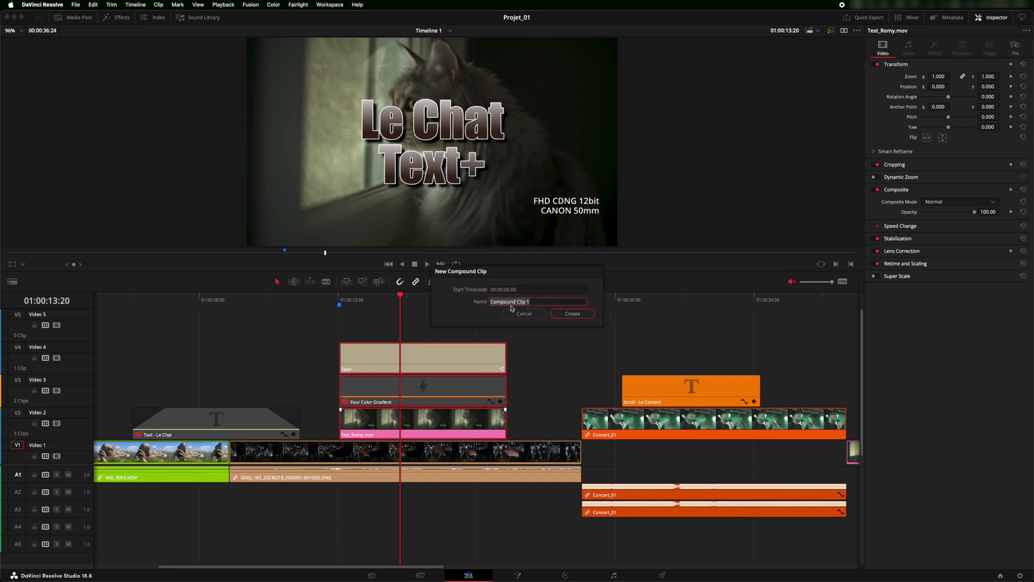
pyautogui.write('L')
pyautogui.press('Return')
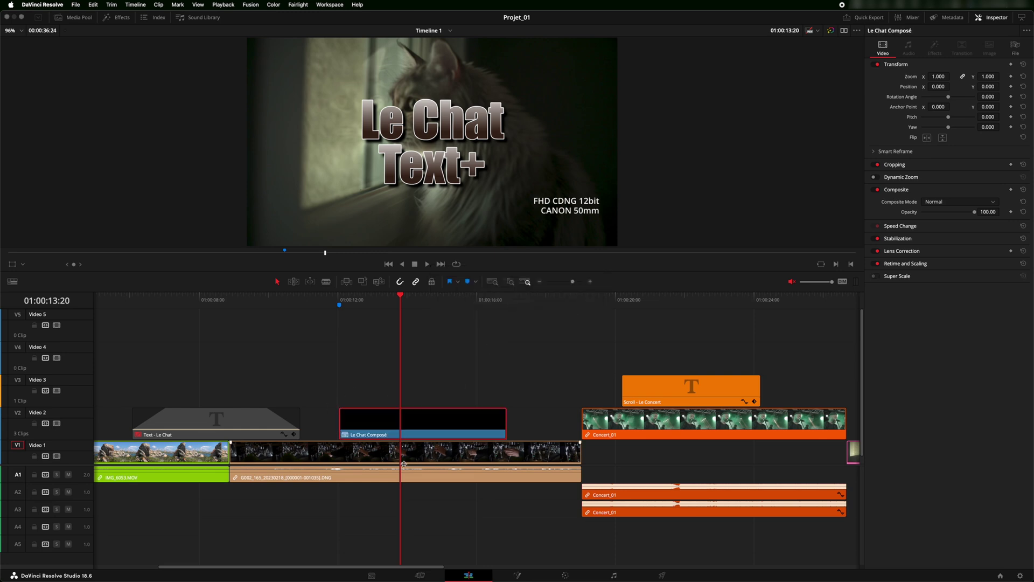
# Step: Play the first two seconds of the Le Chat Composé compound clip
pyautogui.click(340, 299)
pyautogui.press('space')
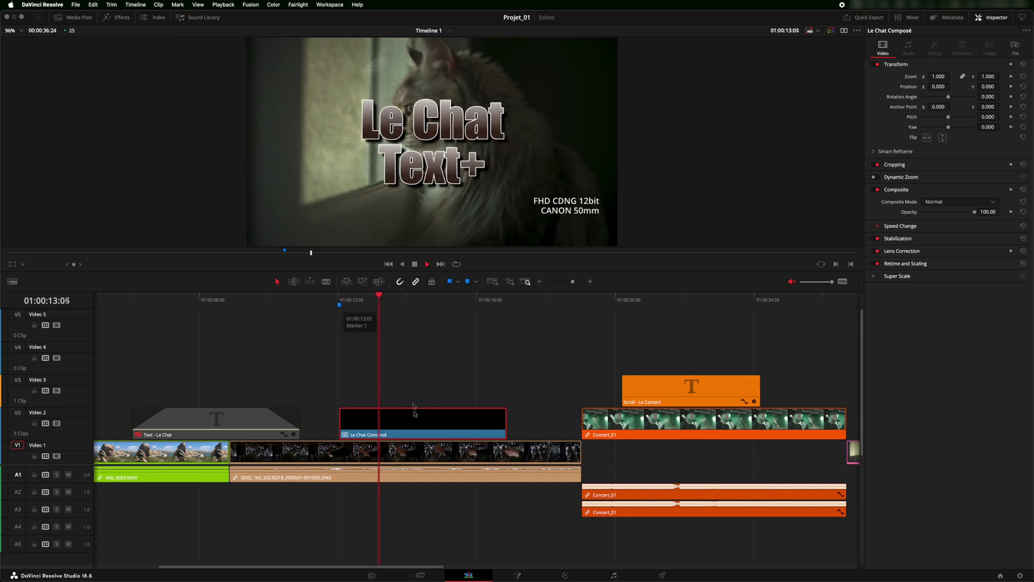
pyautogui.press('space')
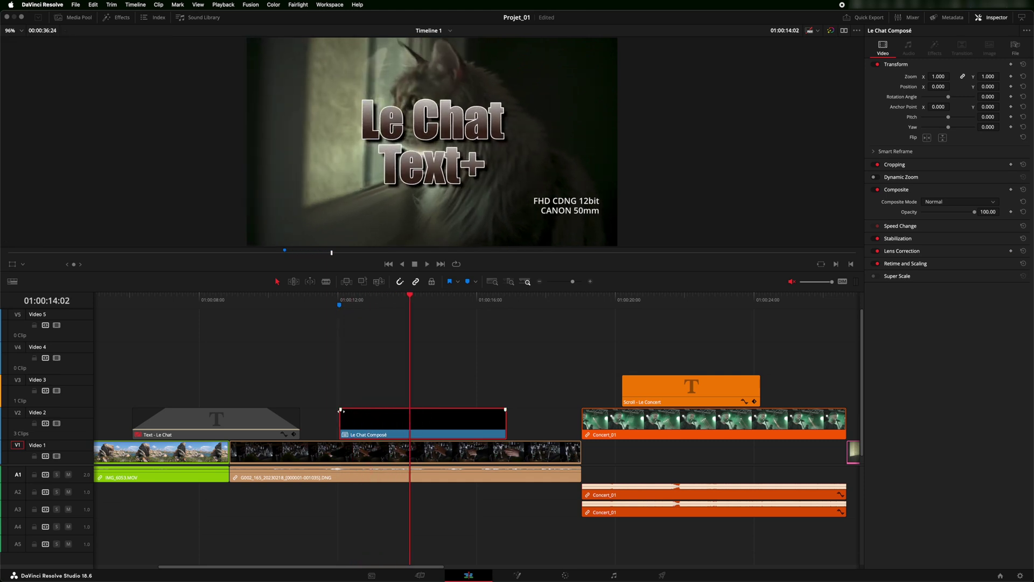
# Step: Add a fade-in and a fade-out of about one second each to Le Chat Composé and play it through
pyautogui.moveTo(341, 410); pyautogui.dragTo(374, 410)
pyautogui.moveTo(505, 410); pyautogui.dragTo(472, 411)
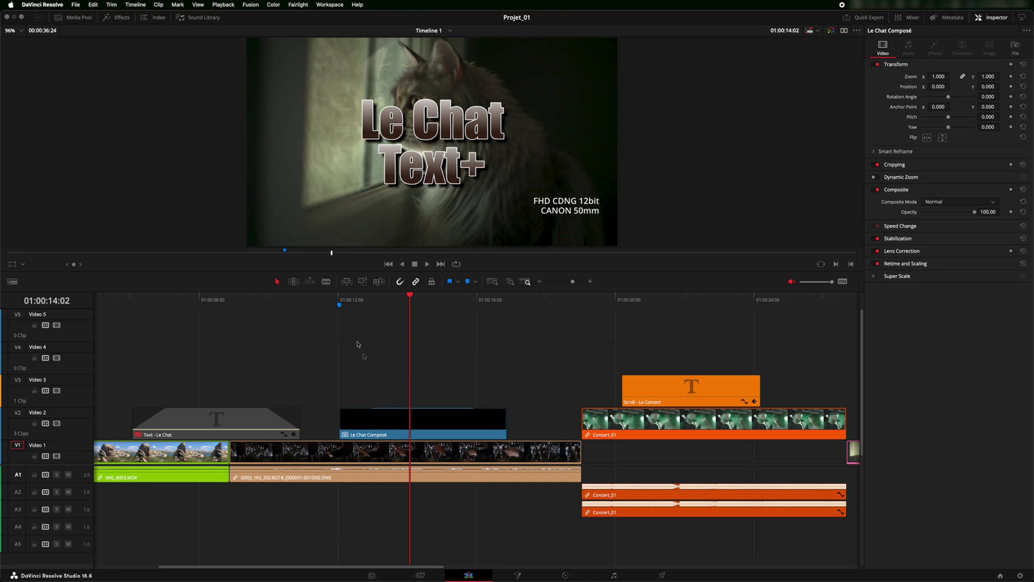
pyautogui.click(339, 298)
pyautogui.press('space')
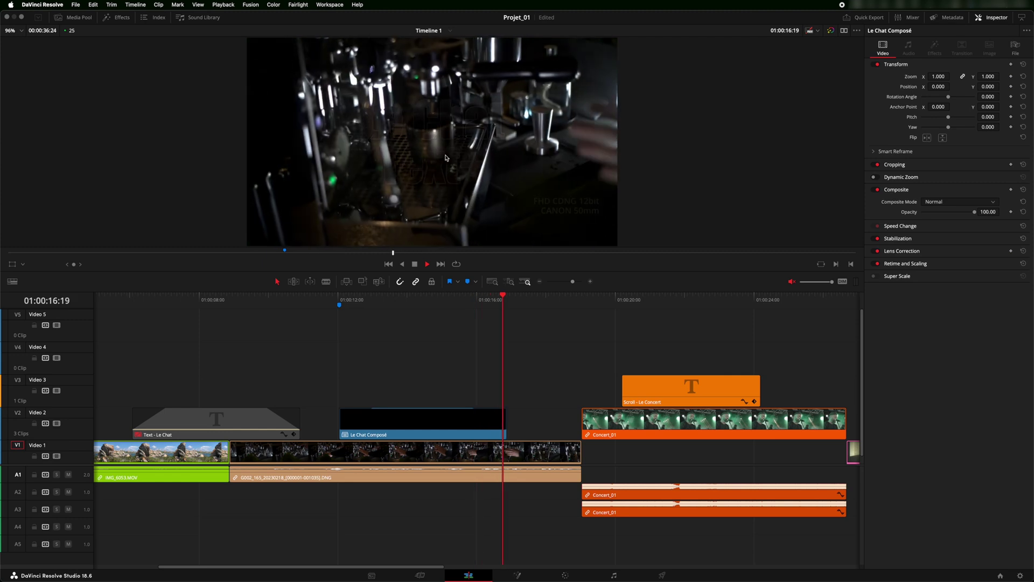
pyautogui.press('space')
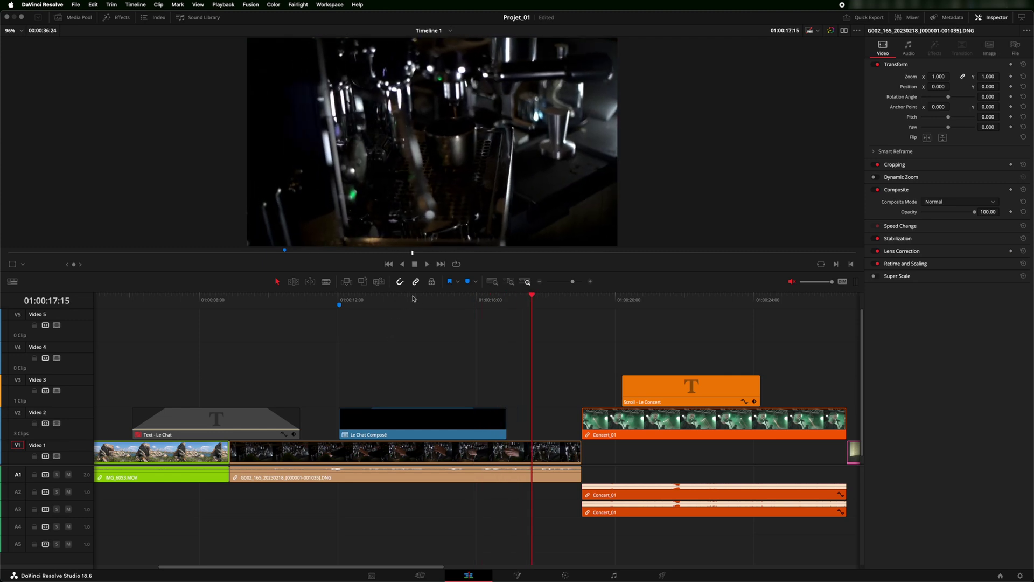
# Step: Keyframe the compound clip's zoom at 01:00:13:02, set it to 1.180 at 01:00:13:18, and save the project
pyautogui.moveTo(413, 298); pyautogui.dragTo(344, 299)
pyautogui.press('space')
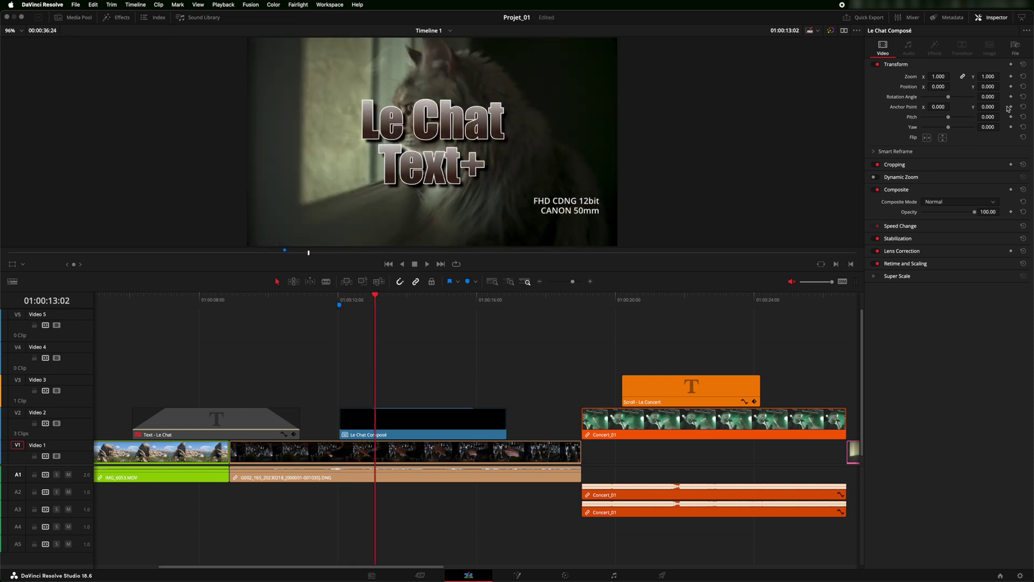
pyautogui.click(1011, 76)
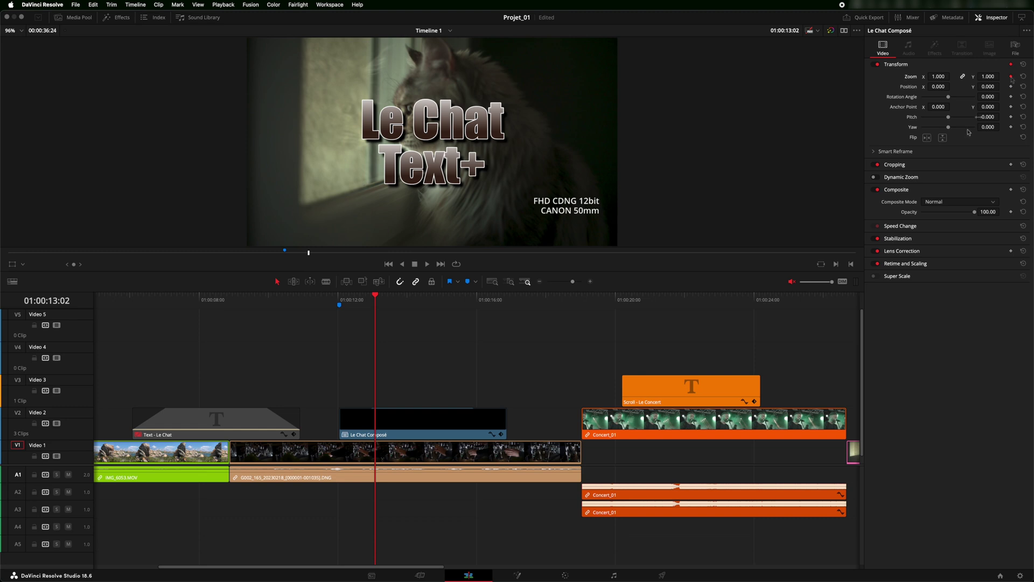
pyautogui.moveTo(376, 296); pyautogui.dragTo(397, 295)
pyautogui.moveTo(985, 76); pyautogui.dragTo(994, 77)
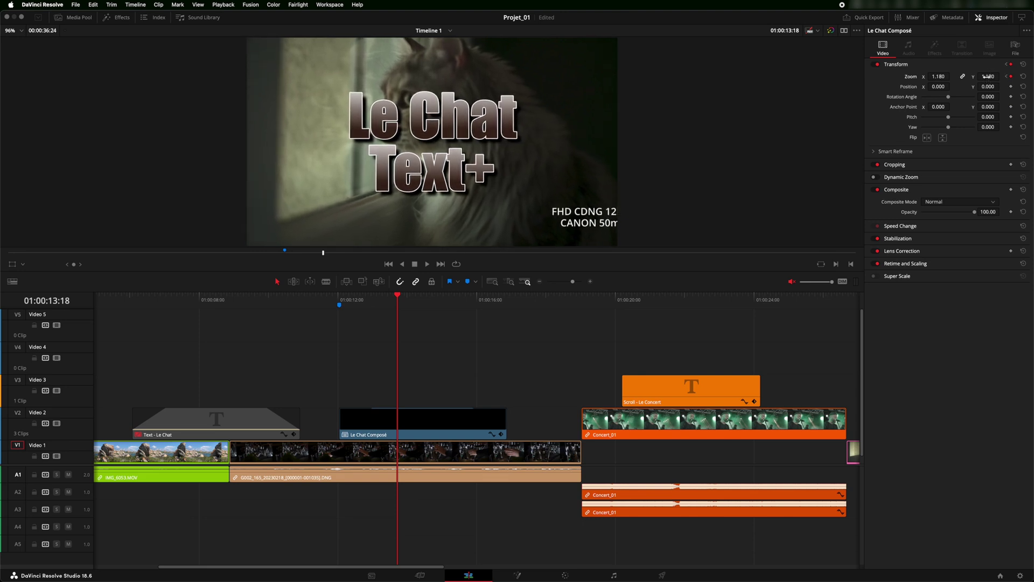
pyautogui.press('super+s')
# Step: Add a holding zoom keyframe of 1.180 at 01:00:15:16 and set the compound clip's zoom to 1.000 at 01:00:16:21
pyautogui.press('space')
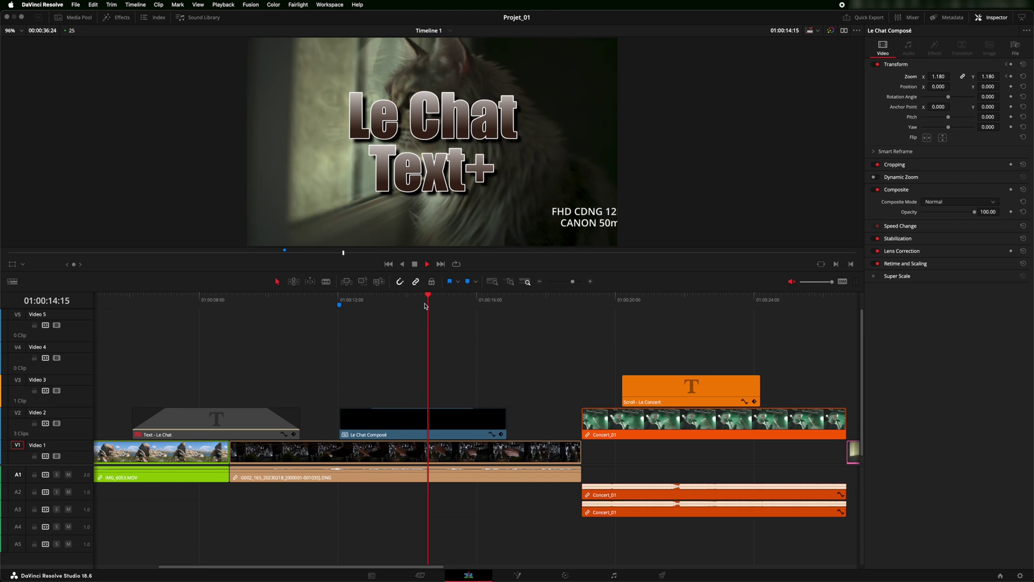
pyautogui.press('space')
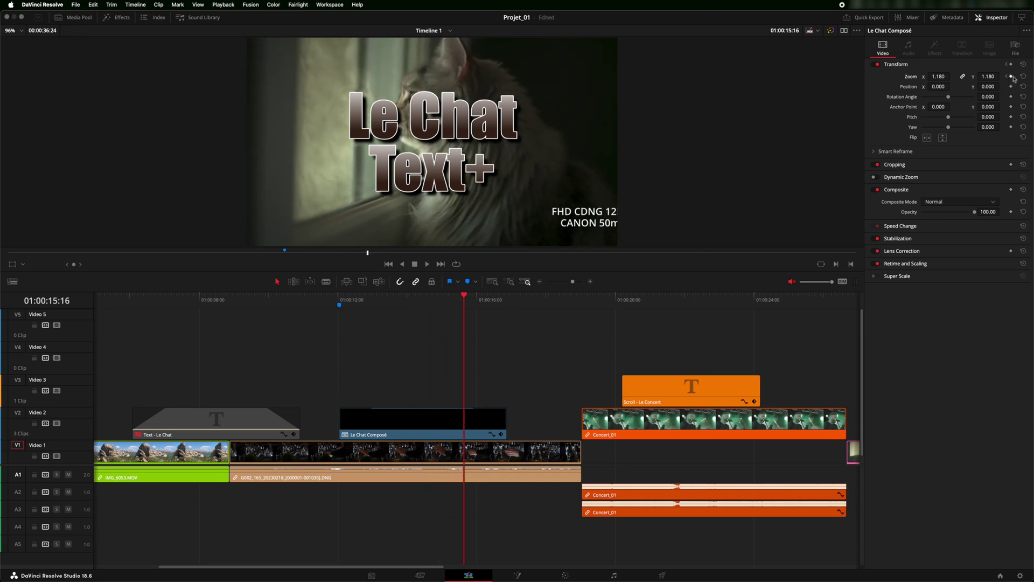
pyautogui.click(1011, 76)
pyautogui.press('space')
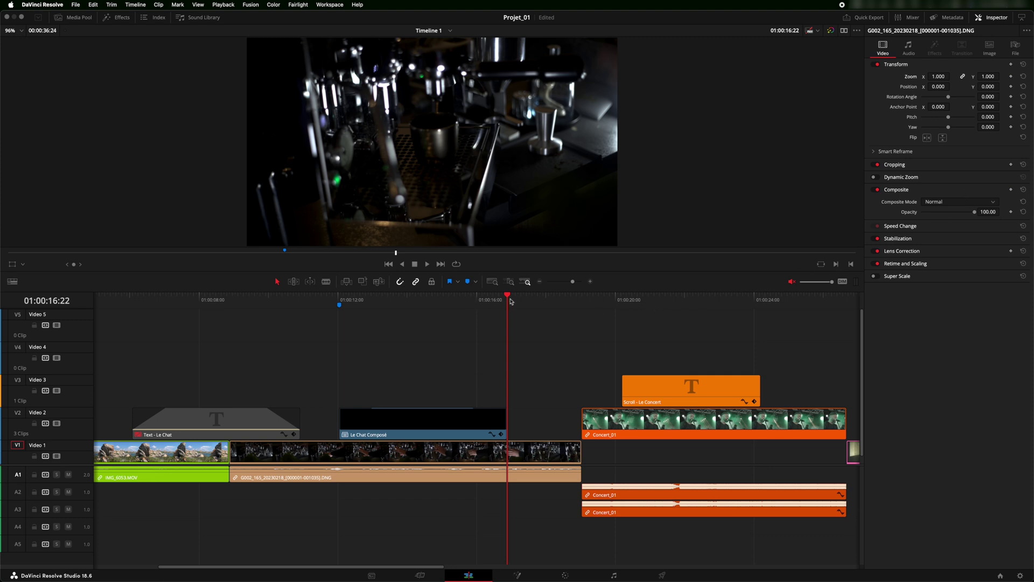
pyautogui.press('super+s')
pyautogui.press('Left')
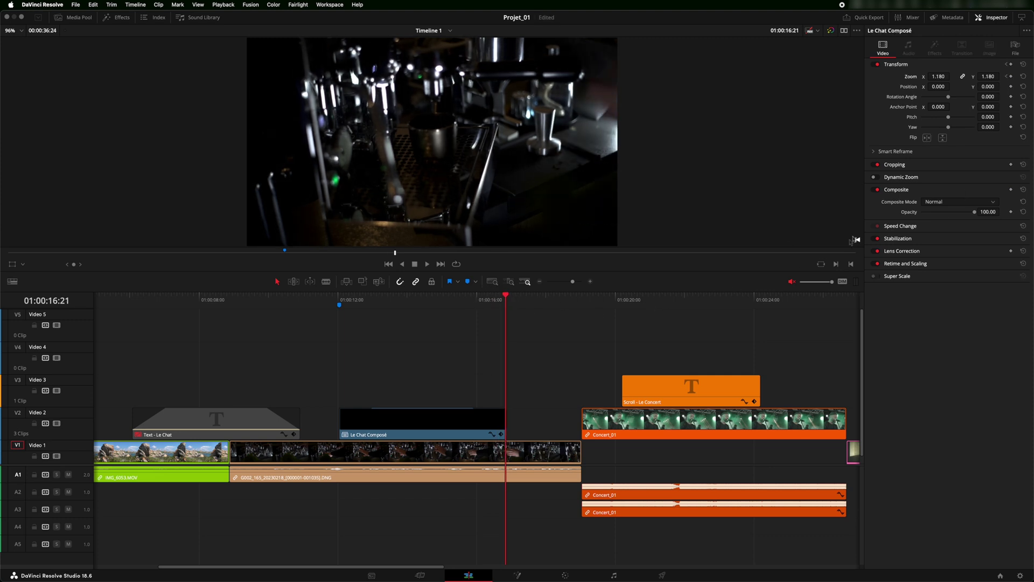
pyautogui.click(987, 76)
# Step: Play the compound clip from its start to check the fades and the zoom animation
pyautogui.click(341, 299)
pyautogui.press('space')
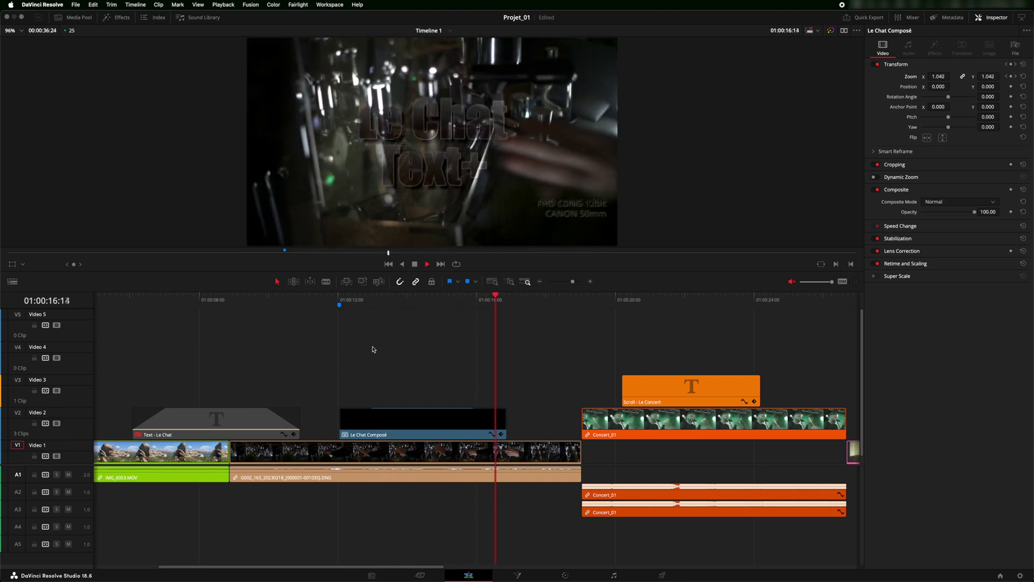
pyautogui.press('space')
# Step: Park the playhead at 01:00:14:03 and open the Le Chat Composé compound clip in its own timeline
pyautogui.click(411, 296)
pyautogui.click(429, 416)
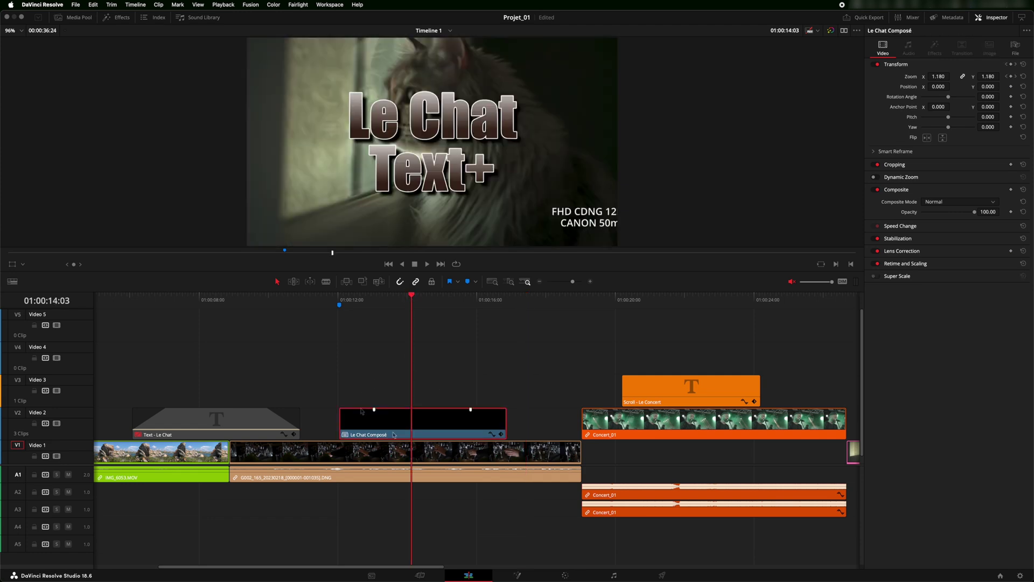
pyautogui.rightClick(425, 422)
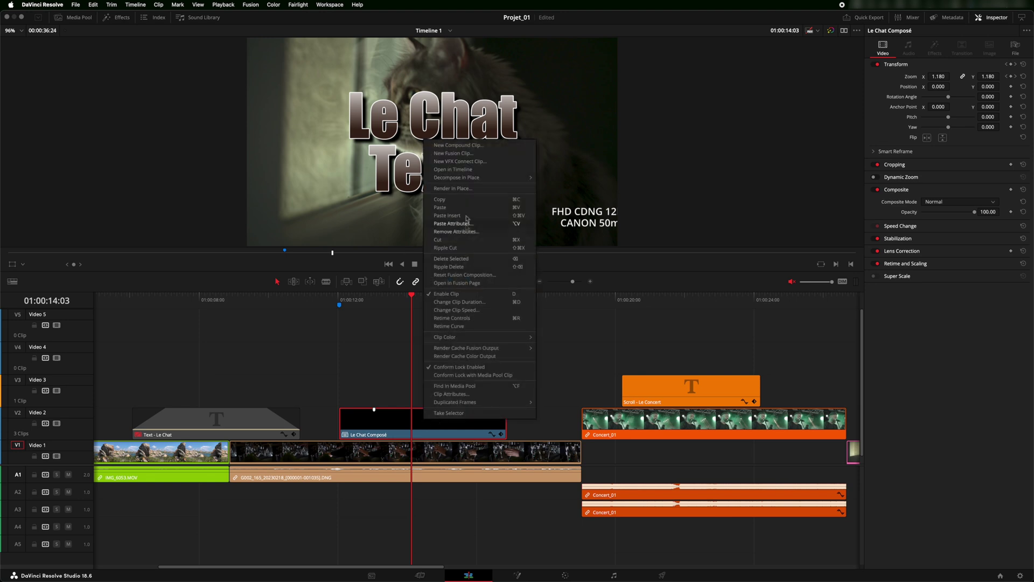
pyautogui.click(453, 170)
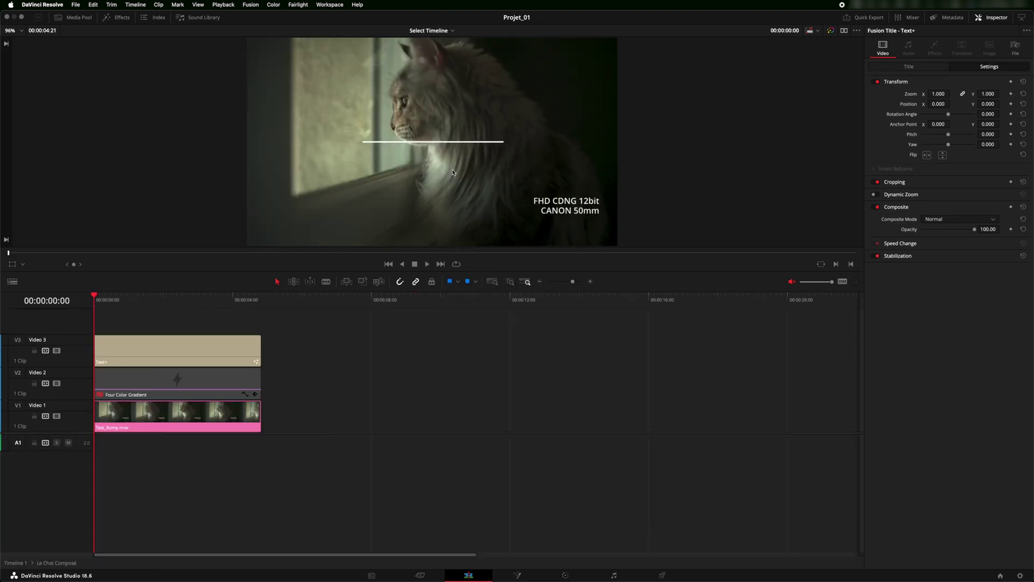
# Step: Enable the Four Color Gradient inside the compound clip and return to Timeline 1
pyautogui.click(151, 384)
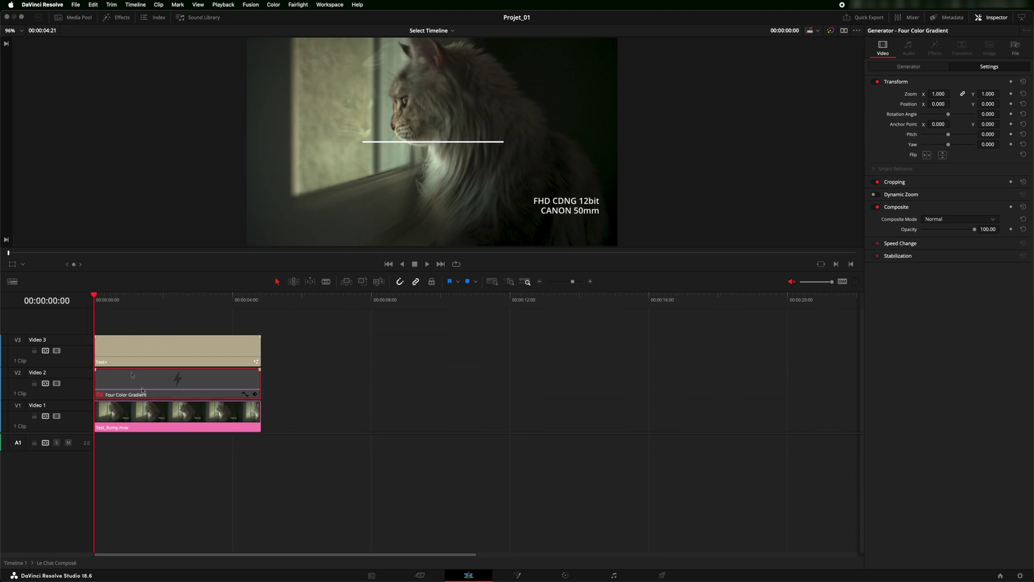
pyautogui.press('d')
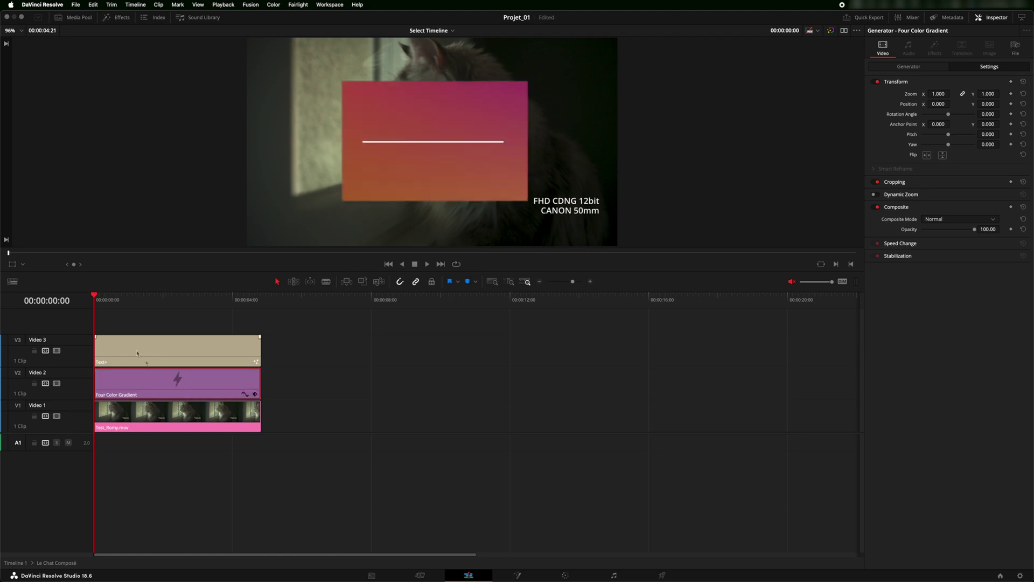
pyautogui.moveTo(94, 296)
pyautogui.mouseDown()
pyautogui.moveTo(153, 300)
pyautogui.moveTo(95, 299)
pyautogui.mouseUp()
pyautogui.click(17, 564)
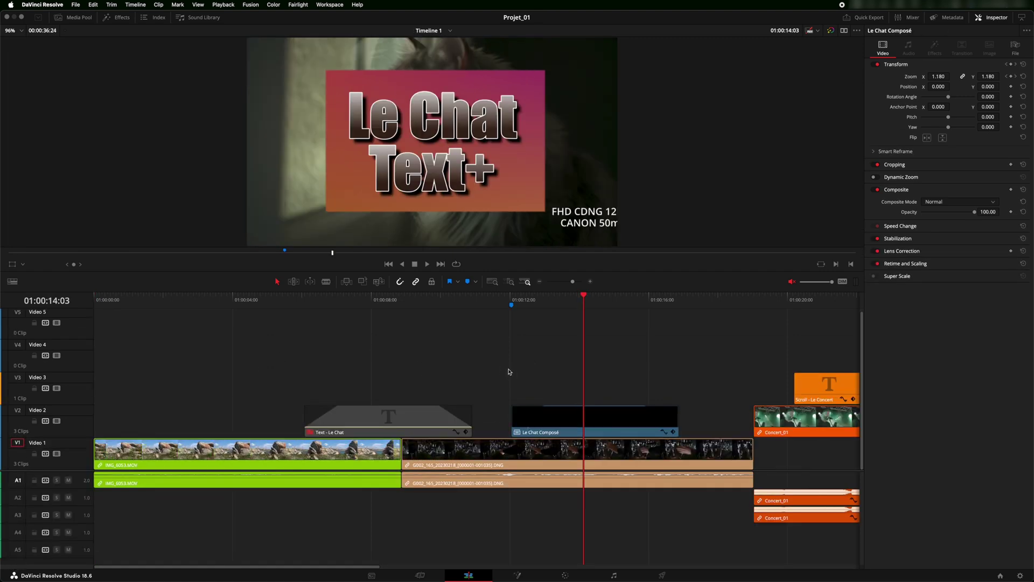
# Step: Play Le Chat Composé in Timeline 1 from its start to check the enabled gradient
pyautogui.click(512, 299)
pyautogui.press('space')
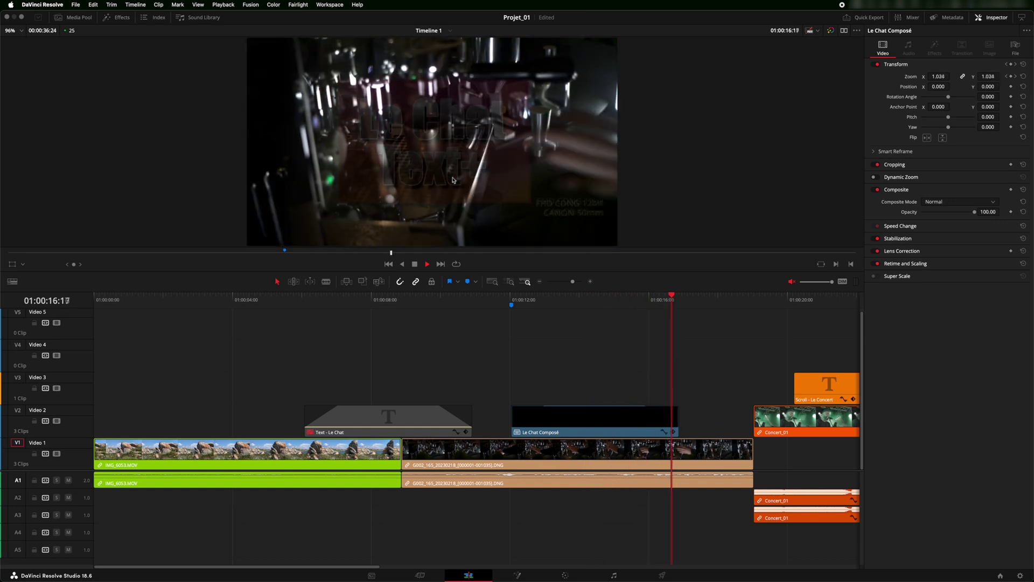
pyautogui.press('space')
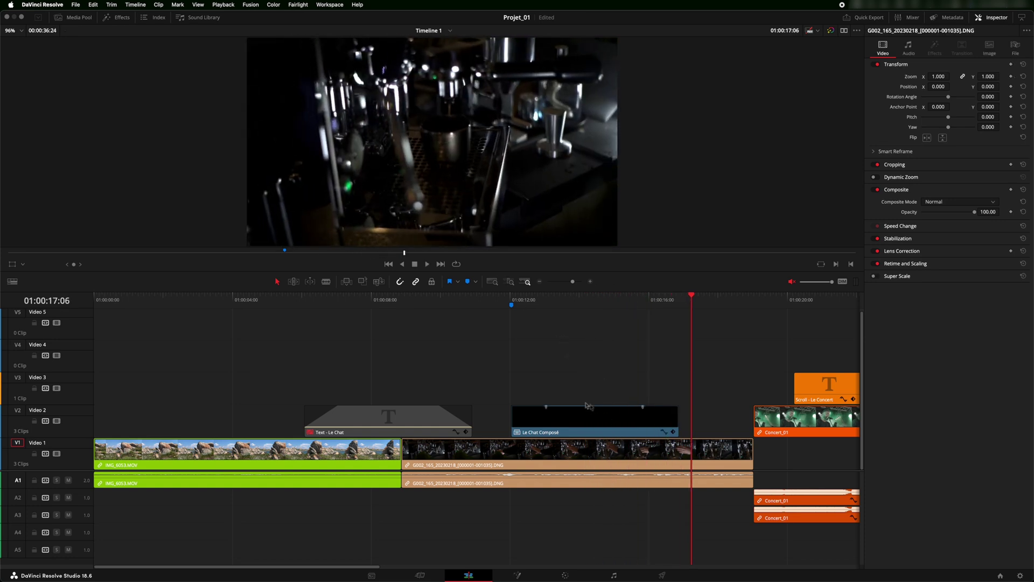
# Step: Decompose the Le Chat Composé compound clip in place using clips only, and play the separated layers from their start
pyautogui.click(580, 420)
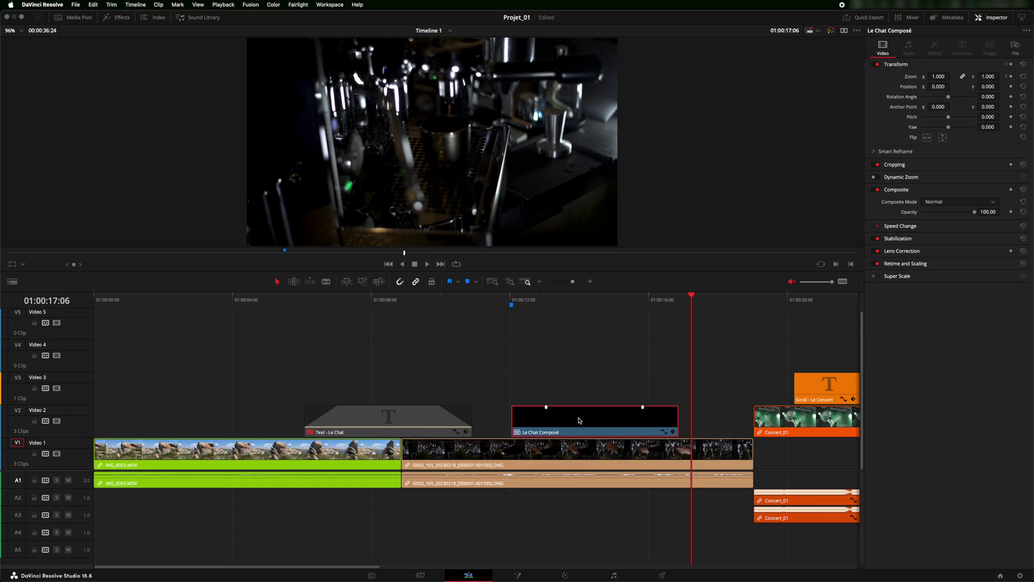
pyautogui.rightClick(579, 421)
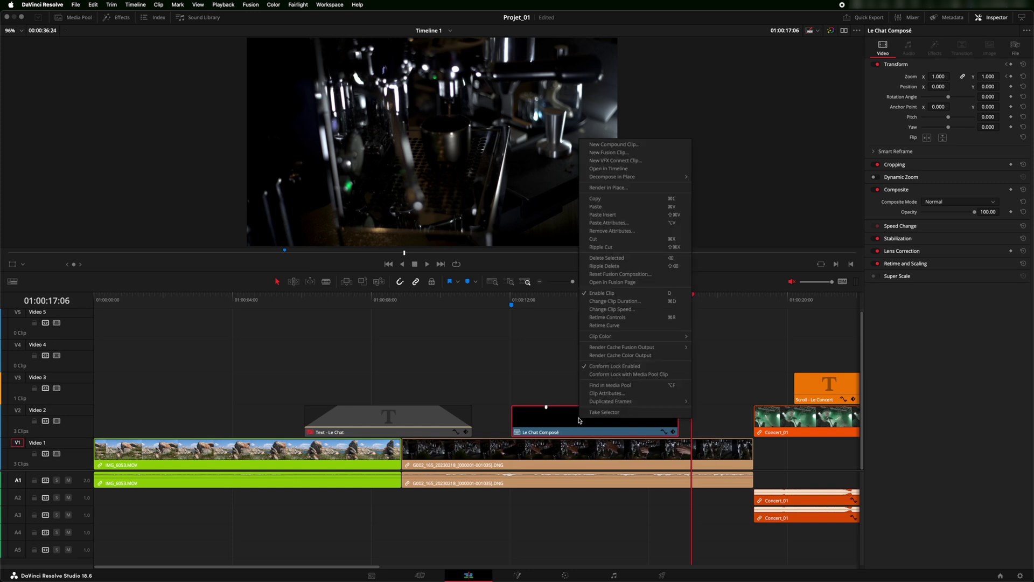
pyautogui.moveTo(619, 180)
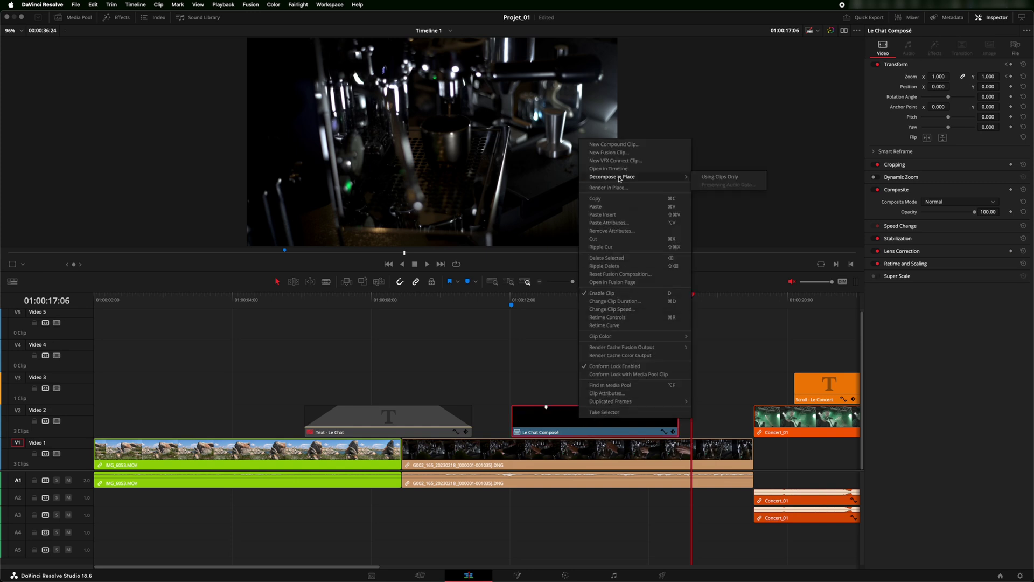
pyautogui.click(714, 178)
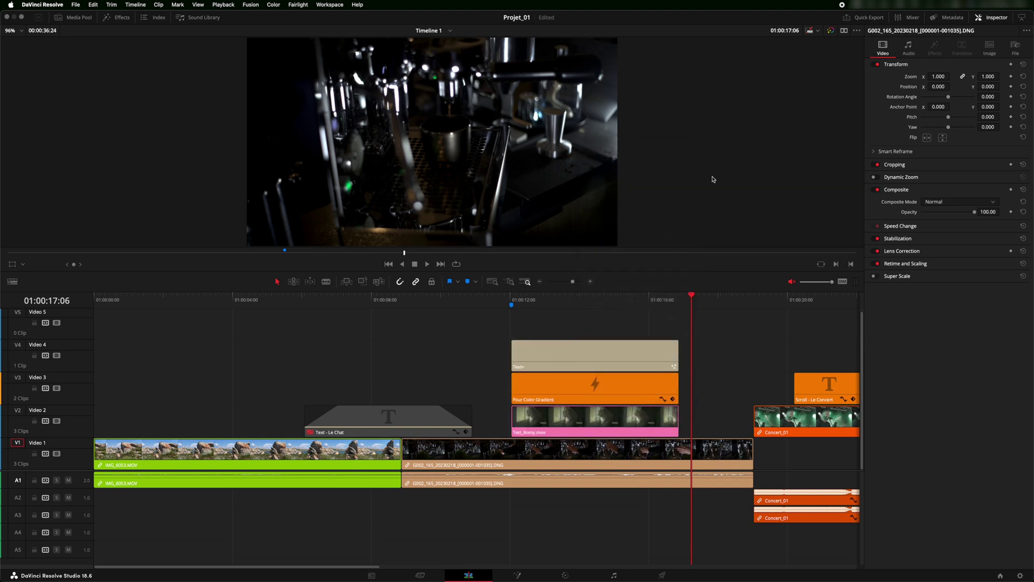
pyautogui.click(512, 298)
pyautogui.press('space')
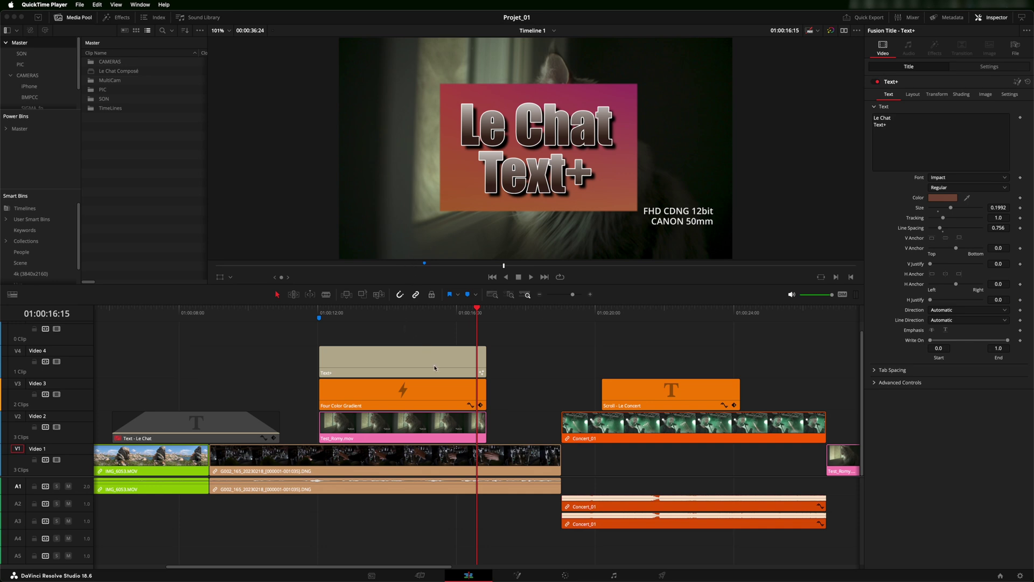
# Step: Park the playhead at 01:00:36:24, the end of the last cat clip on Video 1
pyautogui.hscroll(3, 435, 368)
pyautogui.hscroll(8, 434, 368)
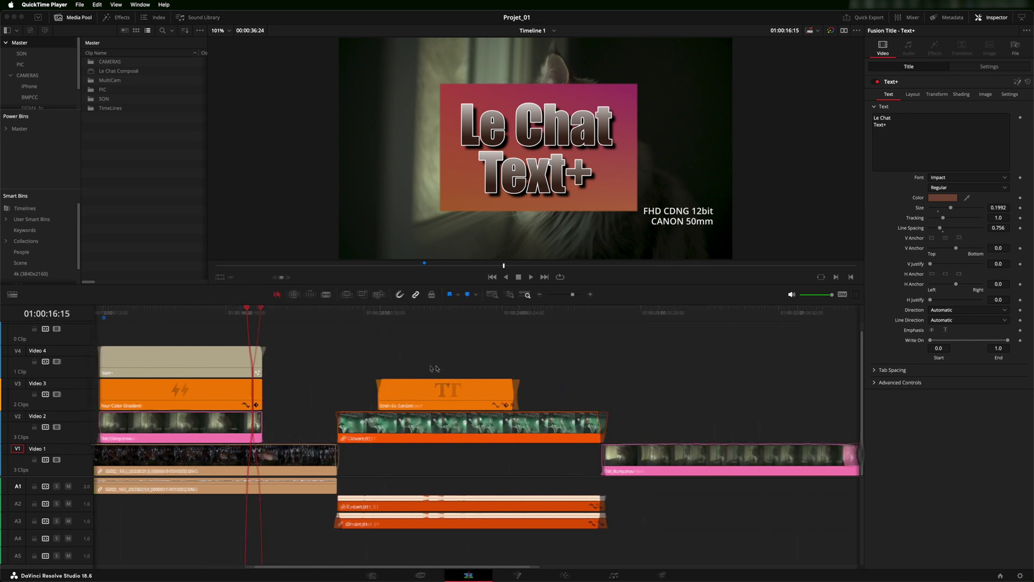
pyautogui.hscroll(-4, 434, 368)
pyautogui.hscroll(6, 434, 368)
pyautogui.hscroll(15, 435, 368)
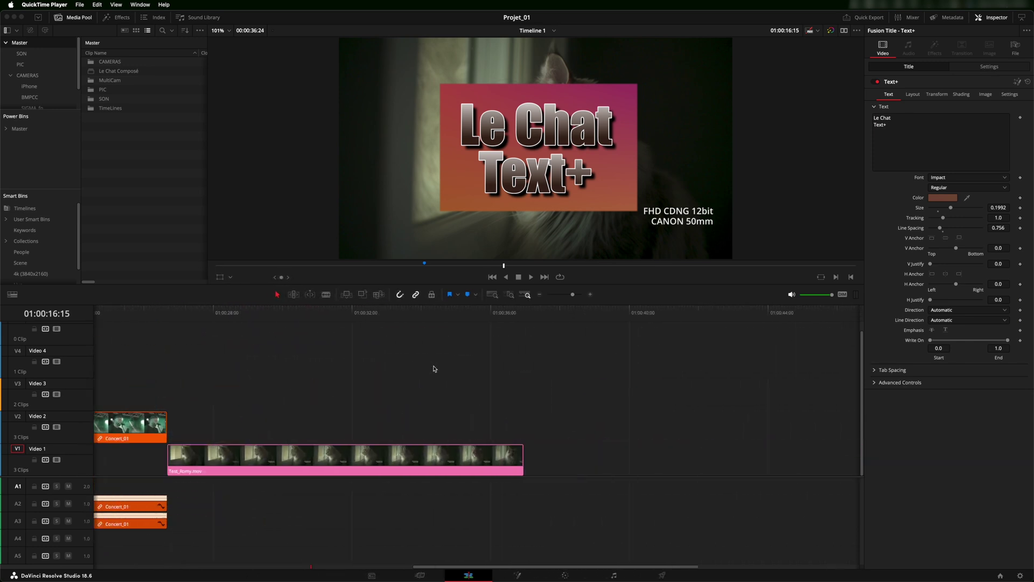
pyautogui.click(462, 311)
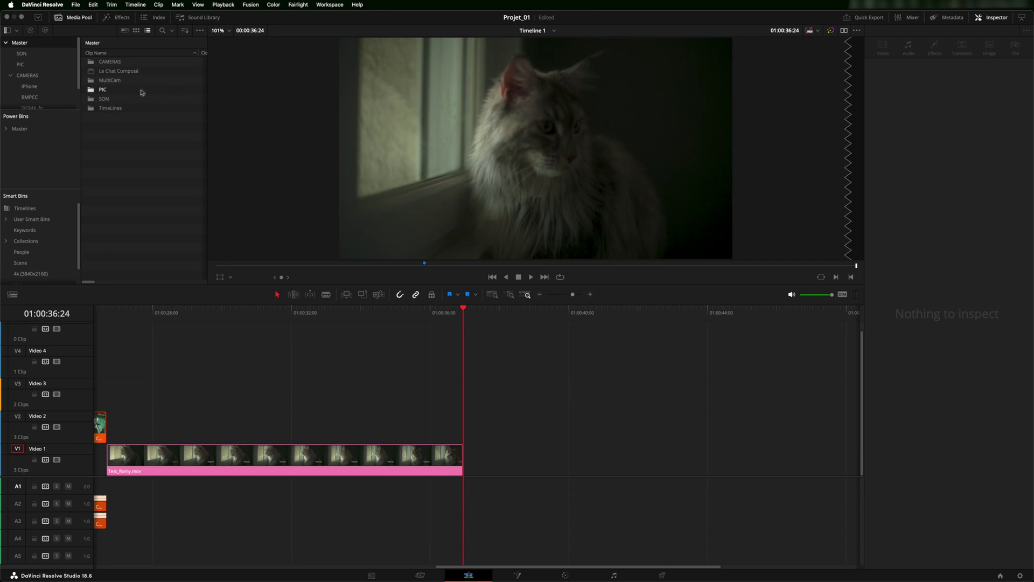
# Step: Load IMG_6053.MOV from the CAMERAS / iPhone bin into the source viewer and show the source and timeline viewers together
pyautogui.moveTo(47, 112); pyautogui.dragTo(46, 150)
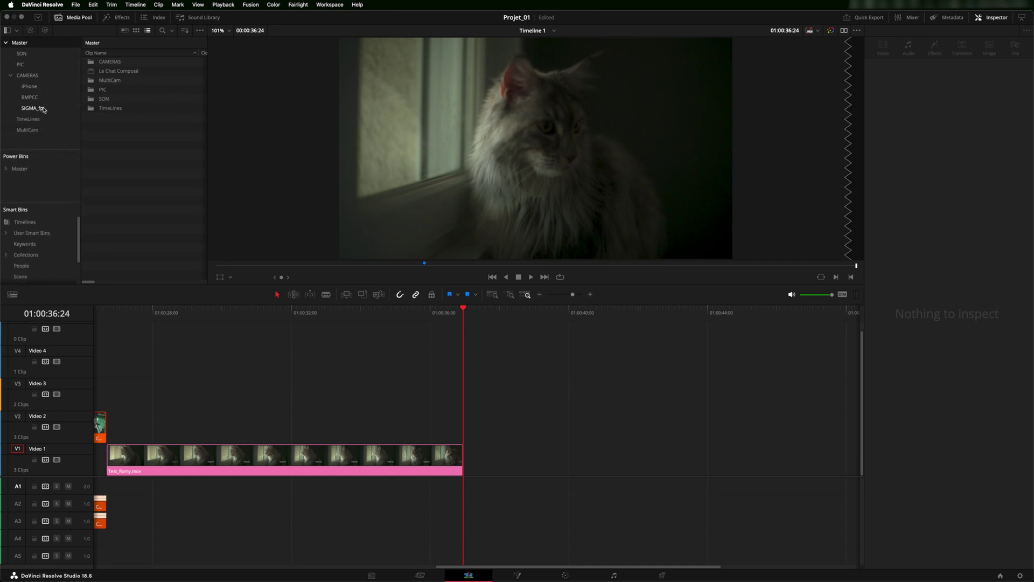
pyautogui.click(34, 88)
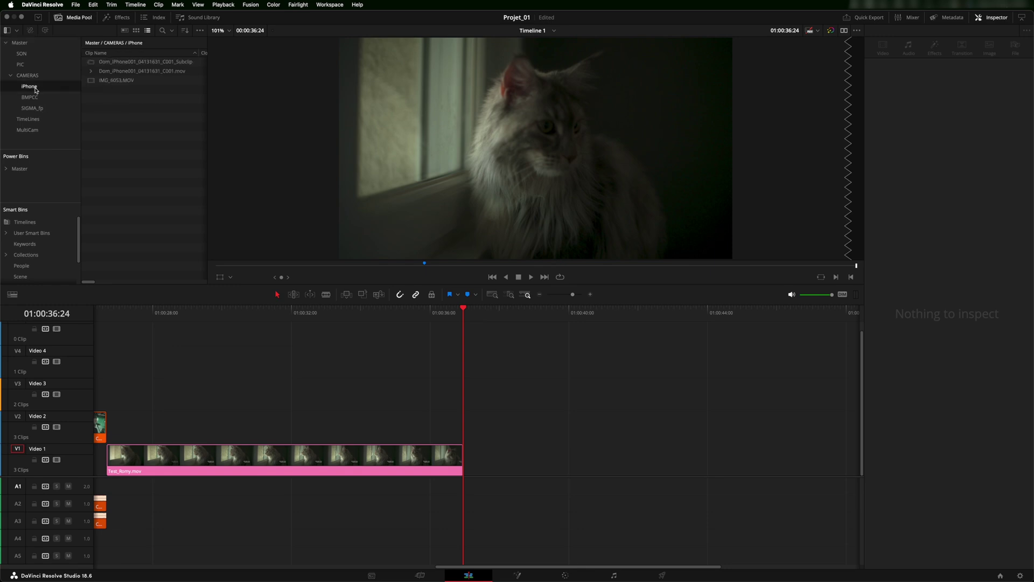
pyautogui.click(91, 82)
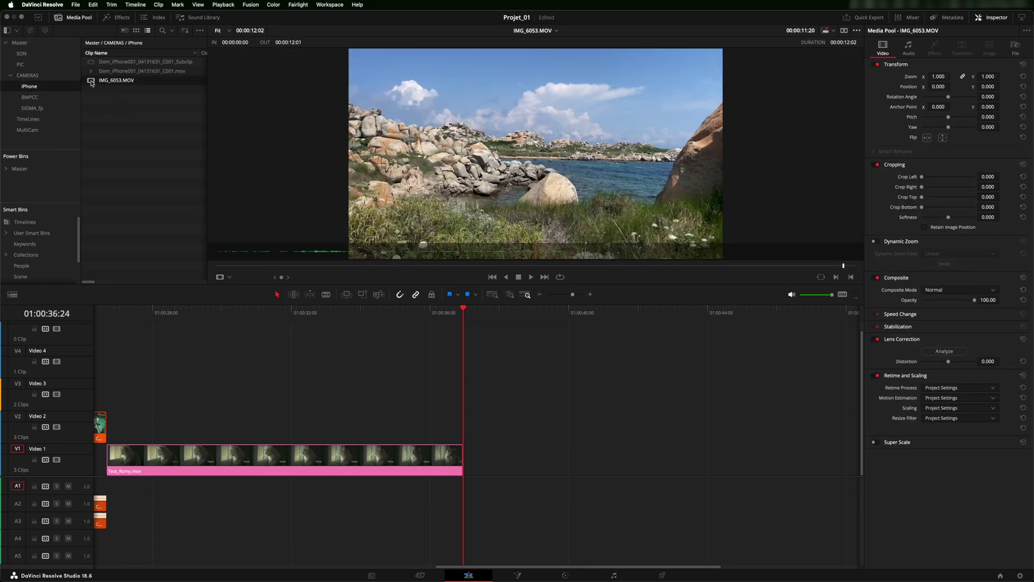
pyautogui.moveTo(337, 216)
pyautogui.click(844, 30)
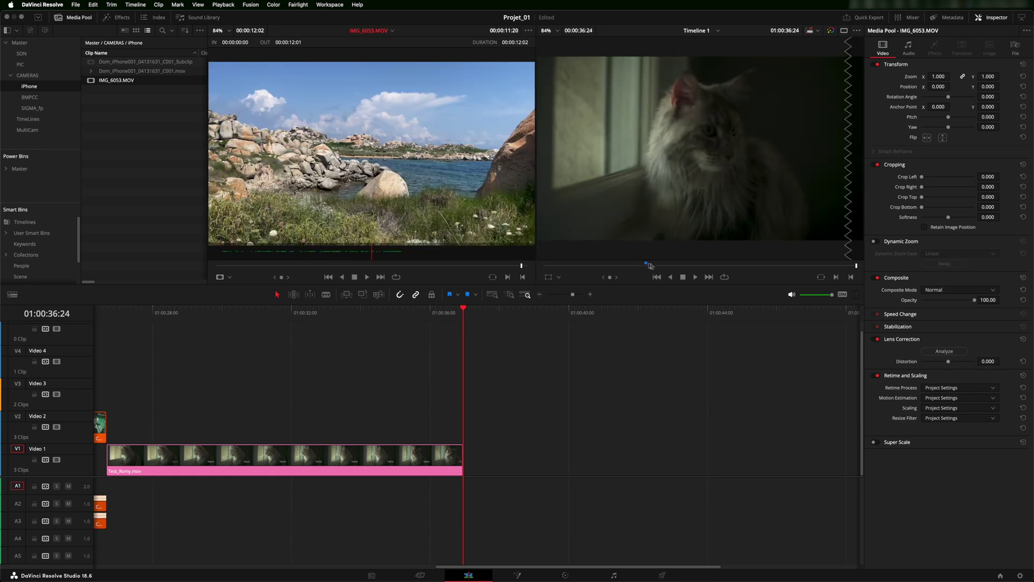
# Step: Preview the IMG_6053.MOV source and add only its video to Video 1 directly after the last cat clip
pyautogui.press('space')
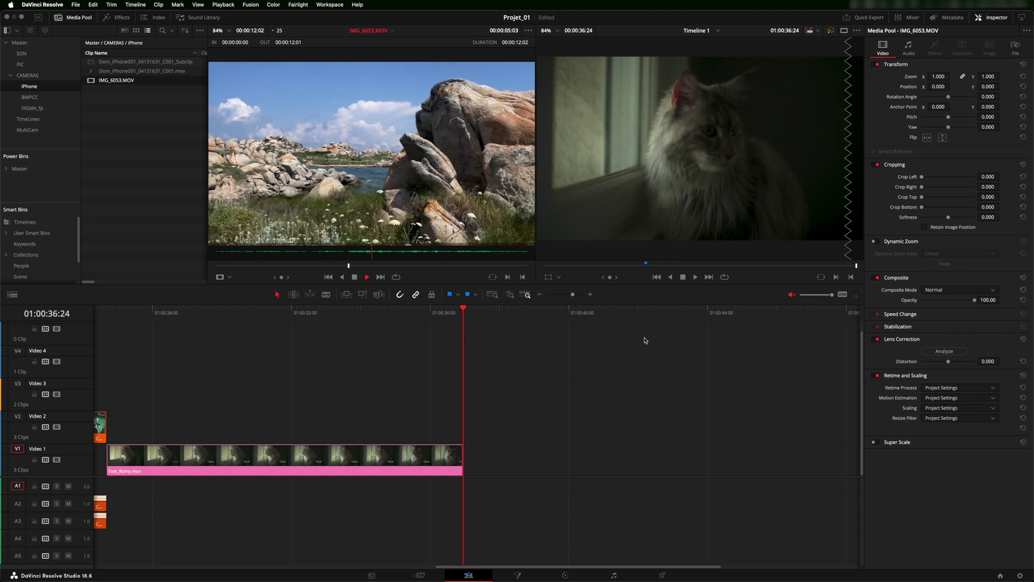
pyautogui.press('space')
pyautogui.moveTo(522, 266); pyautogui.dragTo(363, 265)
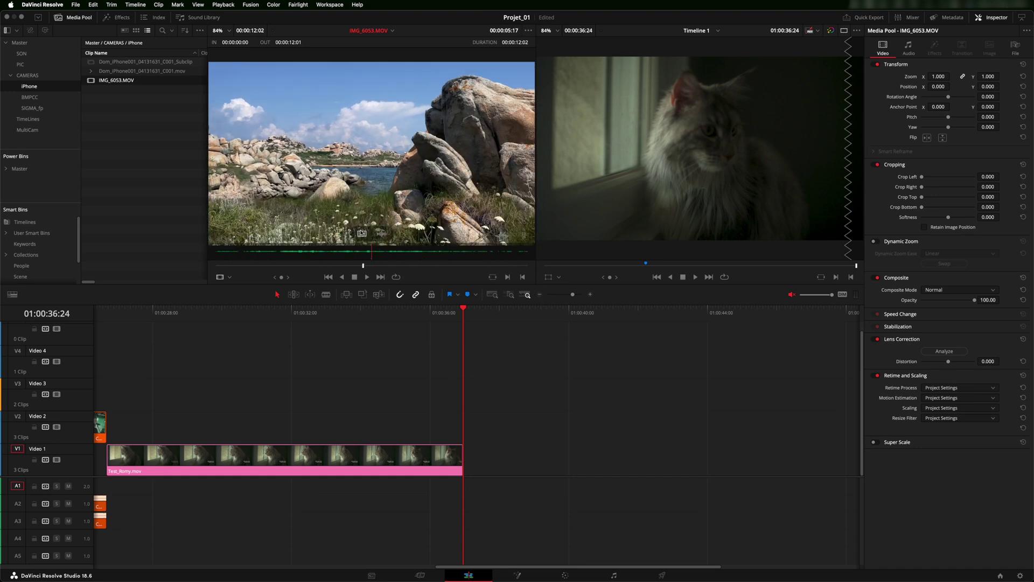
pyautogui.moveTo(362, 235); pyautogui.dragTo(468, 458)
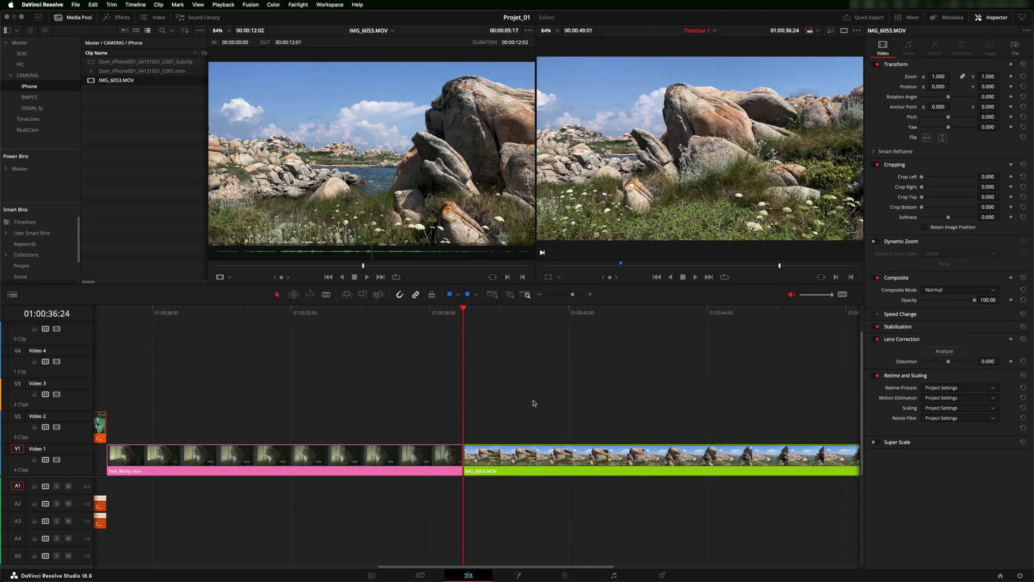
pyautogui.hscroll(5, 533, 403)
pyautogui.hscroll(-1, 458, 401)
# Step: Set the duration of the new IMG_6053.MOV clip to 00:00:10:00 in Time format
pyautogui.click(453, 460)
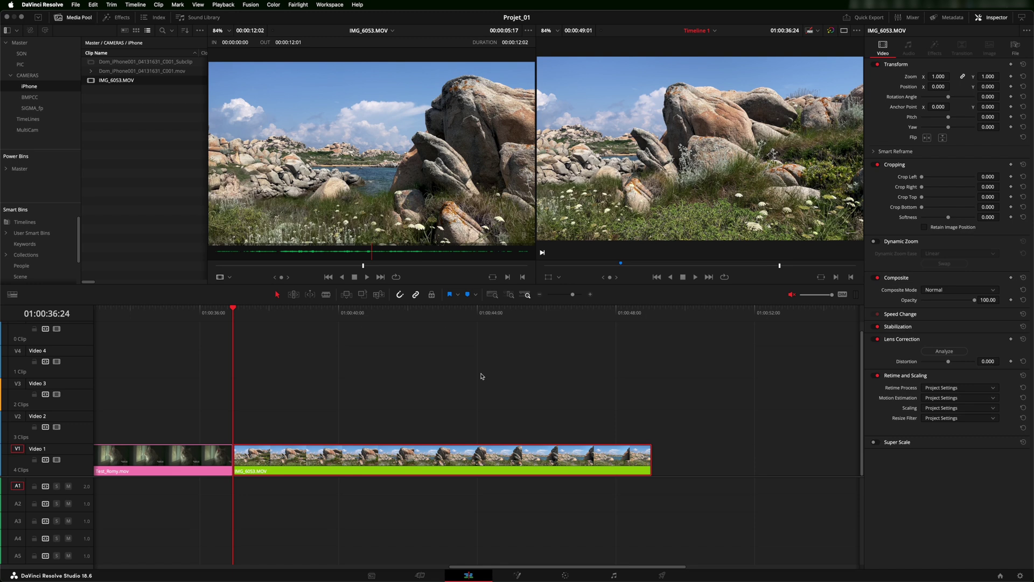
pyautogui.press('super+d')
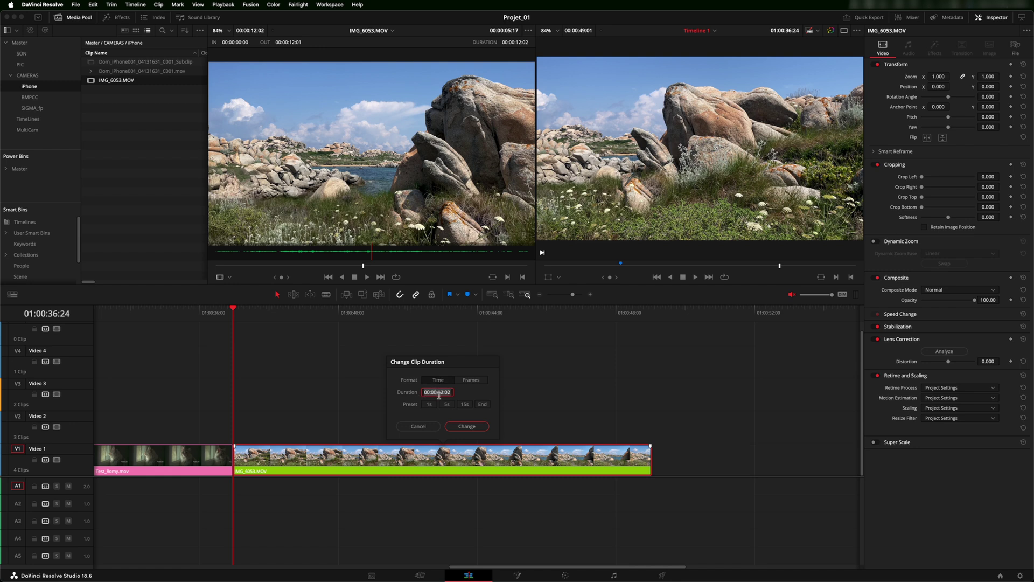
pyautogui.click(471, 380)
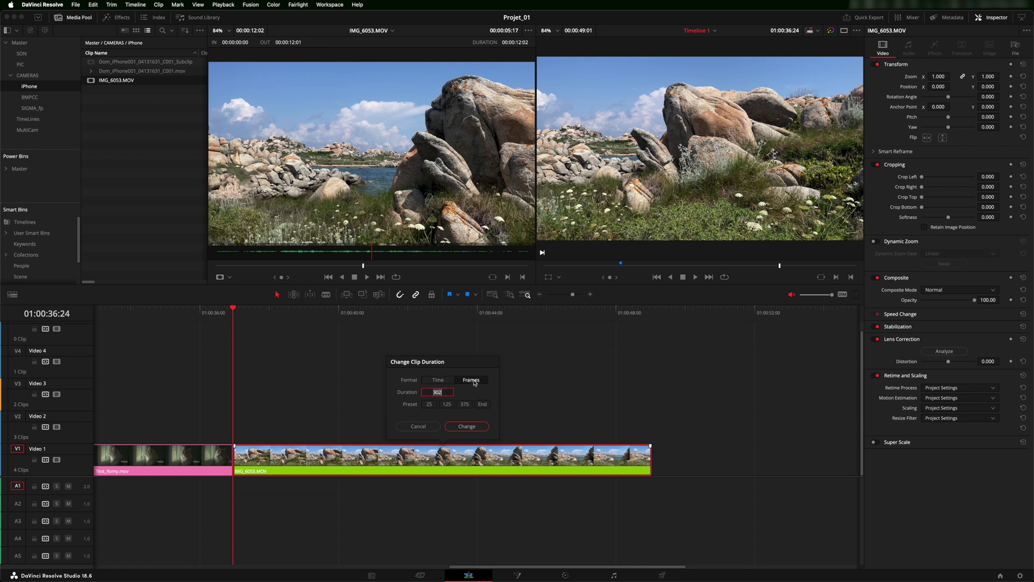
pyautogui.click(438, 380)
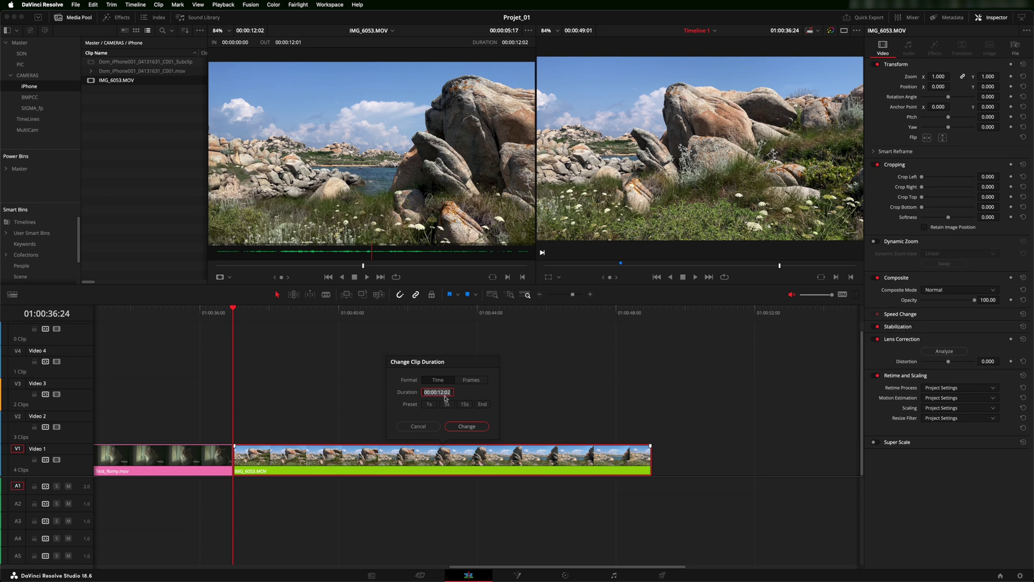
pyautogui.write('1.')
pyautogui.write('000')
pyautogui.press('Return')
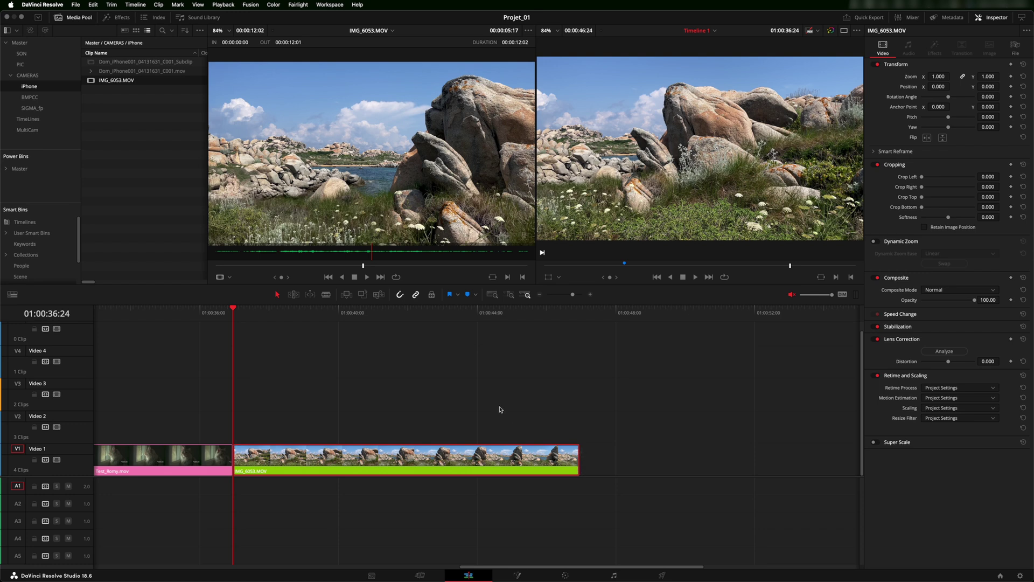
# Step: Try the 1s and 5s duration presets on the IMG_6053.MOV clip, and apply the End preset to extend it to its full length
pyautogui.press('super+d')
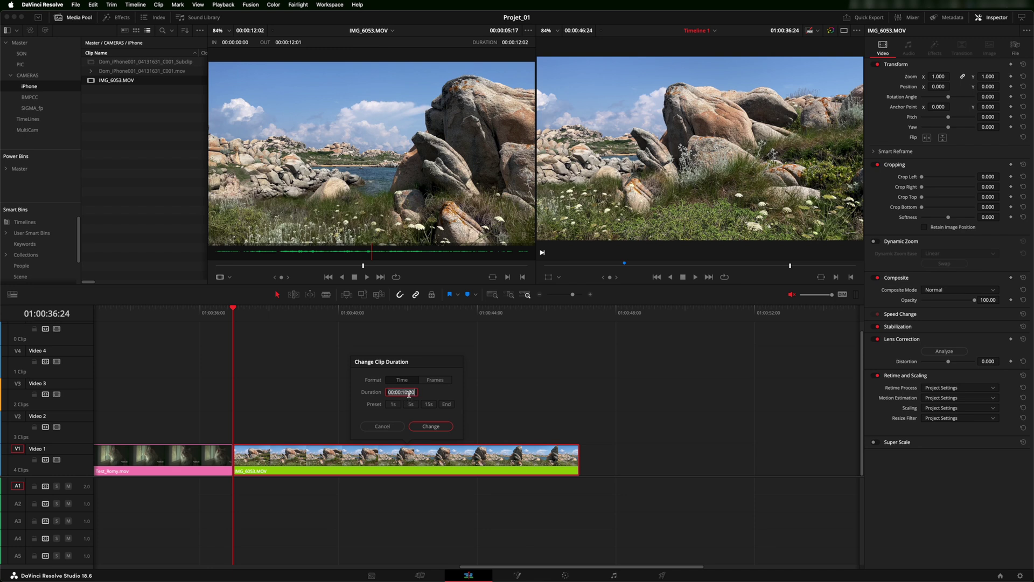
pyautogui.click(394, 404)
pyautogui.click(411, 404)
pyautogui.click(446, 406)
pyautogui.click(431, 426)
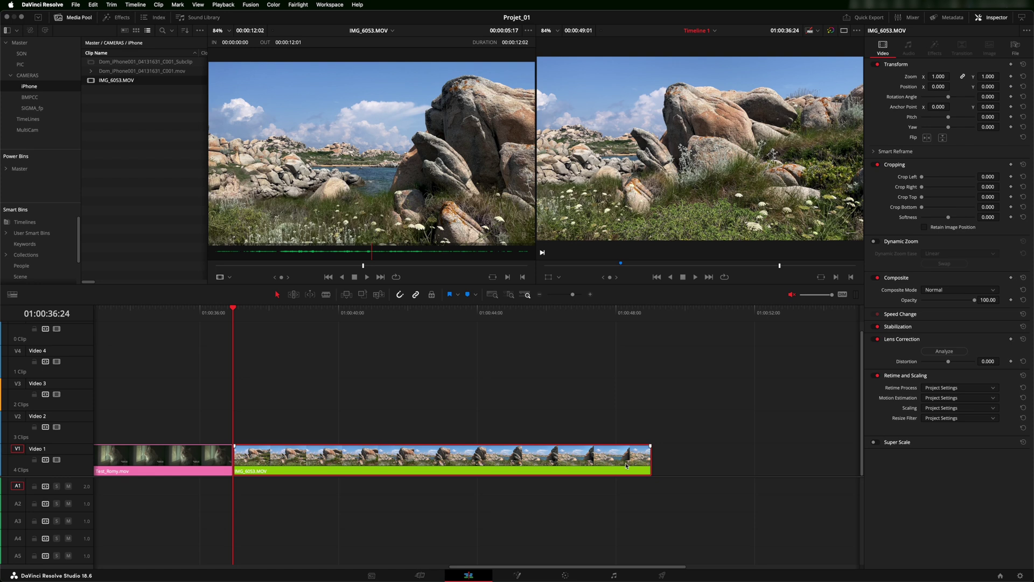
# Step: Change the clip speed of the last IMG_6053.MOV clip by enabling Reverse Speed
pyautogui.rightClick(397, 453)
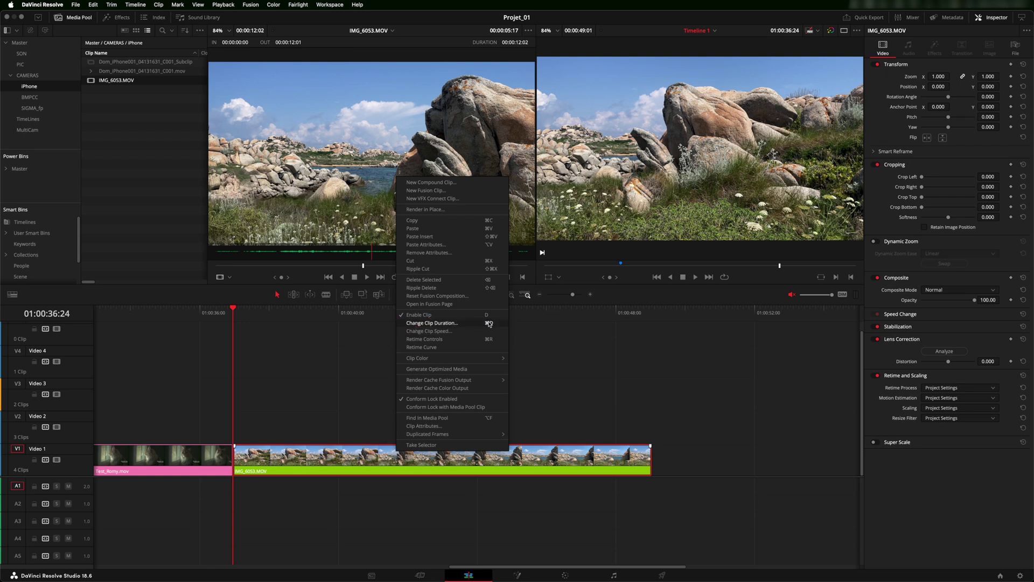
pyautogui.click(431, 332)
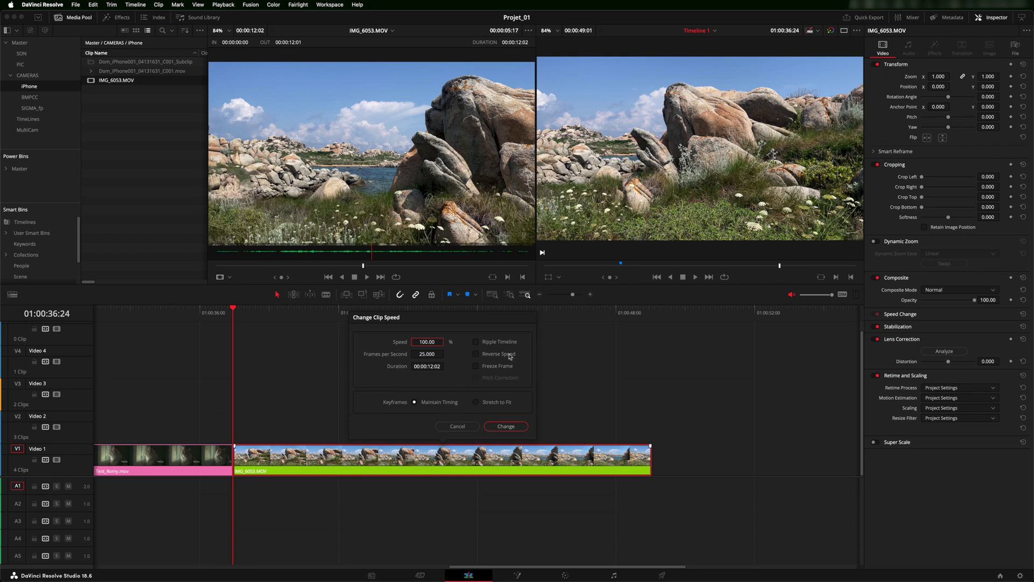
pyautogui.click(476, 354)
pyautogui.click(511, 428)
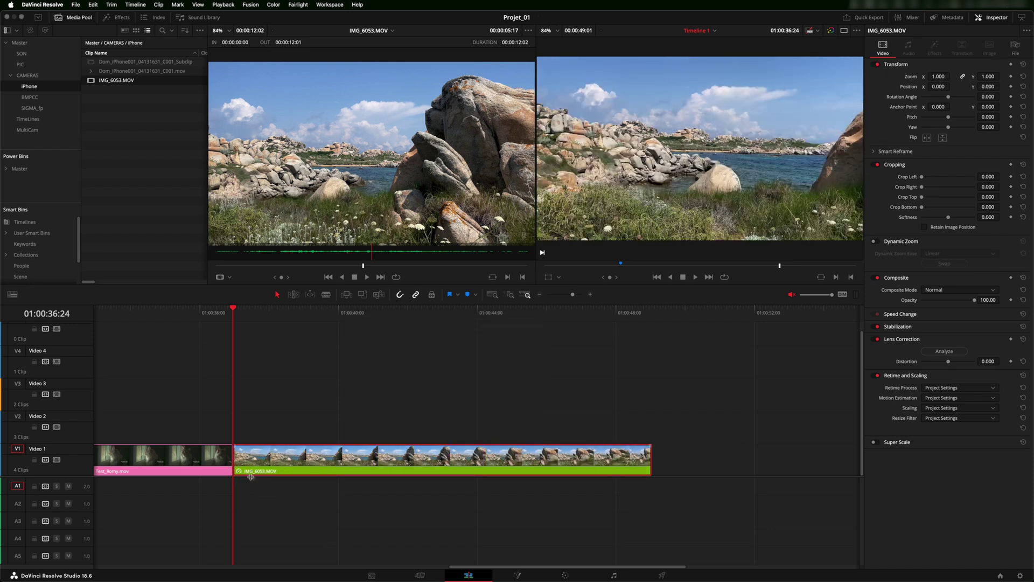
# Step: Switch to the single viewer and play the reversed IMG_6053.MOV clip from its start
pyautogui.press('space')
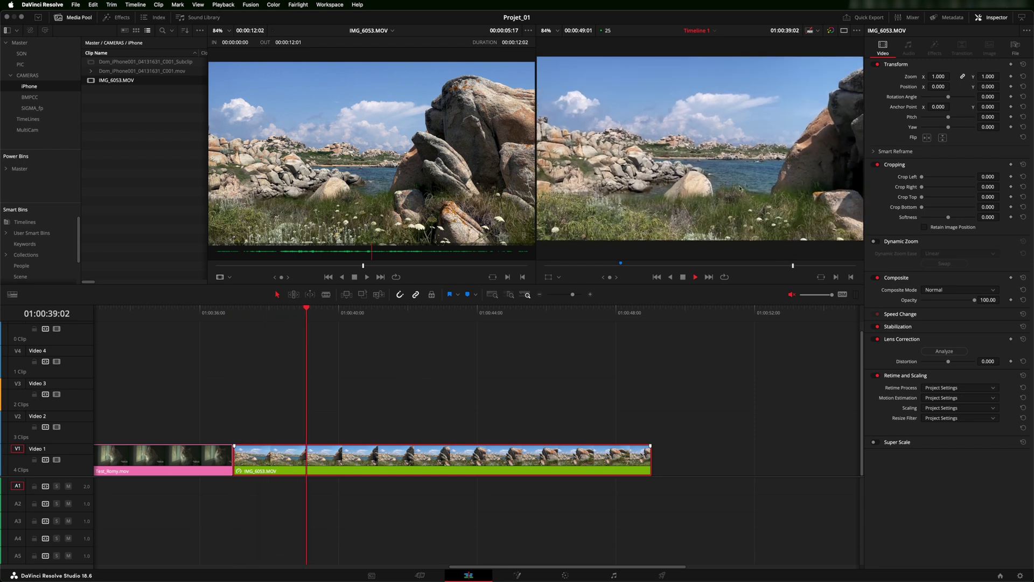
pyautogui.click(842, 32)
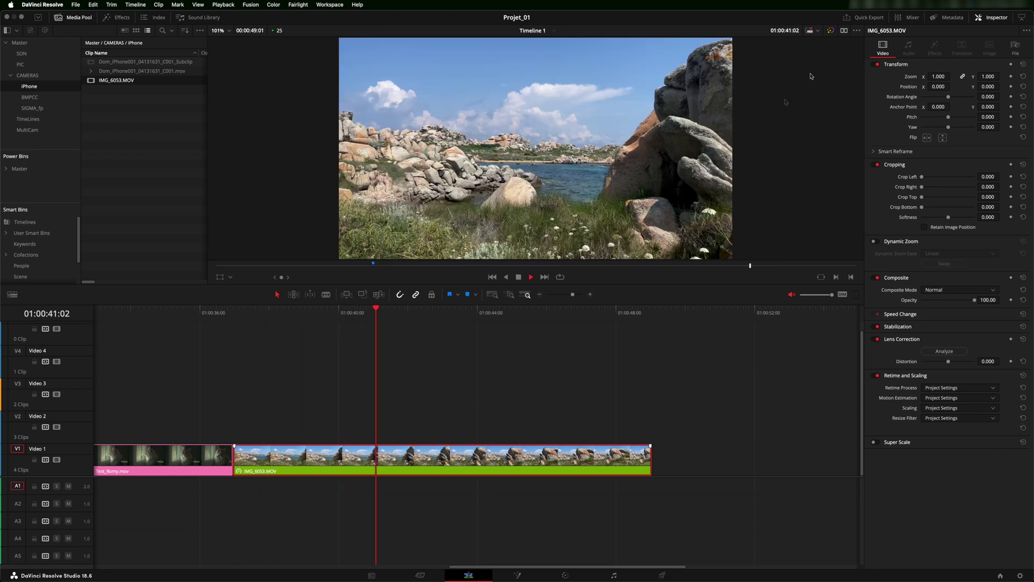
pyautogui.click(232, 313)
pyautogui.press('space')
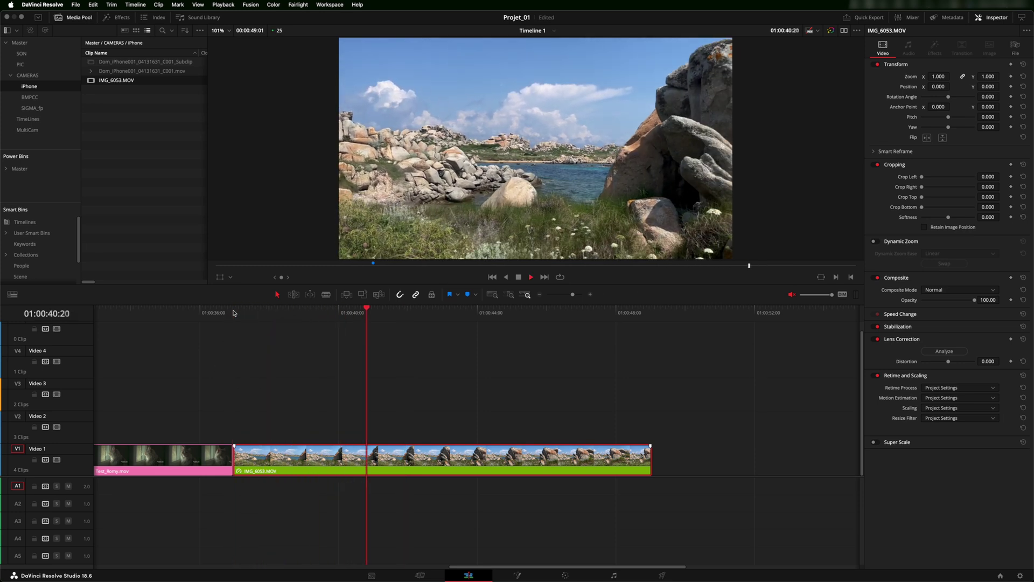
pyautogui.press('space')
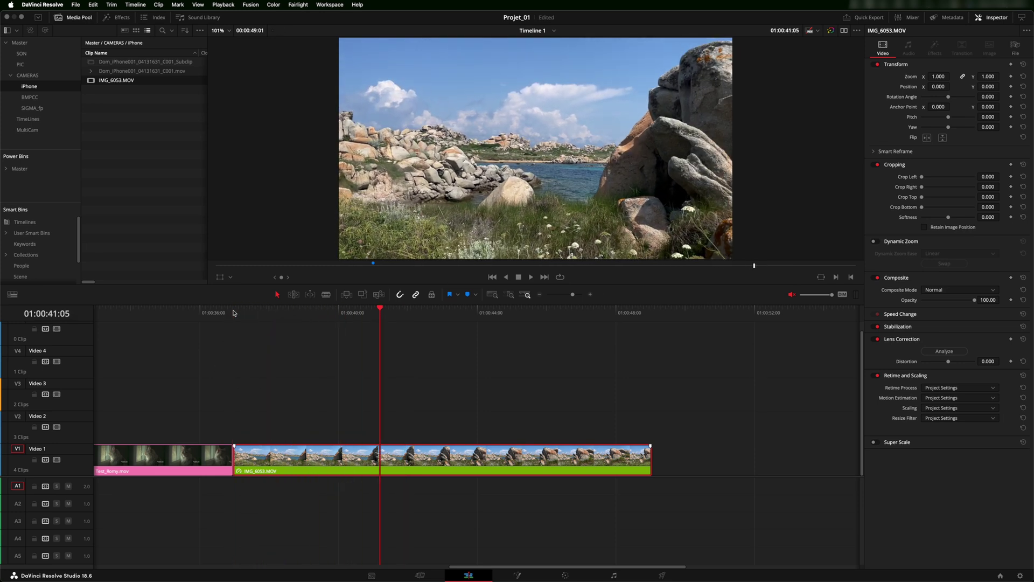
# Step: Disable Reverse Speed in the clip speed settings of the last IMG_6053.MOV clip
pyautogui.rightClick(413, 470)
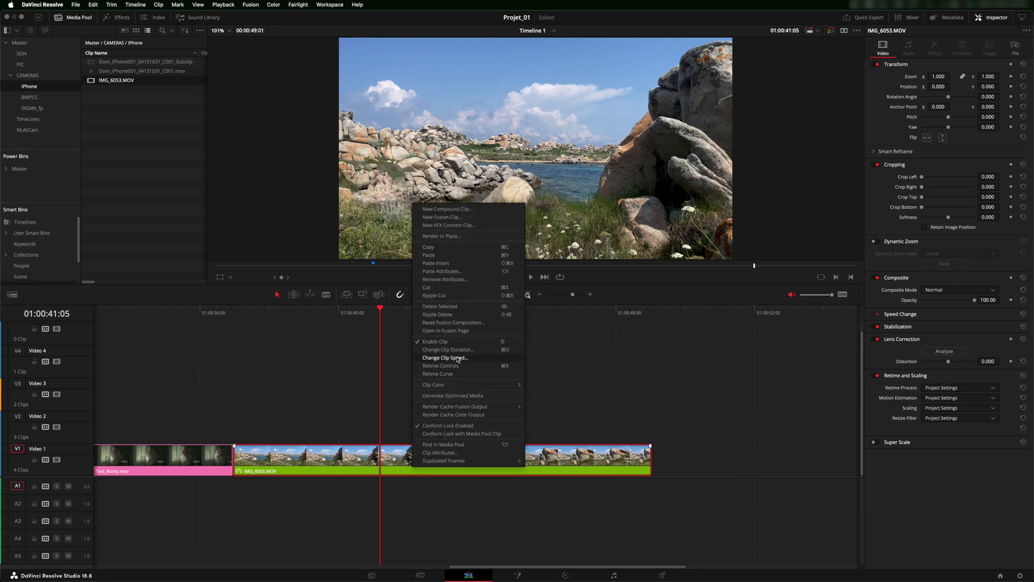
pyautogui.click(453, 358)
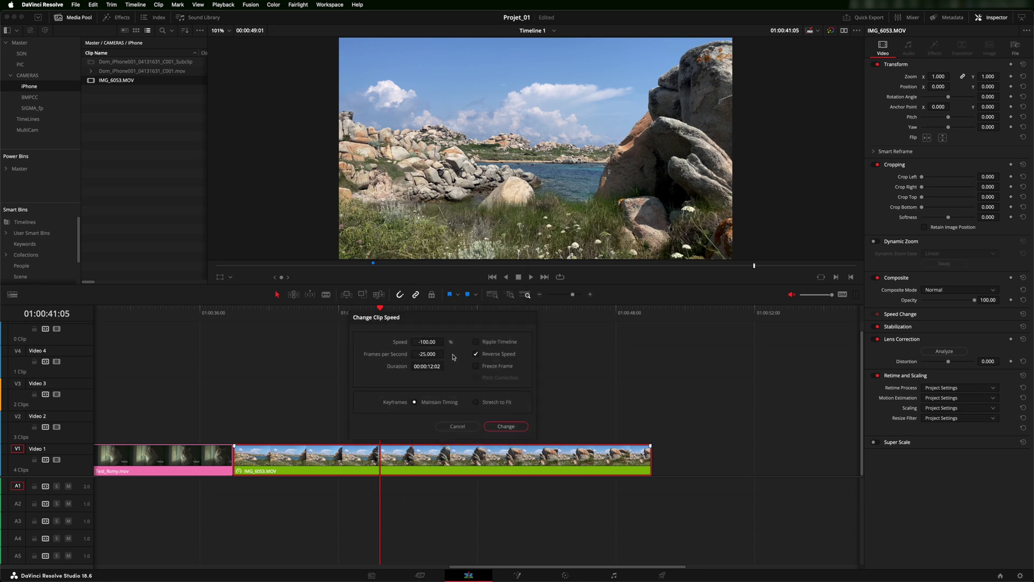
pyautogui.click(477, 354)
pyautogui.click(506, 426)
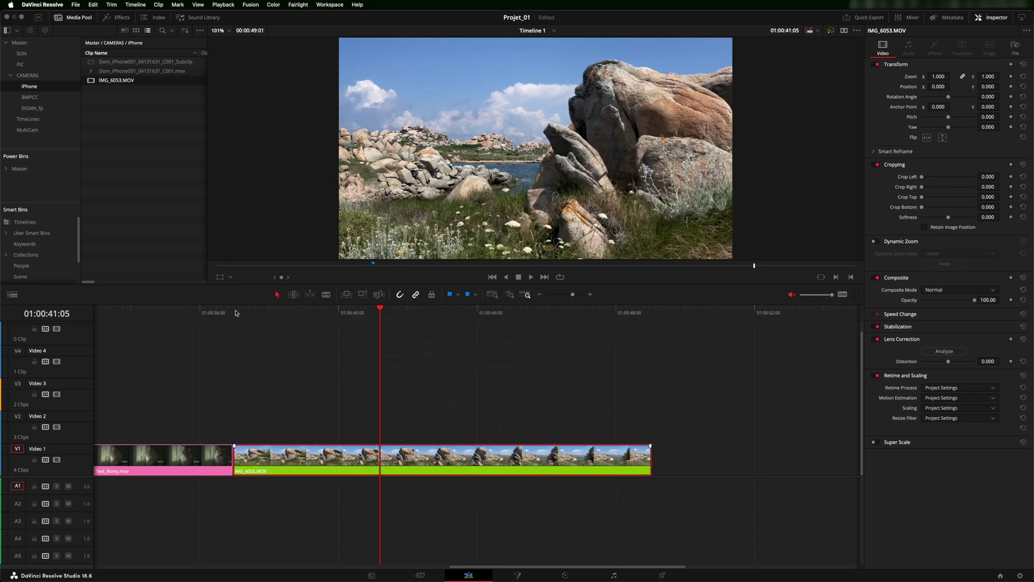
# Step: Play the IMG_6053.MOV clip from its start at 01:00:36:24 to check its forward playback
pyautogui.click(235, 313)
pyautogui.press('space')
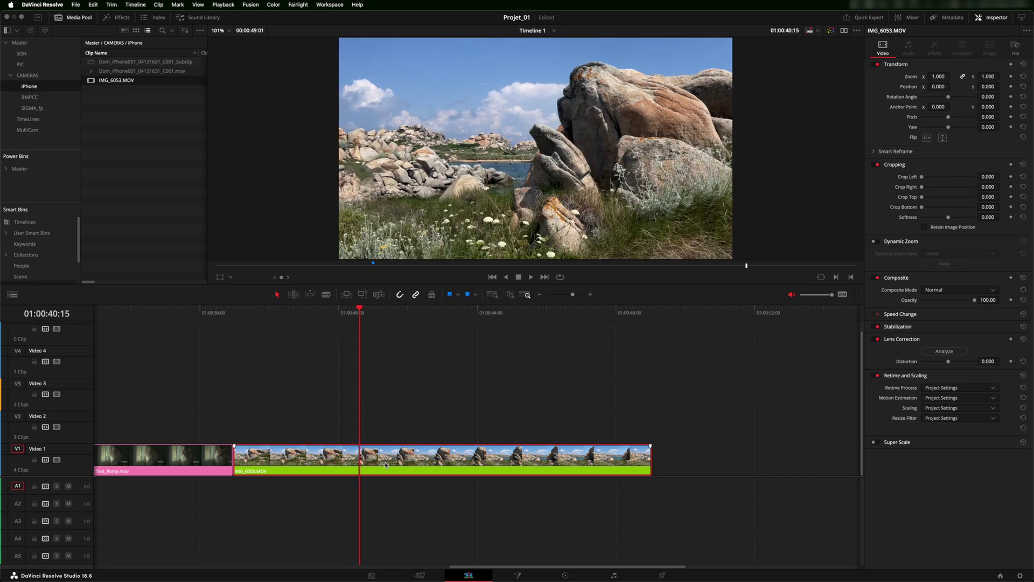
pyautogui.click(231, 313)
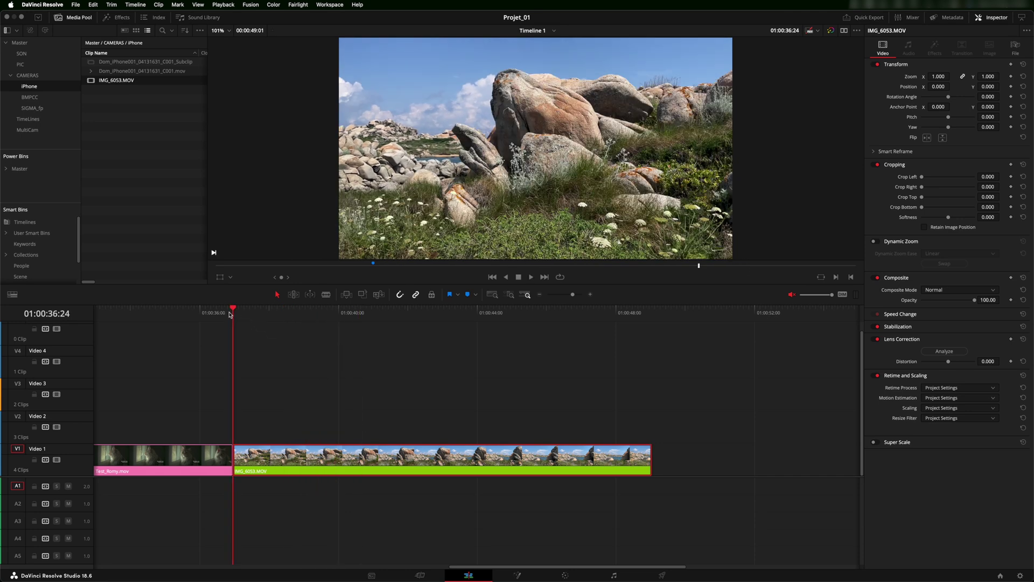
pyautogui.press('space')
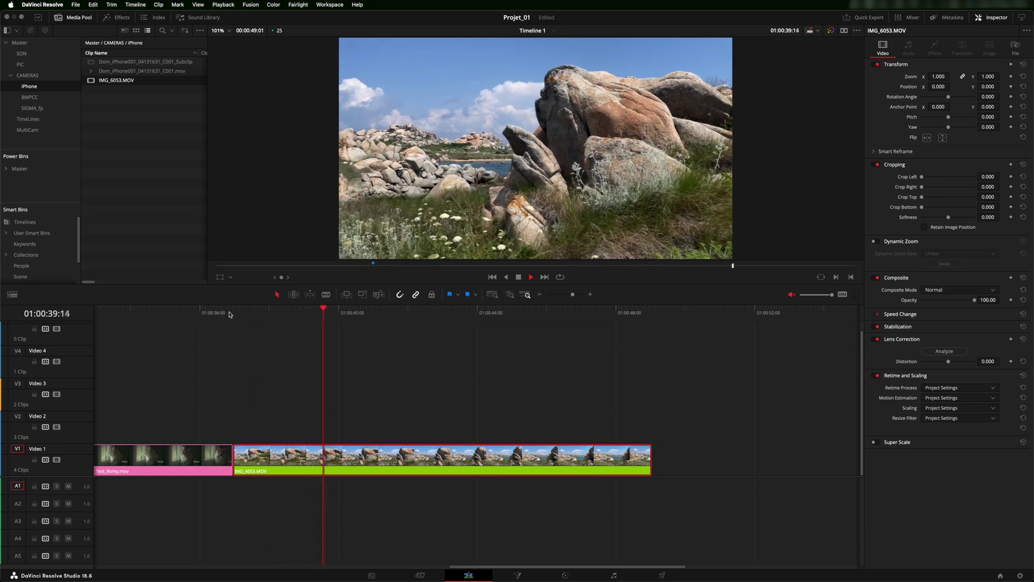
# Step: Stop playback, show the Retime Controls on the last IMG_6053.MOV clip and enlarge the Video 1 track
pyautogui.press('space')
pyautogui.press('Right')
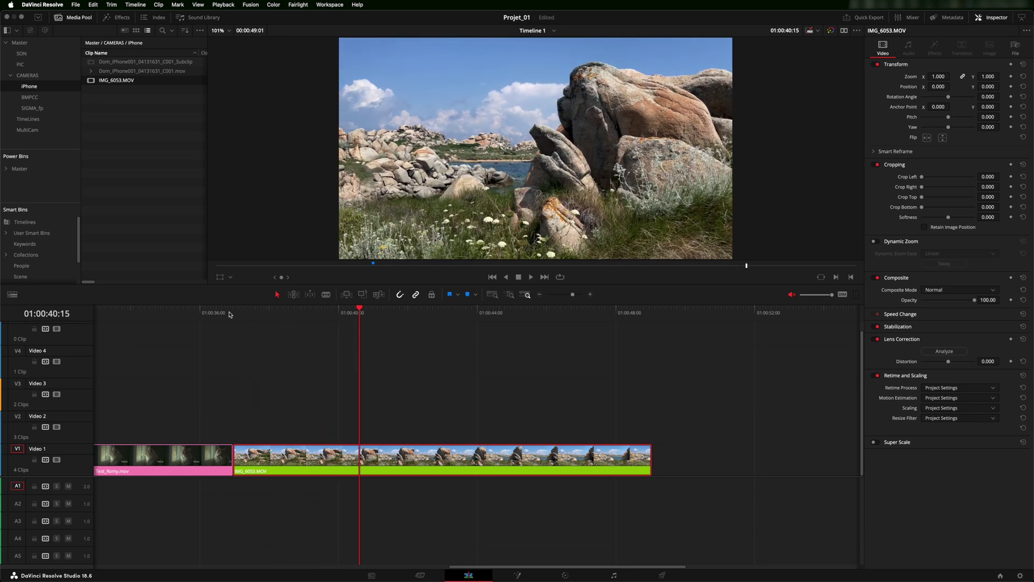
pyautogui.moveTo(361, 311); pyautogui.dragTo(329, 335)
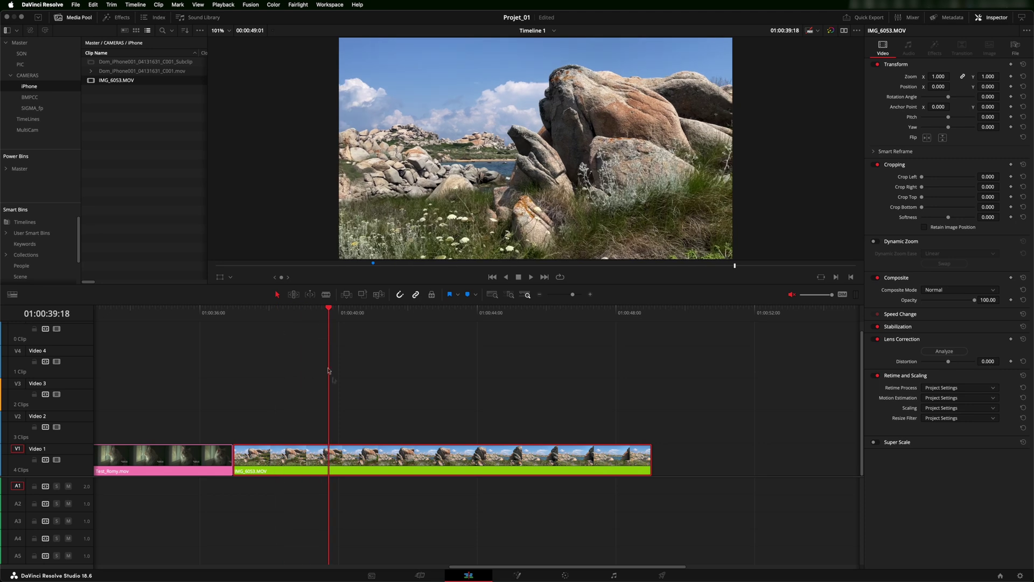
pyautogui.rightClick(371, 458)
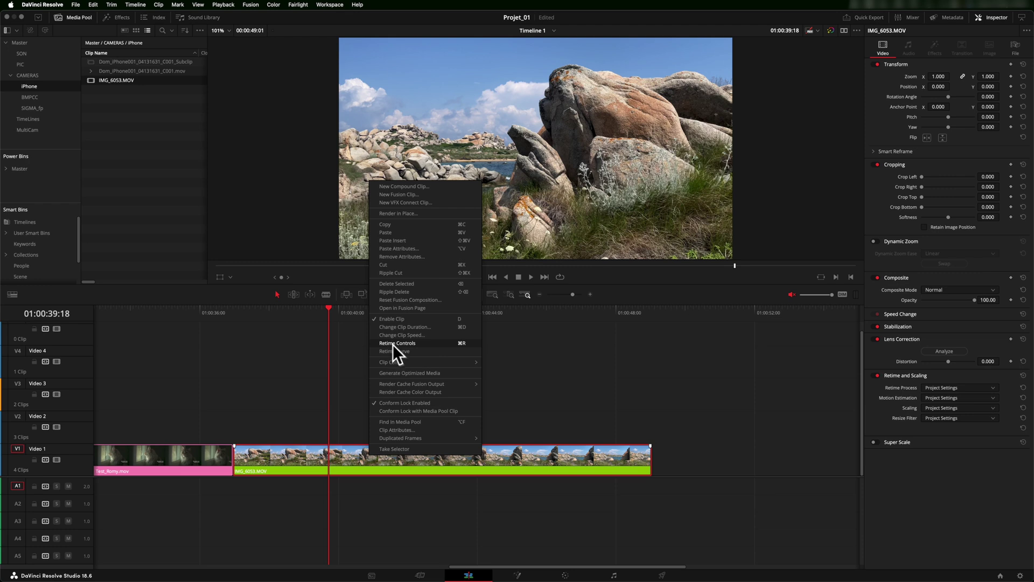
pyautogui.click(460, 345)
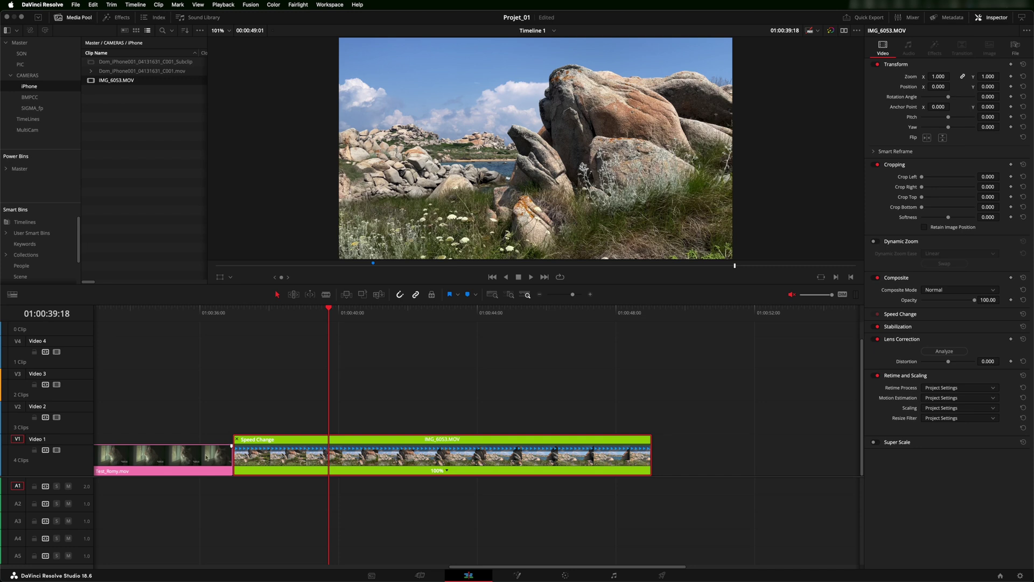
pyautogui.moveTo(87, 434); pyautogui.dragTo(92, 411)
pyautogui.scroll(5, 317, 464)
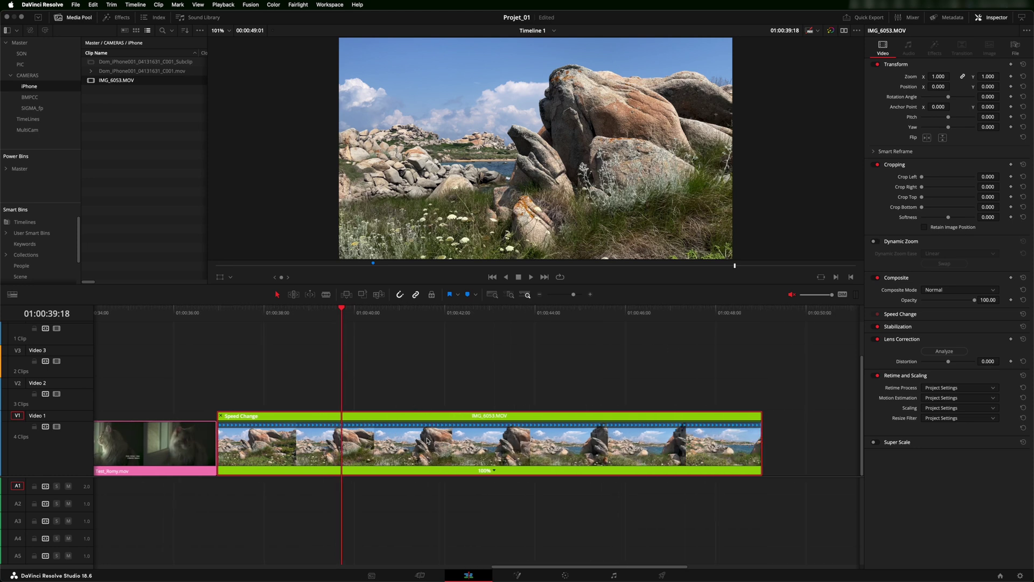
# Step: Play the IMG_6053.MOV clip from its start, stop at 01:00:40:15 and add a speed point there
pyautogui.moveTo(345, 308); pyautogui.dragTo(214, 309)
pyautogui.press('space')
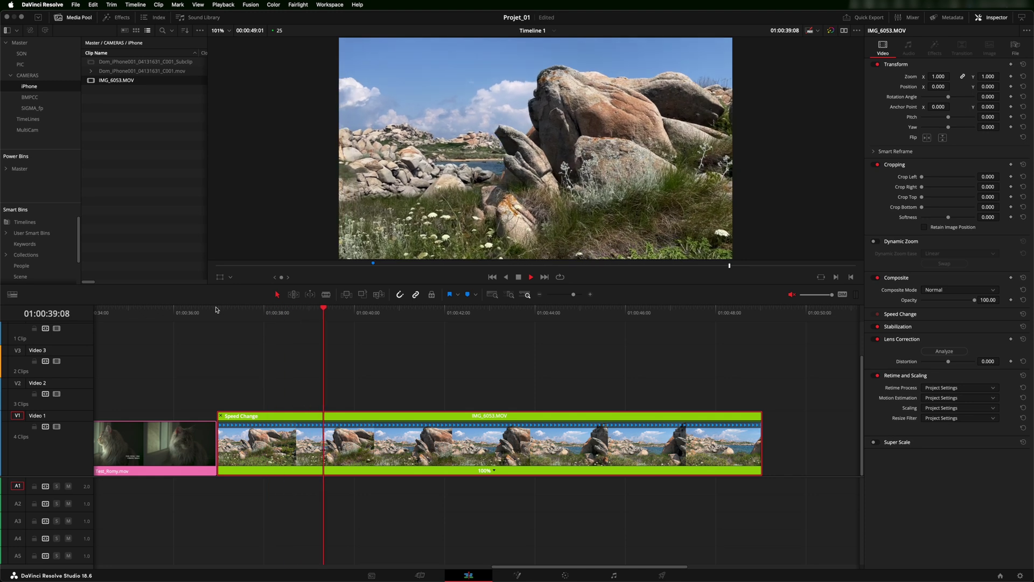
pyautogui.press('space')
pyautogui.press('space')
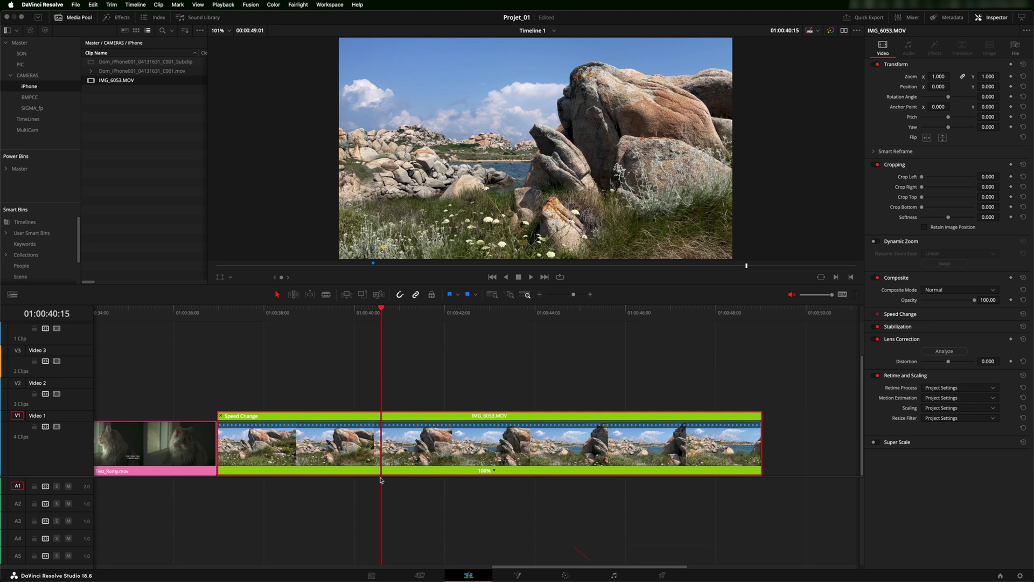
pyautogui.click(495, 473)
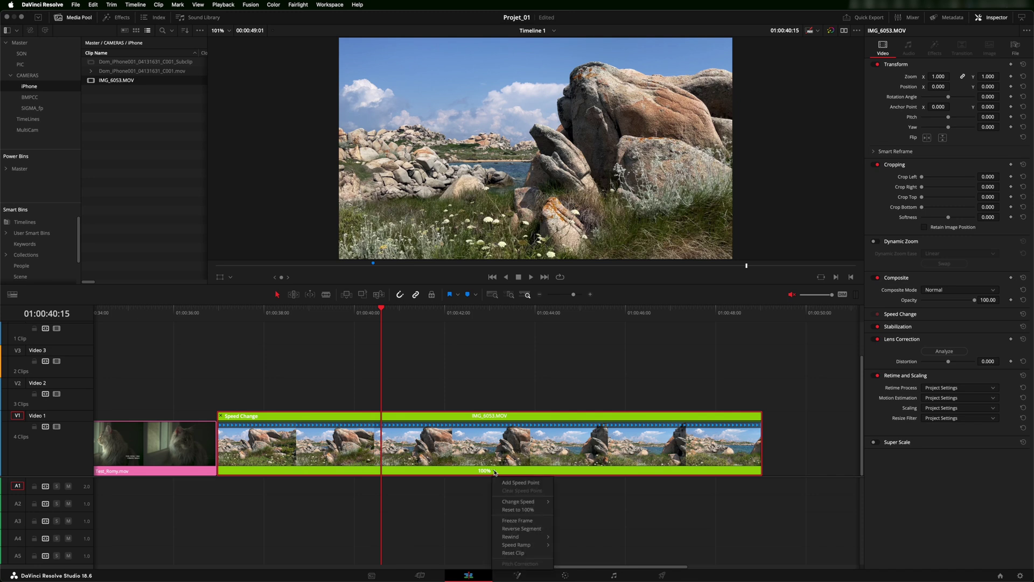
pyautogui.click(519, 484)
pyautogui.moveTo(386, 313)
pyautogui.mouseDown()
pyautogui.moveTo(413, 322)
pyautogui.moveTo(381, 310)
pyautogui.mouseUp()
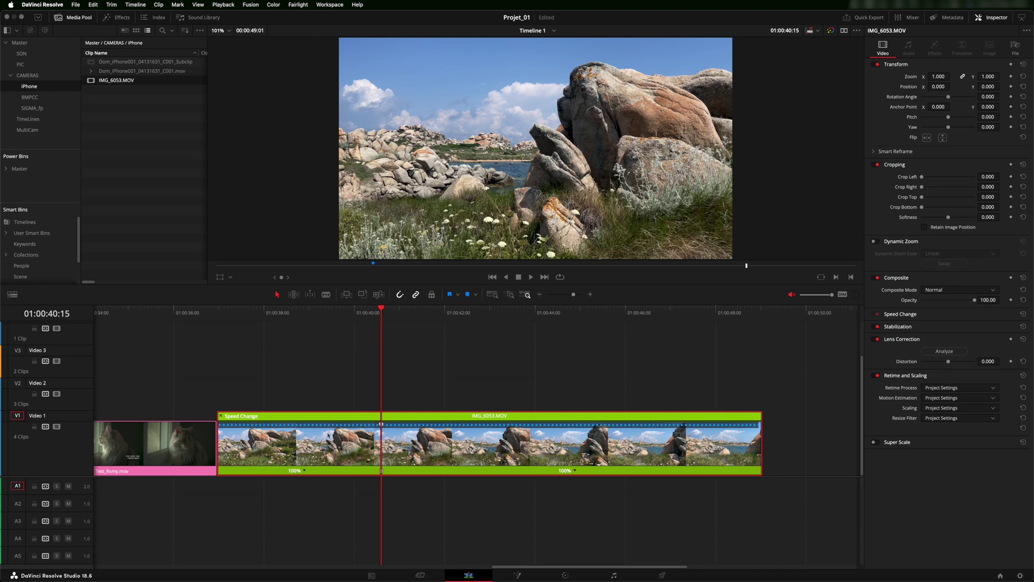
# Step: Set the speed of the IMG_6053.MOV clip's first segment to 200% and play the clip from its start
pyautogui.click(305, 471)
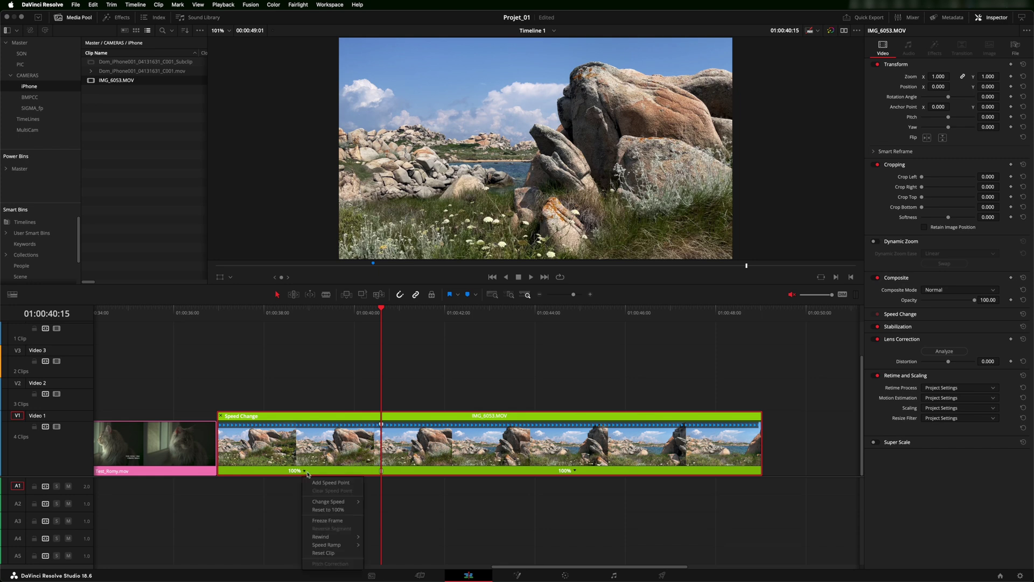
pyautogui.moveTo(329, 504)
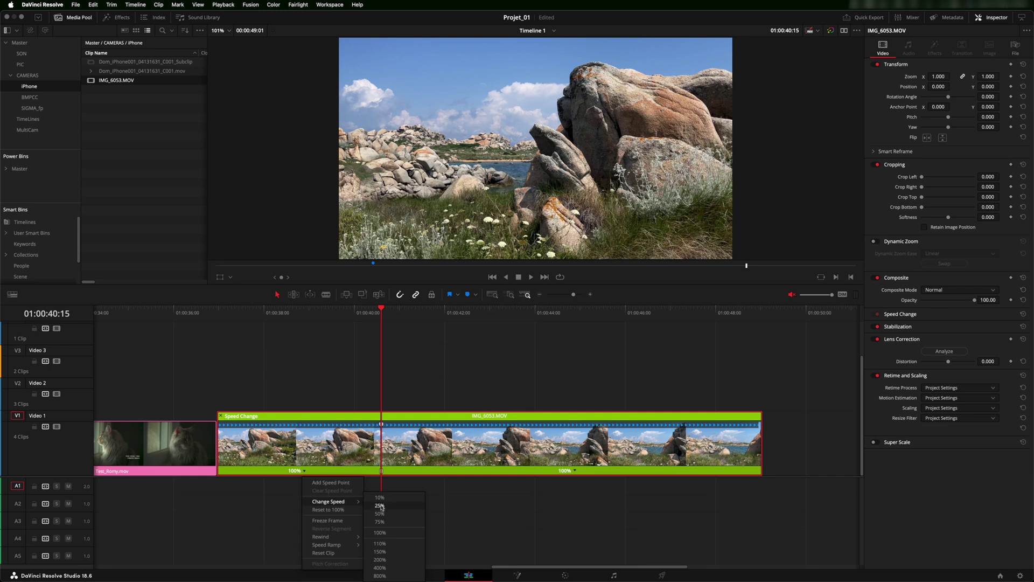
pyautogui.click(379, 560)
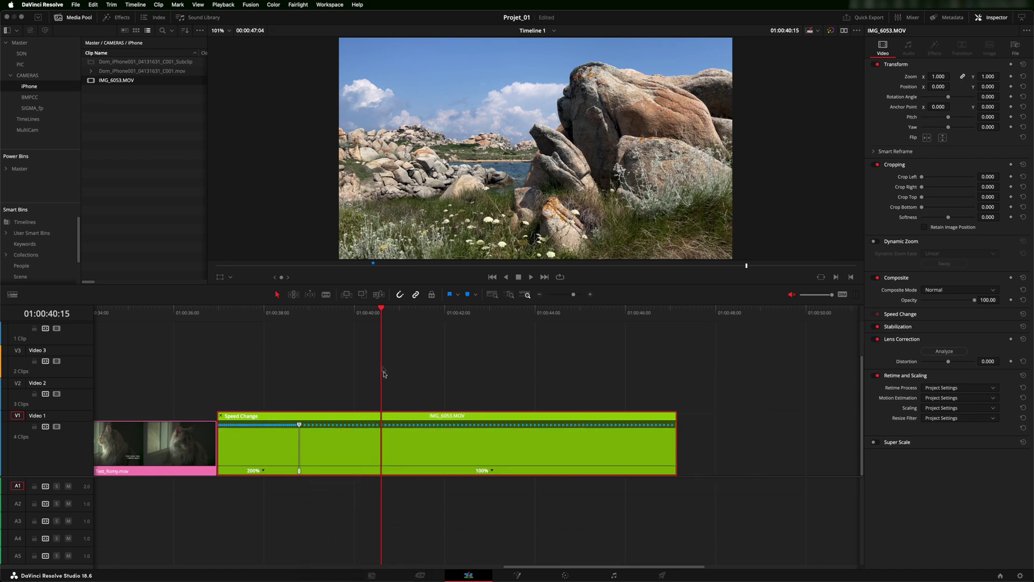
pyautogui.moveTo(381, 310); pyautogui.dragTo(217, 310)
pyautogui.press('space')
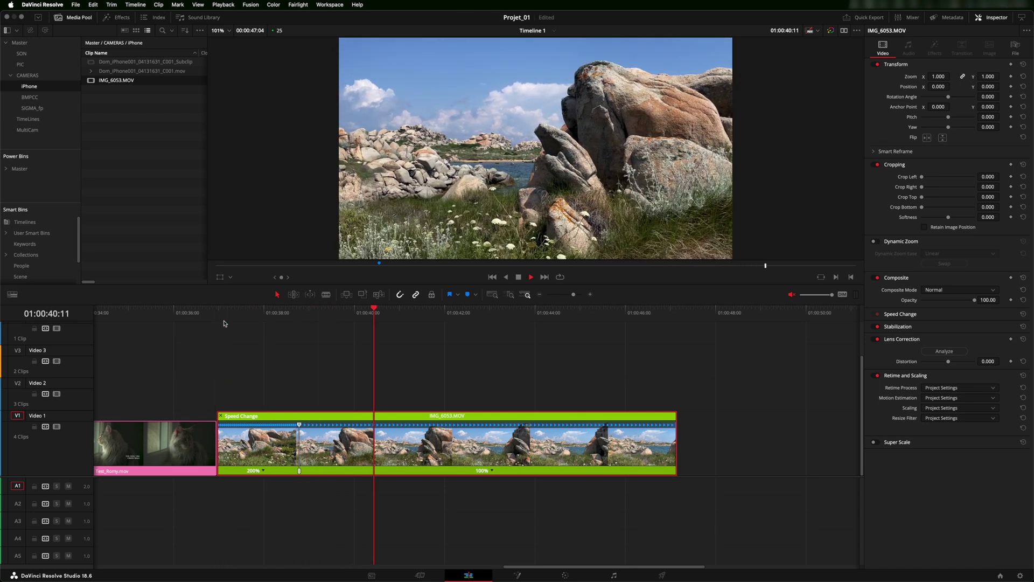
# Step: Add a second speed point to the IMG_6053.MOV clip at 01:00:44:00
pyautogui.click(468, 321)
pyautogui.moveTo(467, 321); pyautogui.dragTo(535, 326)
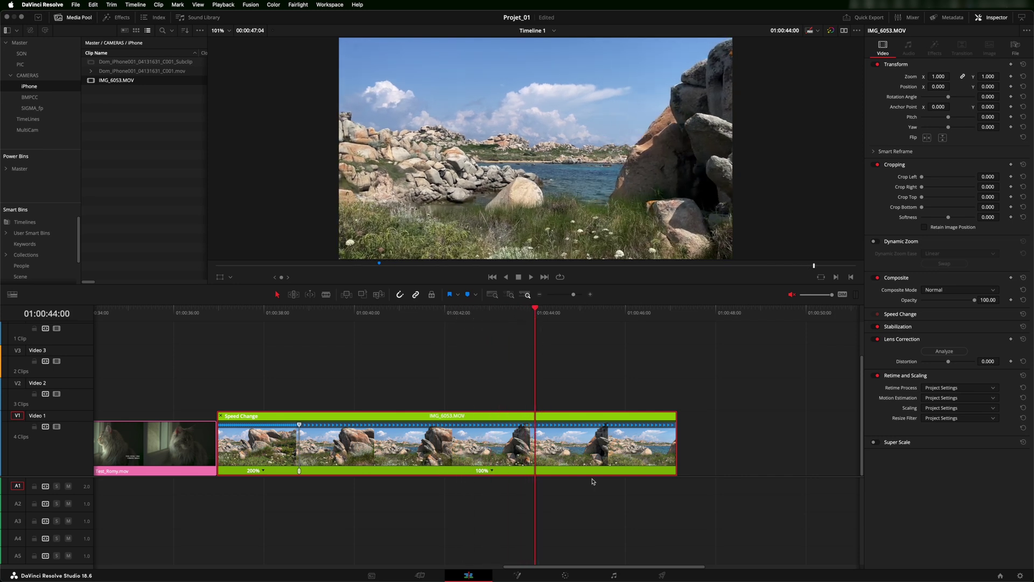
pyautogui.click(492, 471)
pyautogui.click(514, 483)
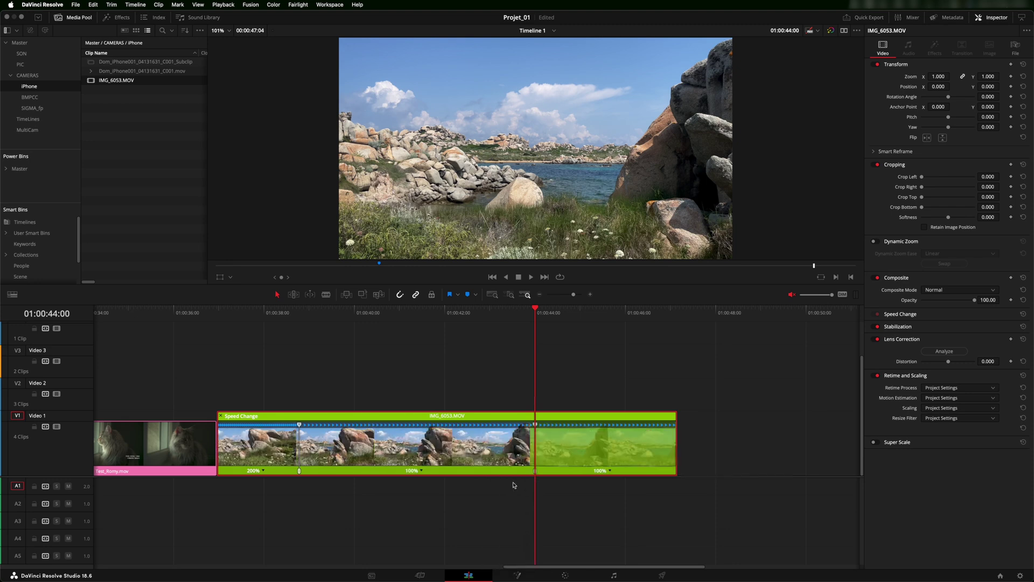
# Step: Set the speed of the IMG_6053.MOV clip's last segment to 200% and play the whole clip
pyautogui.click(610, 471)
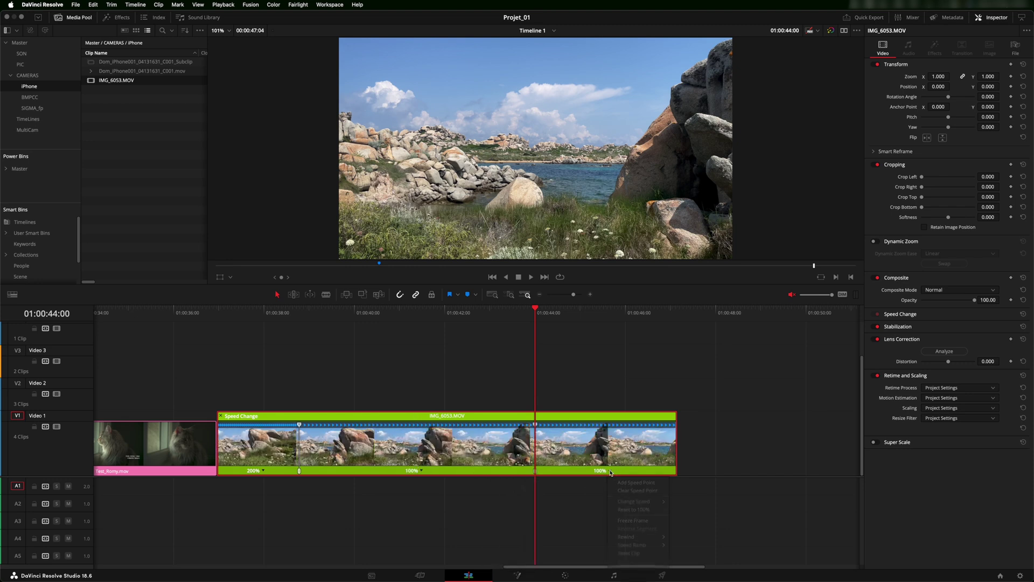
pyautogui.moveTo(637, 503)
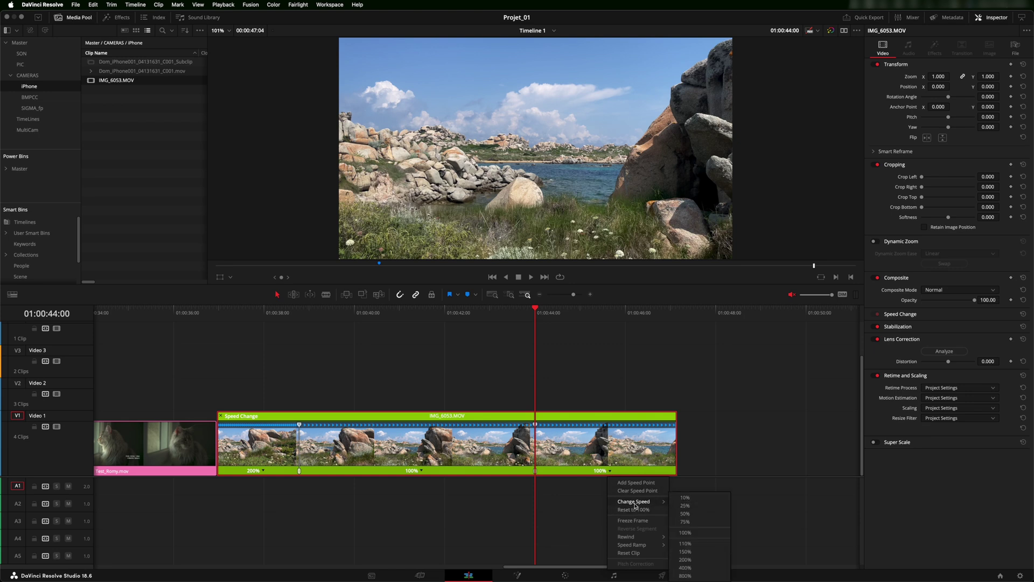
pyautogui.click(687, 560)
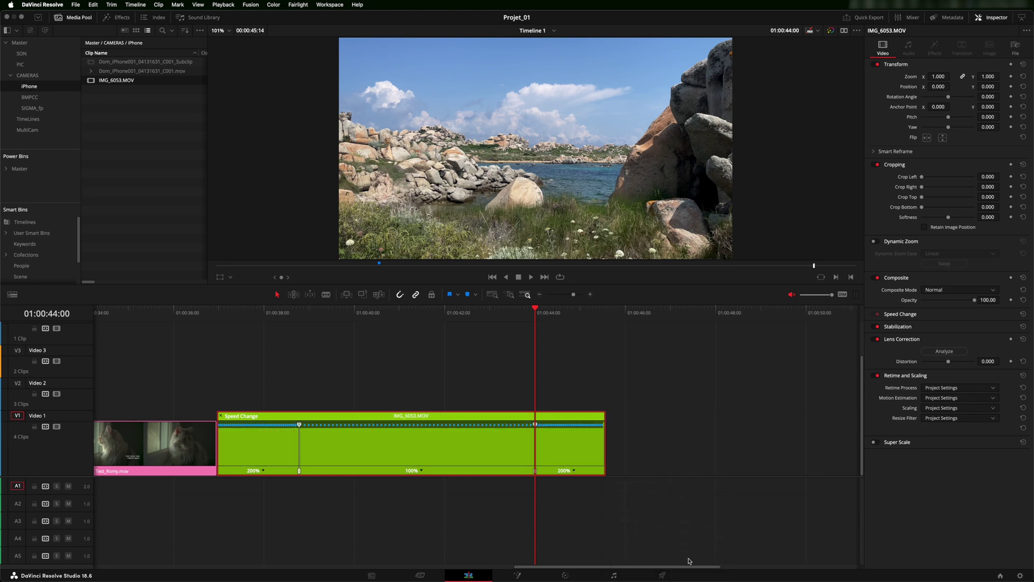
pyautogui.click(217, 312)
pyautogui.press('space')
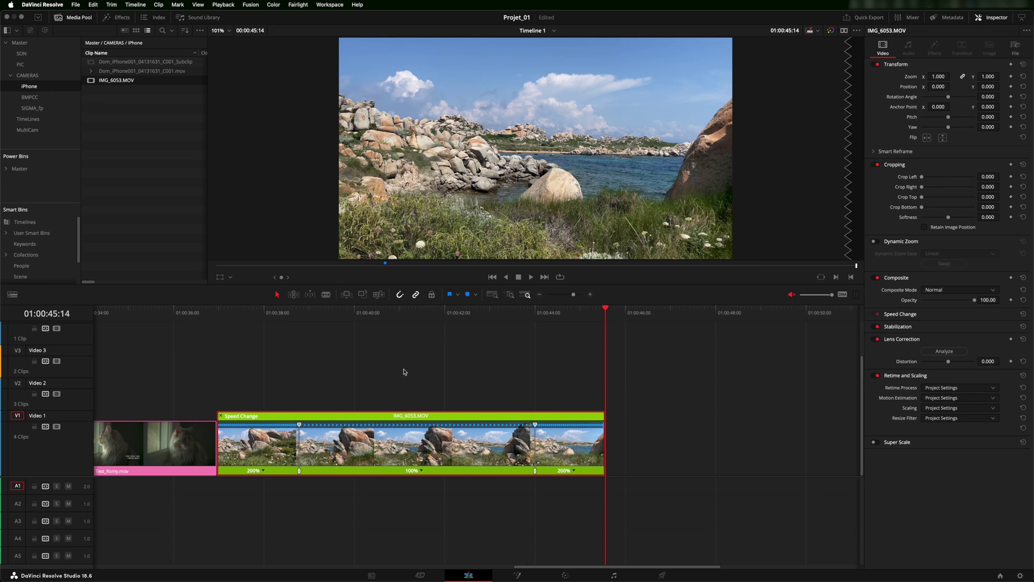
# Step: Place the playhead at 01:00:41:00 and set the Render Cache mode to Smart
pyautogui.click(399, 312)
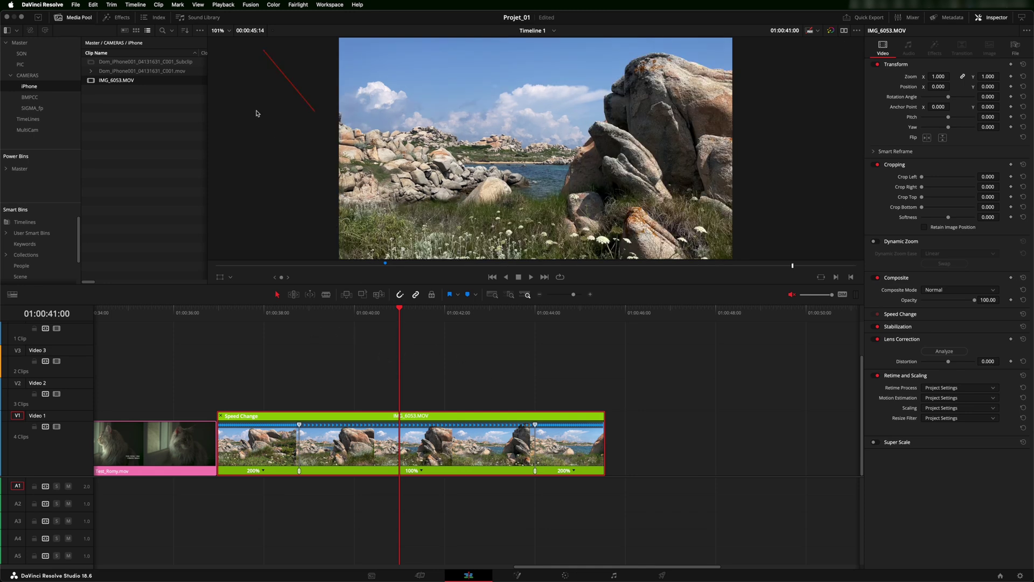
pyautogui.click(222, 5)
pyautogui.moveTo(240, 53)
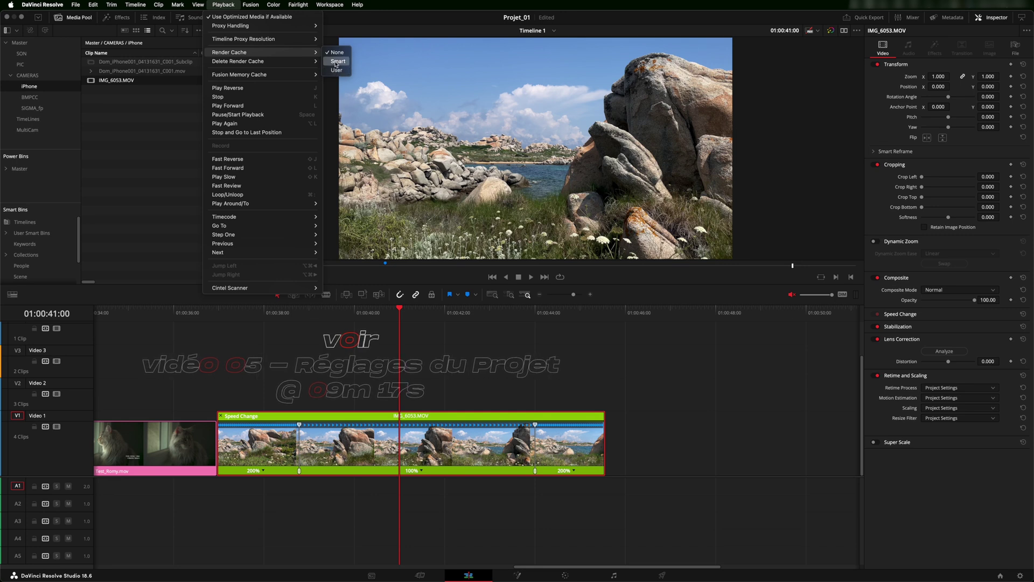
pyautogui.click(337, 61)
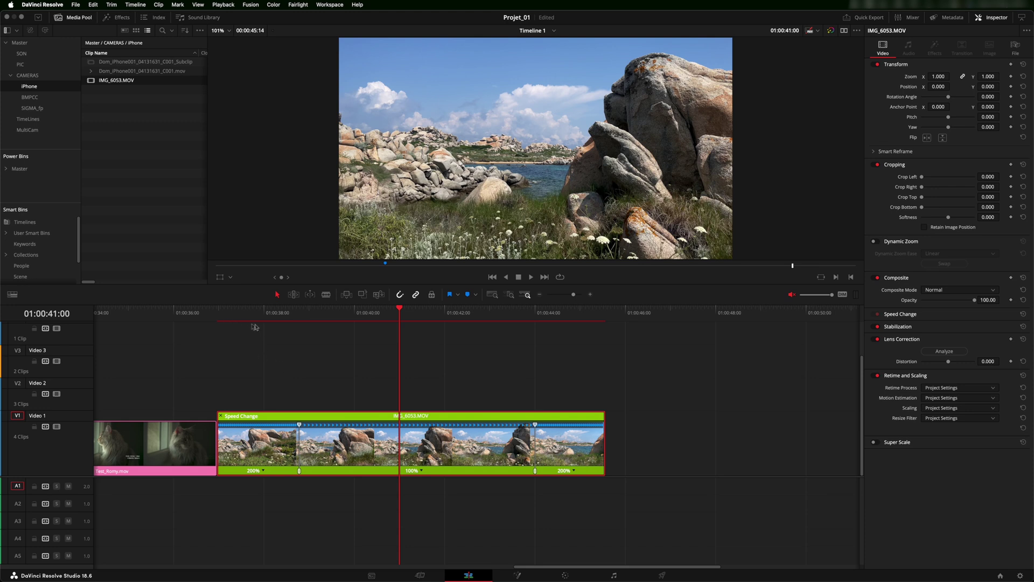
# Step: Play the IMG_6053.MOV clip from its start while it caches, and return the playhead to 01:00:40:01
pyautogui.click(219, 313)
pyautogui.press('space')
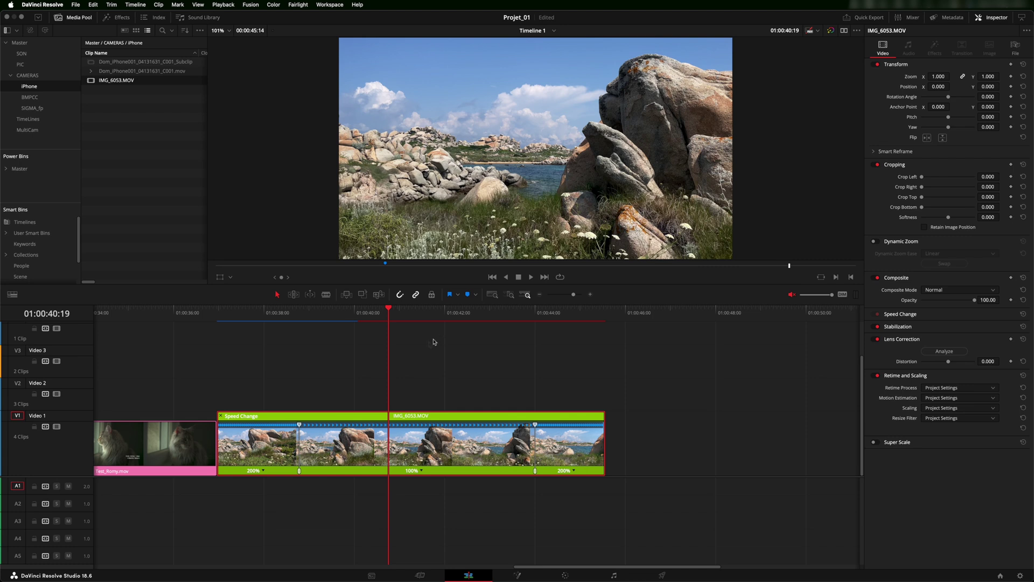
pyautogui.press('Up')
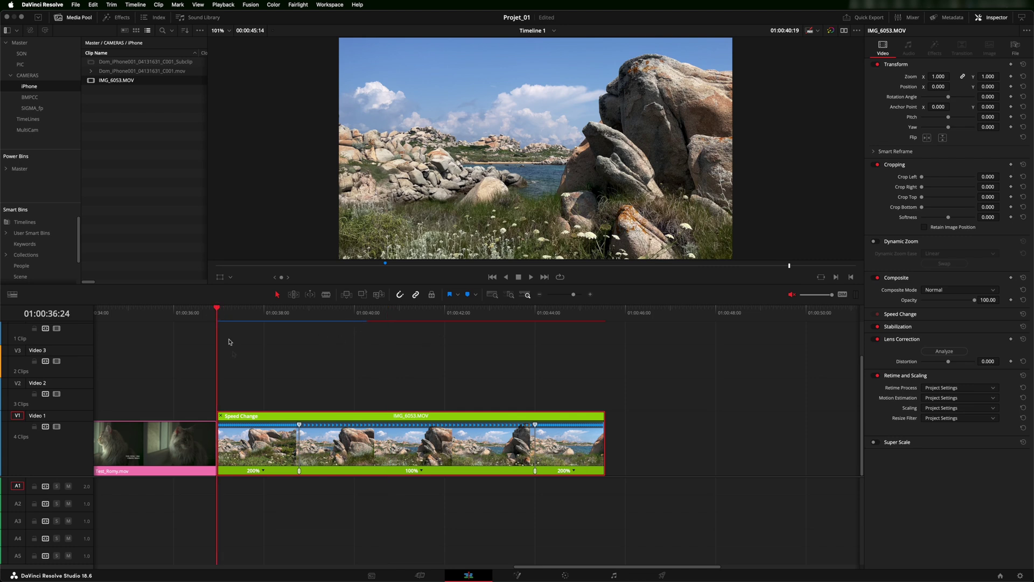
pyautogui.press('space')
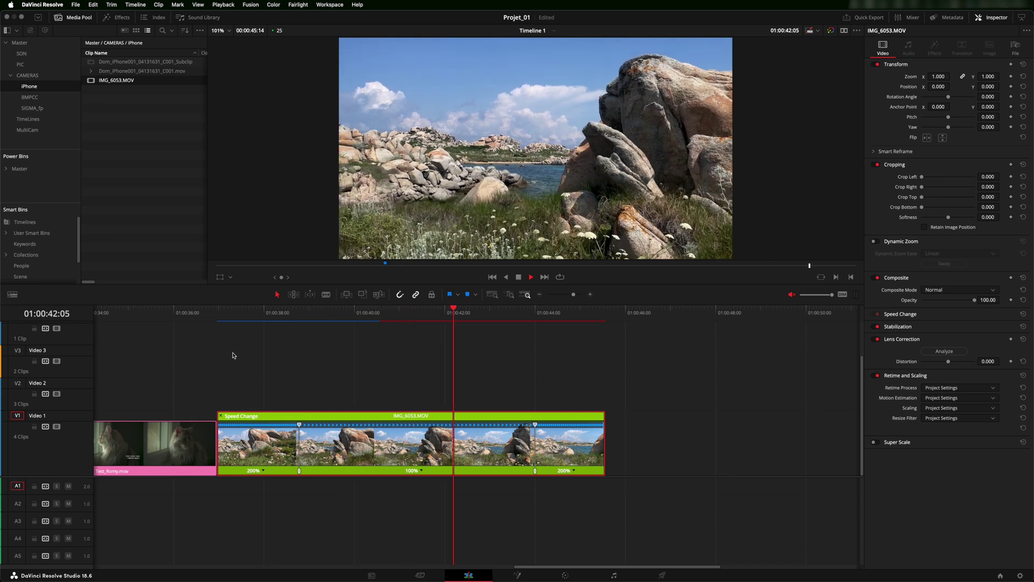
pyautogui.press('space')
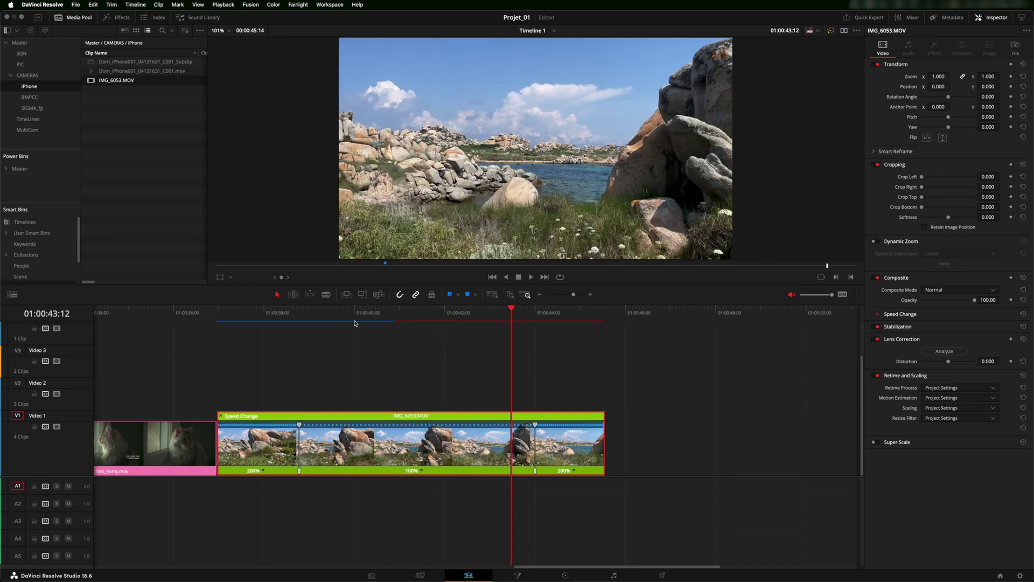
pyautogui.click(355, 313)
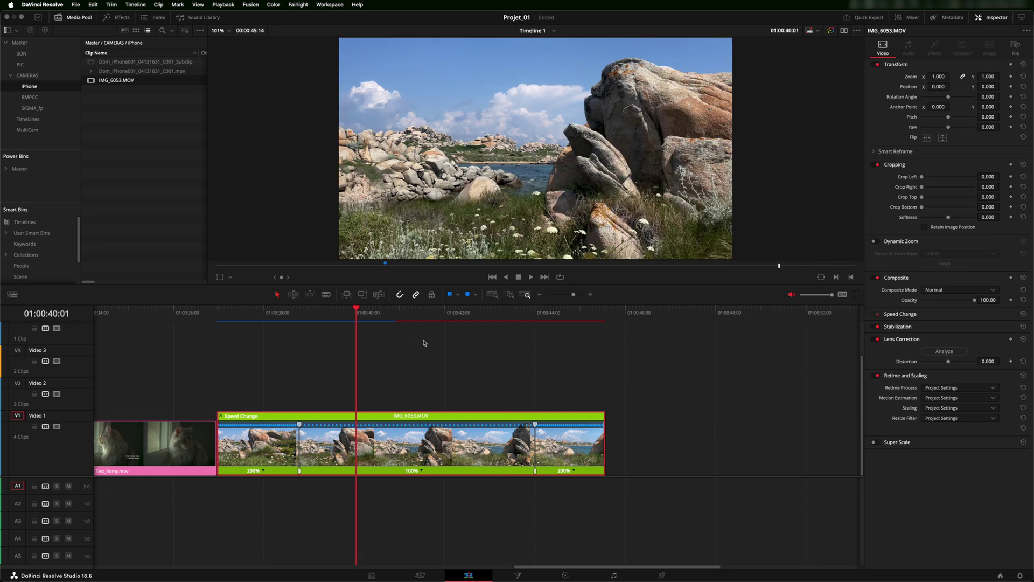
# Step: Turn on Show All Video Frames for the timeline viewer and play the IMG_6053.MOV clip from its start
pyautogui.click(856, 30)
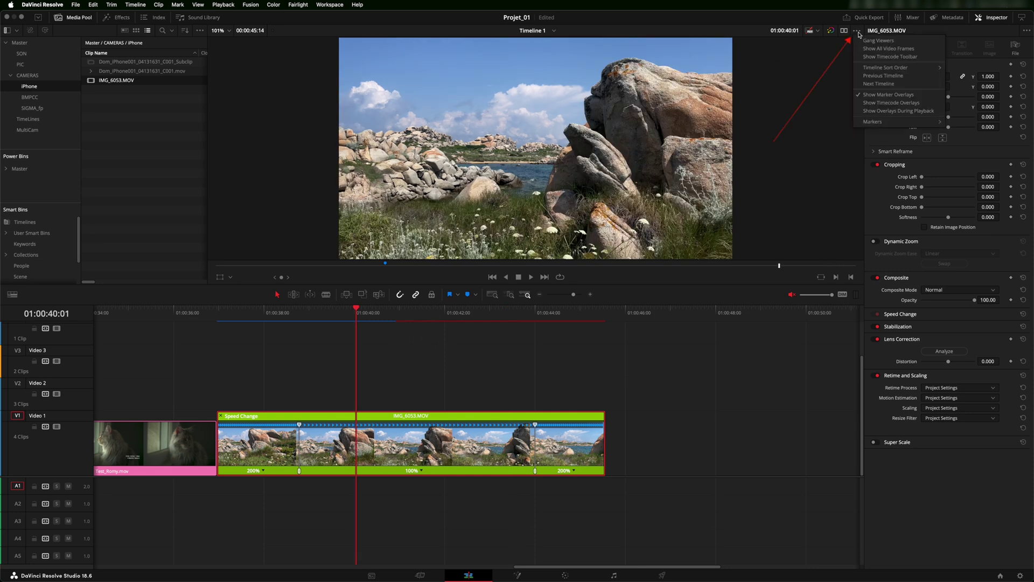
pyautogui.click(889, 49)
pyautogui.click(218, 311)
pyautogui.press('space')
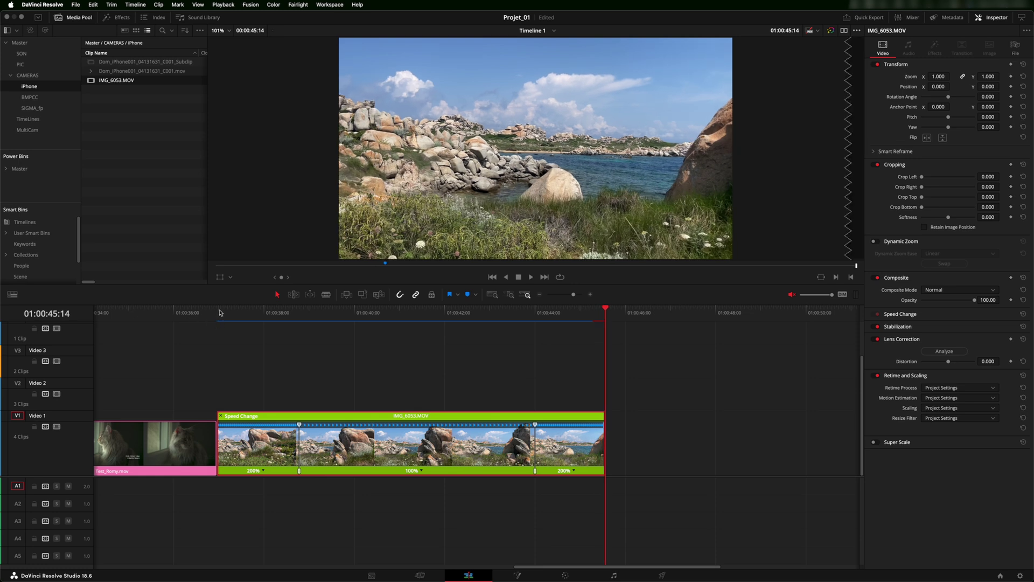
# Step: Replay the retimed IMG_6053.MOV clip from 01:00:36:24 and stop at 01:00:42:09
pyautogui.click(218, 315)
pyautogui.press('space')
pyautogui.click(218, 312)
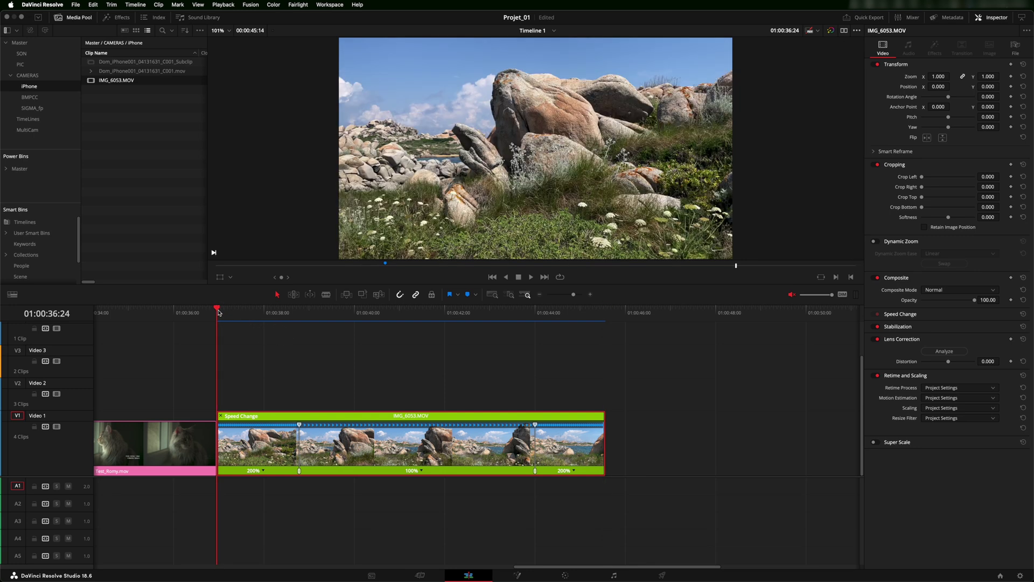
pyautogui.press('space')
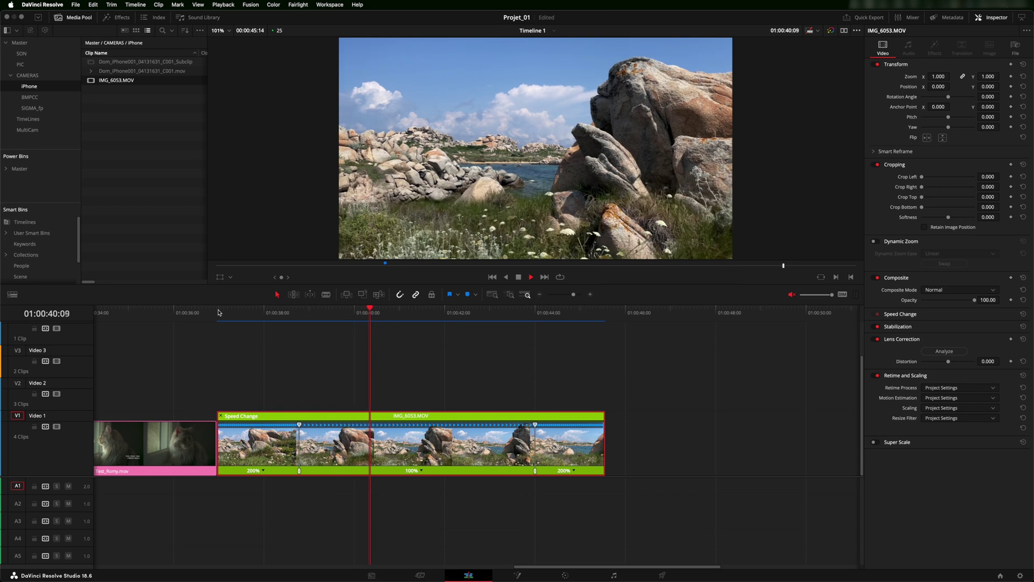
pyautogui.press('space')
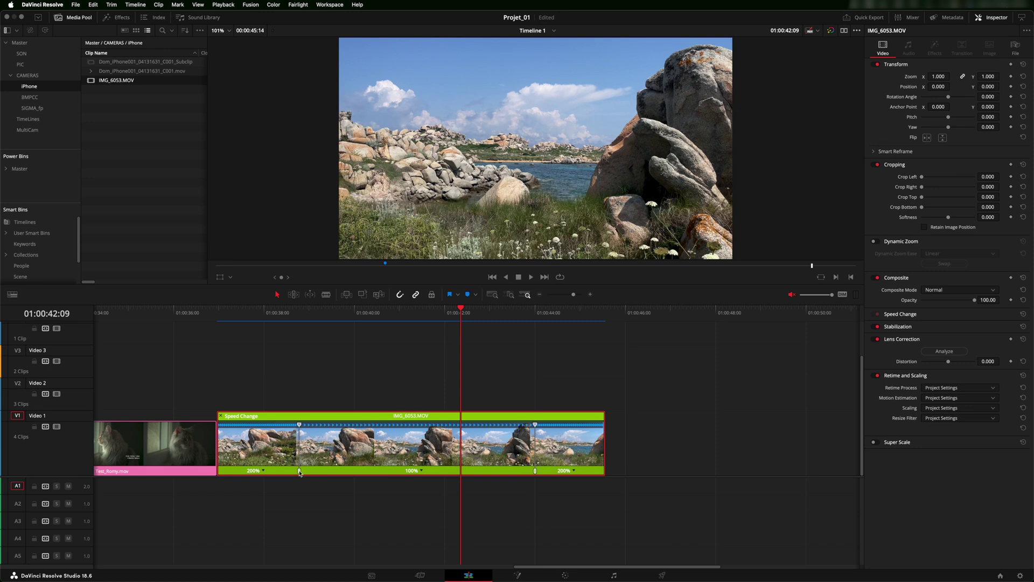
# Step: Try retiming the IMG_6053.MOV clip by moving both speed points earlier, with the first segment at 256%, and undo the changes
pyautogui.moveTo(299, 472)
pyautogui.mouseDown()
pyautogui.moveTo(312, 472)
pyautogui.moveTo(300, 472)
pyautogui.mouseUp()
pyautogui.moveTo(299, 426); pyautogui.dragTo(280, 424)
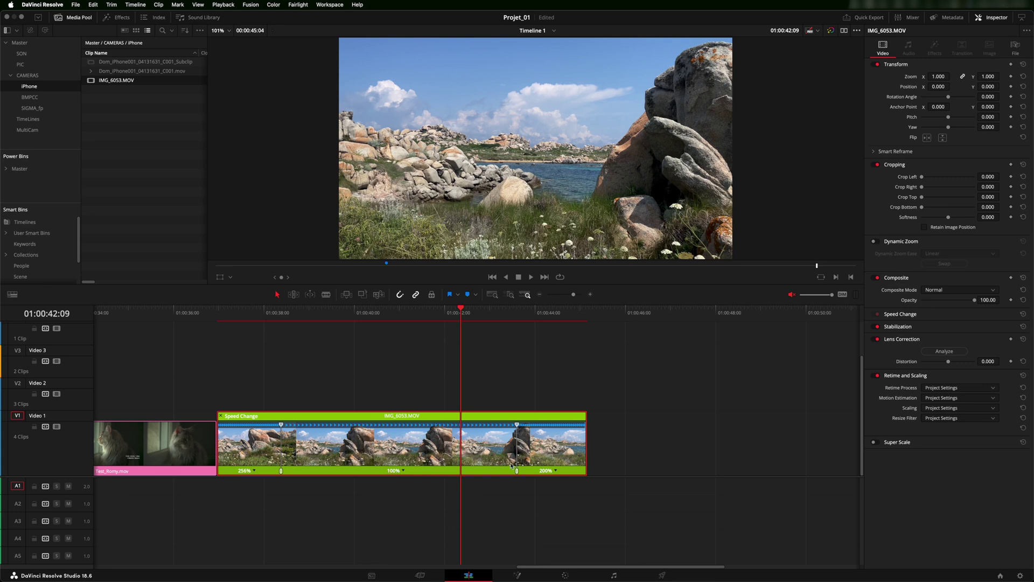
pyautogui.click(517, 425)
pyautogui.moveTo(517, 425); pyautogui.dragTo(498, 426)
pyautogui.press('super+z')
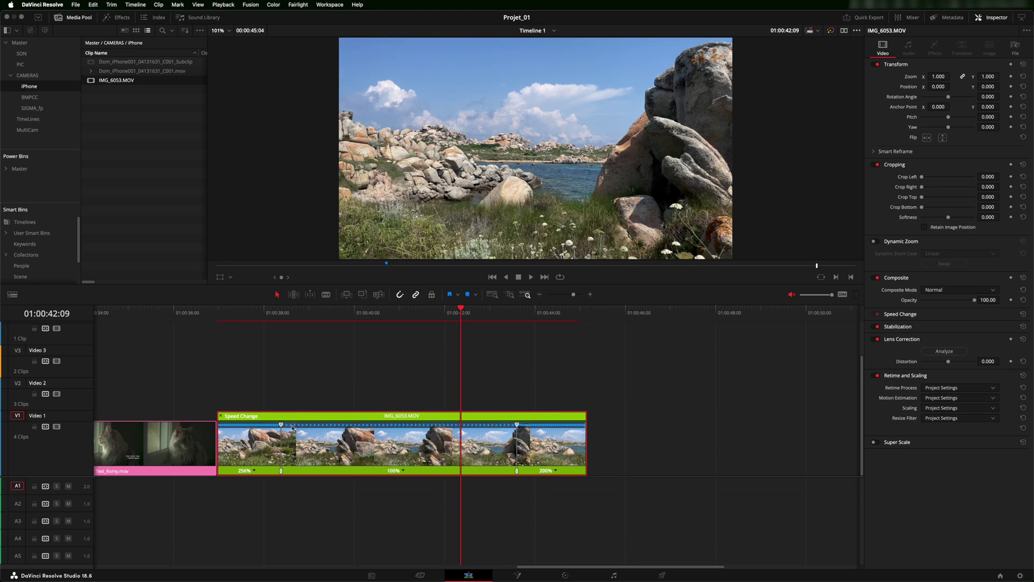
pyautogui.press('super+z')
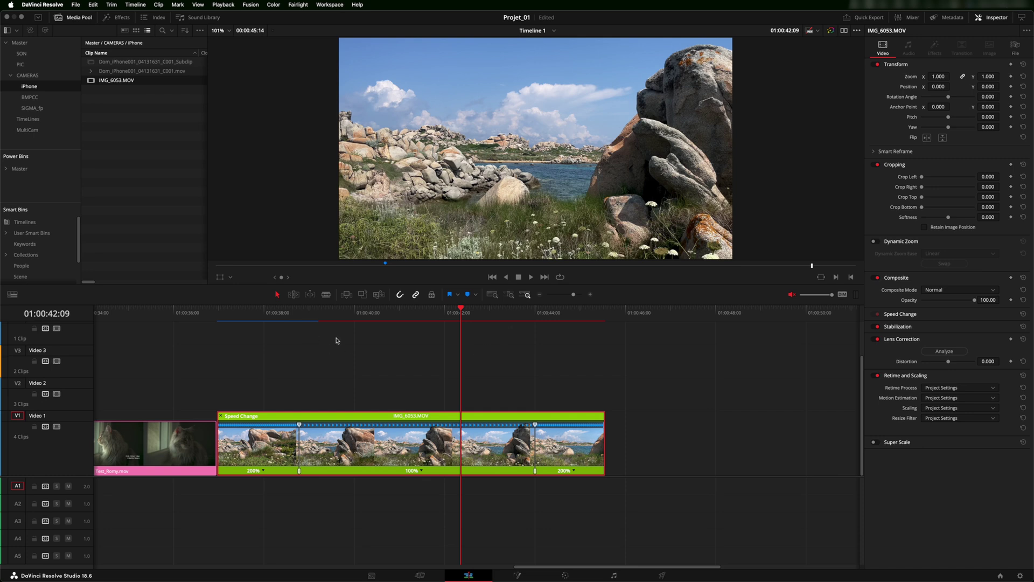
# Step: Display the Retime Curve of the IMG_6053.MOV clip and check the speeds of its segments on the curve
pyautogui.click(271, 313)
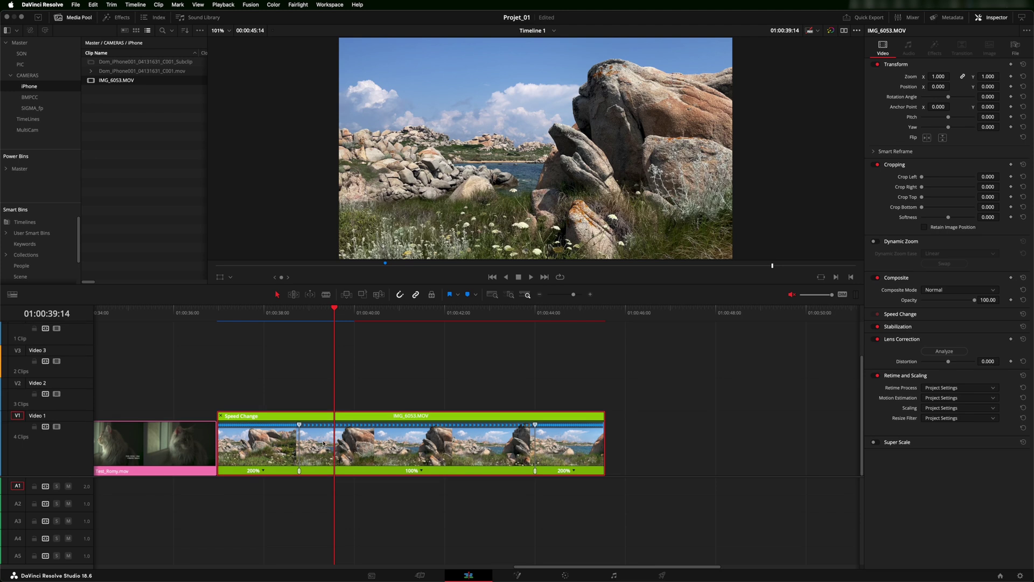
pyautogui.rightClick(359, 446)
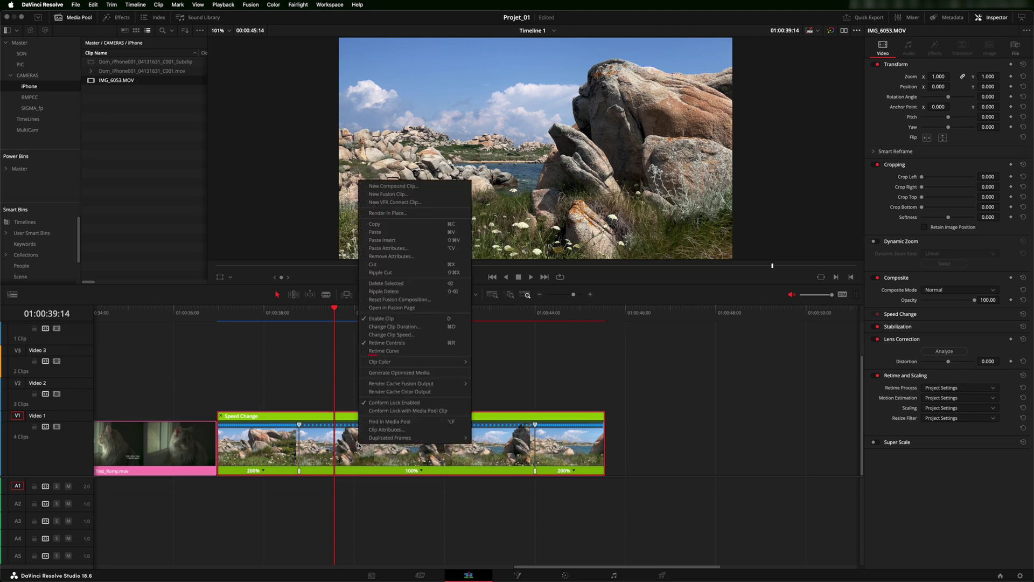
pyautogui.click(379, 352)
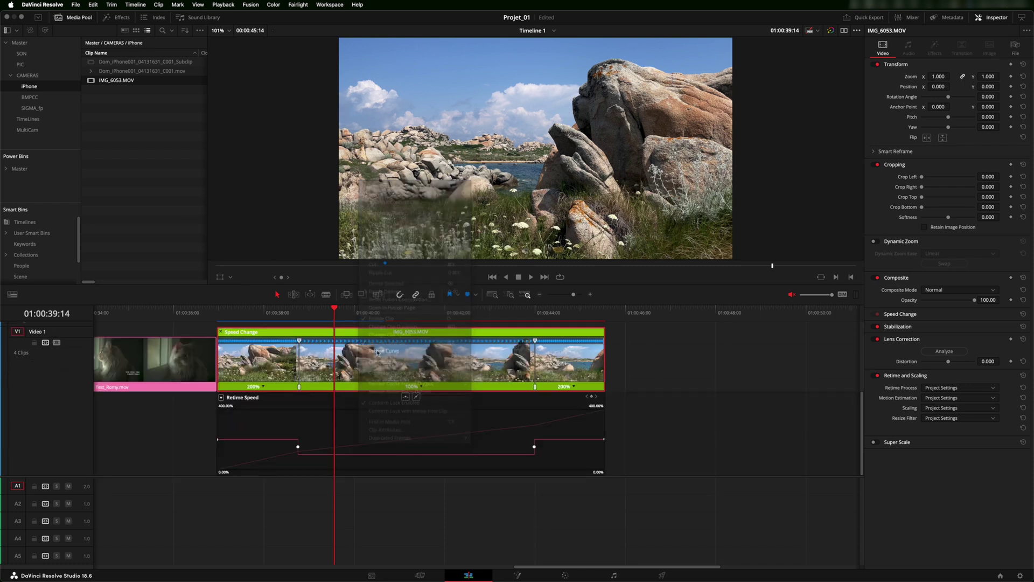
pyautogui.moveTo(245, 439)
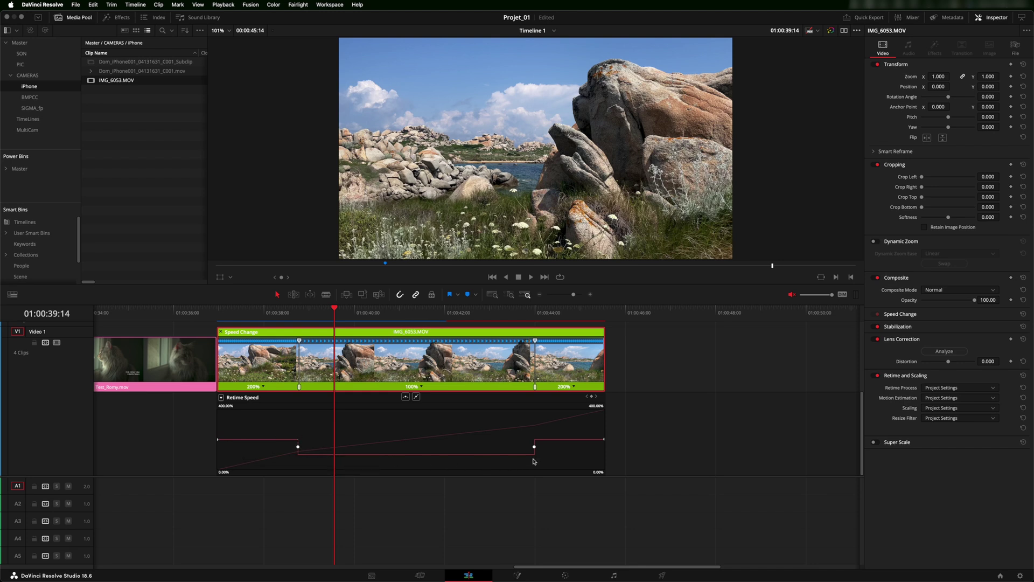
pyautogui.moveTo(552, 438)
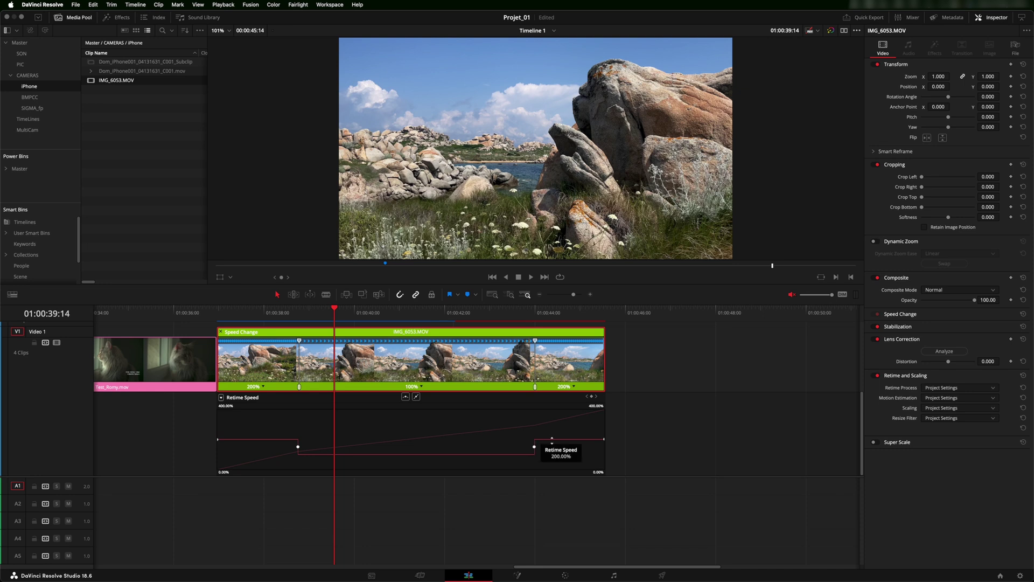
# Step: Smooth the Retime Speed curve at both speed points of the IMG_6053.MOV clip by making them Bezier points
pyautogui.click(298, 446)
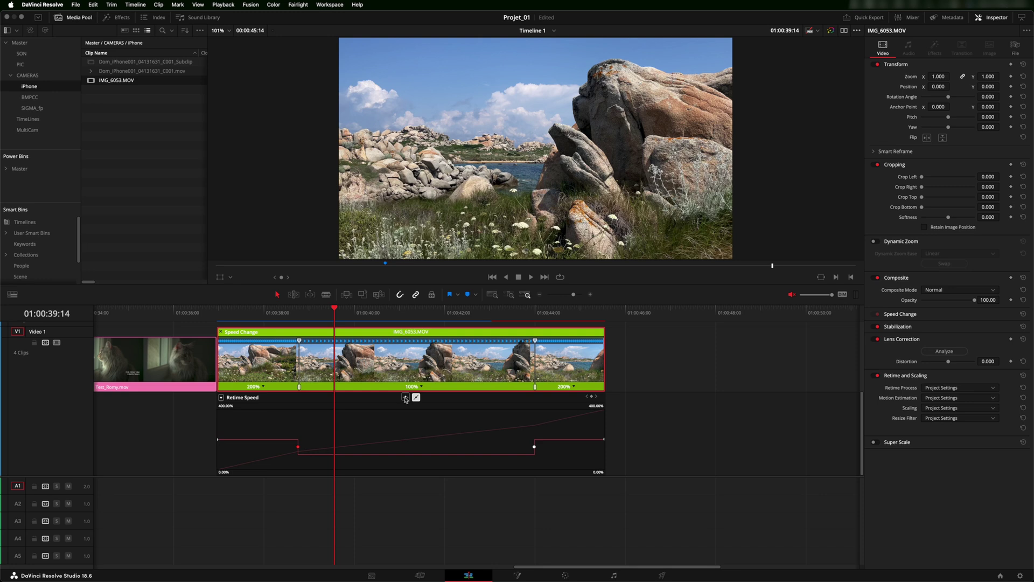
pyautogui.click(405, 398)
pyautogui.moveTo(510, 454)
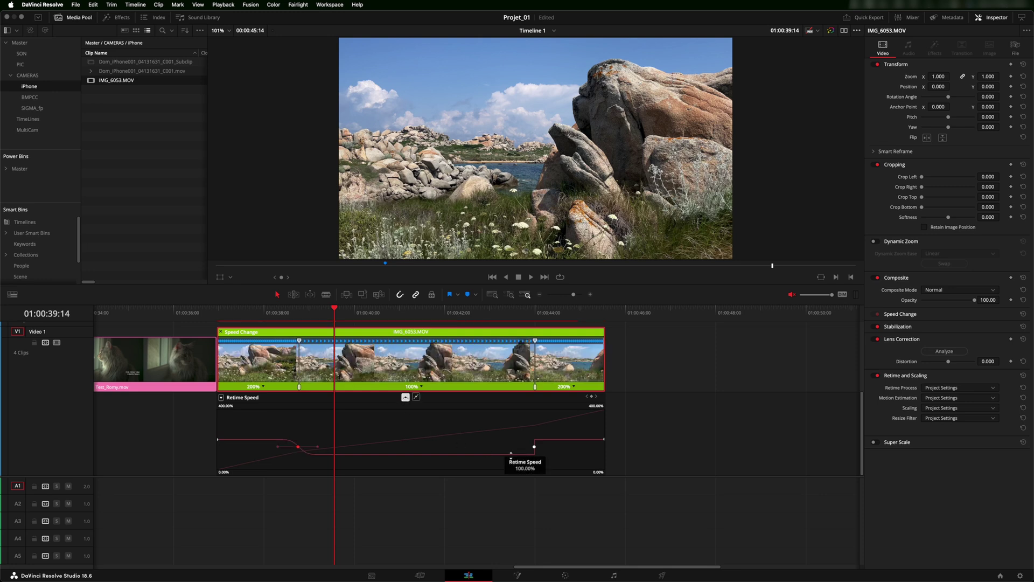
pyautogui.click(533, 447)
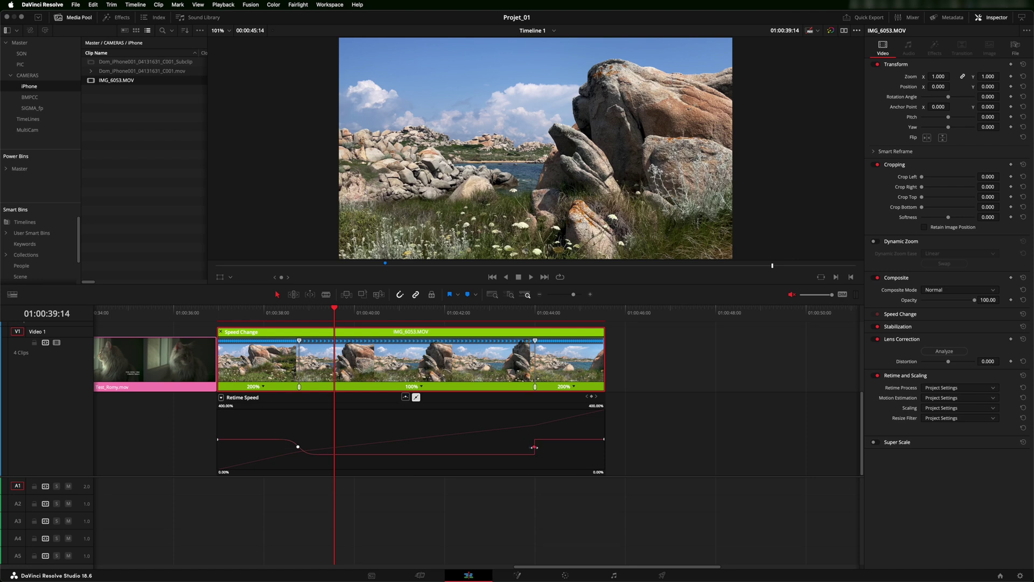
pyautogui.click(405, 397)
# Step: Play the smoothed IMG_6053.MOV clip from its start and stop at 01:00:39:09
pyautogui.click(218, 313)
pyautogui.press('space')
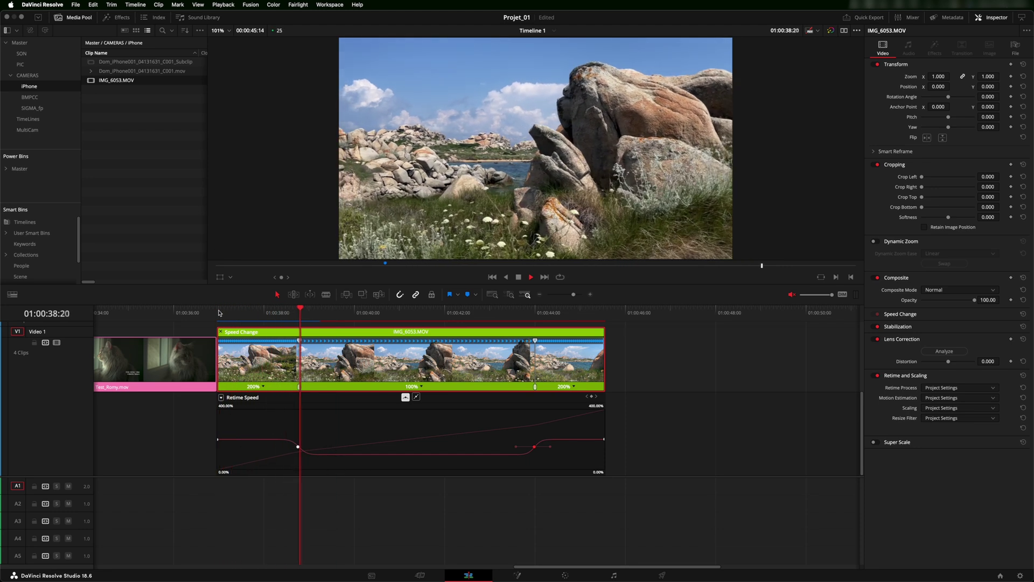
pyautogui.press('space')
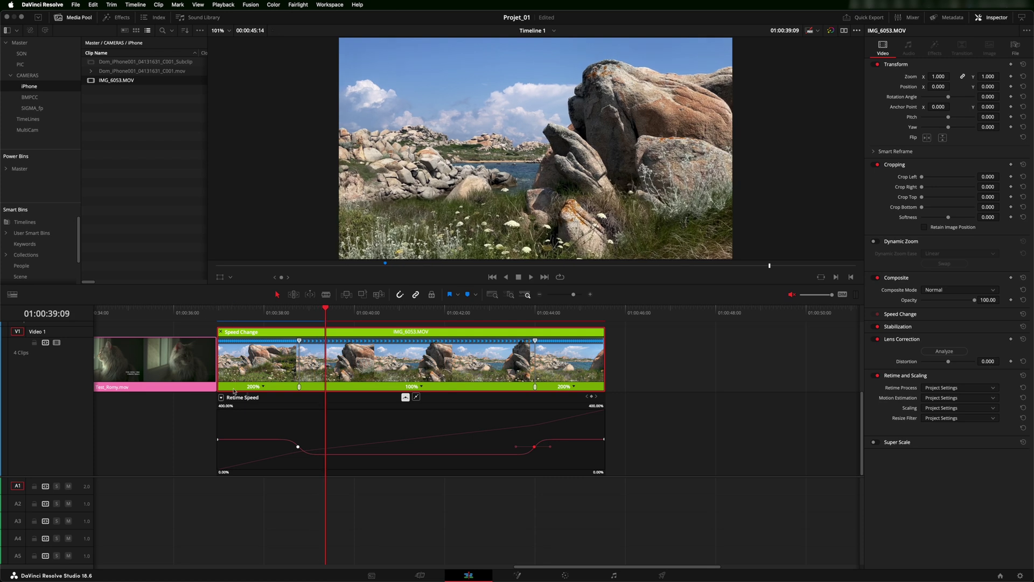
# Step: Lengthen the smoothing handles of both speed points, and try raising the first segment's speed on the curve before undoing that speed change
pyautogui.moveTo(298, 446); pyautogui.dragTo(269, 446)
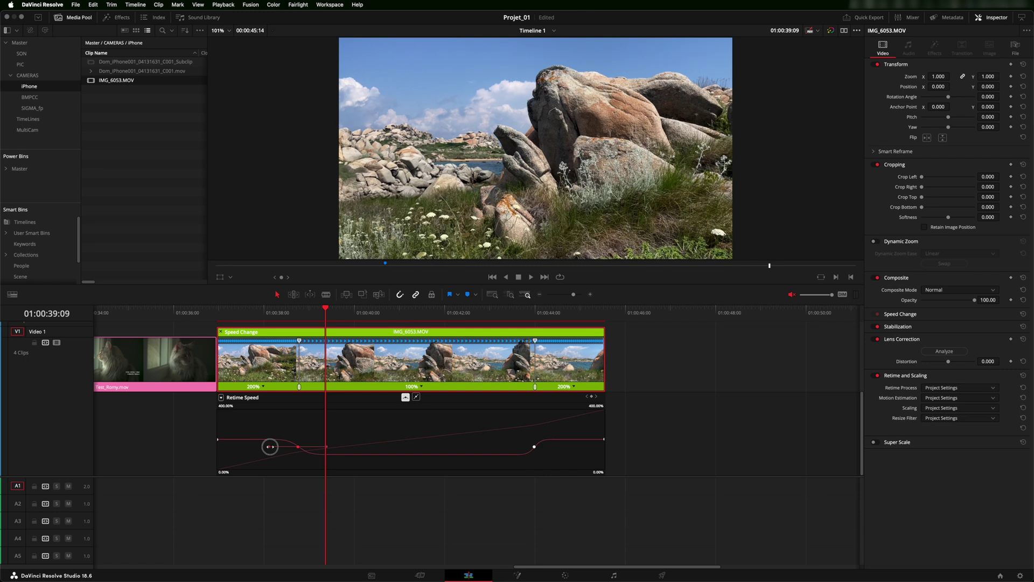
pyautogui.moveTo(534, 447); pyautogui.dragTo(562, 448)
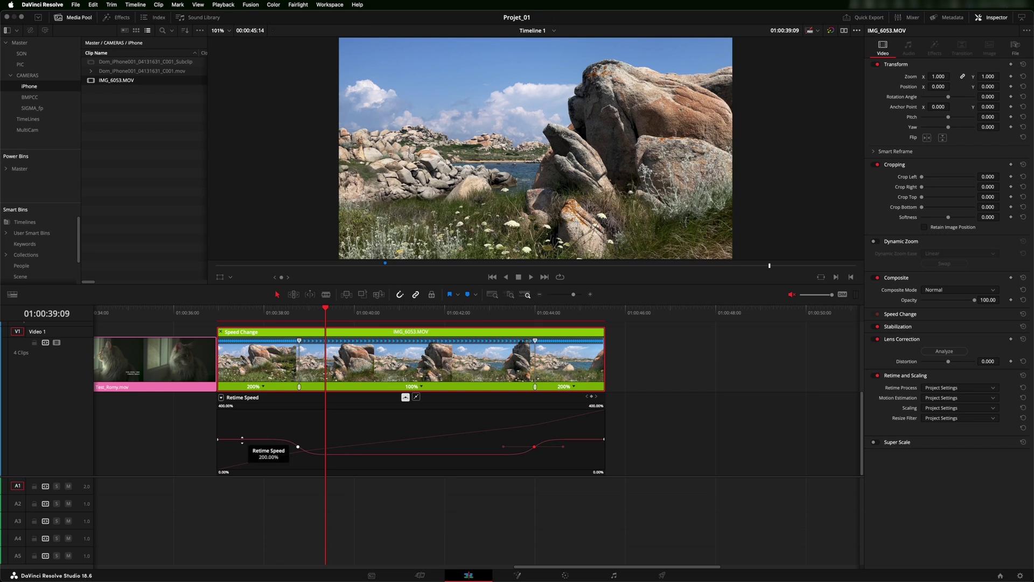
pyautogui.moveTo(242, 439); pyautogui.dragTo(246, 425)
pyautogui.press('super+z')
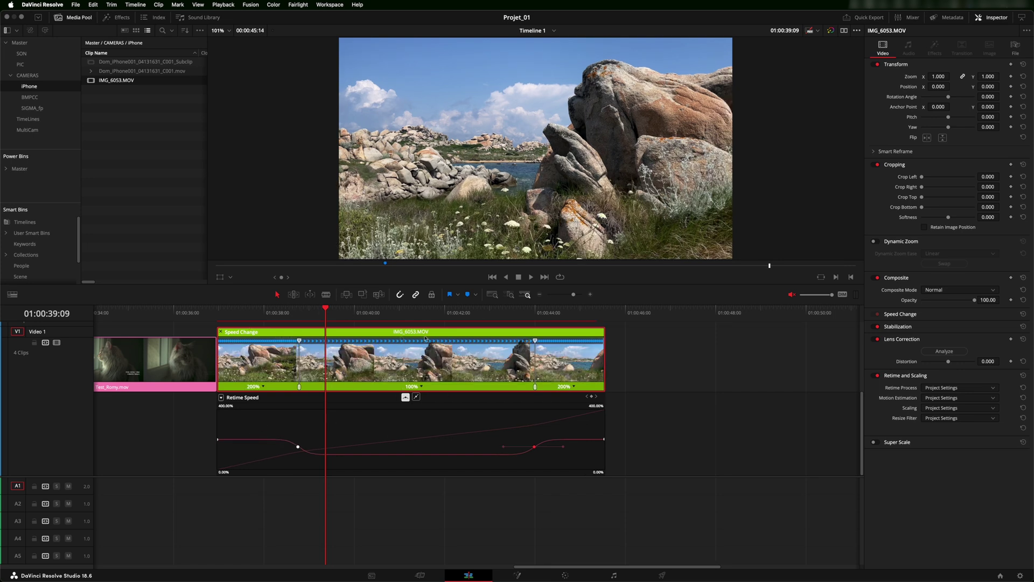
# Step: Play the IMG_6053.MOV clip from its start to its end, and return the playhead to 01:00:38:21
pyautogui.click(219, 312)
pyautogui.press('space')
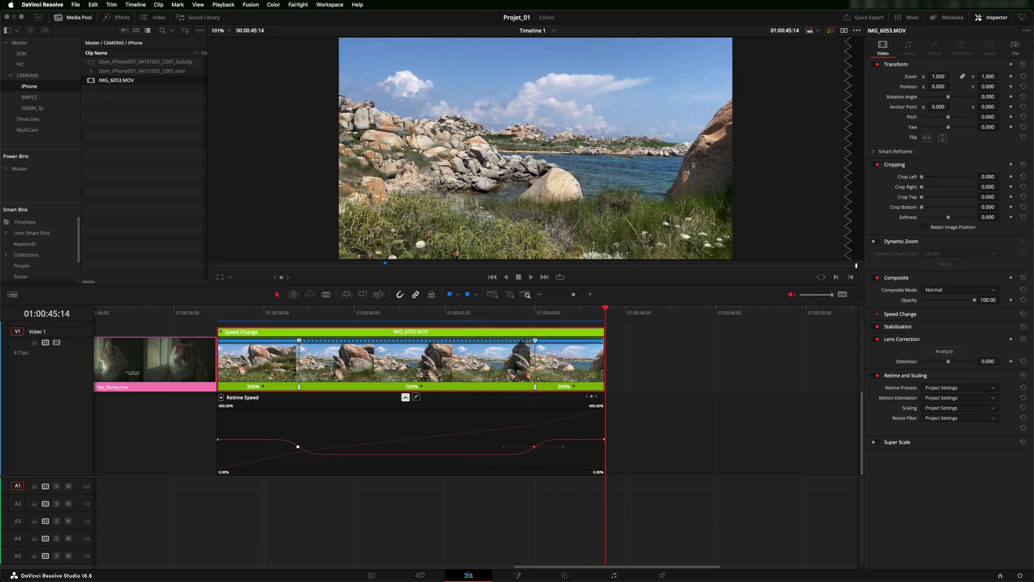
pyautogui.click(302, 312)
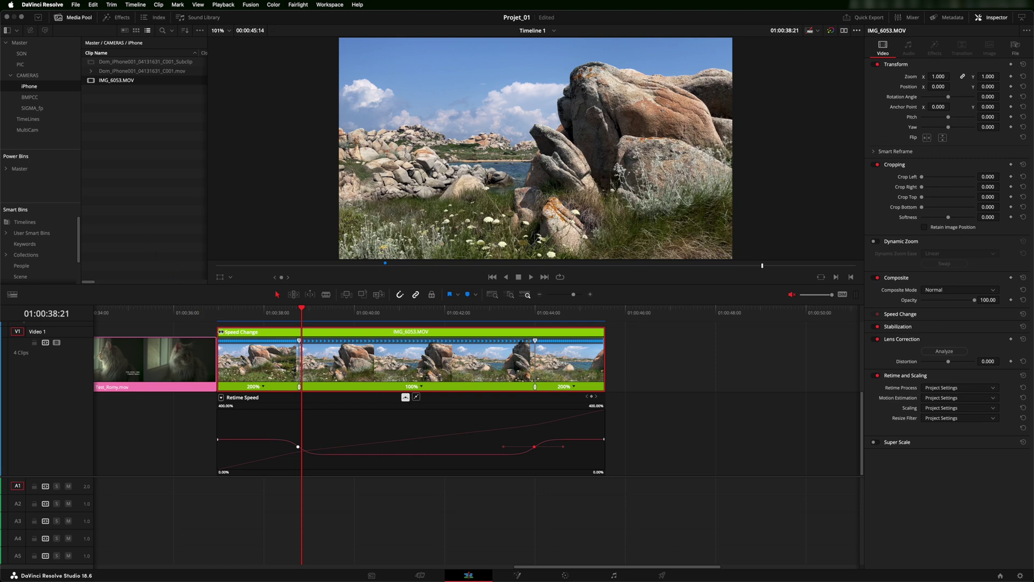
# Step: Hide the Retime Controls and the Retime Curve of the IMG_6053.MOV clip, and display only its Retime Curve again
pyautogui.rightClick(340, 356)
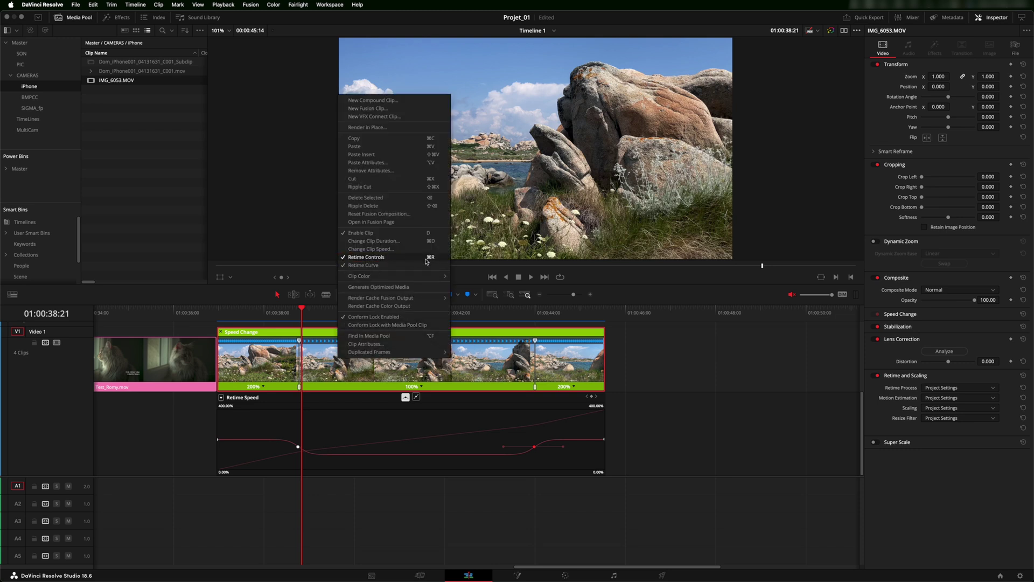
pyautogui.click(416, 258)
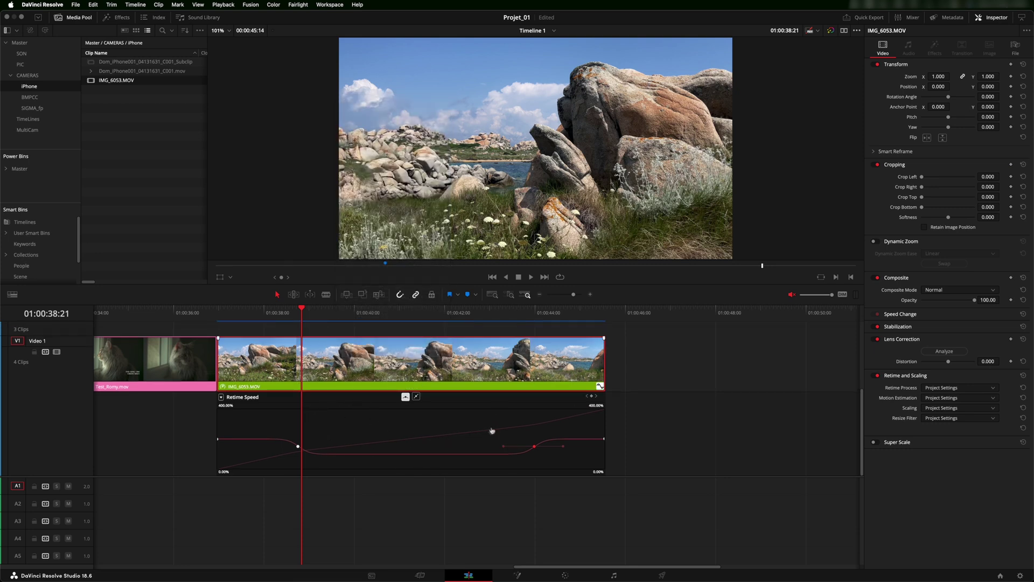
pyautogui.click(600, 387)
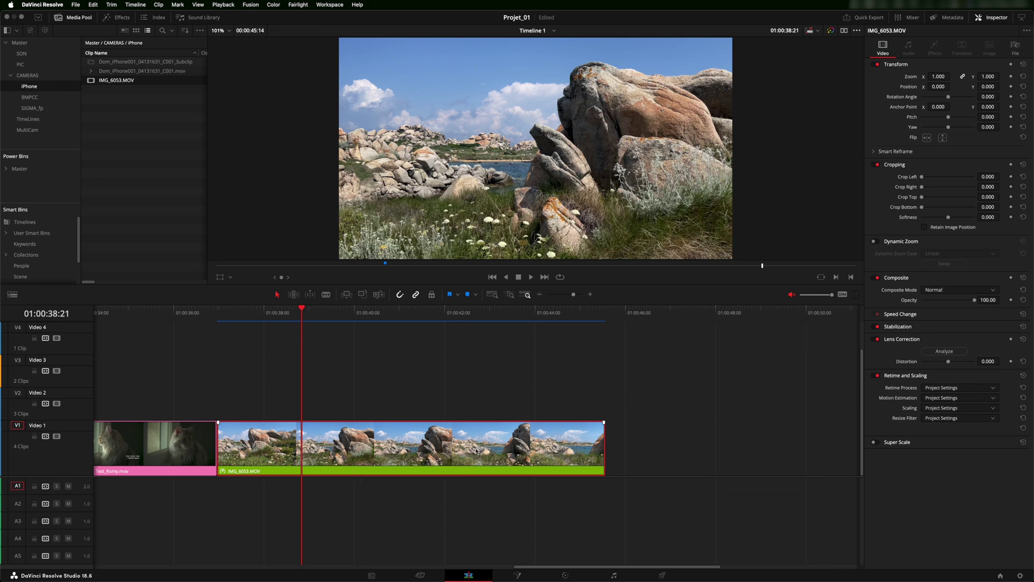
pyautogui.rightClick(445, 447)
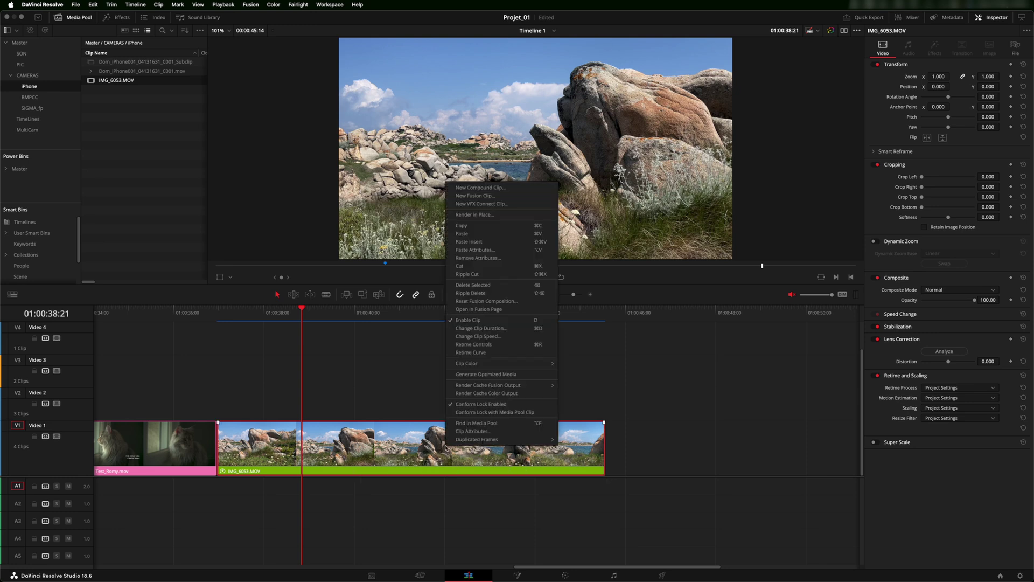
pyautogui.click(471, 352)
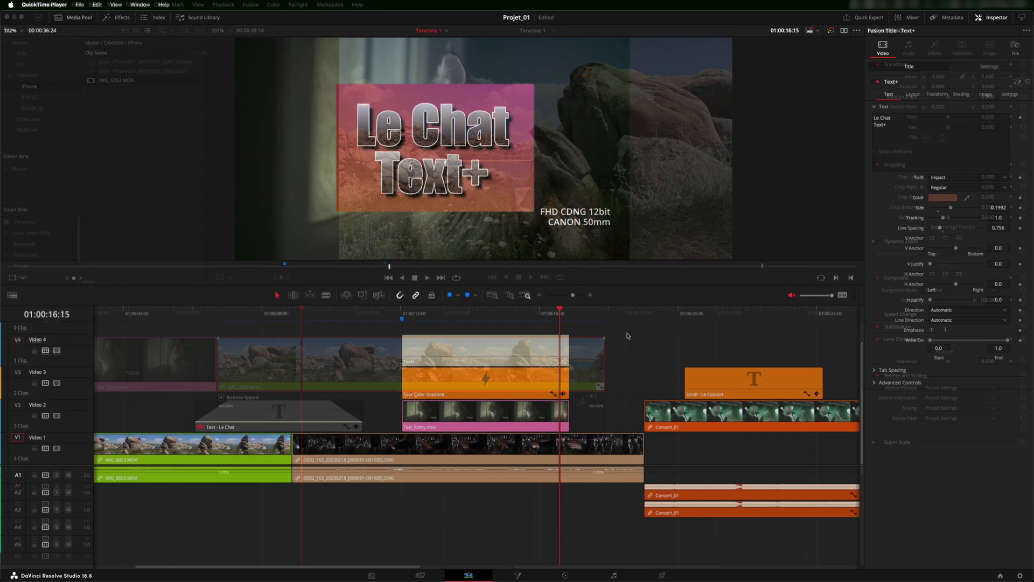